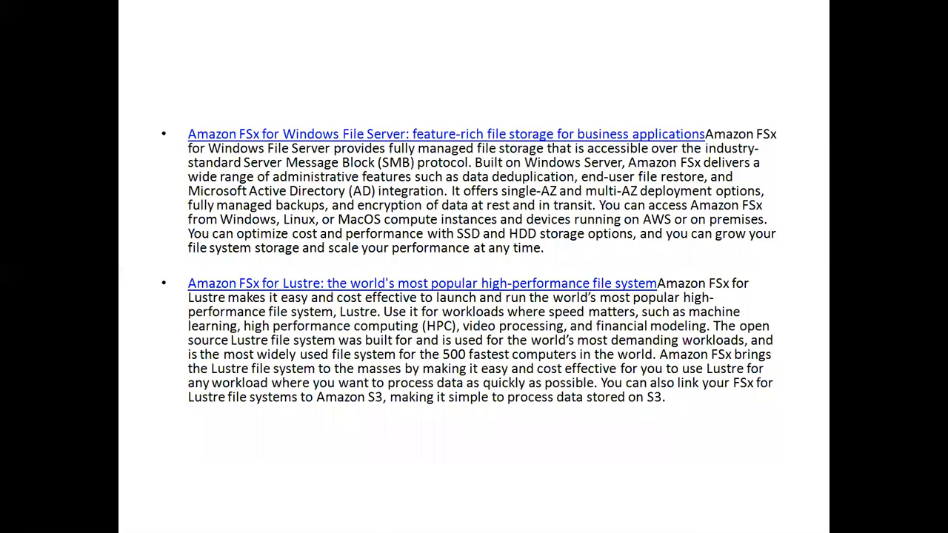
# Step: Exit the PowerPoint slide show and bring up the Amazon FSx file systems page in Chrome
pyautogui.press('Right')
pyautogui.press('Right')
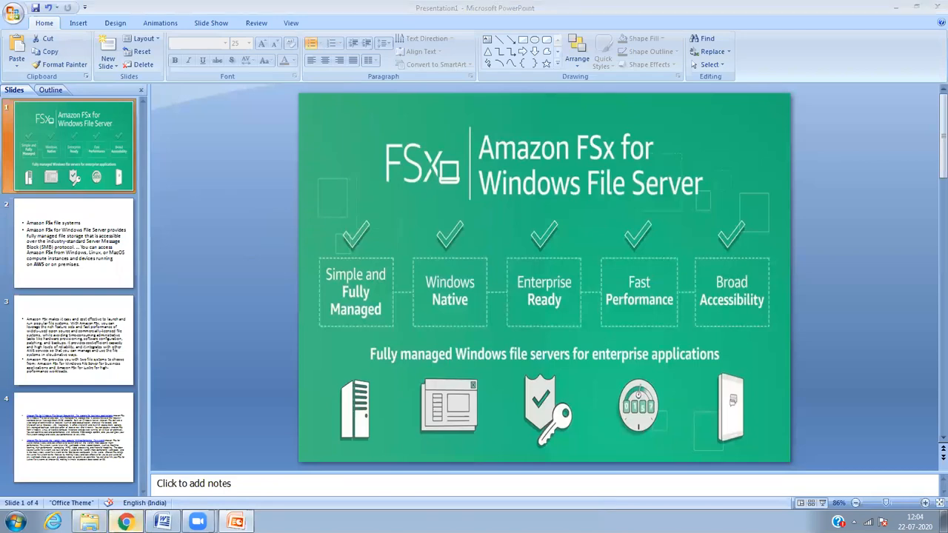
pyautogui.click(125, 522)
pyautogui.click(581, 187)
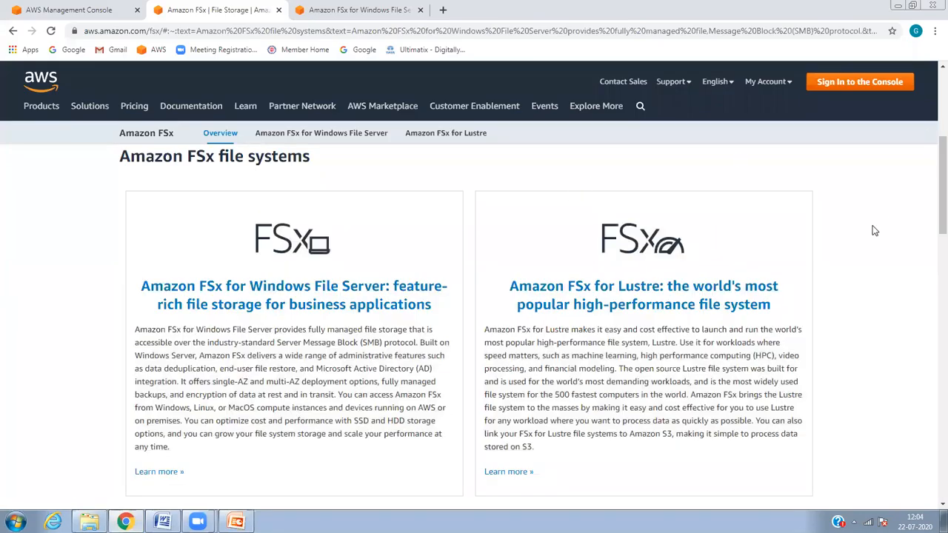
# Step: Close both Amazon FSx tabs and click into the console's Find Services search box
pyautogui.click(278, 10)
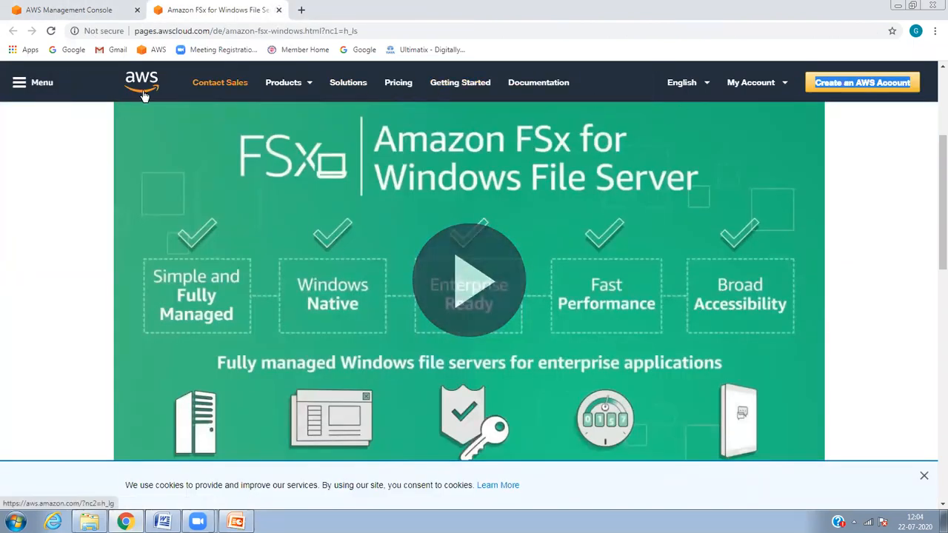
pyautogui.click(278, 10)
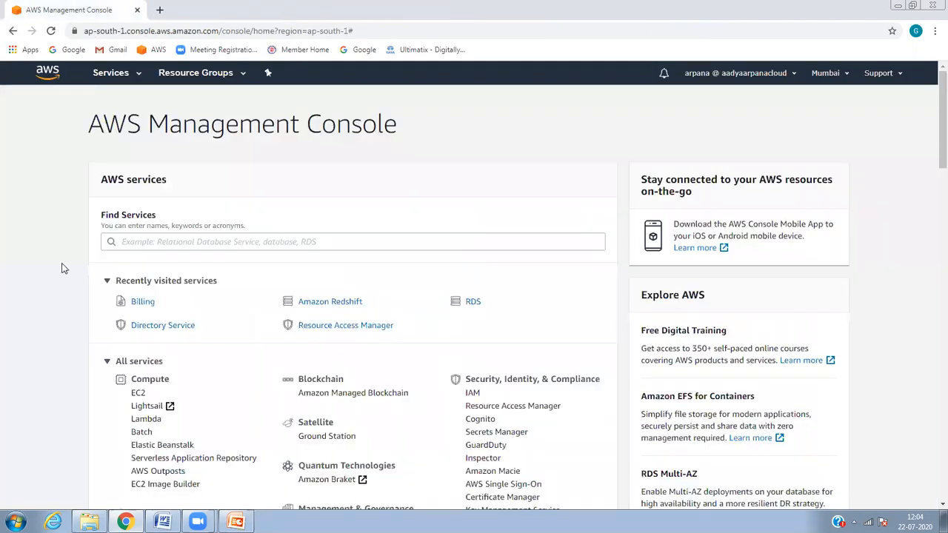
pyautogui.click(364, 238)
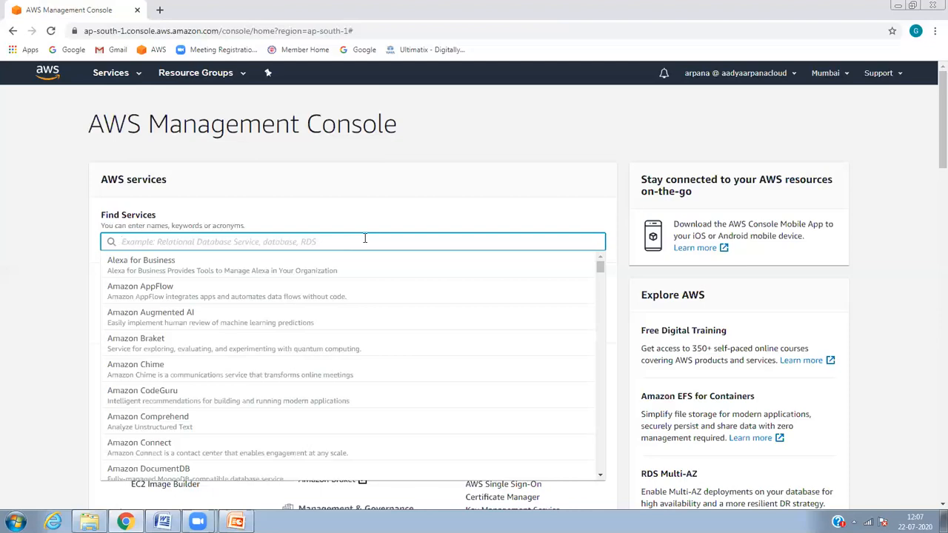
# Step: Search 'direc', open Directory Service, and begin the Set up directory wizard
pyautogui.write('direc')
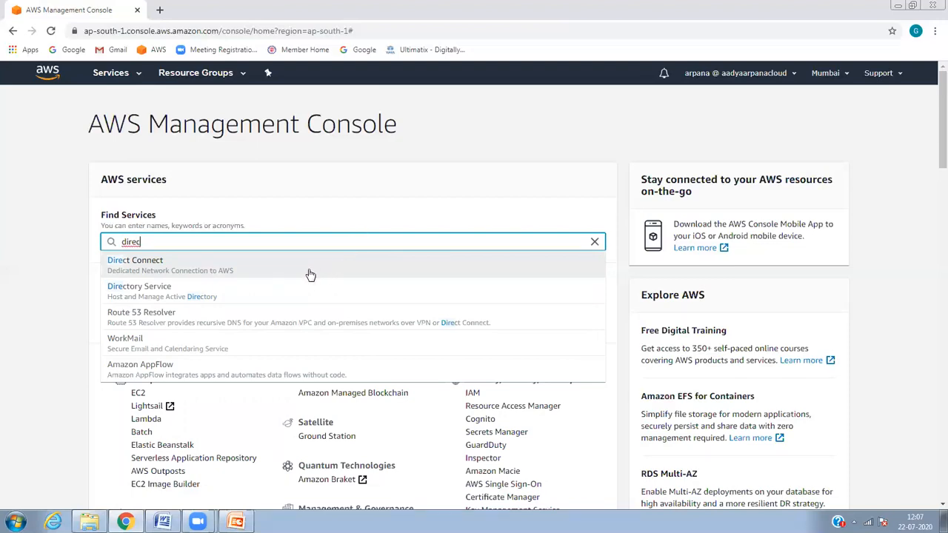
pyautogui.click(272, 289)
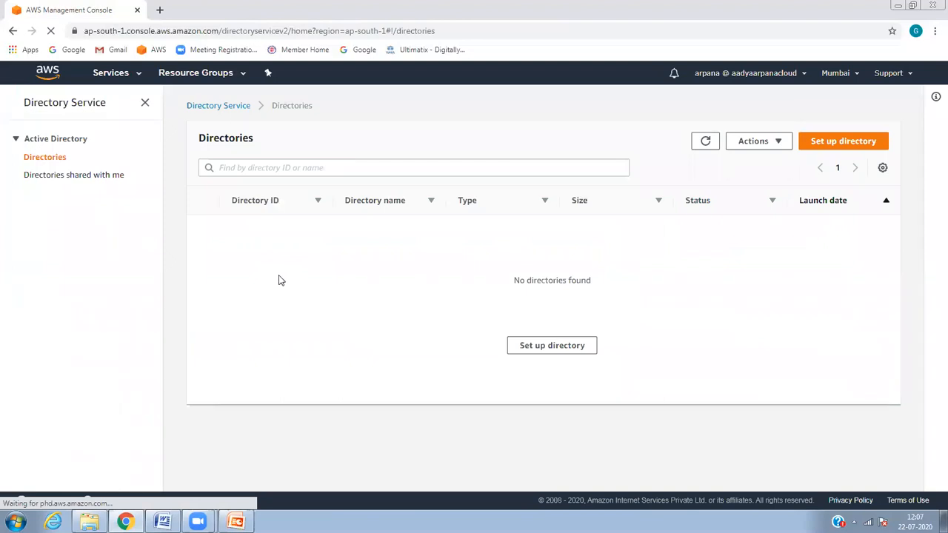
pyautogui.click(822, 142)
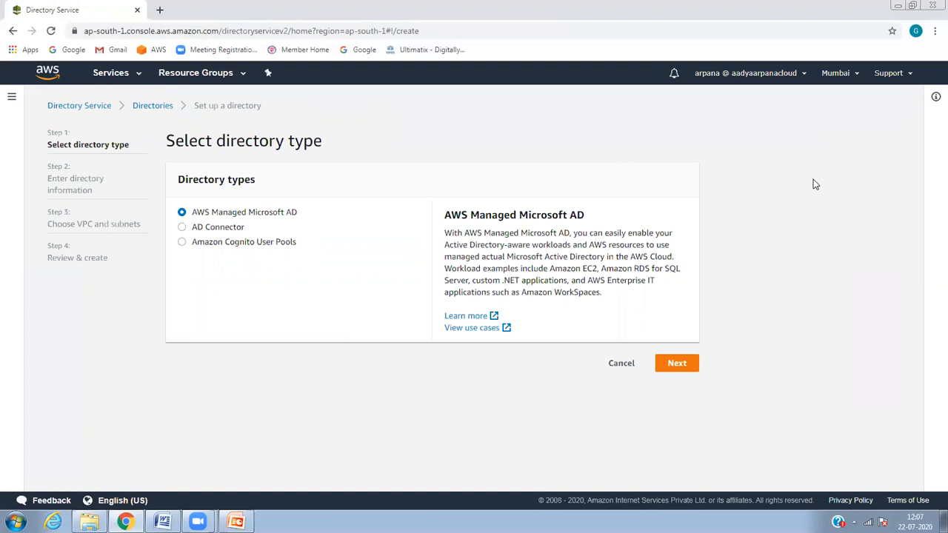
# Step: Review AD Connector's 5,000-user limits, then select Amazon Cognito User Pools as directory type
pyautogui.click(220, 230)
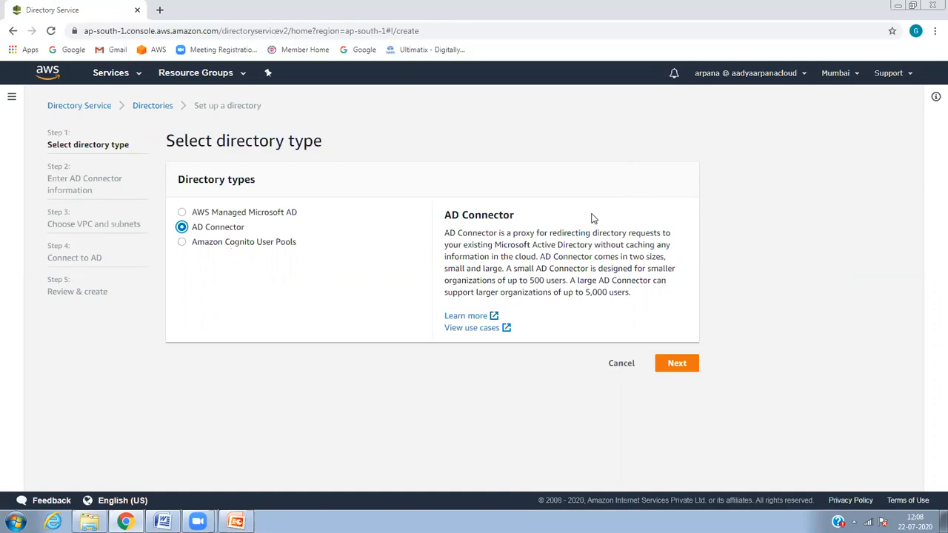
pyautogui.moveTo(516, 216); pyautogui.dragTo(452, 216)
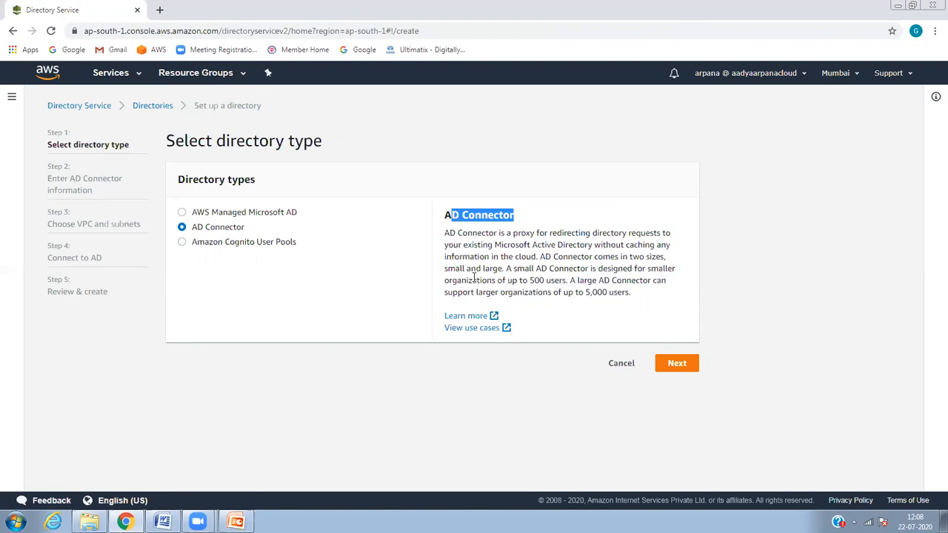
pyautogui.moveTo(444, 217); pyautogui.dragTo(514, 215)
pyautogui.click(528, 245)
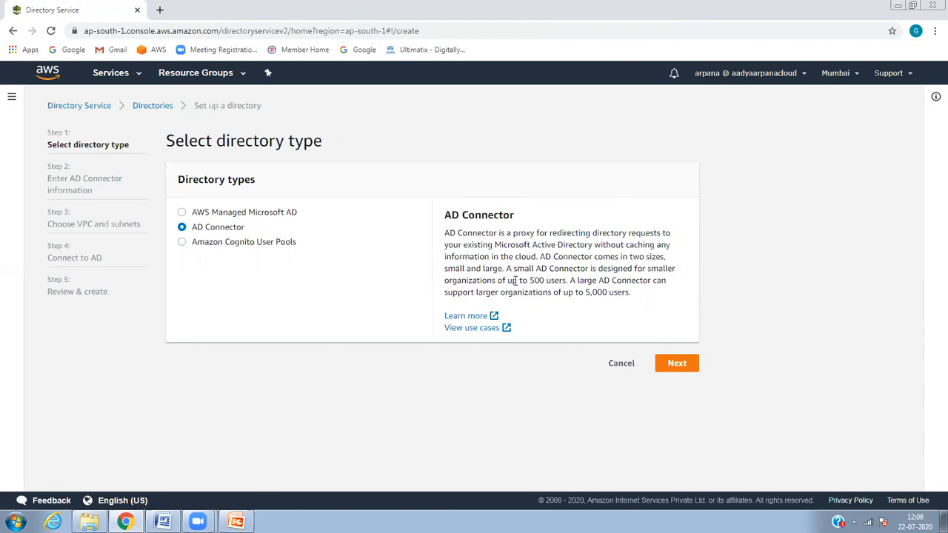
pyautogui.moveTo(569, 280); pyautogui.dragTo(633, 293)
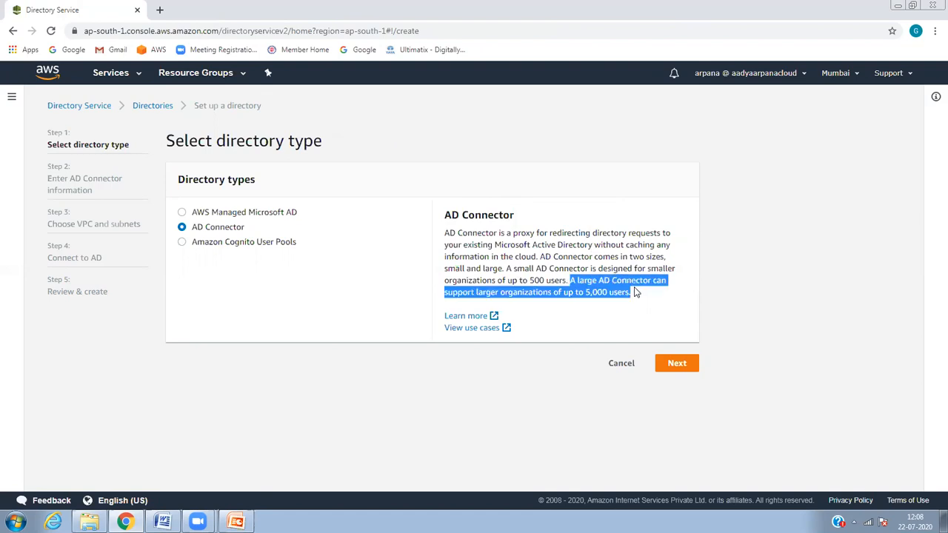
pyautogui.click(504, 293)
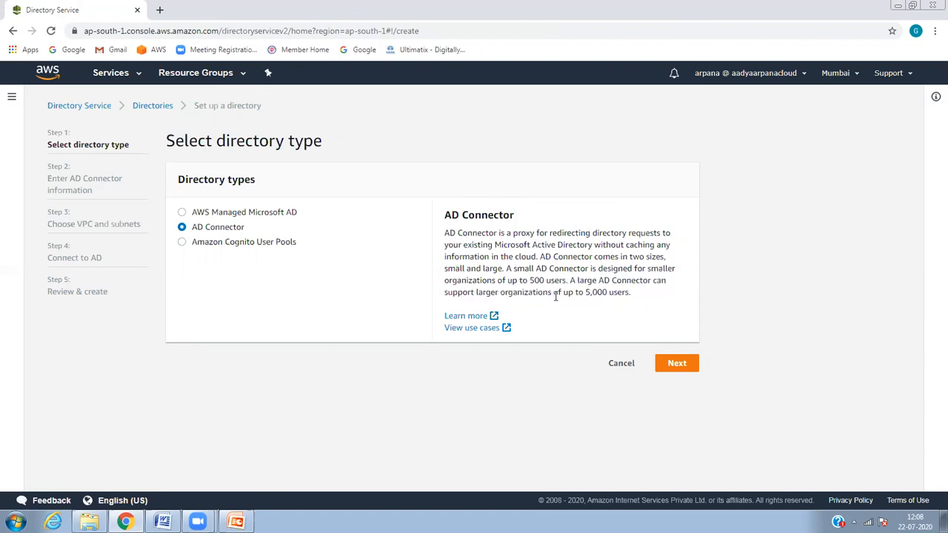
pyautogui.moveTo(601, 296)
pyautogui.mouseDown()
pyautogui.moveTo(625, 294)
pyautogui.moveTo(600, 281)
pyautogui.mouseUp()
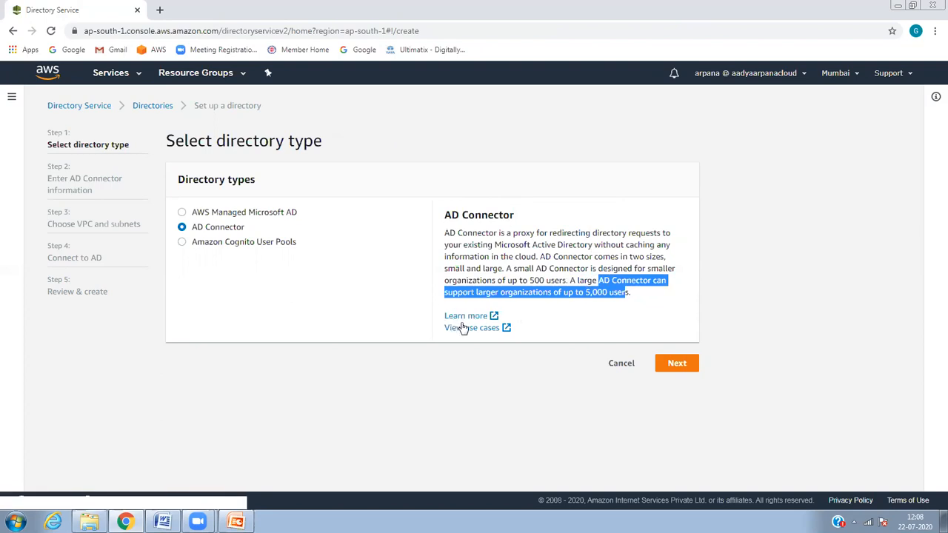
pyautogui.click(359, 304)
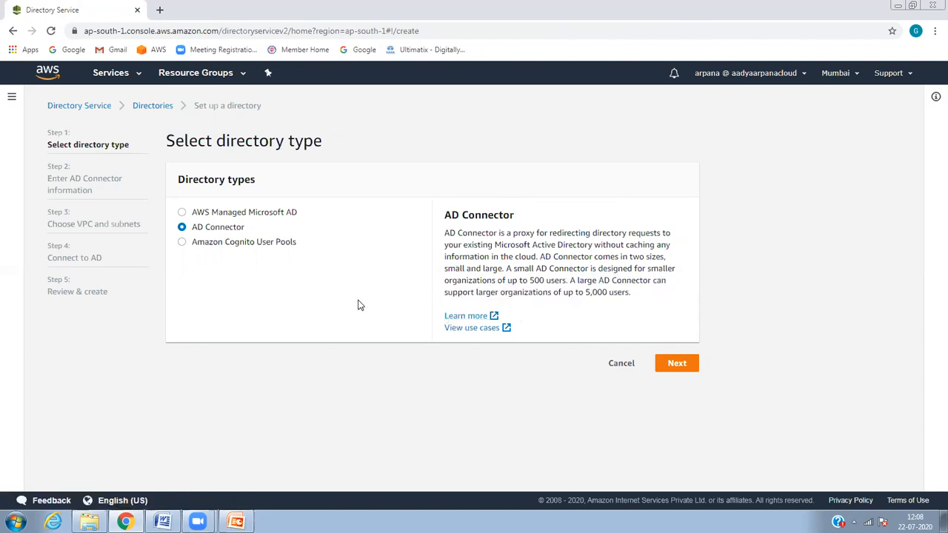
pyautogui.click(256, 244)
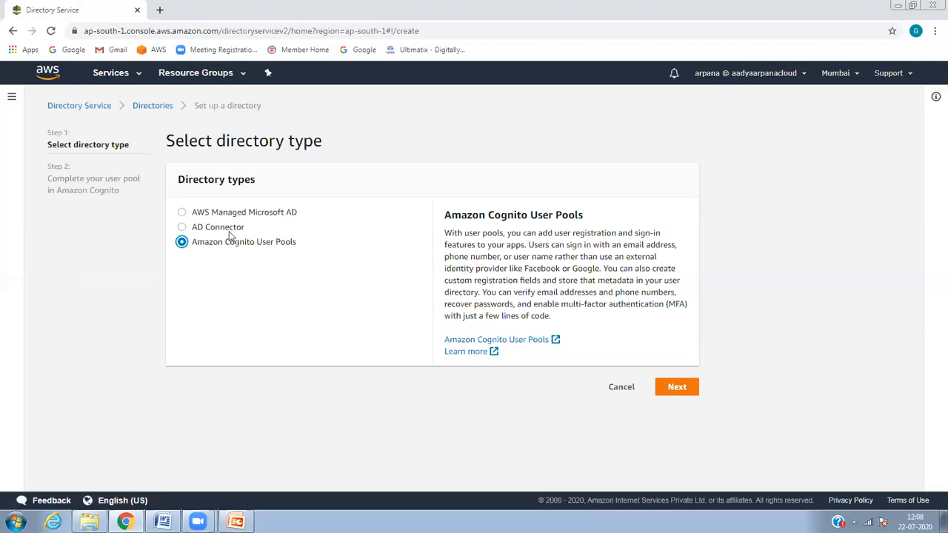
# Step: Select the AWS Managed Microsoft AD radio in the Directory types list
pyautogui.click(253, 213)
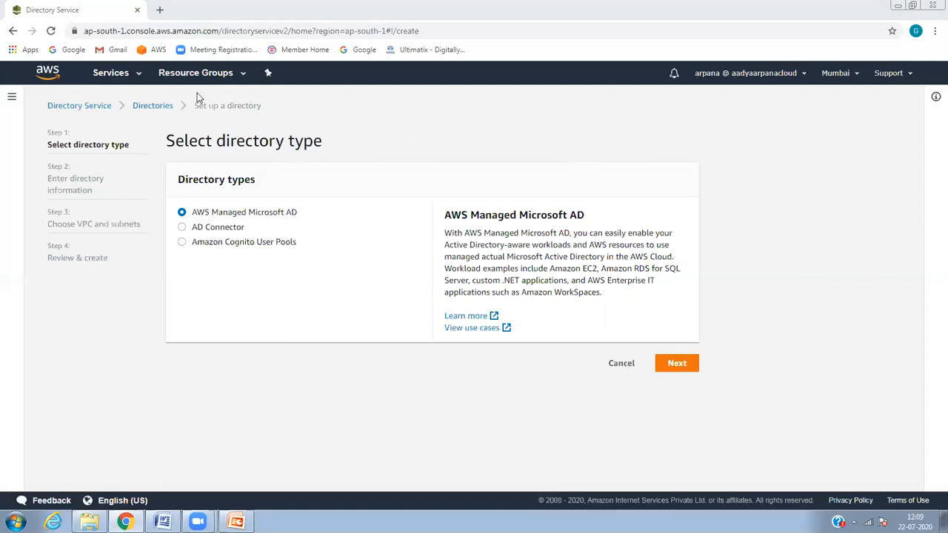
# Step: Reopen Directory Service via a 'directory' search, restart setup, and continue with AWS Managed Microsoft AD
pyautogui.click(103, 106)
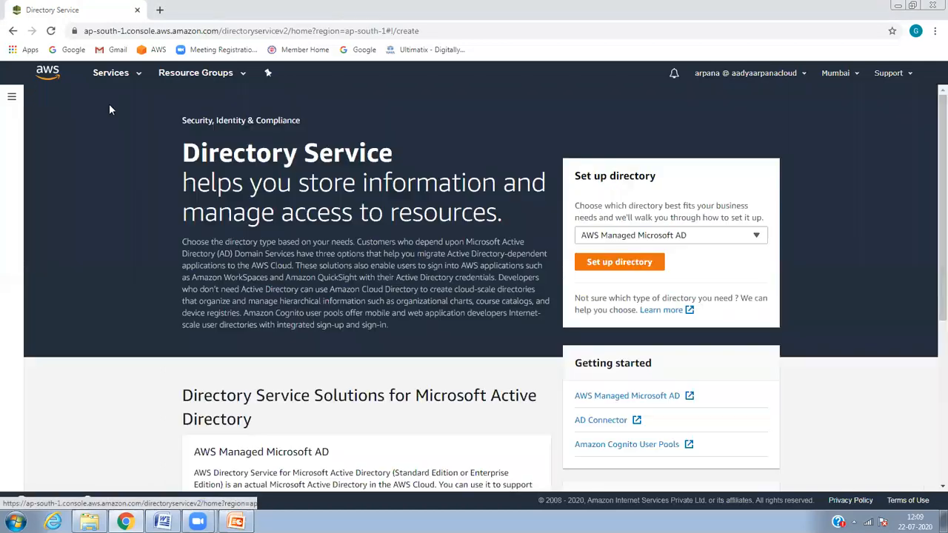
pyautogui.click(135, 77)
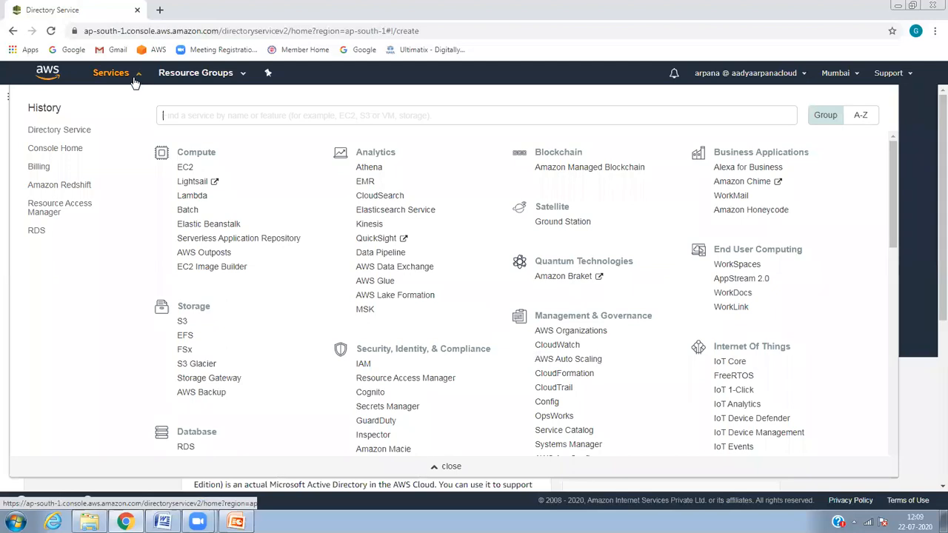
pyautogui.click(190, 118)
pyautogui.write('dire')
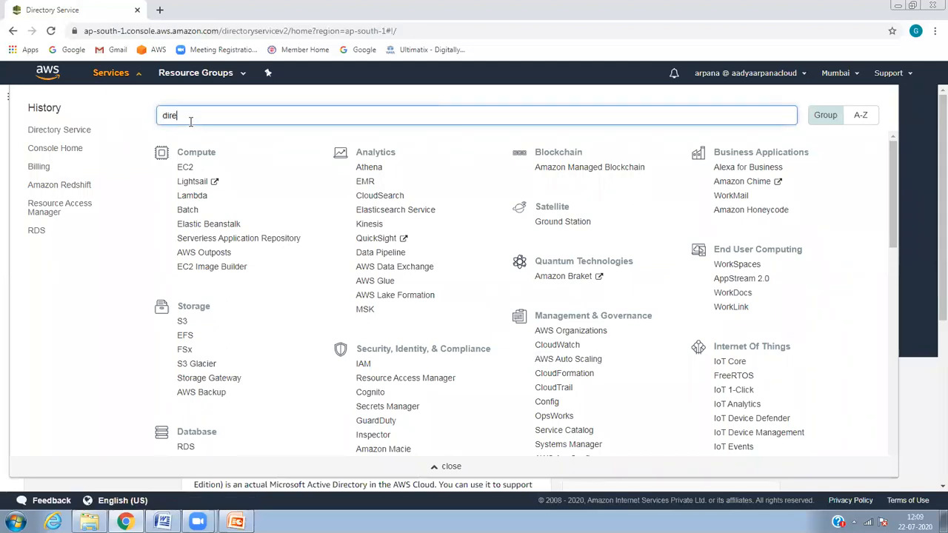
pyautogui.write('ctory')
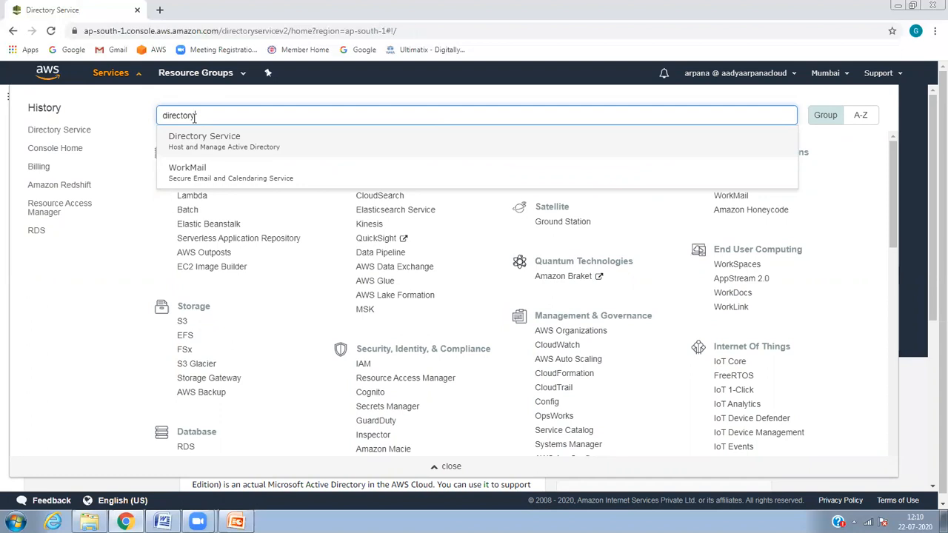
pyautogui.click(232, 147)
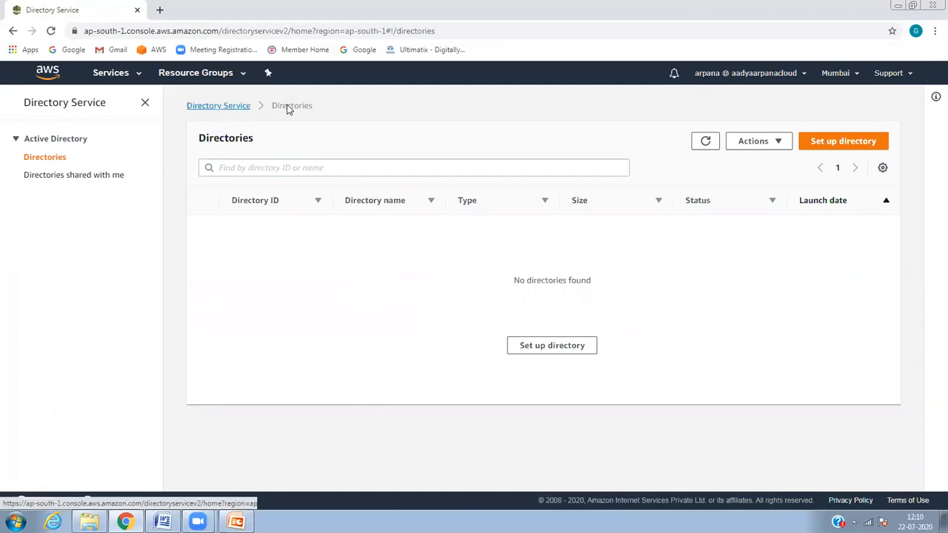
pyautogui.click(827, 144)
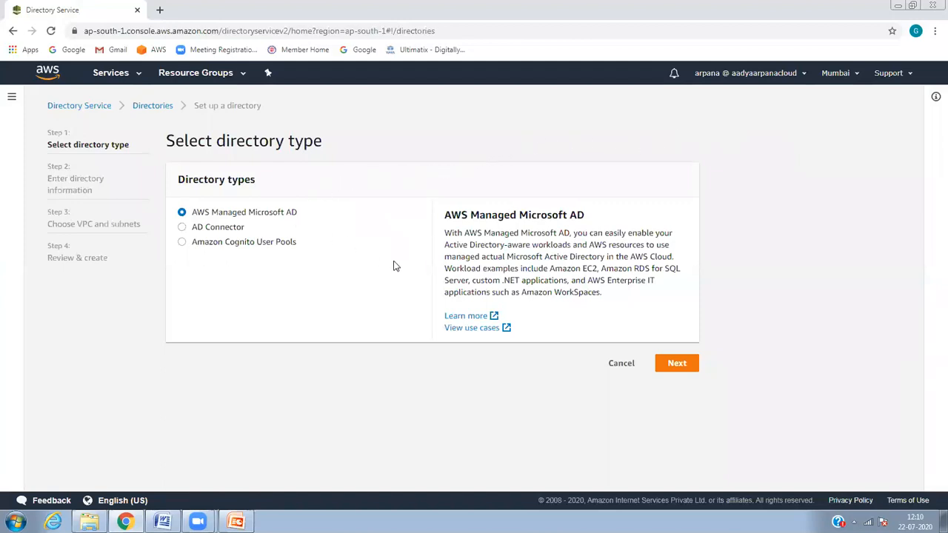
pyautogui.click(668, 363)
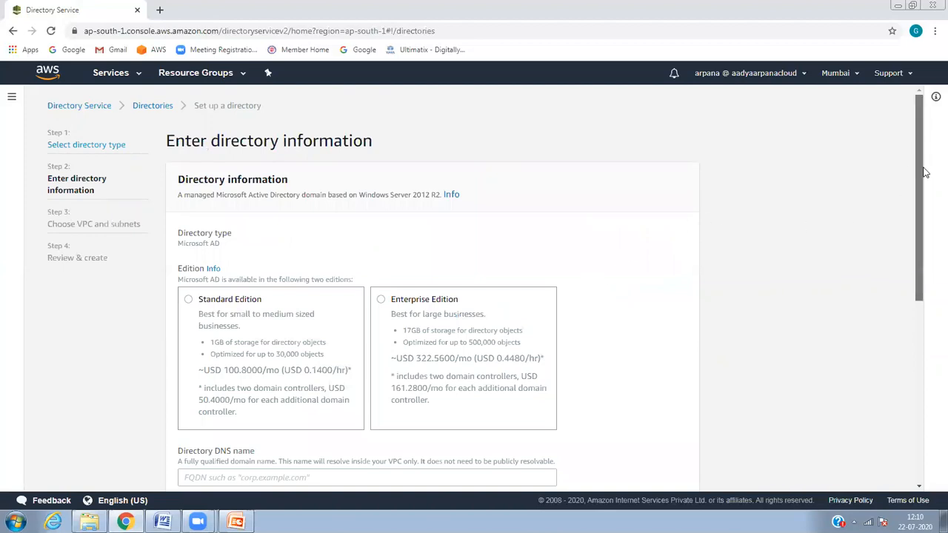
# Step: Pick Standard Edition for the Microsoft AD directory and focus the Directory DNS name field
pyautogui.scroll(-1, 924, 172)
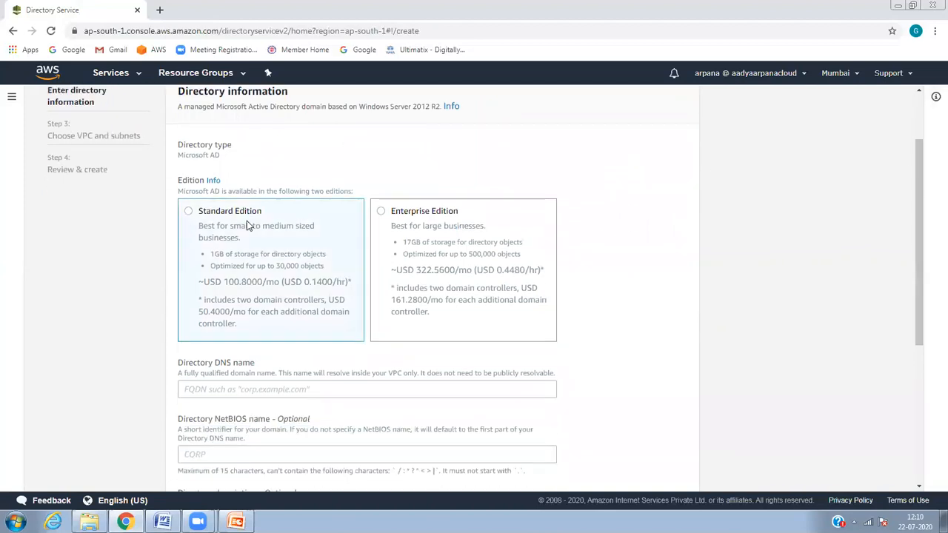
pyautogui.click(193, 213)
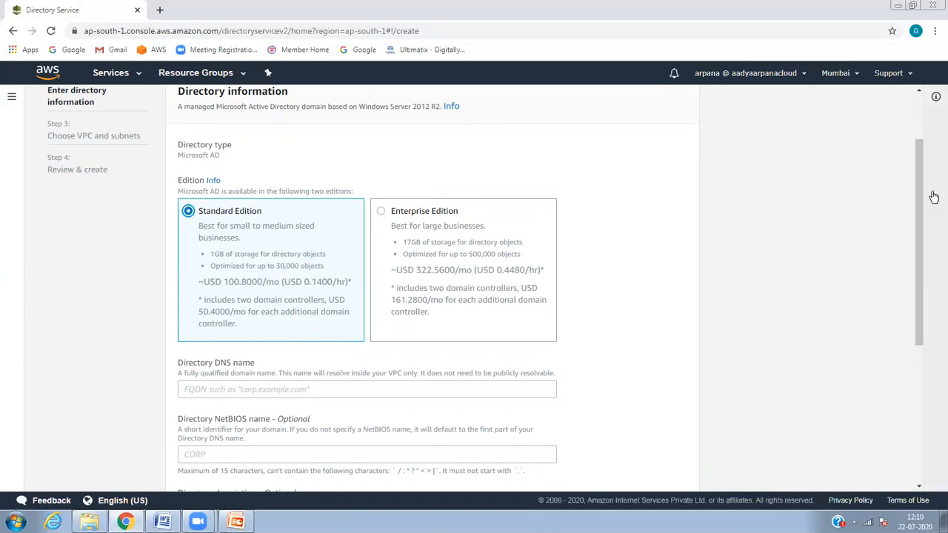
pyautogui.moveTo(922, 190); pyautogui.dragTo(922, 239)
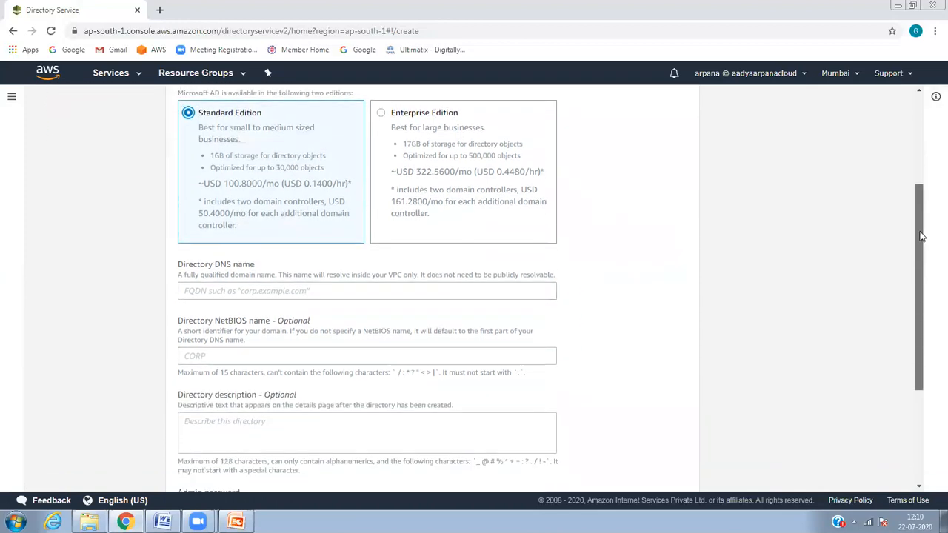
pyautogui.click(404, 120)
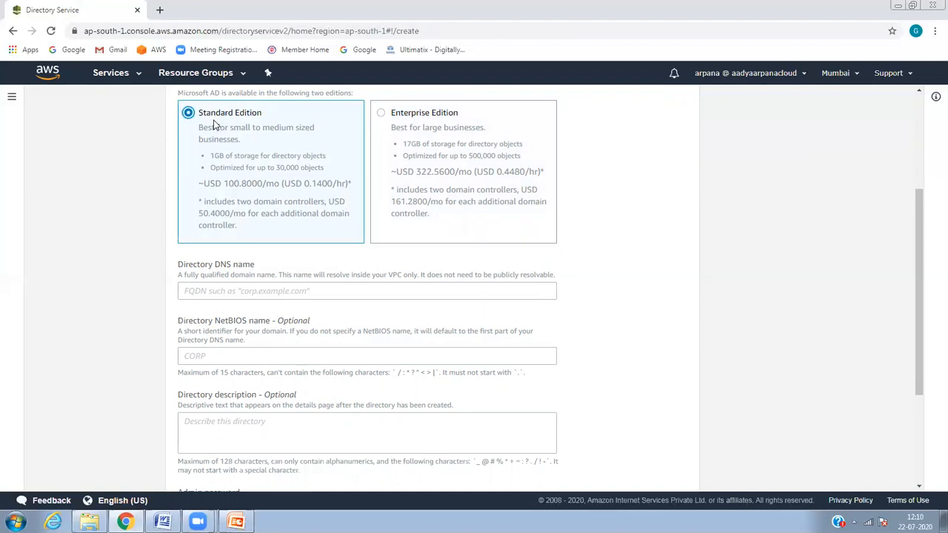
pyautogui.click(330, 296)
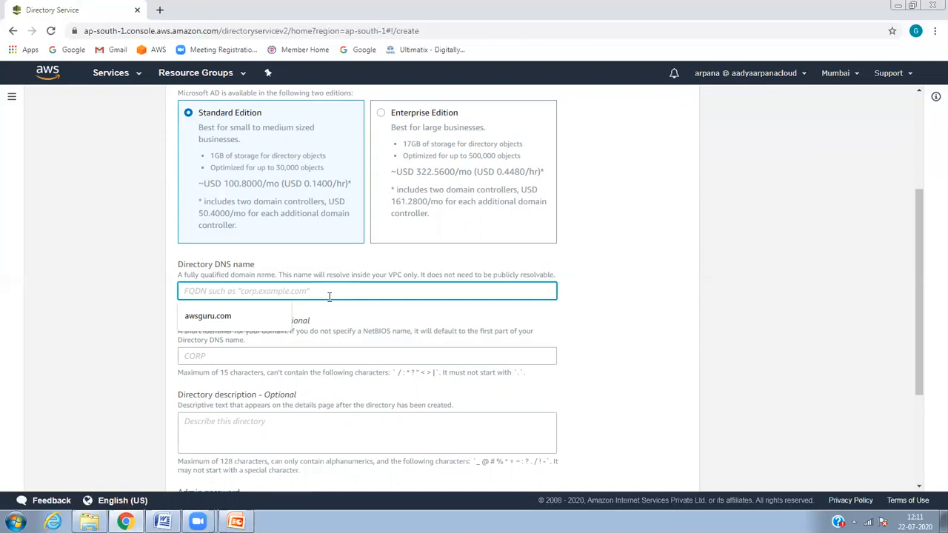
pyautogui.click(257, 314)
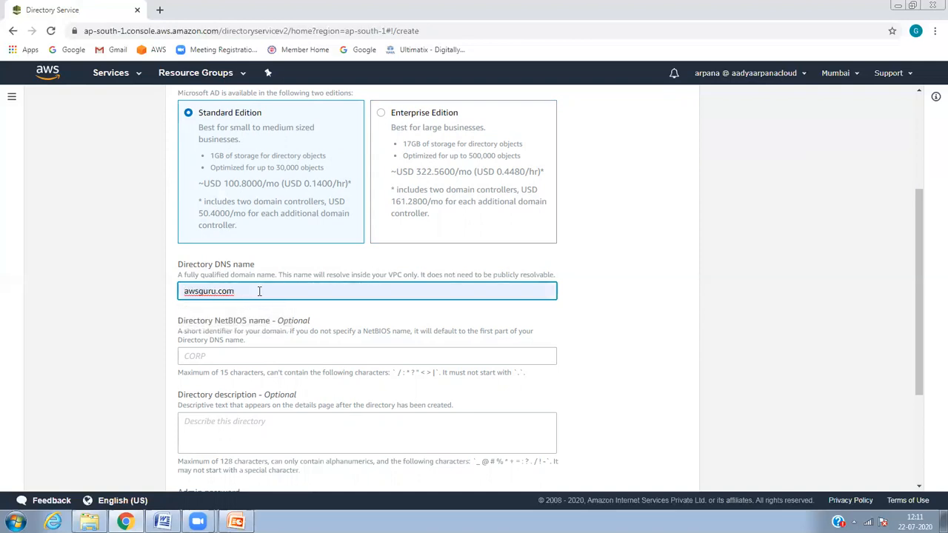
pyautogui.moveTo(237, 292); pyautogui.dragTo(181, 292)
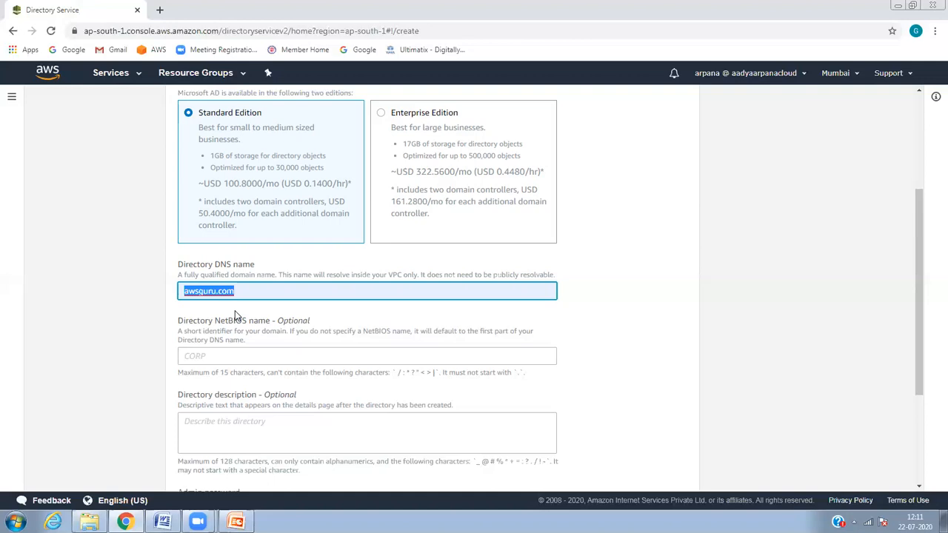
pyautogui.click(219, 291)
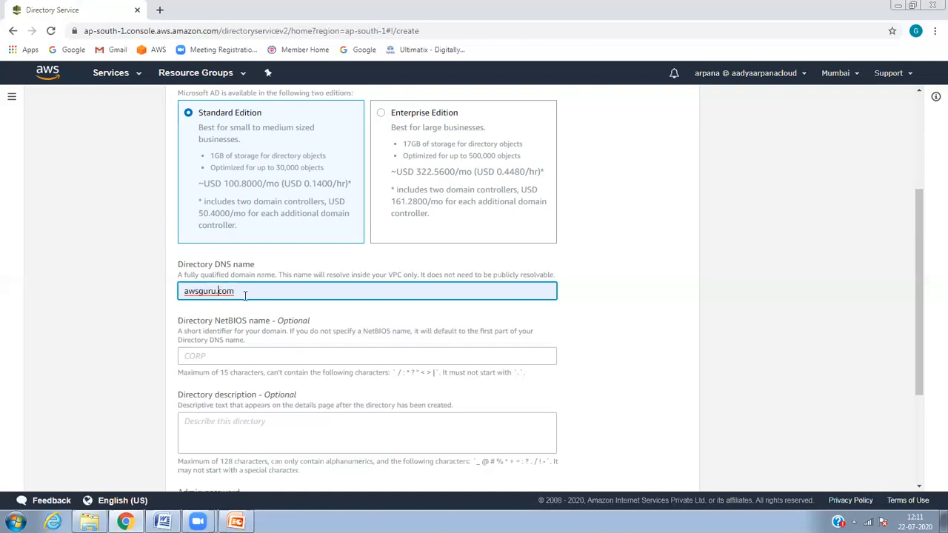
pyautogui.click(265, 355)
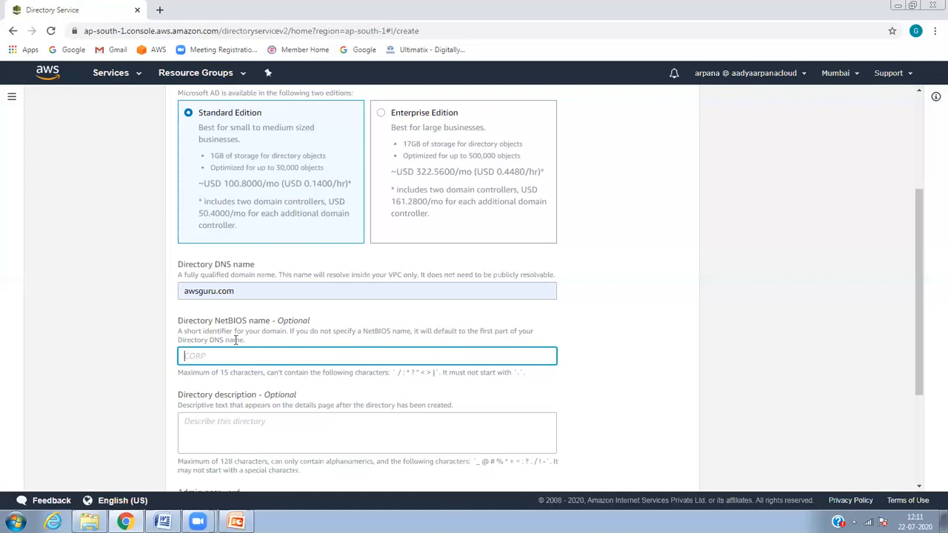
# Step: Enter 'This is my domain' as the directory description
pyautogui.click(360, 443)
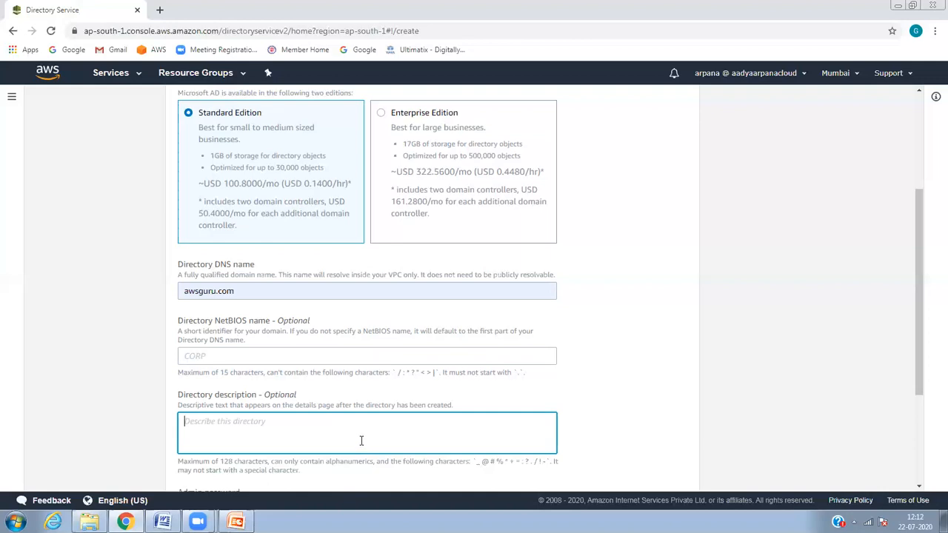
pyautogui.write('This is m y domain')
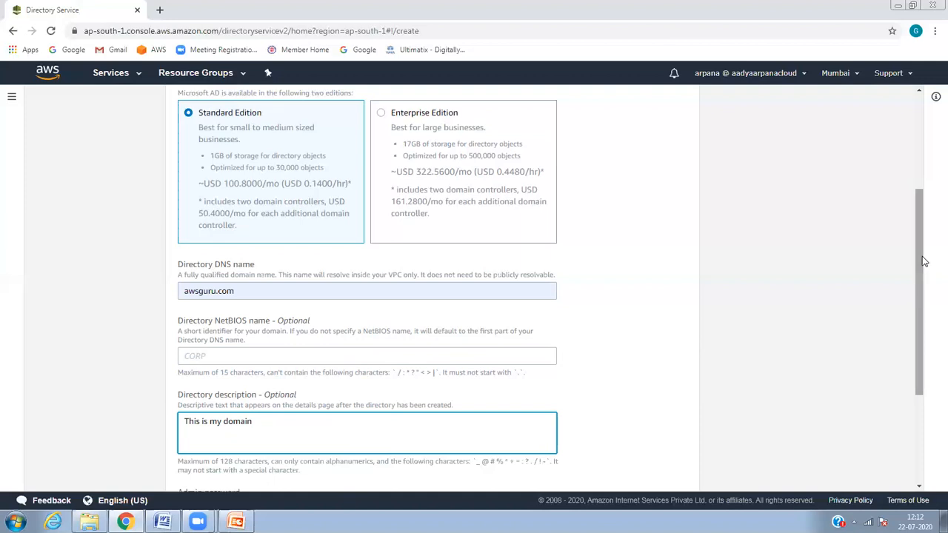
pyautogui.scroll(-1, 931, 296)
pyautogui.moveTo(932, 296); pyautogui.dragTo(931, 366)
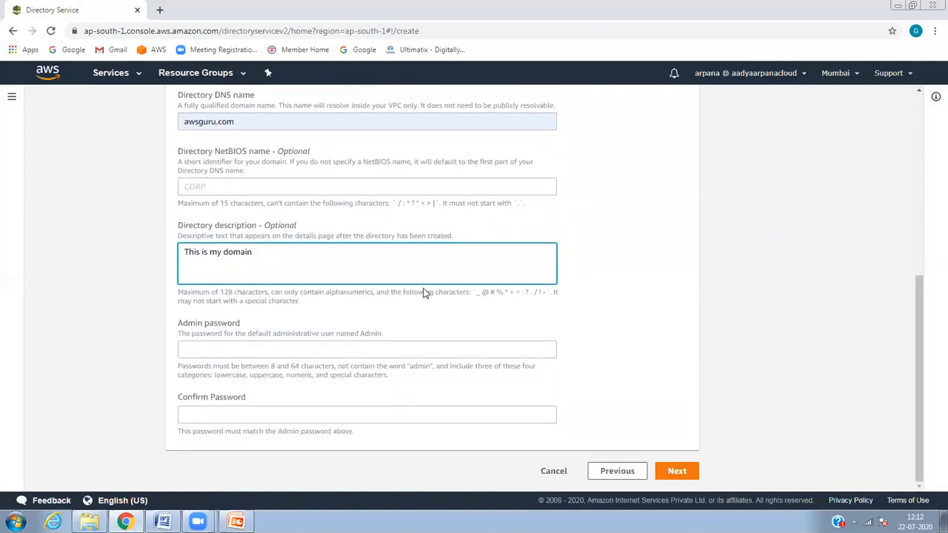
# Step: Enter and confirm the Admin password, then advance to VPC and subnet selection
pyautogui.click(329, 344)
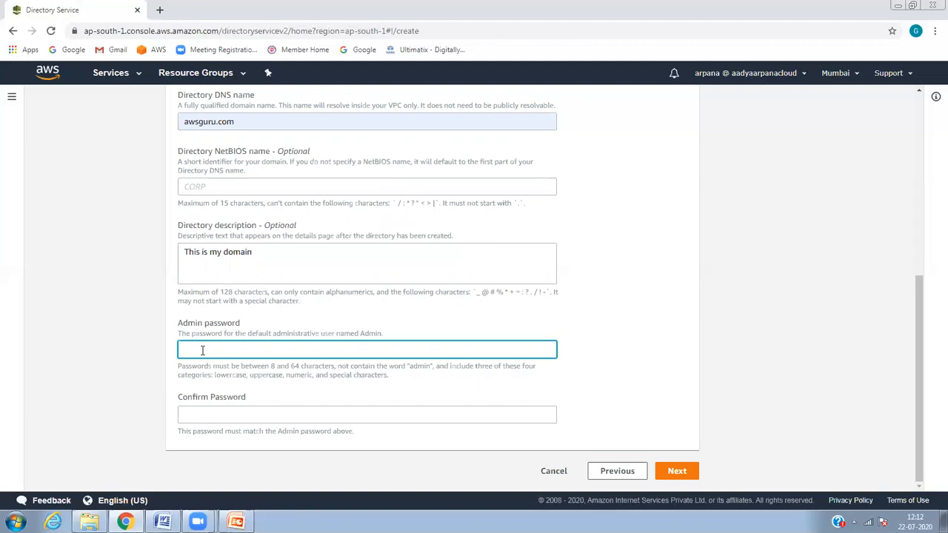
pyautogui.write('••••••••')
pyautogui.press('Tab')
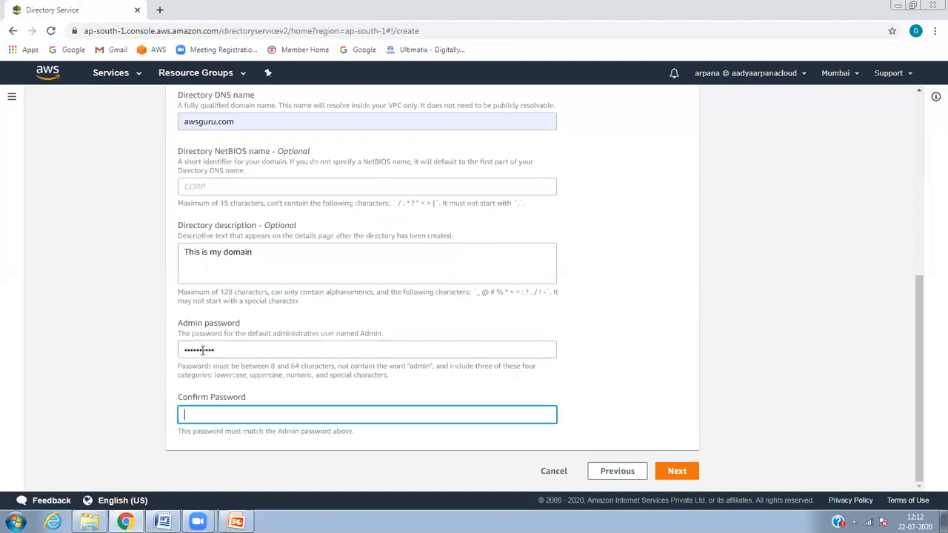
pyautogui.write('••••••••••')
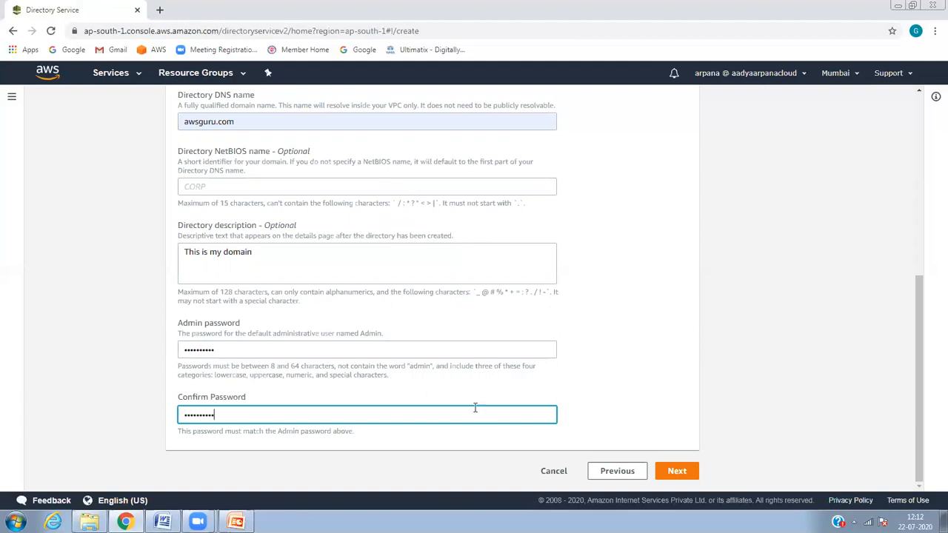
pyautogui.click(673, 471)
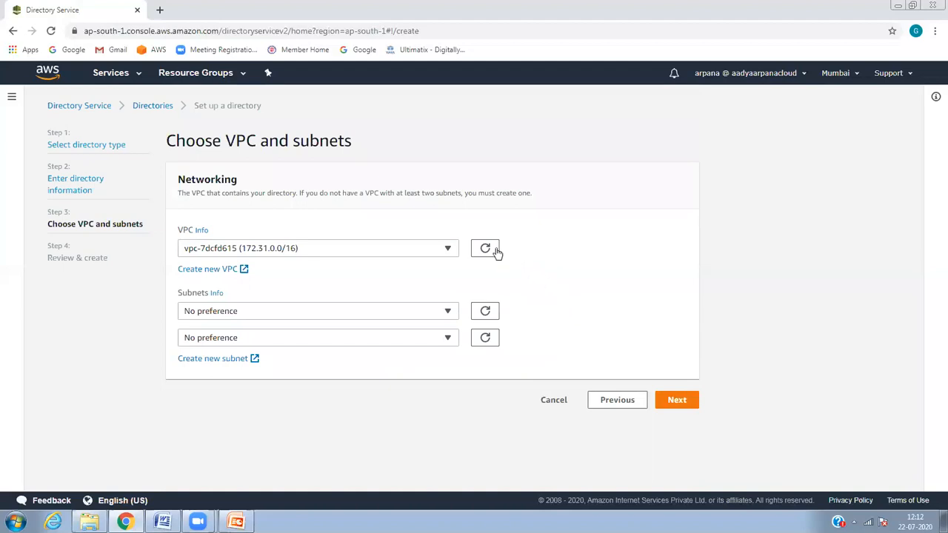
# Step: Keep the default VPC, choose subnets subnet-140f097c and subnet-ccd0a480, and proceed to review
pyautogui.click(450, 248)
pyautogui.click(494, 288)
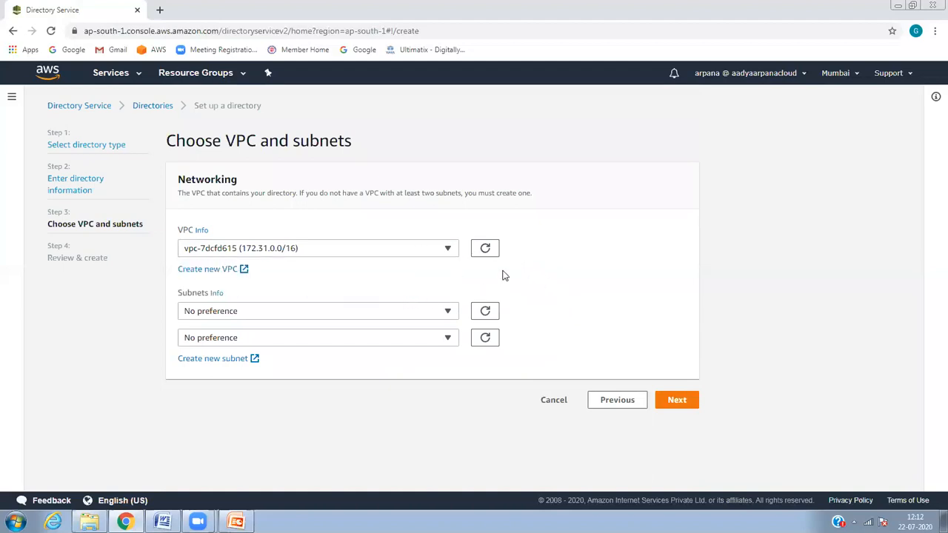
pyautogui.click(360, 310)
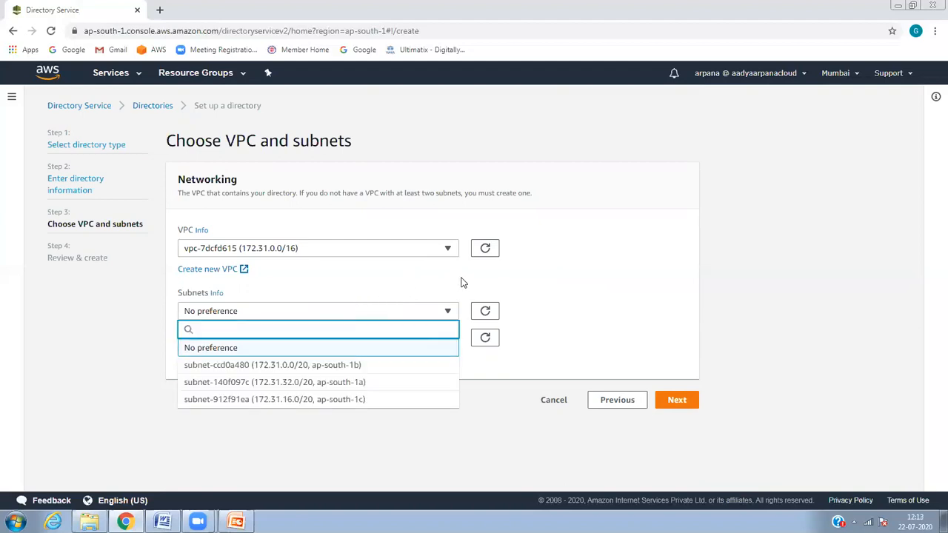
pyautogui.click(548, 265)
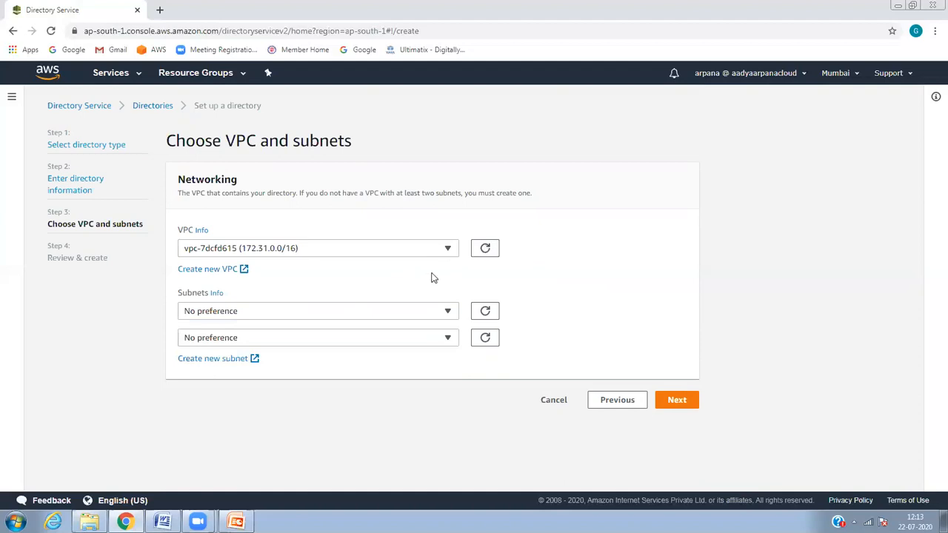
pyautogui.click(384, 316)
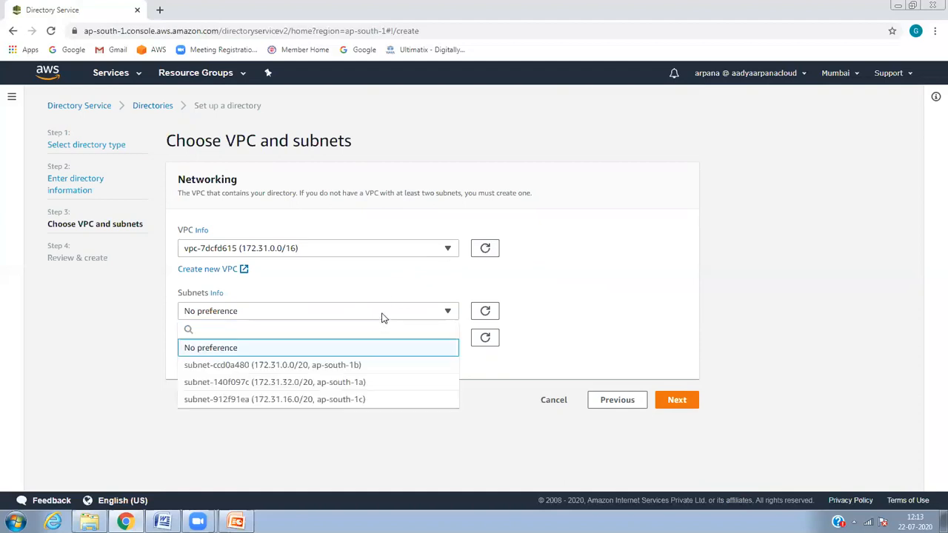
pyautogui.click(363, 383)
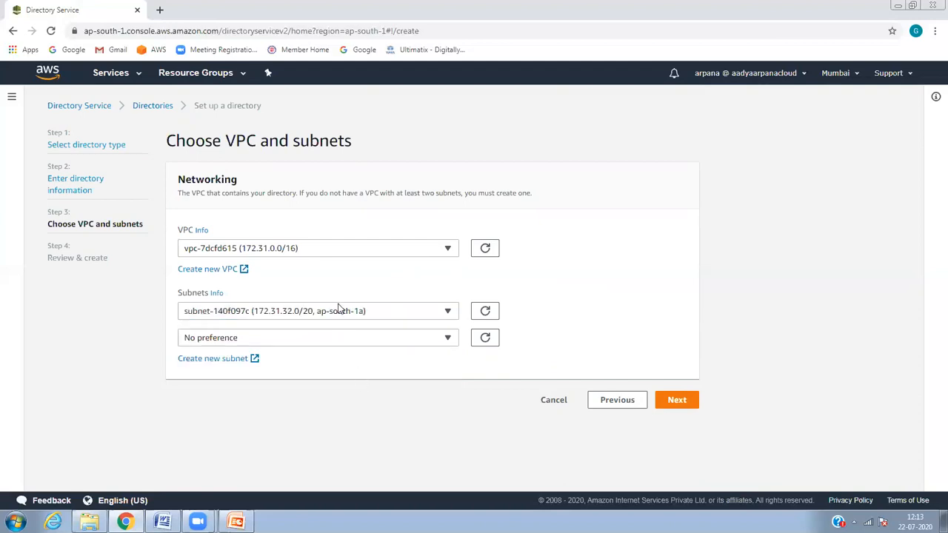
pyautogui.click(360, 337)
pyautogui.click(331, 392)
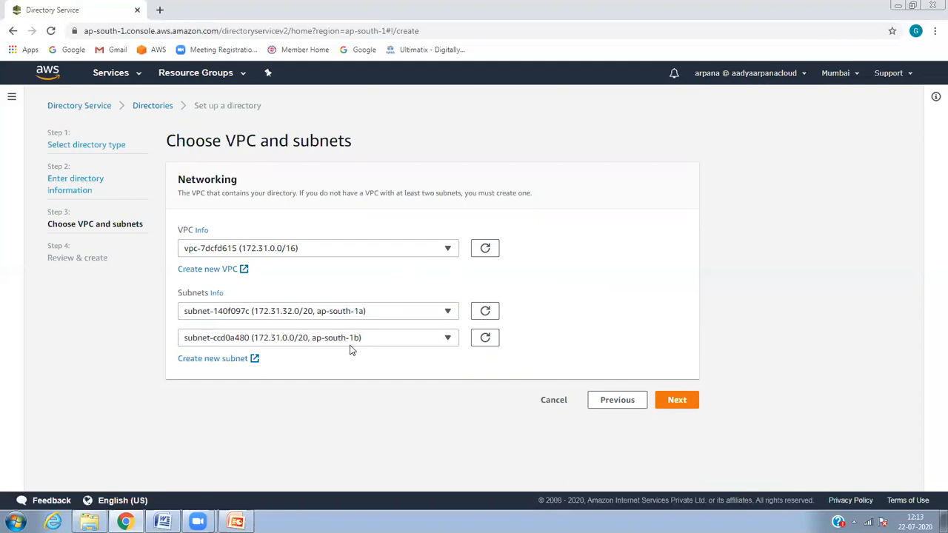
pyautogui.click(671, 406)
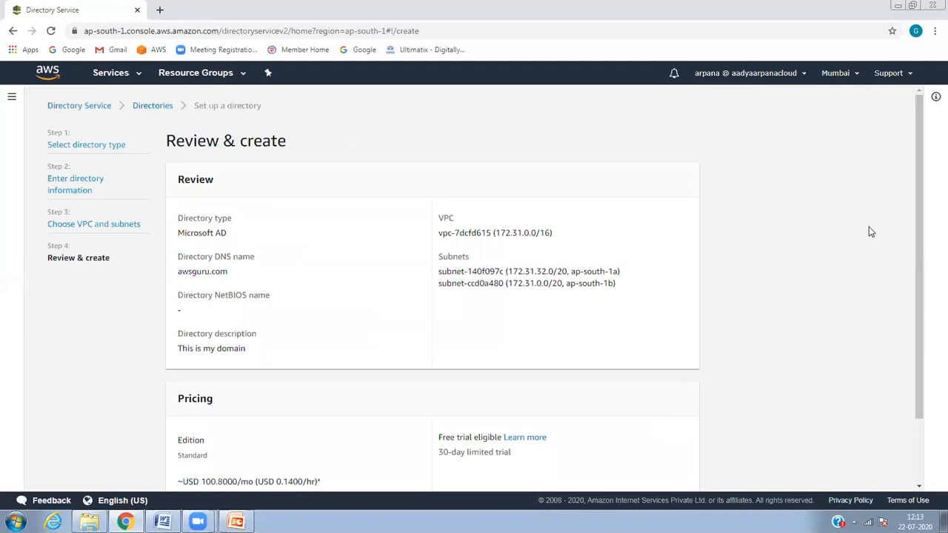
# Step: Check the review help notes and 30-day trial note, then create the awsguru.com directory
pyautogui.click(932, 226)
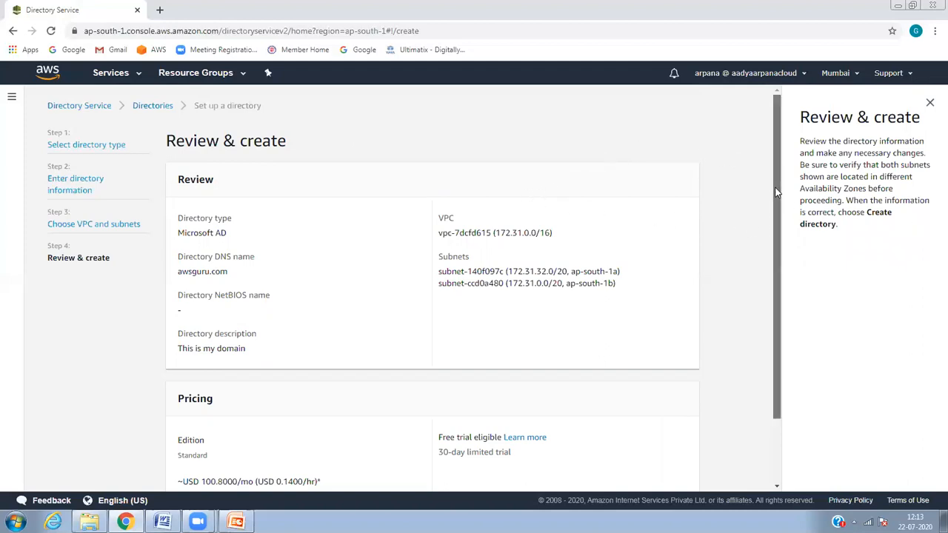
pyautogui.scroll(-2, 777, 270)
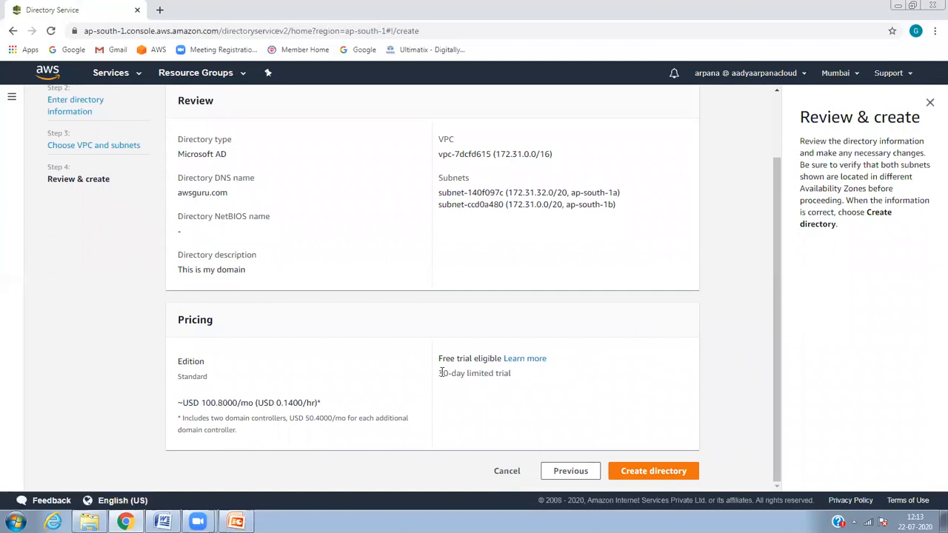
pyautogui.moveTo(440, 374); pyautogui.dragTo(511, 377)
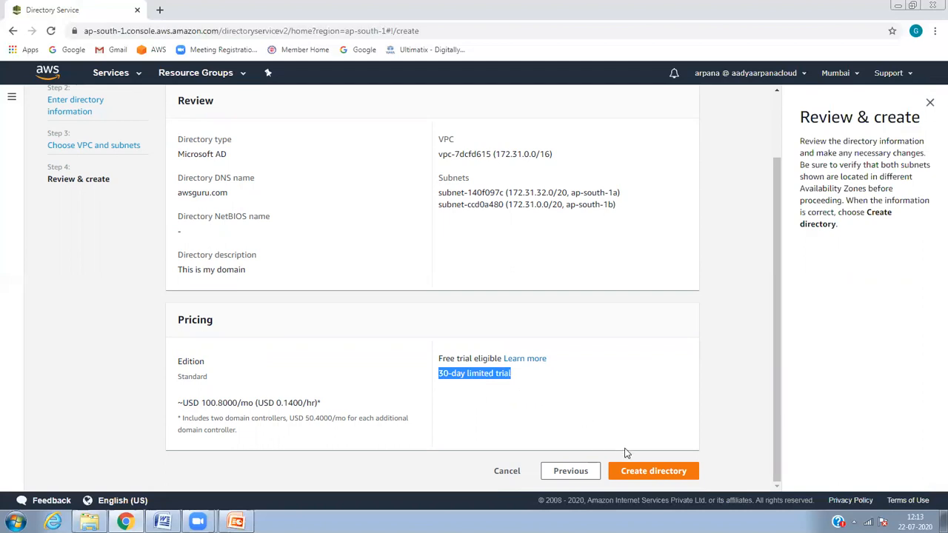
pyautogui.click(639, 473)
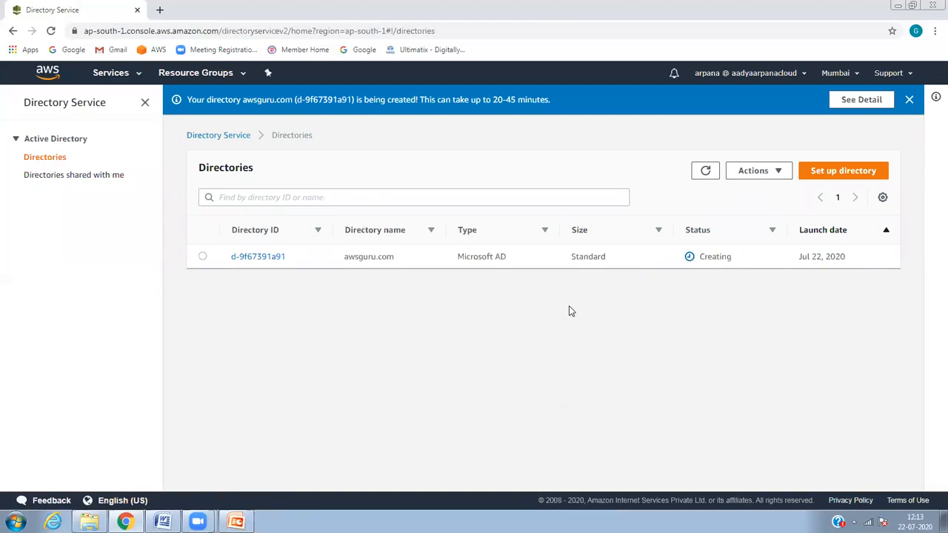
# Step: From the awsguru.com directory, go to EC2 Running instances and begin a new instance launch
pyautogui.click(203, 257)
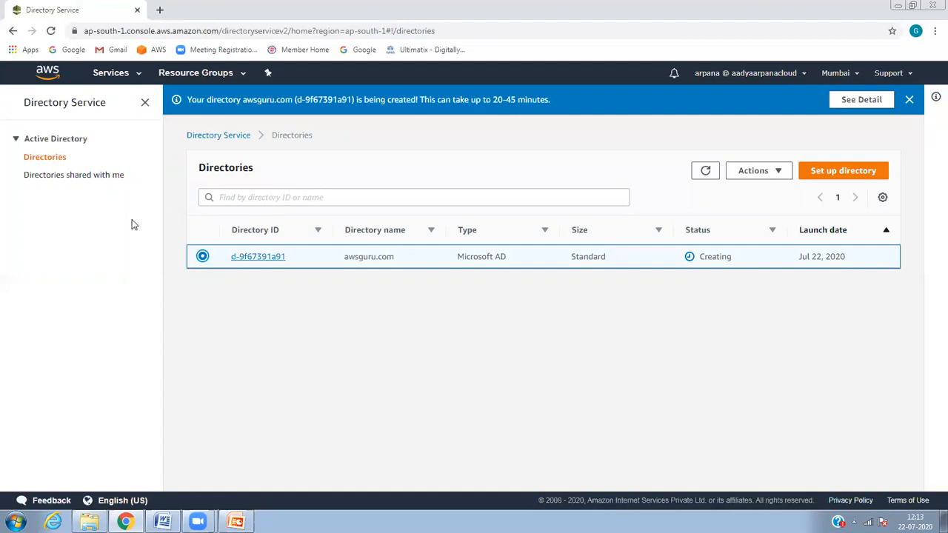
pyautogui.click(135, 83)
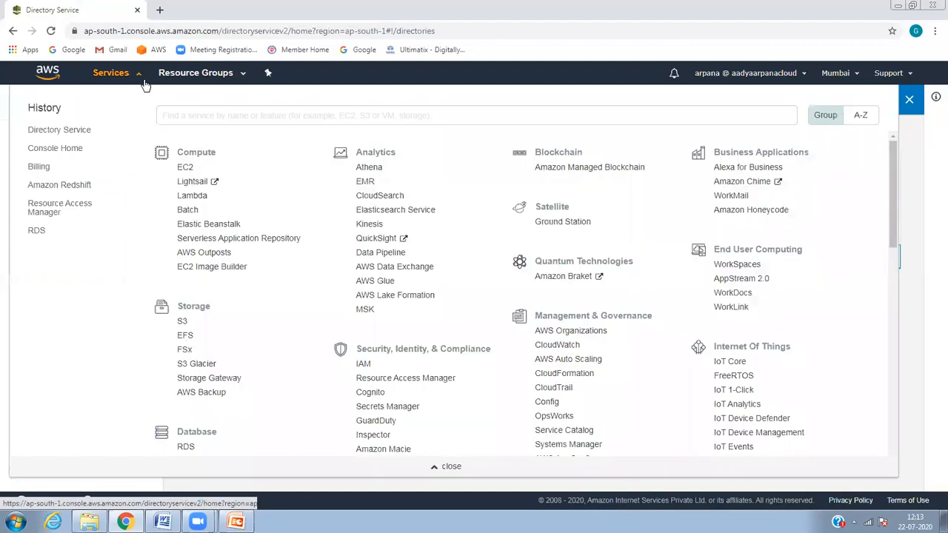
pyautogui.click(185, 168)
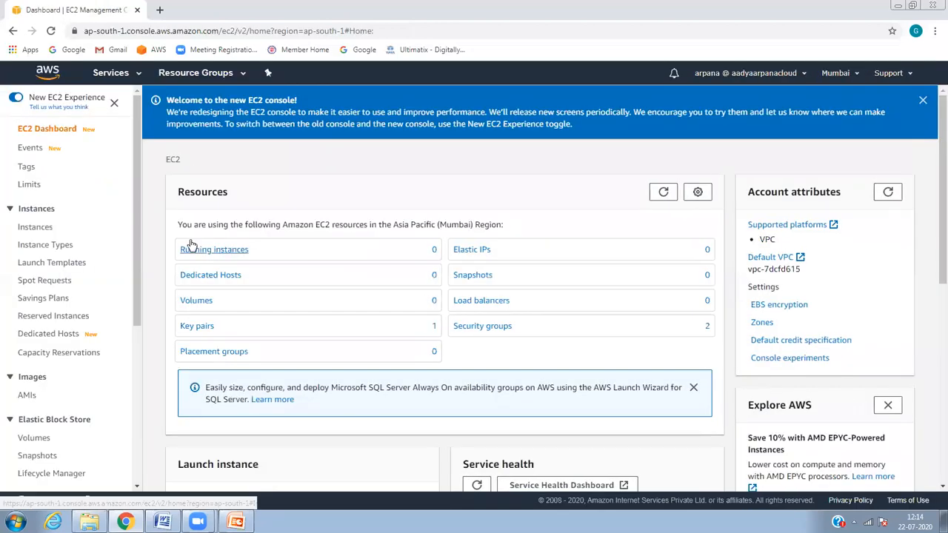
pyautogui.click(210, 250)
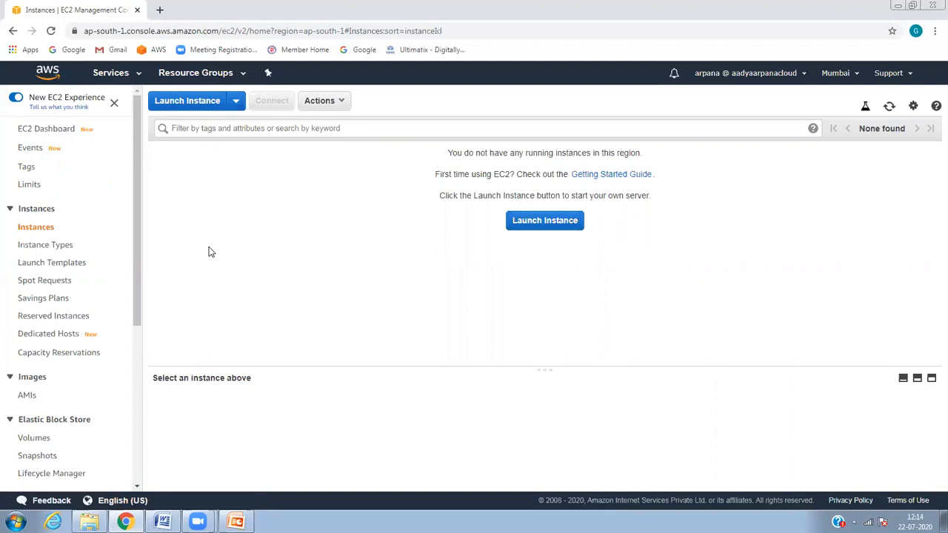
pyautogui.click(523, 225)
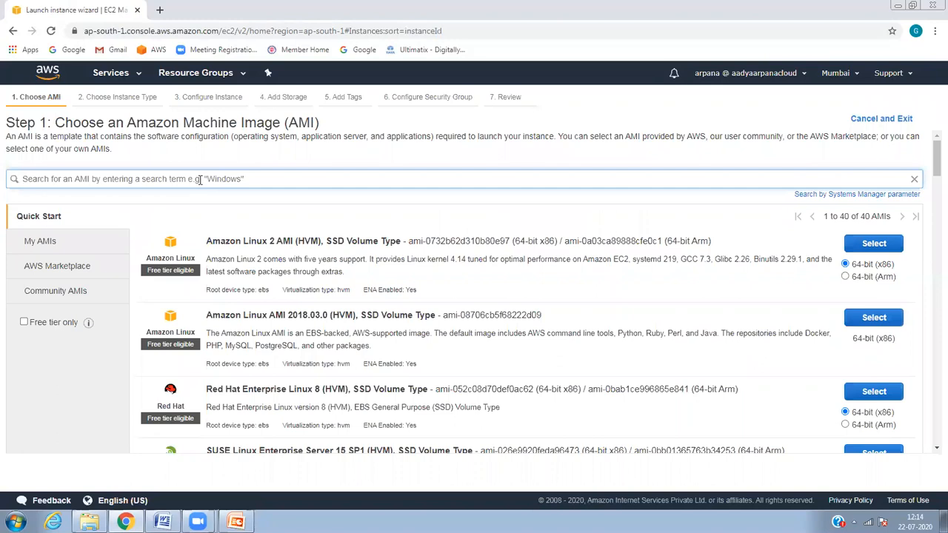
# Step: Search the AMI list and select Microsoft Windows Server 2016 Base as the image
pyautogui.write('20')
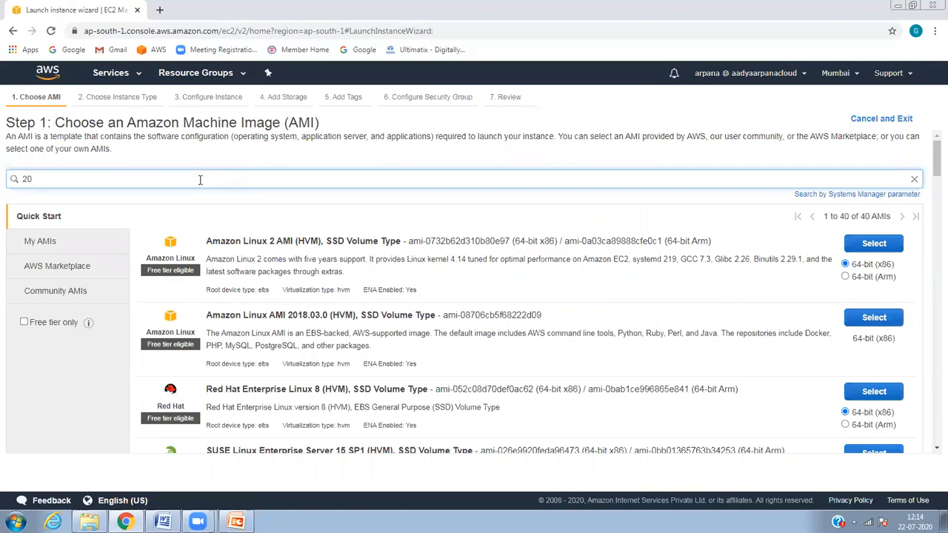
pyautogui.write('212')
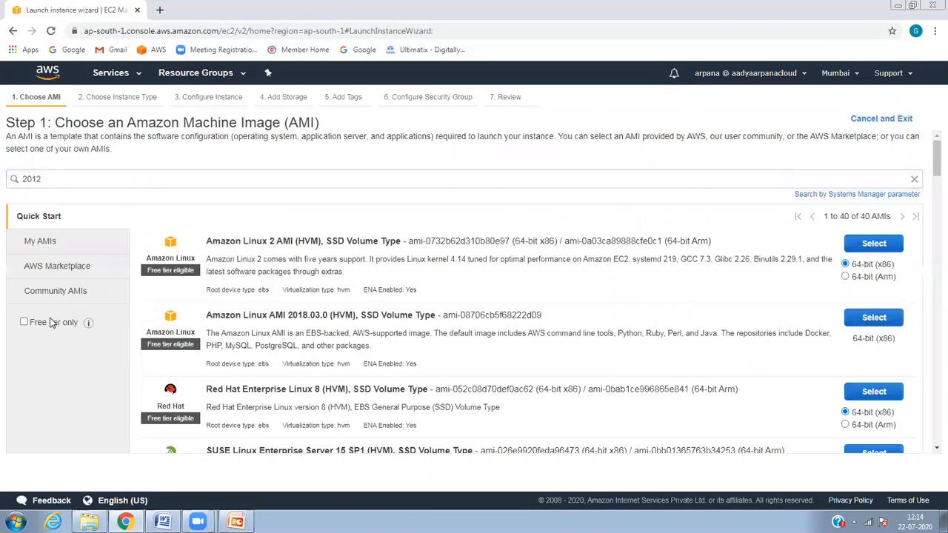
pyautogui.click(51, 323)
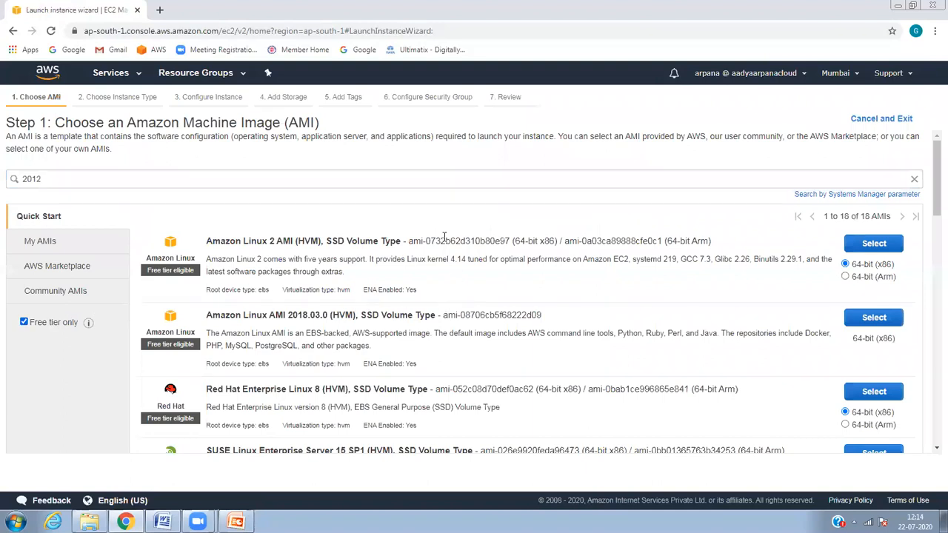
pyautogui.click(365, 178)
pyautogui.write('windw')
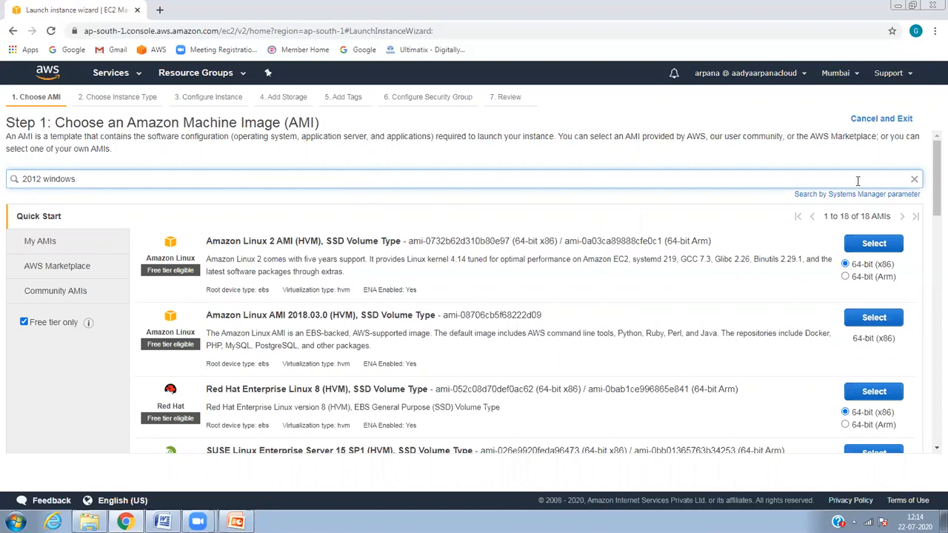
pyautogui.click(916, 180)
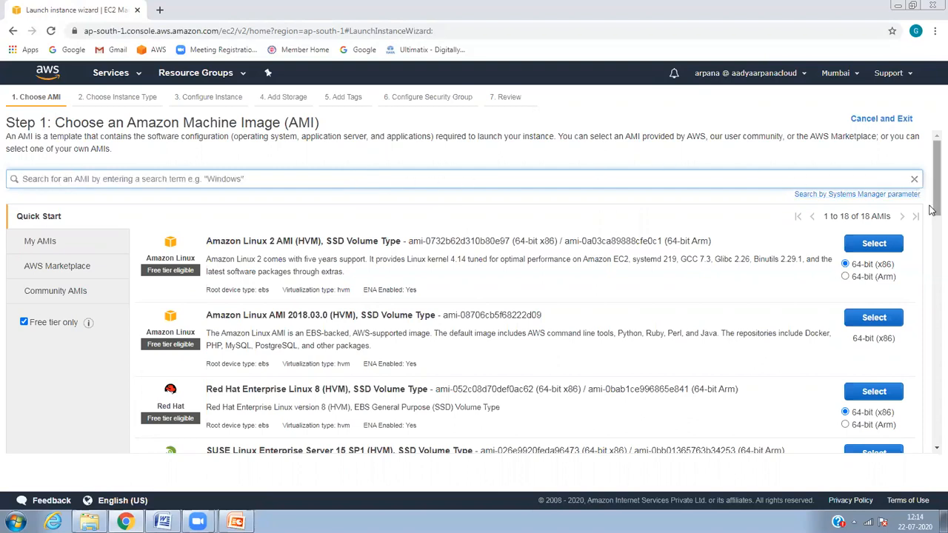
pyautogui.moveTo(933, 204); pyautogui.dragTo(932, 299)
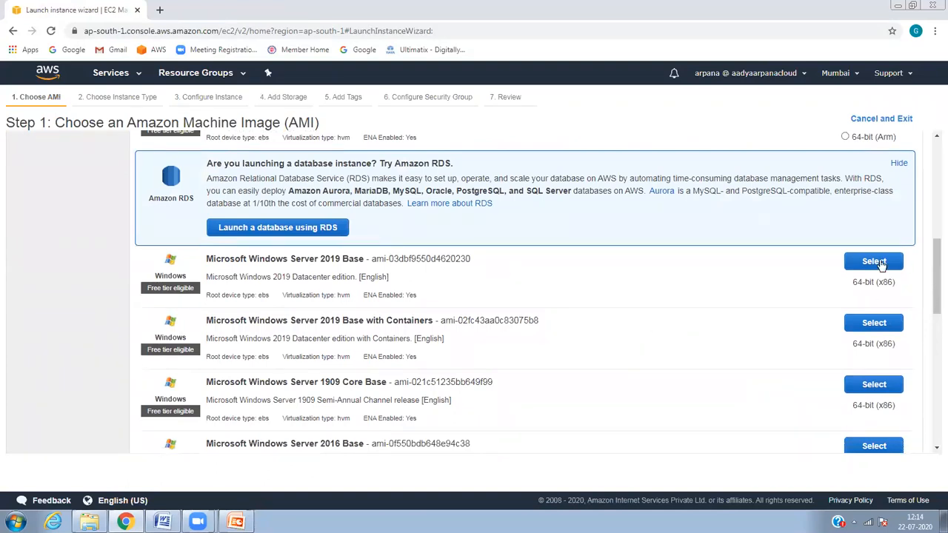
pyautogui.moveTo(932, 282); pyautogui.dragTo(932, 310)
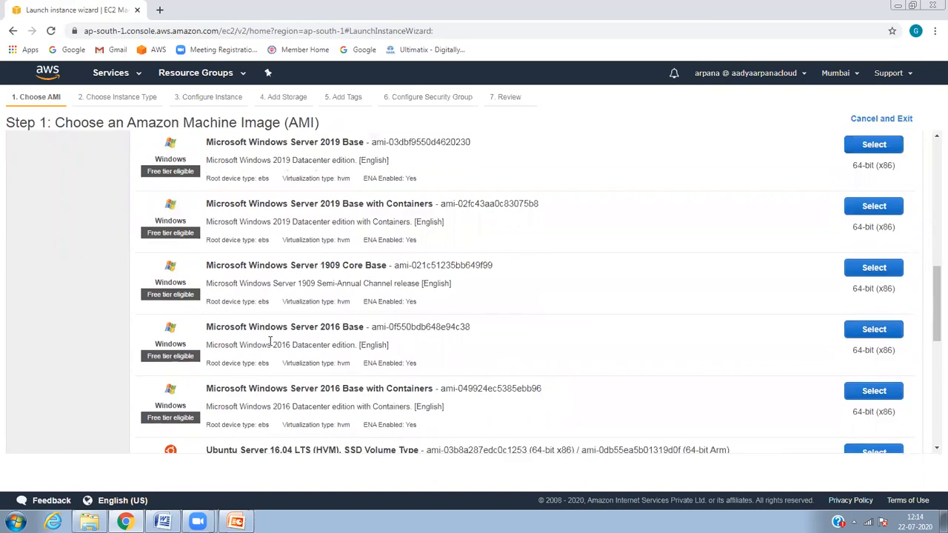
pyautogui.moveTo(245, 327); pyautogui.dragTo(346, 343)
pyautogui.click(436, 339)
pyautogui.click(897, 336)
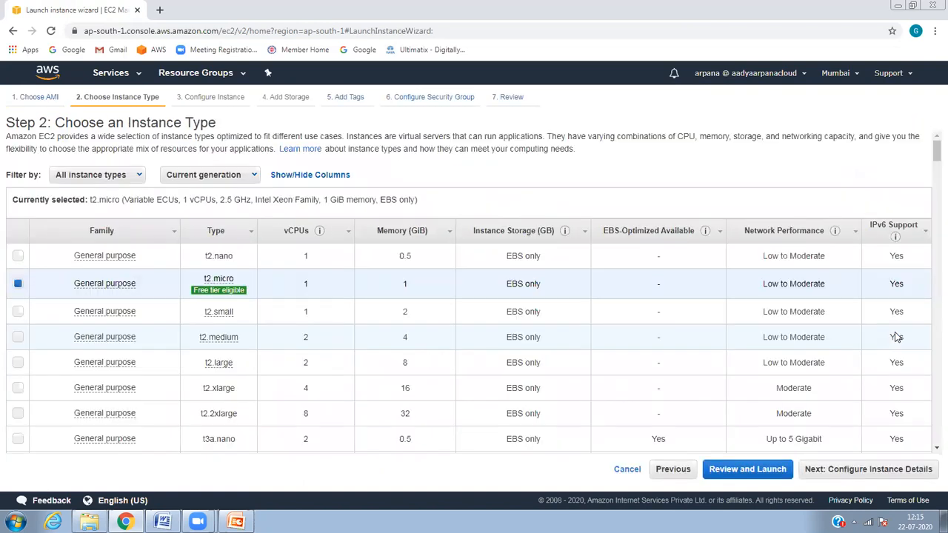
# Step: Keep t2.micro; set subnet ap-south-1a, Auto-assign Public IP Enable, capacity reservation None
pyautogui.click(852, 469)
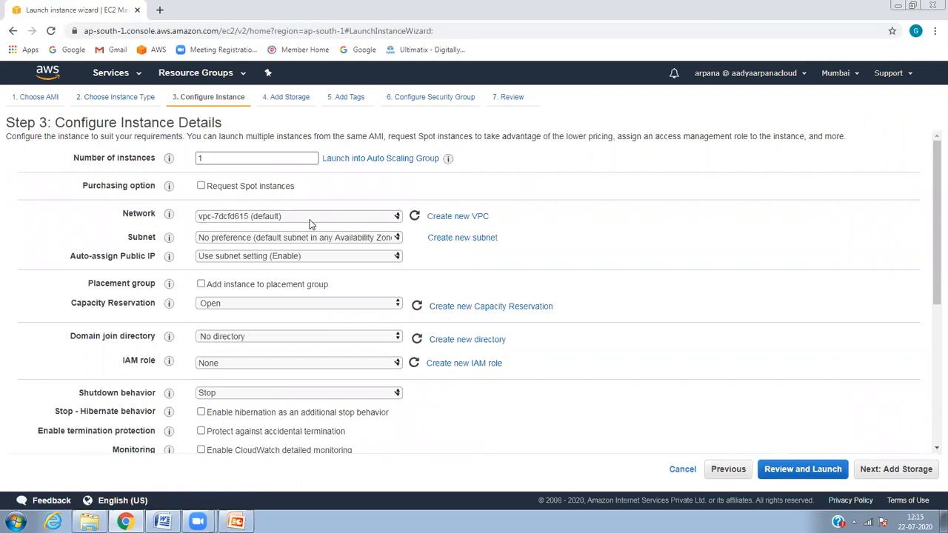
pyautogui.click(357, 217)
pyautogui.click(508, 256)
pyautogui.click(297, 238)
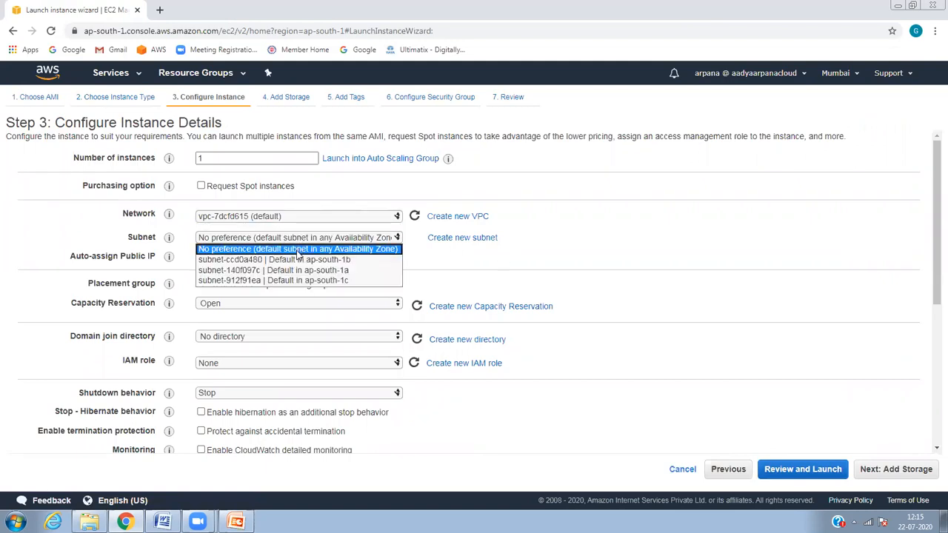
pyautogui.click(299, 272)
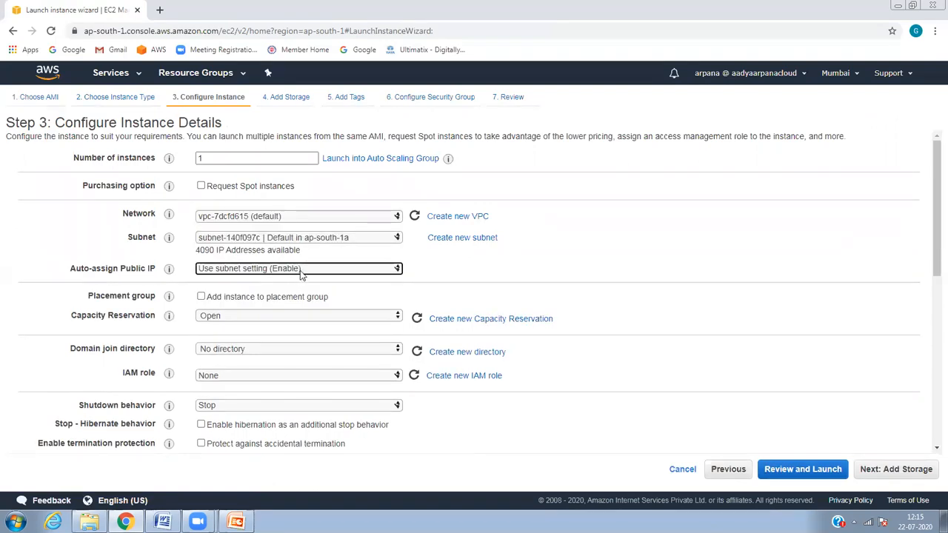
pyautogui.click(296, 269)
pyautogui.click(274, 293)
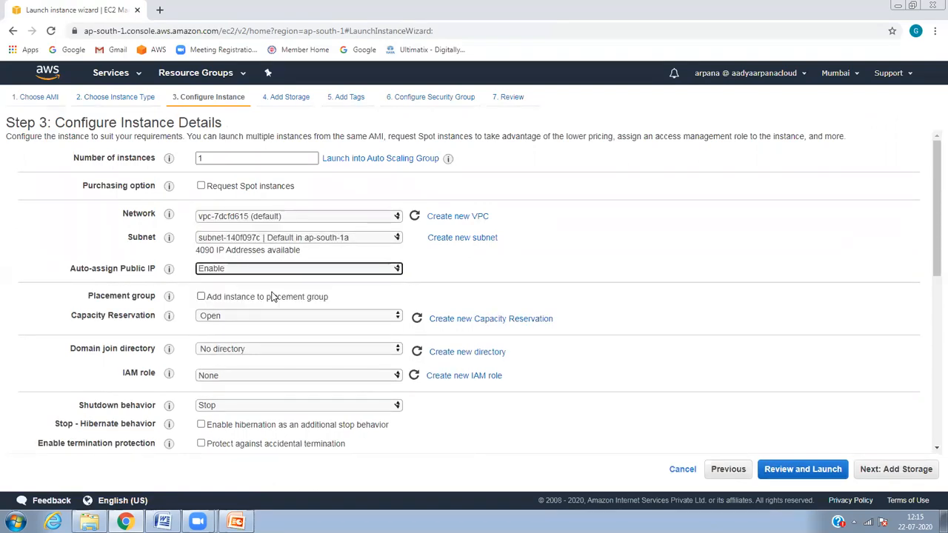
pyautogui.click(282, 316)
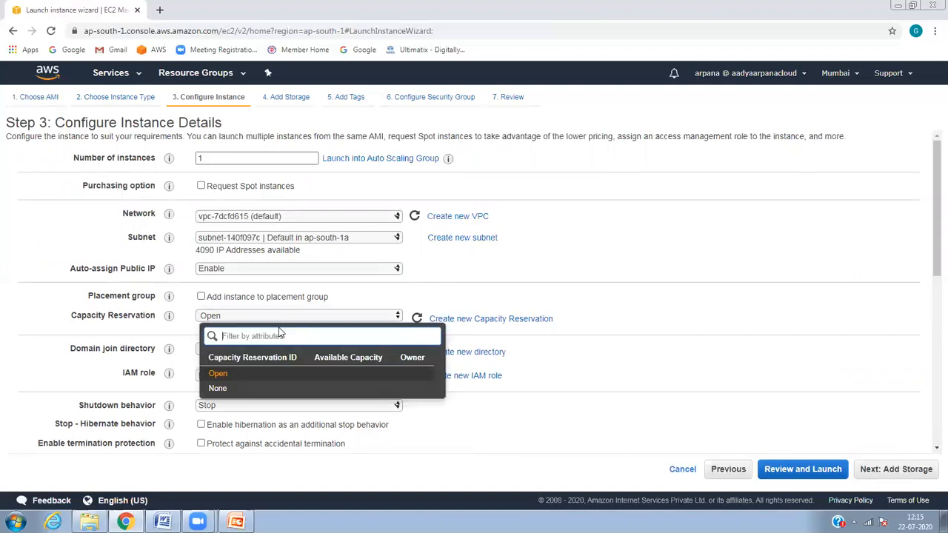
pyautogui.click(237, 389)
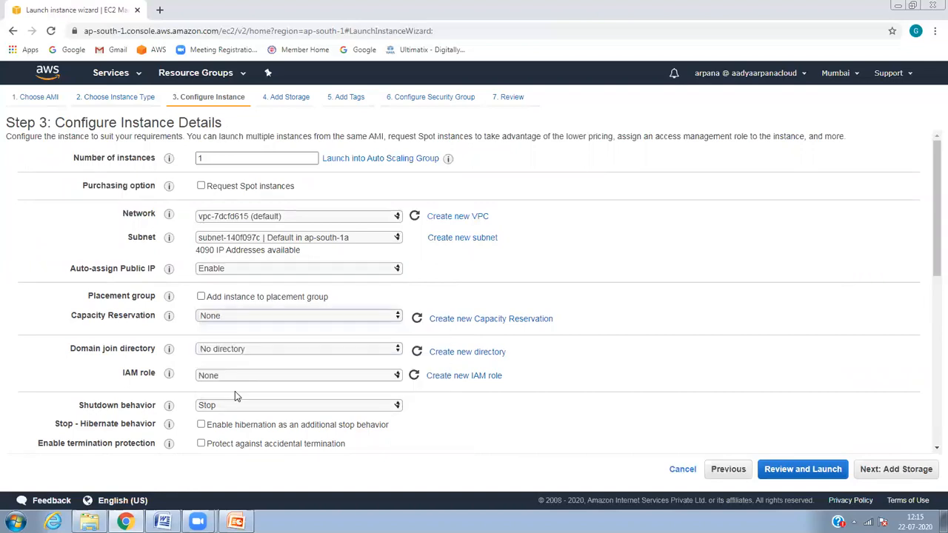
# Step: Leave the domain join directory at No directory and proceed to the Add Storage step
pyautogui.click(227, 351)
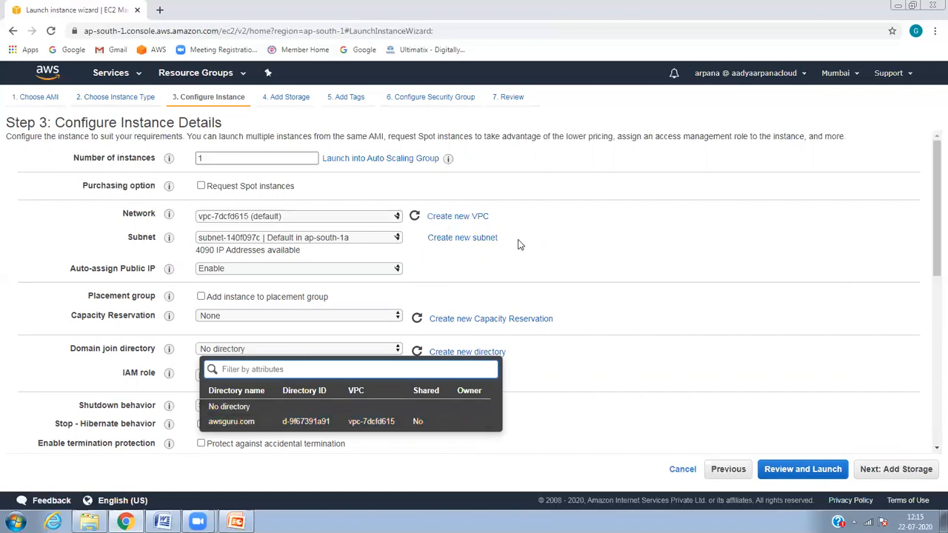
pyautogui.click(578, 254)
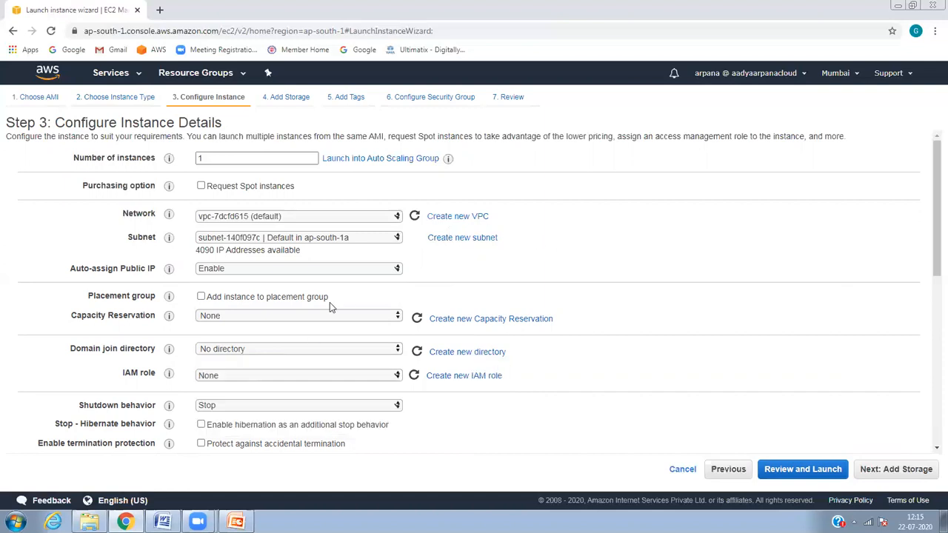
pyautogui.click(255, 348)
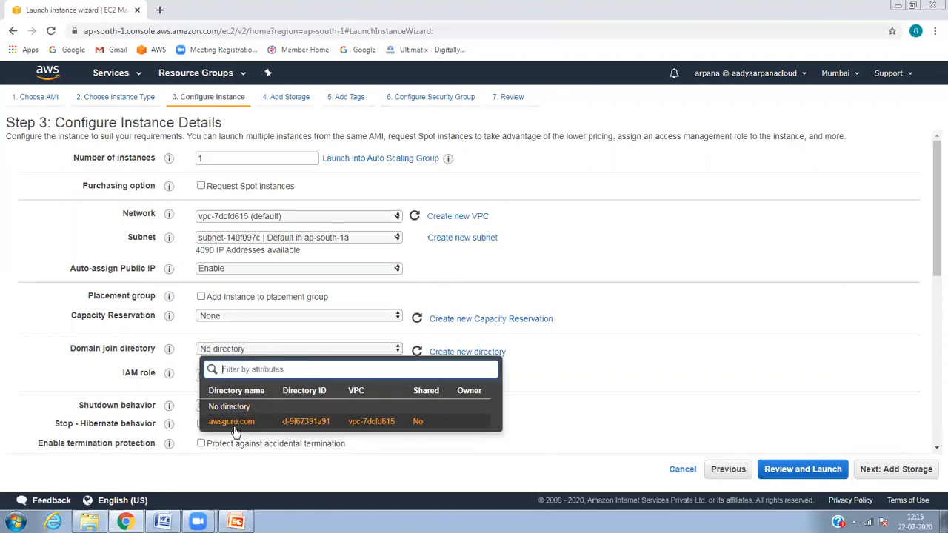
pyautogui.click(771, 203)
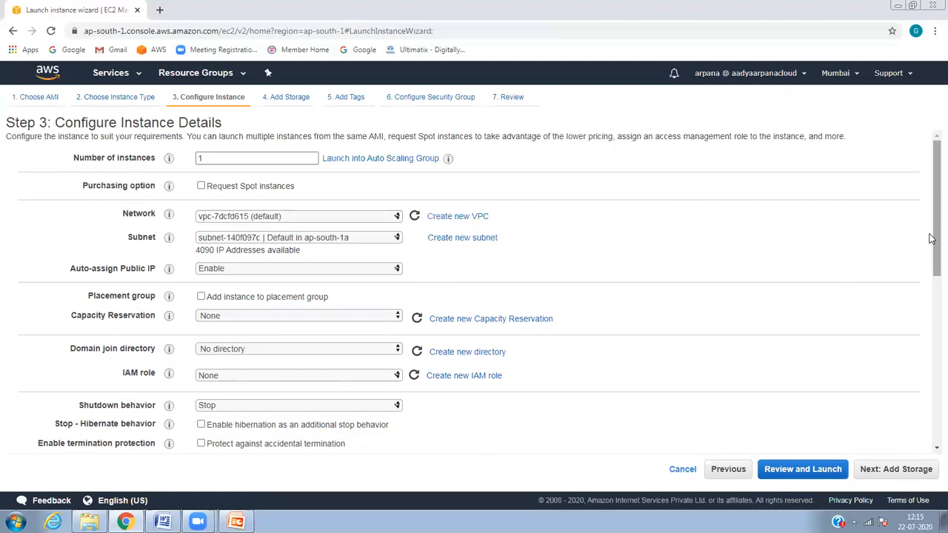
pyautogui.moveTo(931, 239); pyautogui.dragTo(932, 403)
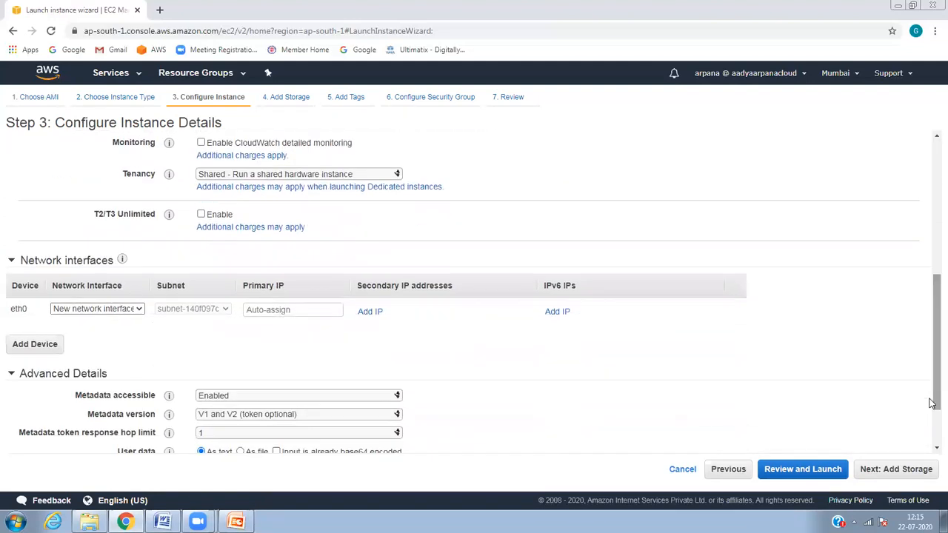
pyautogui.click(898, 470)
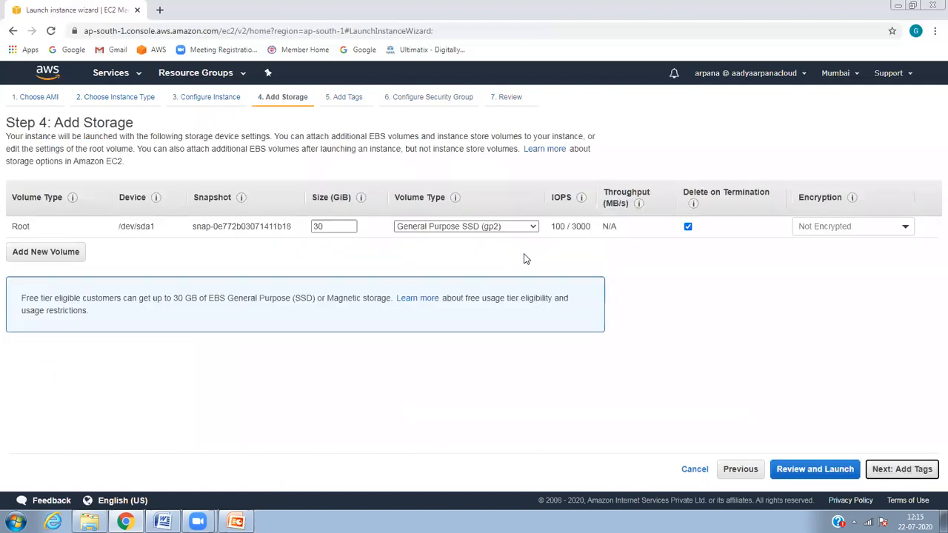
# Step: Tag the instance with Name = 'AD Manage Server'
pyautogui.click(919, 472)
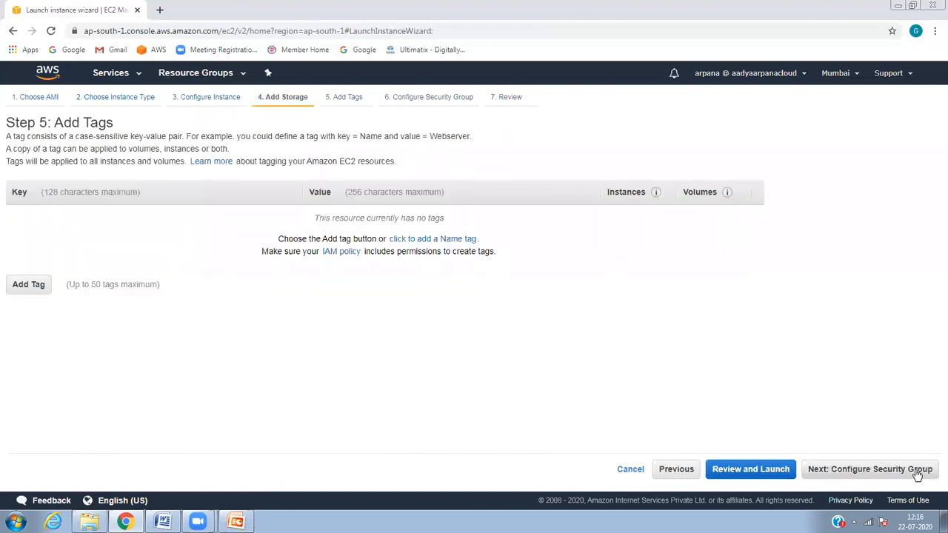
pyautogui.click(32, 291)
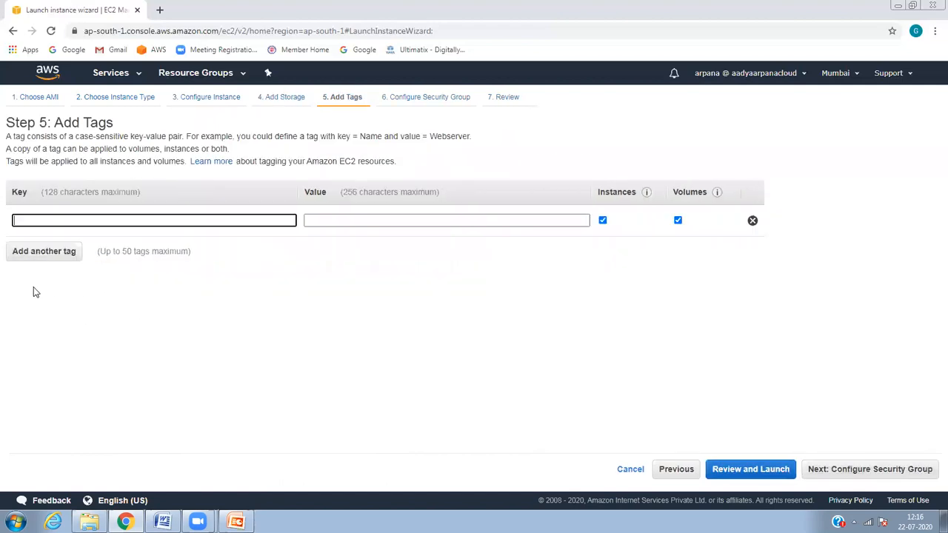
pyautogui.write('Name')
pyautogui.press('Tab')
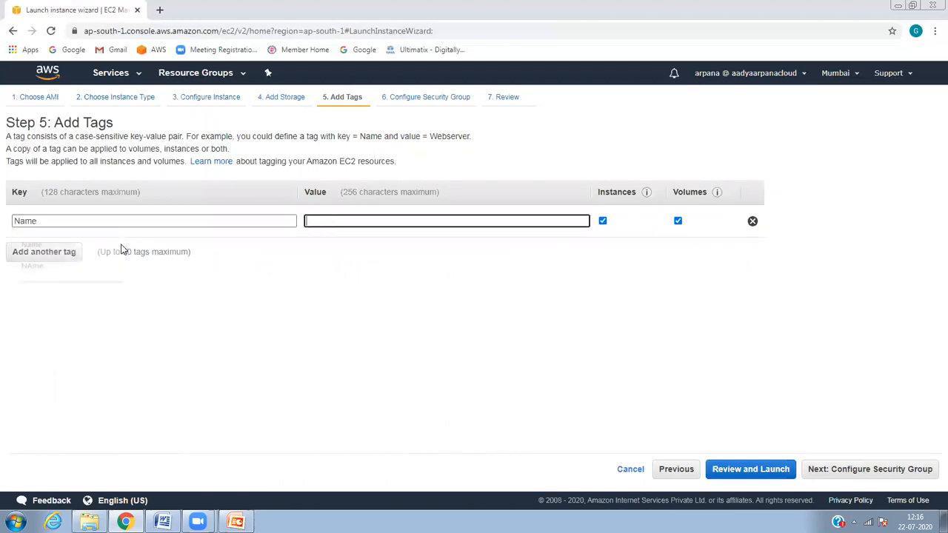
pyautogui.write('AD Manage')
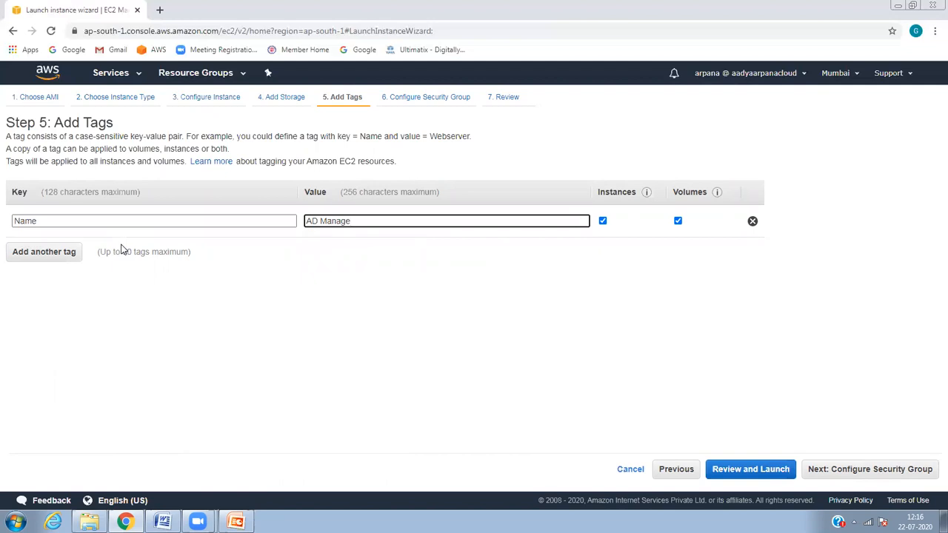
pyautogui.write(' Server')
# Step: Assign the existing directory controllers security group, leaving the default group unselected
pyautogui.click(843, 467)
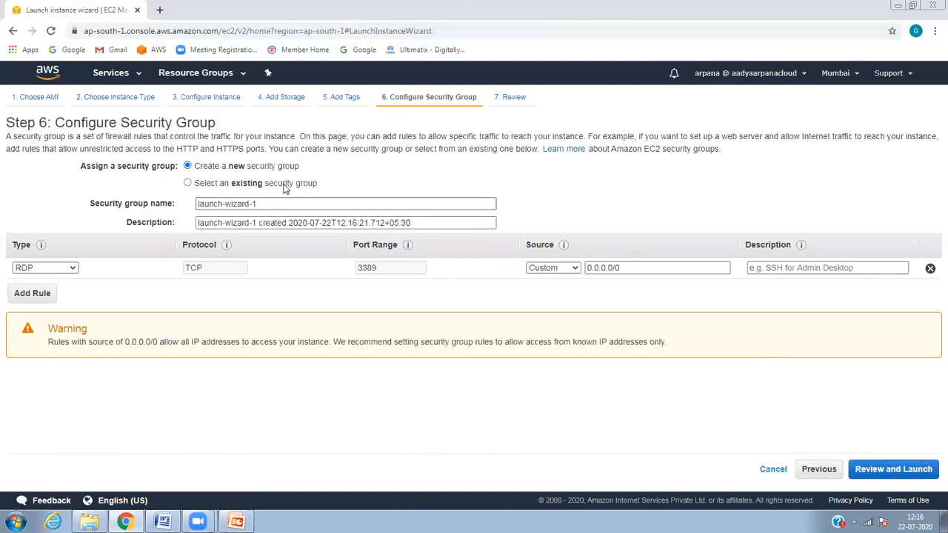
pyautogui.doubleClick(284, 186)
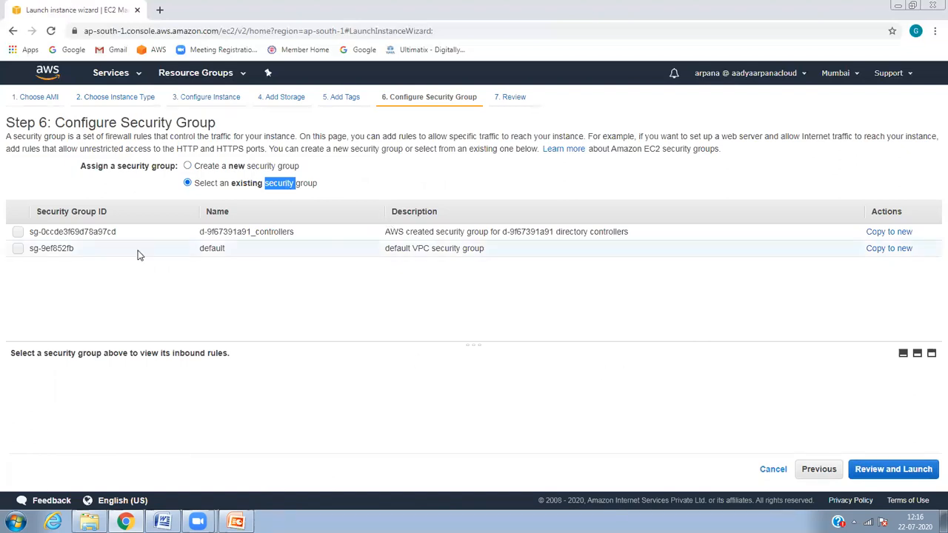
pyautogui.click(18, 232)
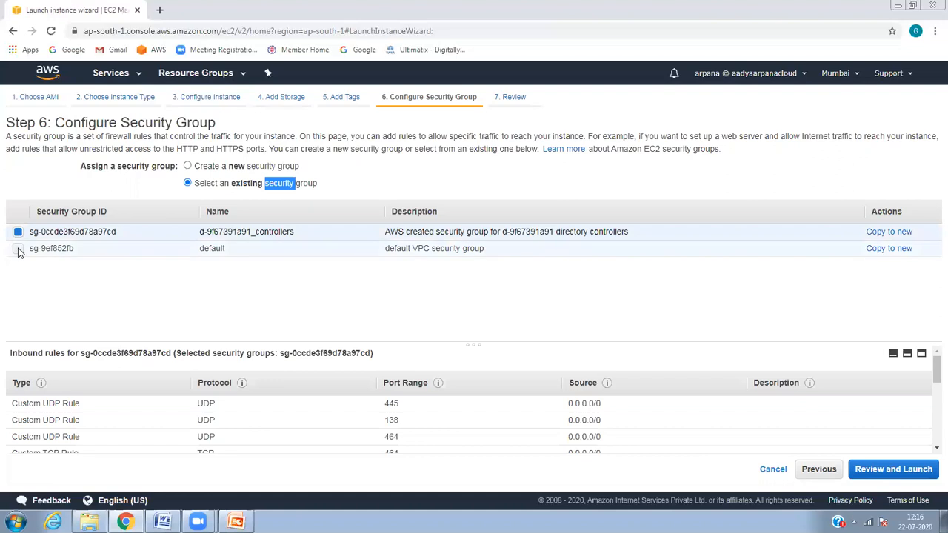
pyautogui.click(17, 249)
pyautogui.click(18, 249)
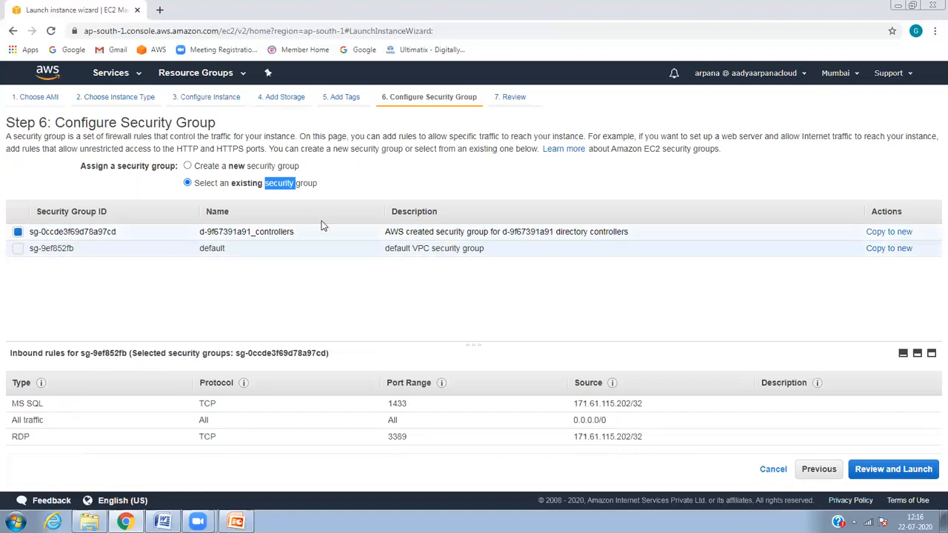
# Step: Launch the instance with the existing AWSKeypair key pair, then begin another instance launch
pyautogui.click(889, 468)
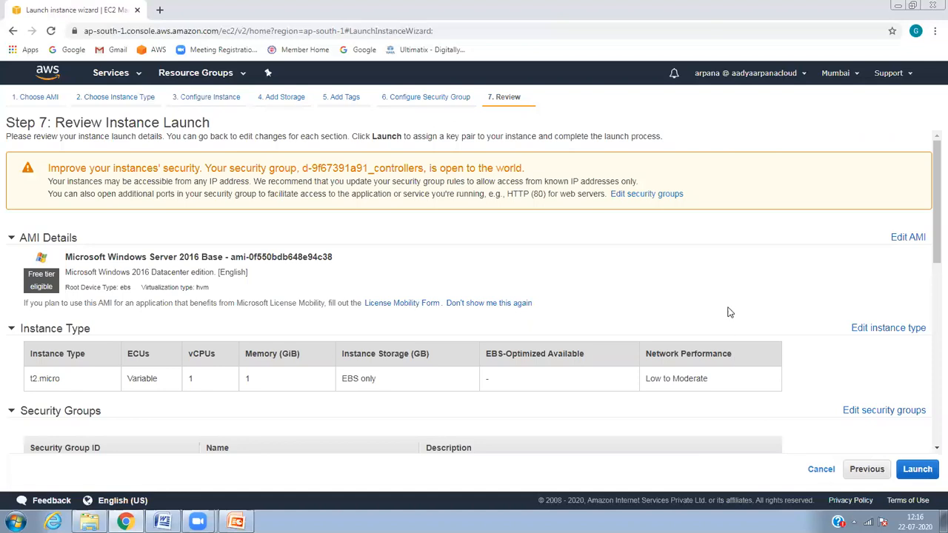
pyautogui.click(922, 471)
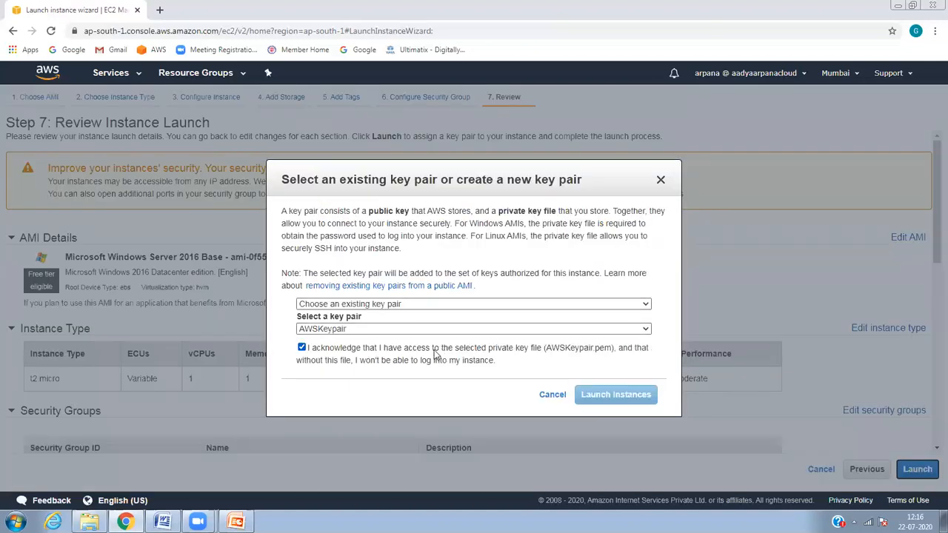
pyautogui.click(605, 397)
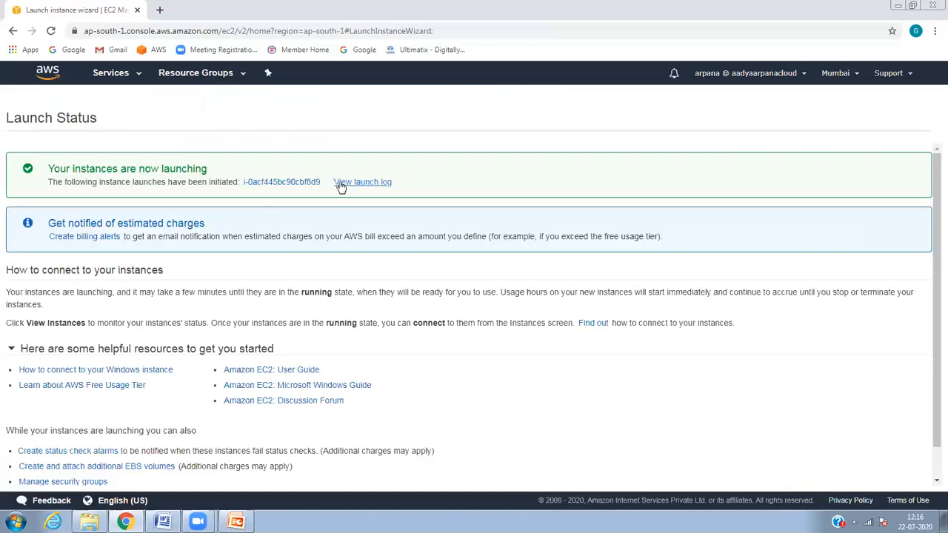
pyautogui.click(299, 185)
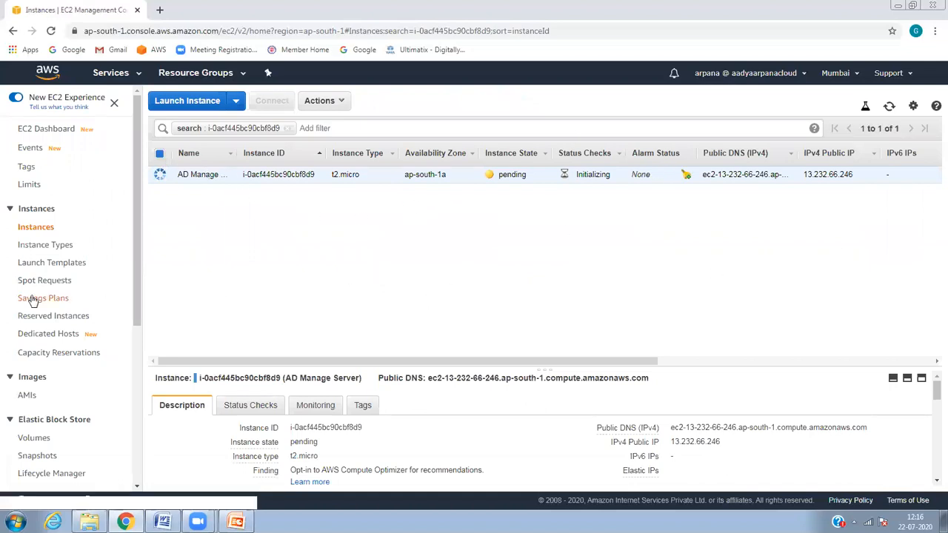
pyautogui.click(172, 108)
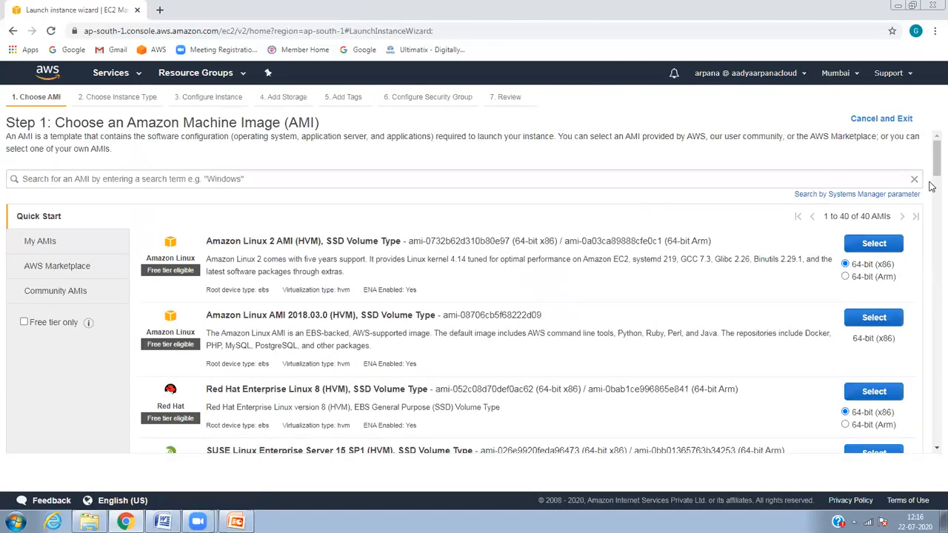
# Step: Select the Windows Server 2016 Base image for the second instance
pyautogui.scroll(-6, 932, 192)
pyautogui.scroll(-2, 932, 217)
pyautogui.scroll(-2, 932, 236)
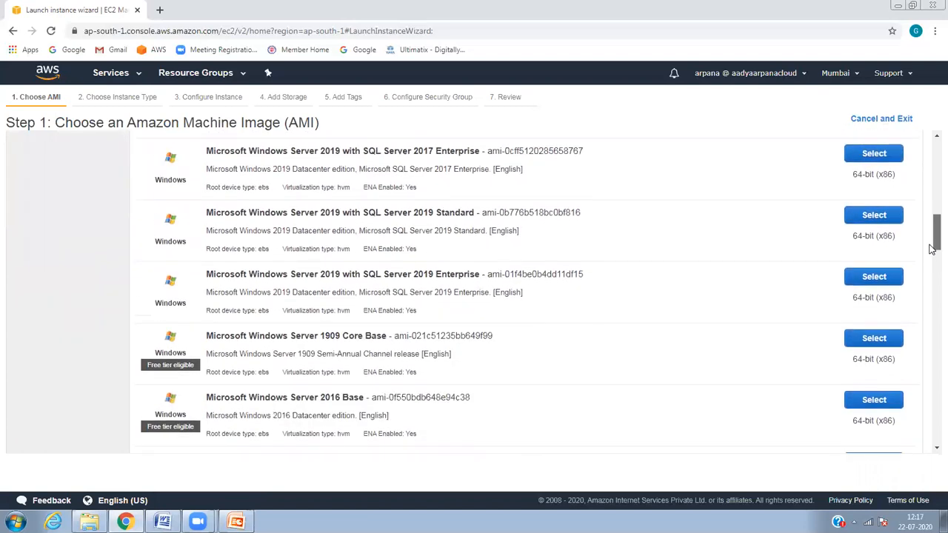
pyautogui.scroll(1, 932, 250)
pyautogui.scroll(-2, 932, 249)
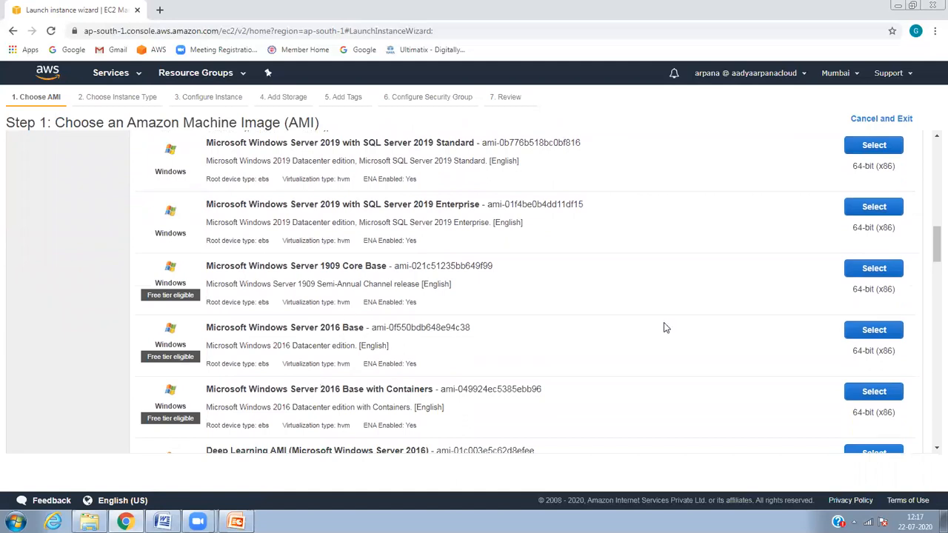
pyautogui.click(898, 332)
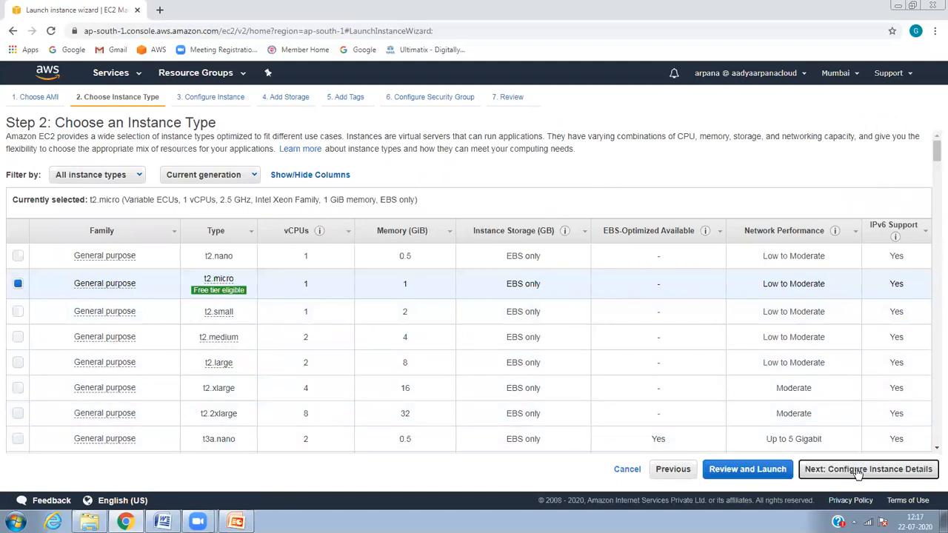
# Step: Keep t2.micro, set capacity reservation to None, and reach the storage settings
pyautogui.click(857, 472)
pyautogui.click(726, 291)
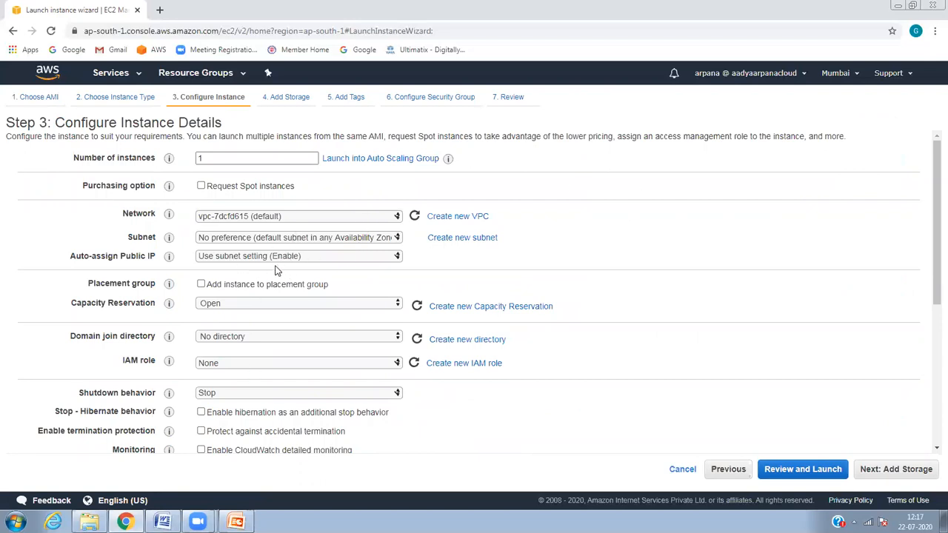
pyautogui.click(237, 308)
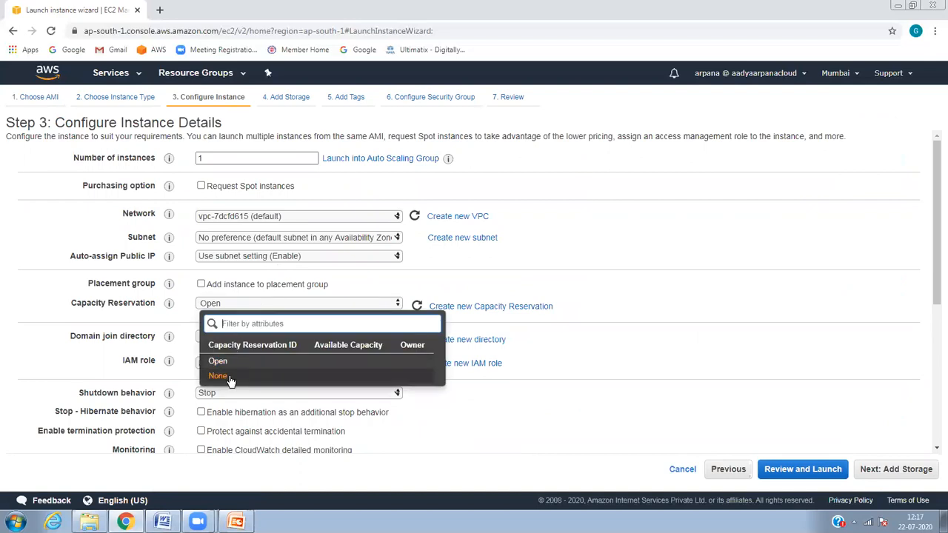
pyautogui.click(223, 373)
pyautogui.moveTo(932, 248); pyautogui.dragTo(932, 400)
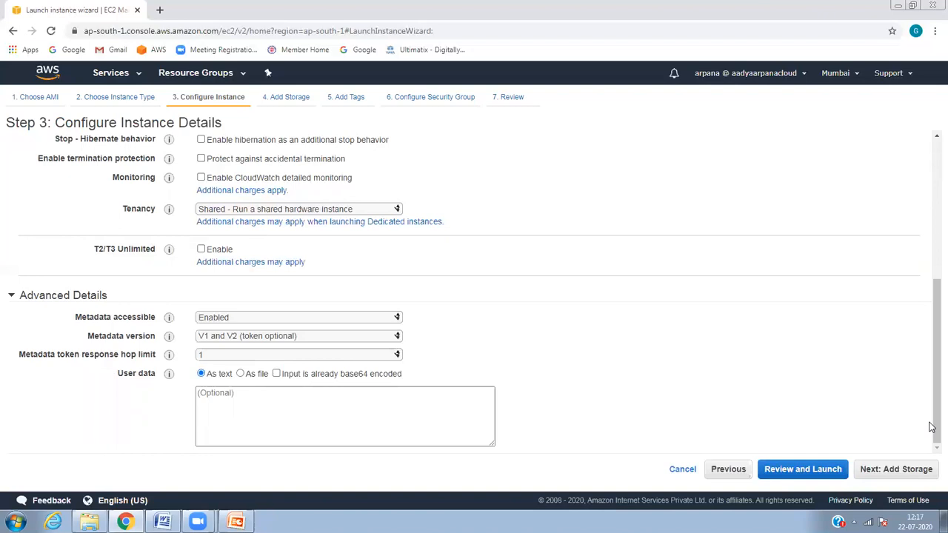
pyautogui.click(912, 473)
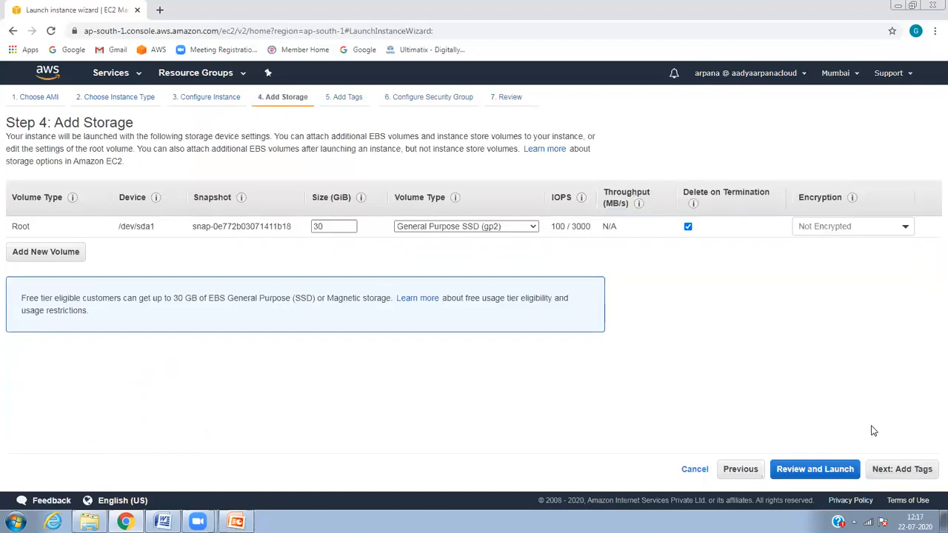
# Step: Keep default storage and add a Name tag for the User 1 instance
pyautogui.click(887, 469)
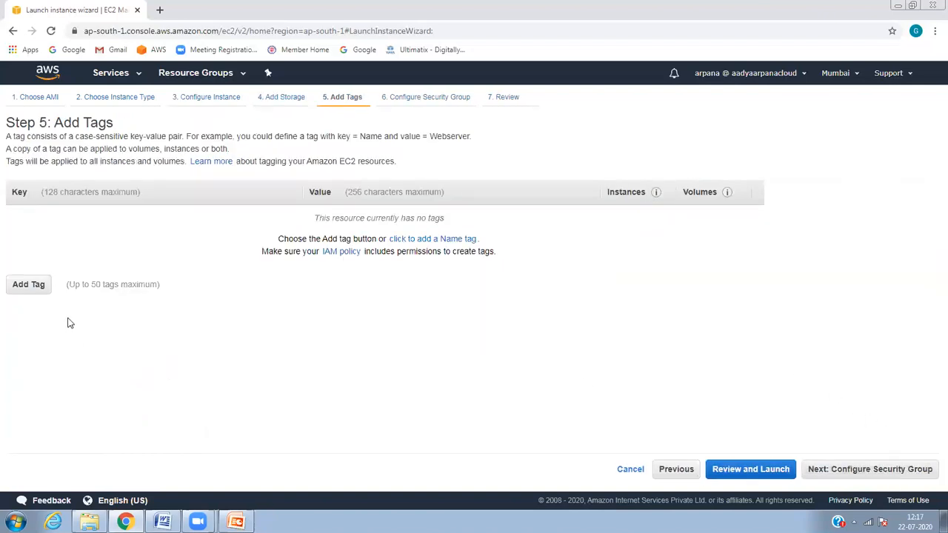
pyautogui.click(25, 290)
pyautogui.write('Name')
pyautogui.press('Tab')
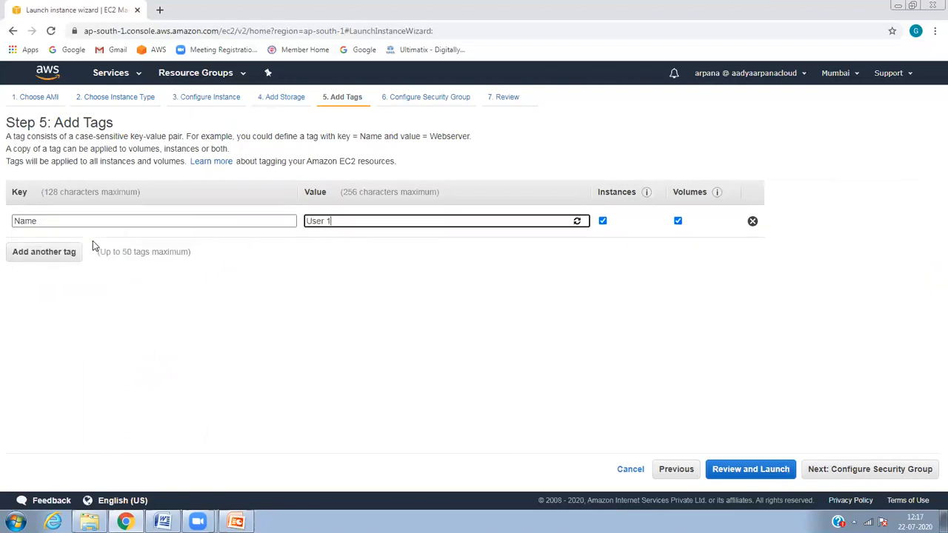
# Step: Use the existing default security group and launch with the acknowledged AWSKeypair key pair
pyautogui.click(869, 469)
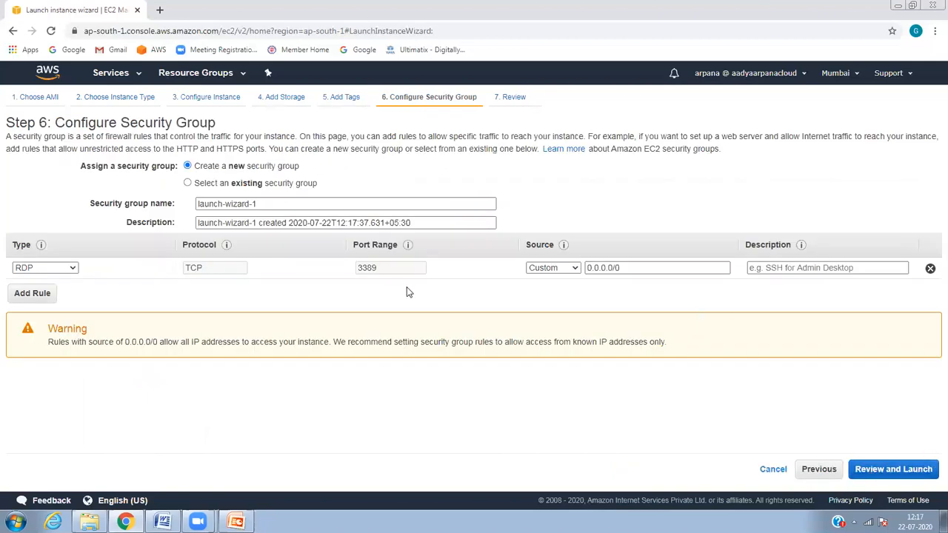
pyautogui.click(287, 183)
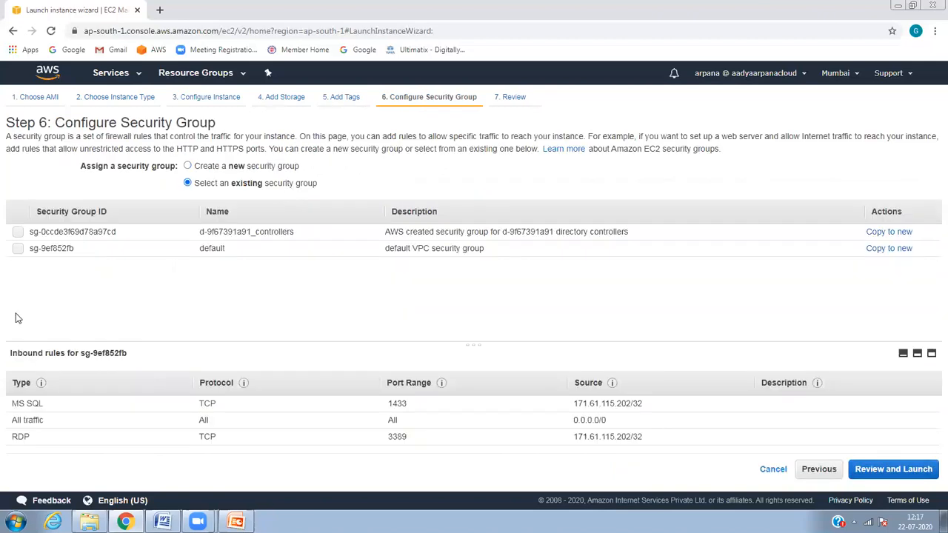
pyautogui.click(47, 248)
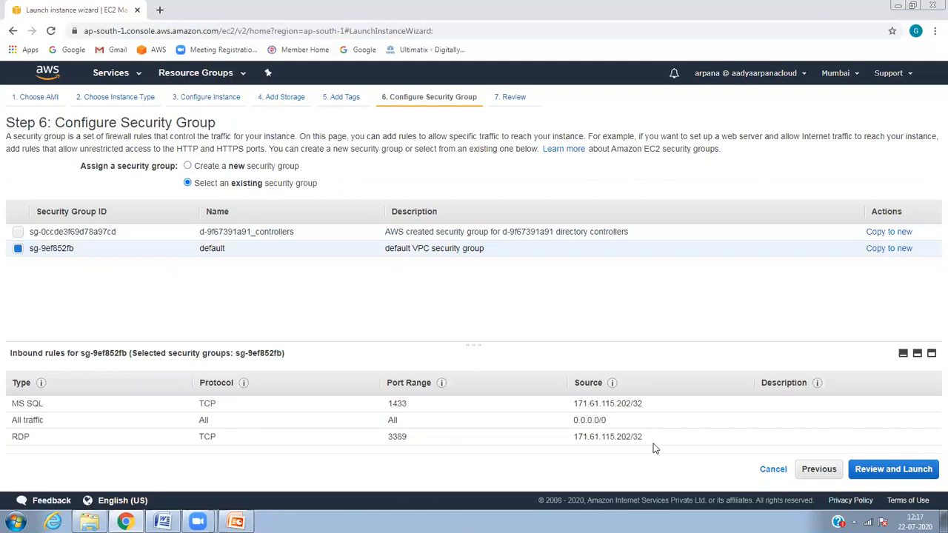
pyautogui.click(897, 469)
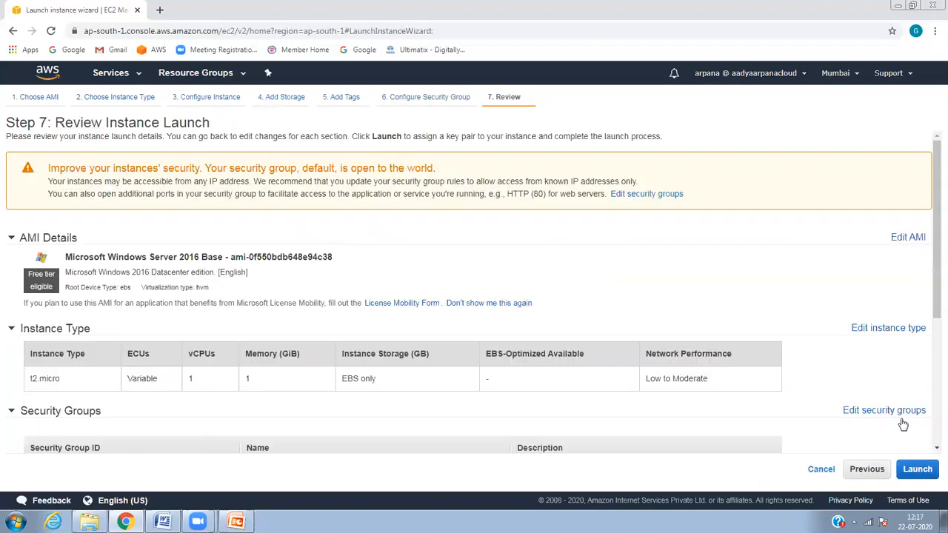
pyautogui.click(915, 469)
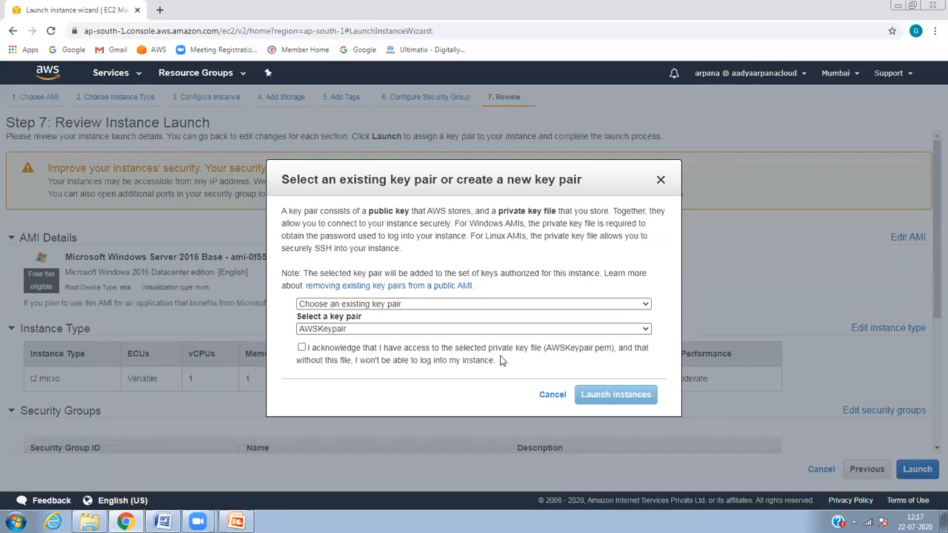
pyautogui.click(414, 351)
pyautogui.click(591, 392)
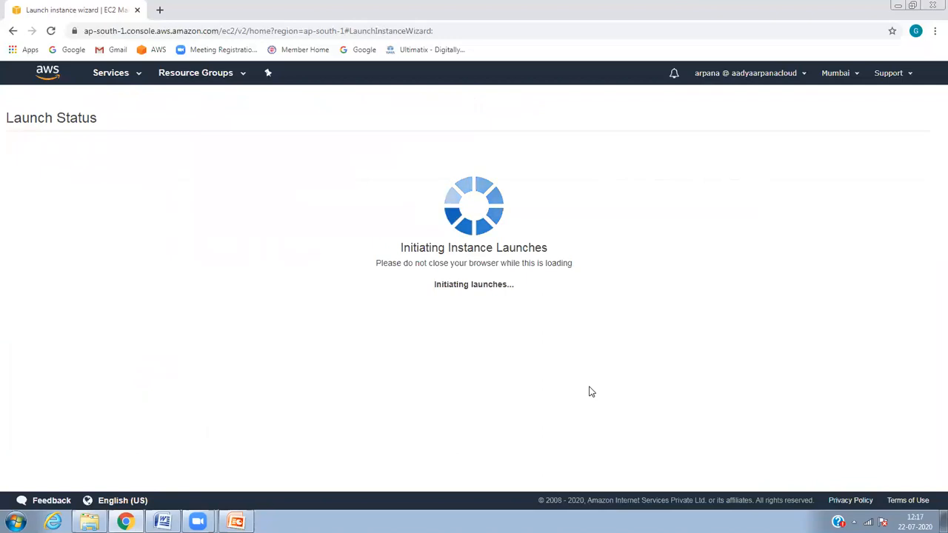
# Step: View the User 1 instance in the Instances list, sort by status checks, and confirm it's running
pyautogui.click(283, 182)
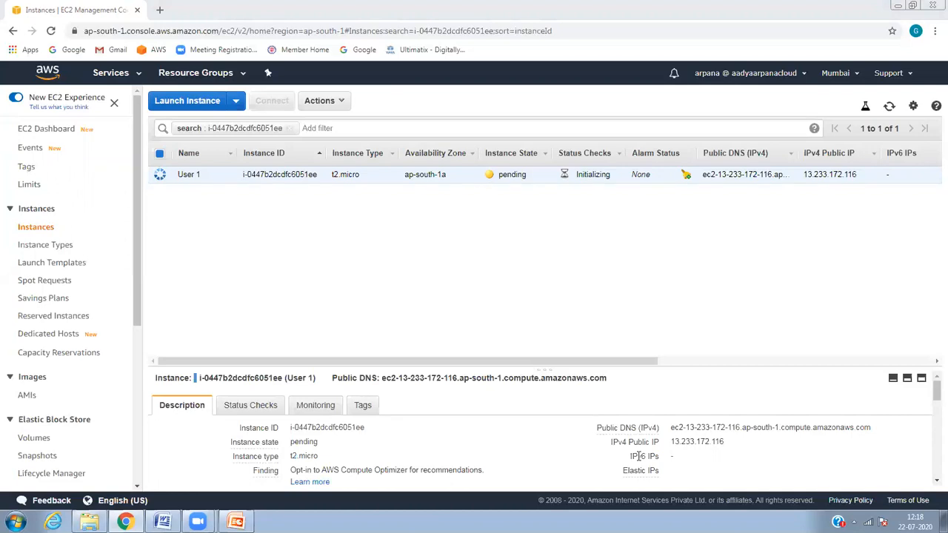
pyautogui.click(584, 153)
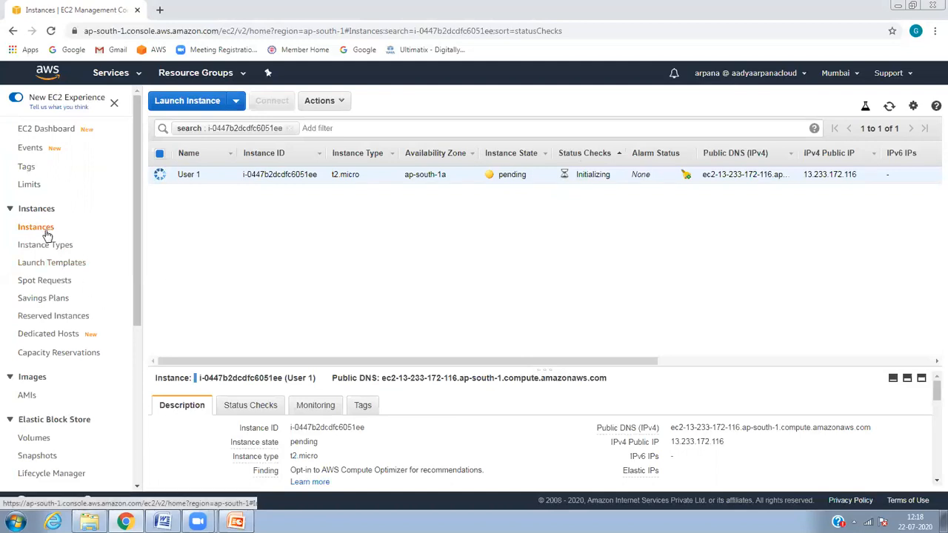
pyautogui.click(330, 104)
pyautogui.moveTo(374, 185)
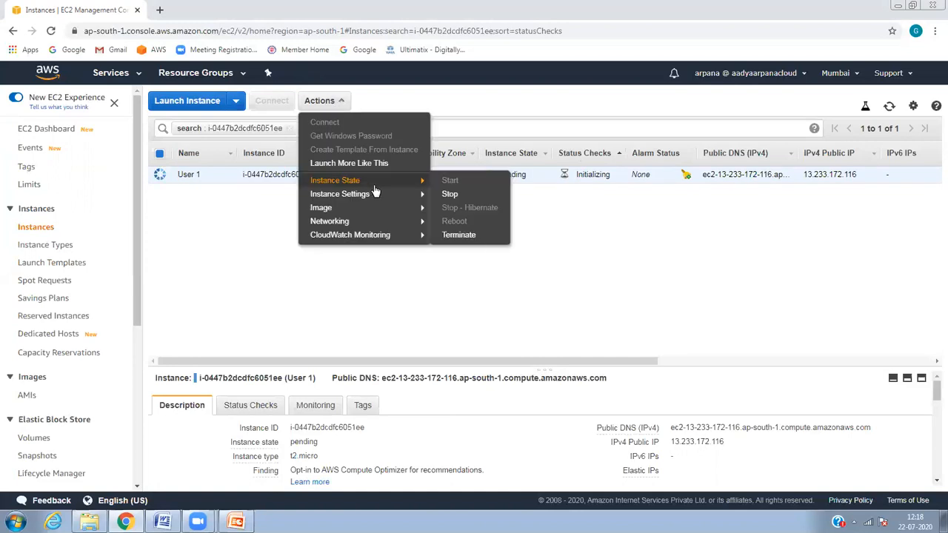
pyautogui.moveTo(379, 222)
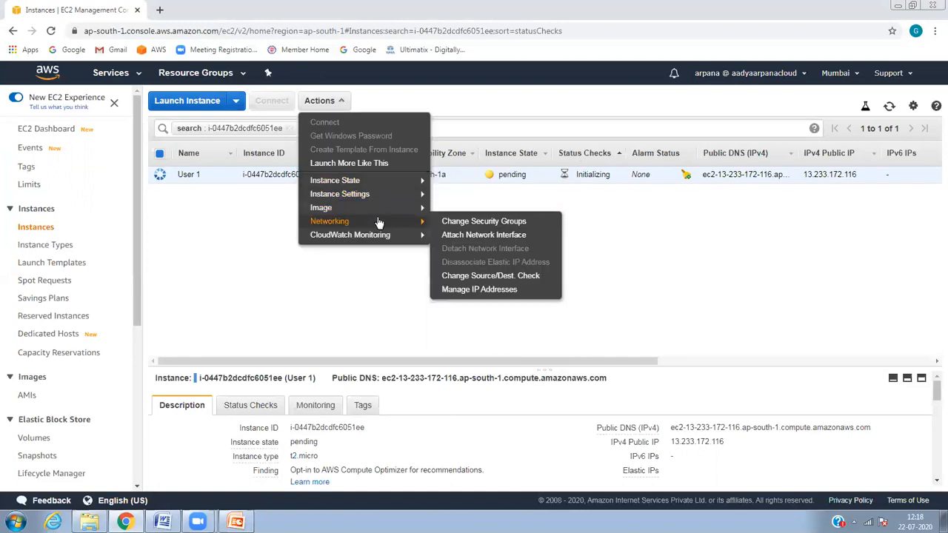
pyautogui.moveTo(386, 204)
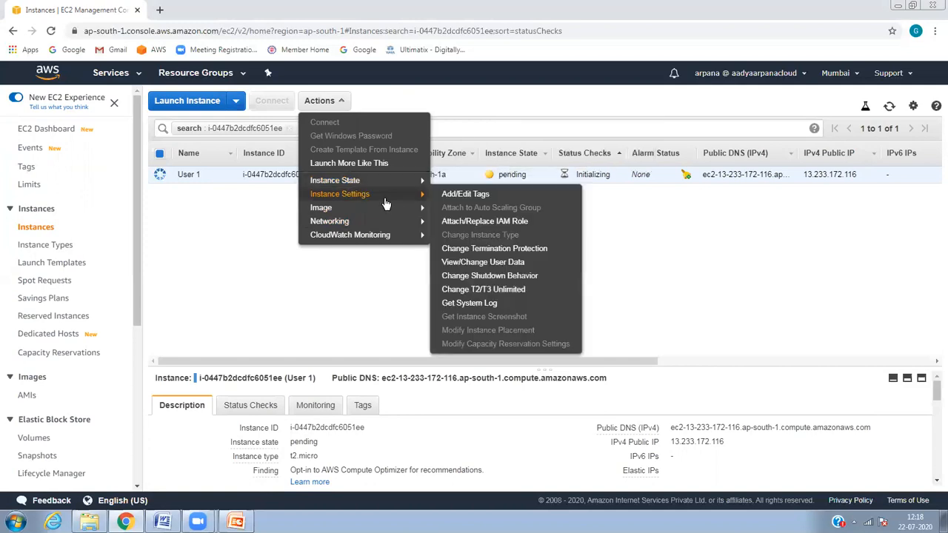
pyautogui.click(760, 351)
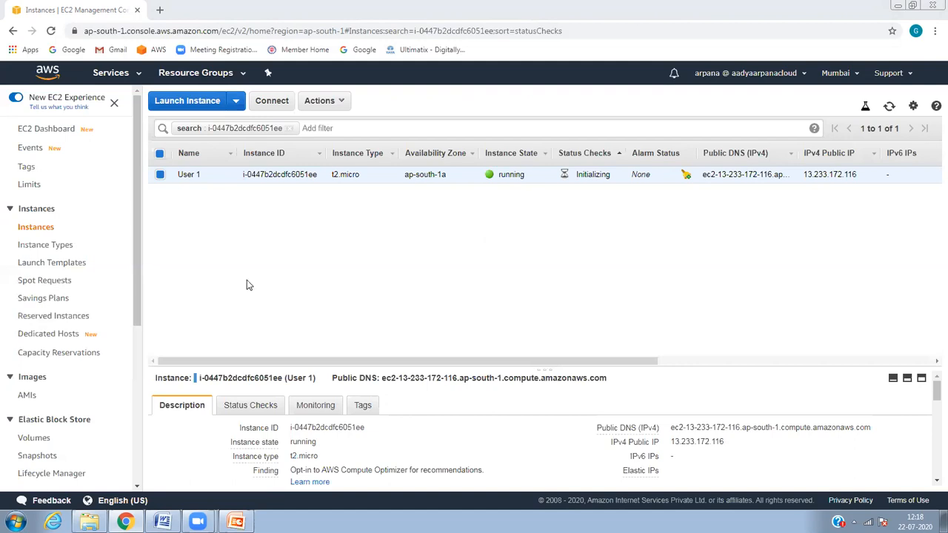
pyautogui.hotkey('ctrl', 'a')
pyautogui.click(292, 252)
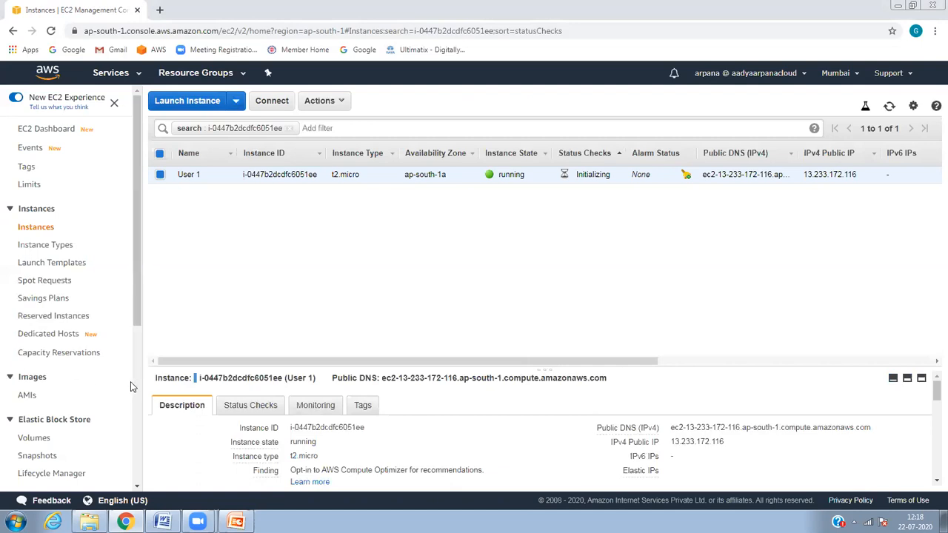
pyautogui.scroll(-4, 130, 381)
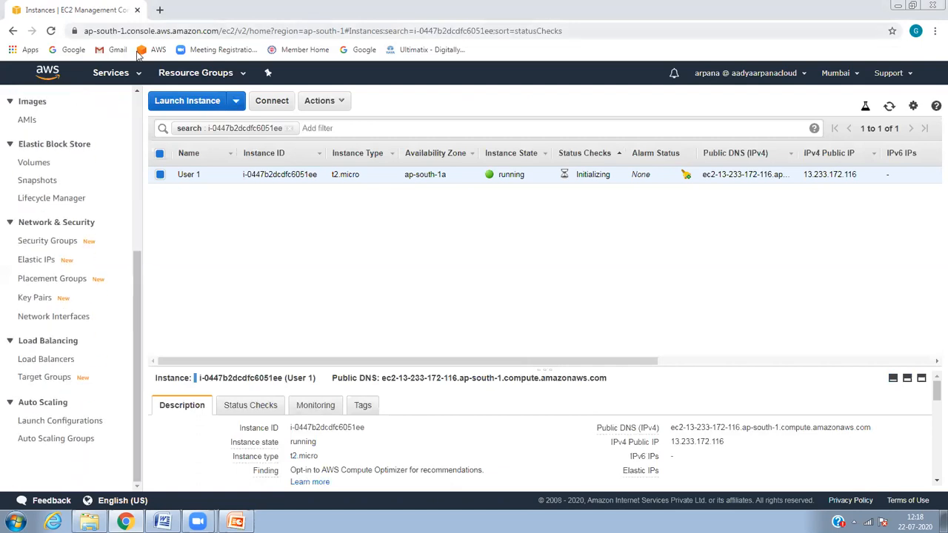
# Step: Search services for 'director' and open Directory Service to check awsguru.com's status
pyautogui.click(124, 73)
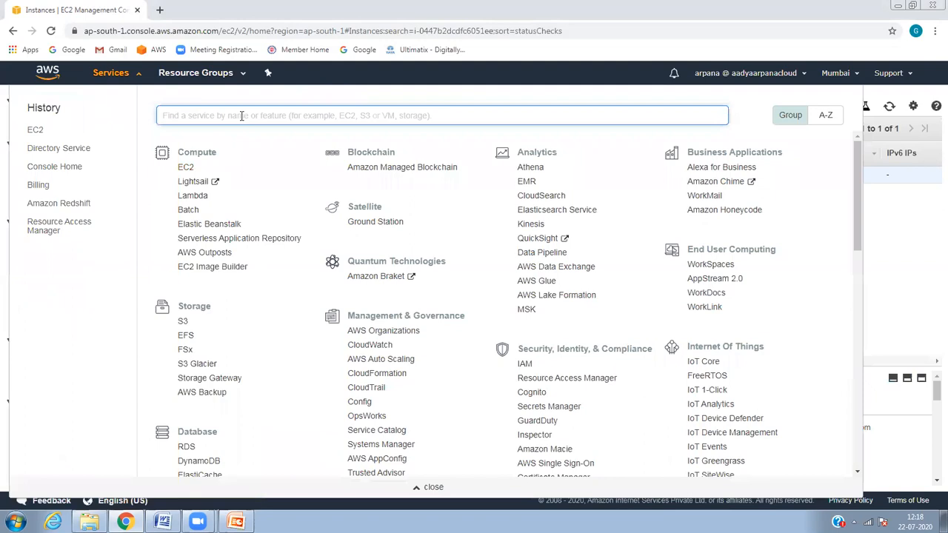
pyautogui.write('director')
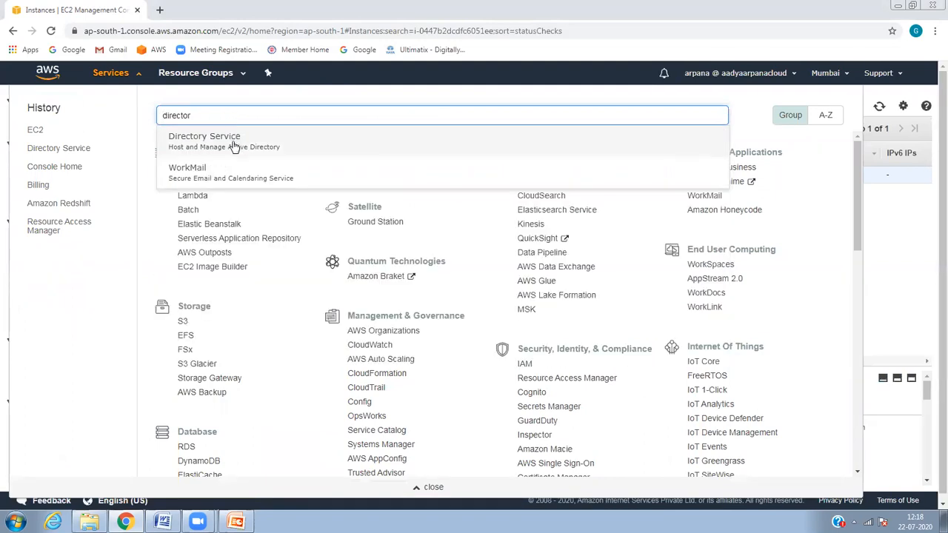
pyautogui.click(234, 147)
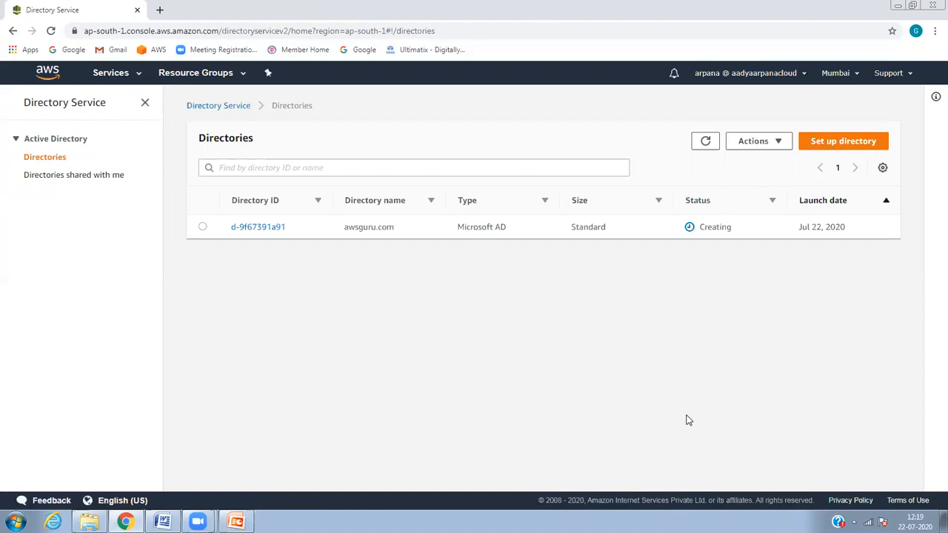
pyautogui.click(257, 228)
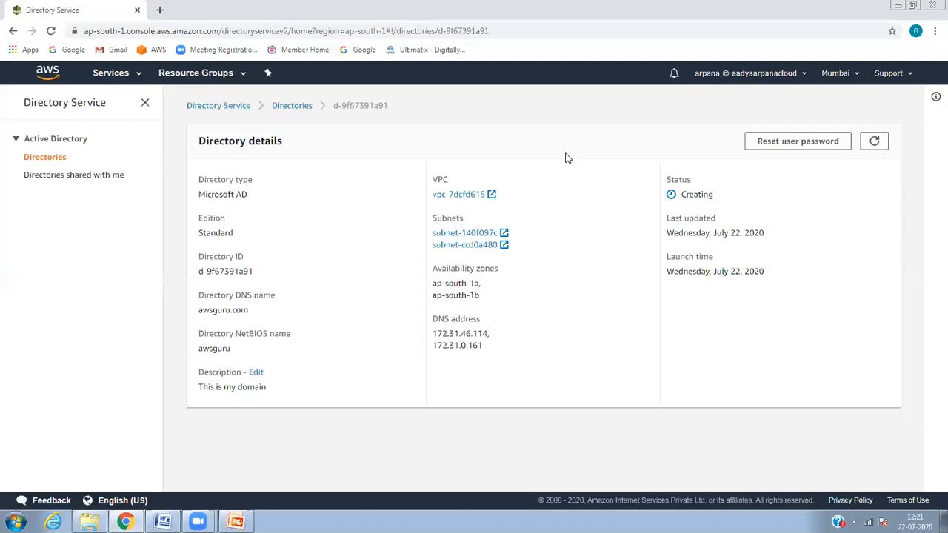
pyautogui.click(876, 145)
pyautogui.click(882, 148)
pyautogui.click(874, 140)
pyautogui.click(296, 111)
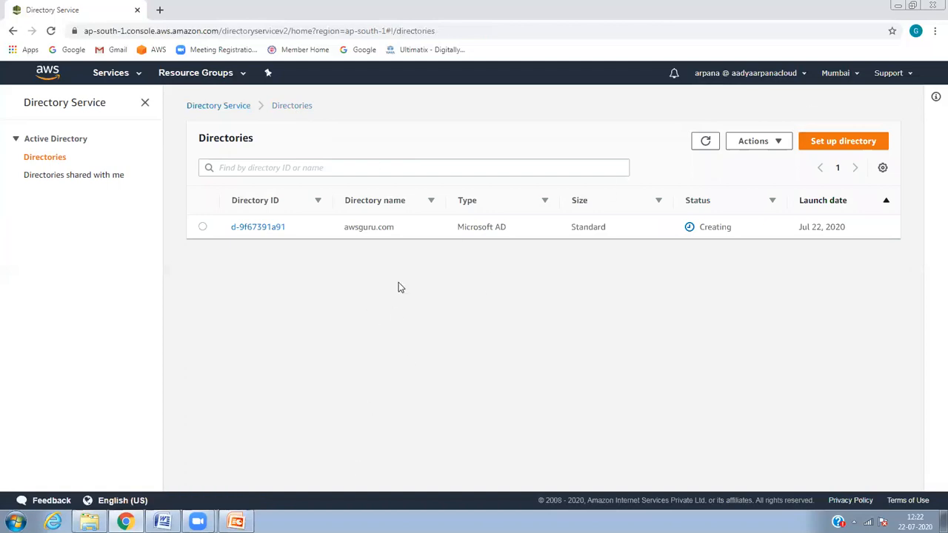
# Step: Open FSx and start a new Amazon FSx for Windows File Server file system
pyautogui.click(137, 83)
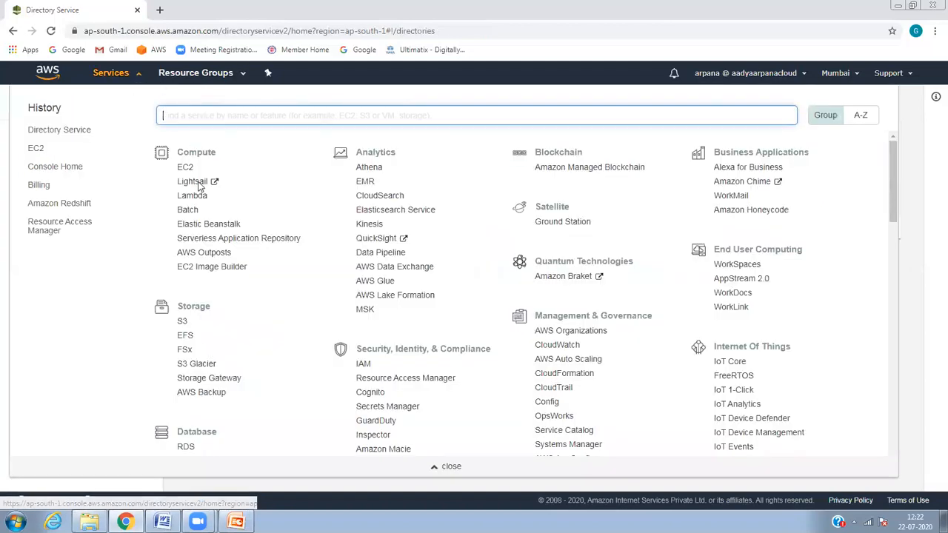
pyautogui.click(189, 354)
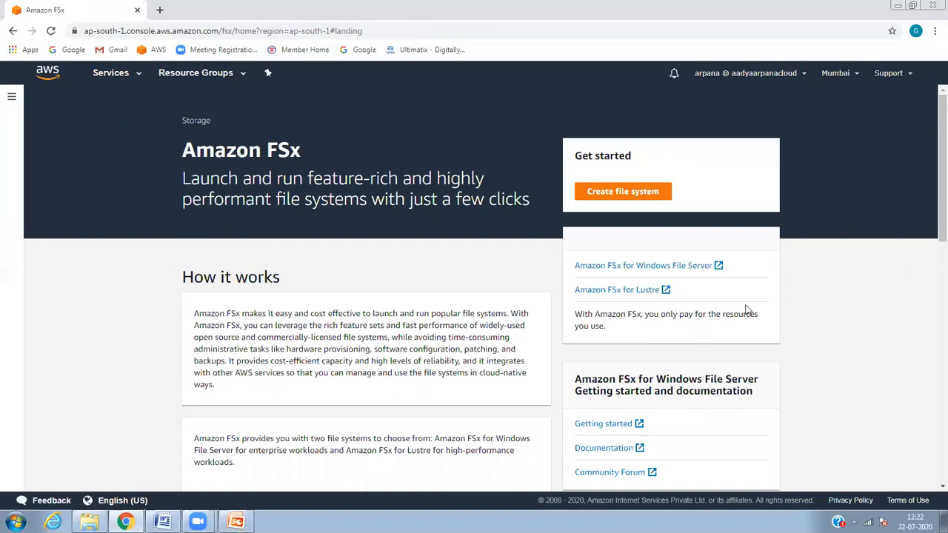
pyautogui.click(126, 79)
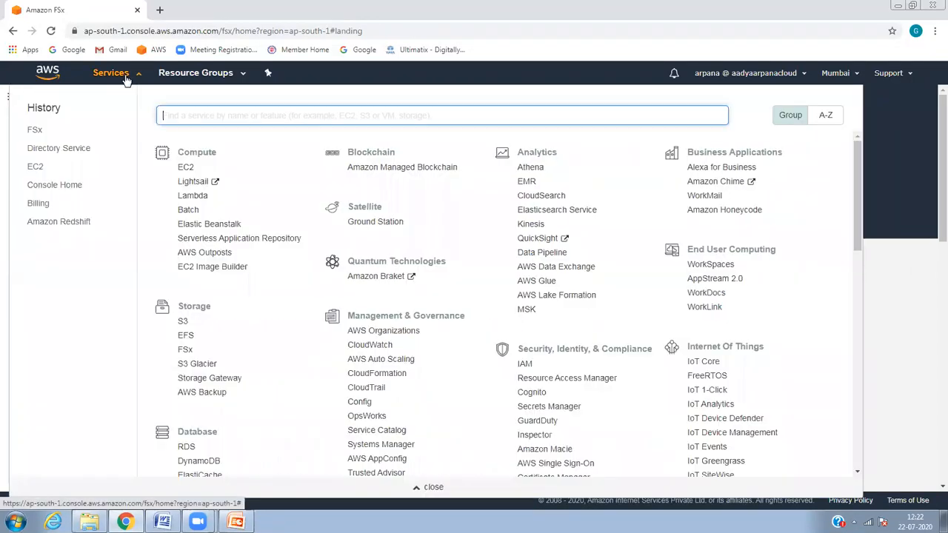
pyautogui.click(189, 355)
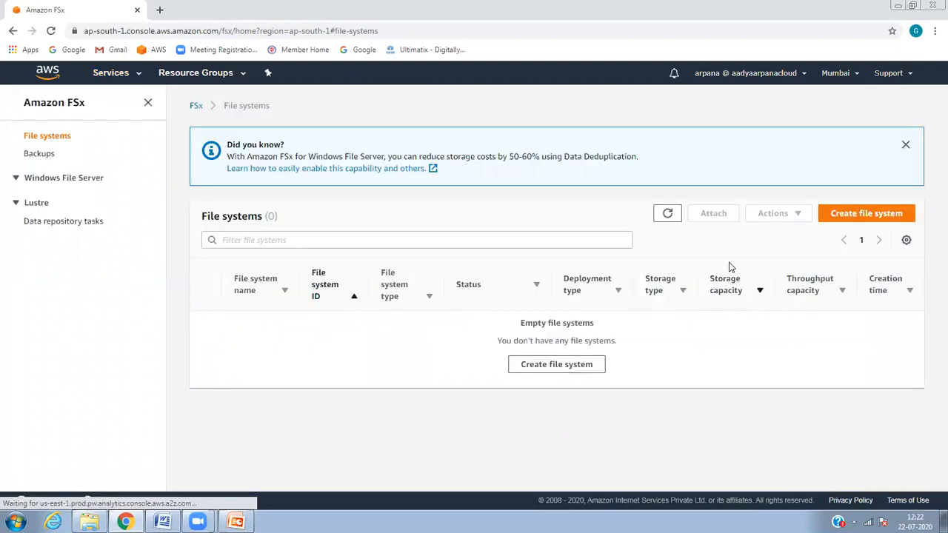
pyautogui.click(852, 216)
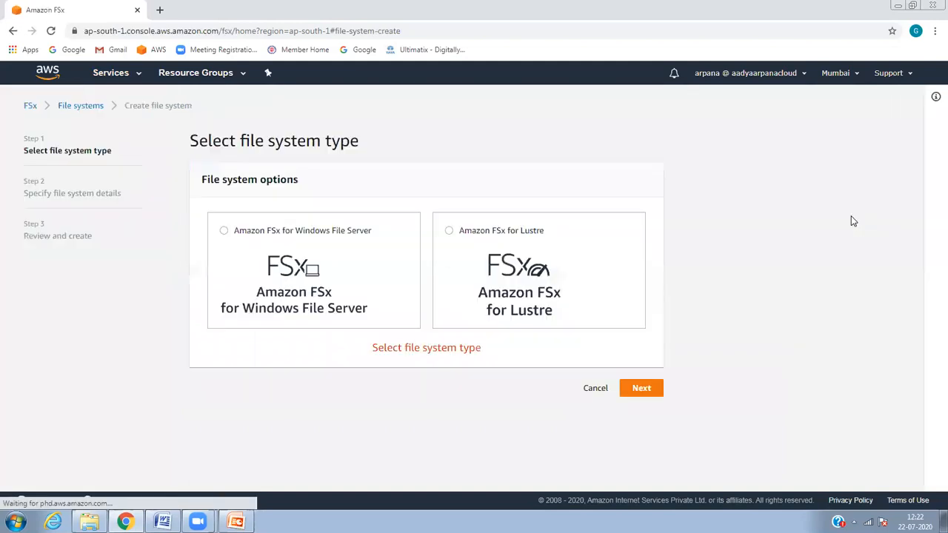
pyautogui.click(273, 261)
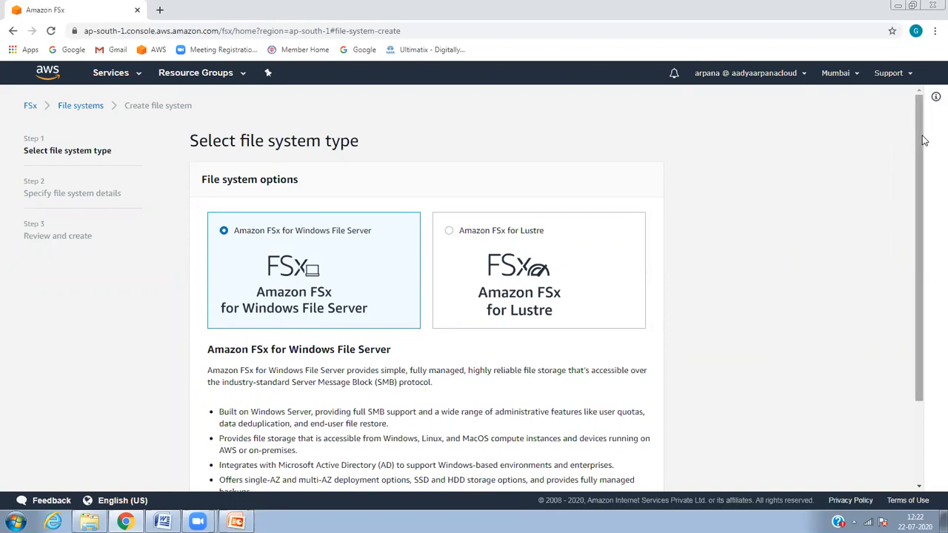
pyautogui.moveTo(925, 140); pyautogui.dragTo(926, 218)
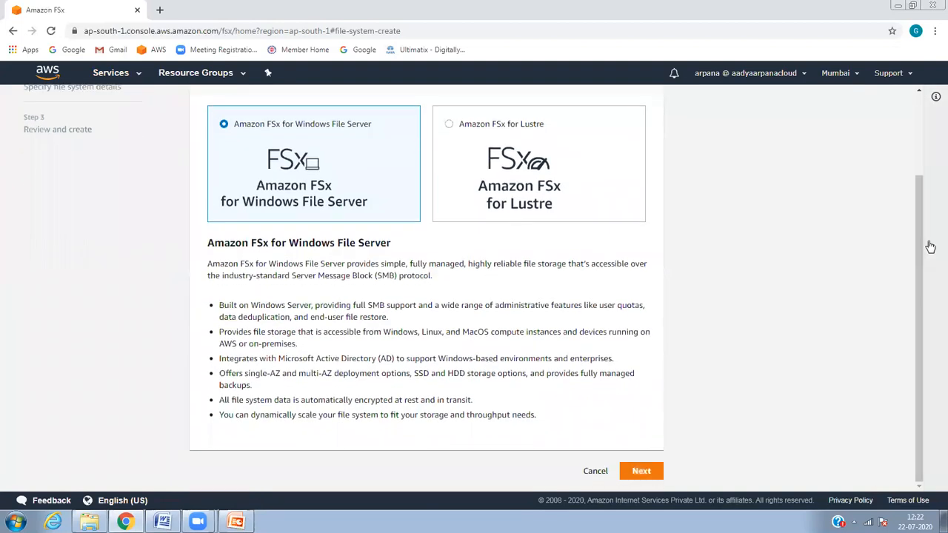
pyautogui.click(641, 472)
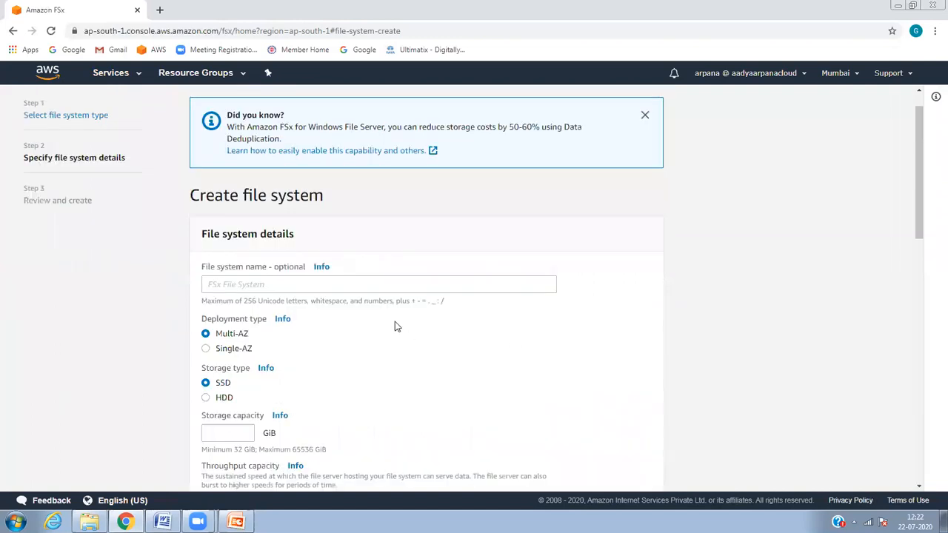
# Step: Name the file system awsfsx
pyautogui.click(397, 283)
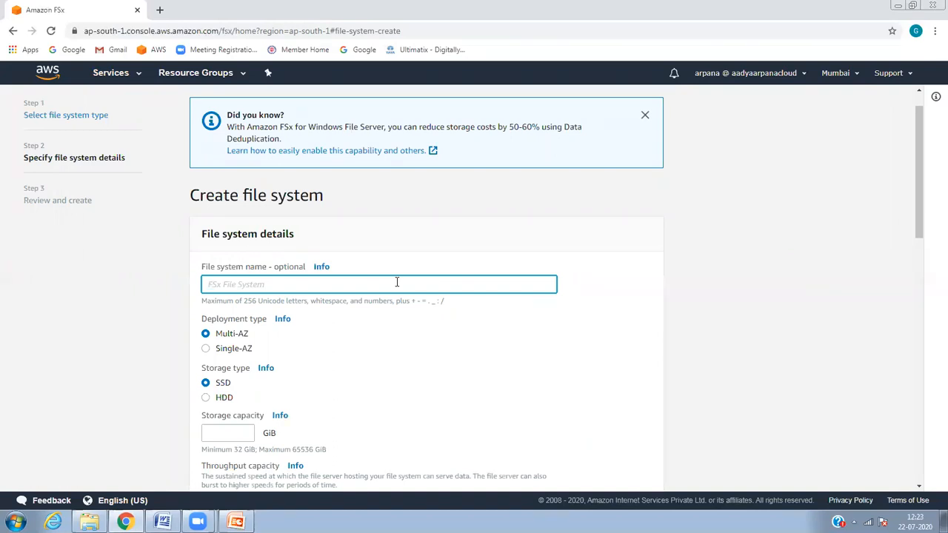
pyautogui.write('aws')
pyautogui.hotkey('ctrl', 'a')
pyautogui.write('fsx')
pyautogui.click(239, 358)
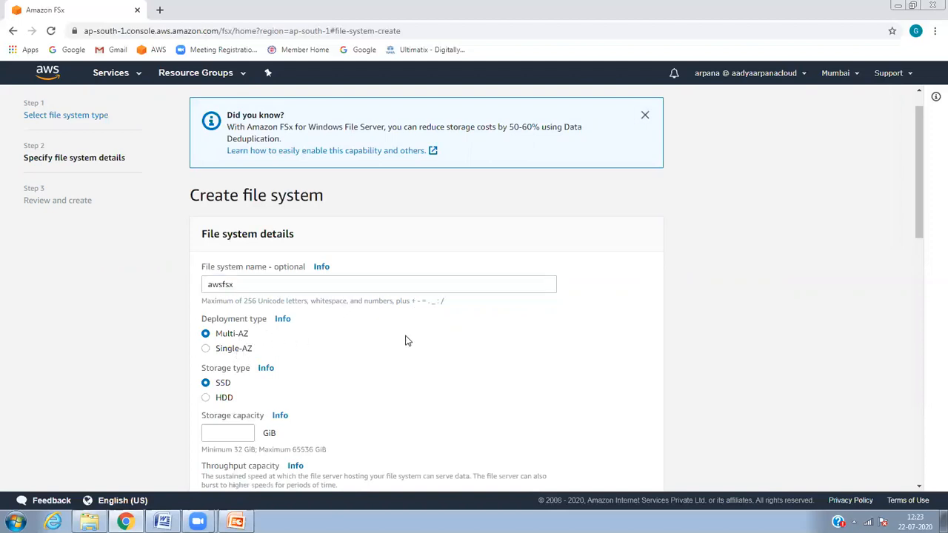
# Step: Set the SSD storage capacity to 32 GiB, keeping Multi-AZ and recommended throughput
pyautogui.moveTo(919, 204); pyautogui.dragTo(926, 252)
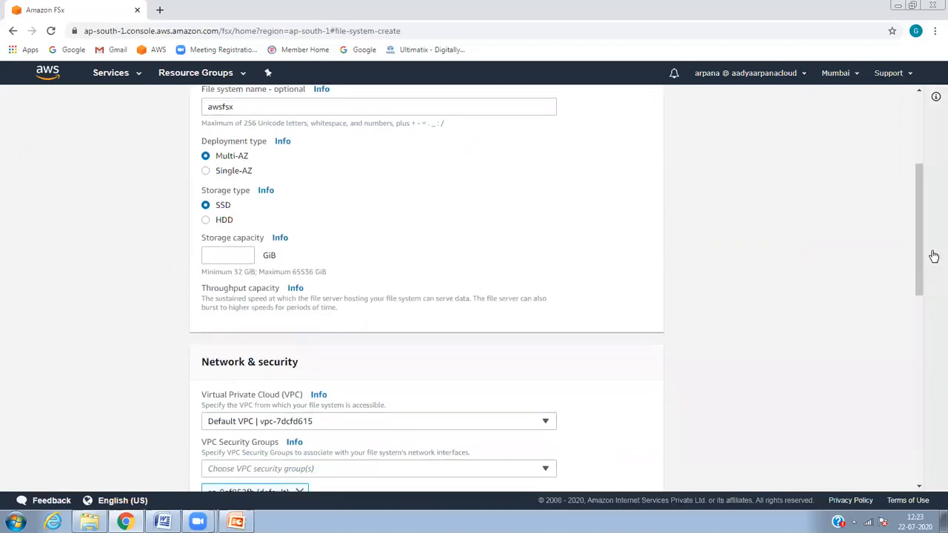
pyautogui.click(234, 257)
pyautogui.write('32')
pyautogui.hotkey('shift', 'Tab')
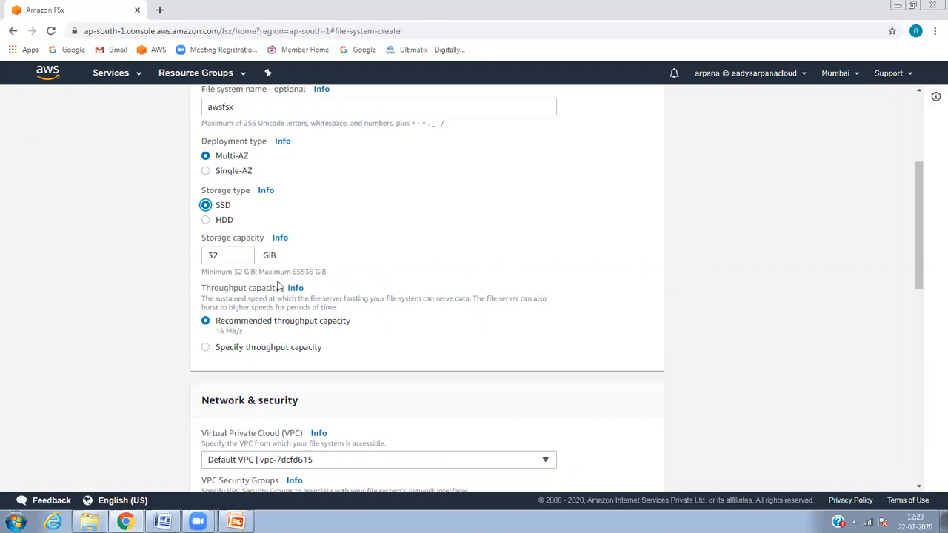
pyautogui.click(303, 272)
pyautogui.moveTo(294, 272); pyautogui.dragTo(317, 273)
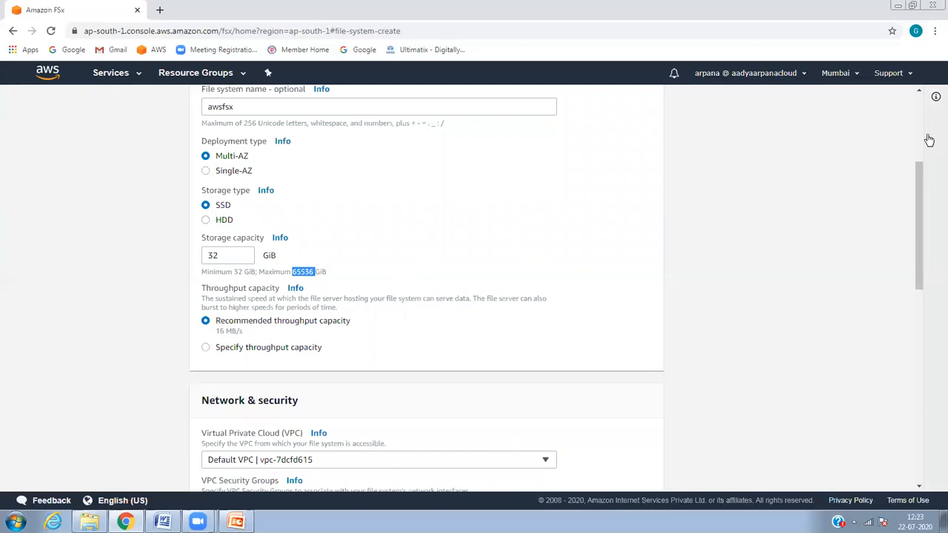
pyautogui.moveTo(919, 176); pyautogui.dragTo(924, 243)
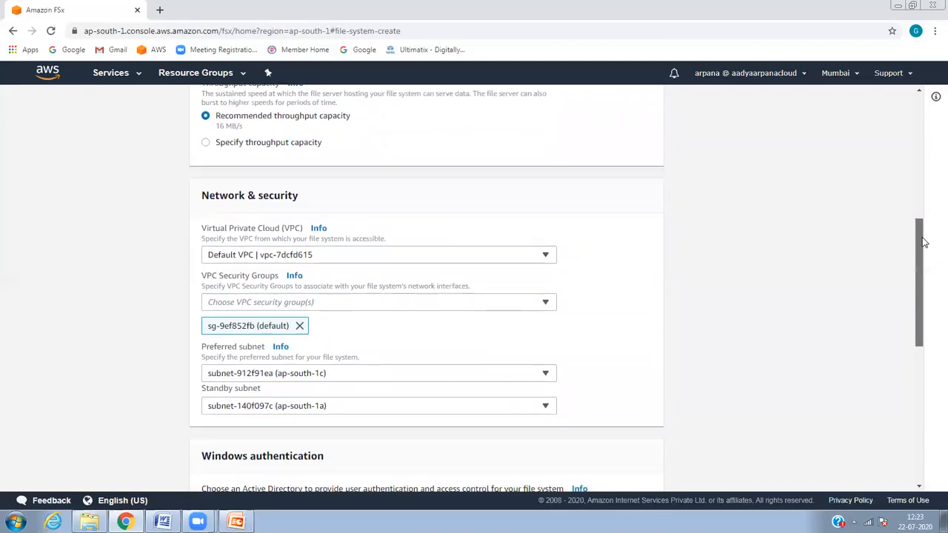
# Step: Add the d-9f67391a91_controllers security group alongside the default security group
pyautogui.click(362, 257)
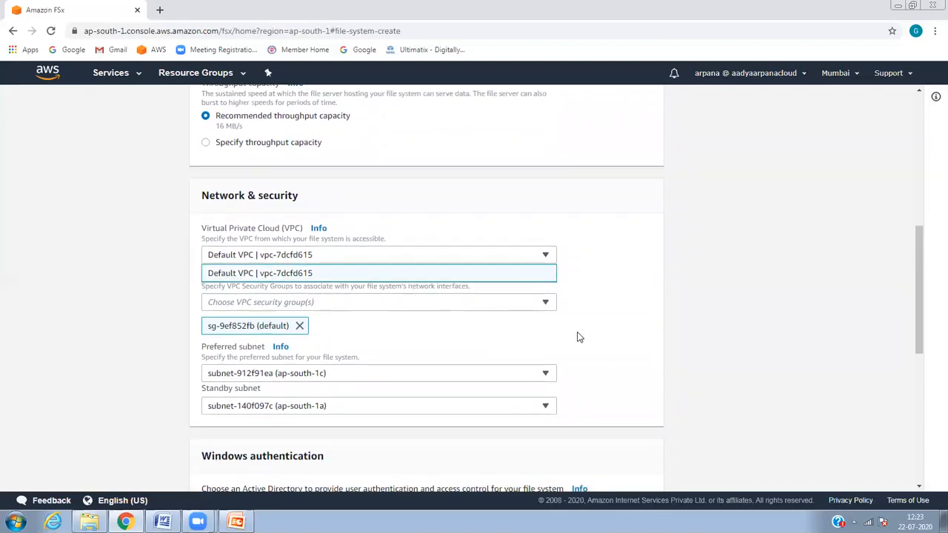
pyautogui.click(614, 336)
pyautogui.click(528, 307)
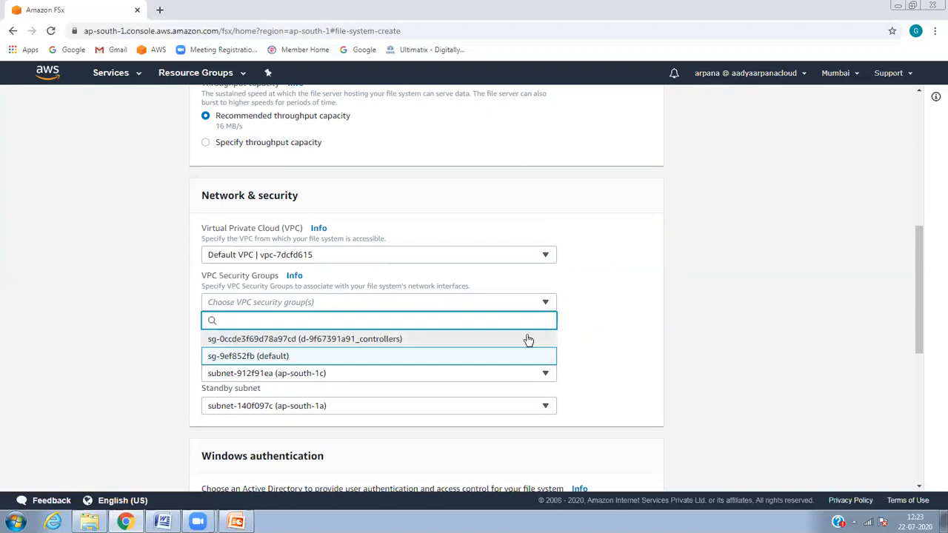
pyautogui.press('Return')
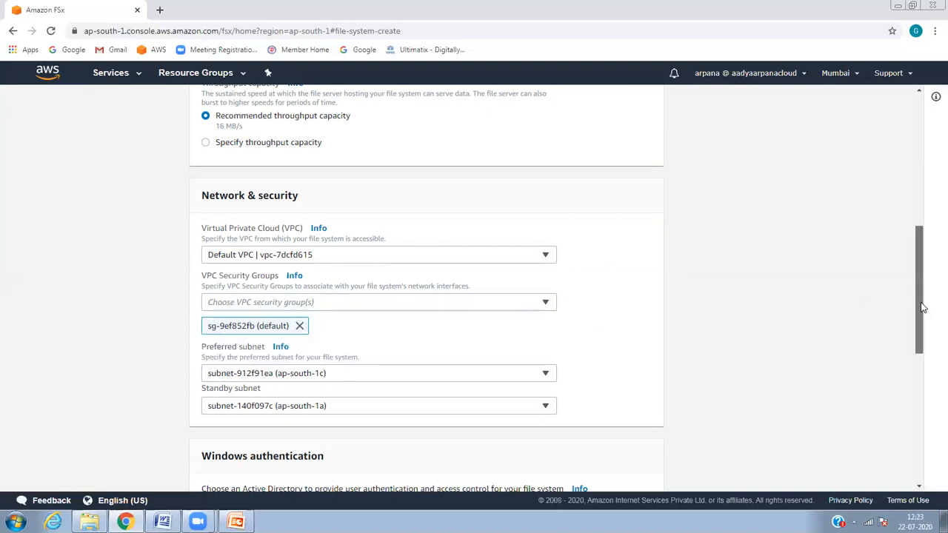
pyautogui.moveTo(922, 294); pyautogui.dragTo(923, 324)
pyautogui.click(527, 215)
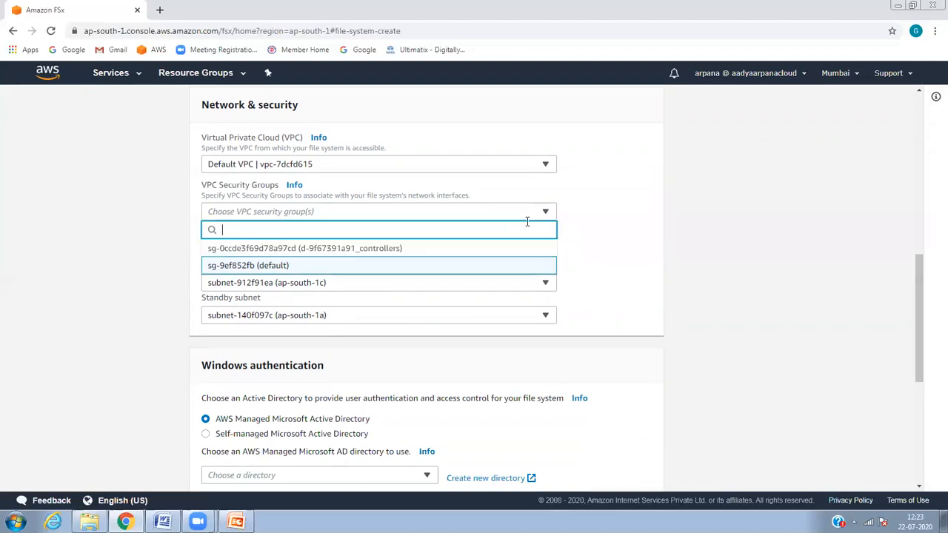
pyautogui.click(478, 251)
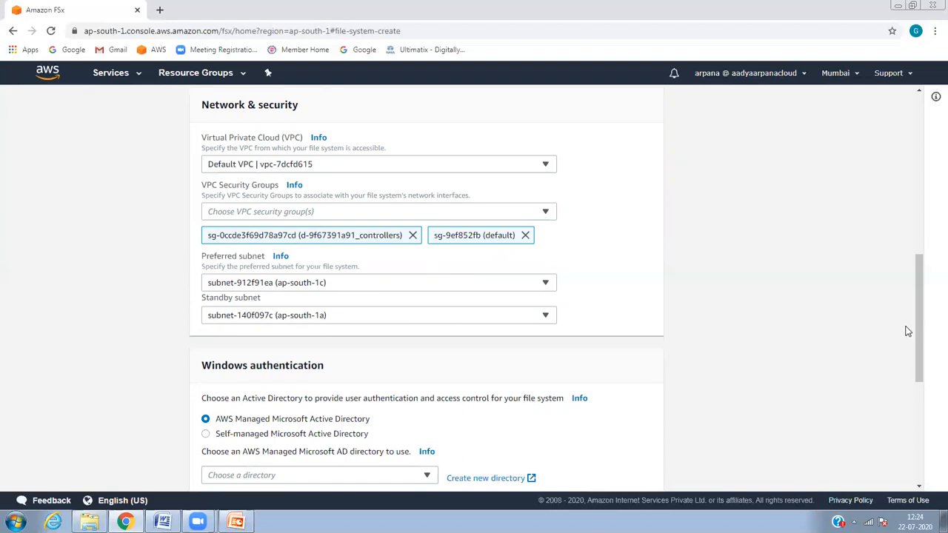
# Step: Check the managed directory list, where awsguru.com is still greyed out and unselectable
pyautogui.moveTo(922, 328); pyautogui.dragTo(919, 385)
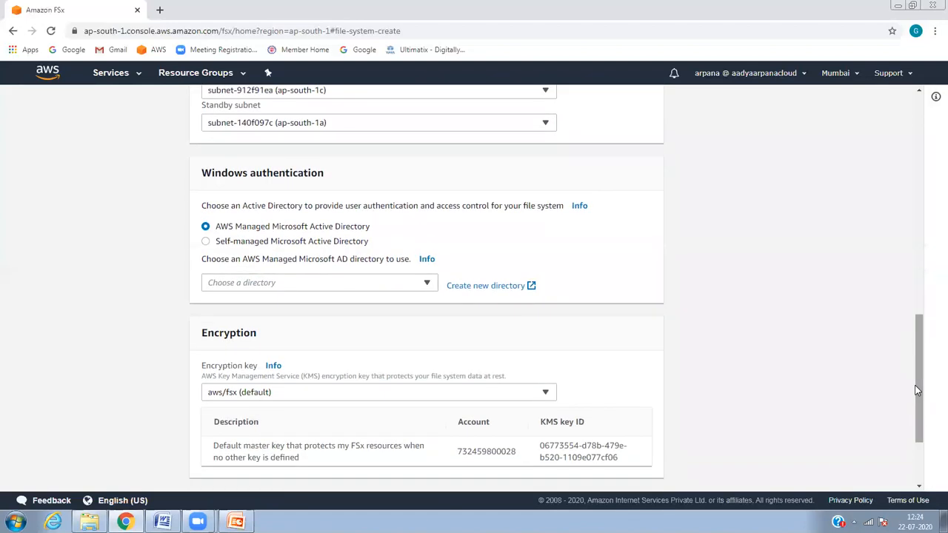
pyautogui.click(400, 283)
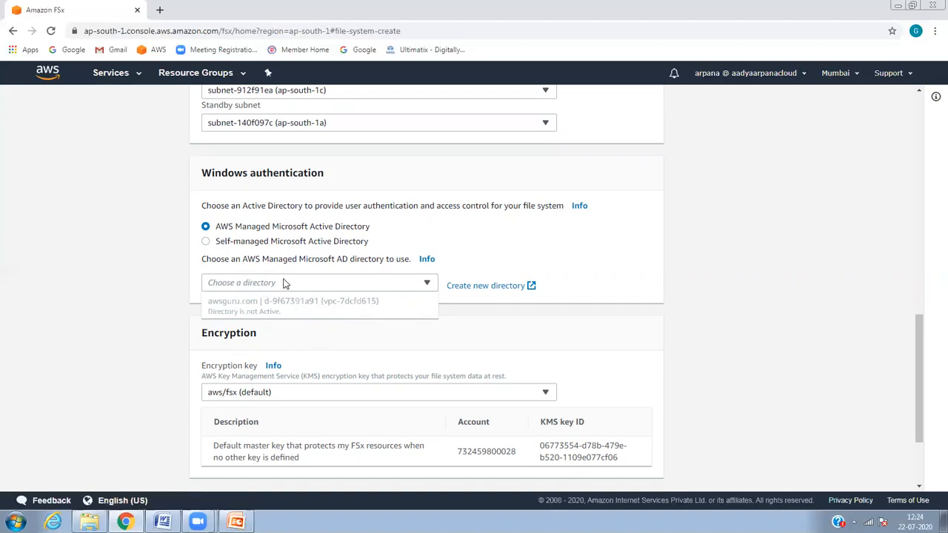
pyautogui.click(679, 245)
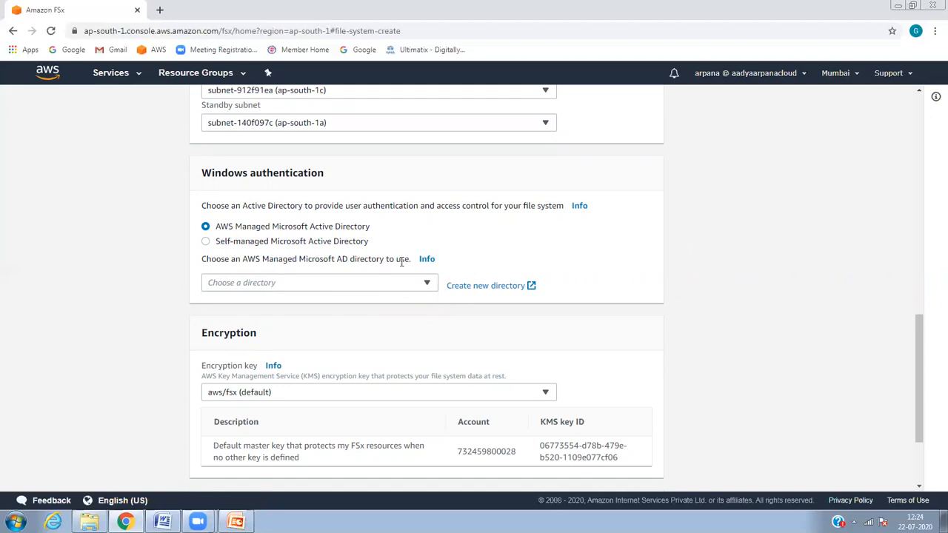
pyautogui.click(358, 291)
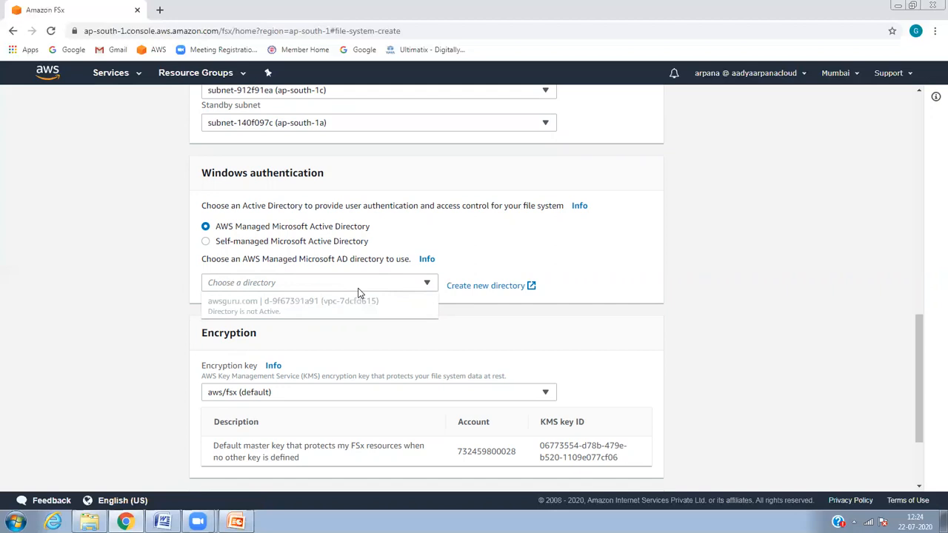
pyautogui.click(697, 210)
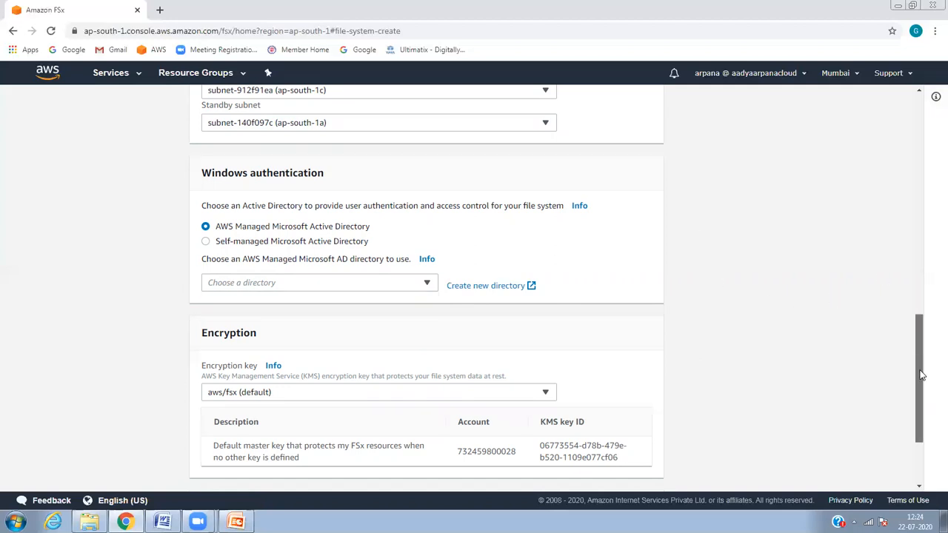
pyautogui.moveTo(921, 375); pyautogui.dragTo(919, 414)
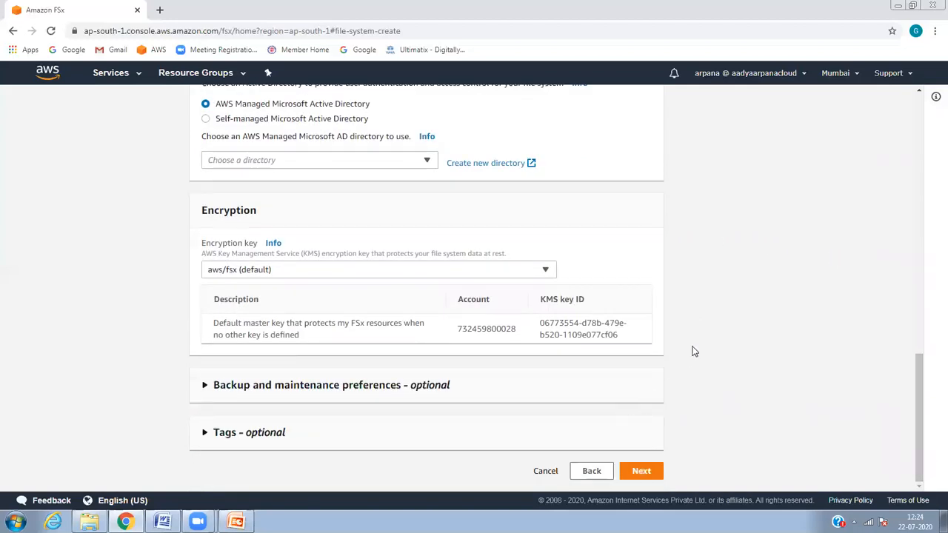
pyautogui.moveTo(924, 378); pyautogui.dragTo(901, 126)
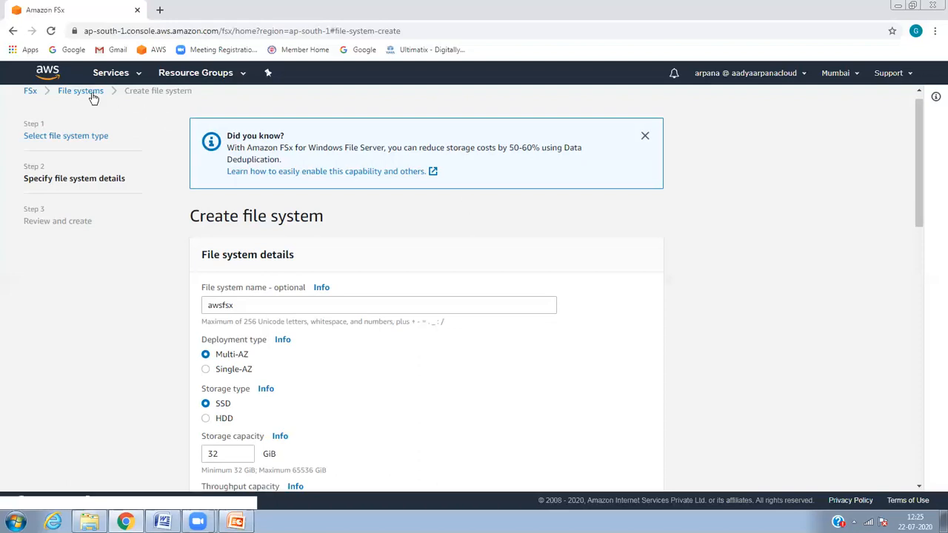
# Step: Search the services list for 'direc' and go to Directory Service
pyautogui.click(111, 74)
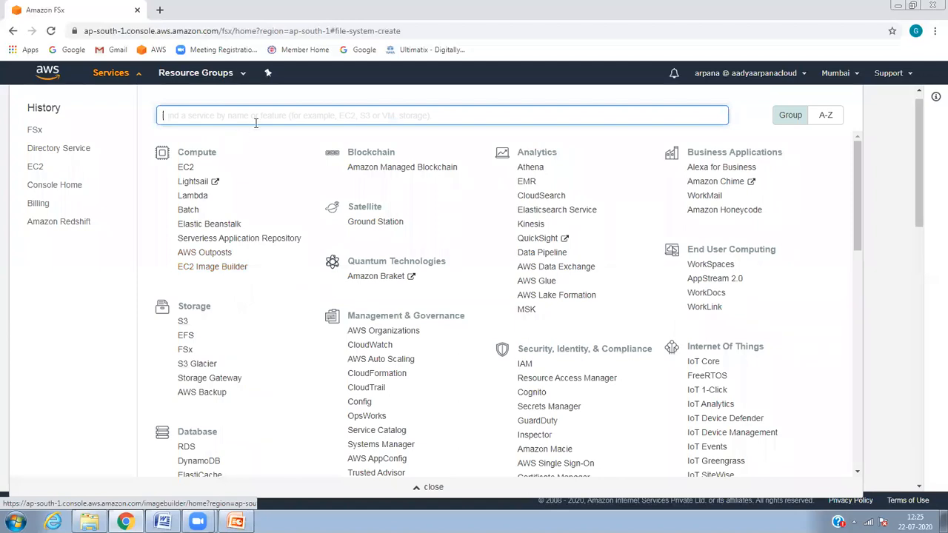
pyautogui.write('direc')
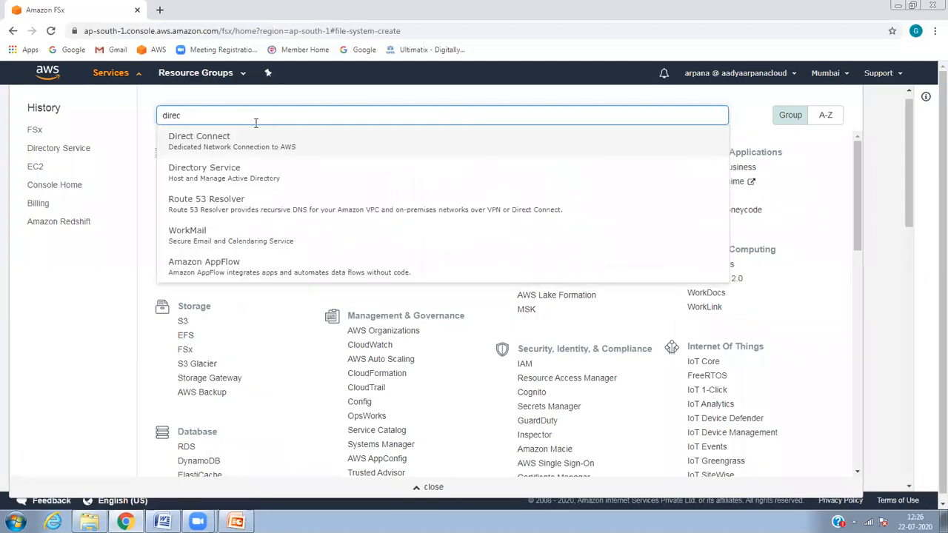
pyautogui.click(265, 171)
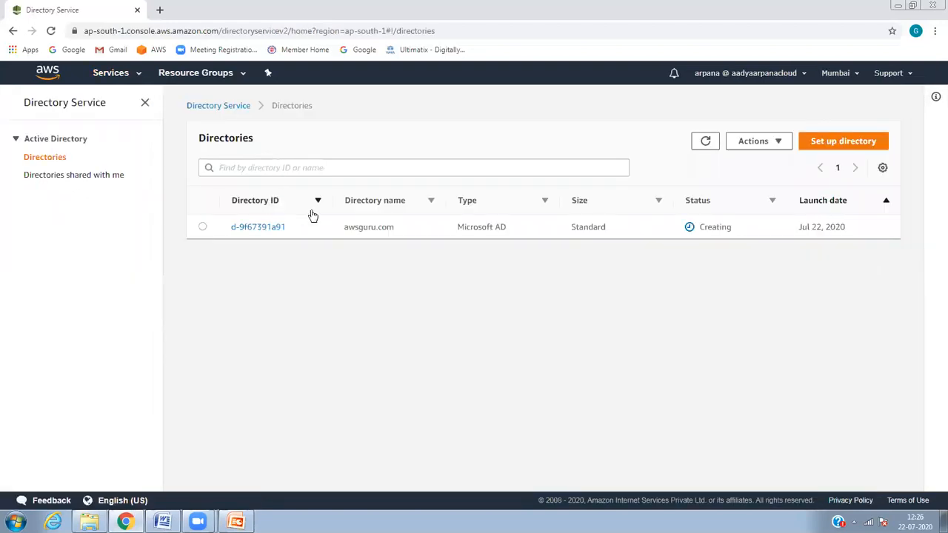
# Step: Refresh the Directories page and highlight awsguru.com's Microsoft AD directory type
pyautogui.click(704, 142)
pyautogui.click(705, 141)
pyautogui.moveTo(457, 228); pyautogui.dragTo(508, 235)
pyautogui.click(475, 222)
pyautogui.click(457, 232)
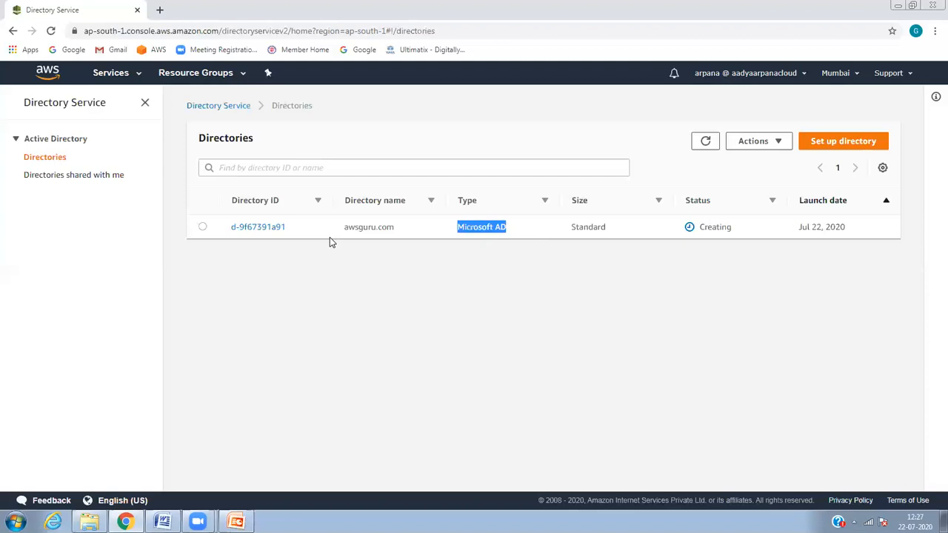
# Step: Refresh again to confirm awsguru.com is still Creating, then show the PowerPoint FSx slide
pyautogui.click(708, 143)
pyautogui.click(707, 142)
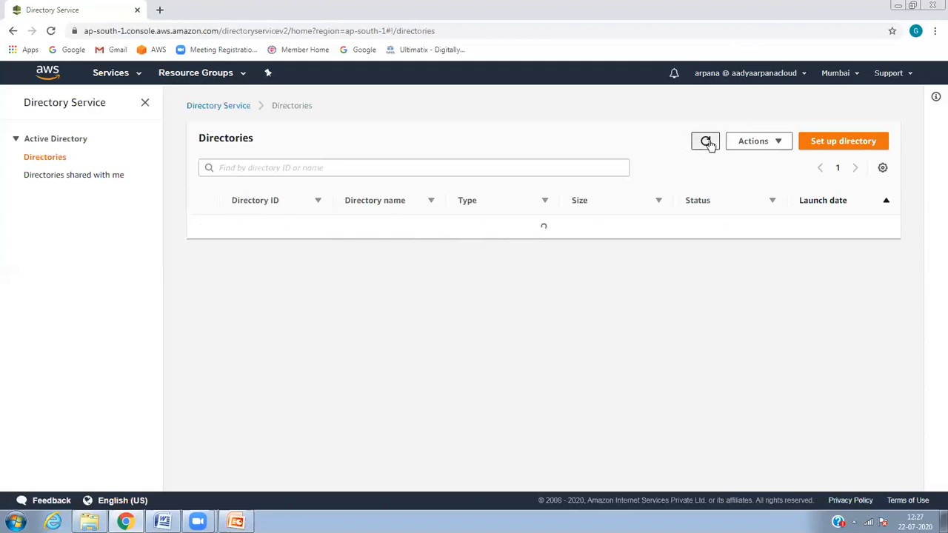
pyautogui.click(708, 142)
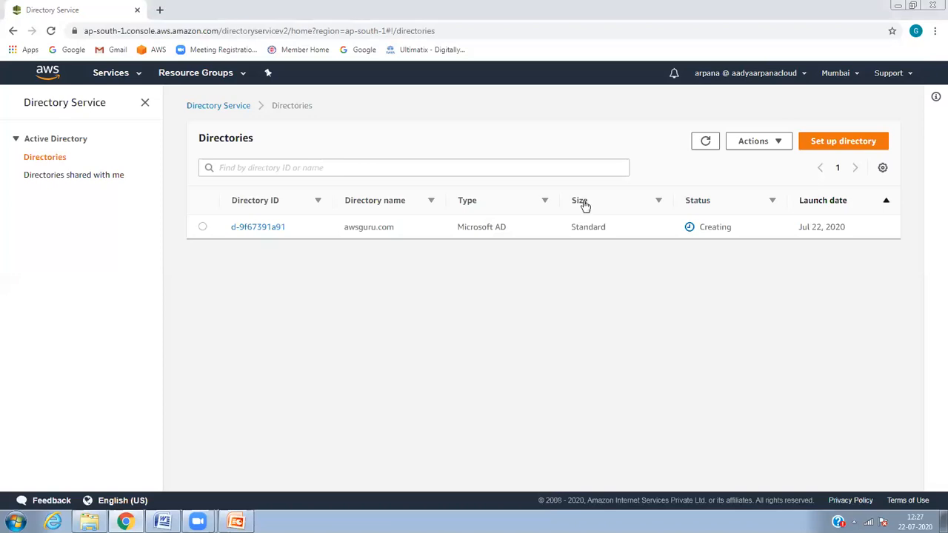
pyautogui.click(577, 163)
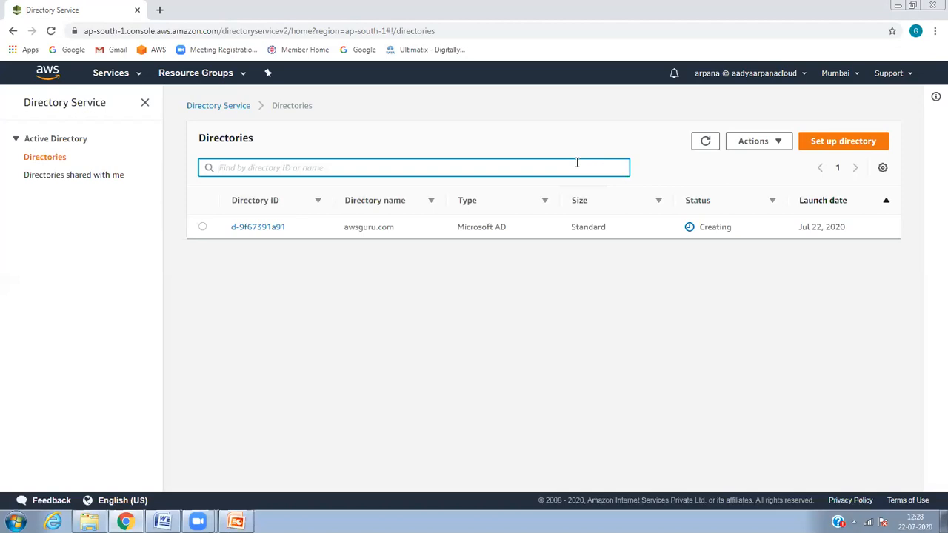
pyautogui.click(137, 518)
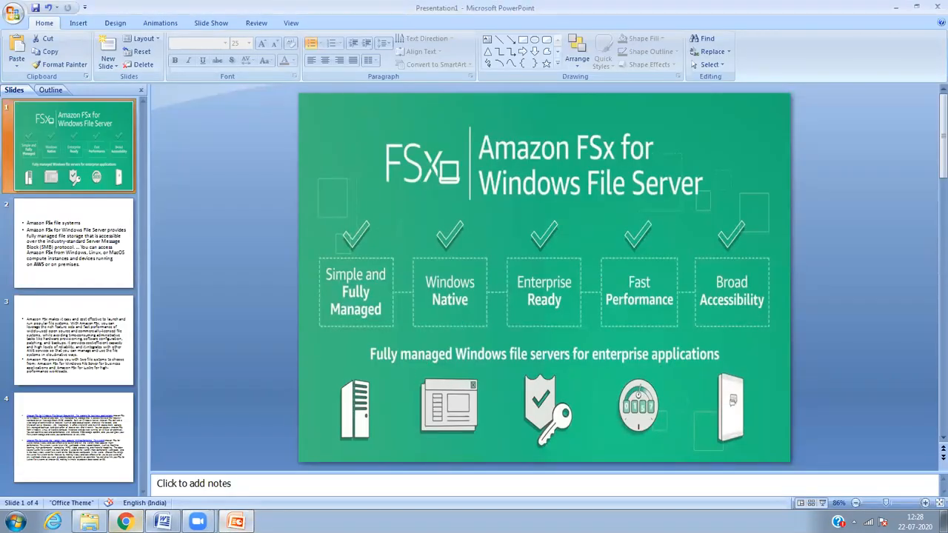
# Step: Switch from PowerPoint back to the Directory Service page in Chrome
pyautogui.click(125, 522)
pyautogui.moveTo(197, 522)
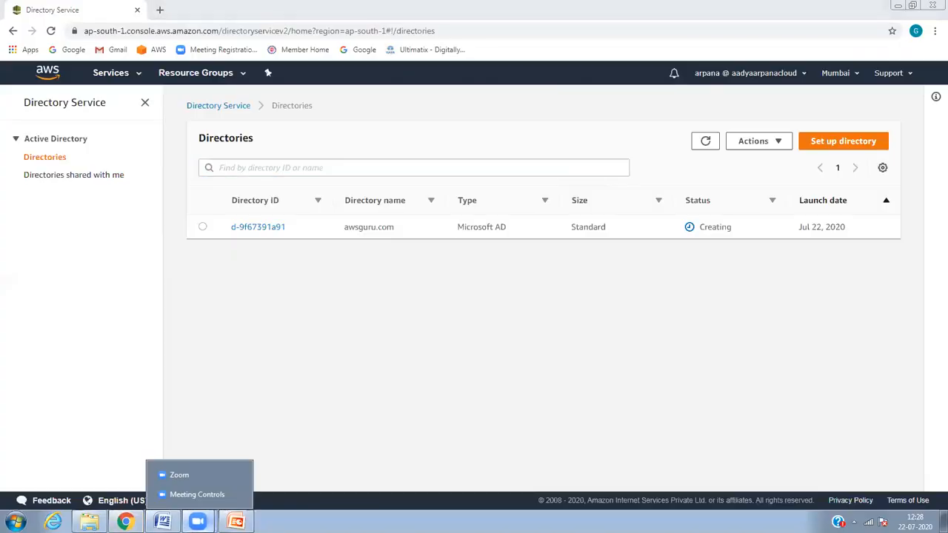
pyautogui.click(202, 474)
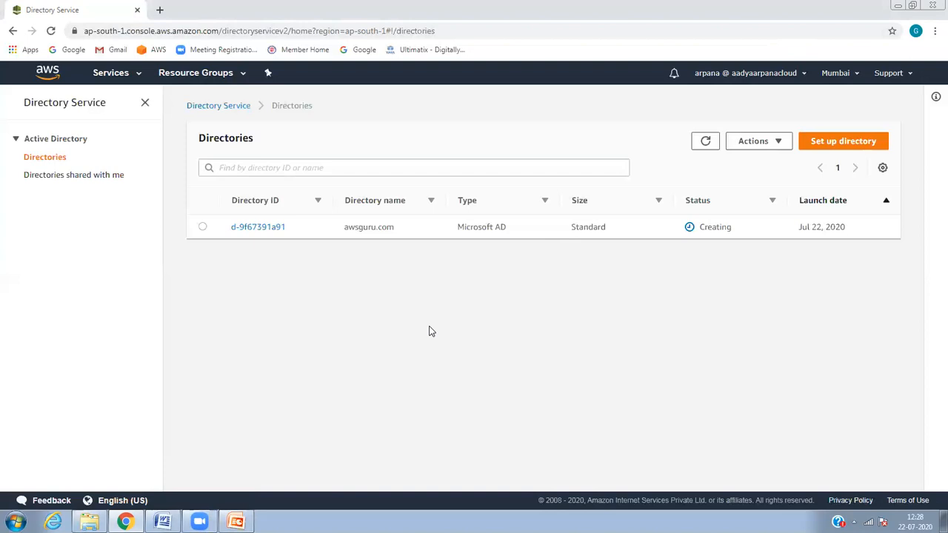
# Step: From EC2 Running instances, start the Launch Instance wizard
pyautogui.click(104, 80)
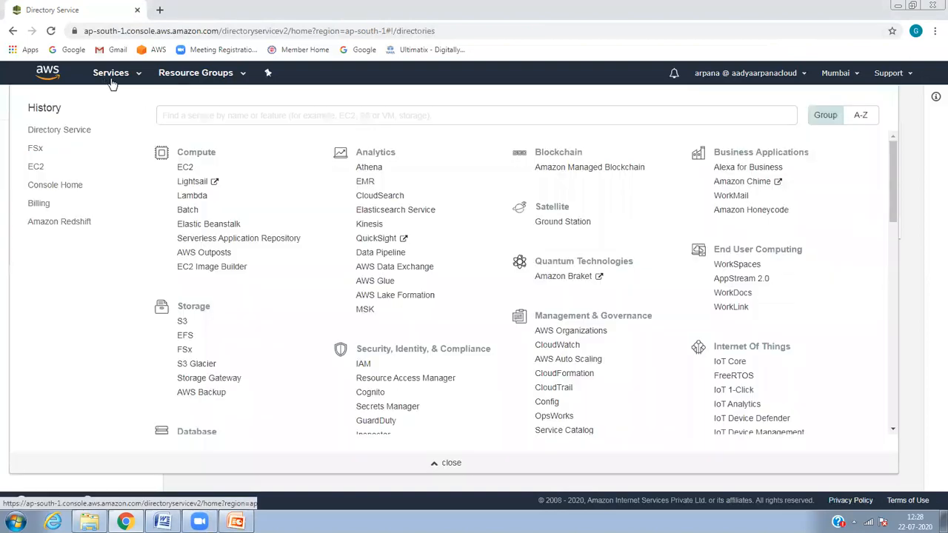
pyautogui.click(183, 169)
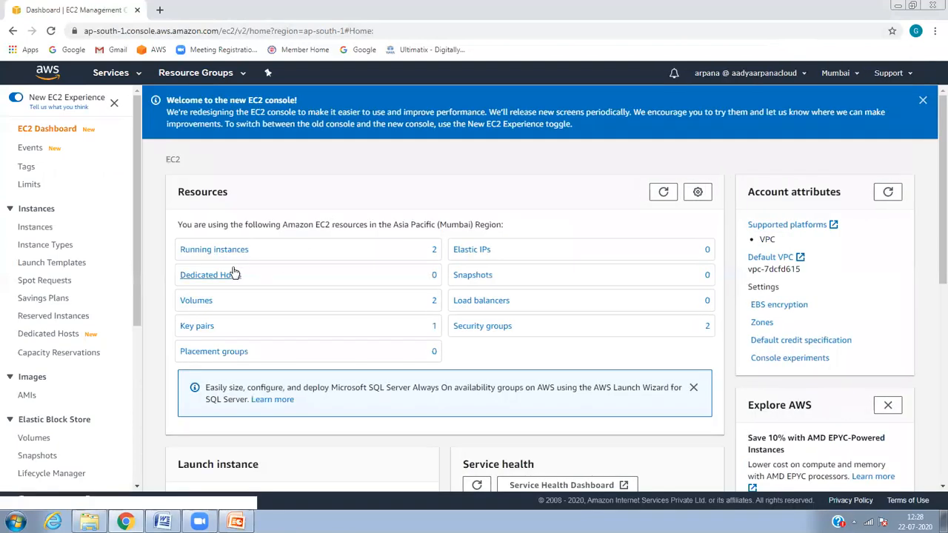
pyautogui.click(243, 251)
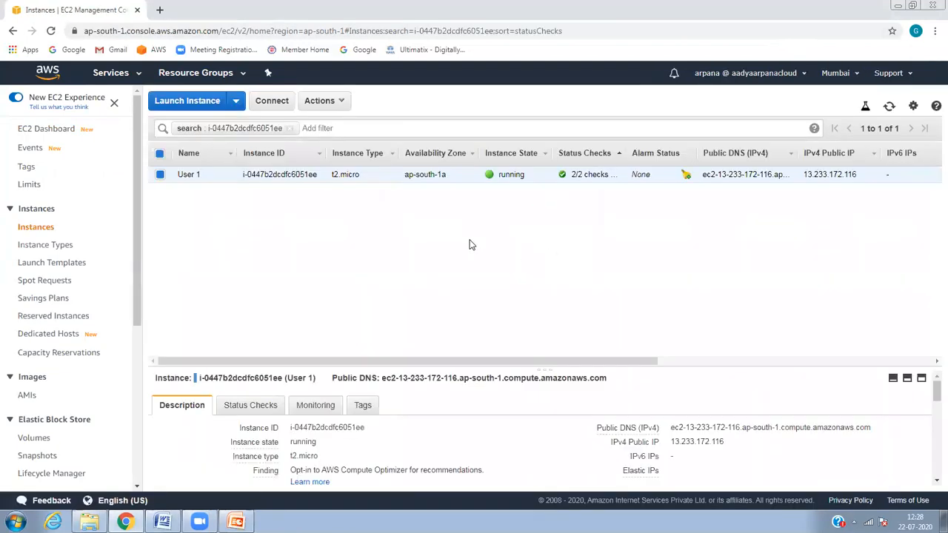
pyautogui.click(235, 104)
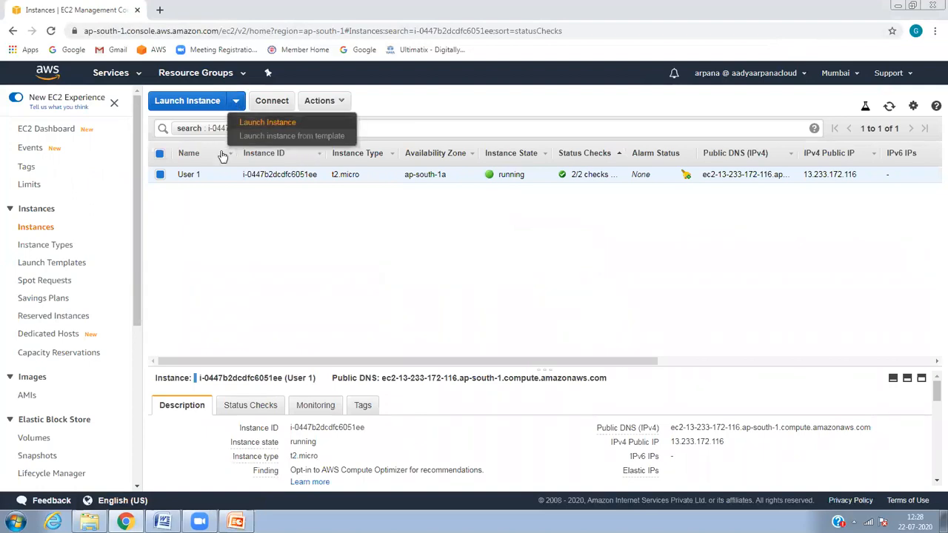
pyautogui.click(264, 131)
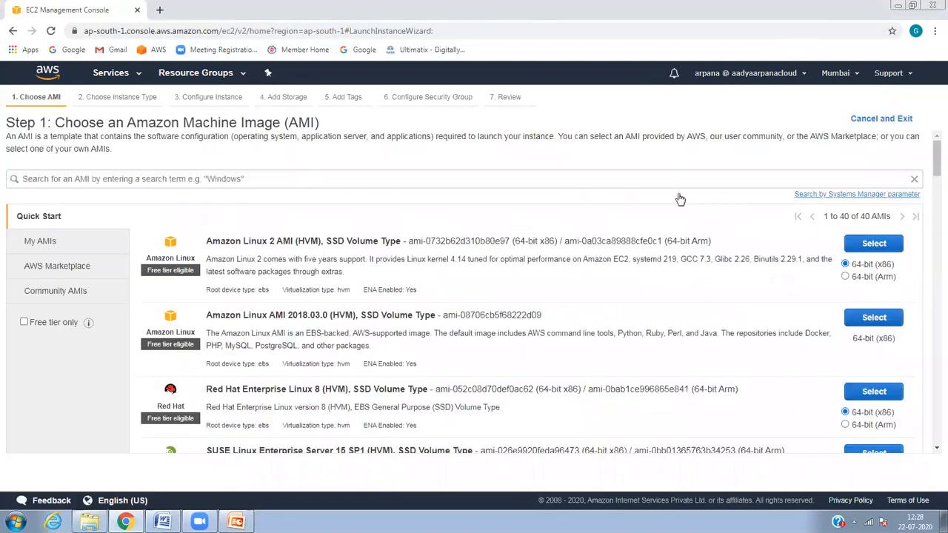
# Step: Select the Windows Server 2016 Base AMI and keep the t2.micro instance type
pyautogui.moveTo(932, 149); pyautogui.dragTo(933, 247)
pyautogui.click(875, 283)
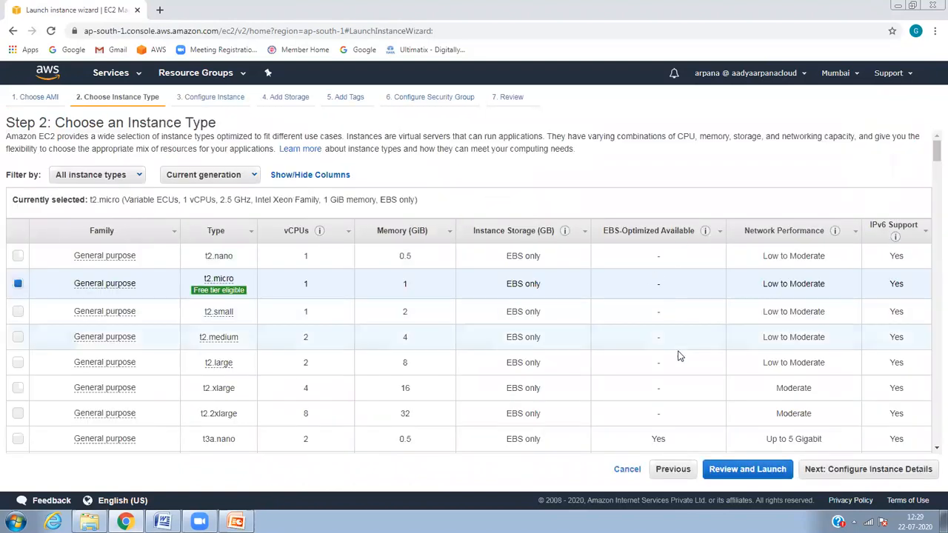
pyautogui.click(865, 466)
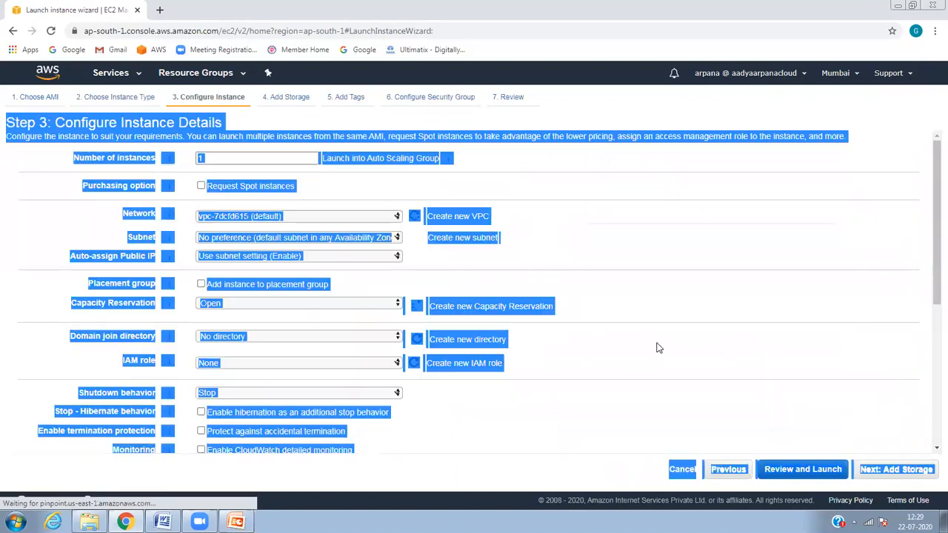
pyautogui.click(594, 269)
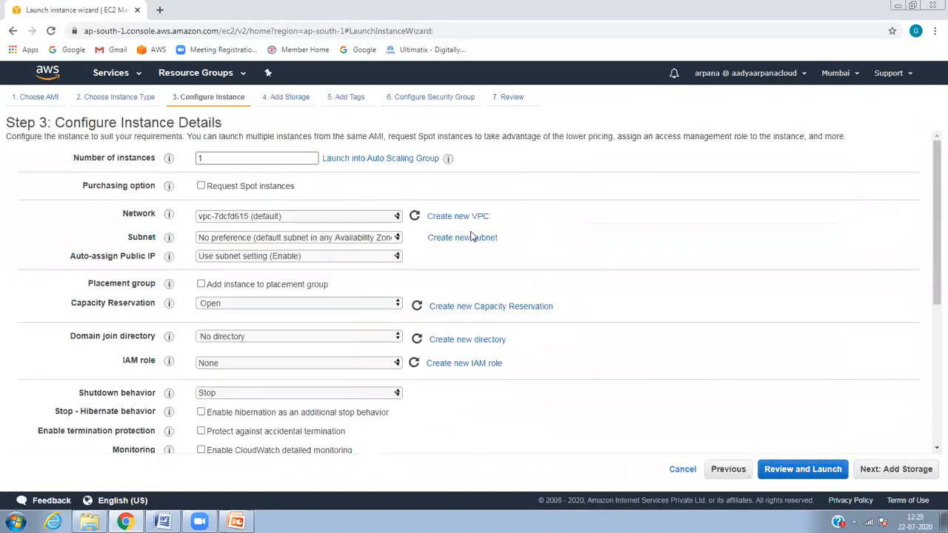
pyautogui.click(908, 474)
# Step: Set Capacity Reservation to None, leave the subnet unchanged, and continue to Add Storage
pyautogui.click(362, 300)
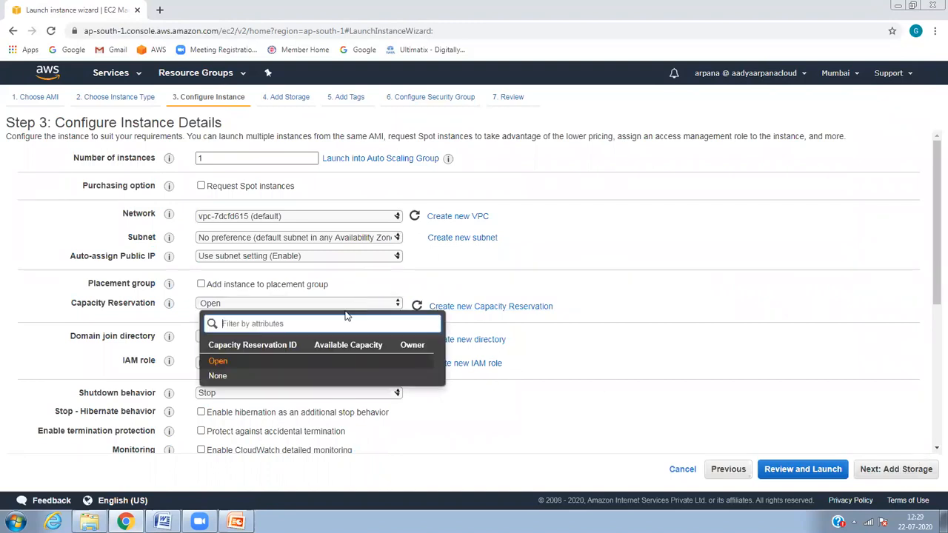
pyautogui.click(303, 374)
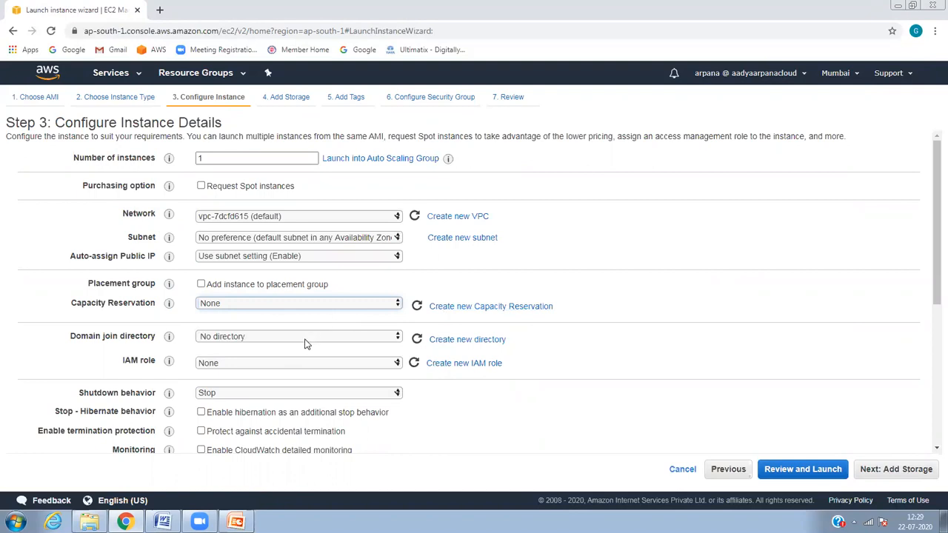
pyautogui.click(371, 238)
pyautogui.click(578, 263)
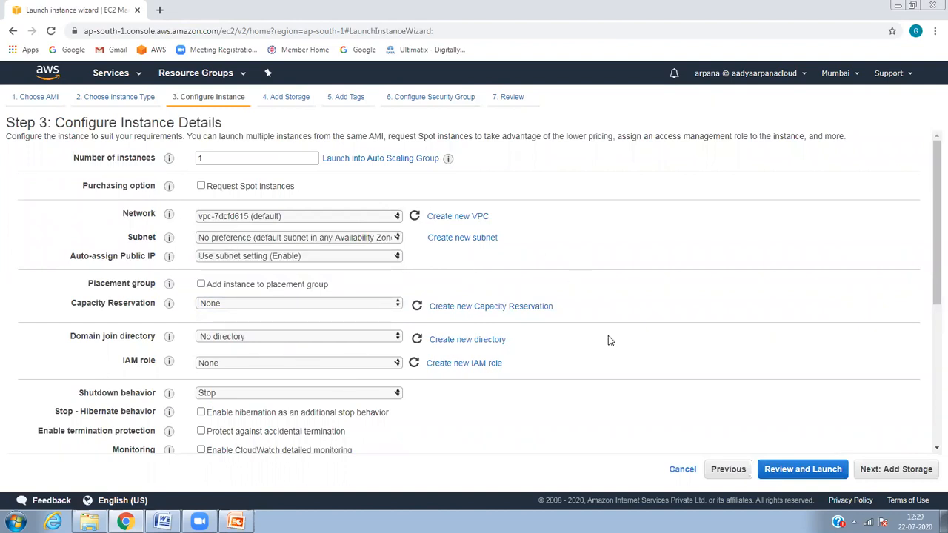
pyautogui.moveTo(931, 271); pyautogui.dragTo(931, 453)
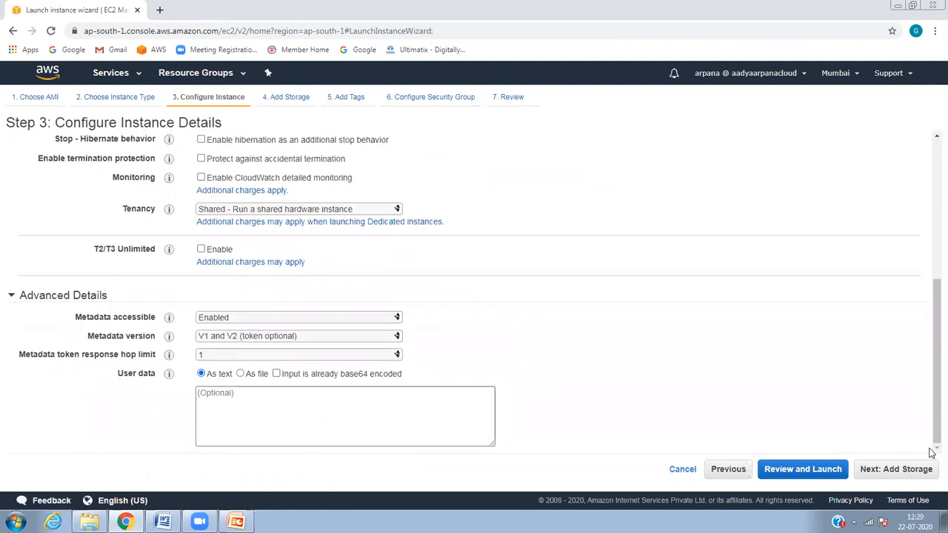
pyautogui.click(895, 470)
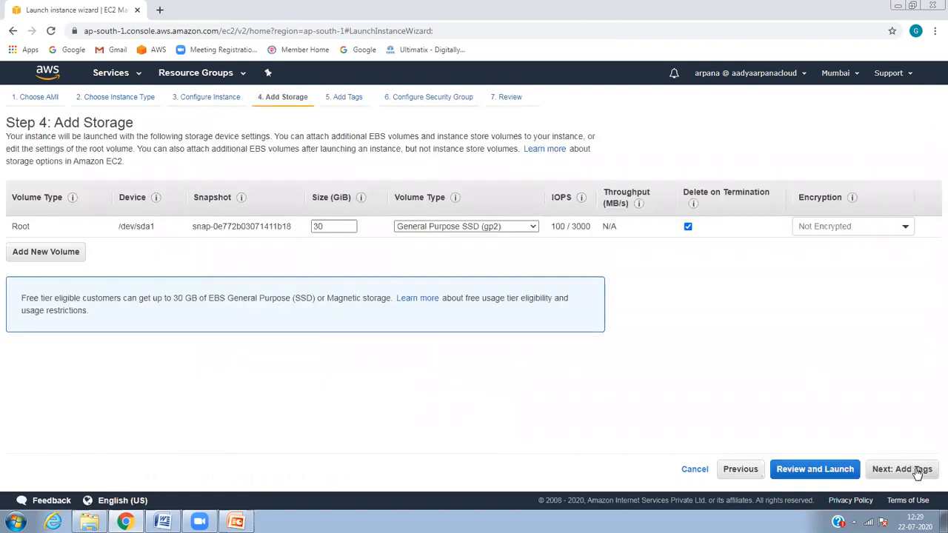
# Step: Use the existing default security group, then launch with the AWSKeypair key pair acknowledged
pyautogui.click(902, 469)
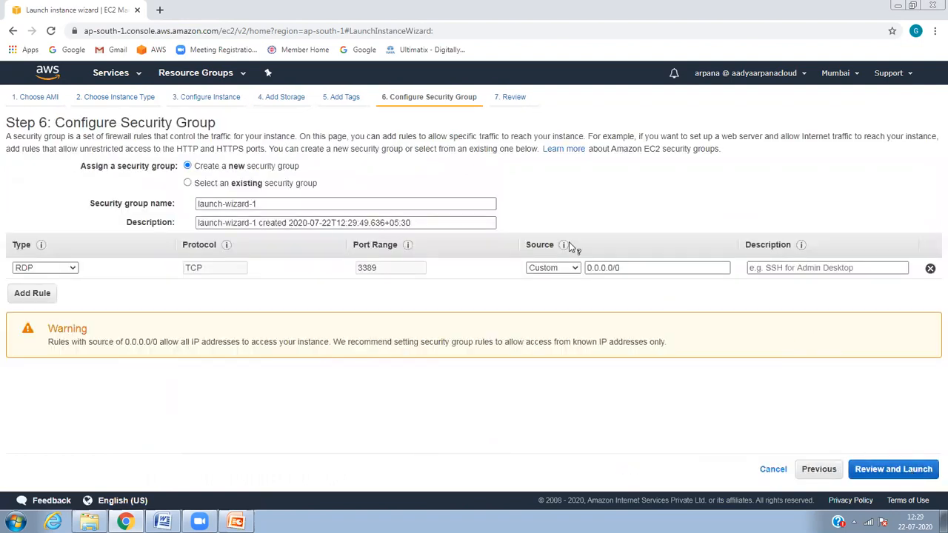
pyautogui.click(296, 183)
pyautogui.click(196, 250)
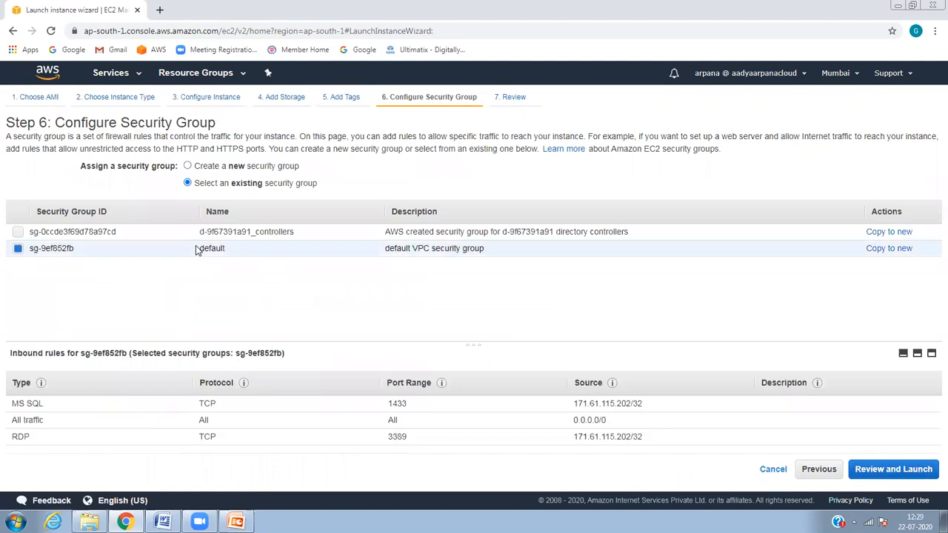
pyautogui.click(869, 471)
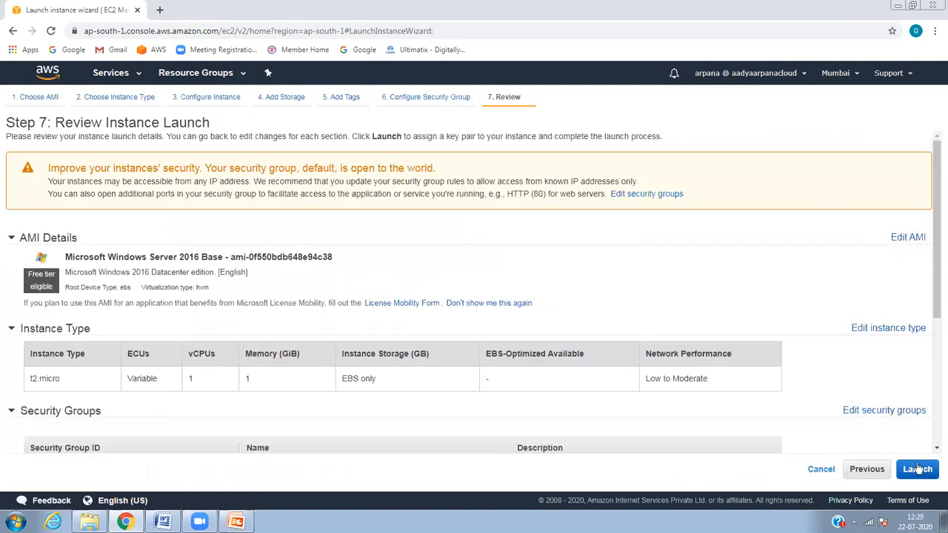
pyautogui.click(917, 469)
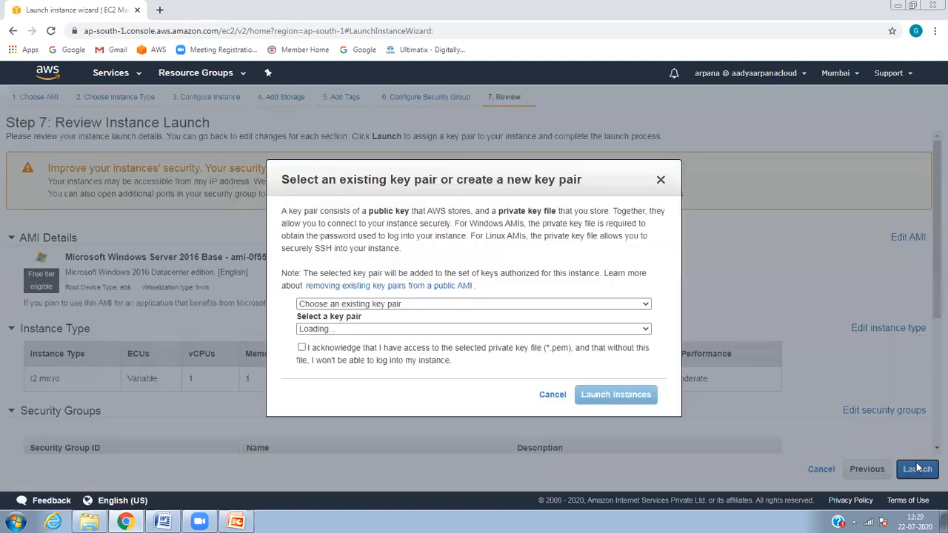
pyautogui.click(453, 349)
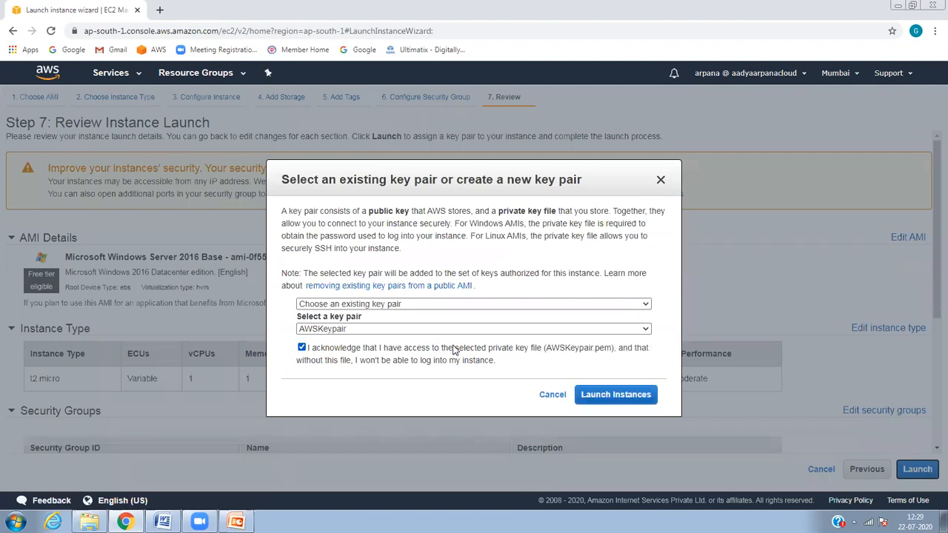
pyautogui.click(628, 394)
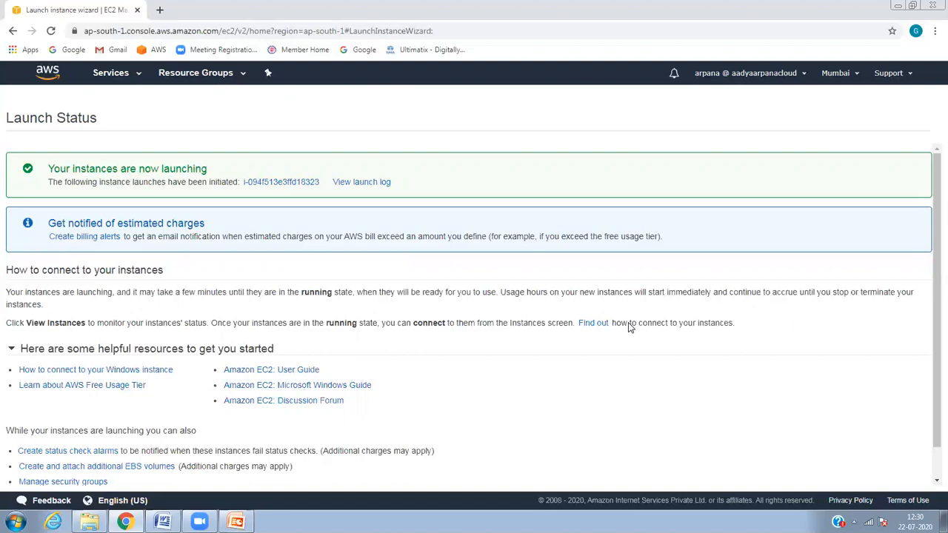
# Step: View the new t2.micro instance initializing in the EC2 Instances list, then open Services
pyautogui.click(303, 186)
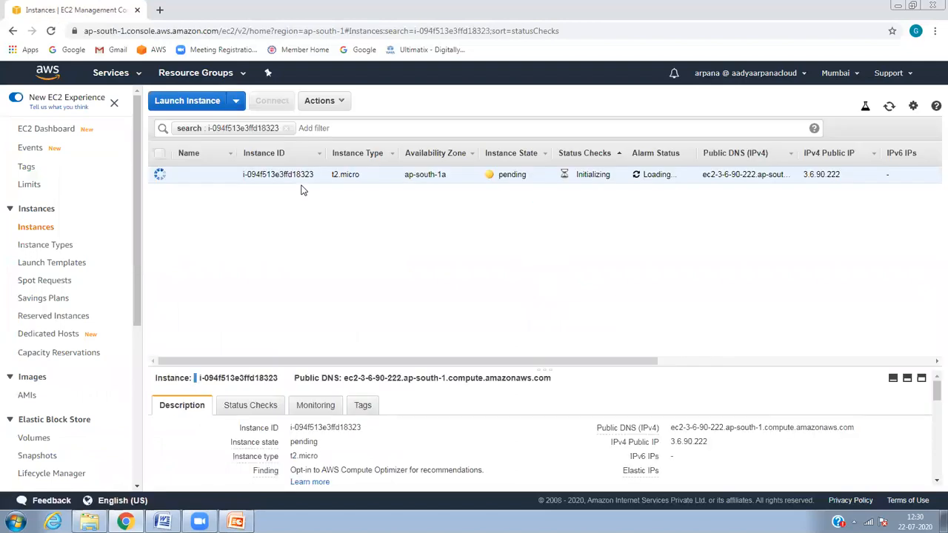
pyautogui.click(50, 229)
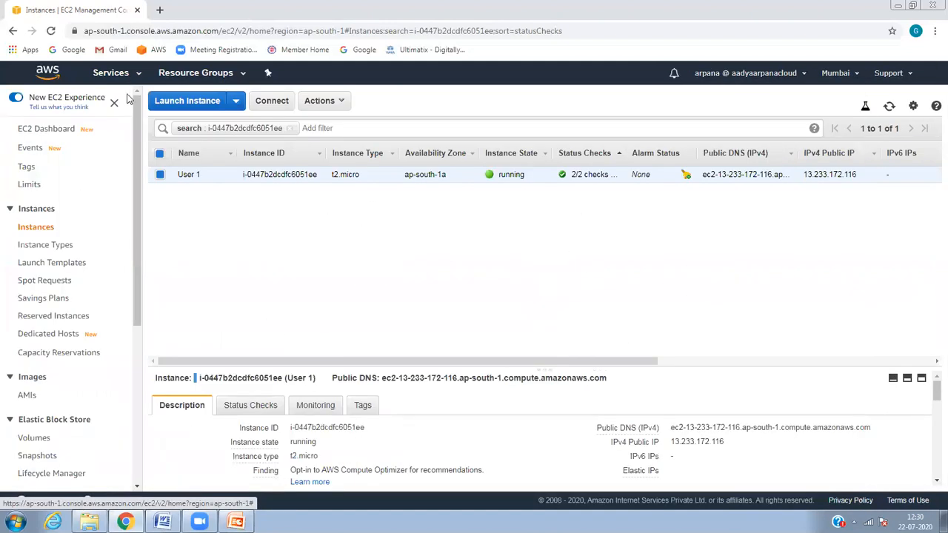
pyautogui.click(131, 79)
pyautogui.click(132, 77)
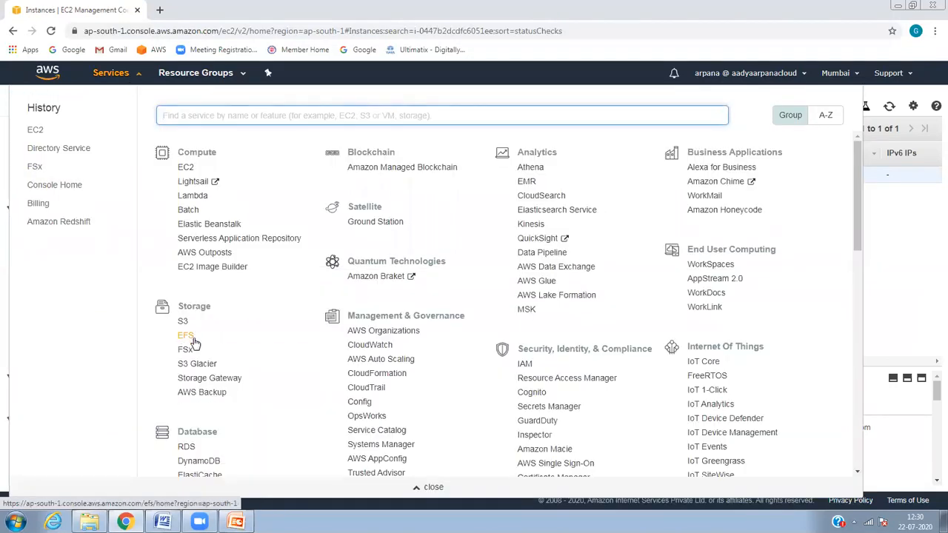
# Step: Go to Directory Service and refresh to see awsguru.com (d-9f67391a91) still Creating
pyautogui.click(86, 152)
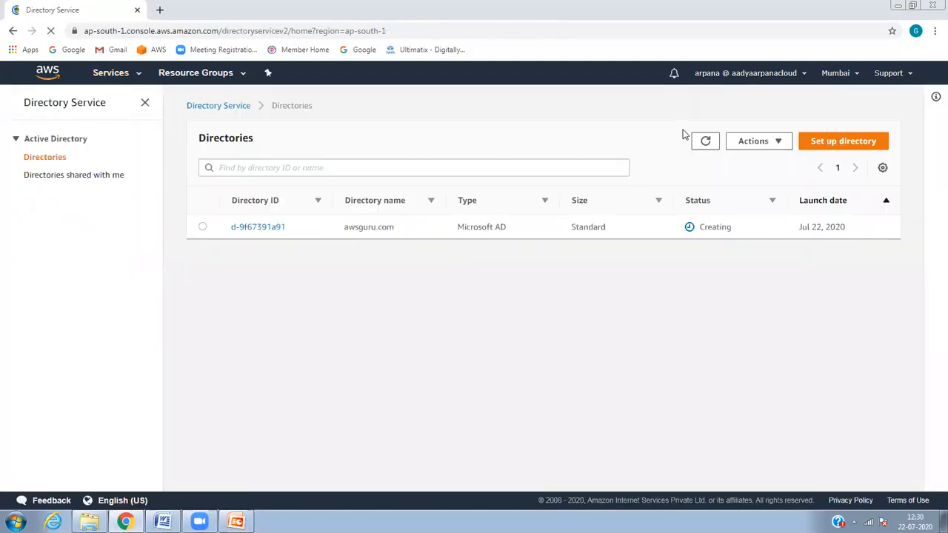
pyautogui.click(709, 146)
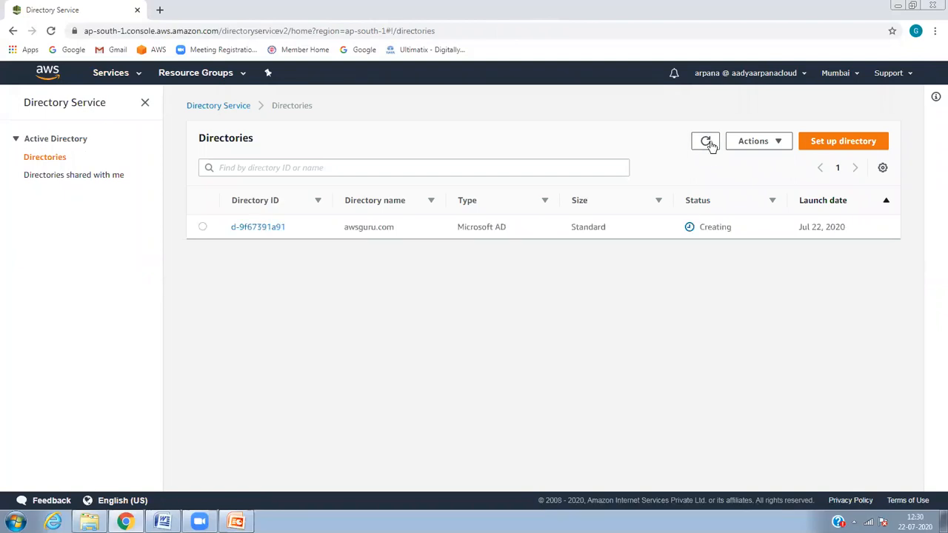
pyautogui.doubleClick(710, 141)
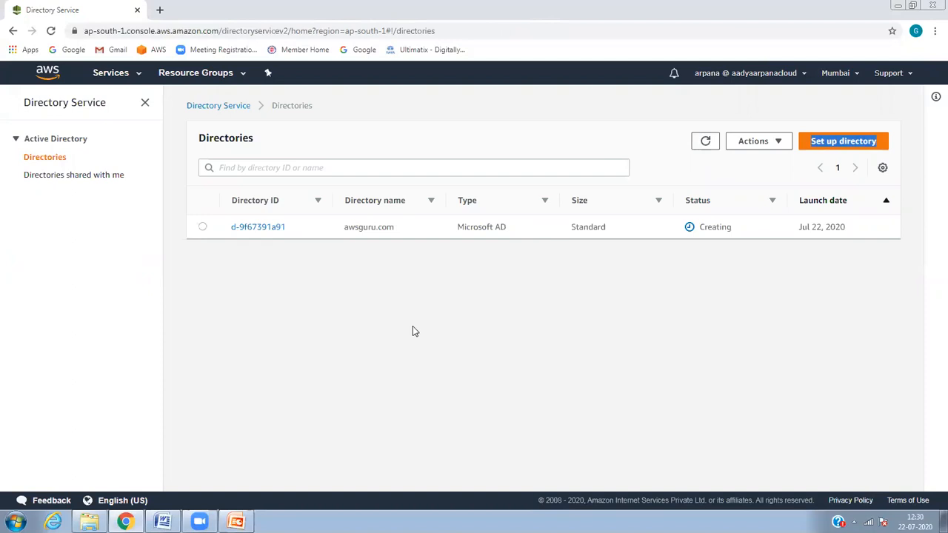
pyautogui.click(372, 327)
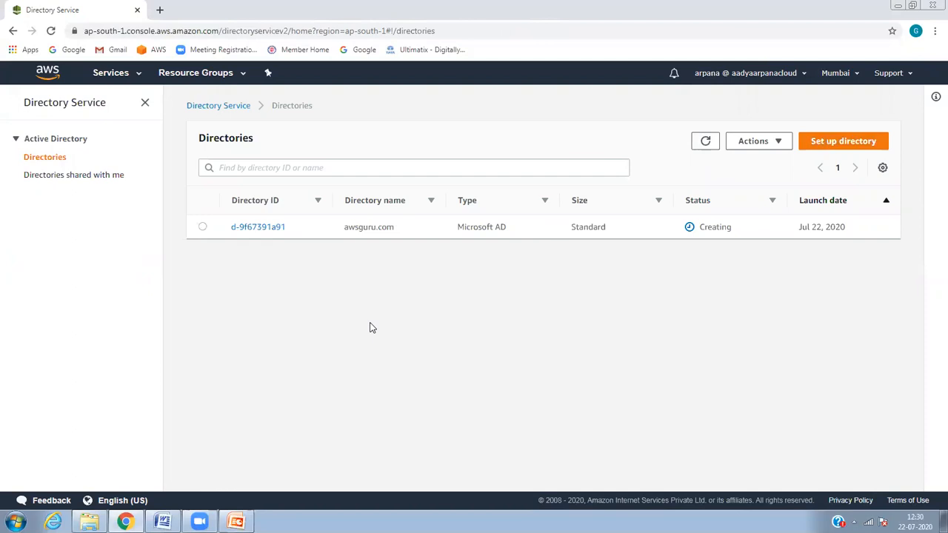
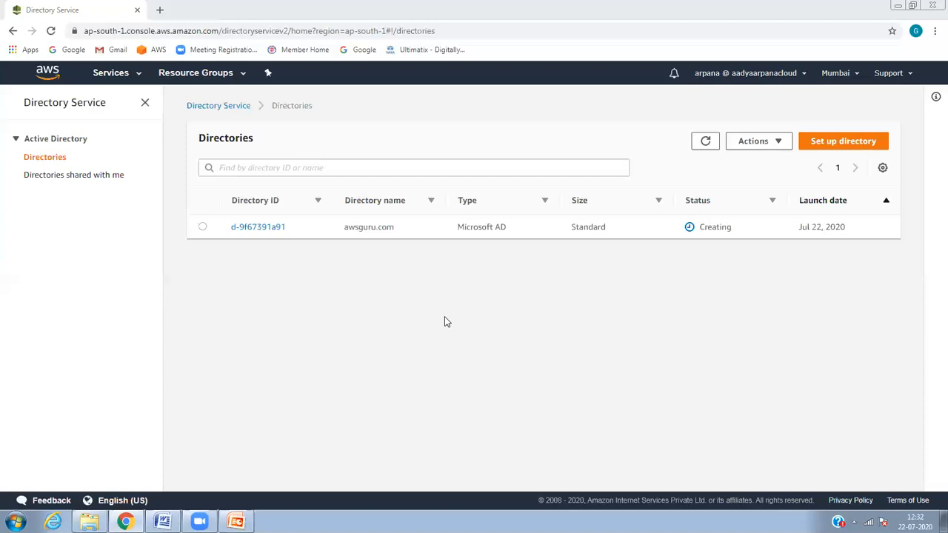
# Step: Refresh the Directory Service list repeatedly to check the awsguru.com directory's status
pyautogui.click(705, 143)
pyautogui.click(705, 142)
pyautogui.click(705, 143)
pyautogui.click(705, 142)
pyautogui.click(705, 142)
pyautogui.click(706, 143)
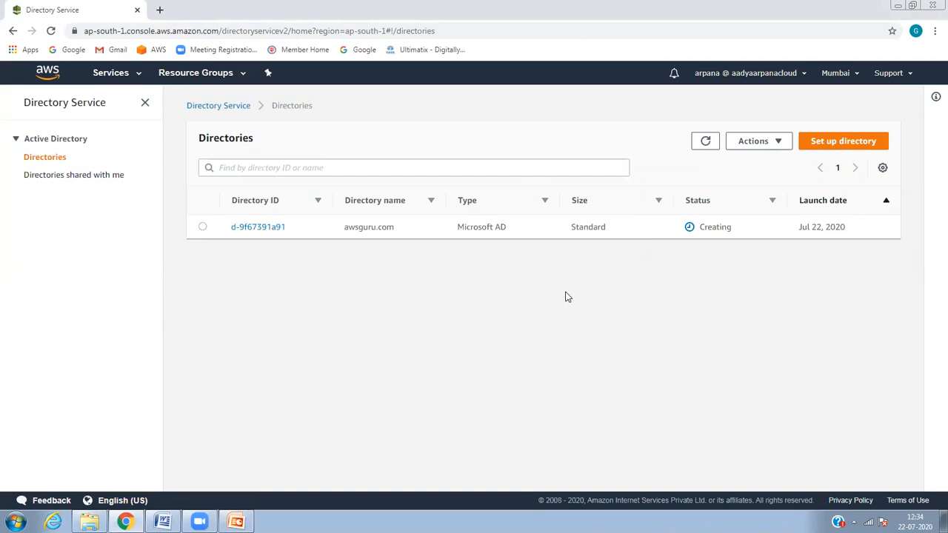
# Step: Start a new Amazon FSx file system of type FSx for Windows File Server
pyautogui.click(127, 81)
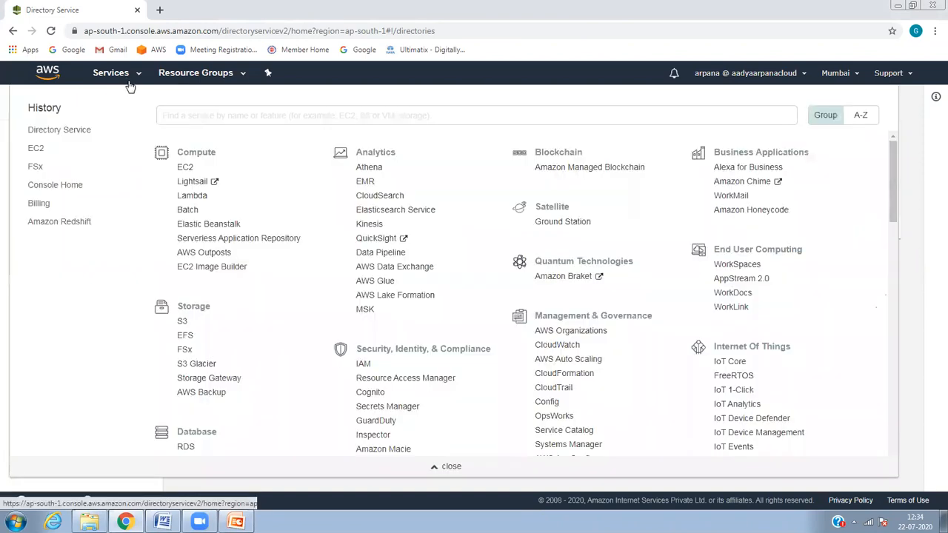
pyautogui.click(180, 350)
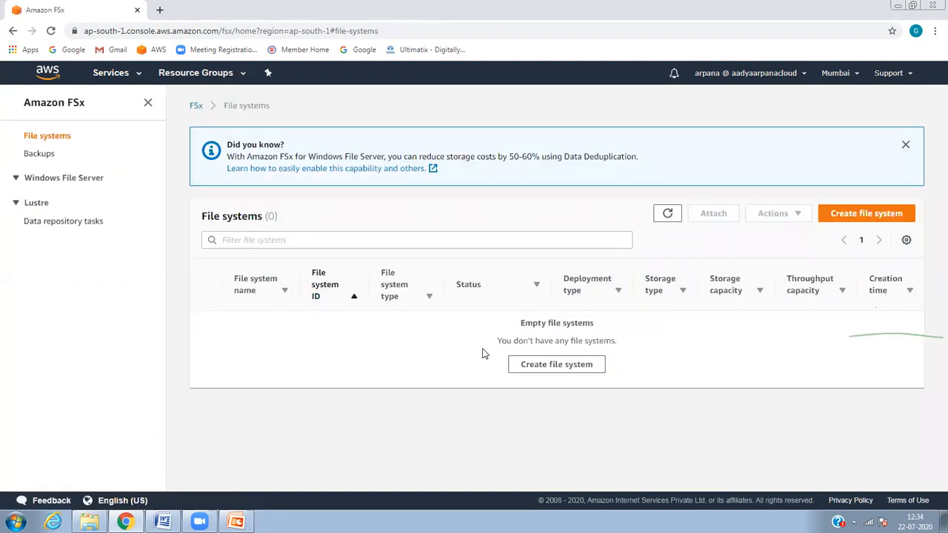
pyautogui.click(833, 215)
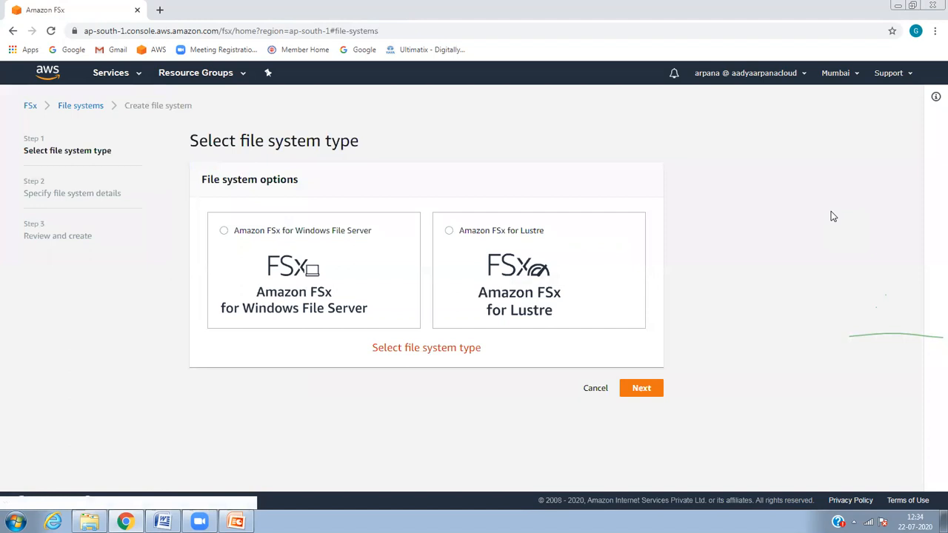
pyautogui.click(326, 308)
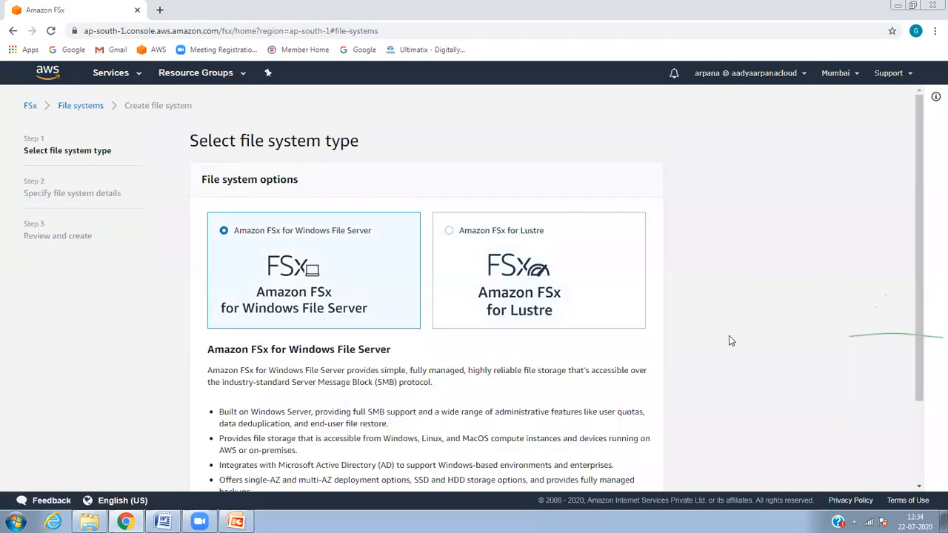
pyautogui.moveTo(917, 183); pyautogui.dragTo(926, 293)
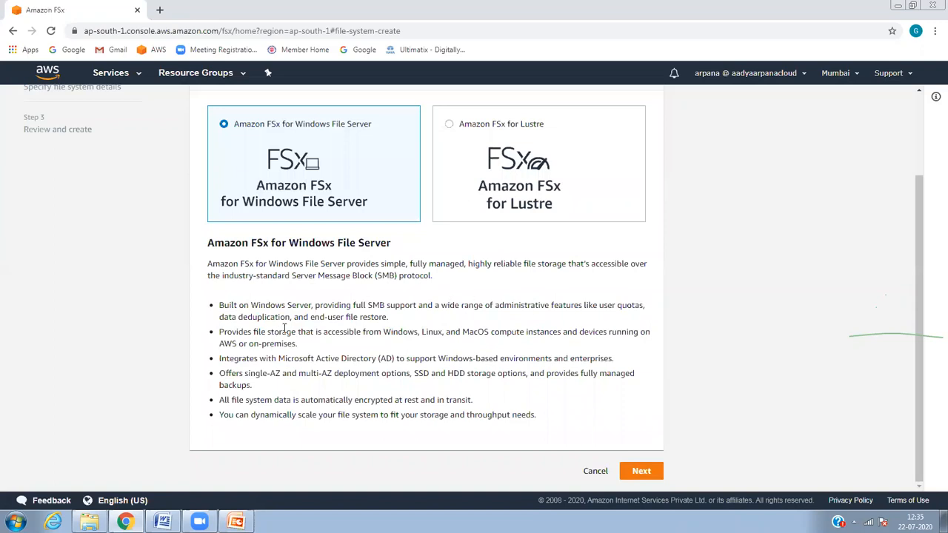
# Step: Highlight the Windows File Server features: cross-platform storage, AD integration, deployment options, encryption, throughput
pyautogui.moveTo(237, 333); pyautogui.dragTo(403, 337)
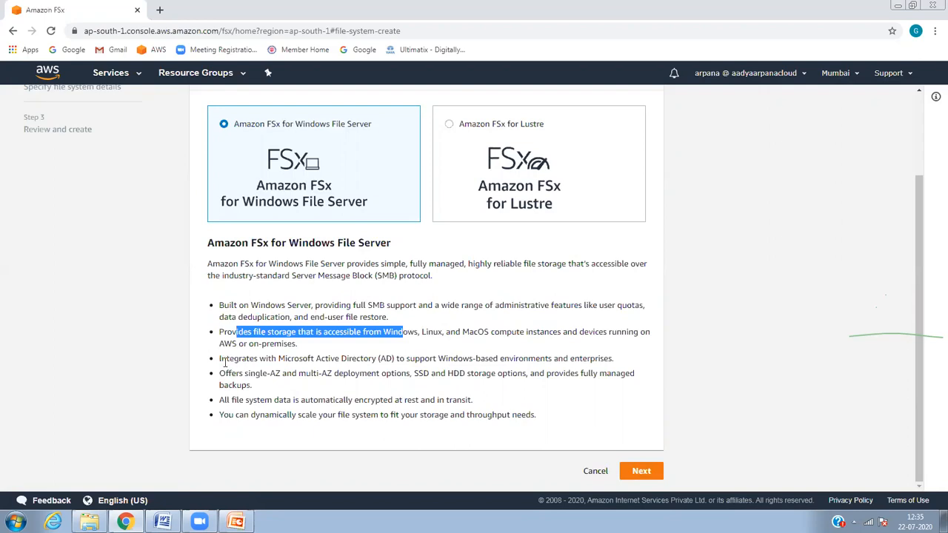
pyautogui.moveTo(221, 358); pyautogui.dragTo(615, 358)
pyautogui.tripleClick(620, 358)
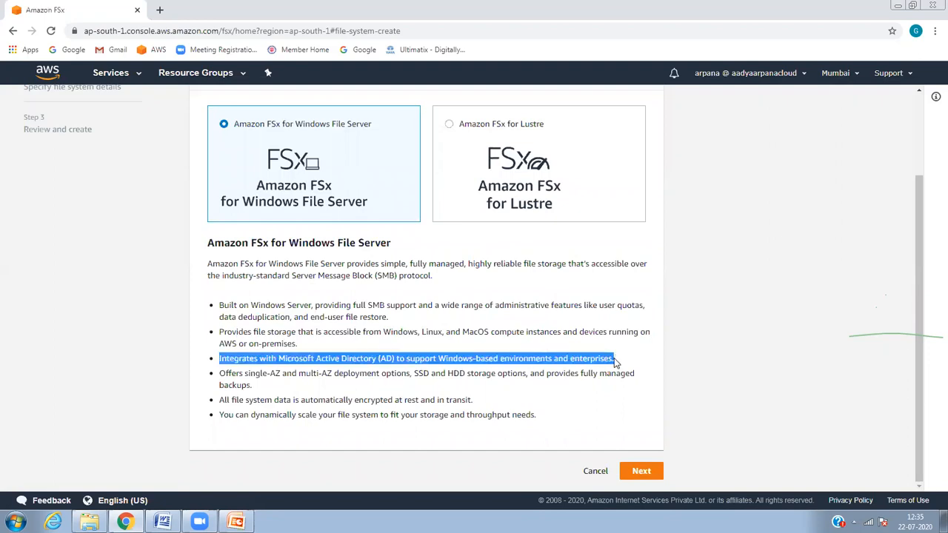
pyautogui.moveTo(253, 386)
pyautogui.mouseDown()
pyautogui.moveTo(229, 373)
pyautogui.moveTo(263, 374)
pyautogui.mouseUp()
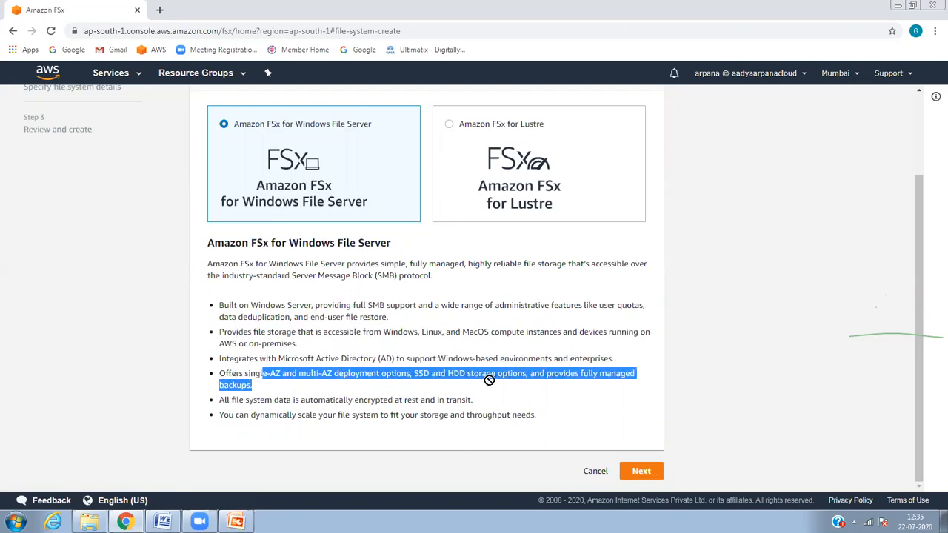
pyautogui.moveTo(608, 383); pyautogui.dragTo(271, 397)
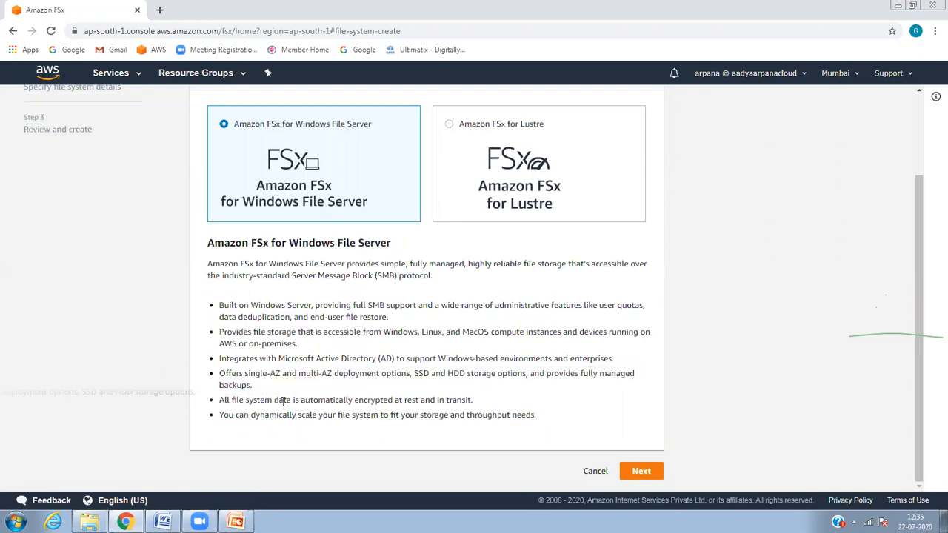
pyautogui.moveTo(328, 401); pyautogui.dragTo(459, 401)
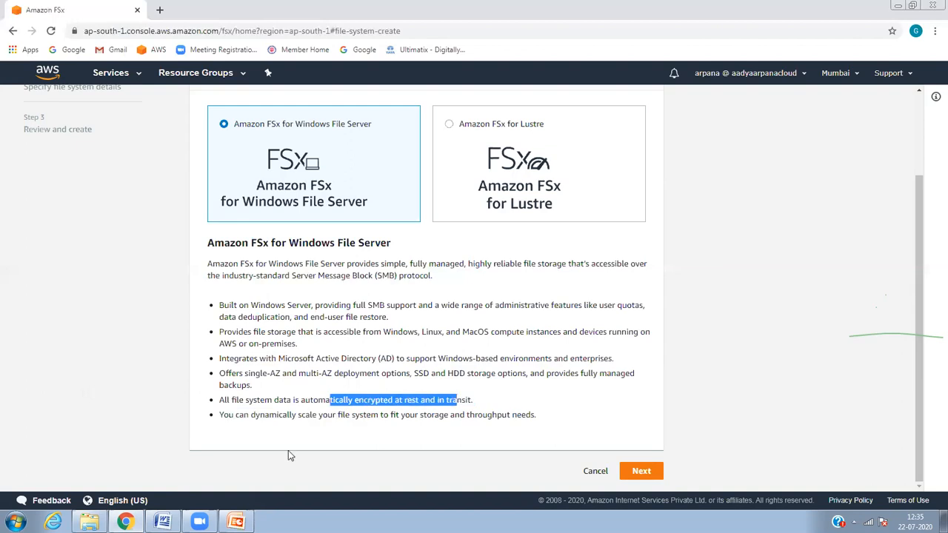
pyautogui.click(262, 419)
pyautogui.doubleClick(261, 419)
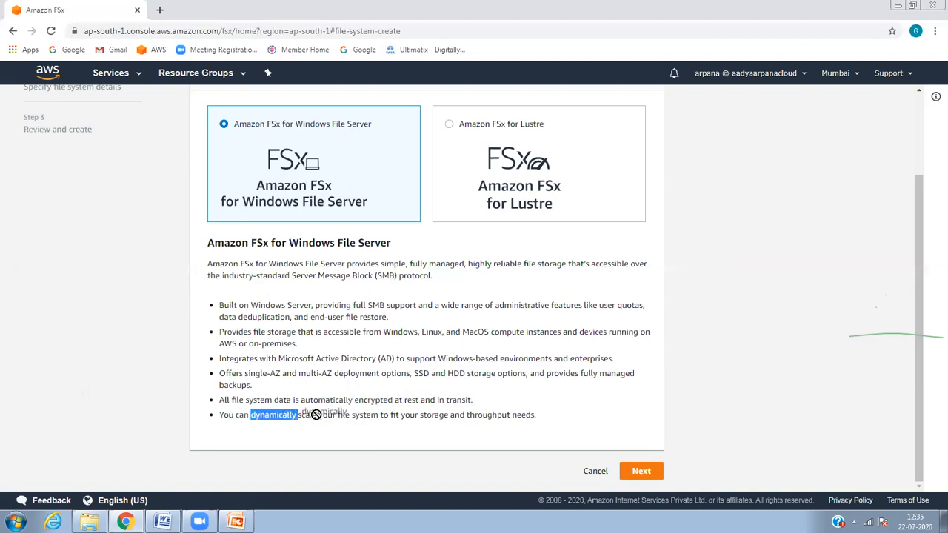
pyautogui.moveTo(460, 425); pyautogui.dragTo(507, 424)
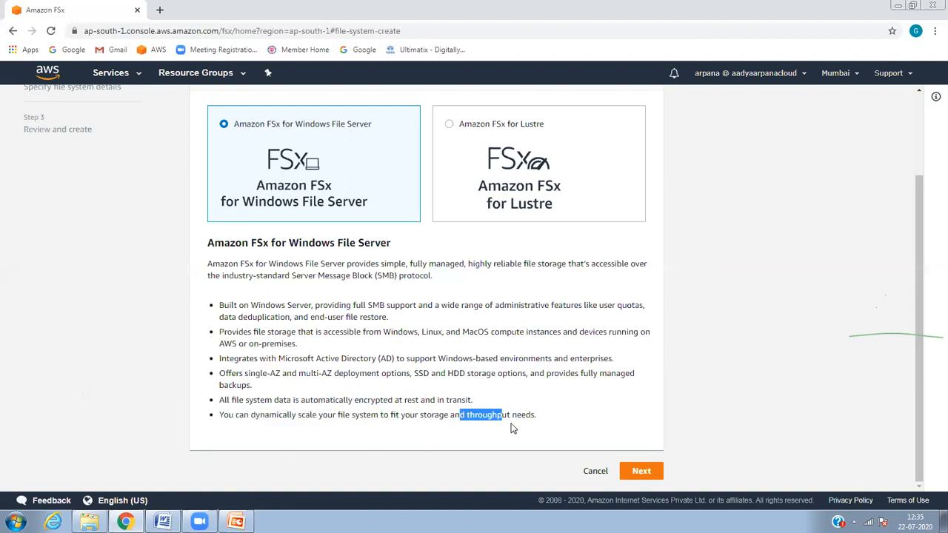
pyautogui.click(552, 421)
# Step: Continue to file system details and check the Windows authentication directory list, which lacks awsguru.com
pyautogui.click(643, 472)
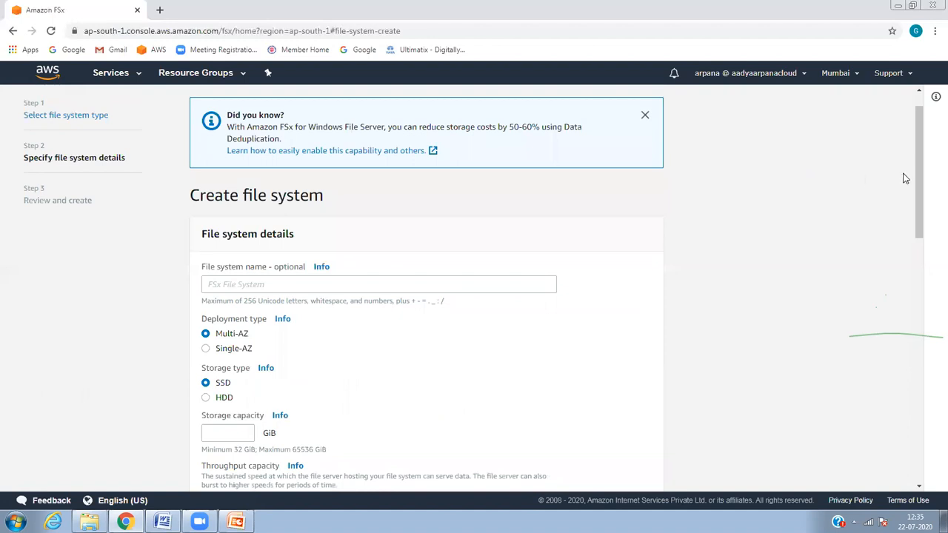
pyautogui.moveTo(919, 178); pyautogui.dragTo(925, 380)
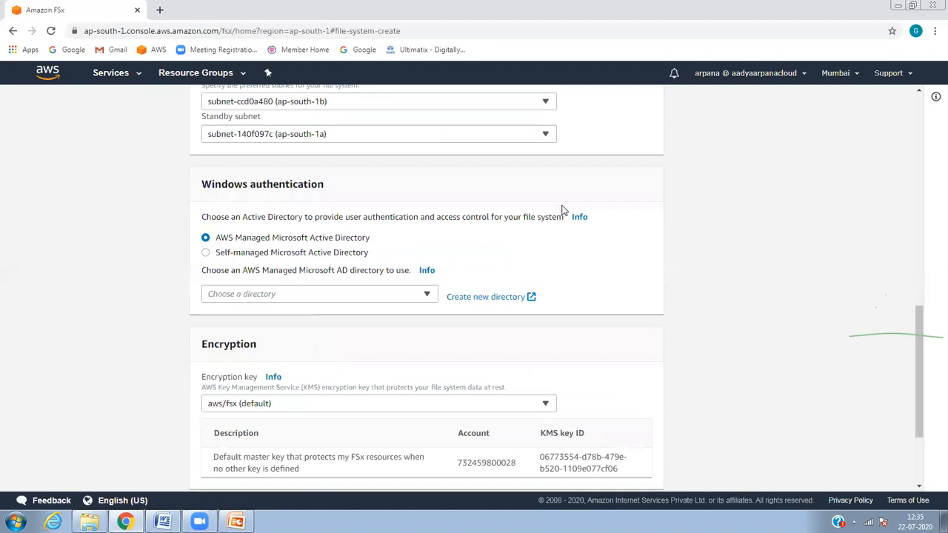
pyautogui.click(371, 298)
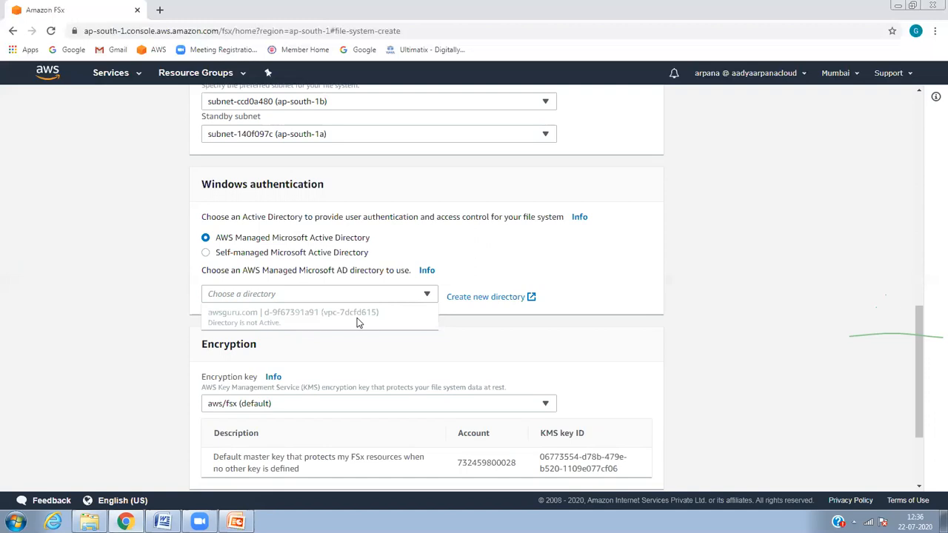
pyautogui.click(921, 254)
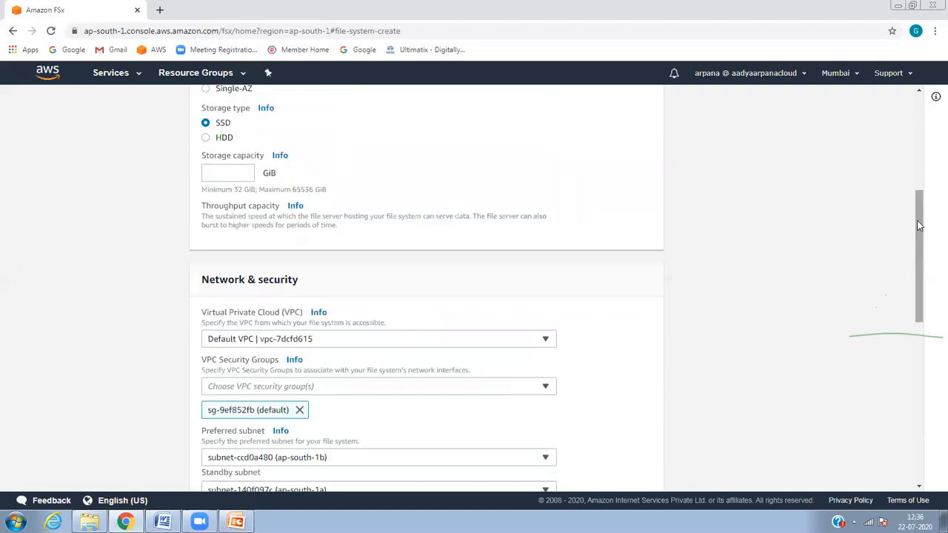
pyautogui.moveTo(918, 226); pyautogui.dragTo(918, 103)
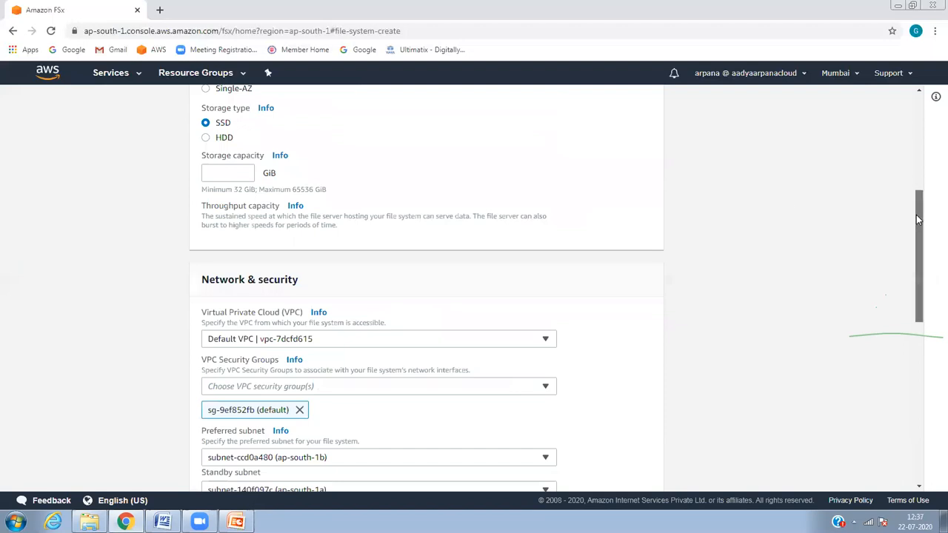
pyautogui.moveTo(919, 213); pyautogui.dragTo(919, 115)
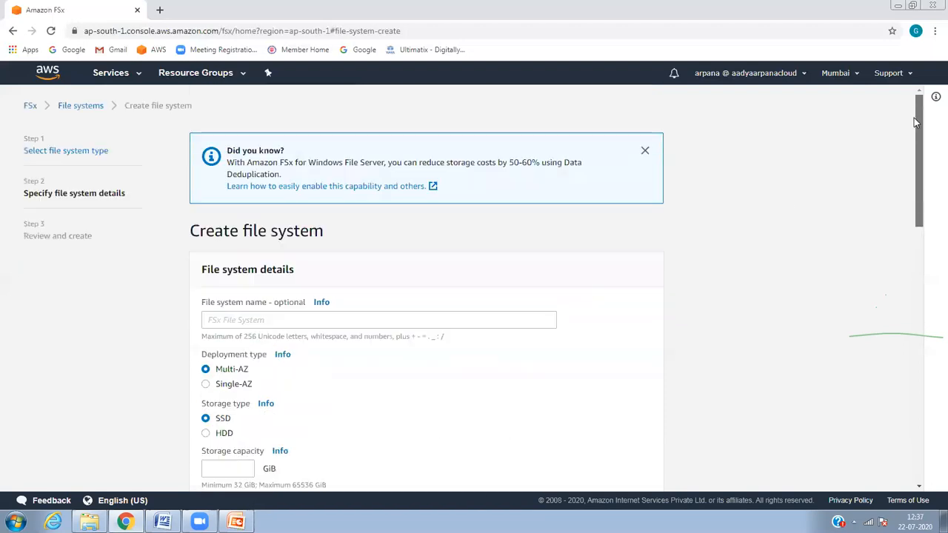
# Step: Confirm directory d-9f67391a91 is Active and check its AWS apps status, then return to FSx
pyautogui.click(123, 82)
pyautogui.click(71, 152)
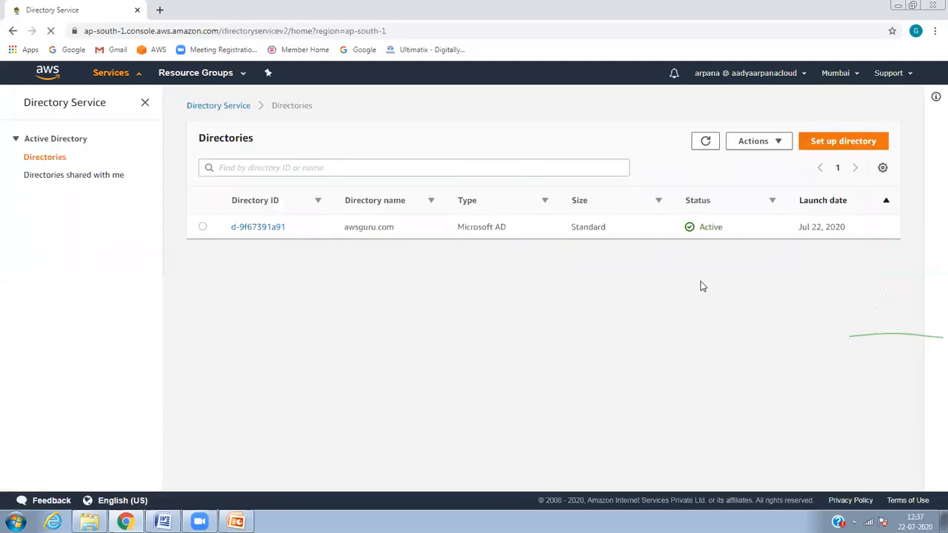
pyautogui.click(237, 227)
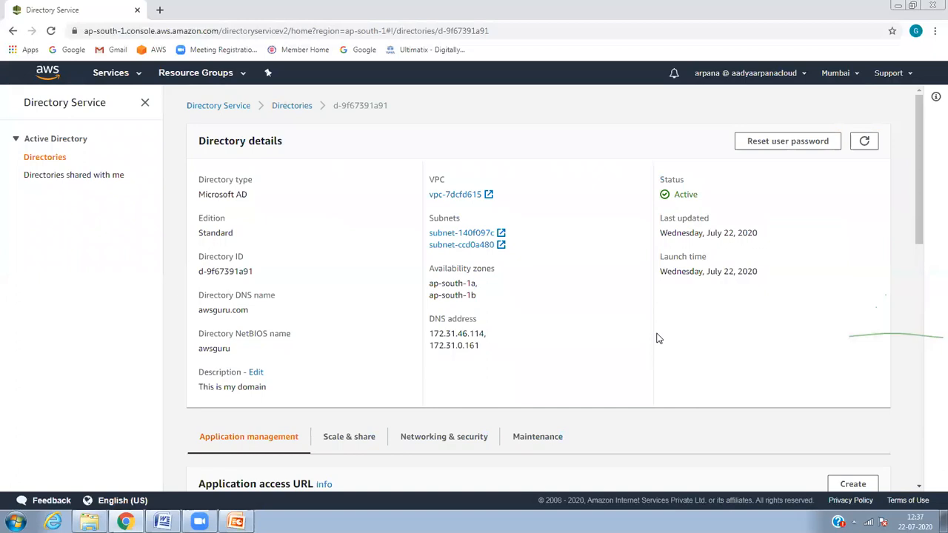
pyautogui.moveTo(924, 194); pyautogui.dragTo(924, 345)
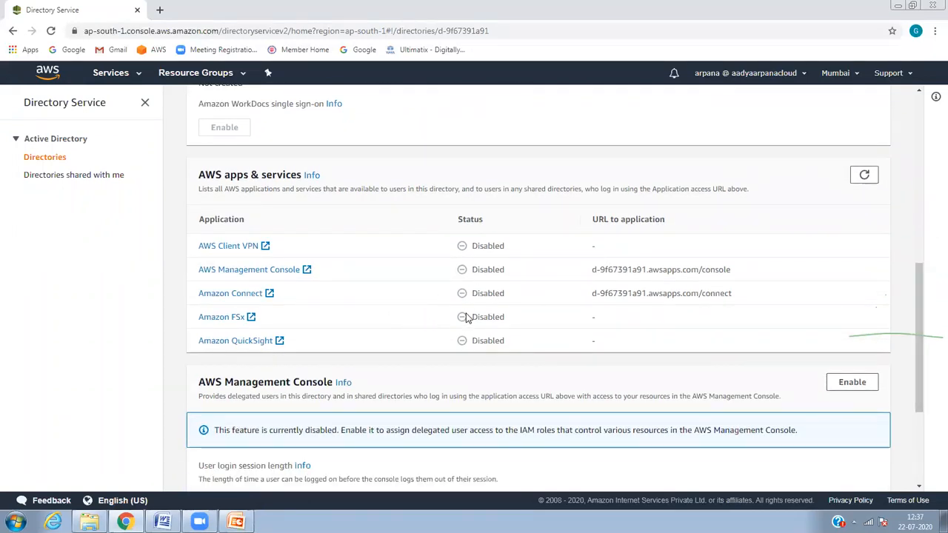
pyautogui.moveTo(463, 318); pyautogui.dragTo(635, 314)
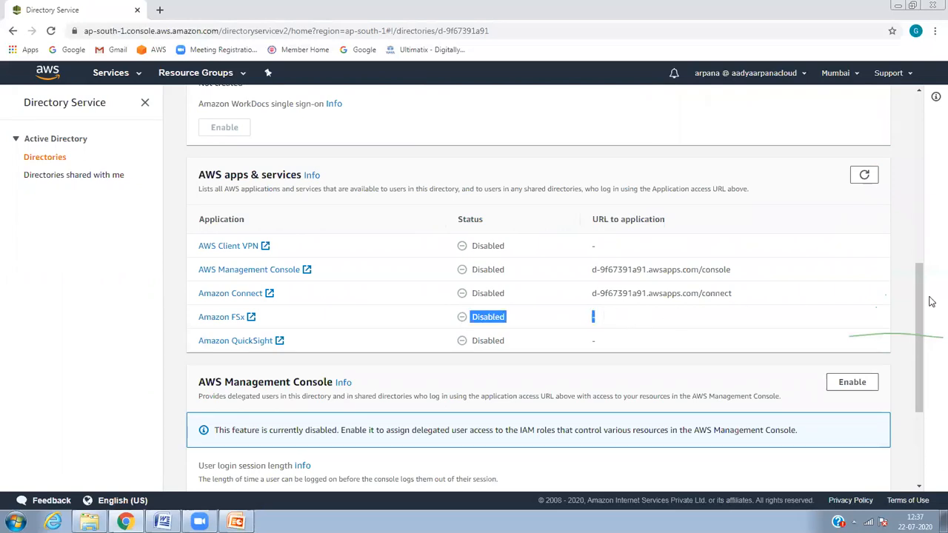
pyautogui.moveTo(923, 353); pyautogui.dragTo(934, 181)
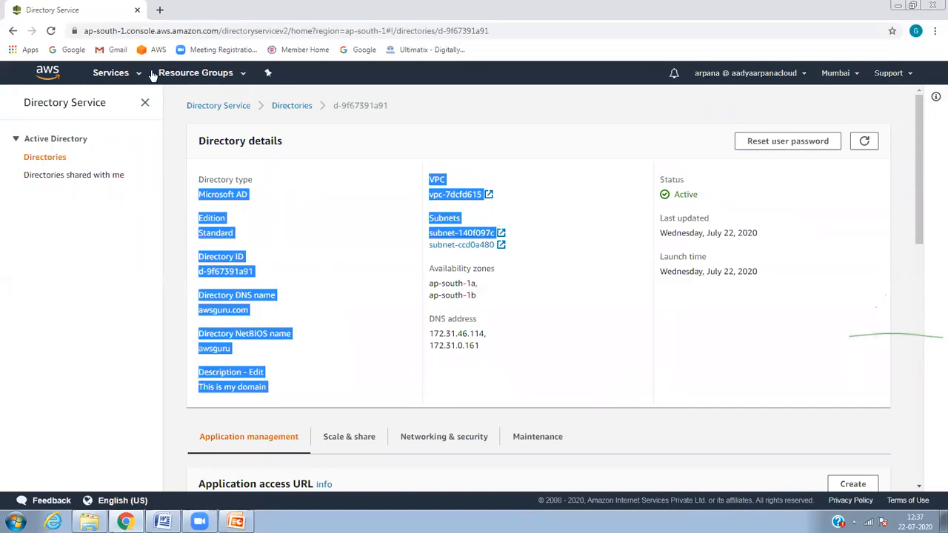
pyautogui.click(121, 74)
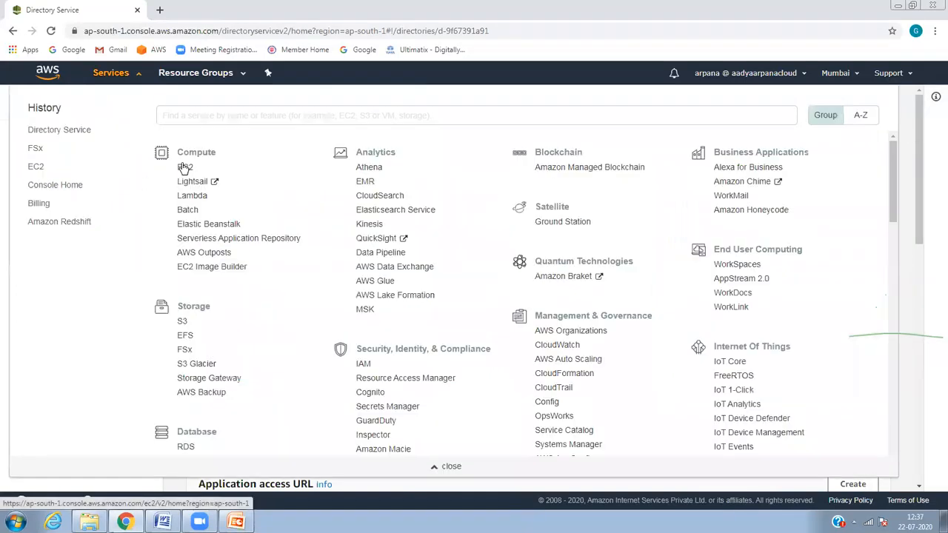
pyautogui.click(187, 351)
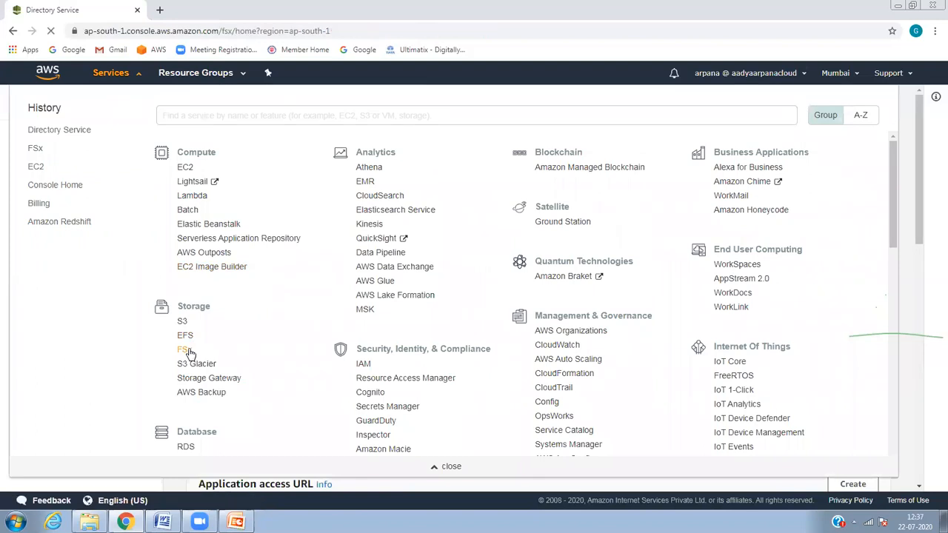
# Step: Start another FSx for Windows File Server file system and continue to its details
pyautogui.click(874, 216)
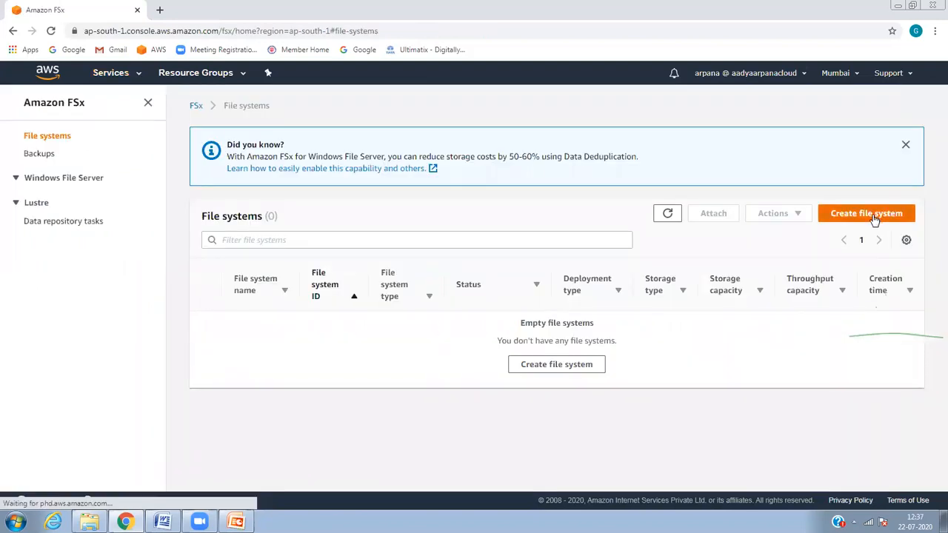
pyautogui.click(336, 324)
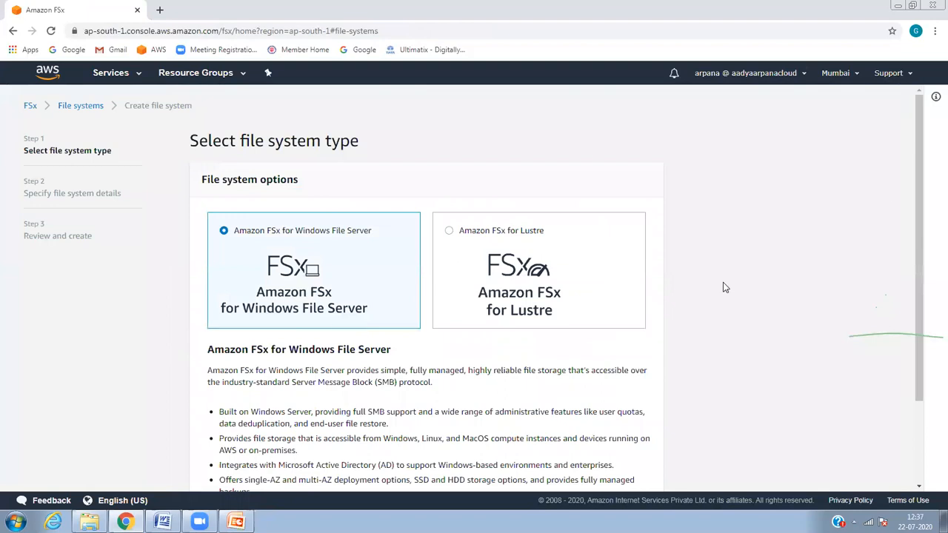
pyautogui.moveTo(923, 306); pyautogui.dragTo(932, 391)
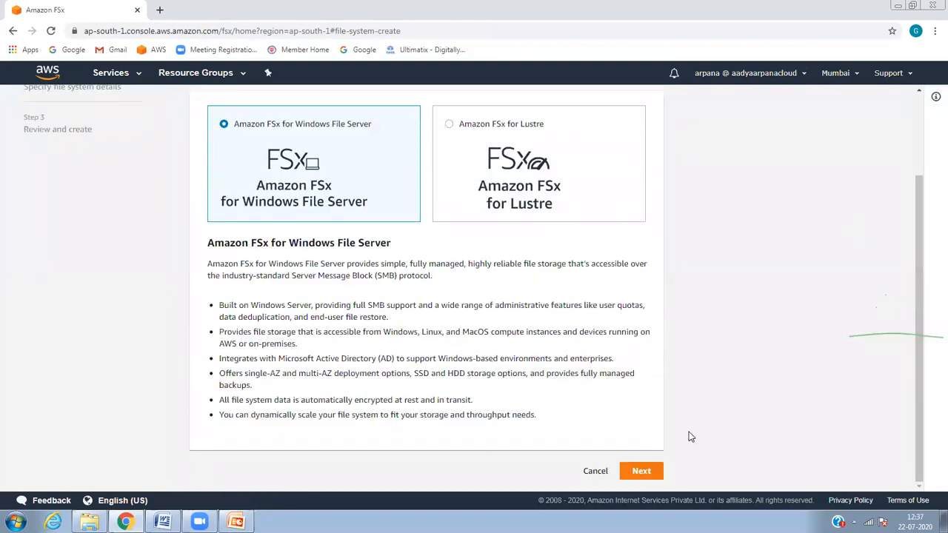
pyautogui.click(642, 471)
# Step: Name the file system myfsx and set its storage capacity to 32 GiB
pyautogui.click(431, 285)
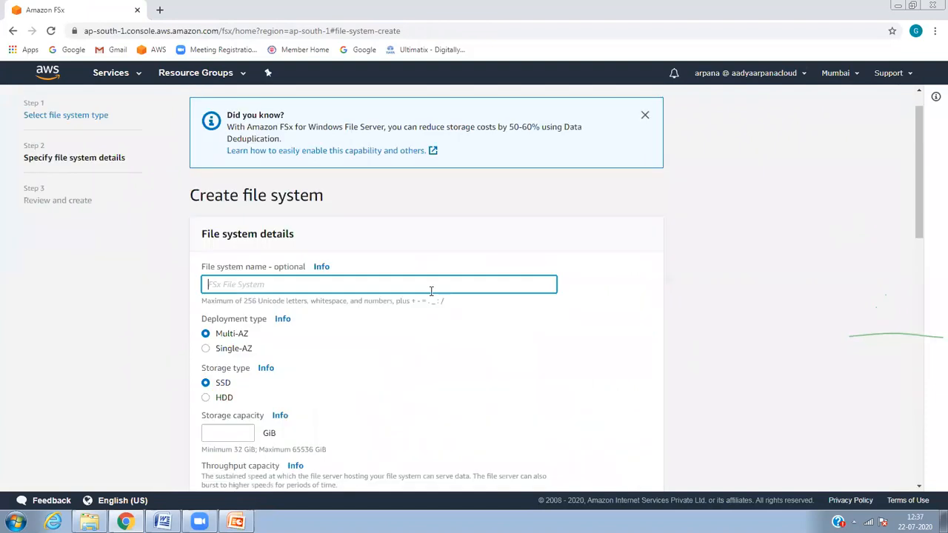
pyautogui.write('myfsx')
pyautogui.click(584, 359)
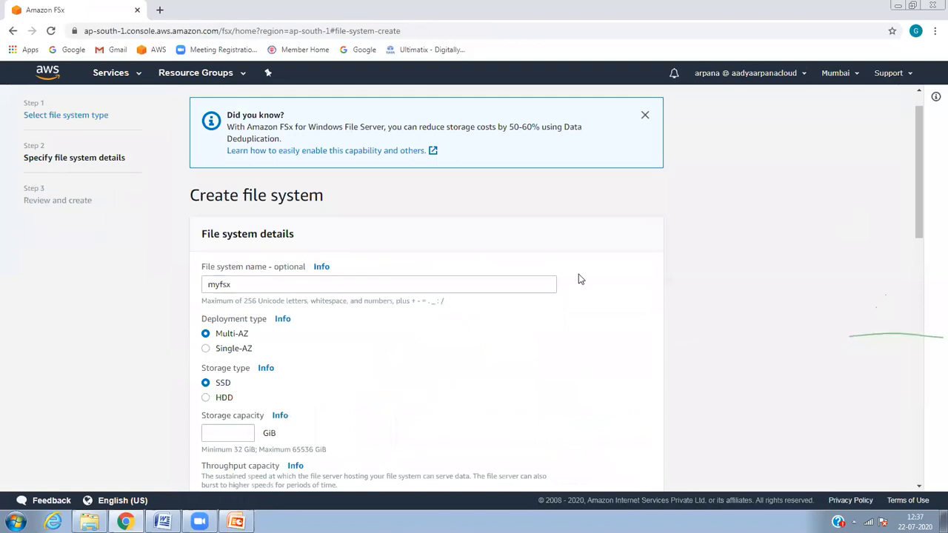
pyautogui.scroll(-2, 918, 222)
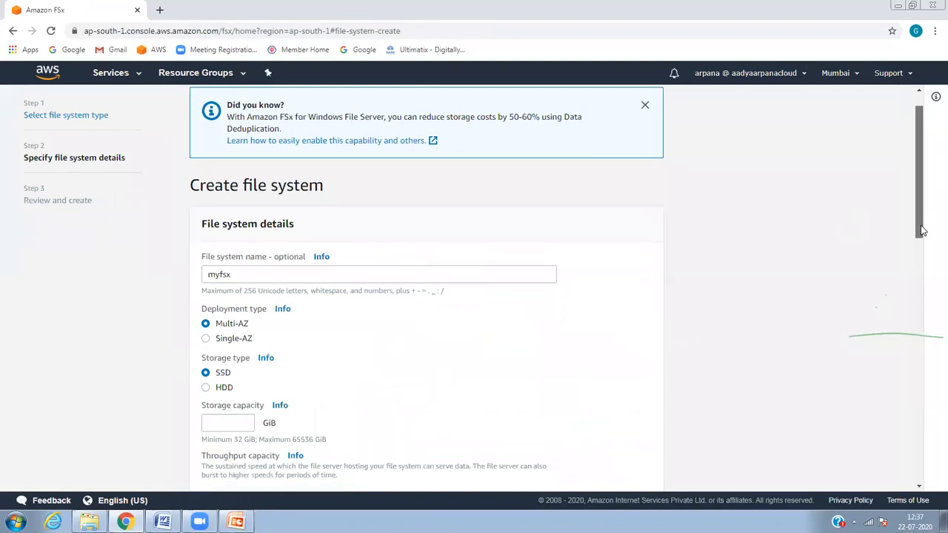
pyautogui.scroll(-1, 916, 291)
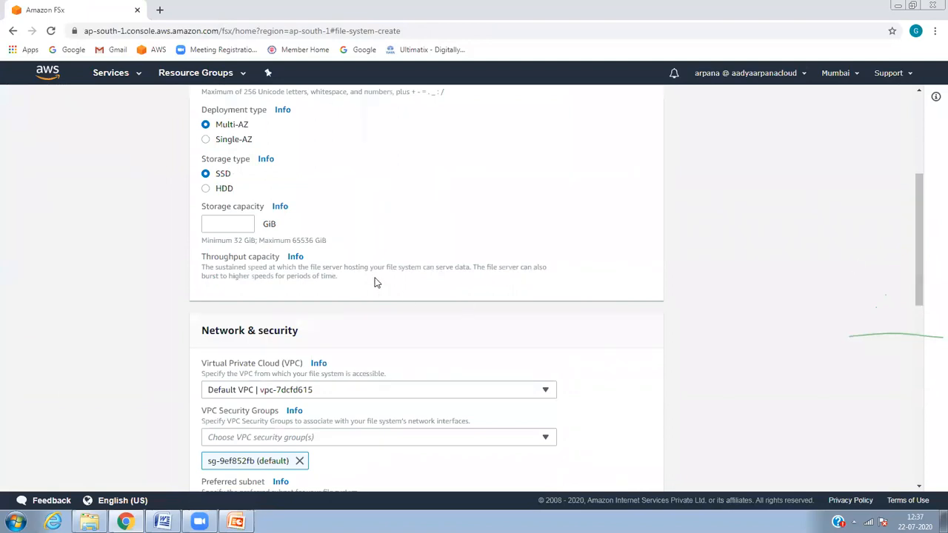
pyautogui.click(244, 230)
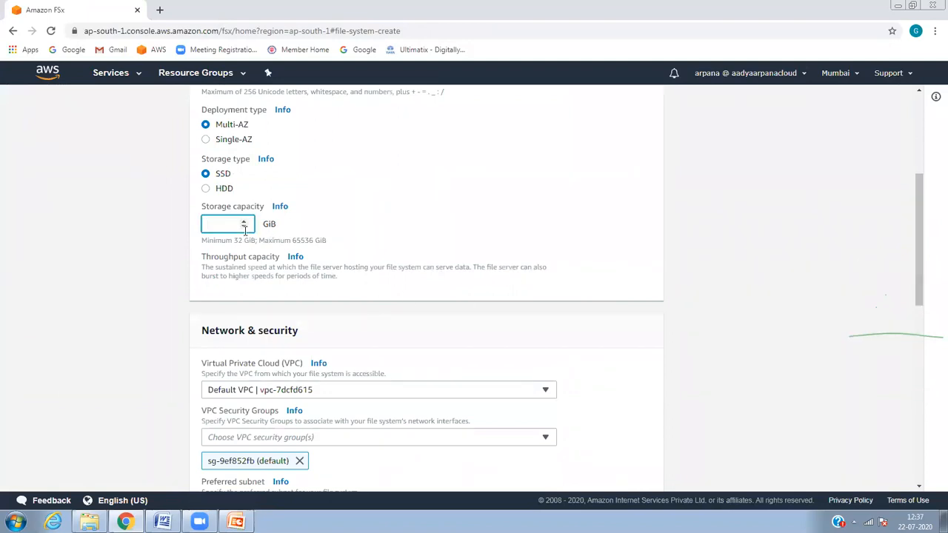
pyautogui.write('32')
pyautogui.moveTo(914, 215); pyautogui.dragTo(919, 319)
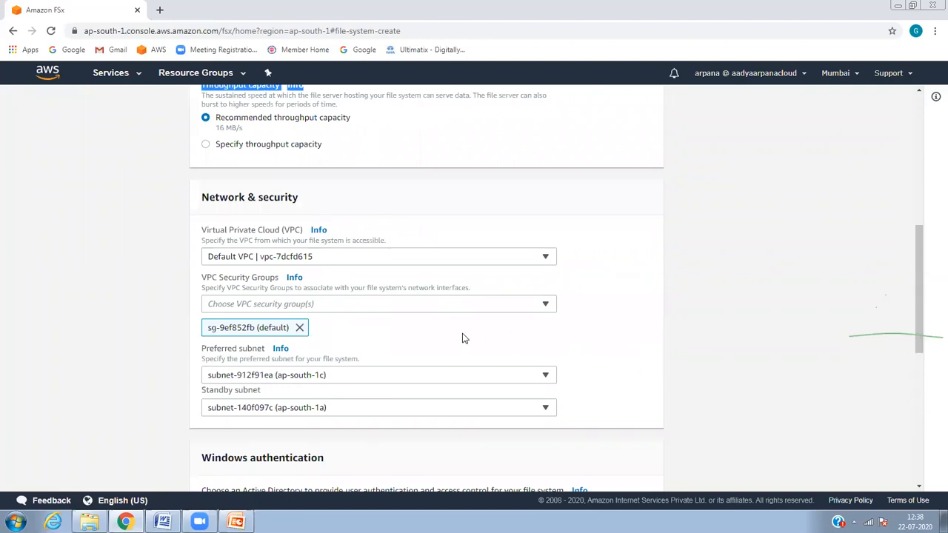
# Step: Add security group sg-0ccde3f69d78a97cd (d-9f67391a91_controllers) to the file system
pyautogui.click(448, 310)
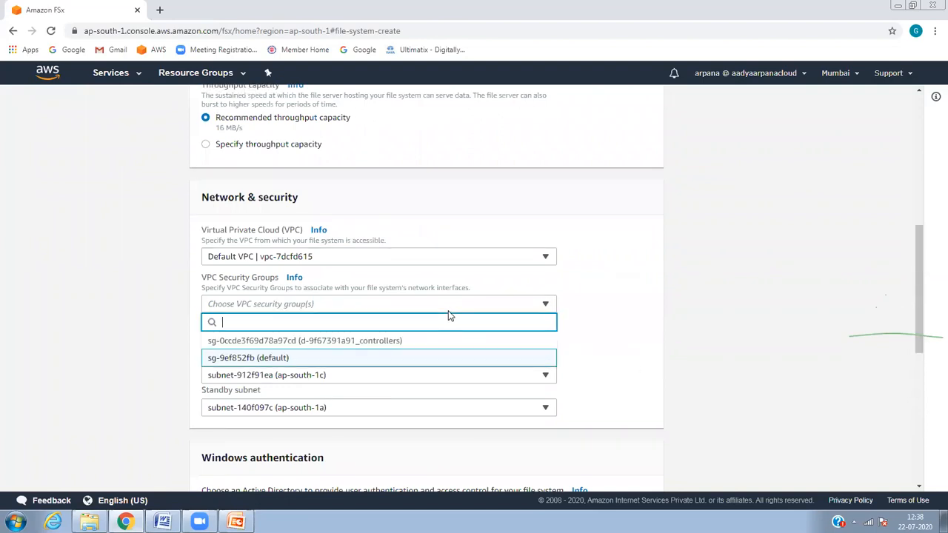
pyautogui.click(408, 343)
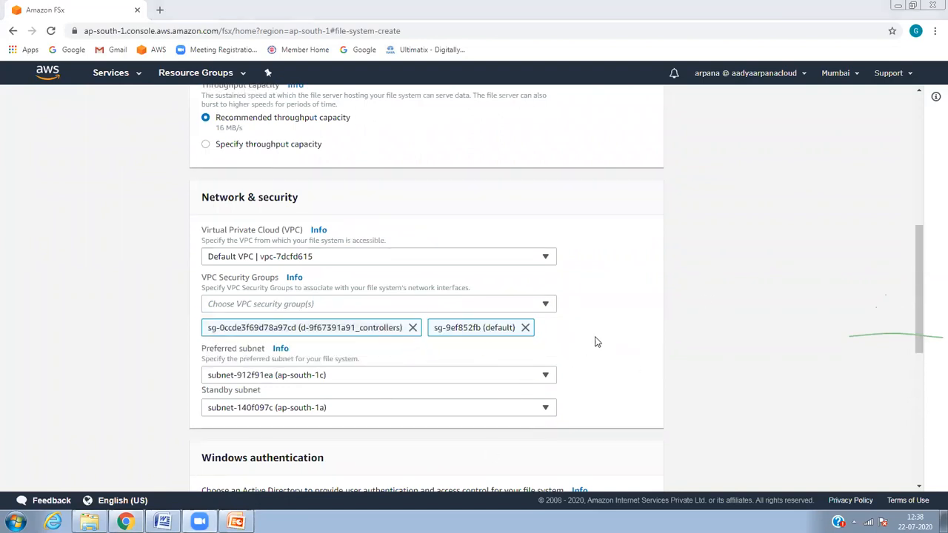
pyautogui.moveTo(921, 241); pyautogui.dragTo(921, 320)
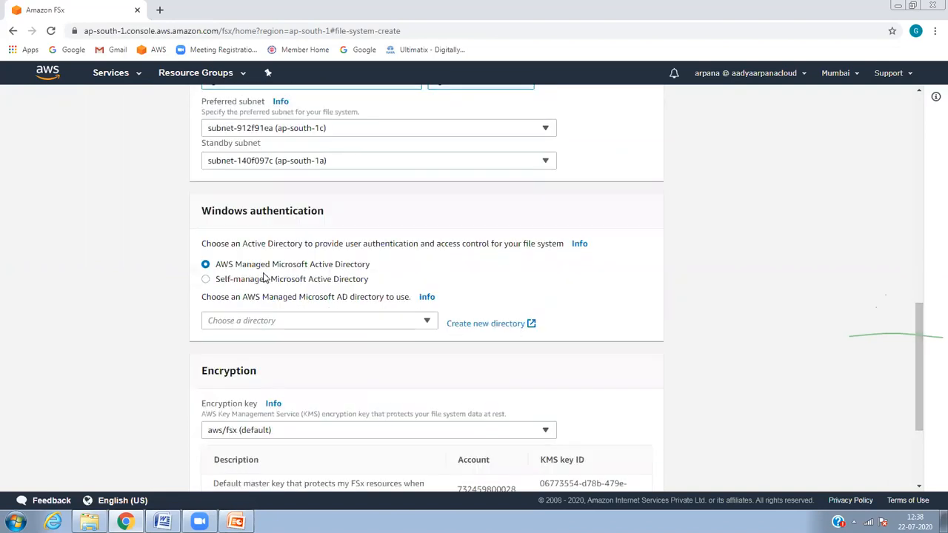
# Step: Choose the awsguru.com managed AD directory for Windows authentication
pyautogui.click(324, 327)
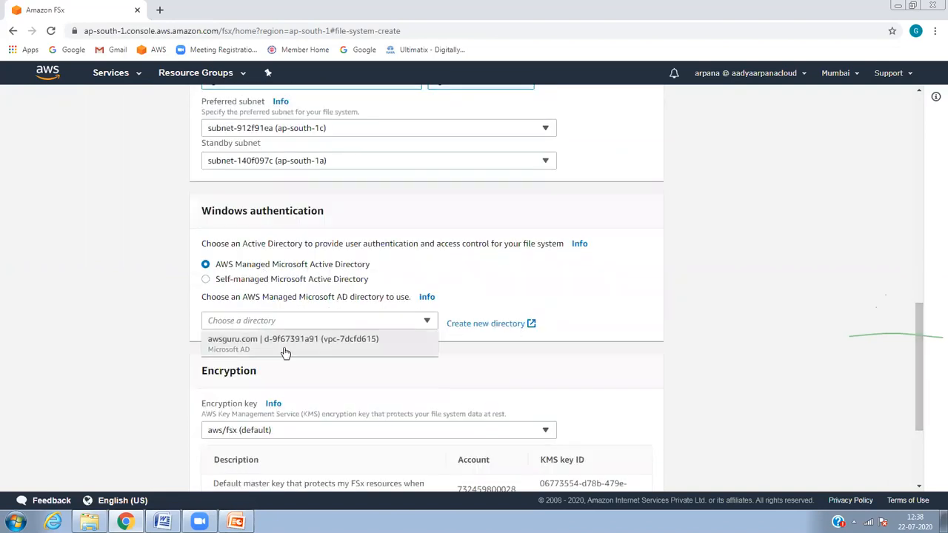
pyautogui.click(286, 351)
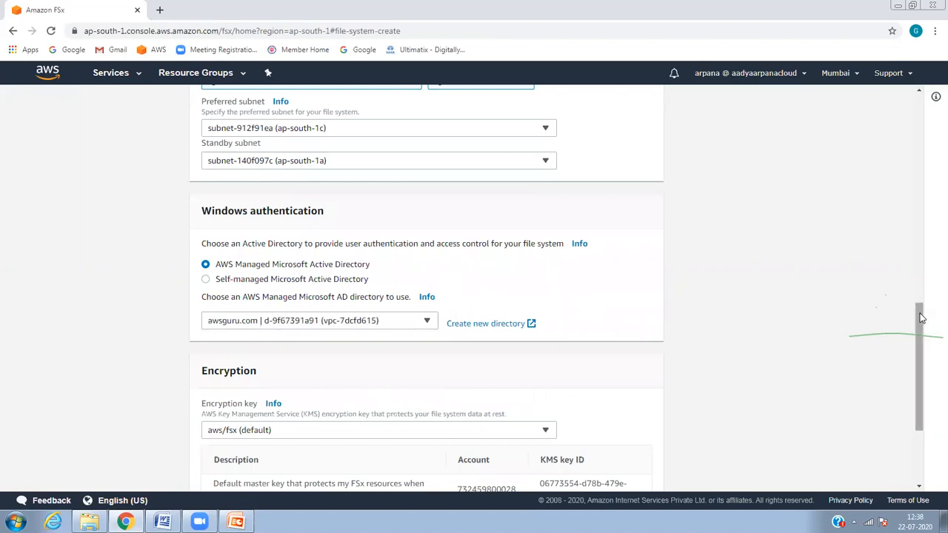
pyautogui.moveTo(922, 317); pyautogui.dragTo(923, 229)
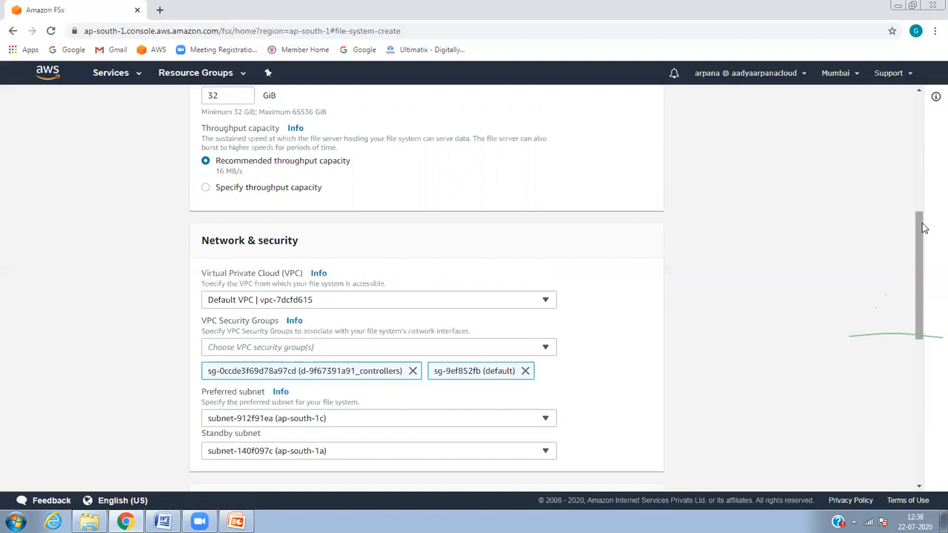
pyautogui.moveTo(924, 229); pyautogui.dragTo(919, 271)
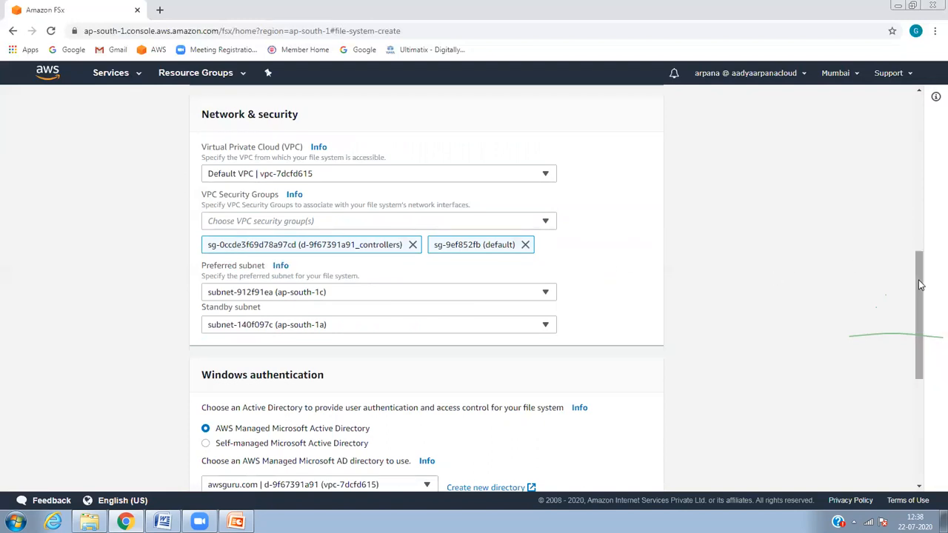
pyautogui.moveTo(921, 284); pyautogui.dragTo(923, 315)
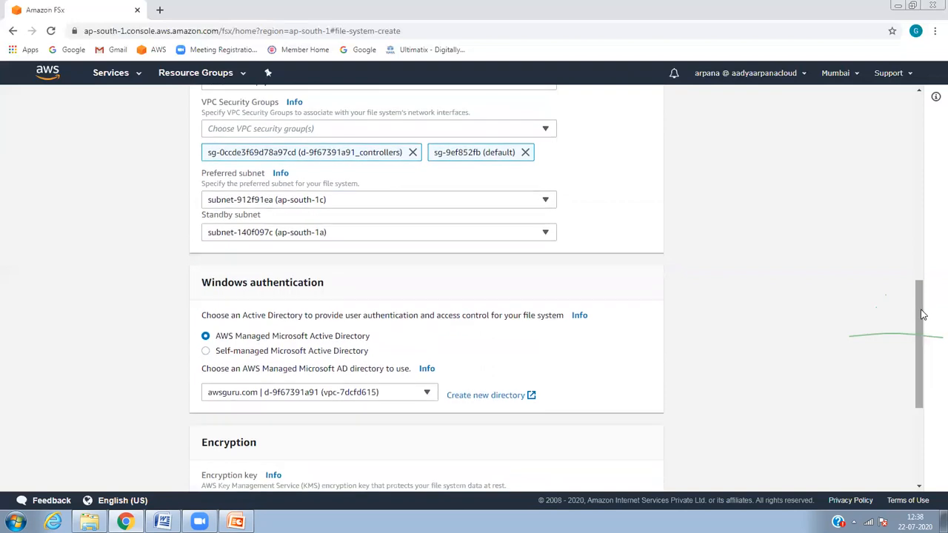
pyautogui.moveTo(923, 314); pyautogui.dragTo(918, 378)
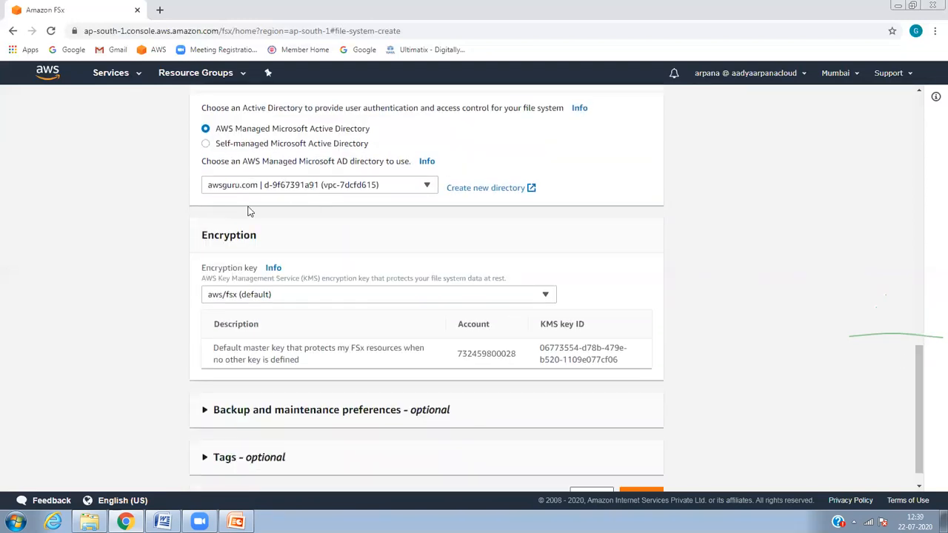
pyautogui.click(372, 183)
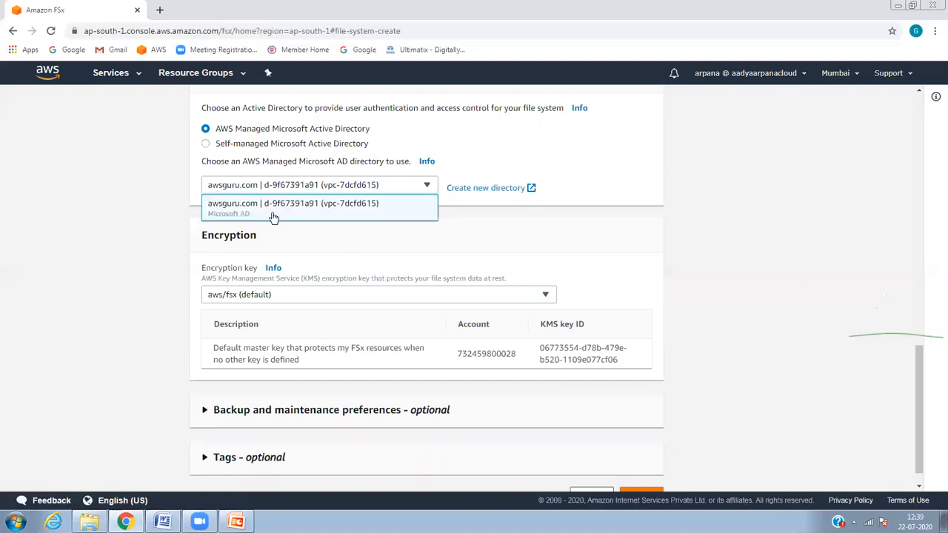
pyautogui.click(603, 213)
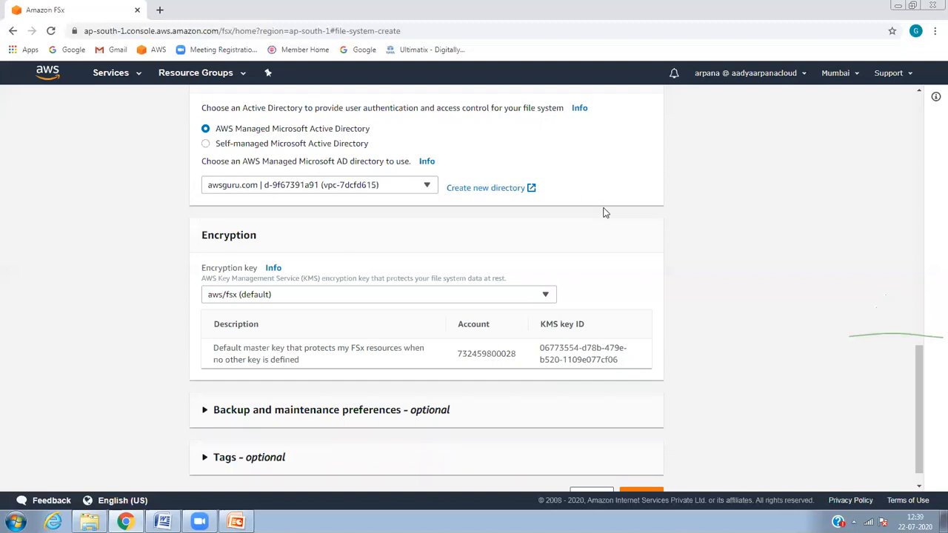
pyautogui.click(300, 296)
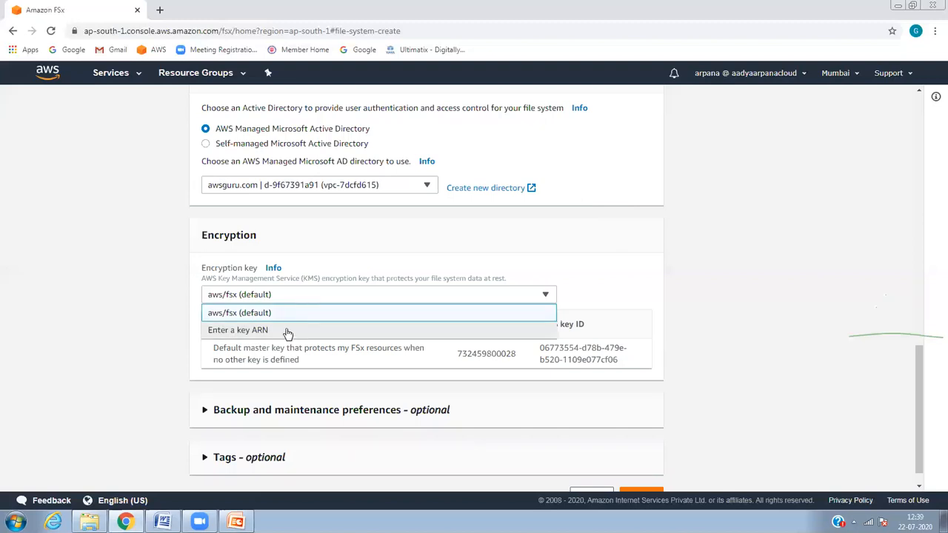
# Step: Try the Enter a key ARN option, then revert the encryption key to aws/fsx (default)
pyautogui.click(285, 331)
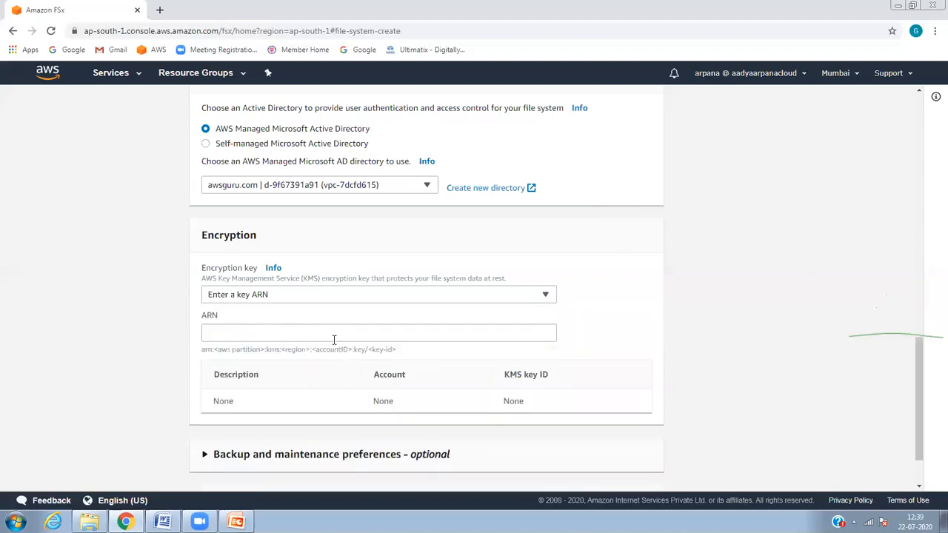
pyautogui.click(335, 293)
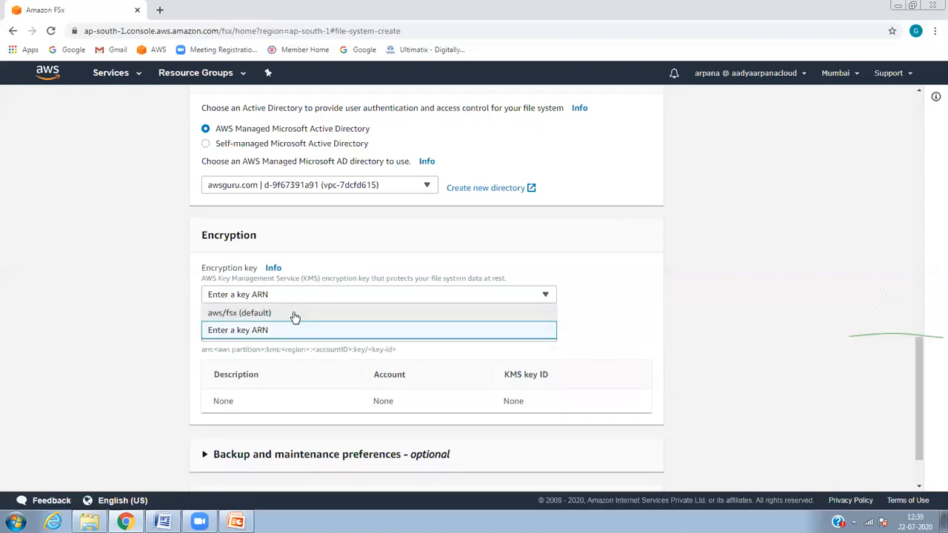
pyautogui.click(294, 314)
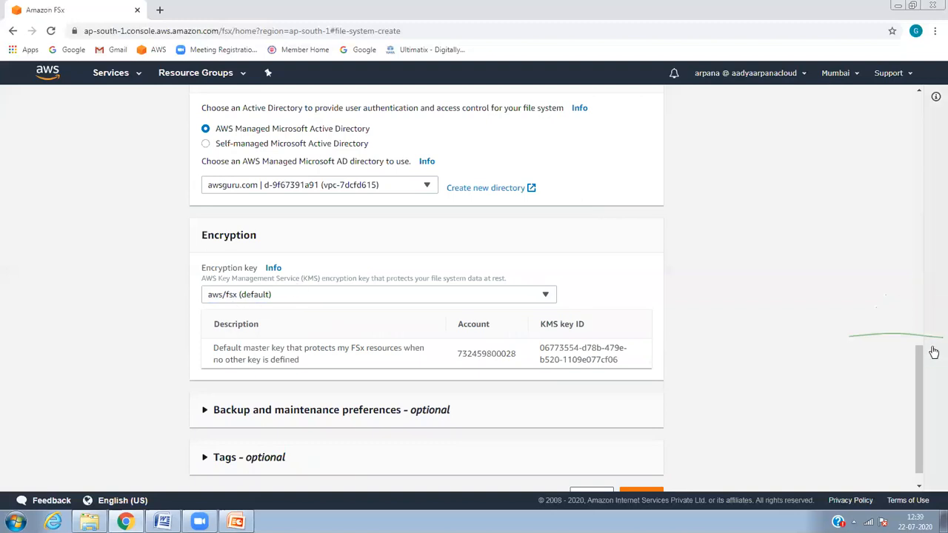
# Step: Expand Backup and maintenance preferences (daily backups, 7-day retention) and the Tags section
pyautogui.moveTo(930, 369); pyautogui.dragTo(926, 415)
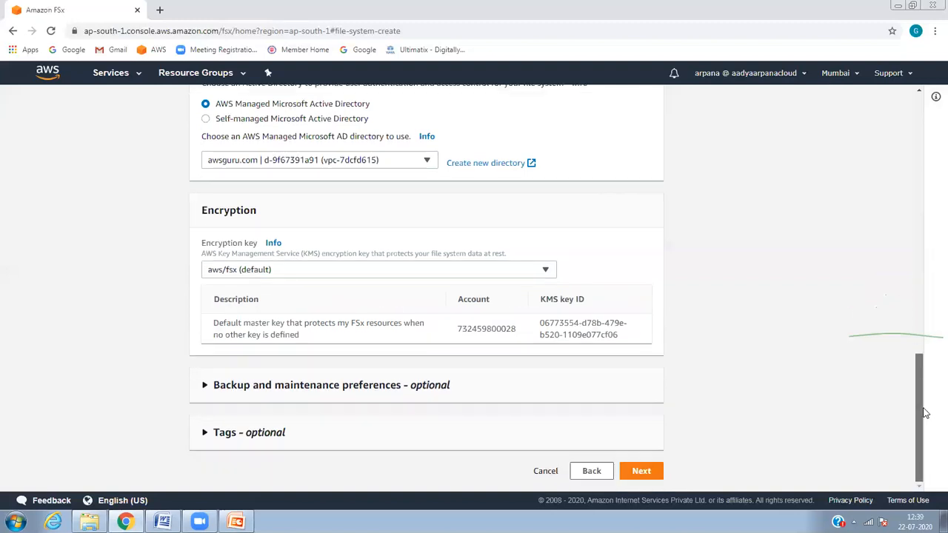
pyautogui.click(210, 392)
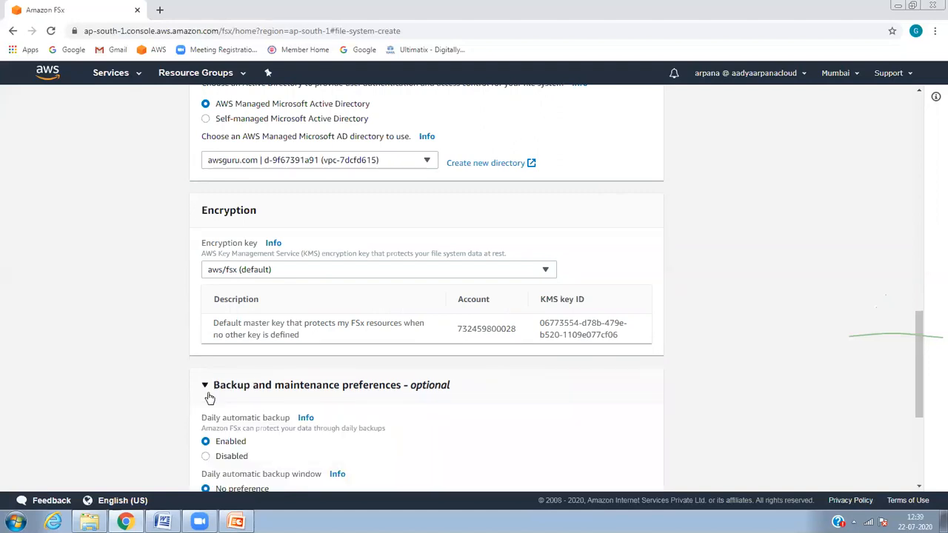
pyautogui.moveTo(923, 356); pyautogui.dragTo(924, 420)
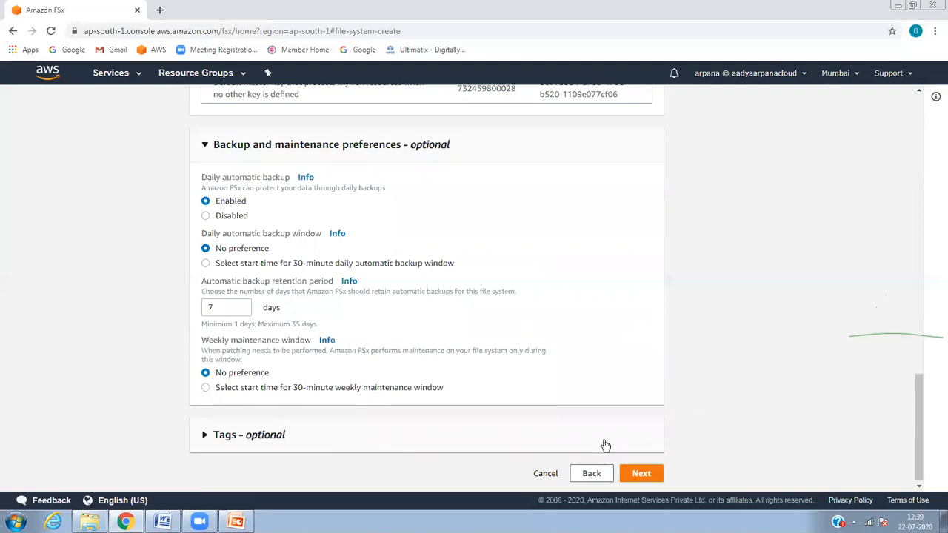
pyautogui.doubleClick(194, 438)
pyautogui.click(194, 438)
pyautogui.scroll(-2, 919, 402)
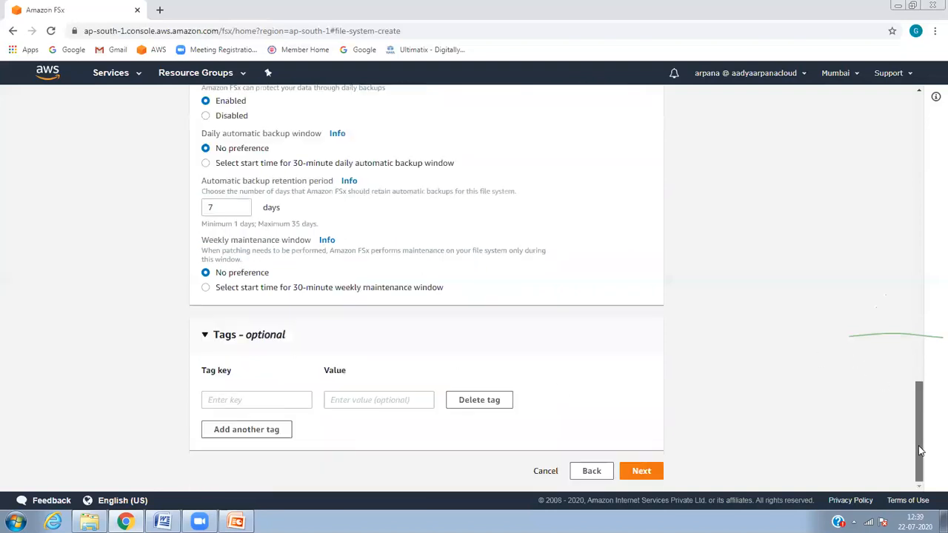
# Step: Review the myfsx settings and create the file system, now listed as Creating
pyautogui.click(642, 472)
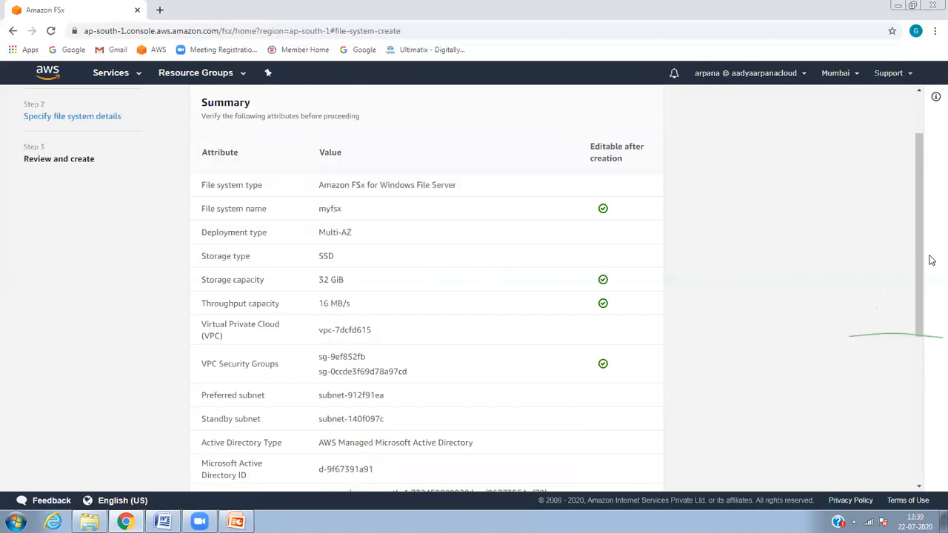
pyautogui.moveTo(919, 257); pyautogui.dragTo(920, 431)
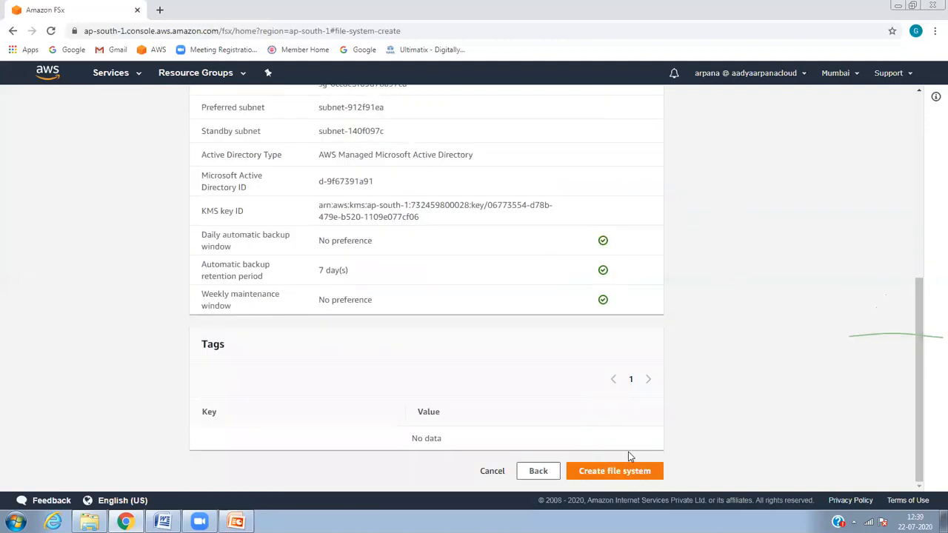
pyautogui.click(623, 472)
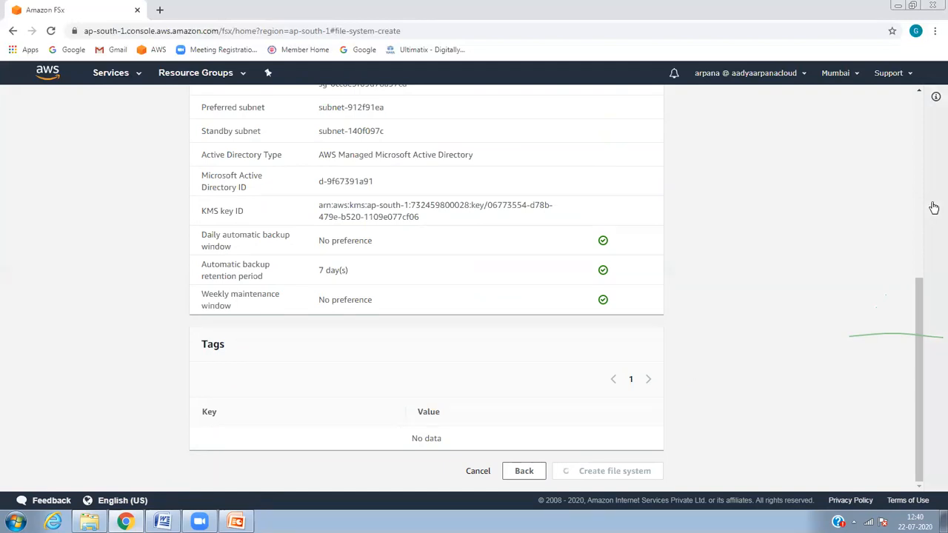
pyautogui.scroll(2, 918, 296)
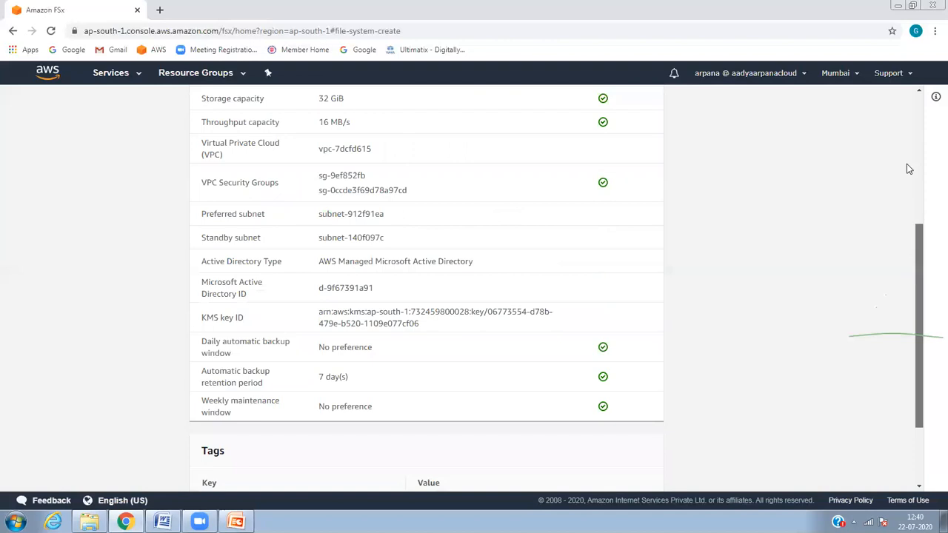
pyautogui.scroll(3, 905, 133)
pyautogui.scroll(-4, 908, 296)
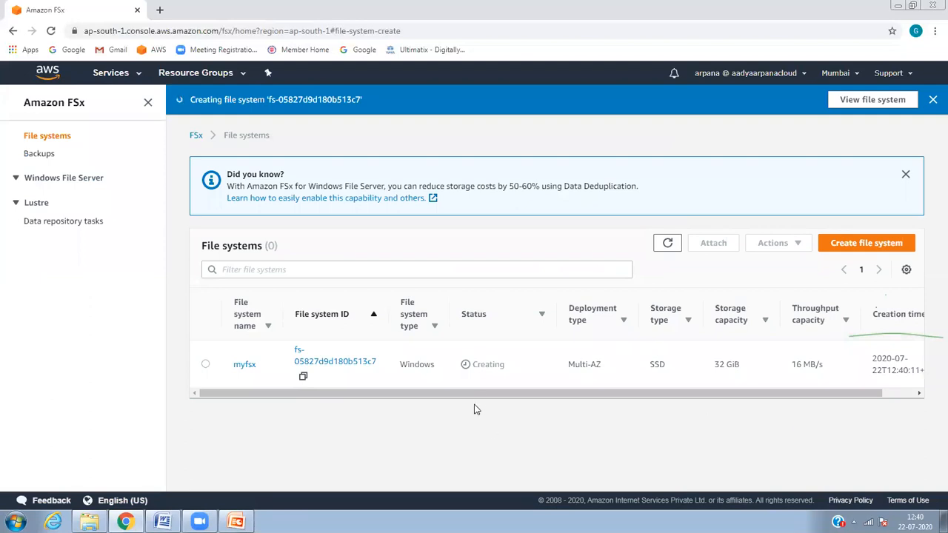
# Step: Open myfsx and check its Actions menu and Network & security details, noting the empty DNS name
pyautogui.click(246, 366)
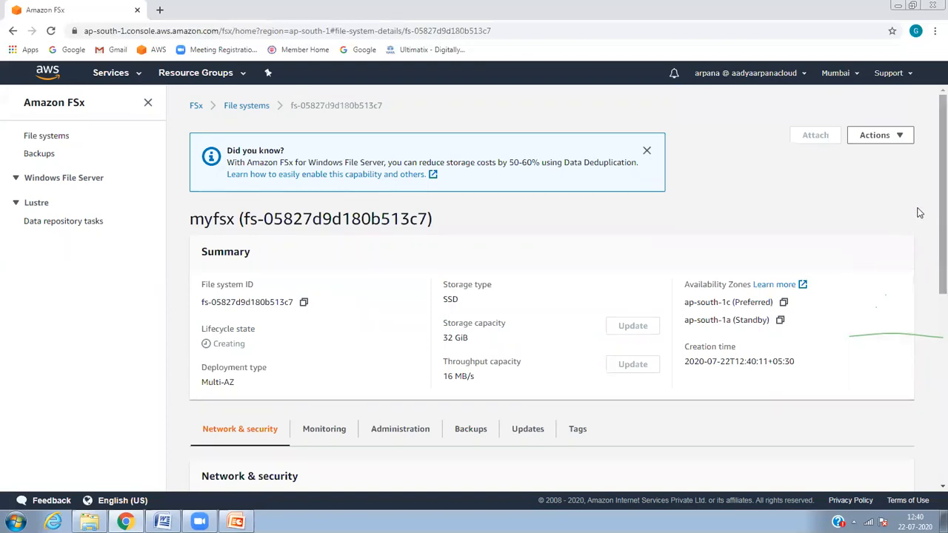
pyautogui.click(899, 136)
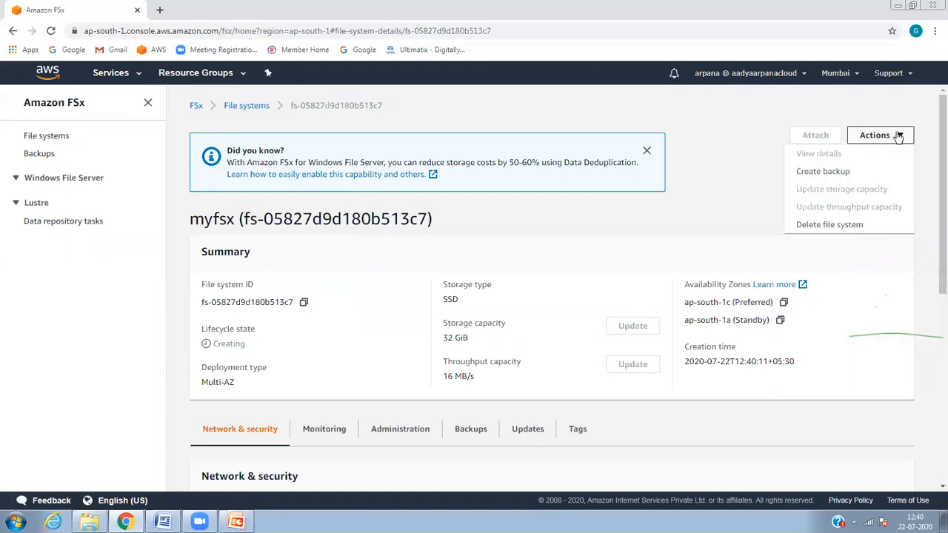
pyautogui.moveTo(932, 211); pyautogui.dragTo(932, 341)
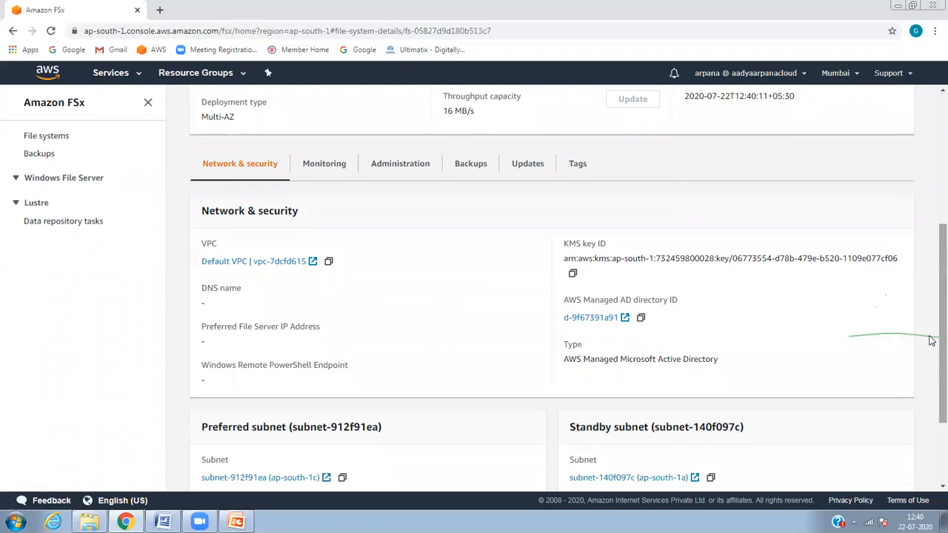
pyautogui.moveTo(932, 337); pyautogui.dragTo(932, 392)
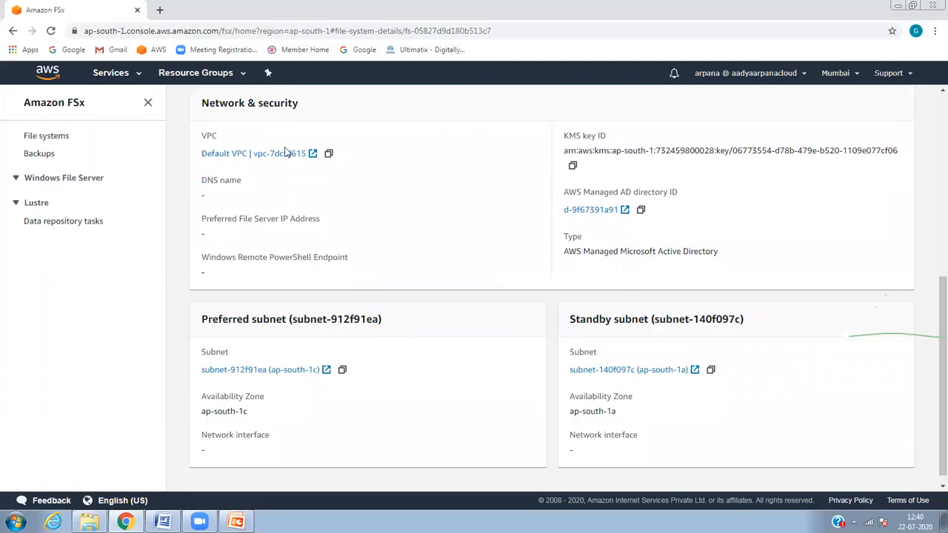
pyautogui.tripleClick(214, 182)
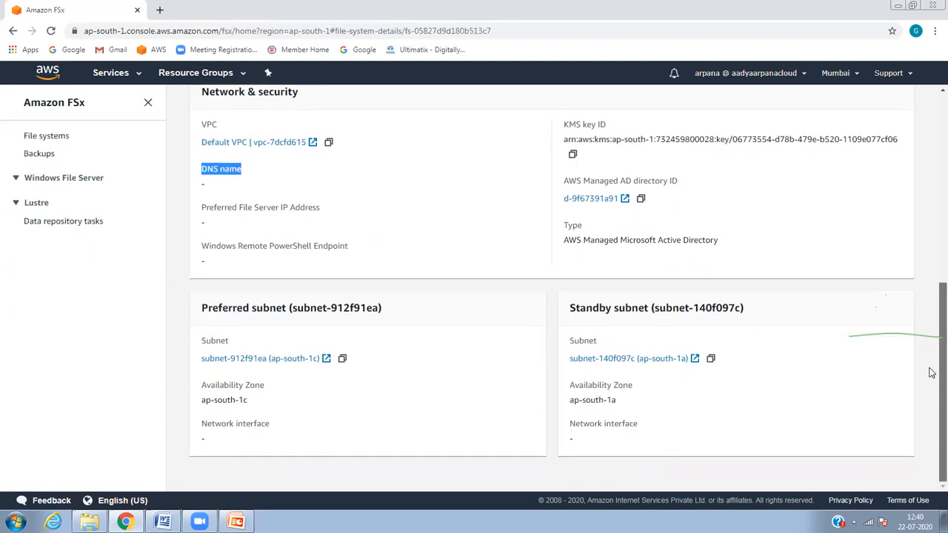
# Step: View the FSx Backups list, then switch to the EC2 console
pyautogui.scroll(2, 932, 326)
pyautogui.scroll(1, 932, 278)
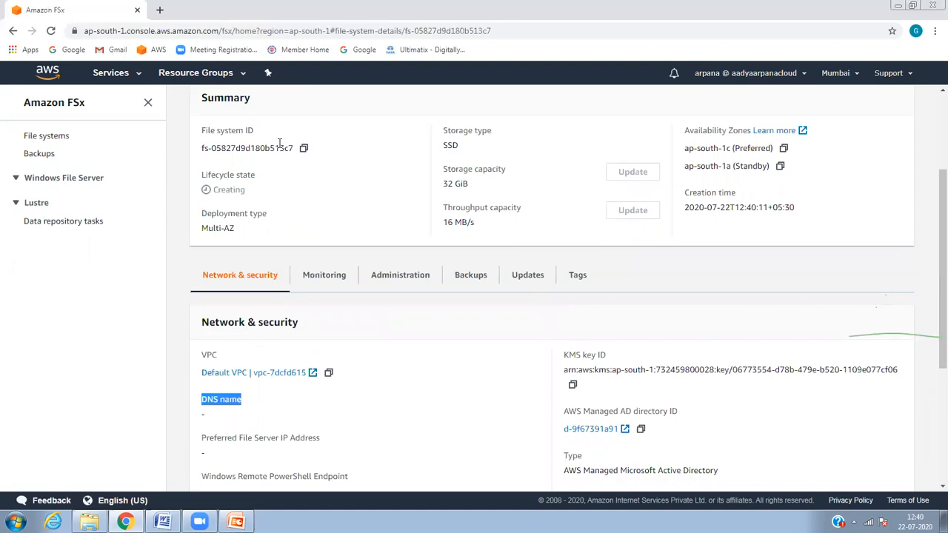
pyautogui.click(41, 155)
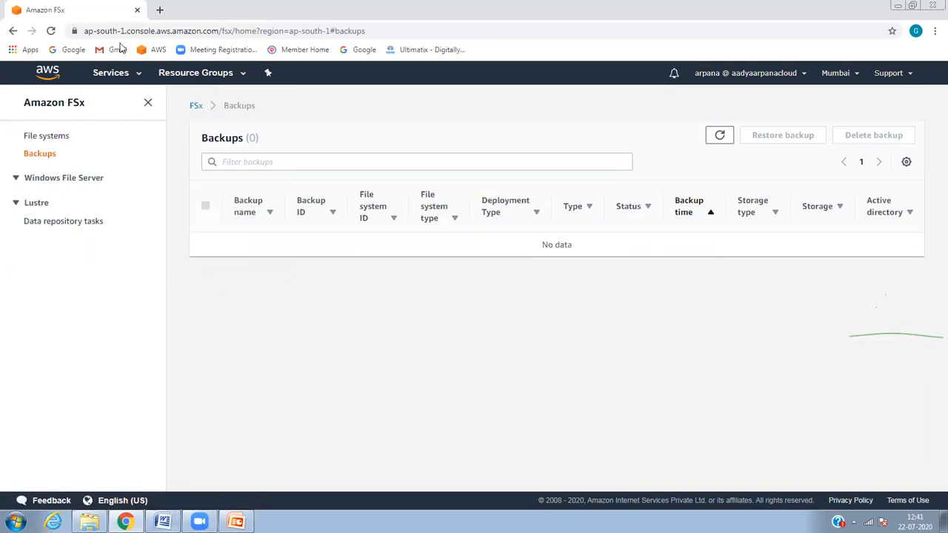
pyautogui.click(131, 74)
pyautogui.click(186, 167)
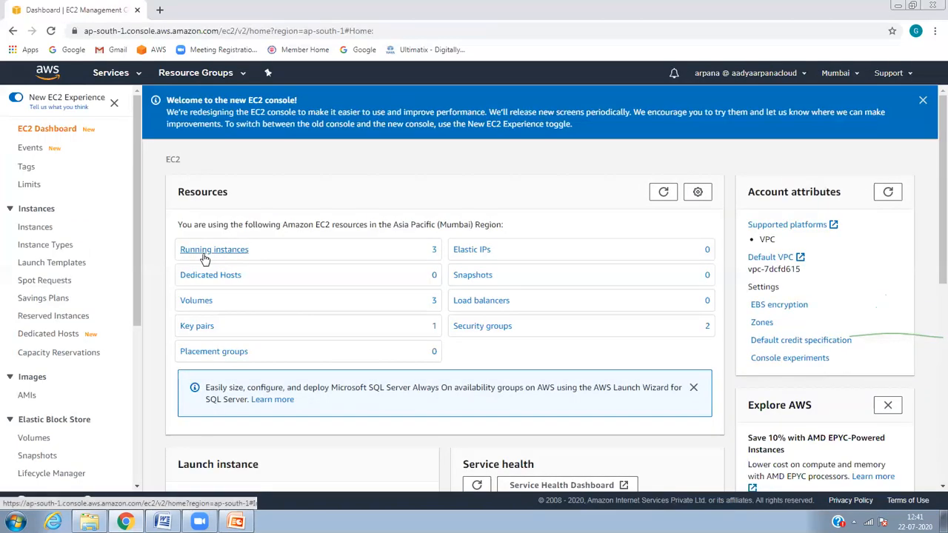
# Step: List all running instances and name the second, unnamed instance User 2
pyautogui.click(205, 257)
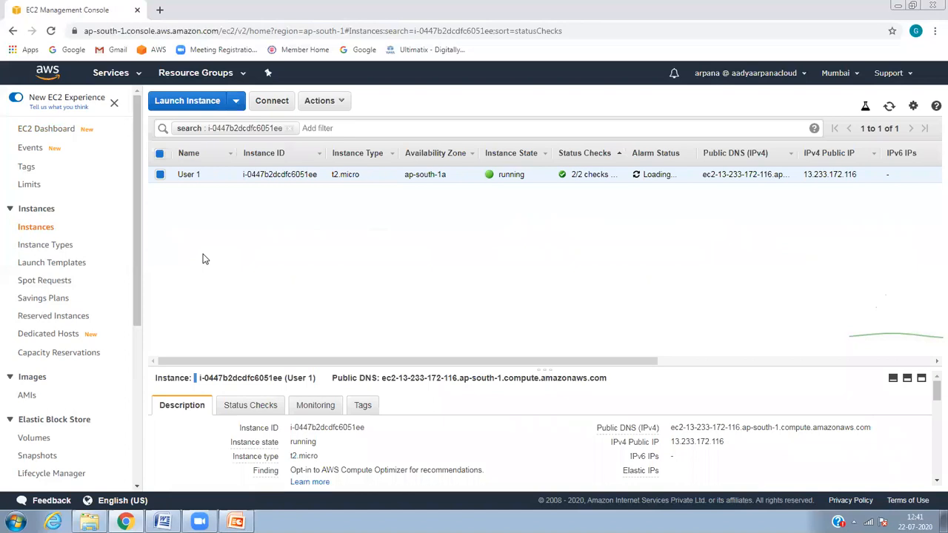
pyautogui.click(290, 128)
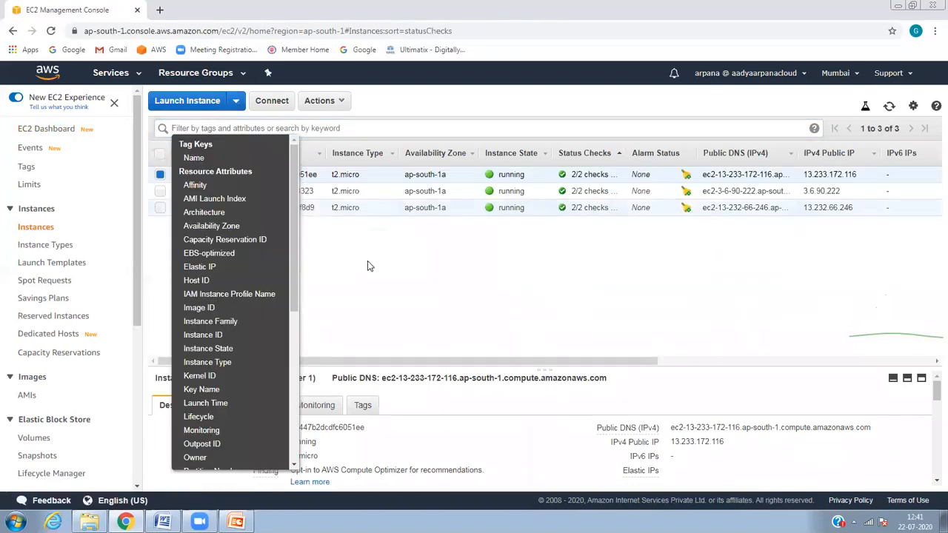
pyautogui.click(366, 261)
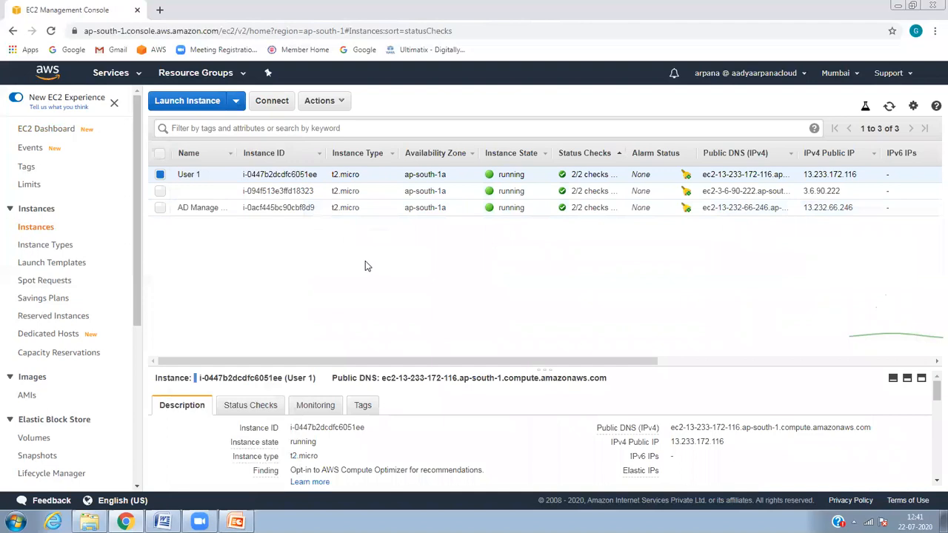
pyautogui.click(197, 191)
pyautogui.click(225, 191)
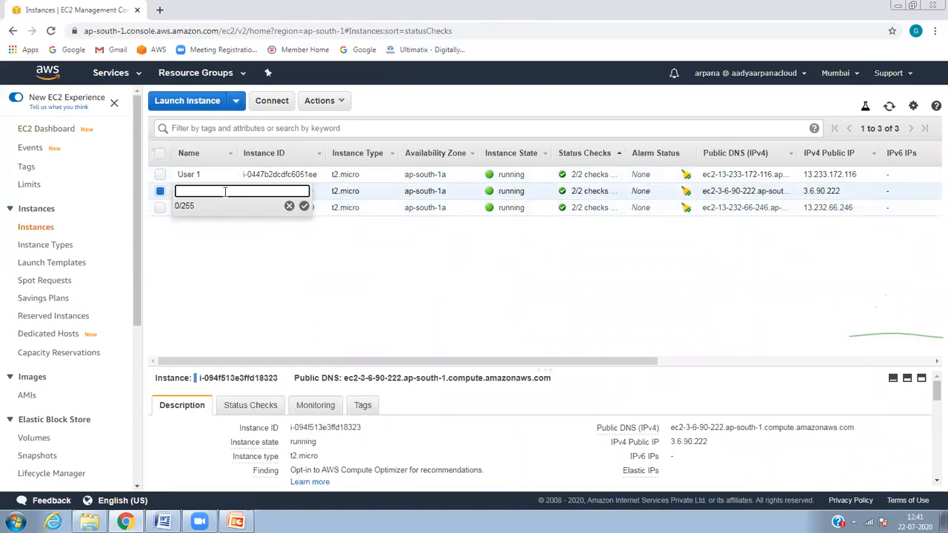
pyautogui.write('User 2')
pyautogui.press('Return')
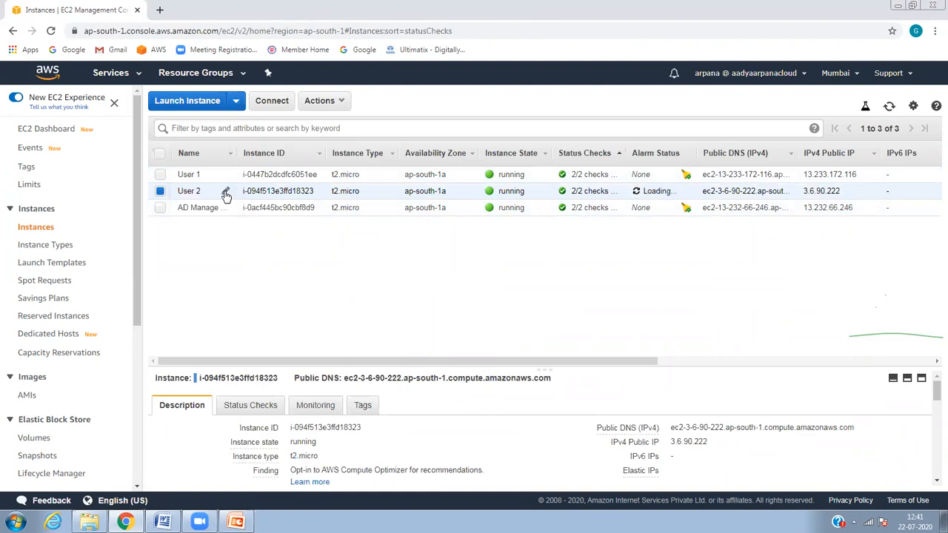
# Step: Copy the AD Manage Server's IPv4 public IP and go to the Security Groups list
pyautogui.click(236, 212)
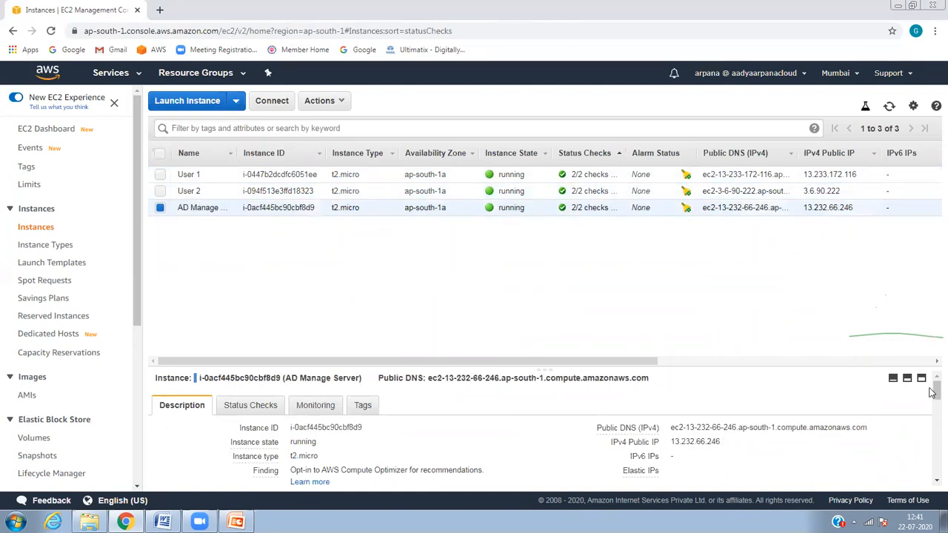
pyautogui.scroll(-1, 931, 392)
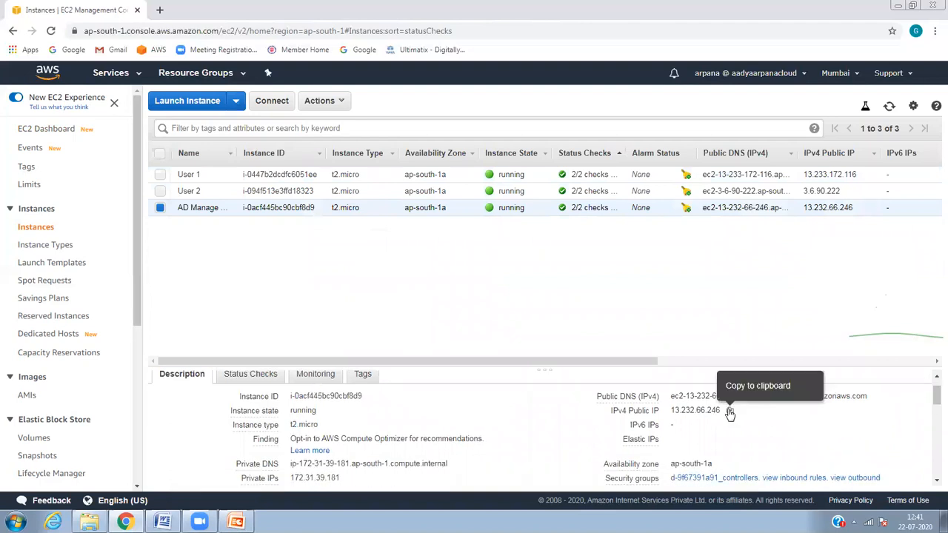
pyautogui.click(730, 414)
pyautogui.click(15, 522)
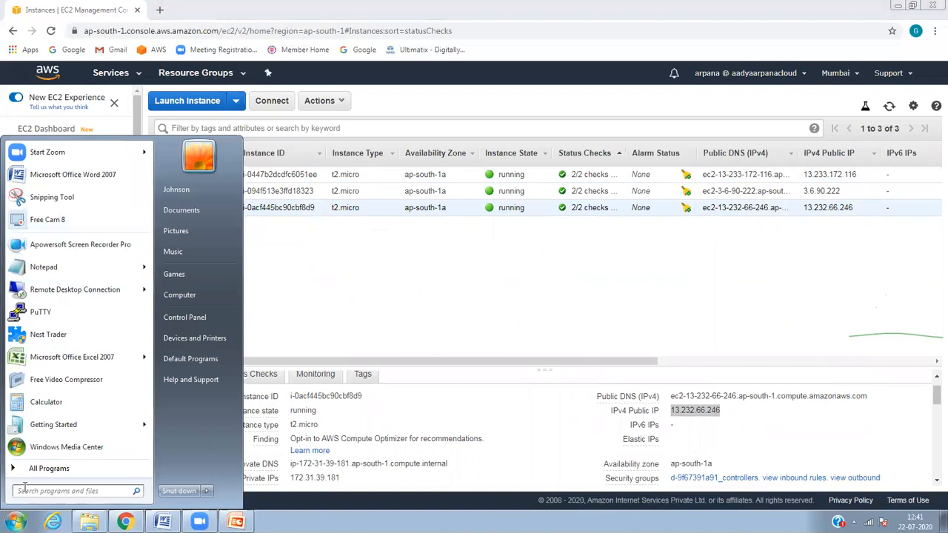
pyautogui.click(580, 252)
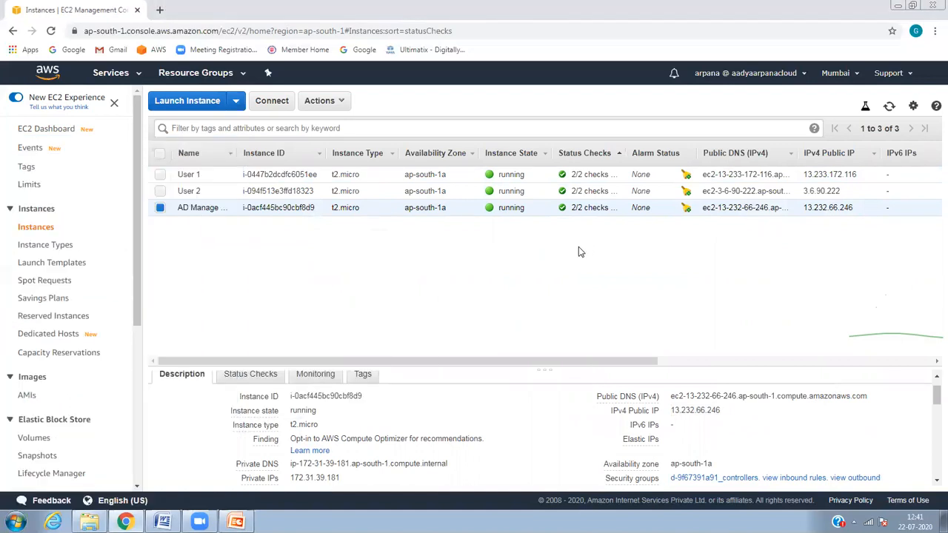
pyautogui.moveTo(140, 321); pyautogui.dragTo(141, 423)
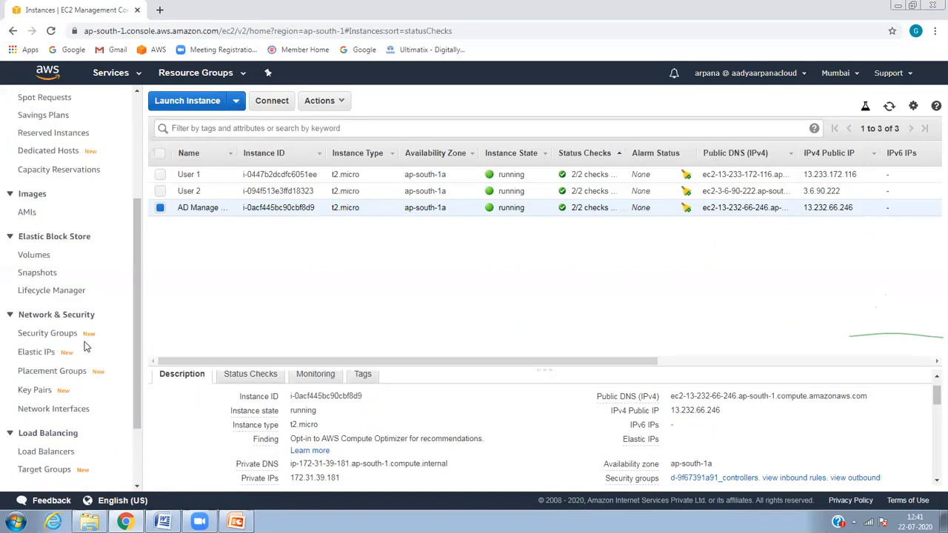
pyautogui.click(62, 335)
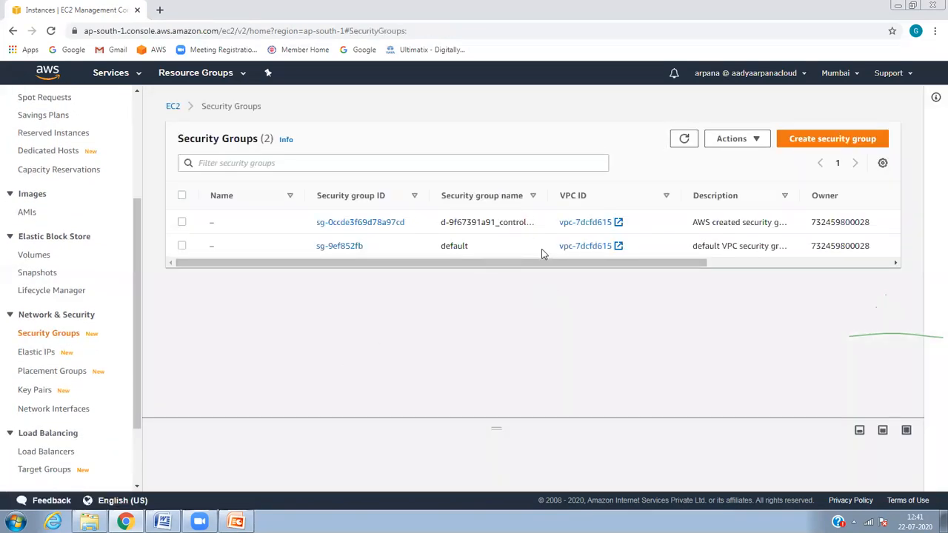
# Step: In default group sg-9ef852fb, restrict the MSSQL 1433 and RDP 3389 inbound rules to My IP
pyautogui.click(324, 249)
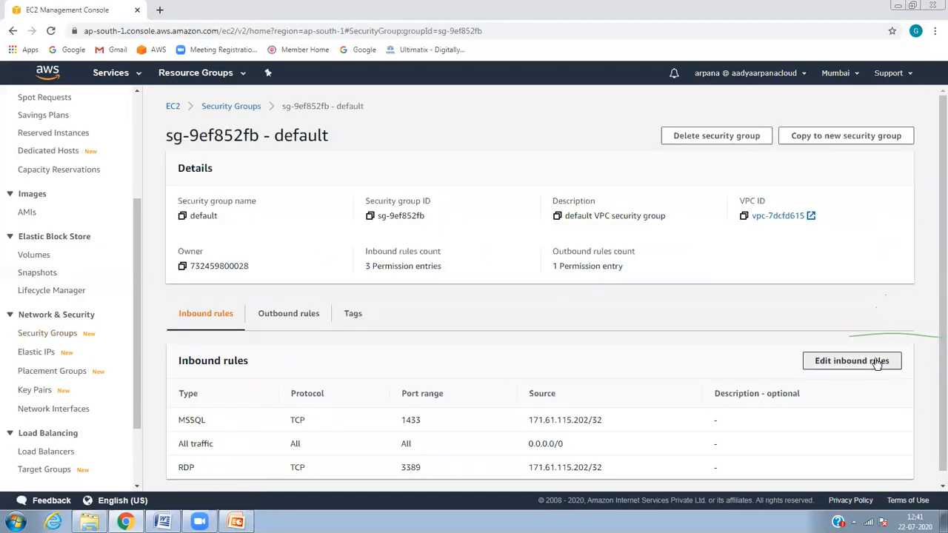
pyautogui.click(878, 362)
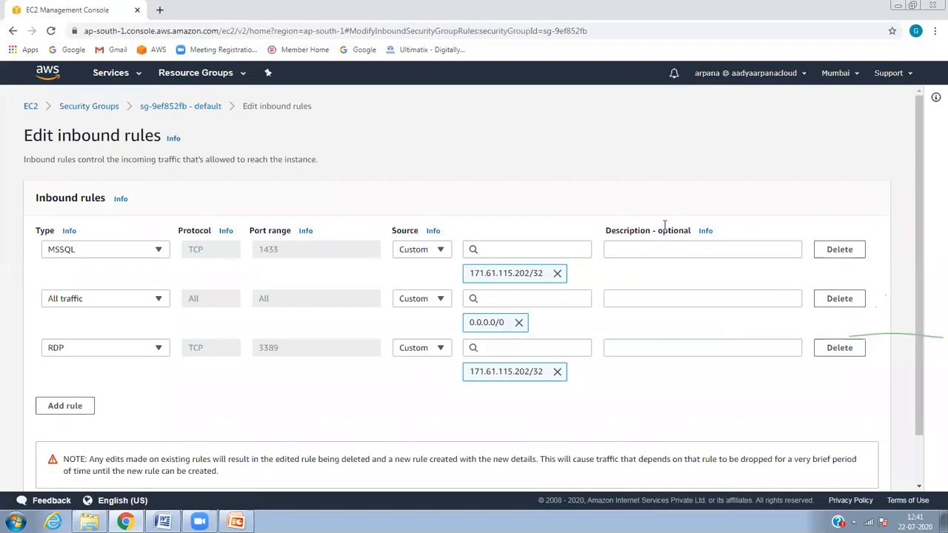
pyautogui.click(442, 252)
pyautogui.click(415, 302)
pyautogui.click(419, 301)
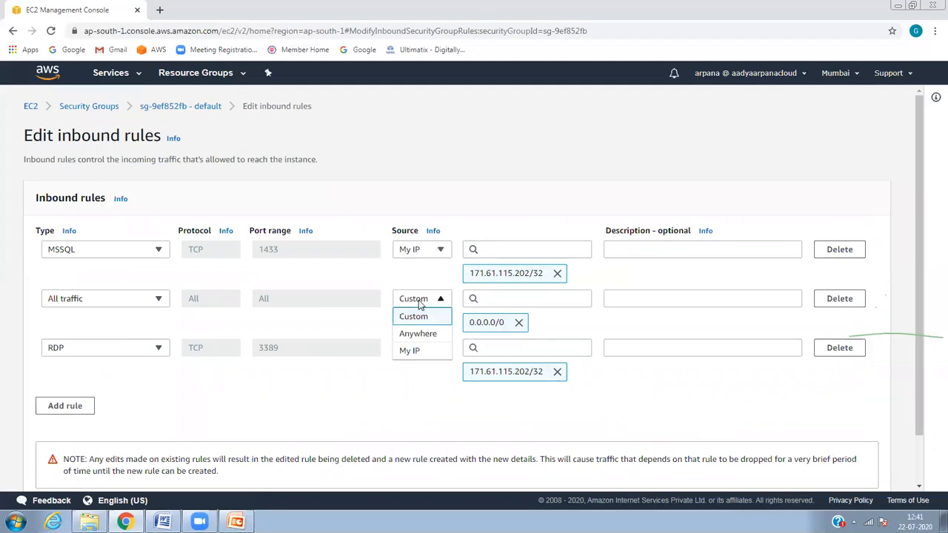
pyautogui.click(420, 318)
pyautogui.click(419, 324)
pyautogui.click(419, 373)
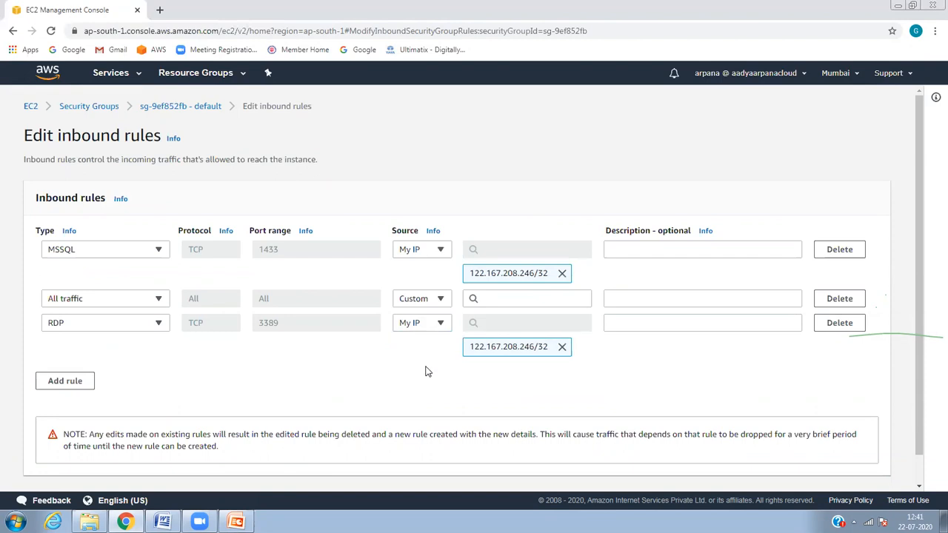
pyautogui.scroll(-2, 920, 392)
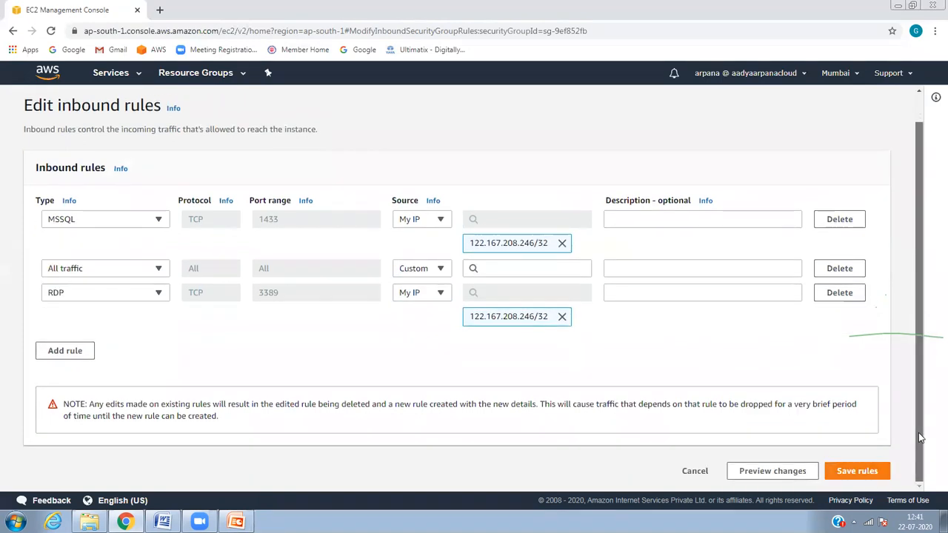
pyautogui.click(860, 471)
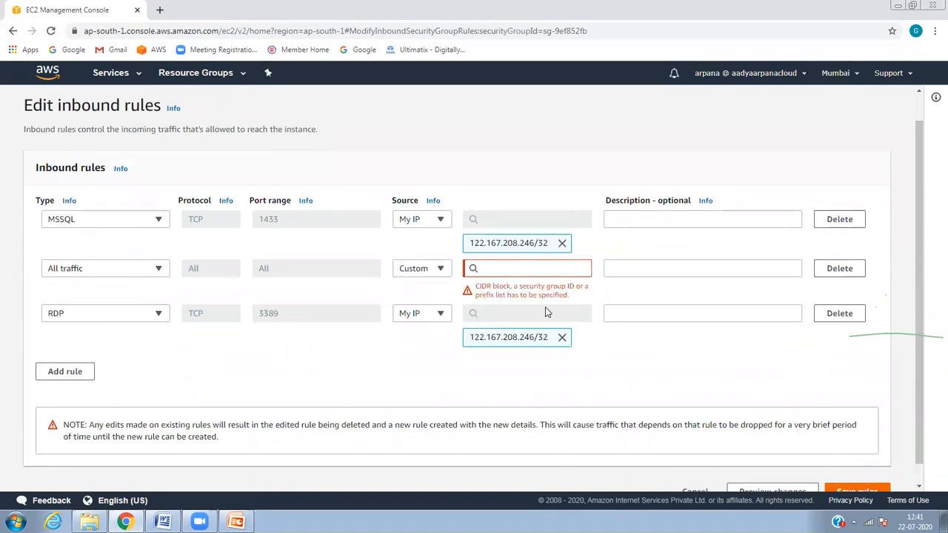
# Step: Set the All traffic rule's source to 0.0.0.0/0 and save the inbound rules
pyautogui.click(445, 277)
pyautogui.click(440, 283)
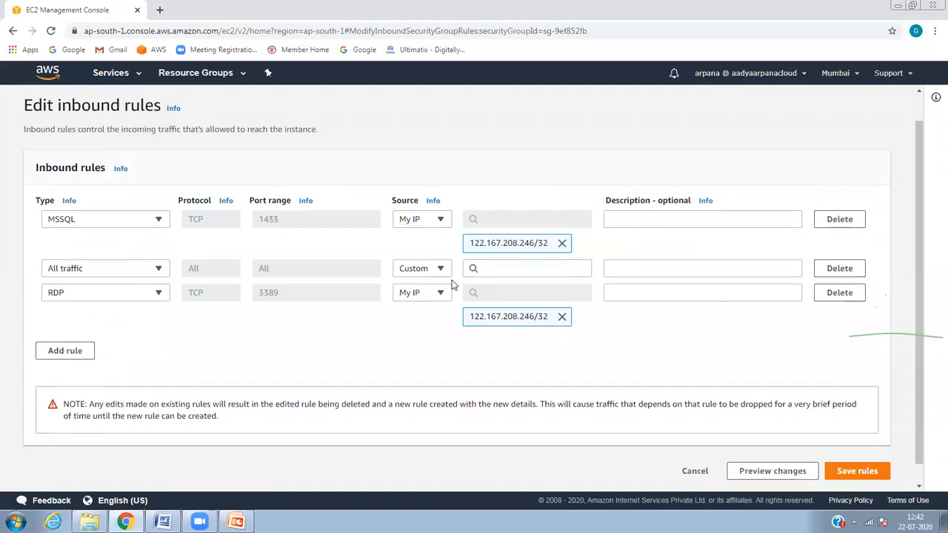
pyautogui.click(563, 270)
pyautogui.click(519, 311)
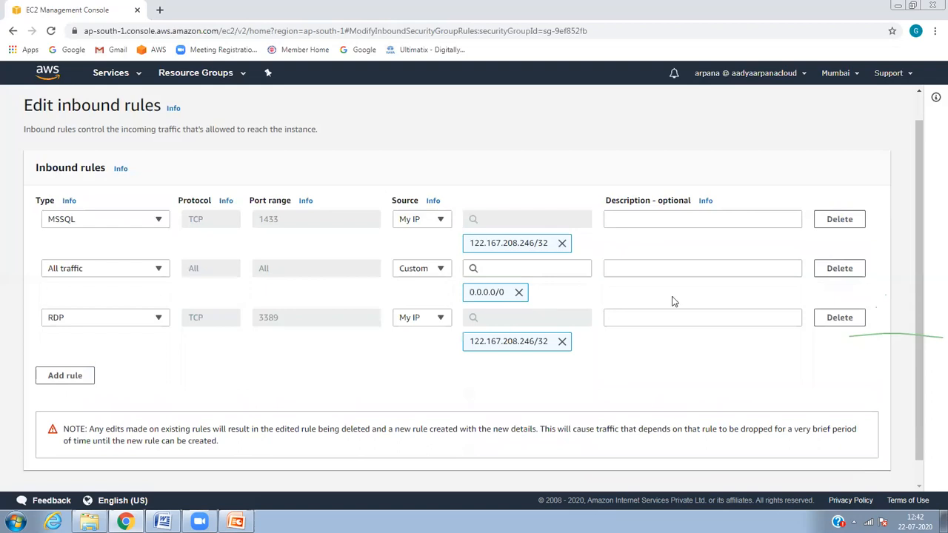
pyautogui.scroll(-2, 921, 444)
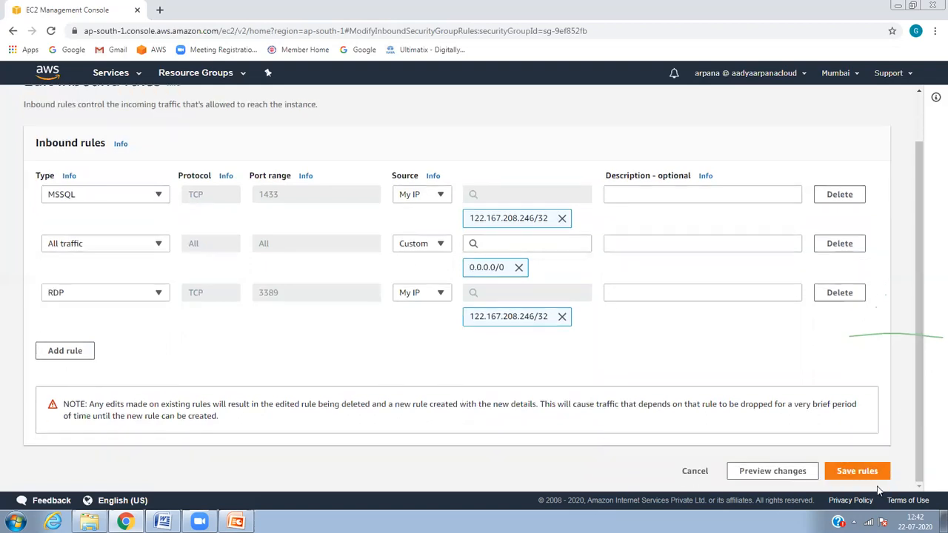
pyautogui.click(866, 476)
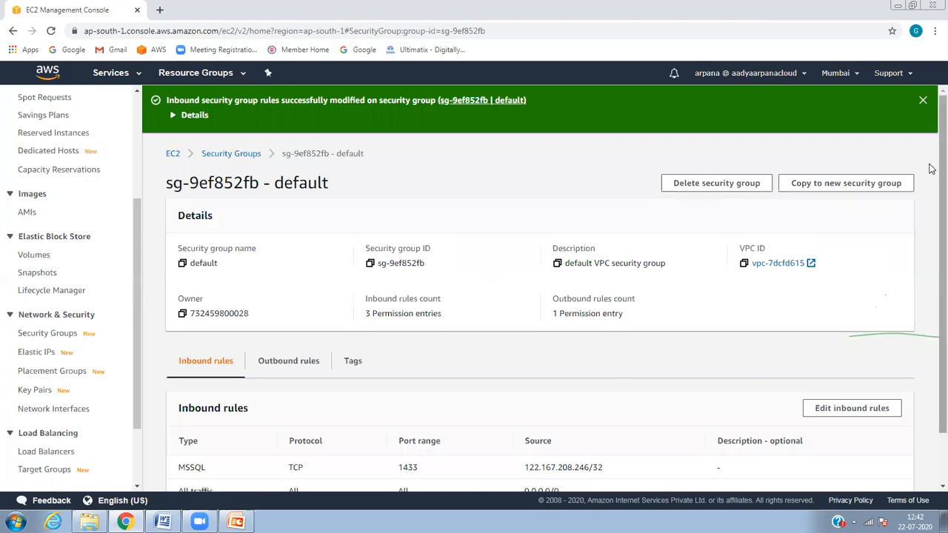
pyautogui.scroll(-1, 931, 170)
pyautogui.scroll(1, 619, 87)
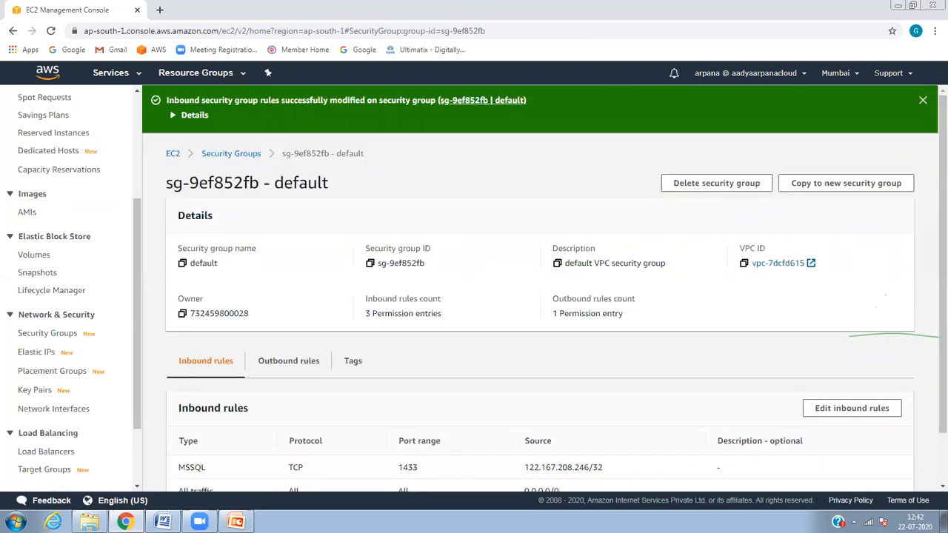
pyautogui.click(15, 522)
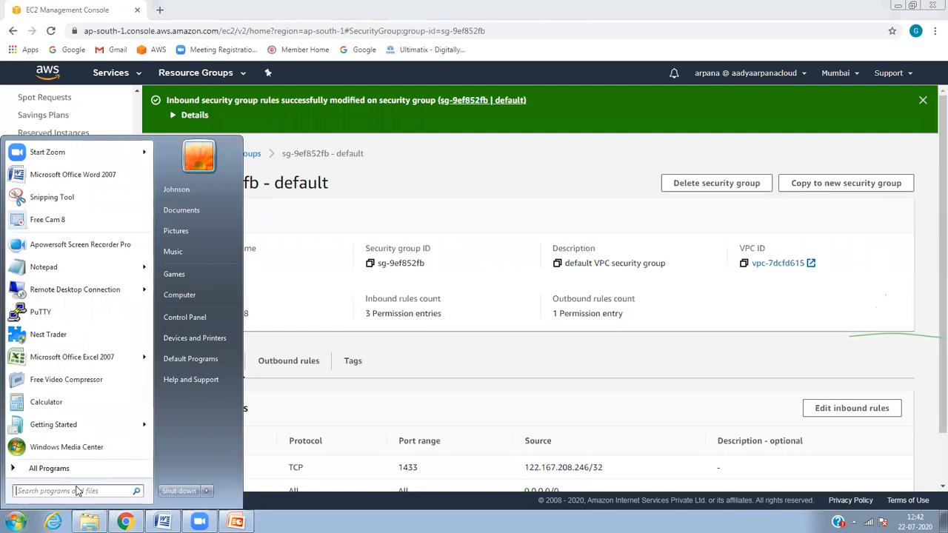
# Step: Launch mstsc and connect to 13.232.66.246, reaching the Administrator credentials prompt
pyautogui.write('mstsc')
pyautogui.press('Return')
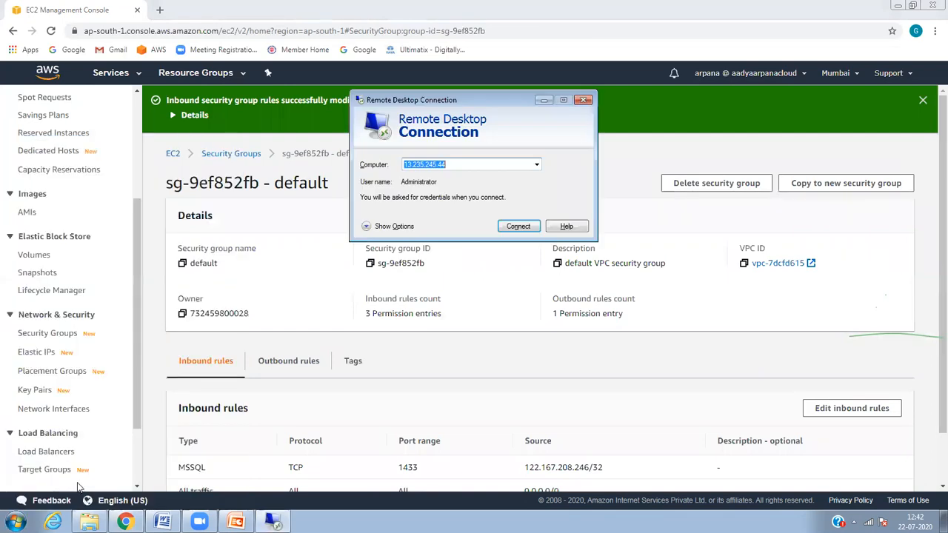
pyautogui.write('13.232.66.246')
pyautogui.press('Return')
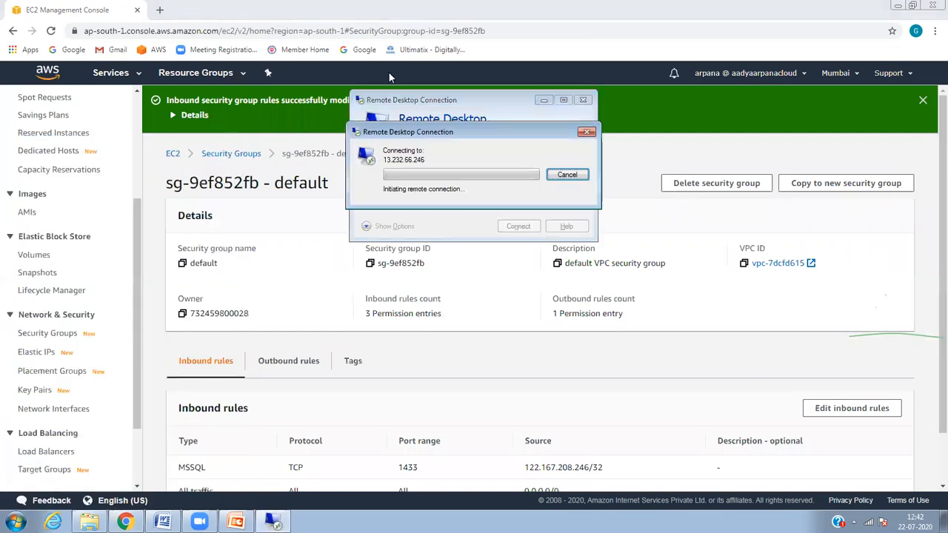
pyautogui.click(460, 146)
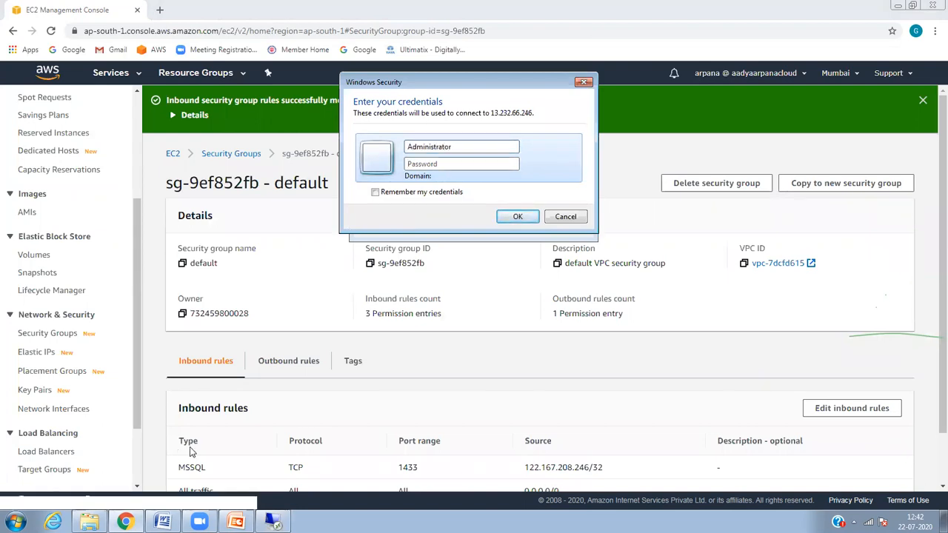
# Step: Open Get Windows Password for the AD Manage Server instance among EC2 running instances
pyautogui.click(274, 522)
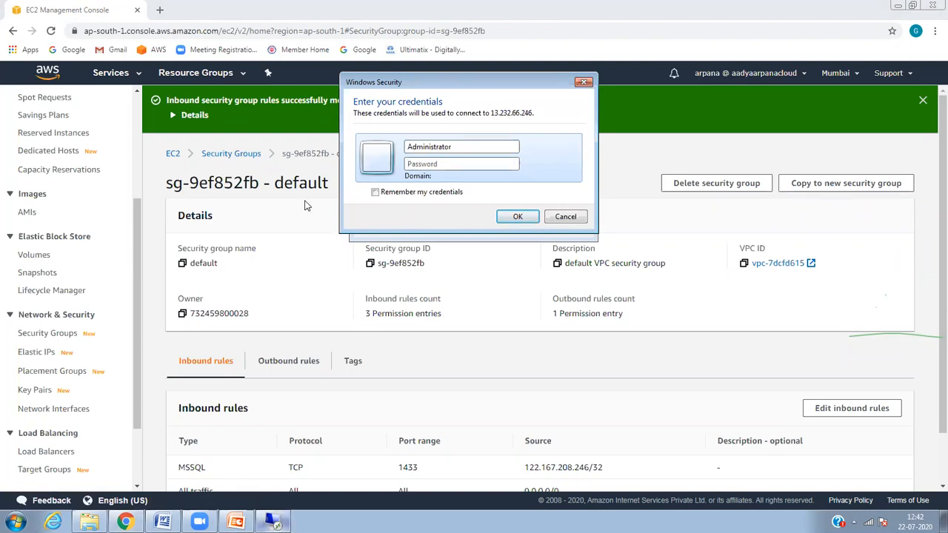
pyautogui.click(124, 77)
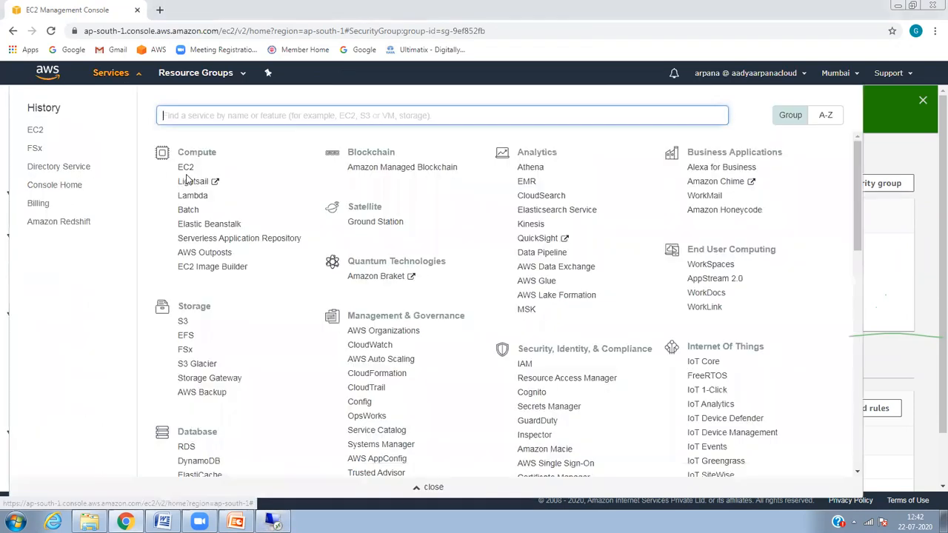
pyautogui.click(190, 172)
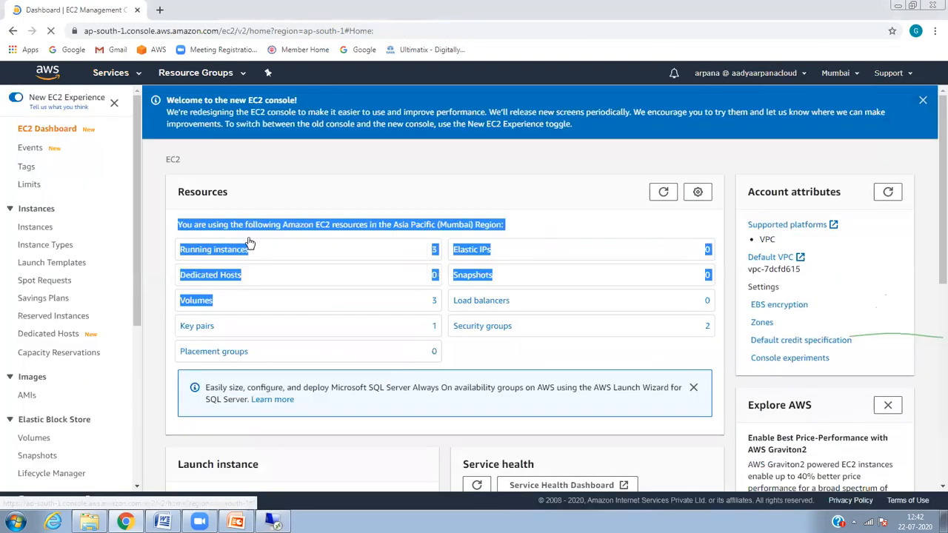
pyautogui.click(247, 252)
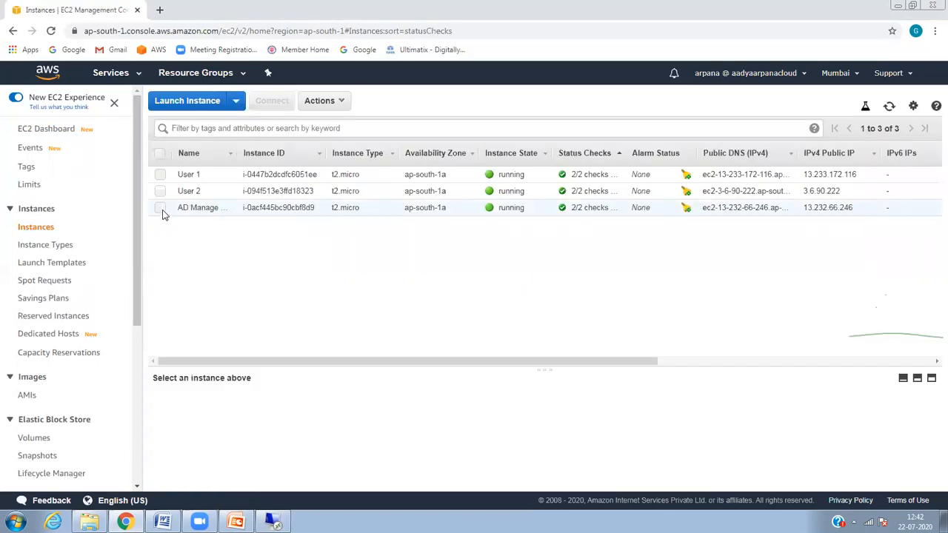
pyautogui.click(161, 209)
pyautogui.click(324, 101)
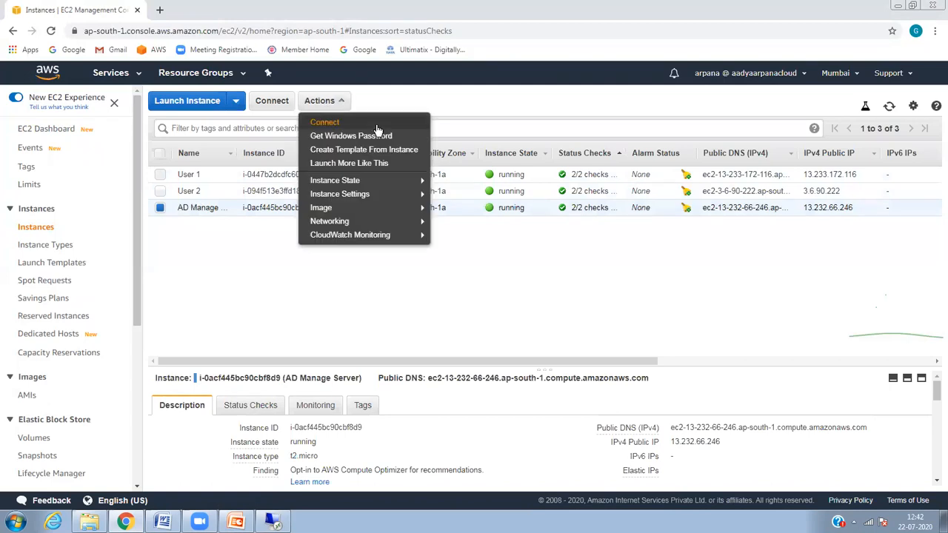
pyautogui.click(368, 137)
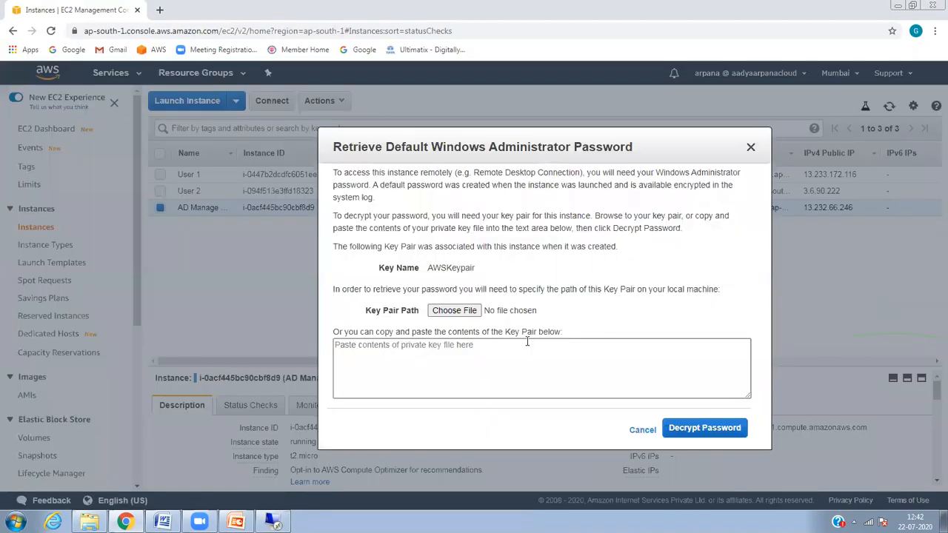
# Step: Decrypt the Administrator password with AWSKeypair.pem from Downloads, copy it and submit it to the Remote Desktop login
pyautogui.click(454, 310)
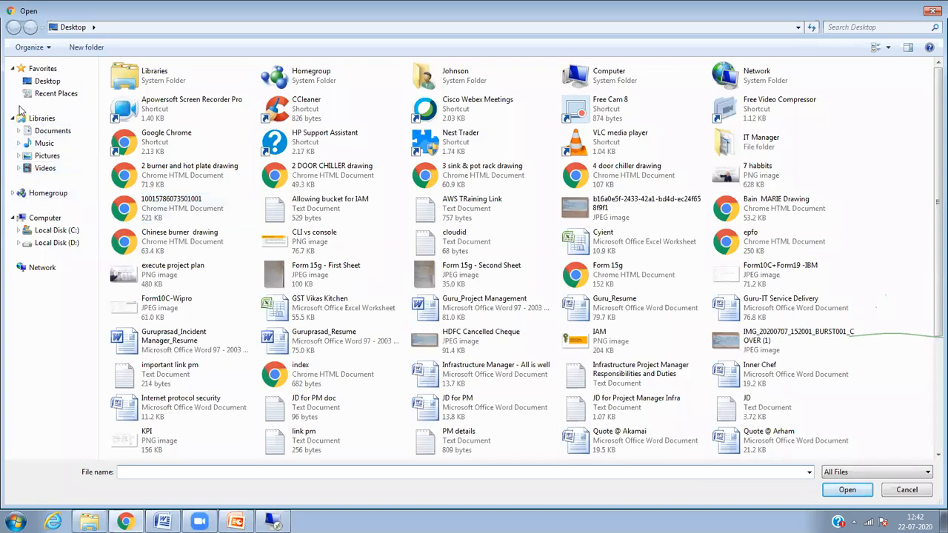
pyautogui.click(19, 131)
pyautogui.click(58, 168)
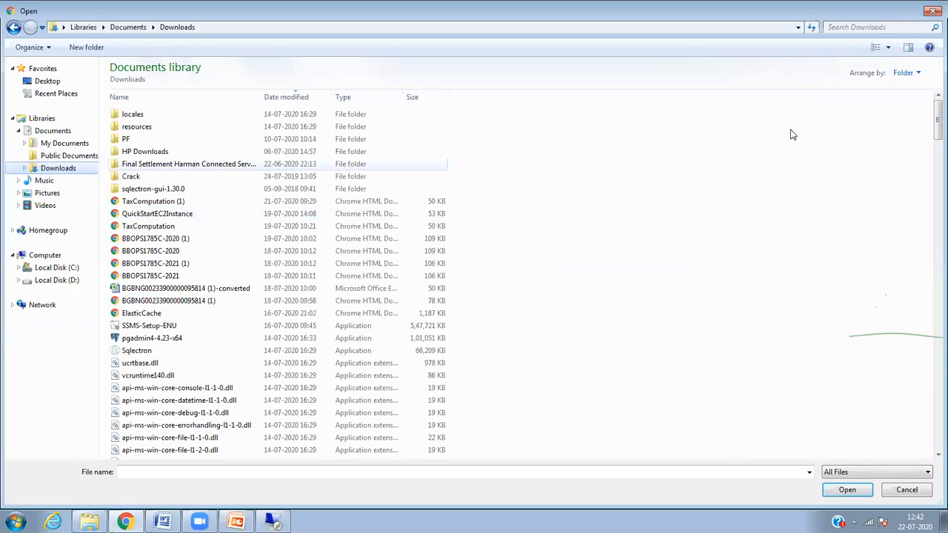
pyautogui.click(850, 25)
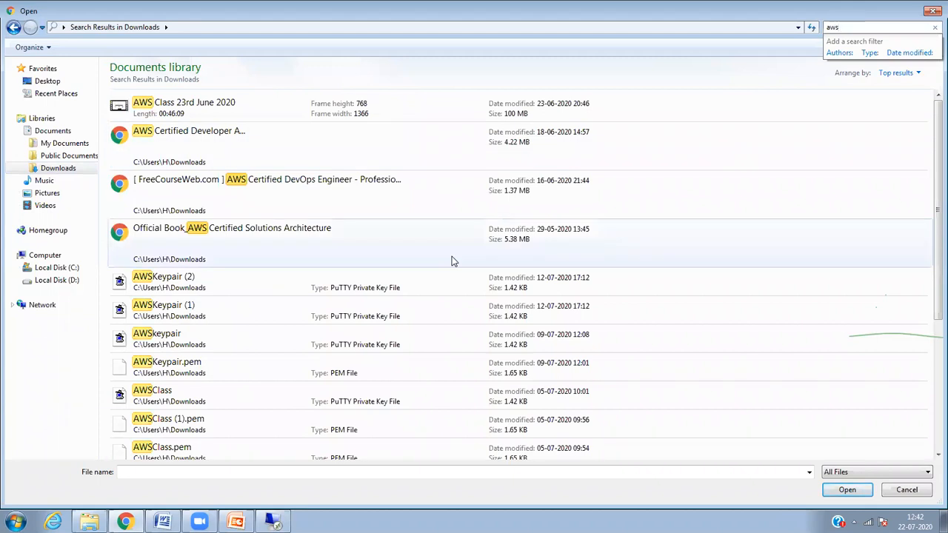
pyautogui.doubleClick(364, 371)
pyautogui.click(719, 425)
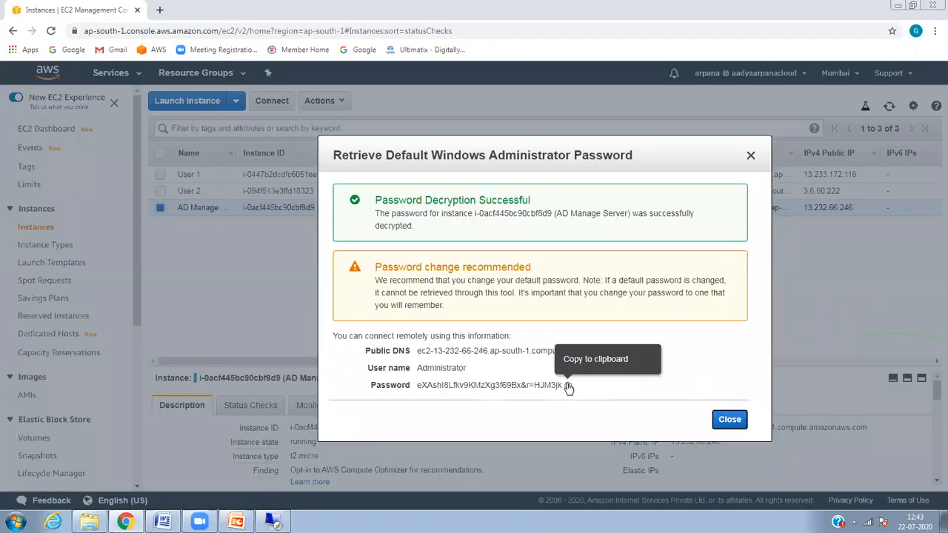
pyautogui.click(568, 385)
pyautogui.hotkey('ctrl', 'v')
pyautogui.press('Return')
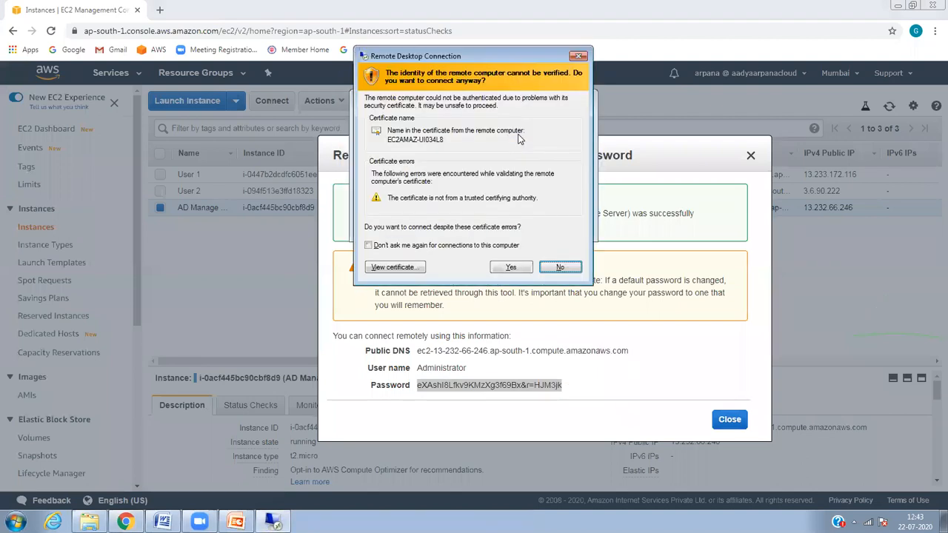
# Step: Accept the certificate warning, close the password dialog, and return to the 13.232.66.246 session
pyautogui.click(510, 268)
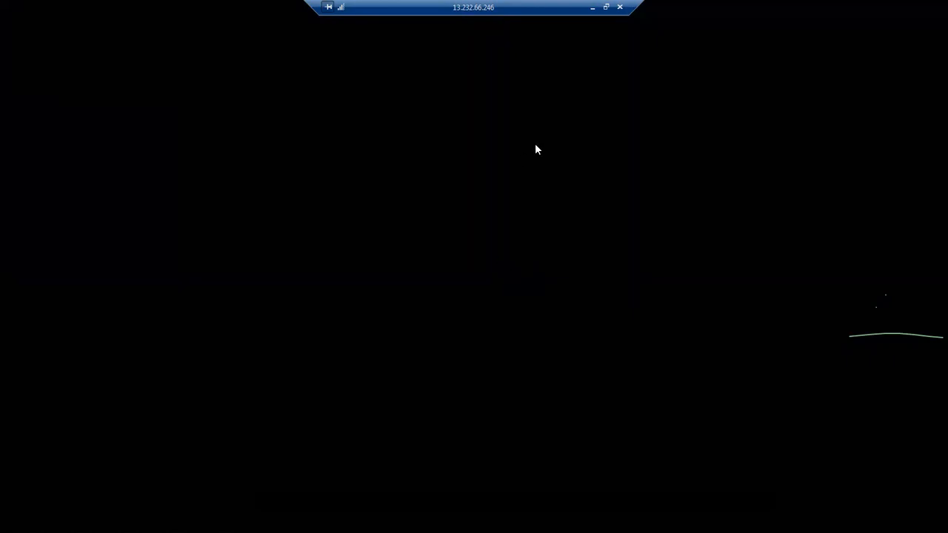
pyautogui.click(593, 8)
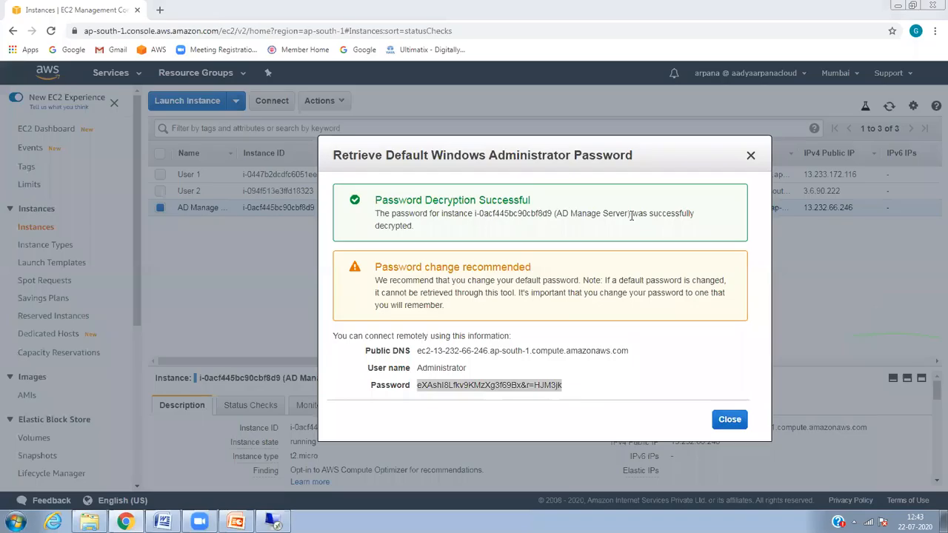
pyautogui.click(730, 420)
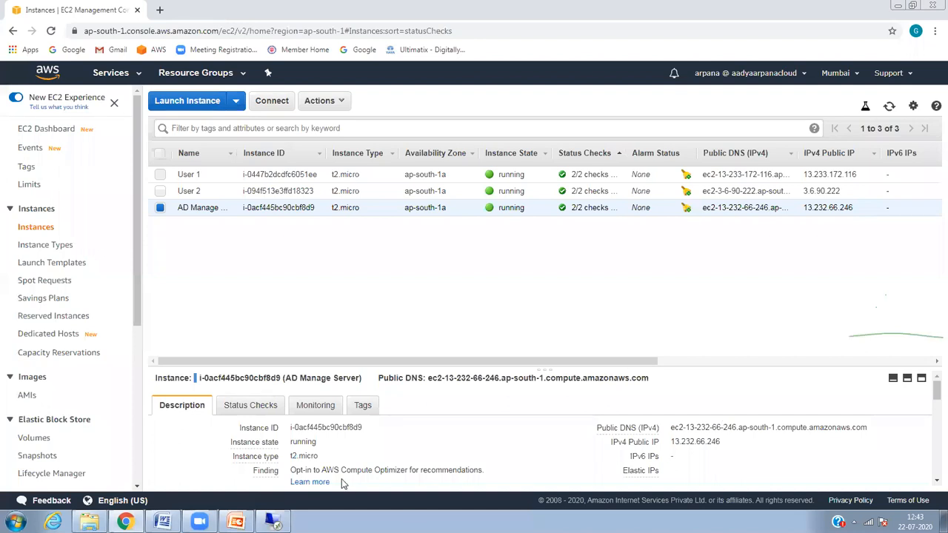
pyautogui.click(274, 523)
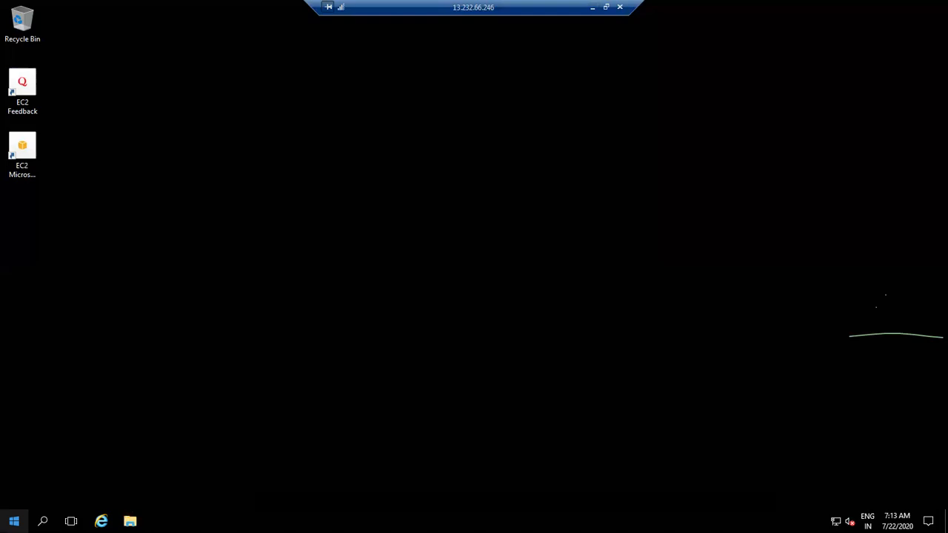
# Step: Open the server's computer name settings via This PC properties in File Explorer
pyautogui.click(129, 522)
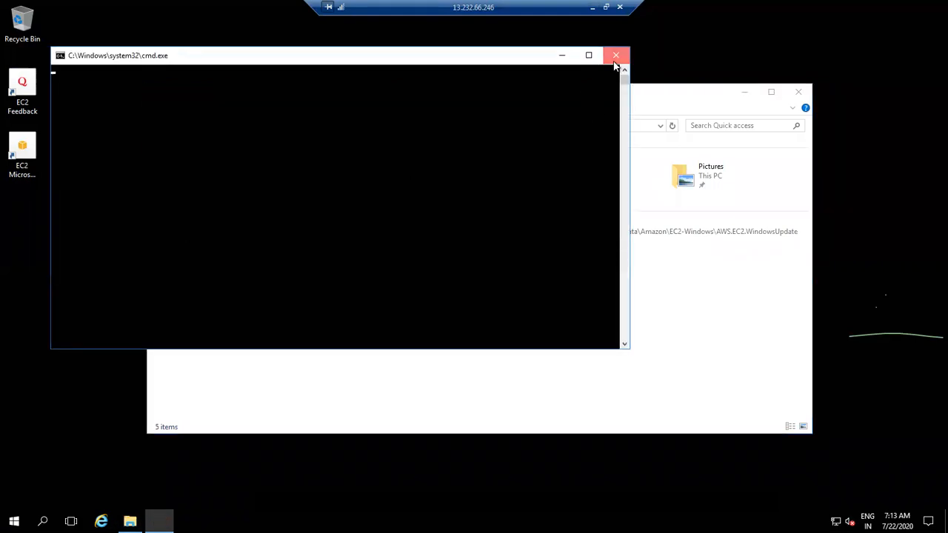
pyautogui.click(616, 56)
pyautogui.rightClick(195, 229)
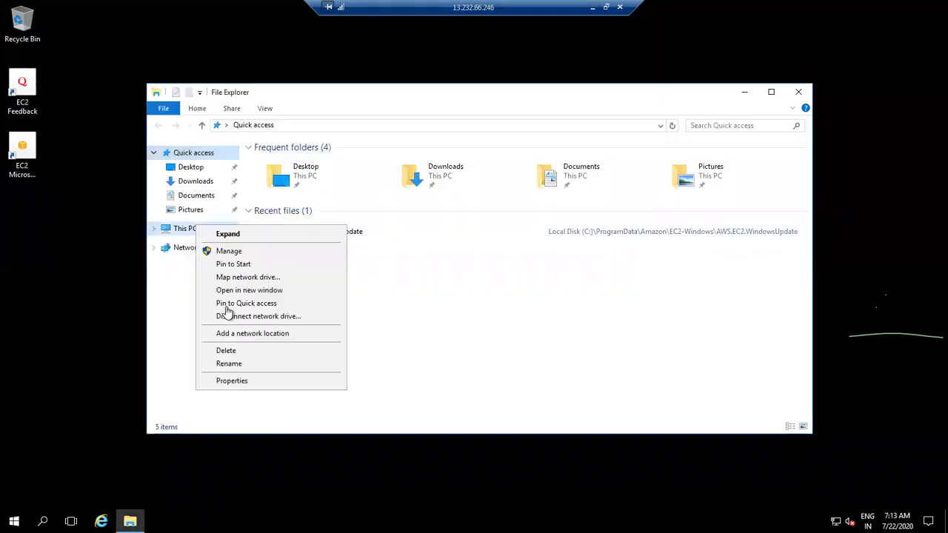
pyautogui.click(243, 380)
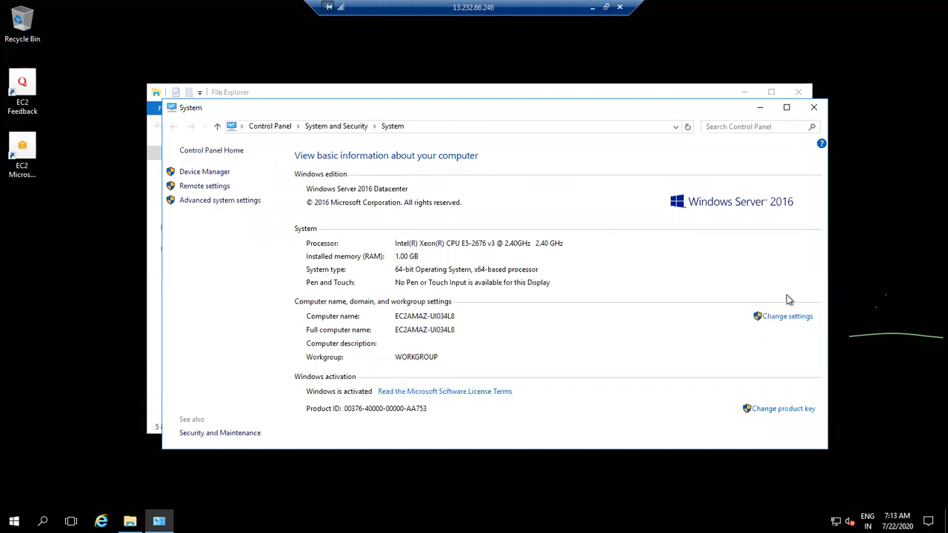
pyautogui.click(779, 319)
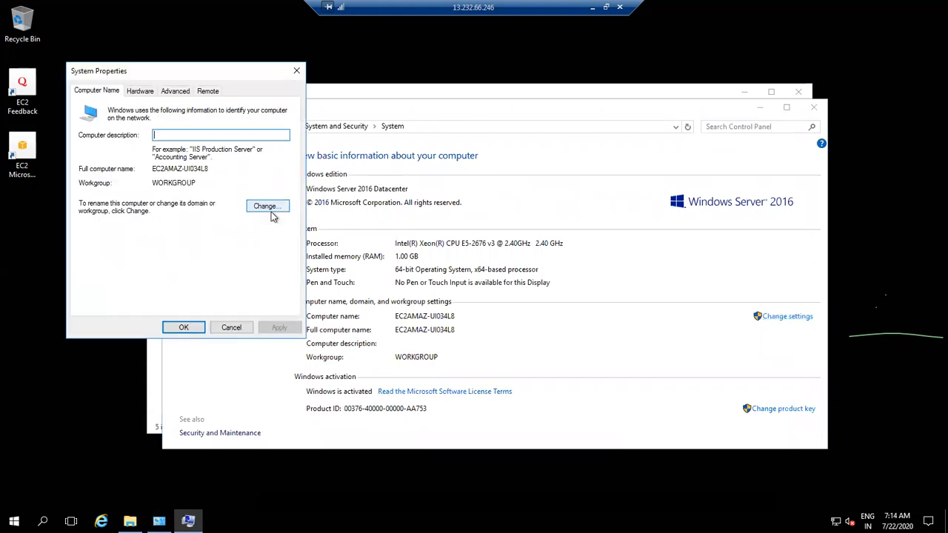
# Step: Set domain membership to awsguru.com and dismiss the domain-controller-not-contacted error
pyautogui.click(273, 208)
pyautogui.click(100, 233)
pyautogui.click(135, 240)
pyautogui.write('a')
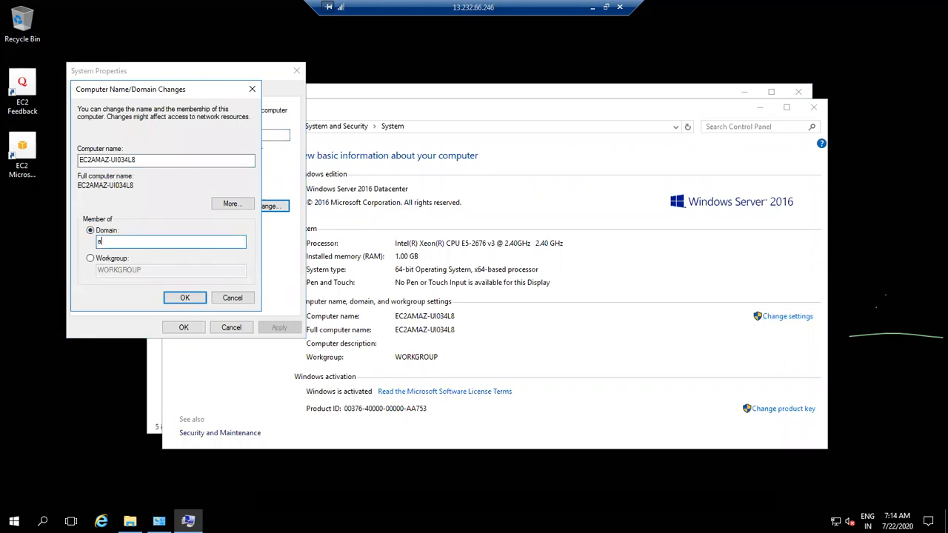
pyautogui.write('wsguru.com')
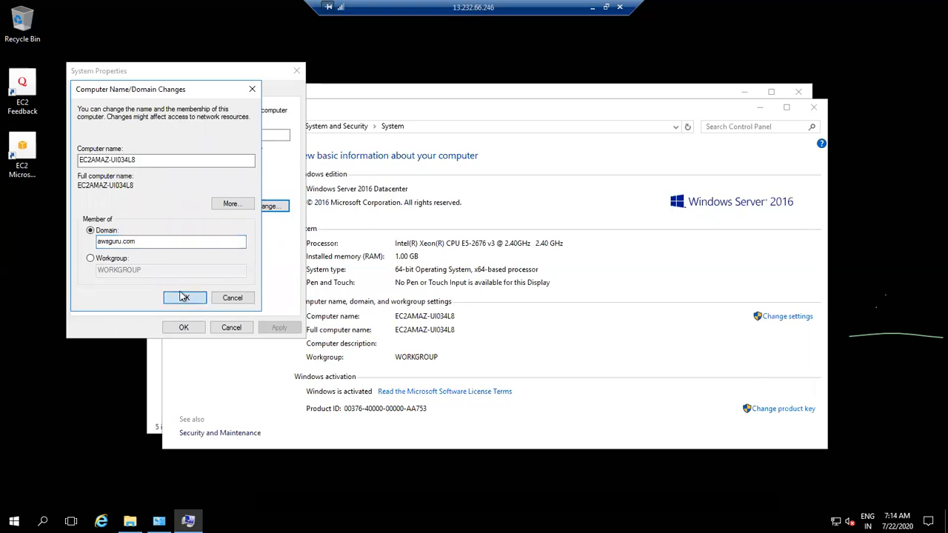
pyautogui.click(184, 297)
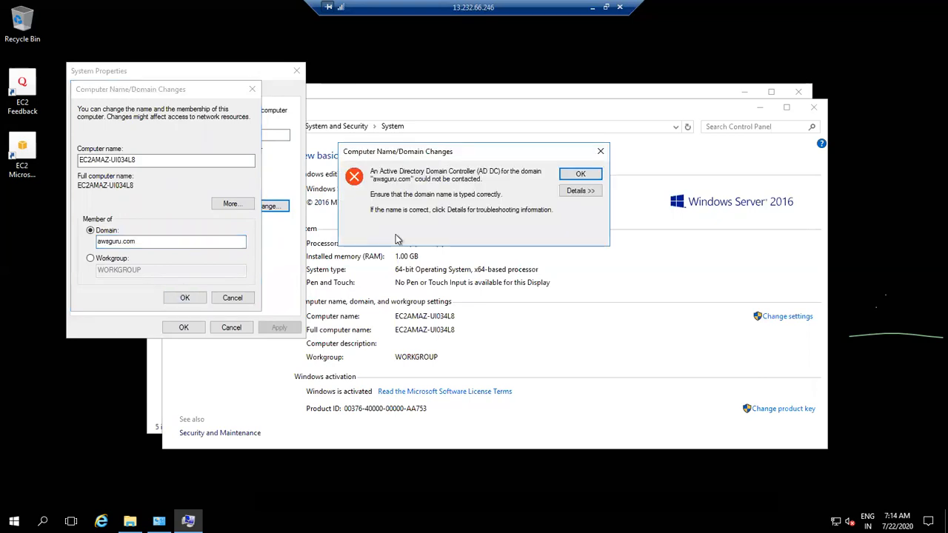
pyautogui.click(595, 176)
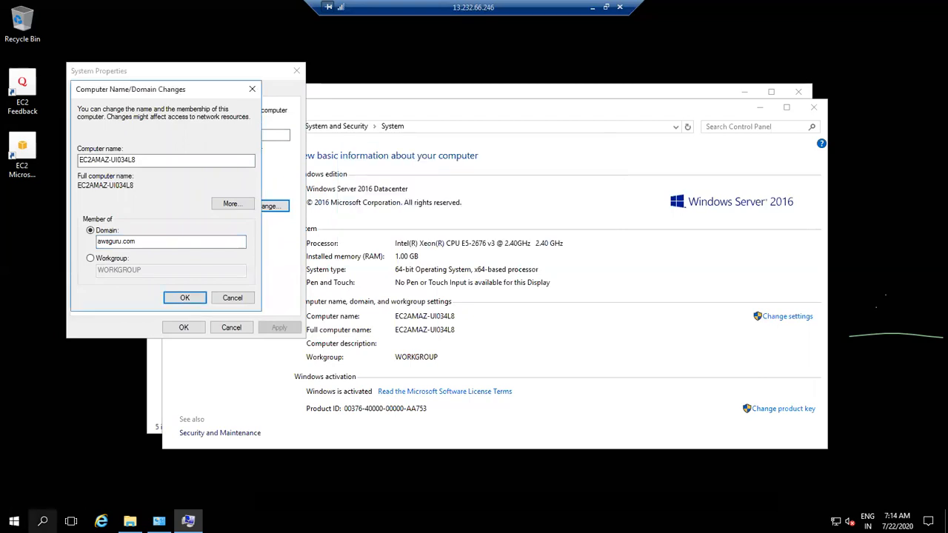
# Step: Run ncpa.cpl from the Win+X Run box to open Network Connections
pyautogui.rightClick(40, 521)
pyautogui.rightClick(14, 521)
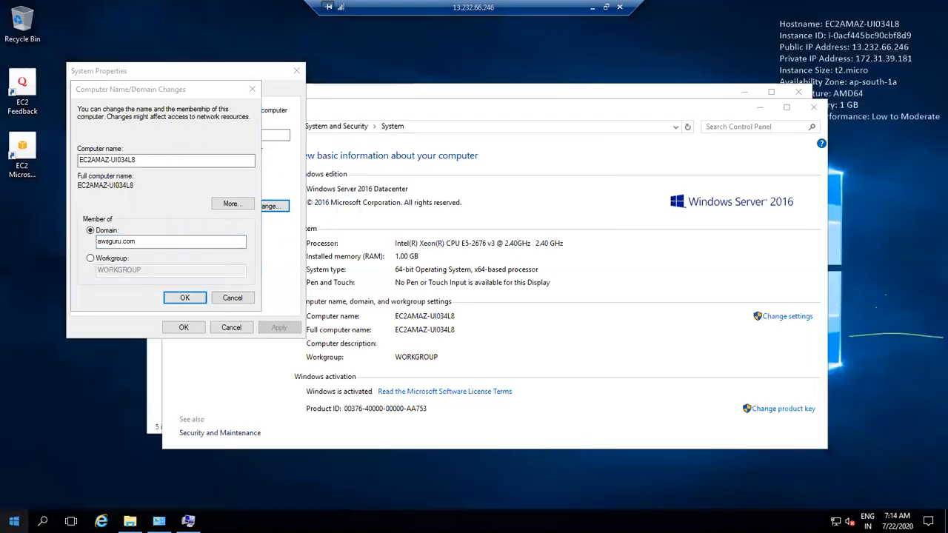
pyautogui.rightClick(14, 521)
pyautogui.click(54, 482)
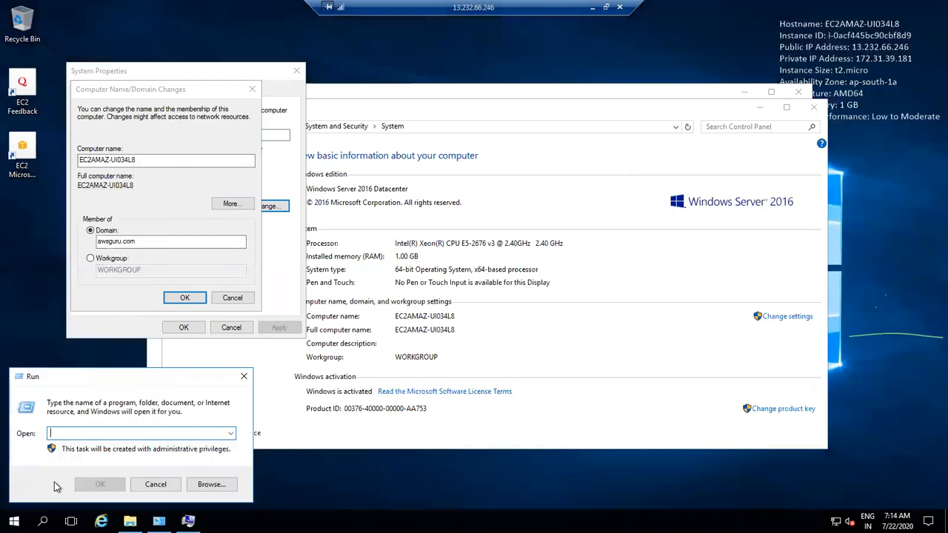
pyautogui.write('ncpa.cpl')
pyautogui.press('Return')
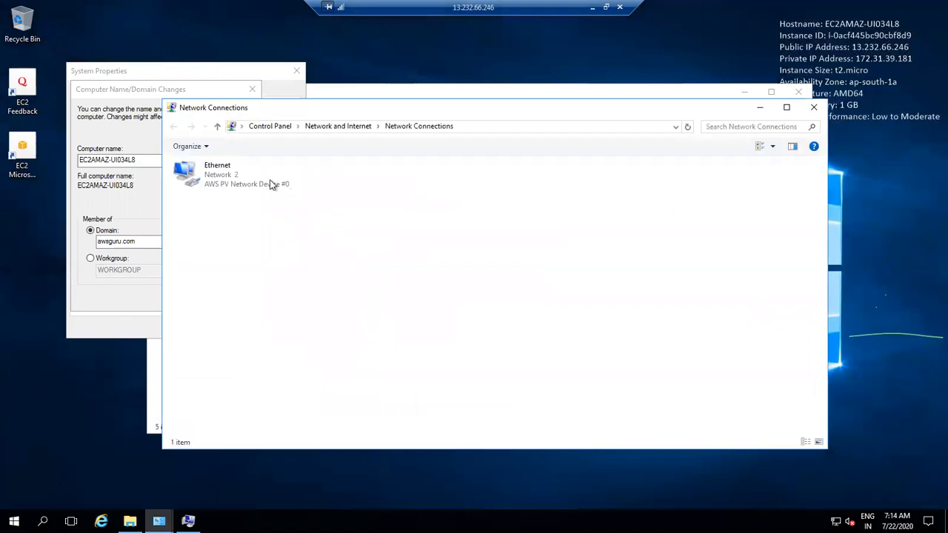
# Step: In the Ethernet adapter's IPv4 properties, choose to use manually entered DNS server addresses
pyautogui.rightClick(217, 170)
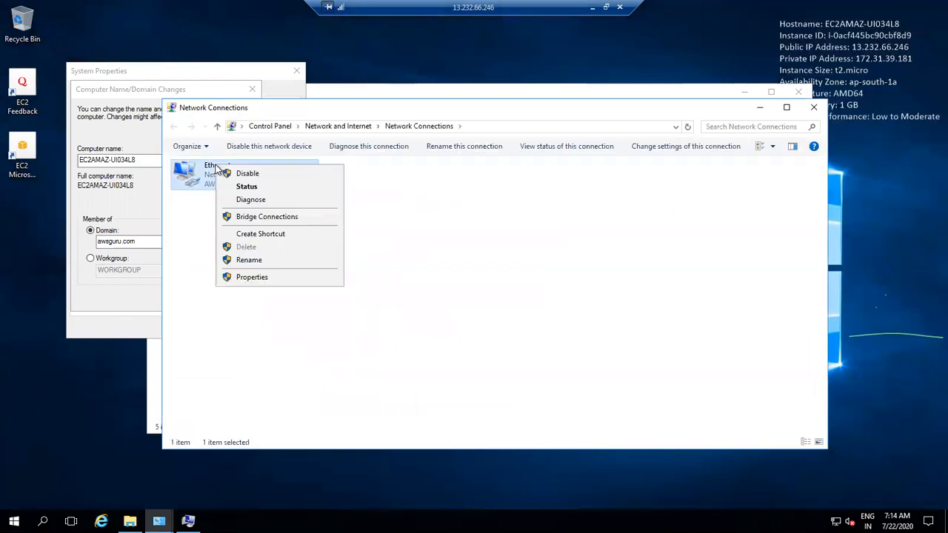
pyautogui.click(296, 279)
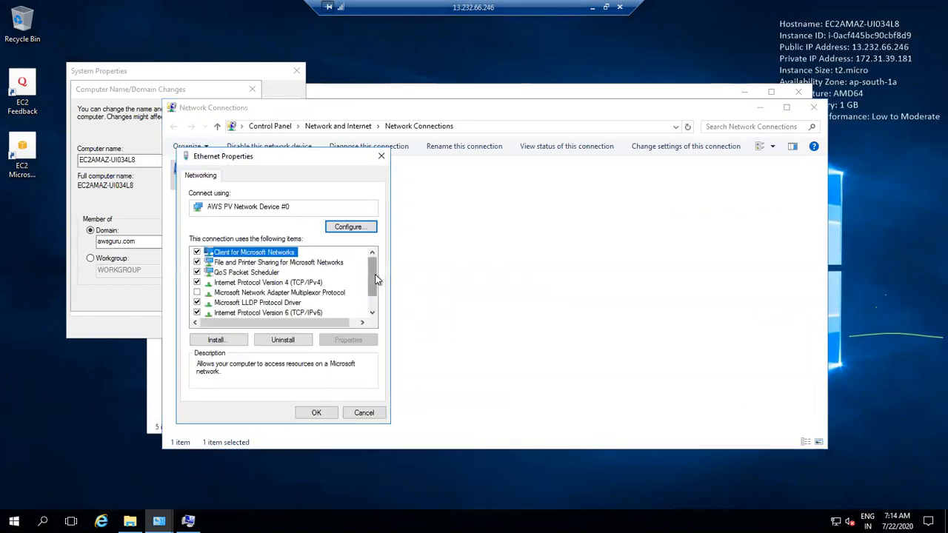
pyautogui.scroll(-1, 366, 304)
pyautogui.click(307, 294)
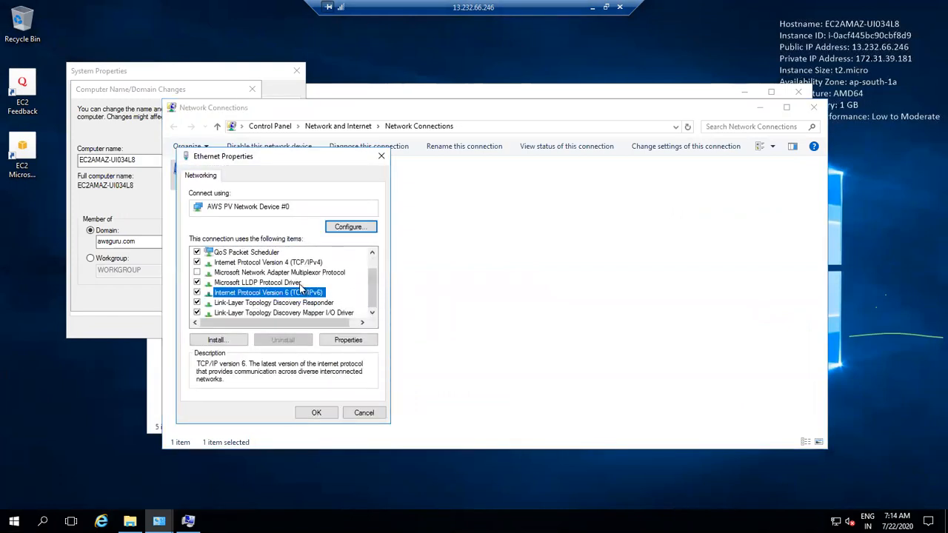
pyautogui.click(326, 266)
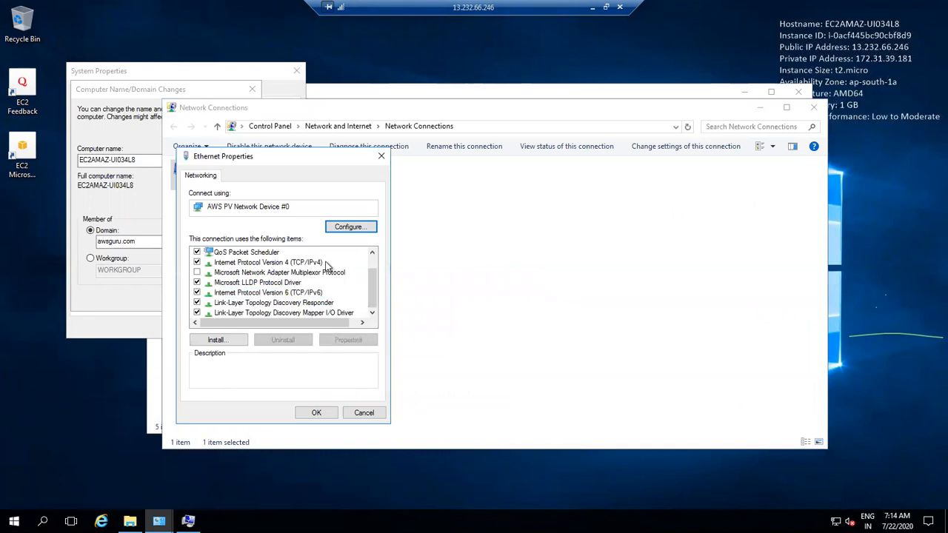
pyautogui.click(294, 263)
pyautogui.click(348, 340)
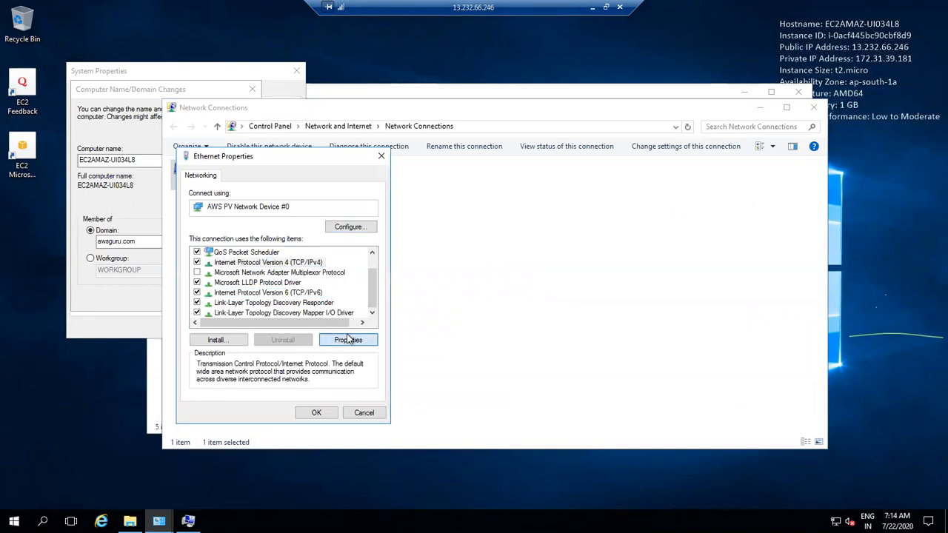
pyautogui.click(265, 367)
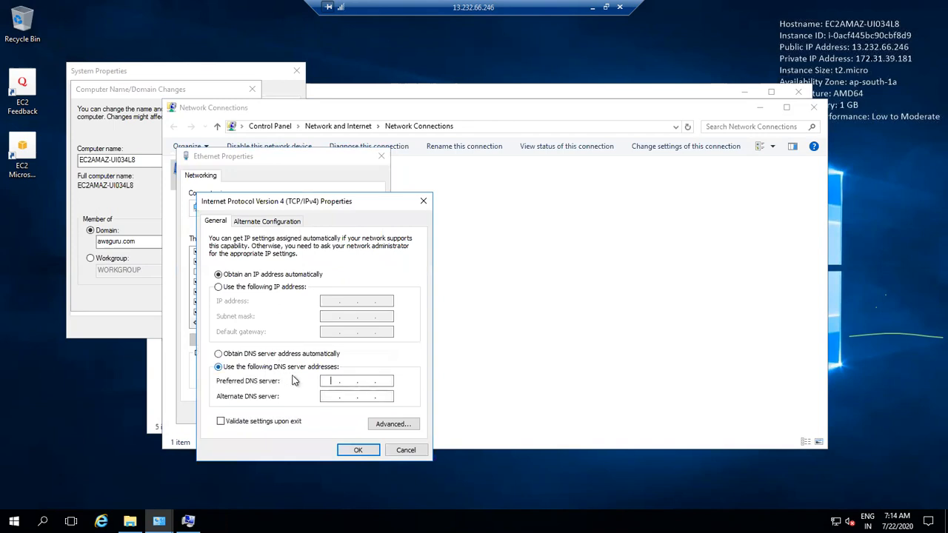
pyautogui.click(589, 7)
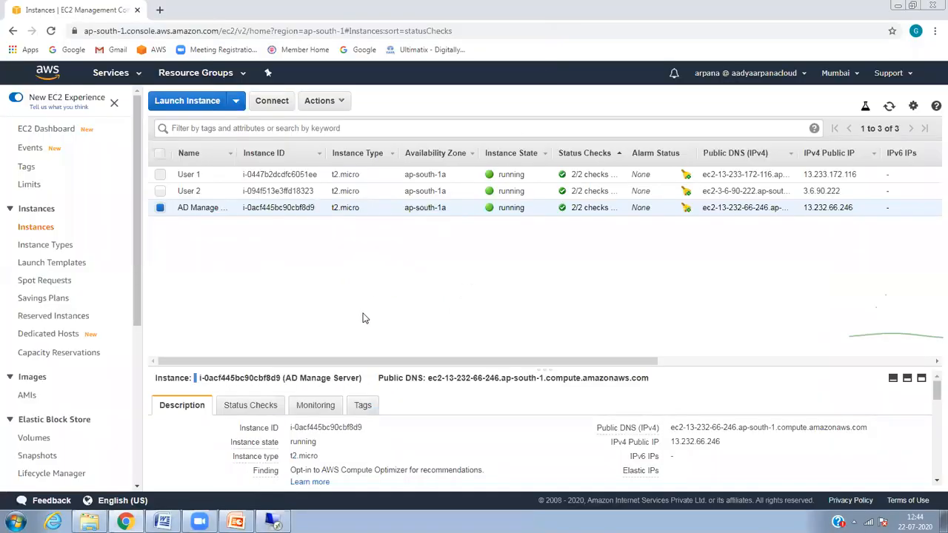
# Step: Copy myfsx's preferred file server IP 172.31.16.89 from its FSx network and security details
pyautogui.click(128, 72)
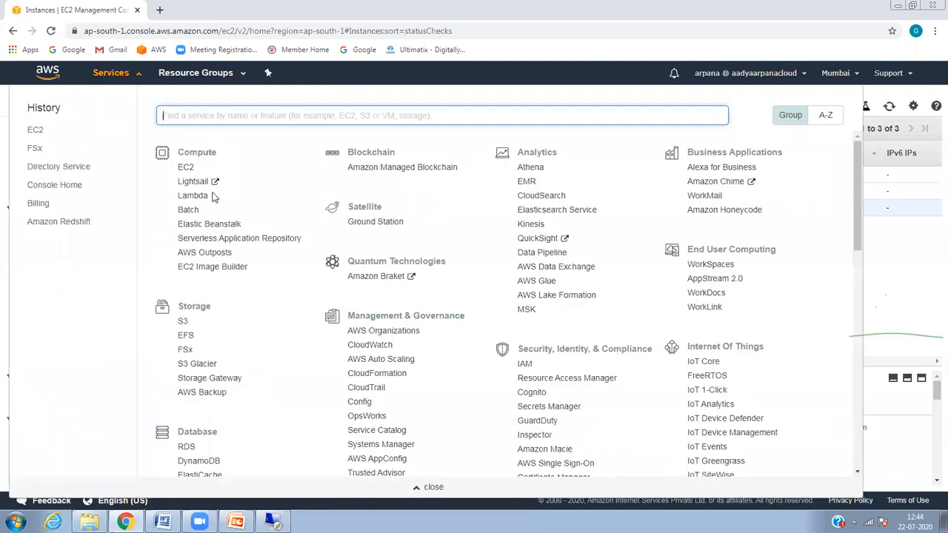
pyautogui.click(189, 350)
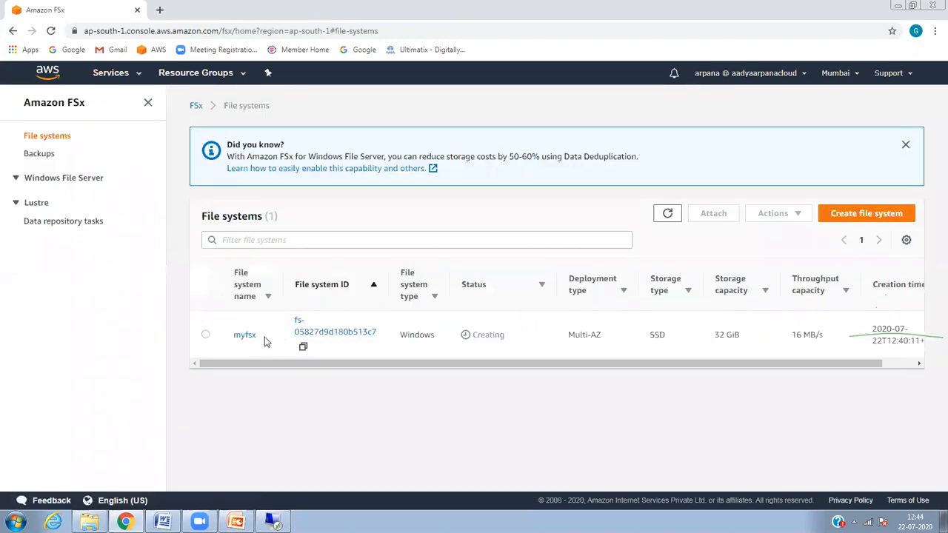
pyautogui.click(246, 336)
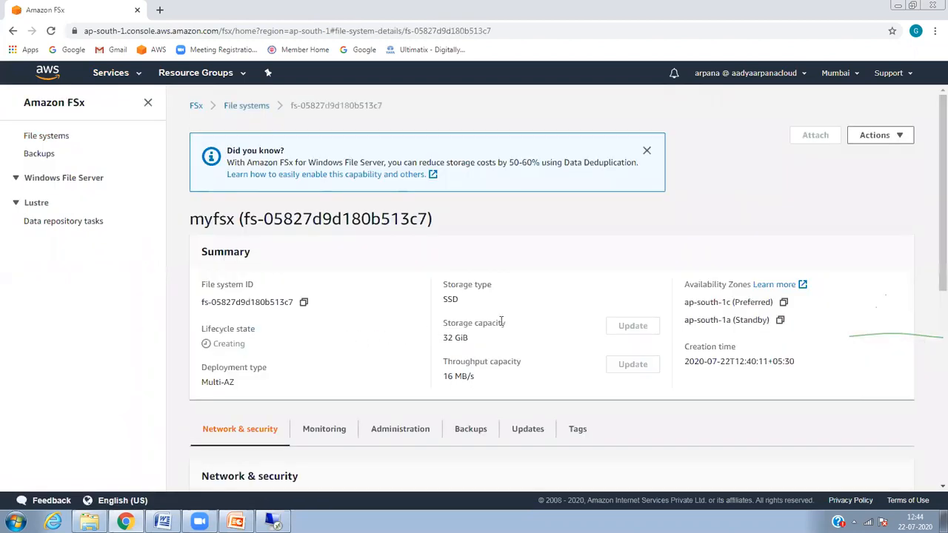
pyautogui.moveTo(932, 187); pyautogui.dragTo(932, 329)
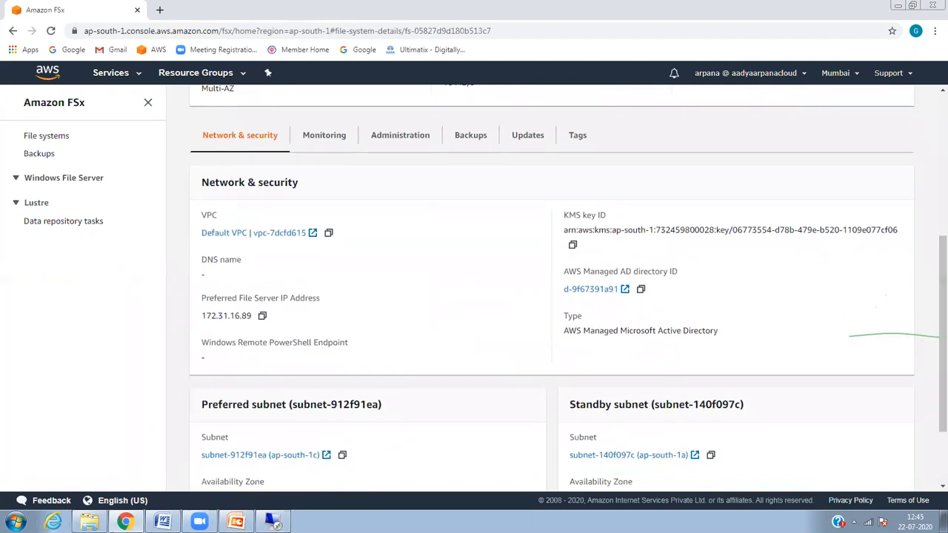
pyautogui.click(262, 315)
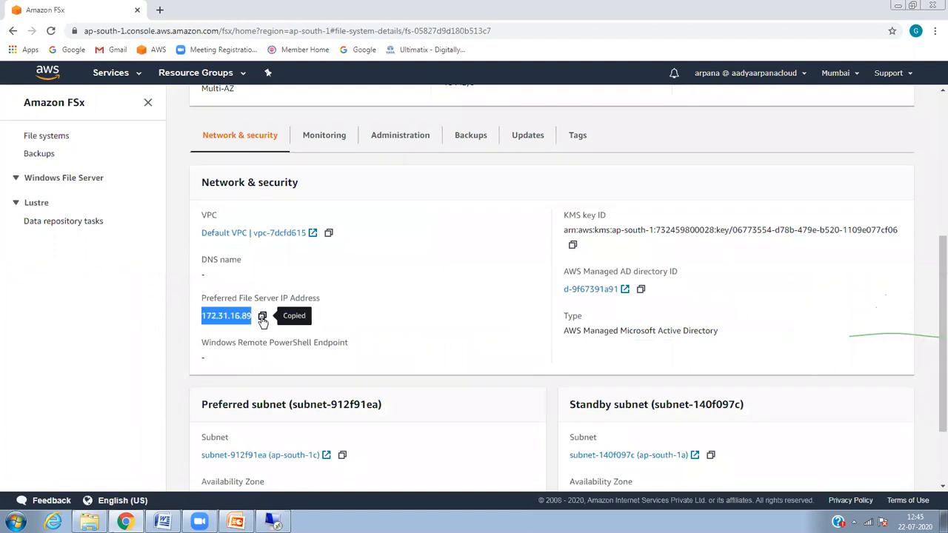
pyautogui.click(273, 522)
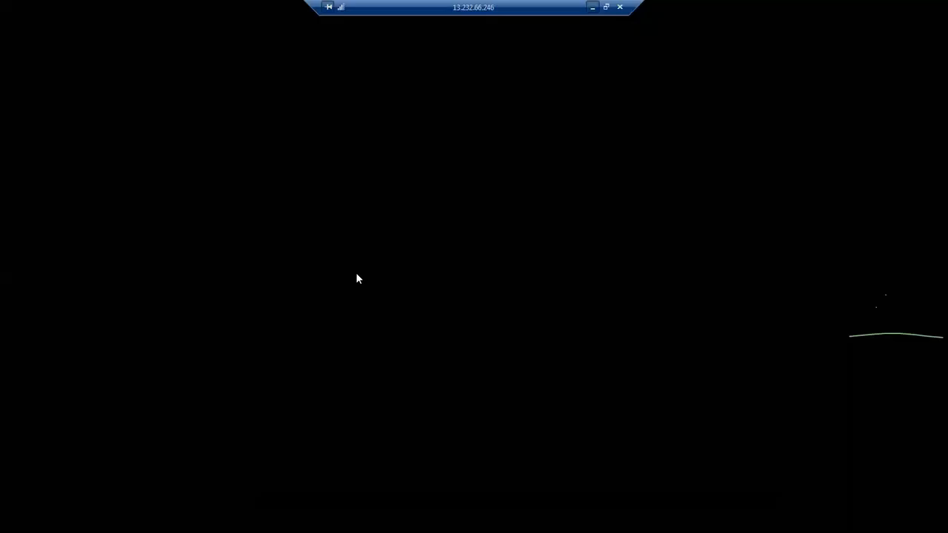
# Step: Set preferred DNS to 172.31.16.89, retry the awsguru.com join and dismiss the resulting error
pyautogui.hotkey('ctrl', 'v')
pyautogui.click(360, 449)
pyautogui.click(317, 413)
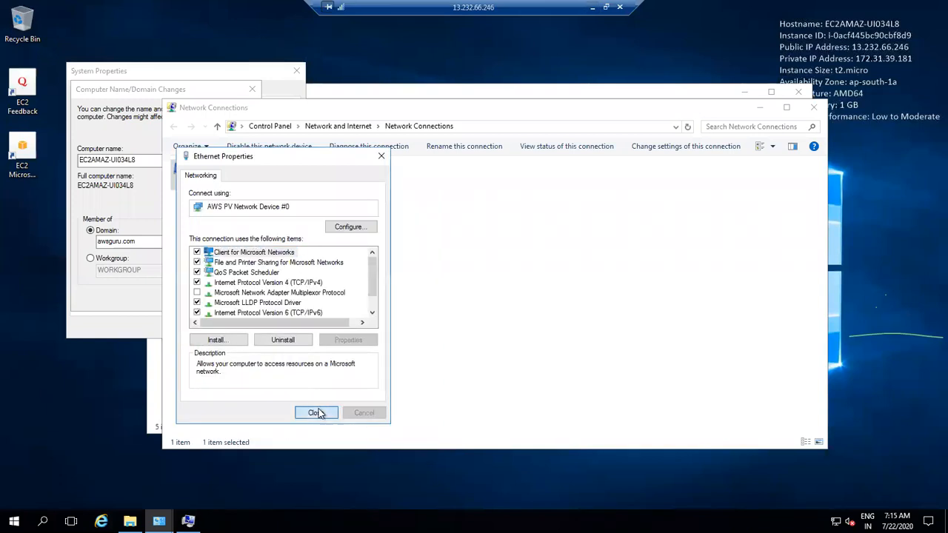
pyautogui.click(131, 267)
pyautogui.click(178, 297)
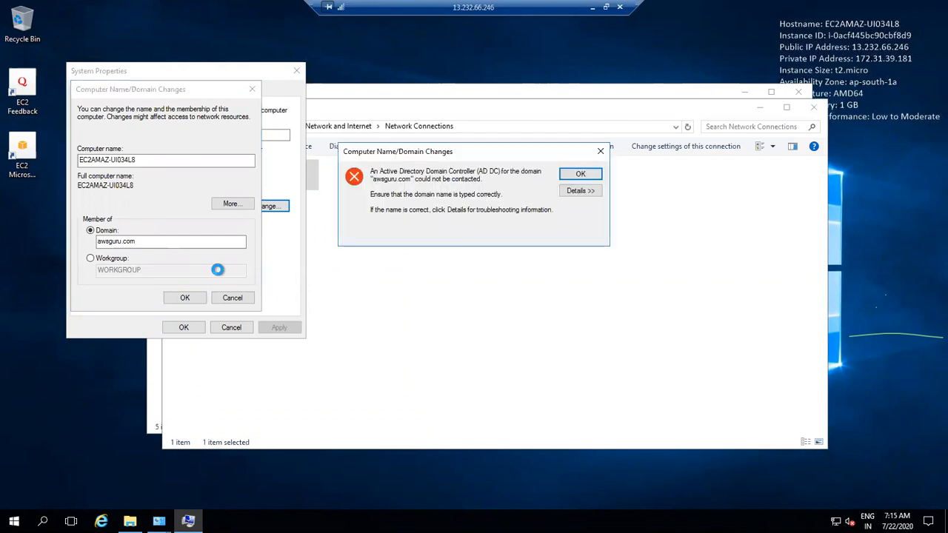
pyautogui.click(582, 175)
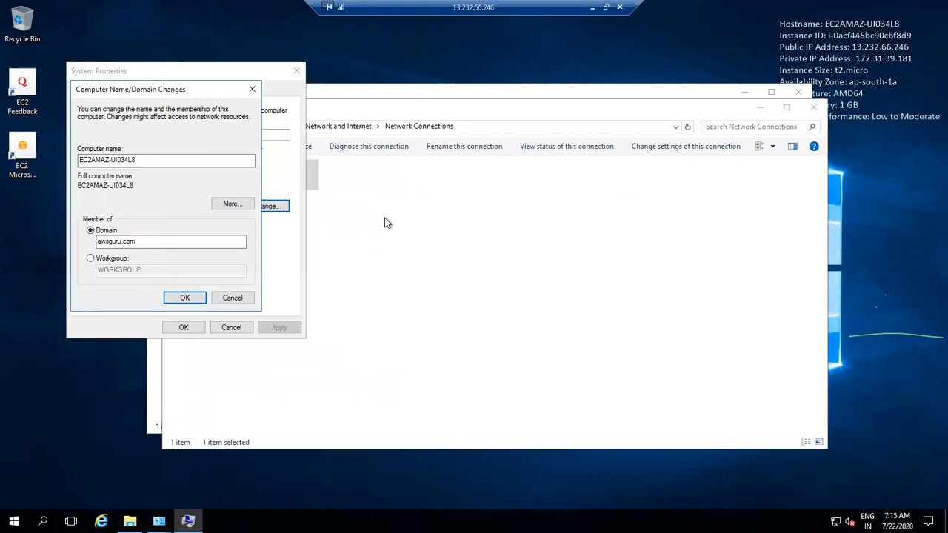
pyautogui.click(227, 299)
# Step: Re-enter Domain awsguru.com in Computer Name changes and submit the join again
pyautogui.click(276, 209)
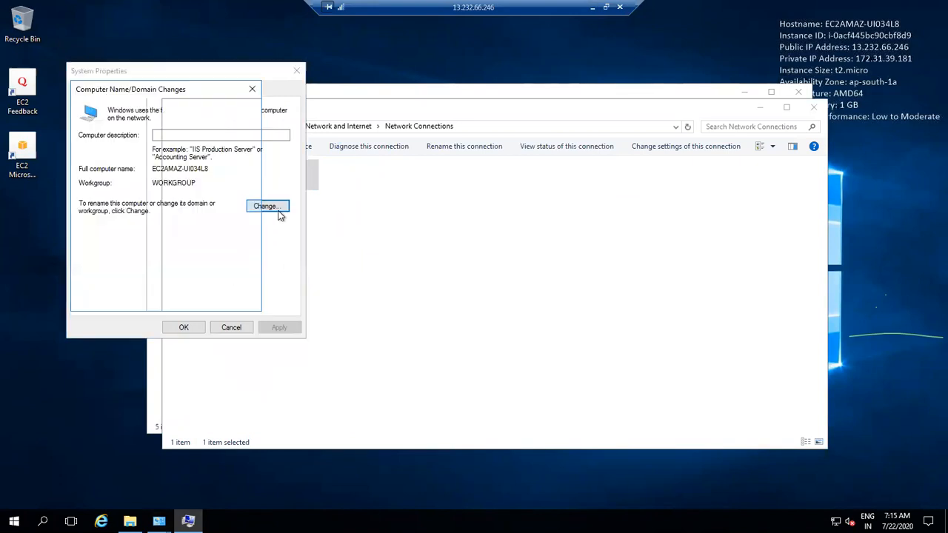
pyautogui.click(143, 232)
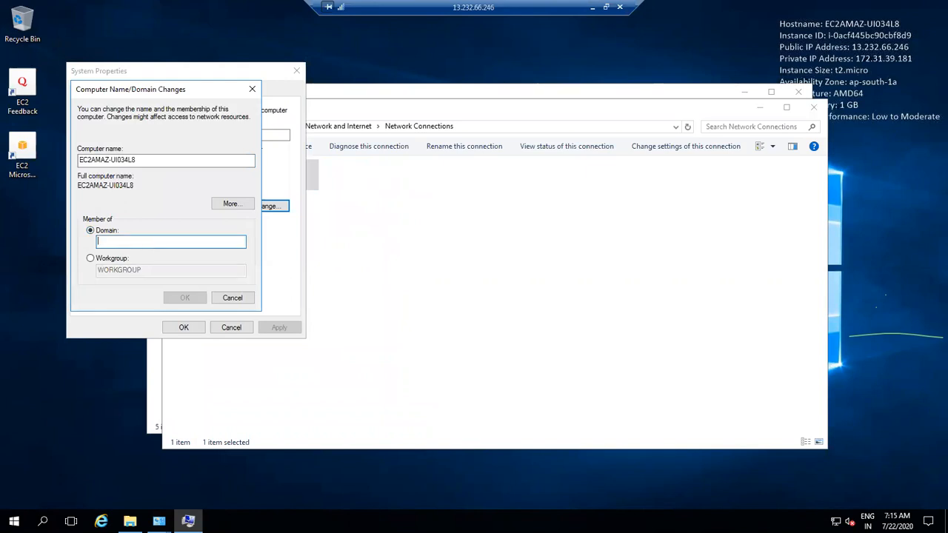
pyautogui.write('awsguru.com')
pyautogui.click(185, 297)
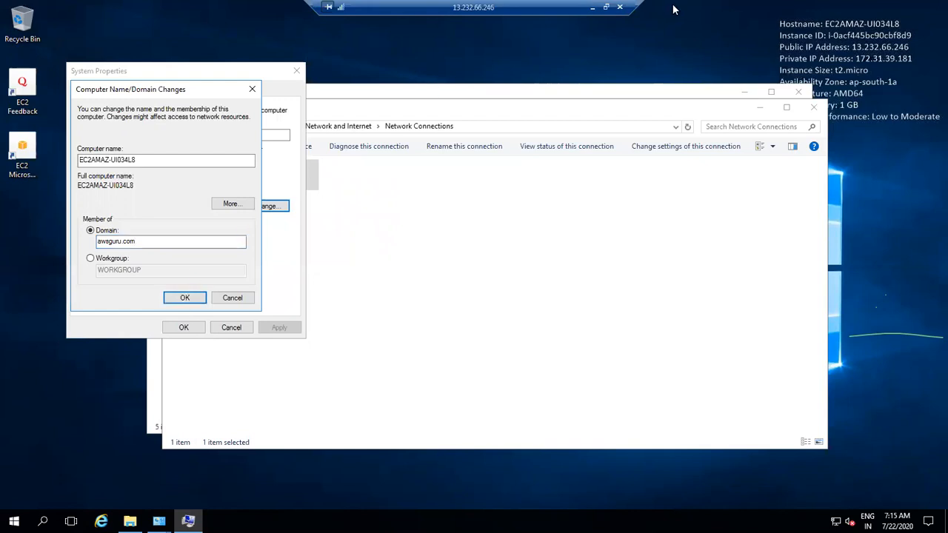
pyautogui.click(592, 8)
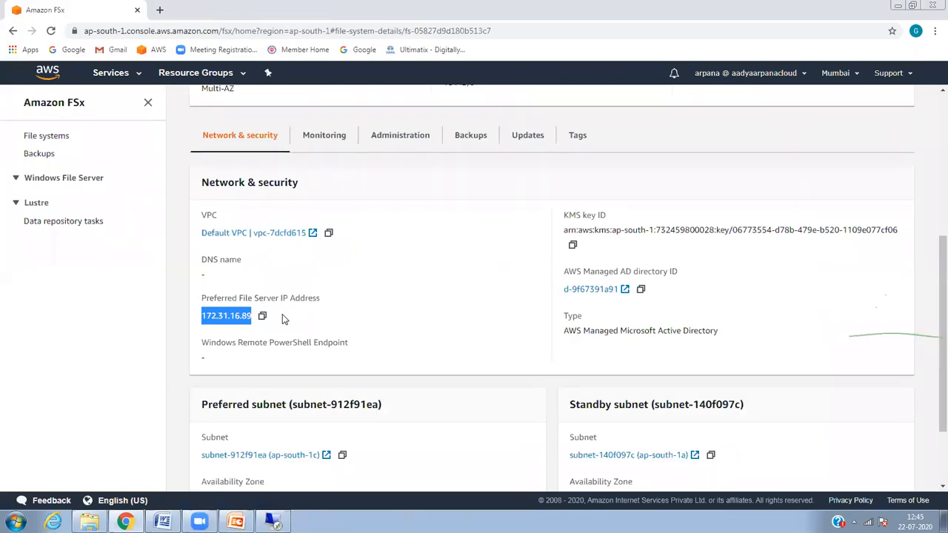
pyautogui.click(273, 520)
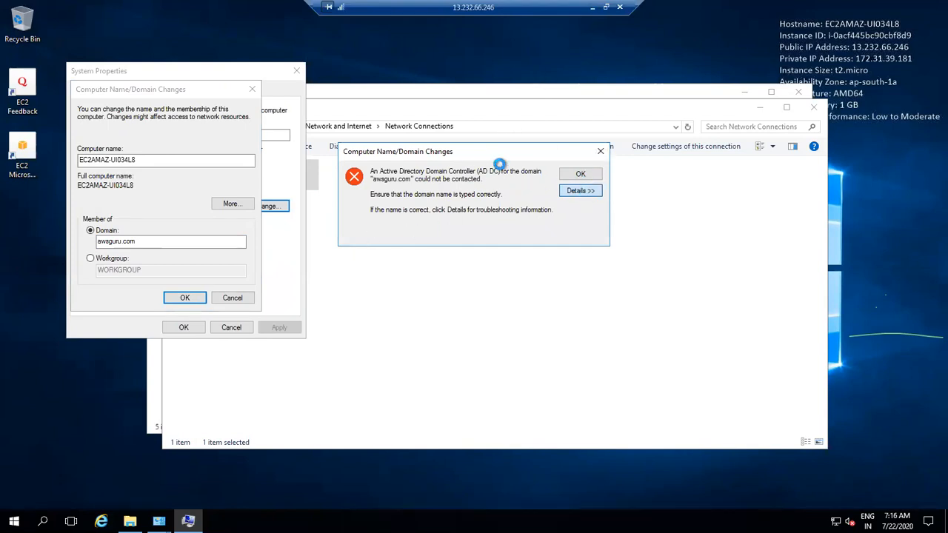
# Step: Close the Network Connections window and open File Explorer
pyautogui.click(511, 127)
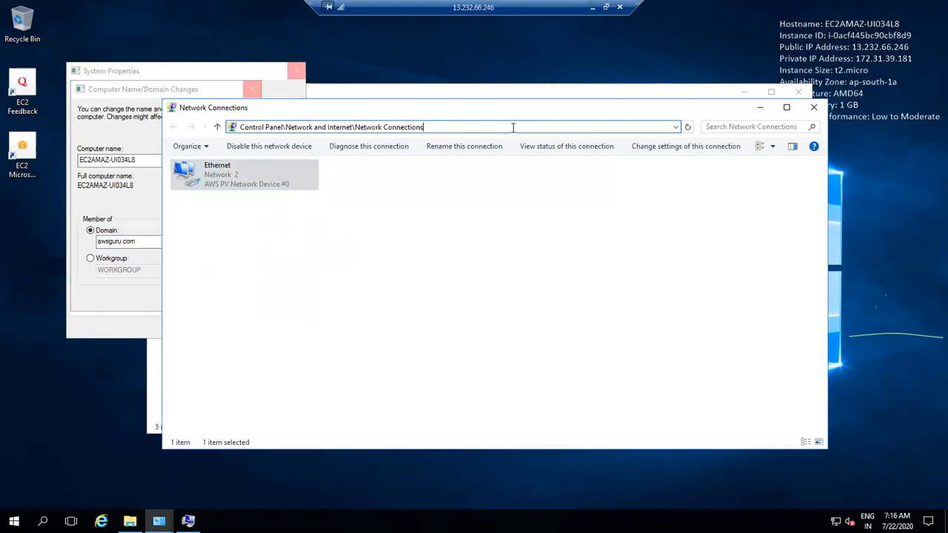
pyautogui.press('BackSpace')
pyautogui.press('BackSpace')
pyautogui.press('BackSpace')
pyautogui.press('BackSpace')
pyautogui.press('BackSpace')
pyautogui.press('BackSpace')
pyautogui.press('BackSpace')
pyautogui.press('BackSpace')
pyautogui.press('BackSpace')
pyautogui.press('BackSpace')
pyautogui.press('BackSpace')
pyautogui.press('BackSpace')
pyautogui.press('BackSpace')
pyautogui.press('BackSpace')
pyautogui.press('BackSpace')
pyautogui.press('BackSpace')
pyautogui.press('BackSpace')
pyautogui.press('BackSpace')
pyautogui.press('BackSpace')
pyautogui.press('BackSpace')
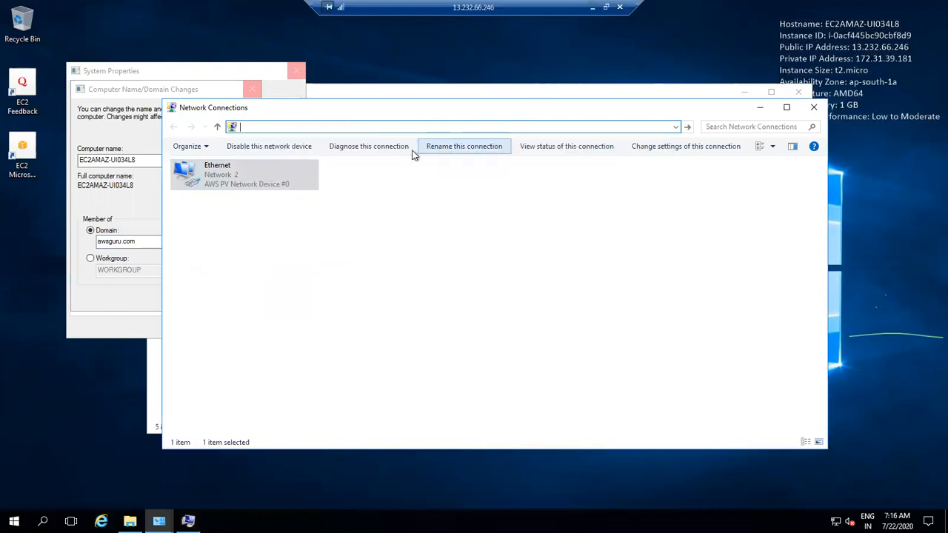
pyautogui.click(812, 108)
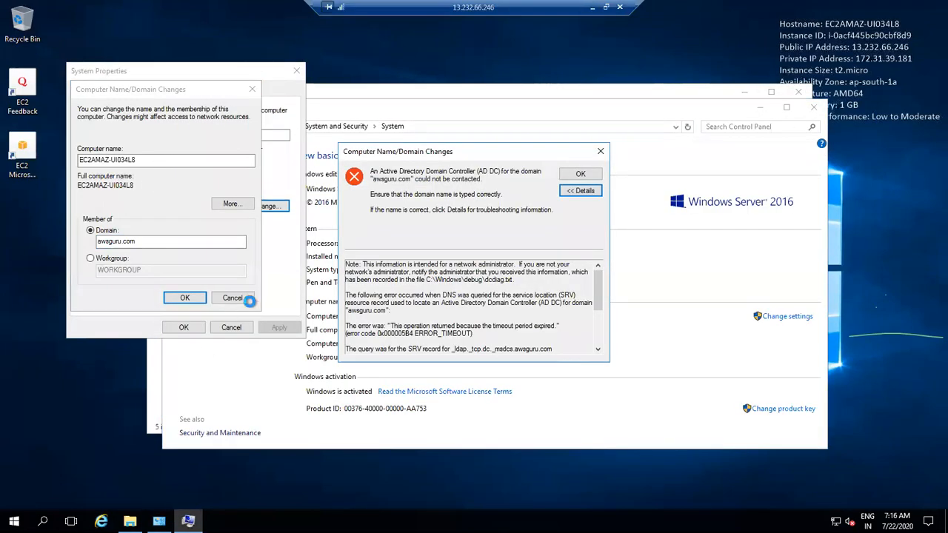
pyautogui.click(132, 520)
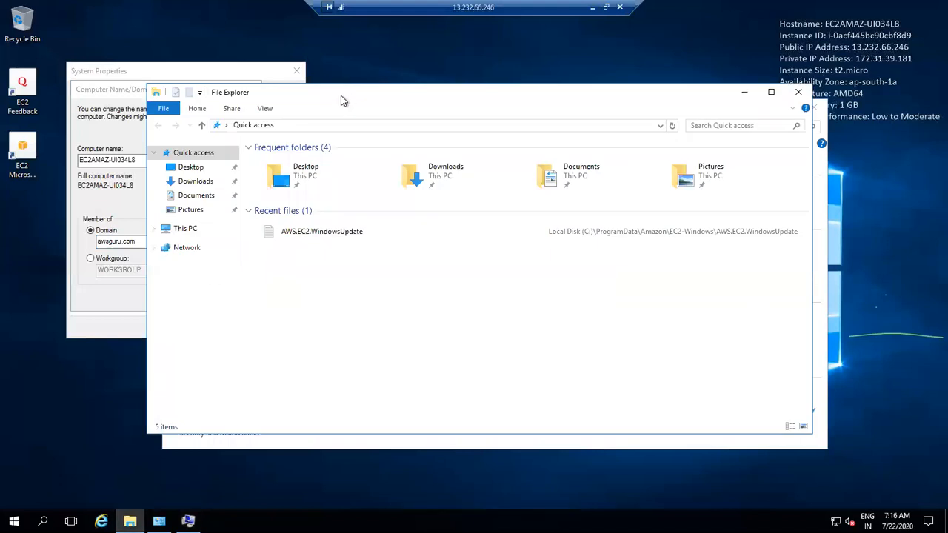
# Step: Browse to the Network location in Explorer, dismissing the network discovery warning
pyautogui.click(200, 93)
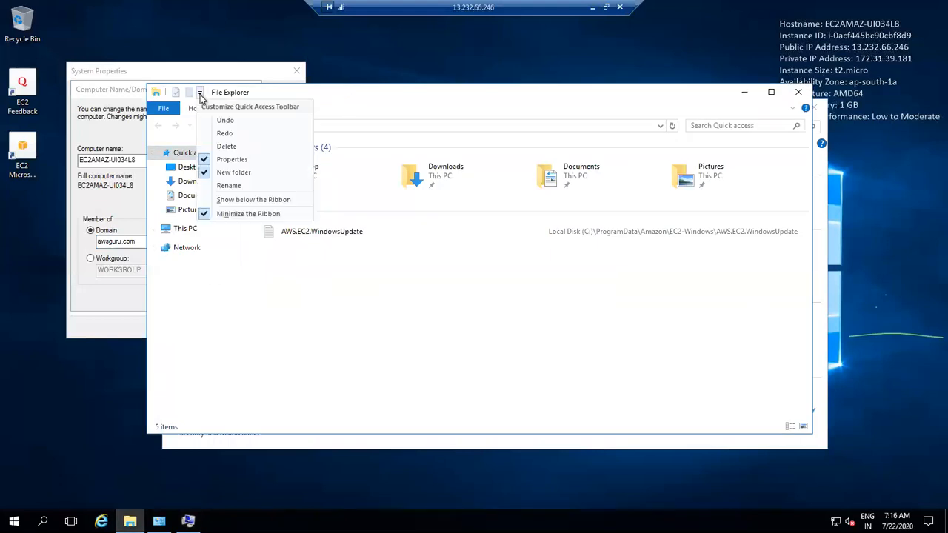
pyautogui.click(356, 88)
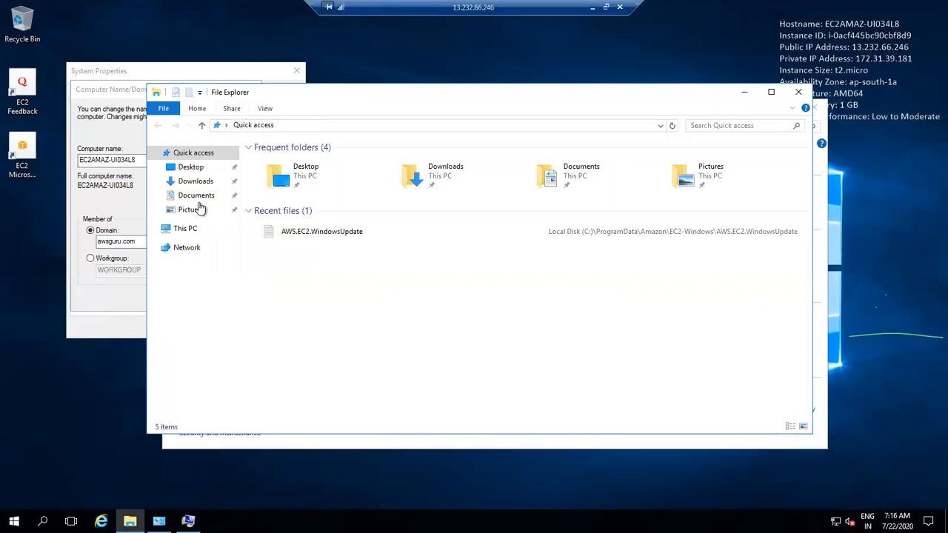
pyautogui.click(197, 250)
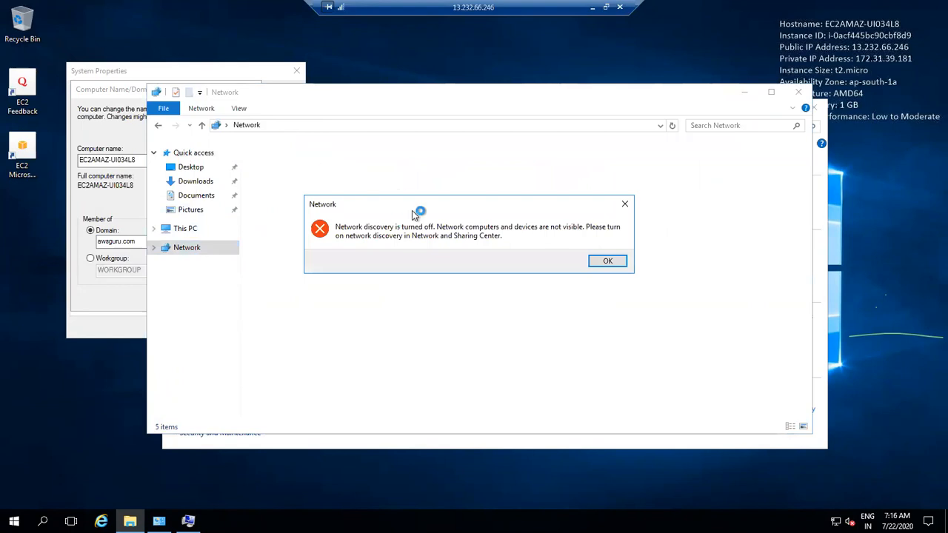
pyautogui.click(607, 261)
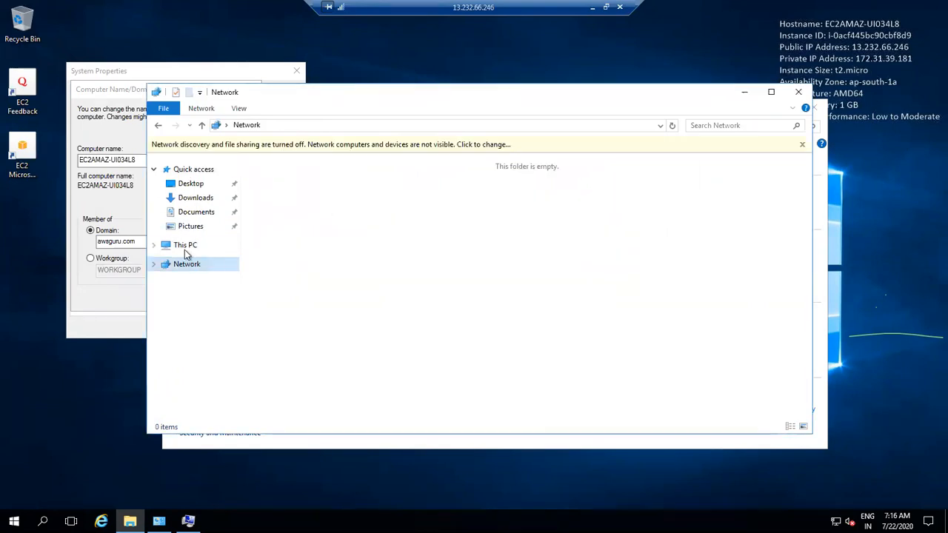
pyautogui.click(199, 108)
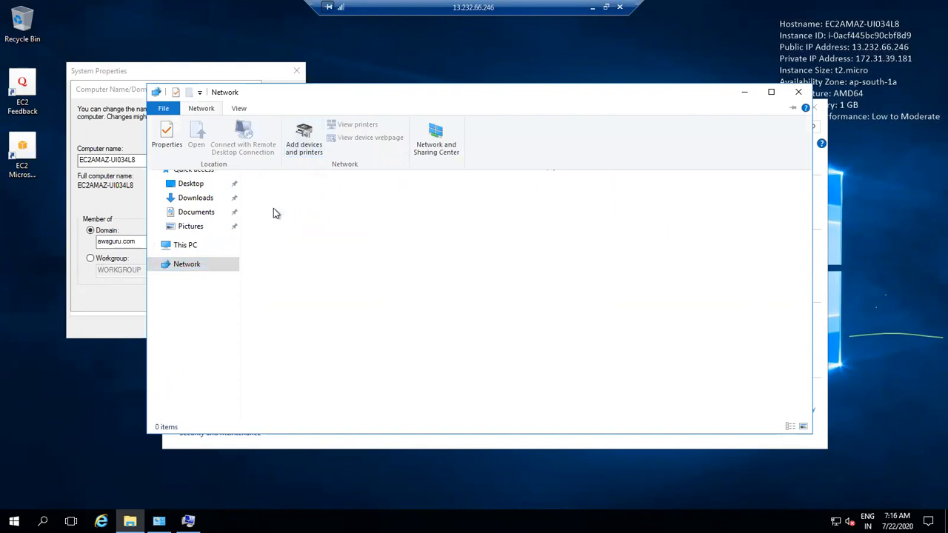
pyautogui.click(210, 268)
# Step: Attempt to map drive Z: to 172.31.16.89, cancel after the failure, and leave the session
pyautogui.rightClick(210, 267)
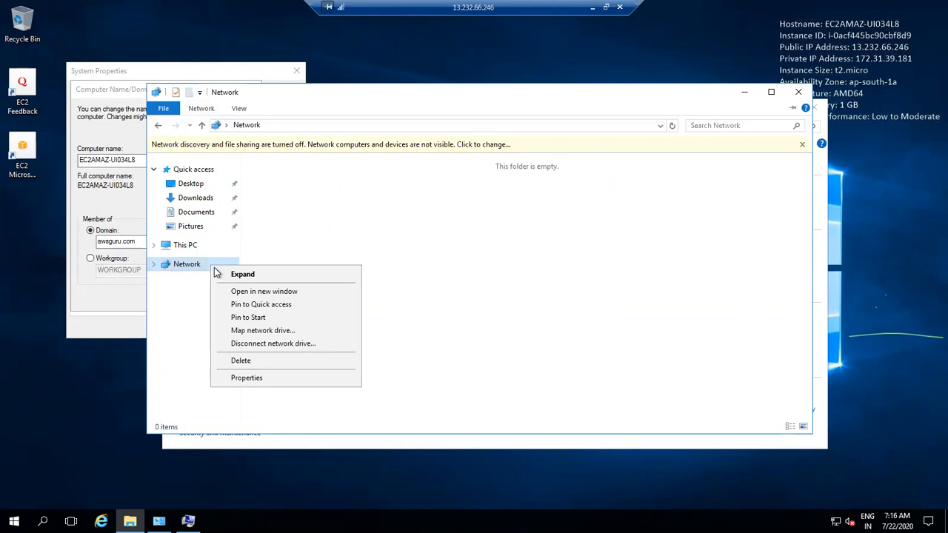
pyautogui.click(267, 331)
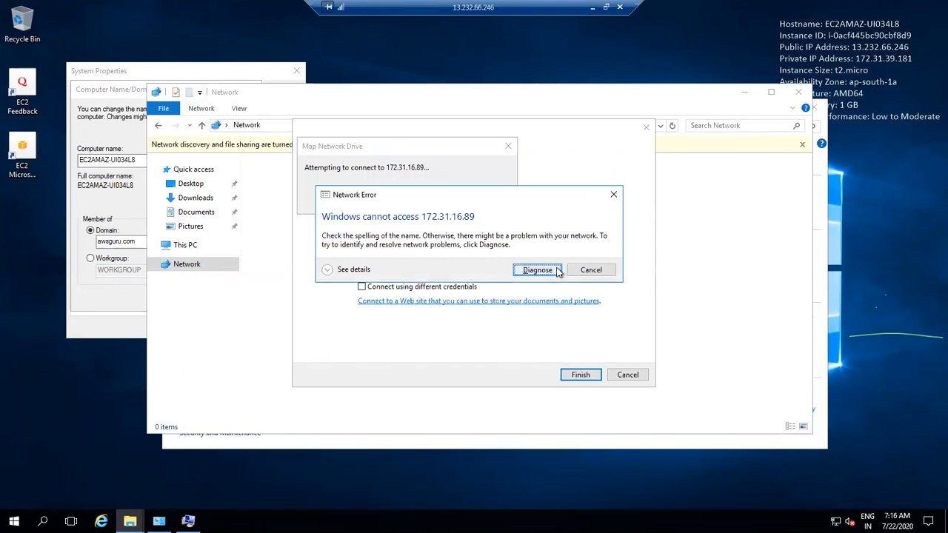
pyautogui.click(557, 272)
pyautogui.click(636, 376)
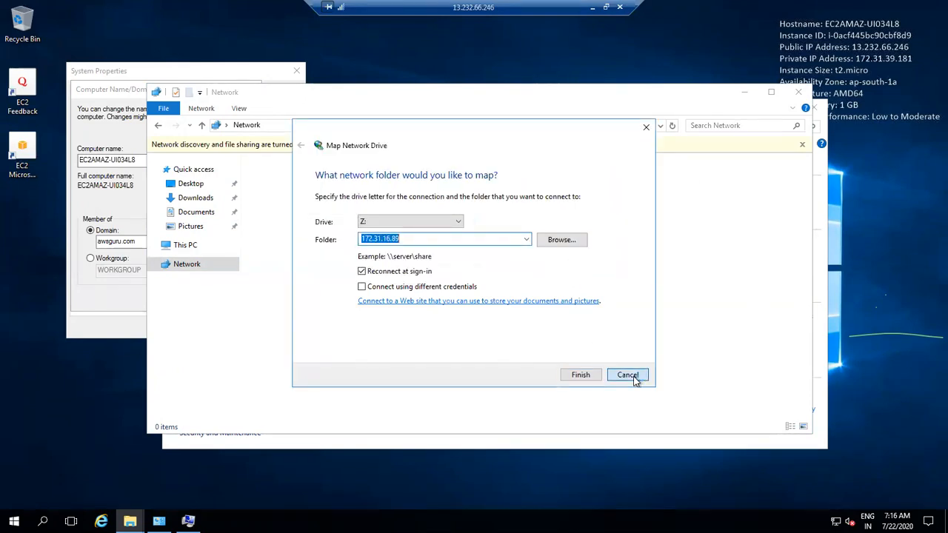
pyautogui.click(593, 7)
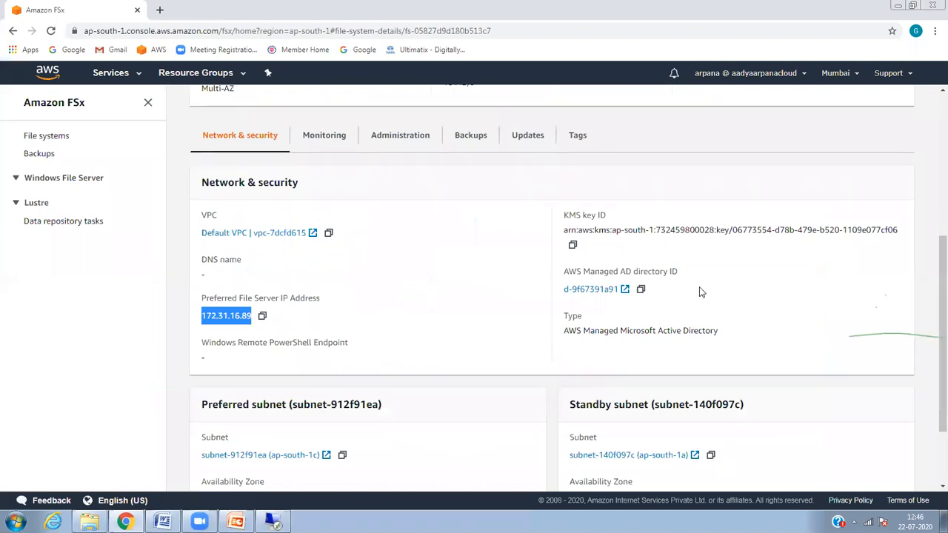
# Step: Review myfsx's monitoring details and its available actions
pyautogui.click(343, 143)
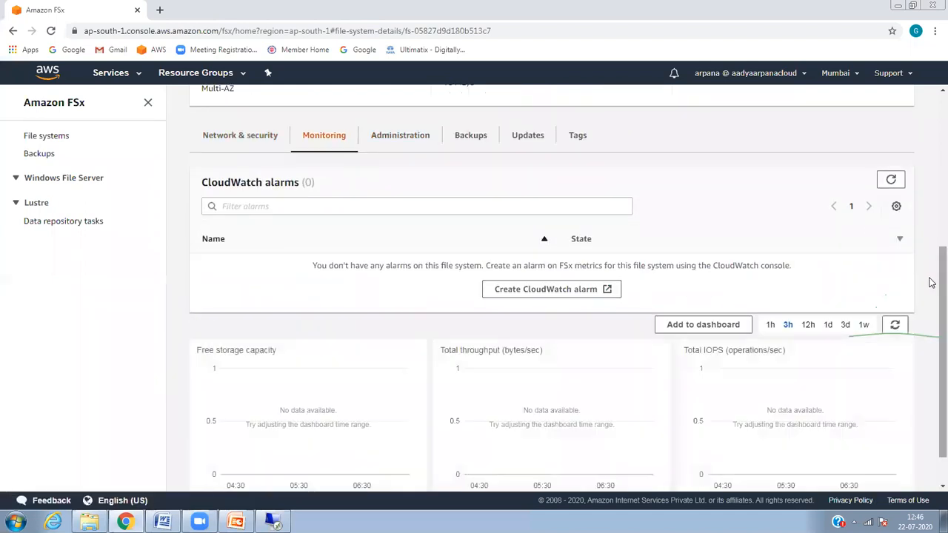
pyautogui.moveTo(933, 278); pyautogui.dragTo(931, 126)
pyautogui.click(897, 137)
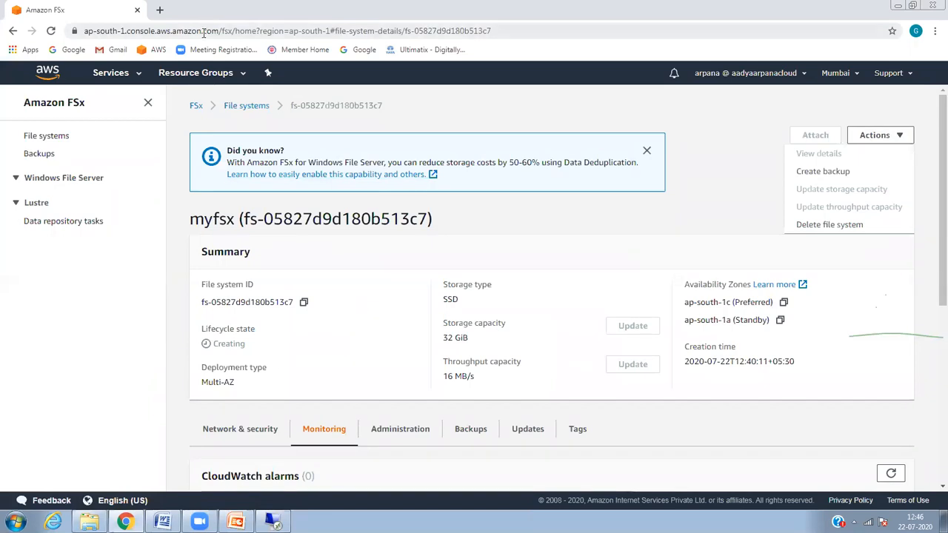
# Step: Select DNS address 172.31.46.114 of awsguru.com directory d-9f67391a91 in Directory Service
pyautogui.click(137, 74)
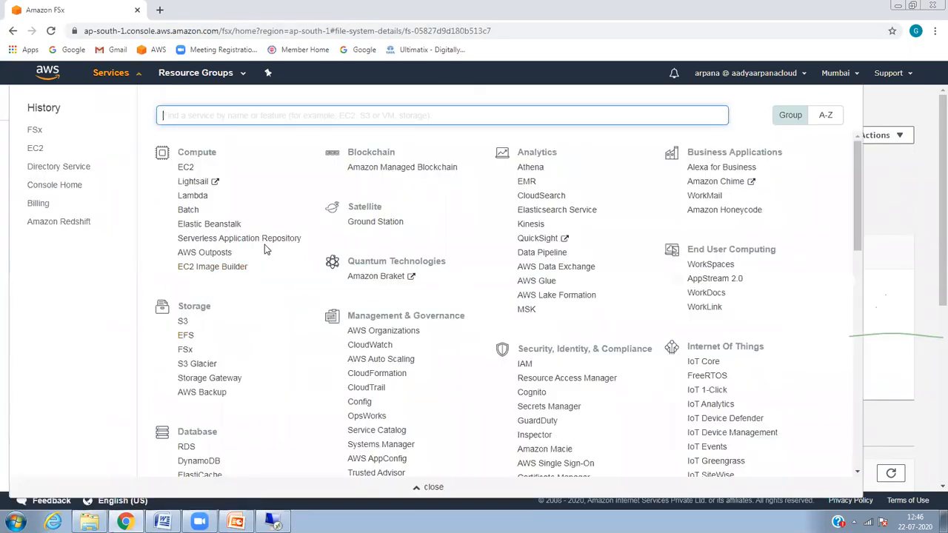
pyautogui.click(86, 176)
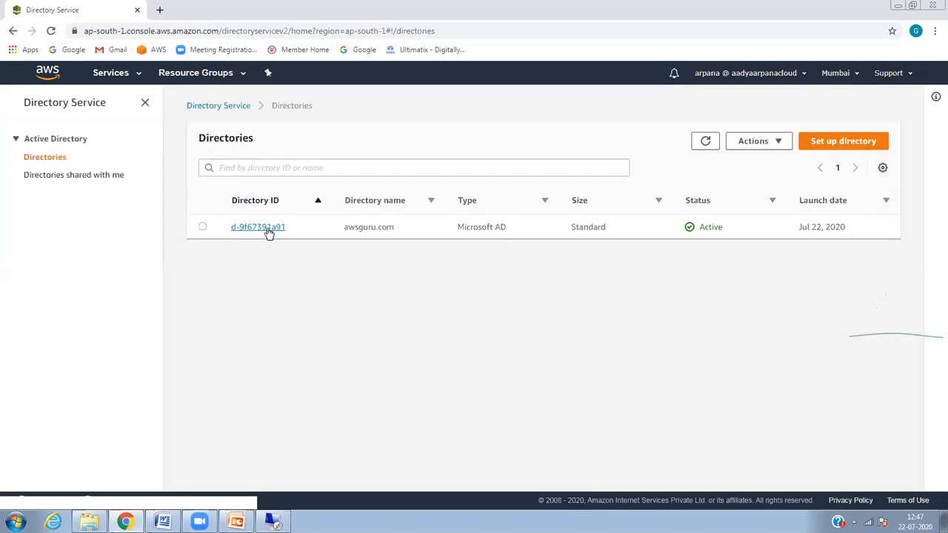
pyautogui.click(269, 228)
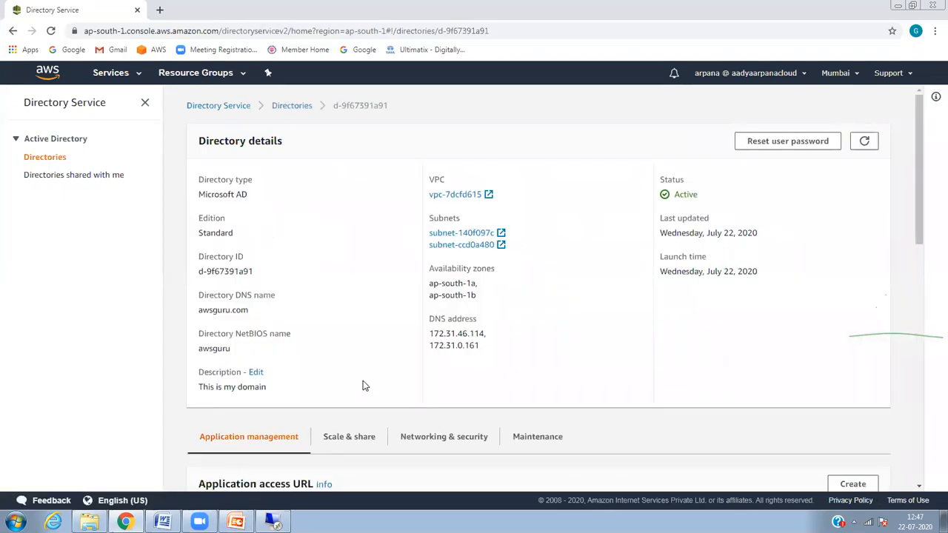
pyautogui.moveTo(483, 338); pyautogui.dragTo(433, 338)
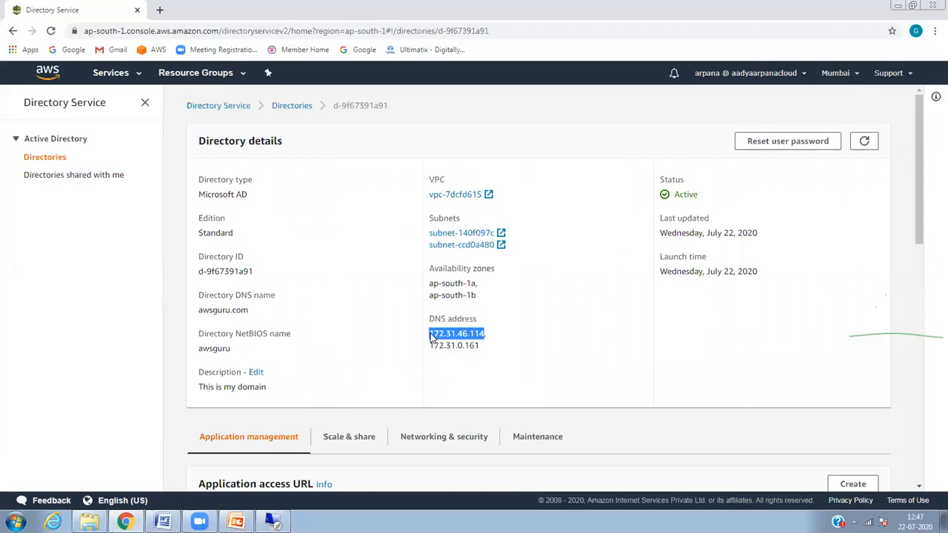
pyautogui.click(273, 522)
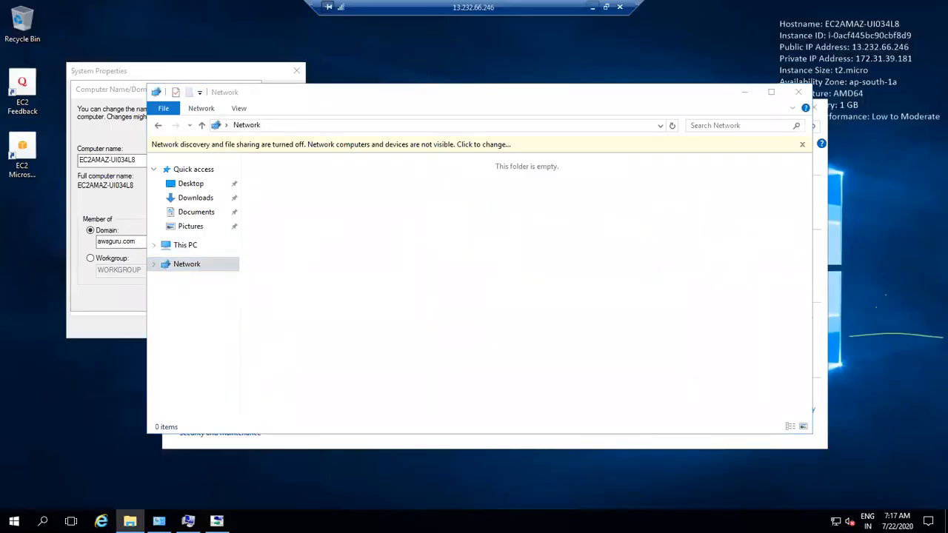
# Step: Open Network Connections again through the Win+X Run box
pyautogui.rightClick(43, 520)
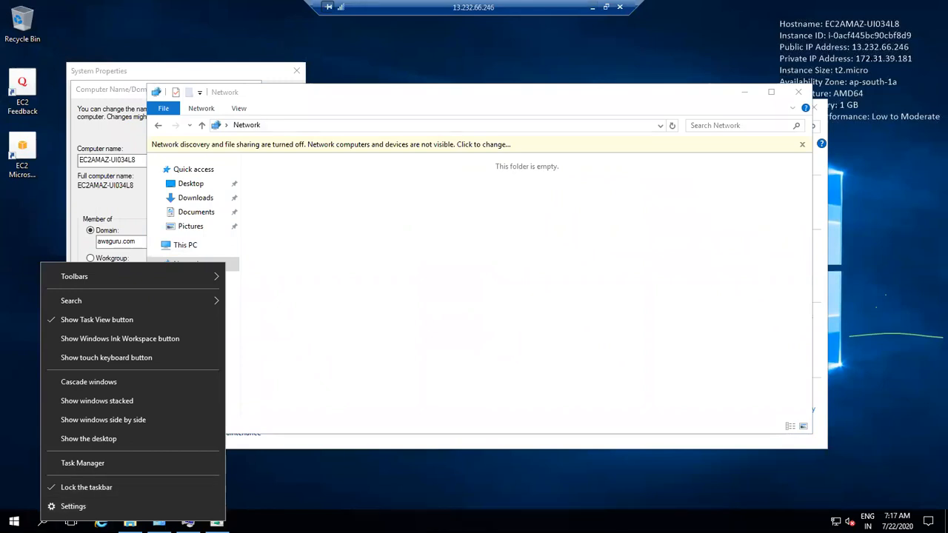
pyautogui.rightClick(14, 522)
pyautogui.click(59, 471)
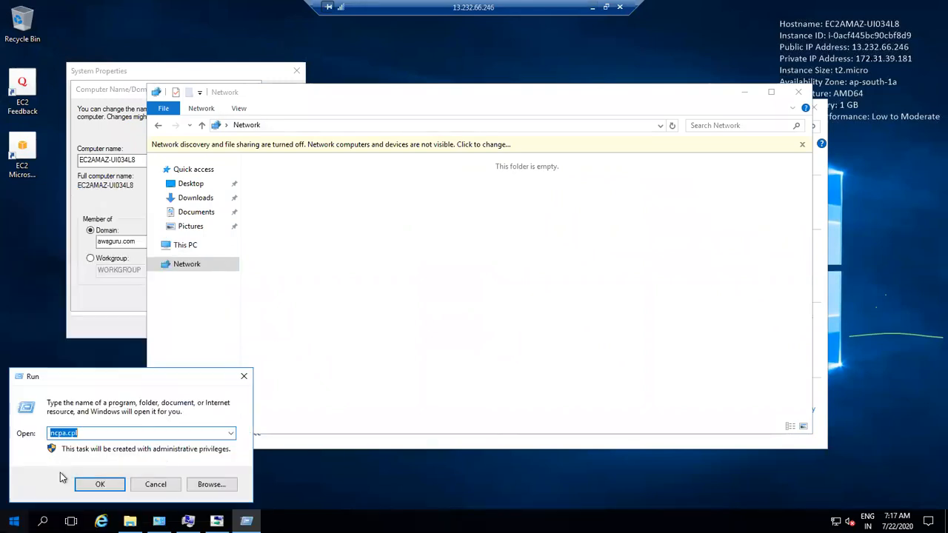
pyautogui.press('super')
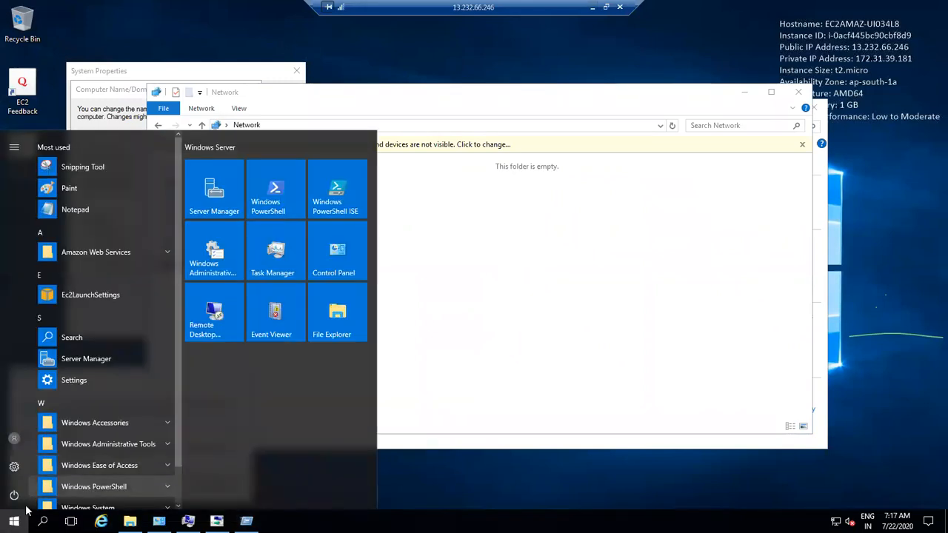
pyautogui.press('super+x')
pyautogui.click(51, 469)
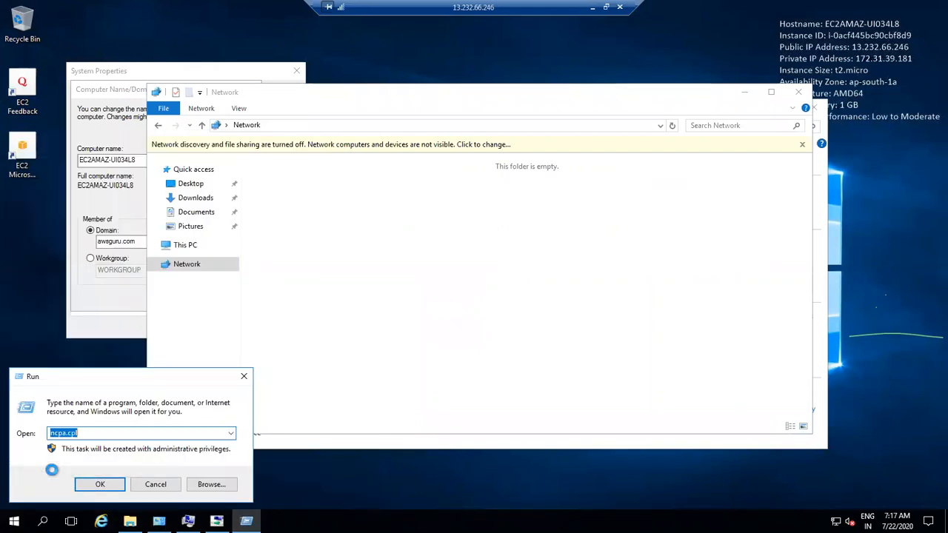
pyautogui.press('Return')
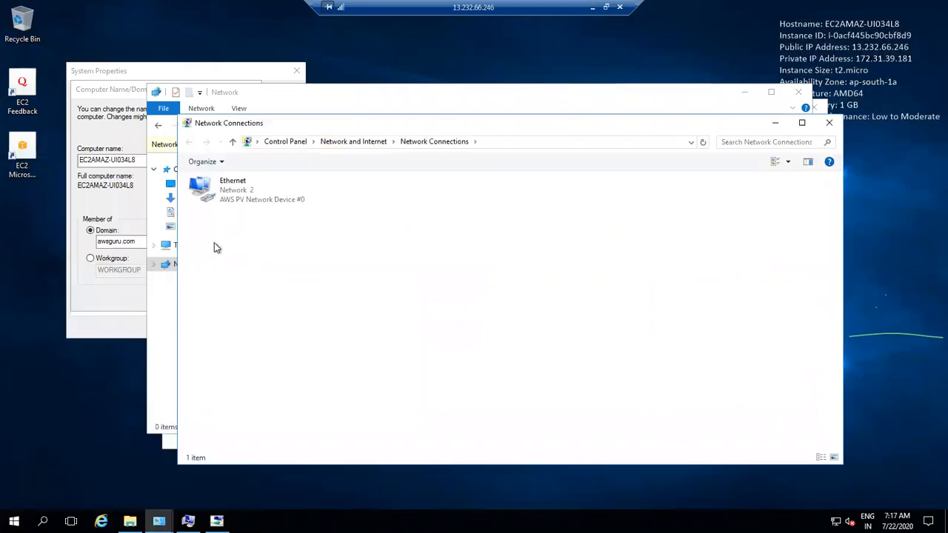
# Step: Paste 172.31.46.114 as the Ethernet IPv4 preferred DNS, then retry the awsguru.com join
pyautogui.rightClick(229, 206)
pyautogui.click(301, 317)
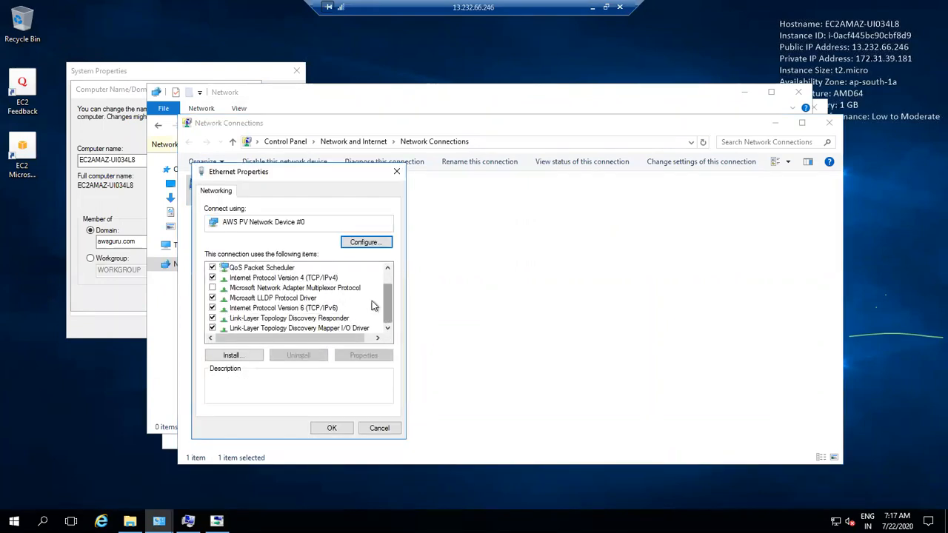
pyautogui.click(330, 280)
pyautogui.click(364, 356)
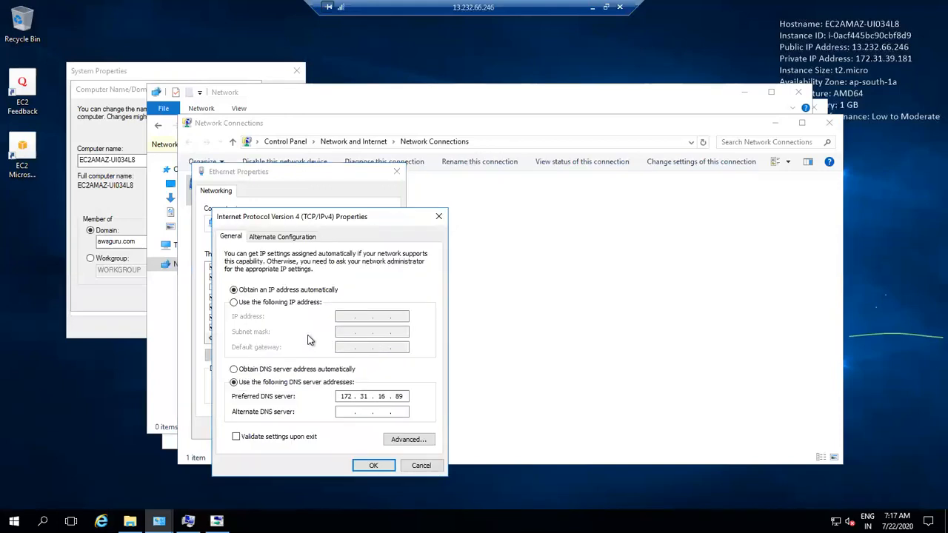
pyautogui.doubleClick(340, 397)
pyautogui.hotkey('ctrl', 'v')
pyautogui.click(374, 465)
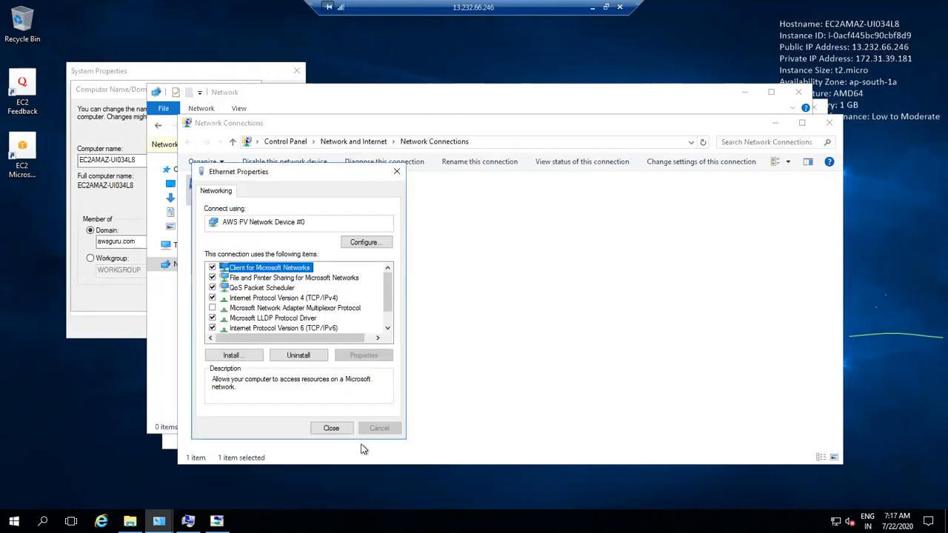
pyautogui.click(331, 428)
pyautogui.click(132, 285)
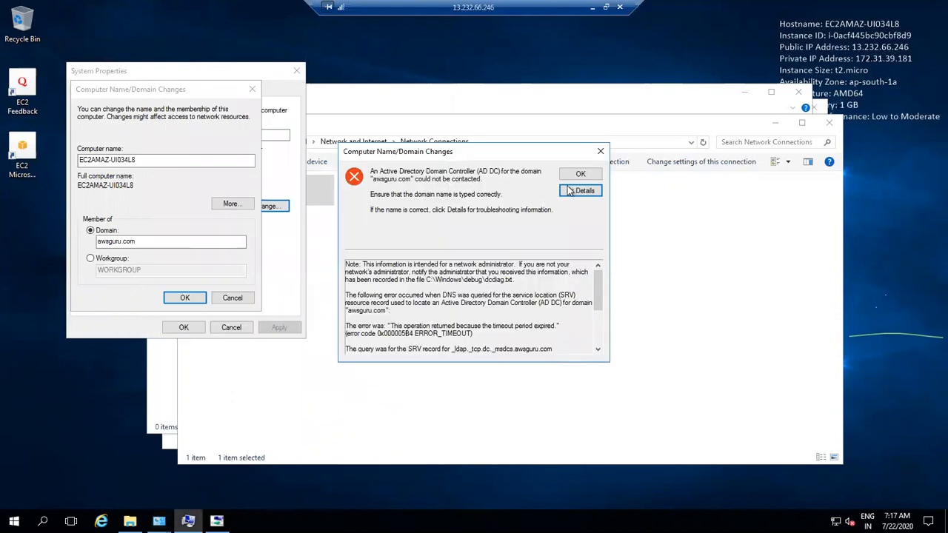
# Step: Dismiss the domain controller error and retry joining awsguru.com with the domain admin credentials
pyautogui.click(581, 174)
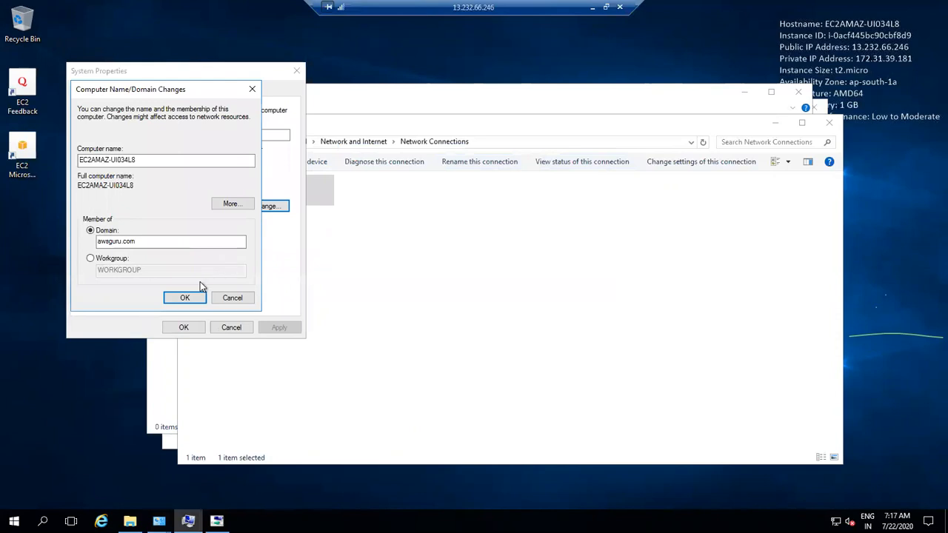
pyautogui.click(185, 297)
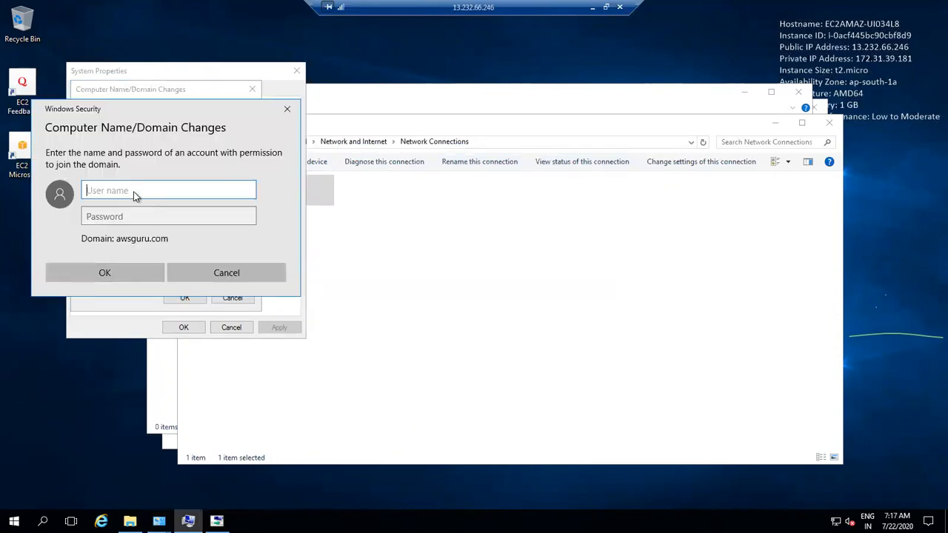
pyautogui.write('Admin')
pyautogui.press('Tab')
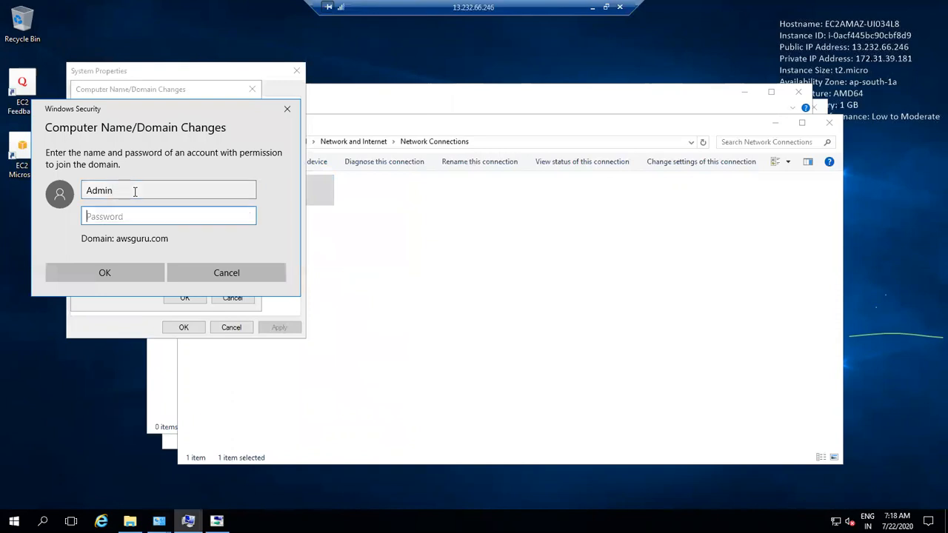
pyautogui.write('************')
pyautogui.press('Return')
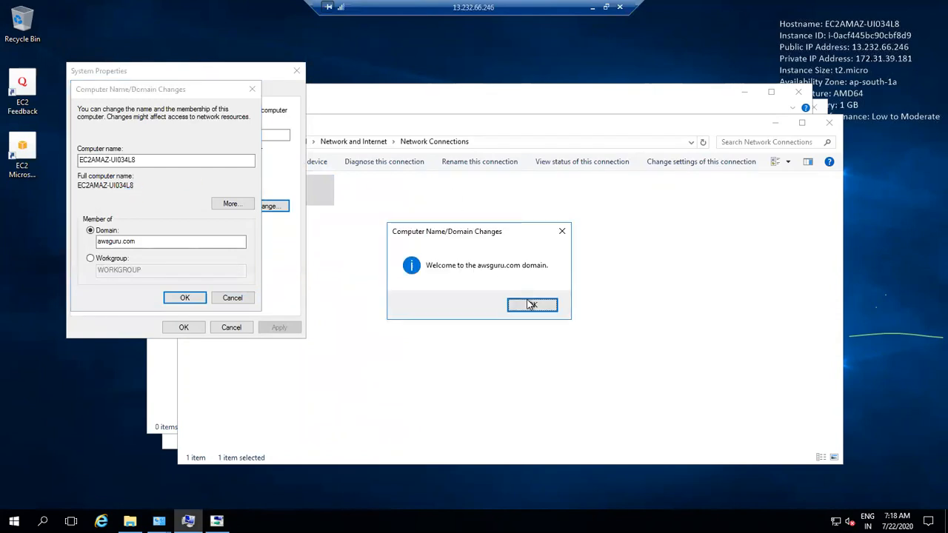
# Step: Acknowledge the welcome and restart messages, close the open windows, and restart the server now
pyautogui.click(530, 304)
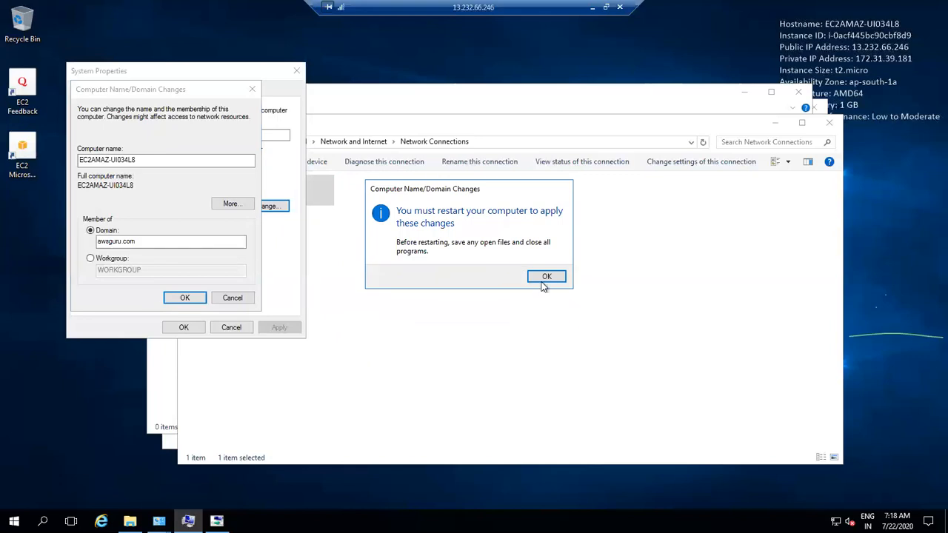
pyautogui.click(542, 282)
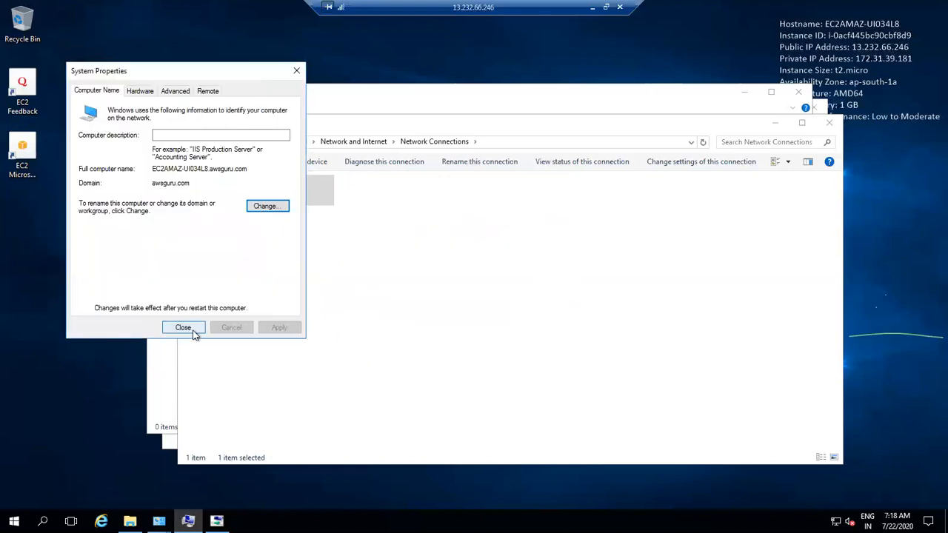
pyautogui.click(193, 332)
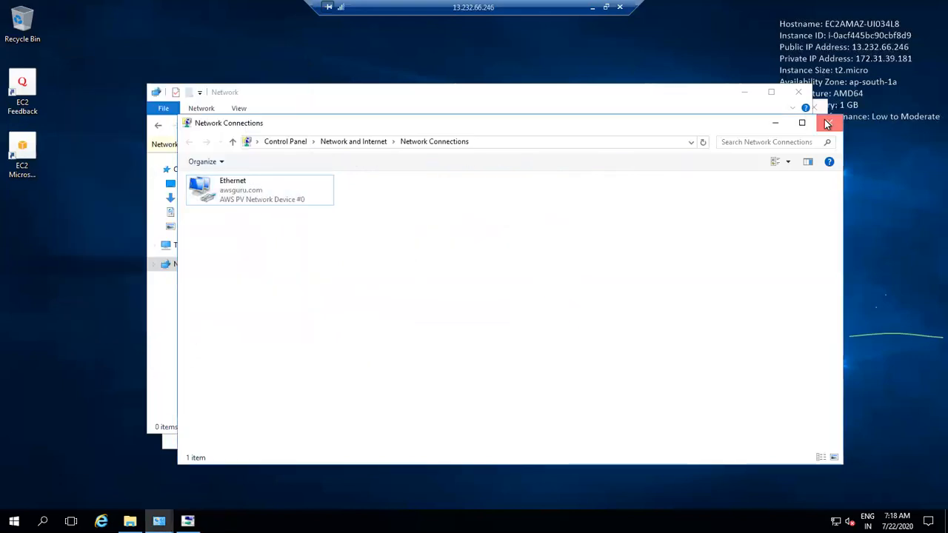
pyautogui.click(828, 124)
pyautogui.click(487, 274)
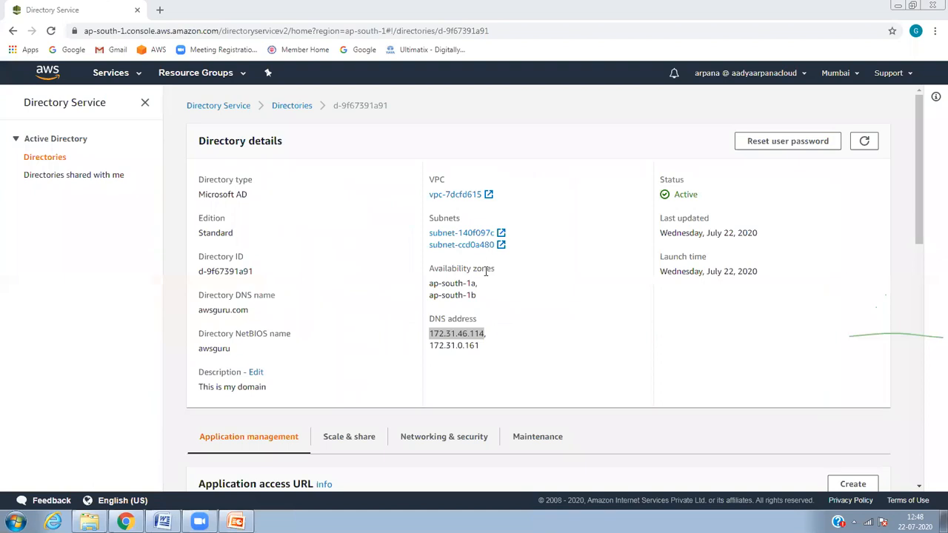
# Step: Go from the directory details to the EC2 running instances list
pyautogui.moveTo(478, 282); pyautogui.dragTo(422, 268)
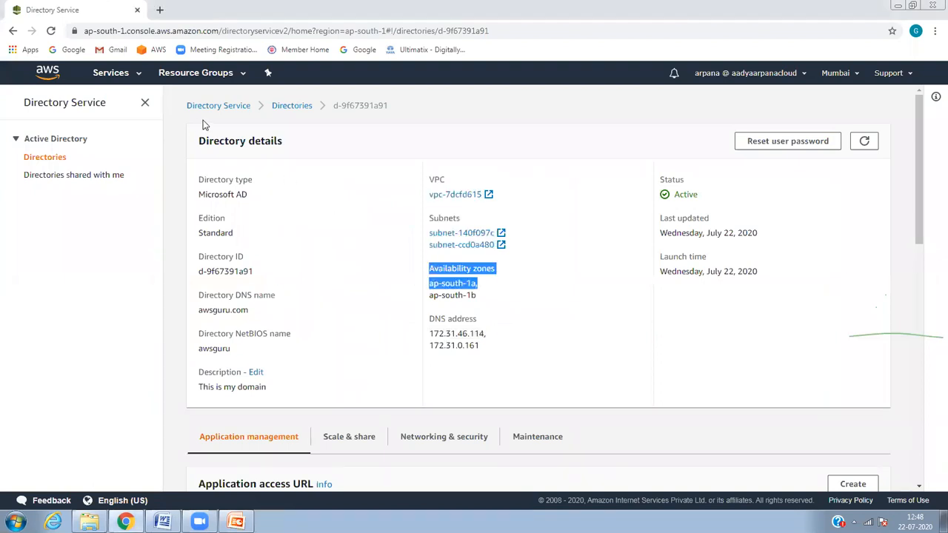
pyautogui.click(119, 72)
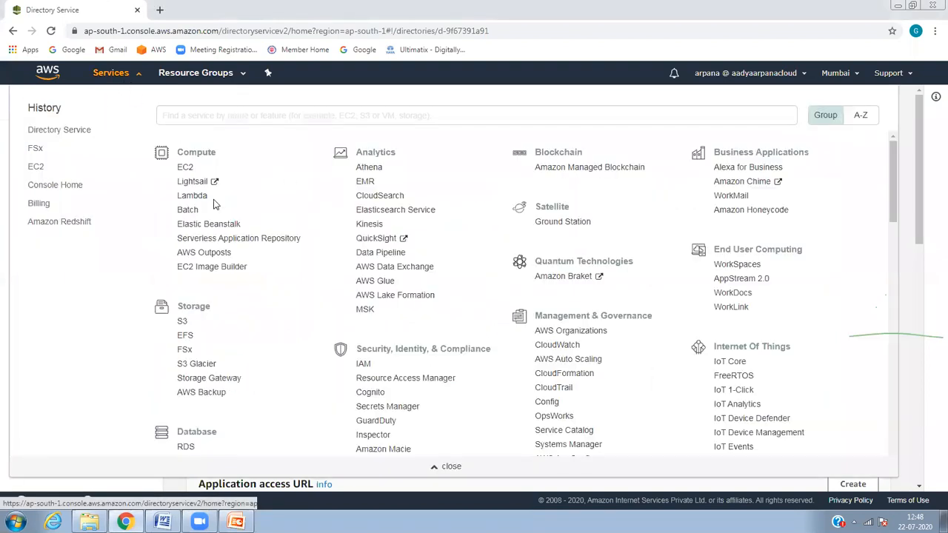
pyautogui.click(36, 174)
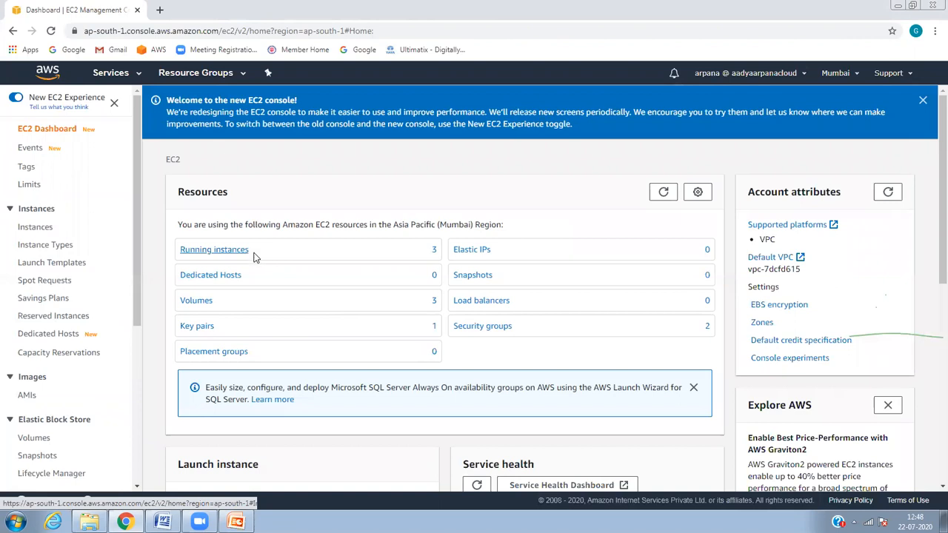
pyautogui.click(253, 257)
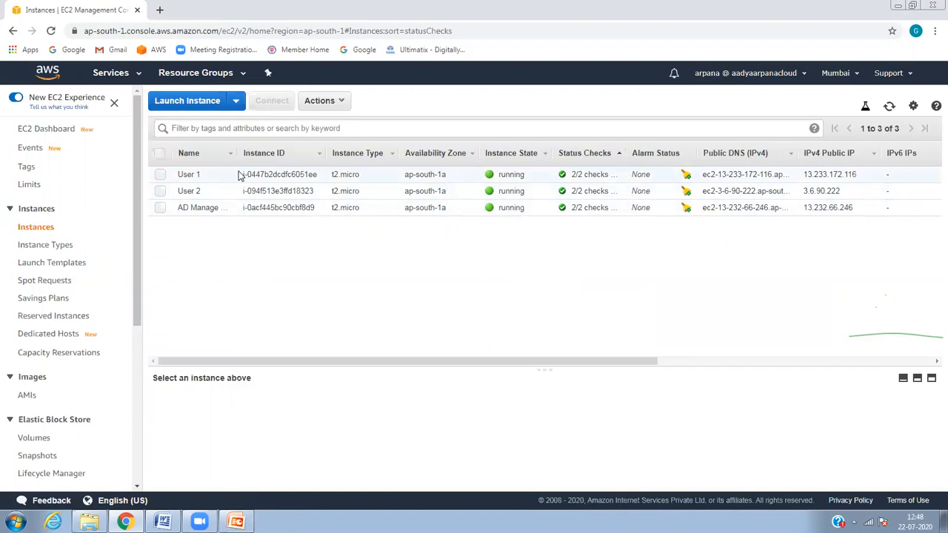
# Step: Get an instance screenshot of the AD Manage Server
pyautogui.click(160, 207)
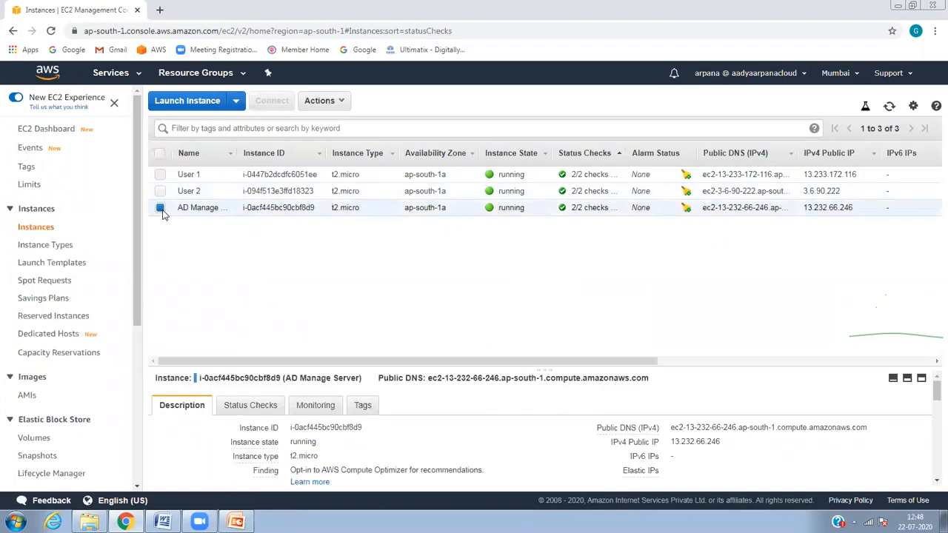
pyautogui.click(333, 104)
pyautogui.moveTo(365, 208)
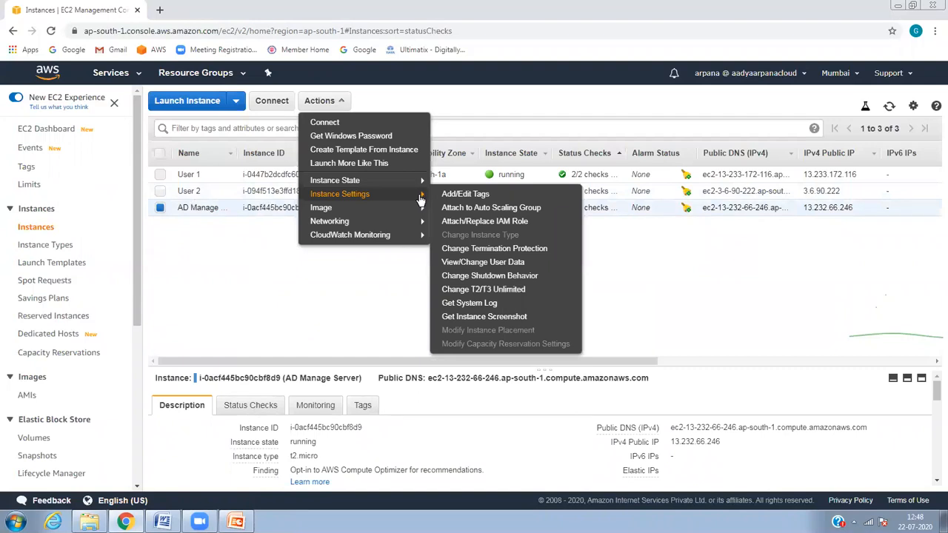
pyautogui.click(486, 317)
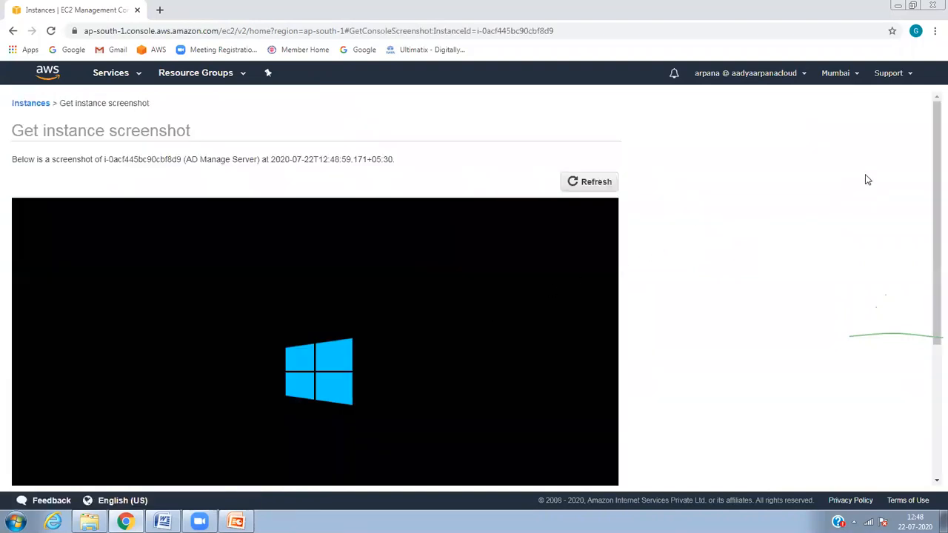
# Step: Refresh the AD Manage Server screenshot until the lock screen appears, then close it
pyautogui.moveTo(931, 144); pyautogui.dragTo(931, 189)
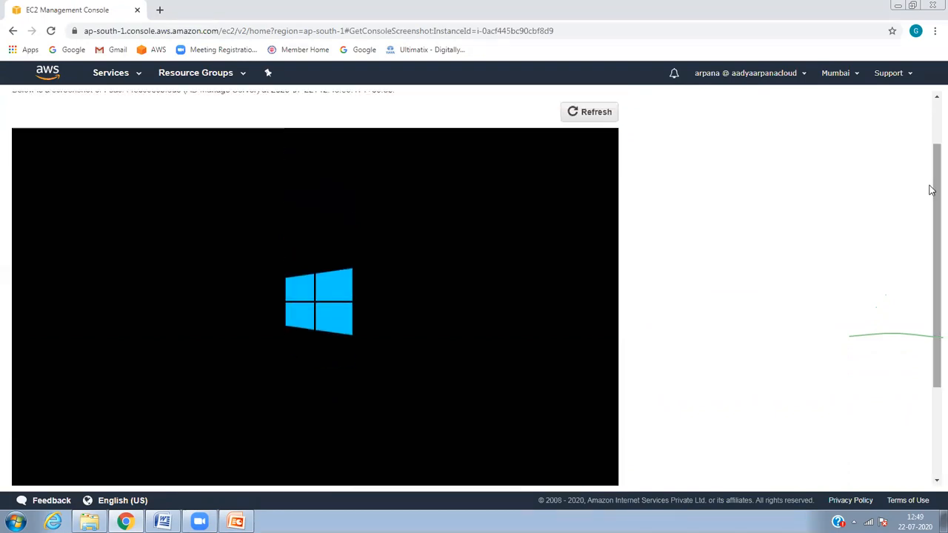
pyautogui.click(606, 117)
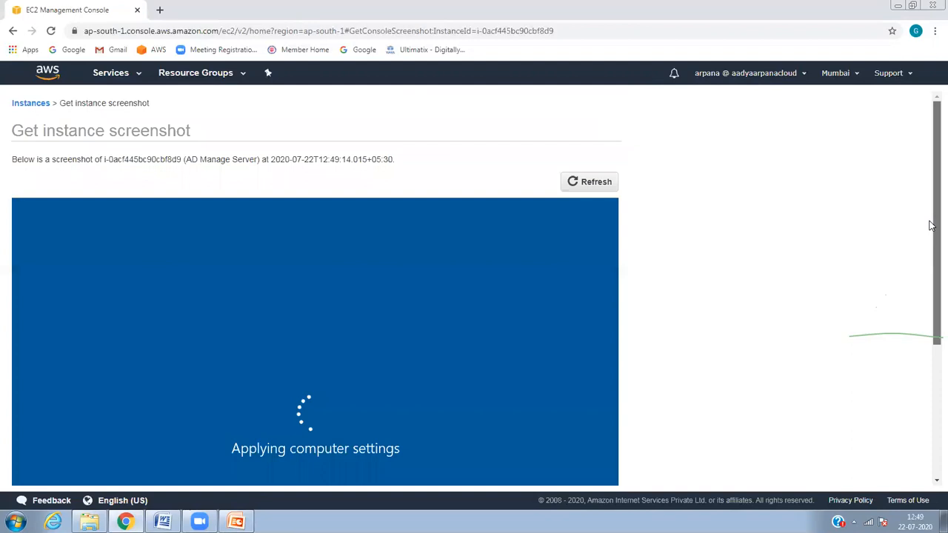
pyautogui.moveTo(931, 226); pyautogui.dragTo(931, 292)
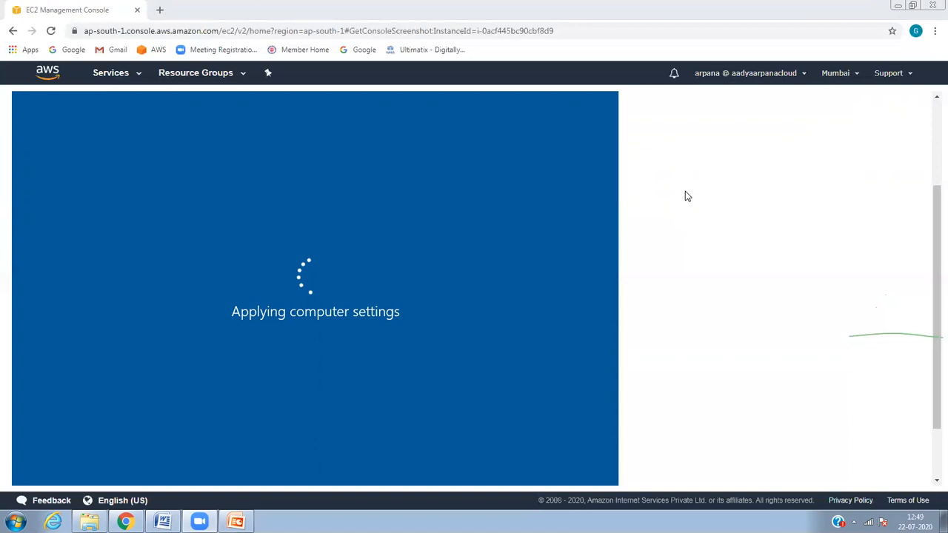
pyautogui.moveTo(931, 300); pyautogui.dragTo(931, 186)
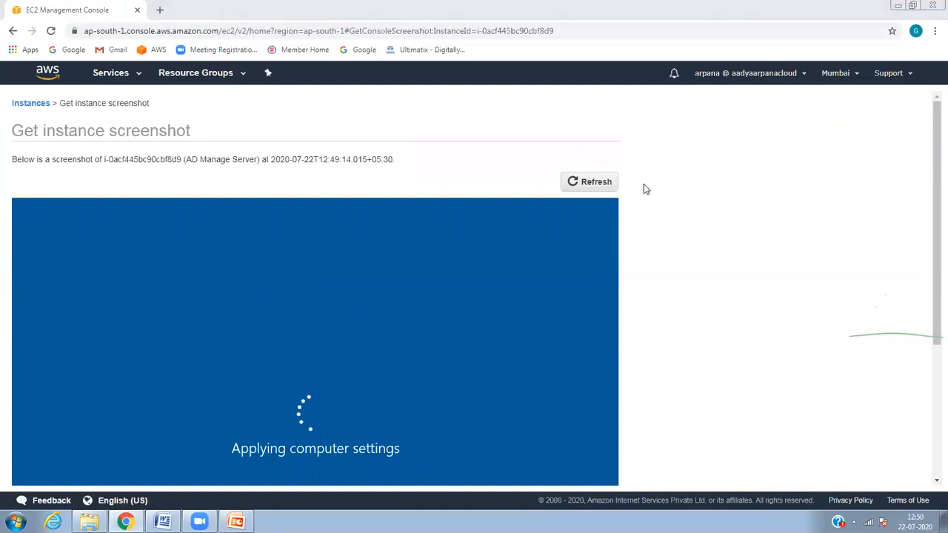
pyautogui.click(576, 179)
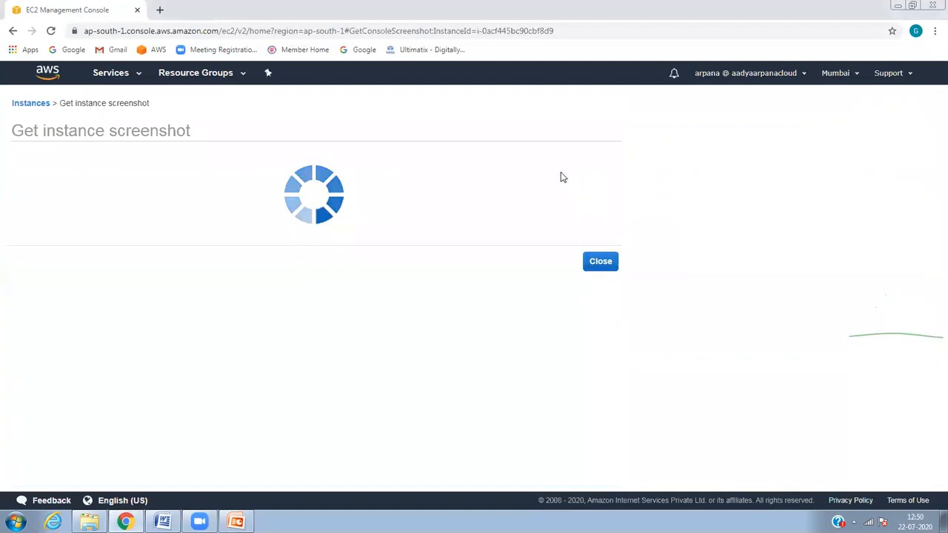
pyautogui.moveTo(932, 219); pyautogui.dragTo(912, 220)
pyautogui.scroll(-3, 918, 311)
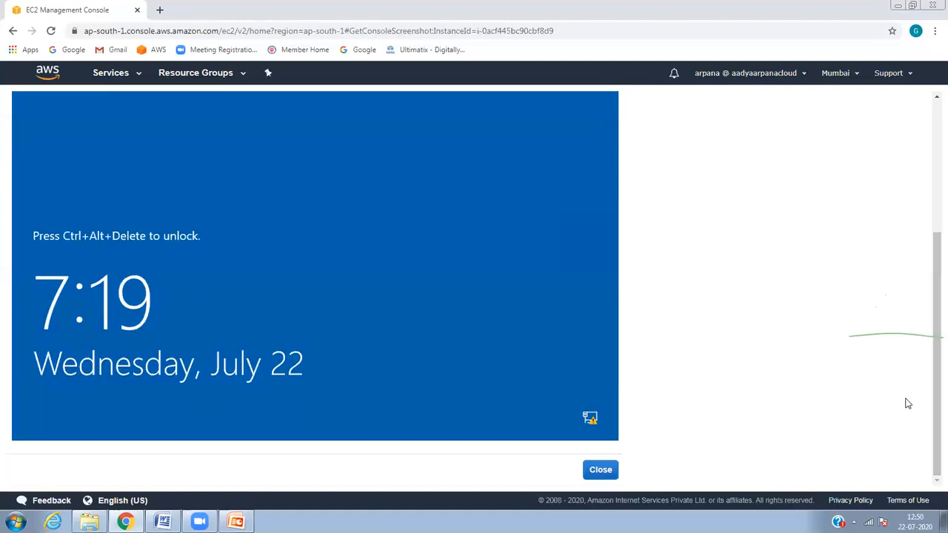
pyautogui.click(595, 474)
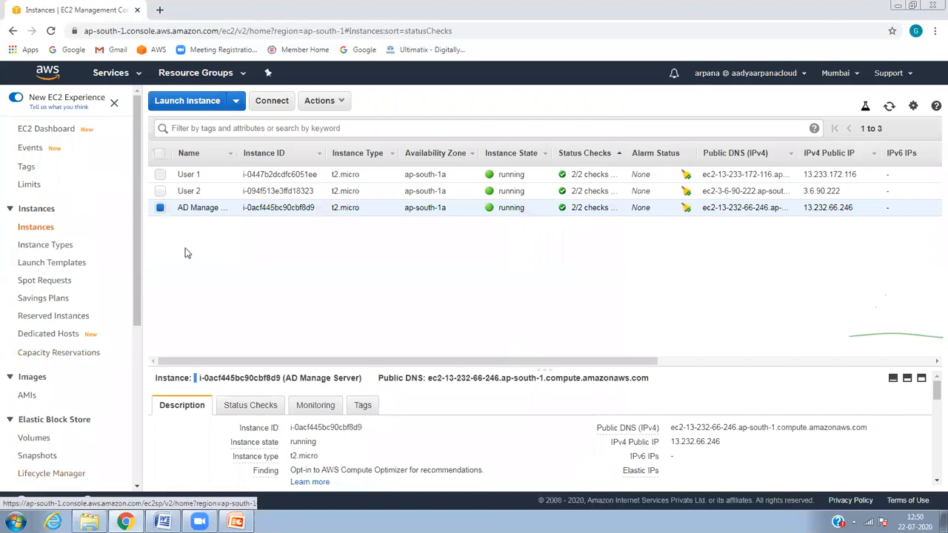
# Step: Copy the public IP 13.232.66.246 and launch Remote Desktop Connection for it
pyautogui.click(340, 108)
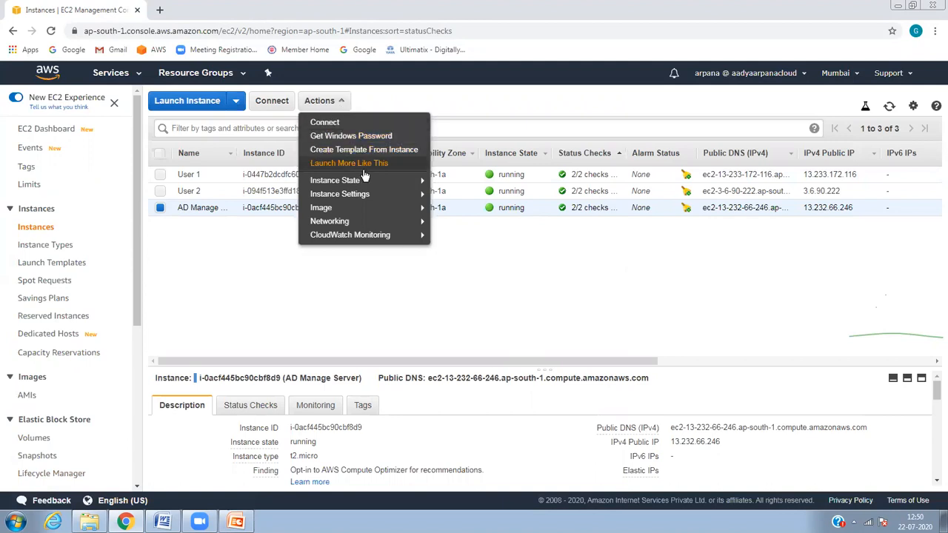
pyautogui.click(707, 442)
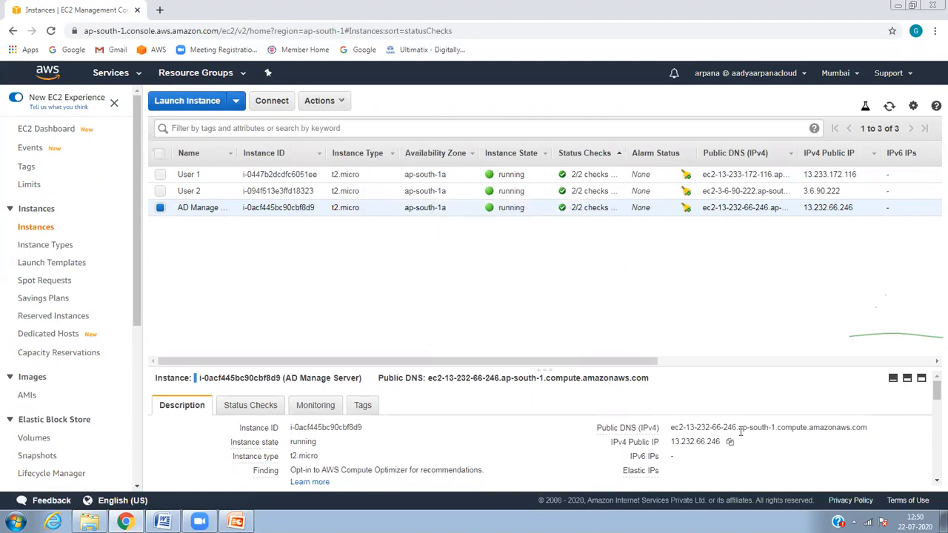
pyautogui.click(730, 444)
pyautogui.click(730, 444)
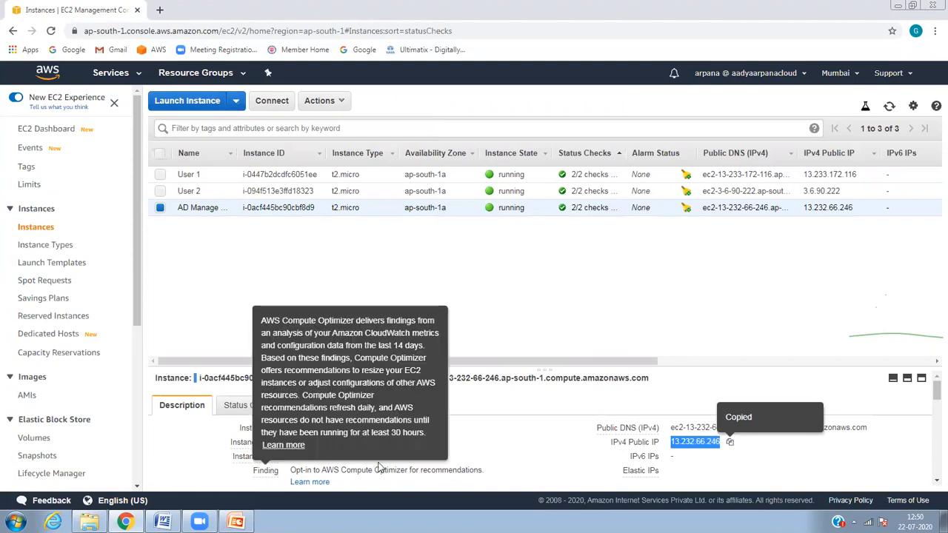
pyautogui.click(15, 522)
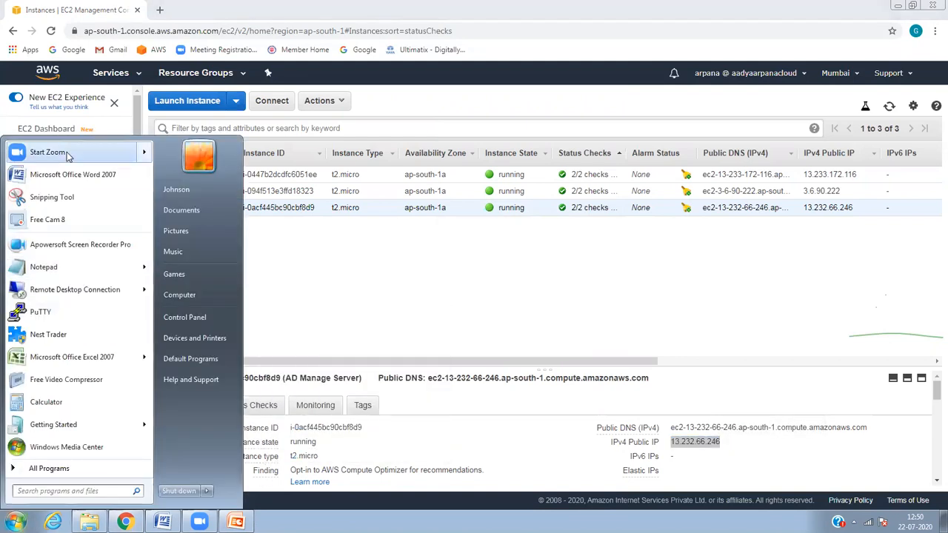
pyautogui.click(77, 289)
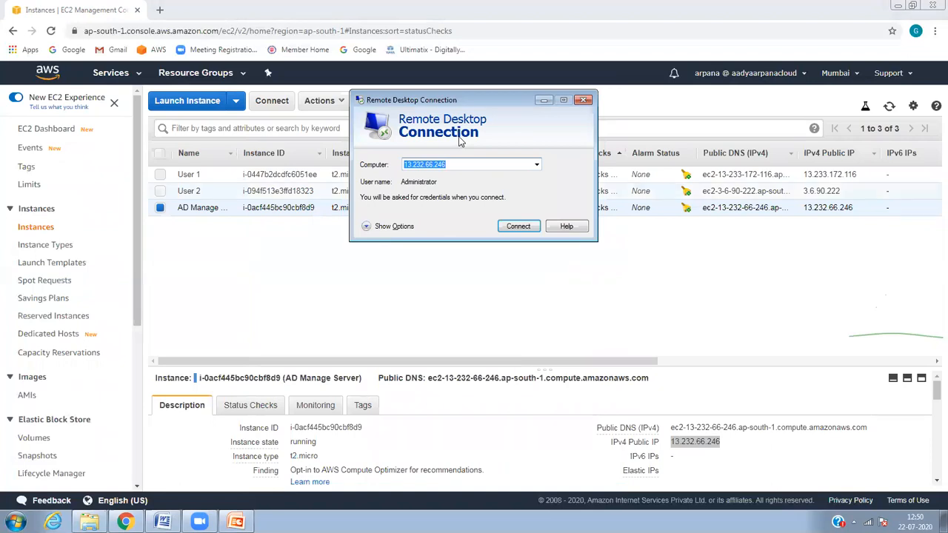
# Step: Connect to 13.232.66.246 and try signing in as the awsguru domain administrator
pyautogui.click(517, 226)
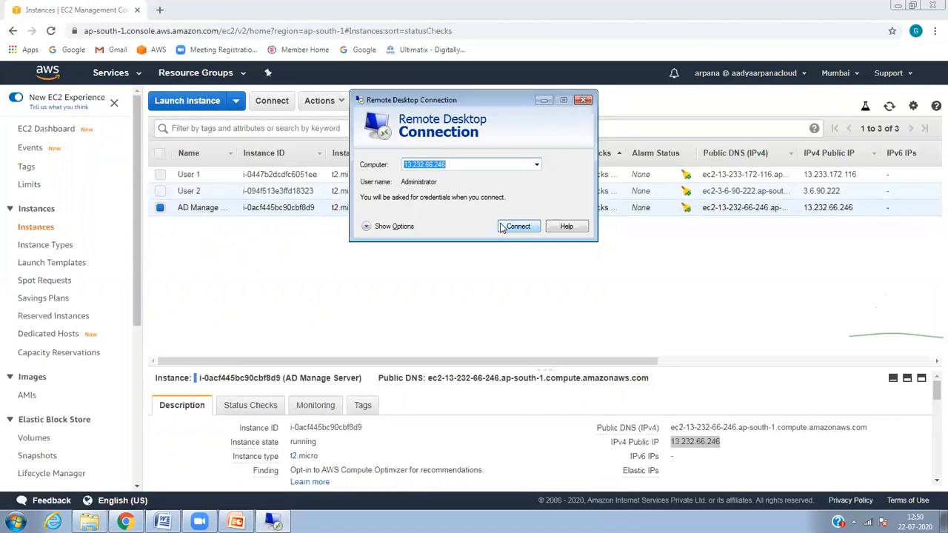
pyautogui.click(504, 226)
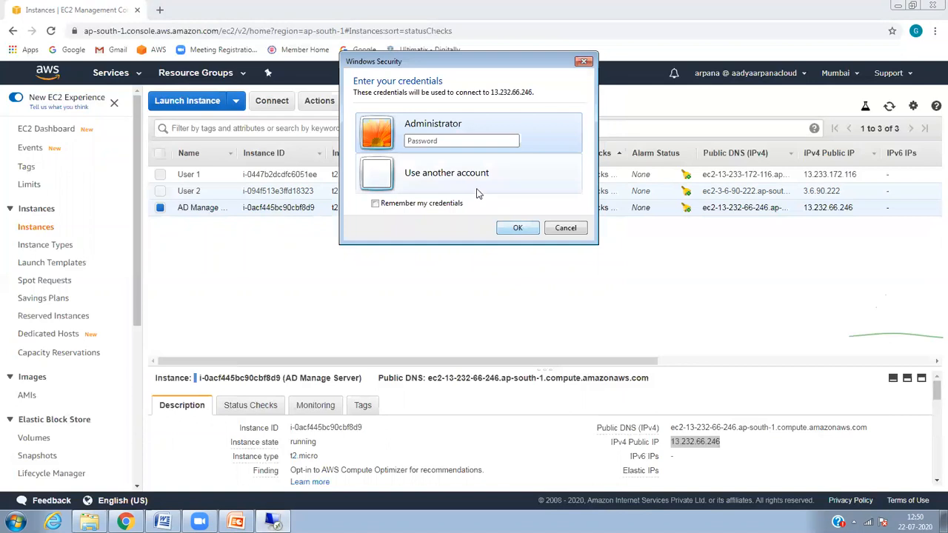
pyautogui.click(463, 175)
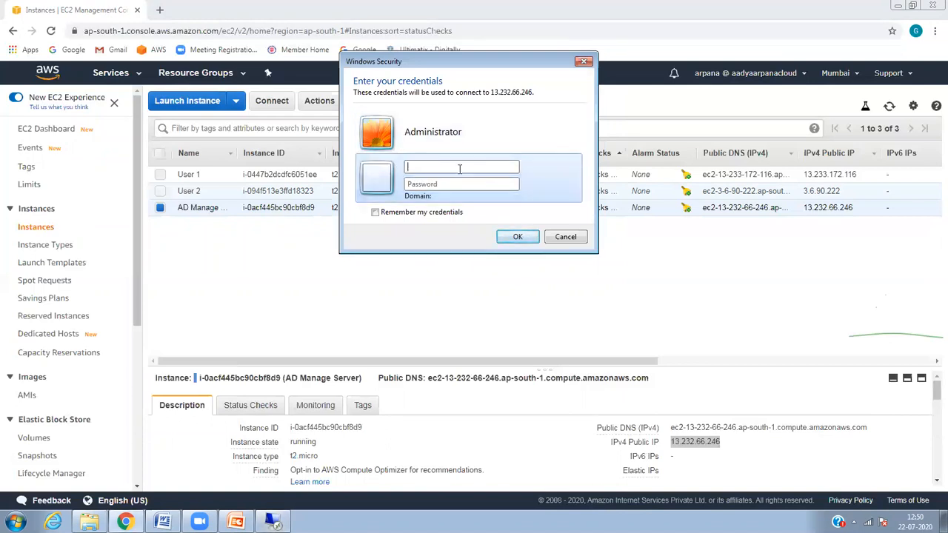
pyautogui.write('awsguru\\administrato')
pyautogui.write('rator')
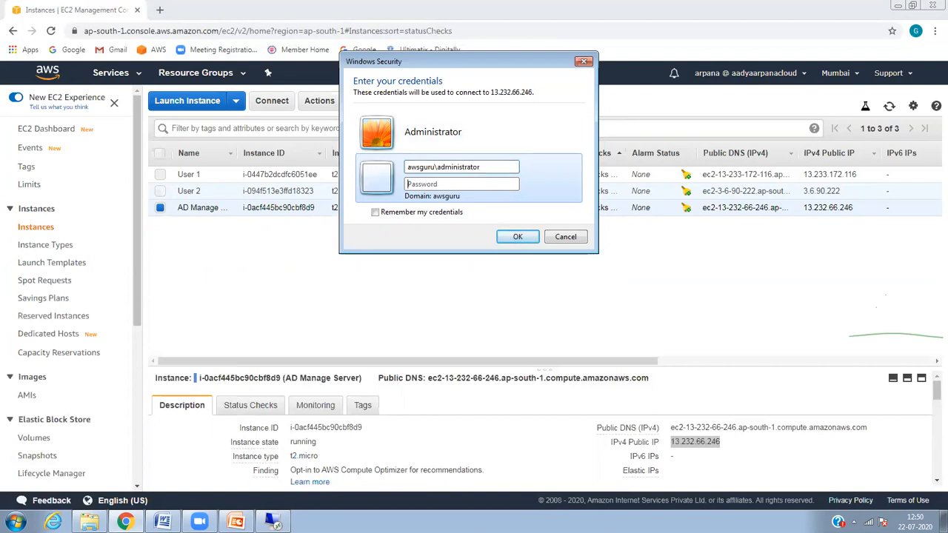
pyautogui.write('*')
pyautogui.press('Return')
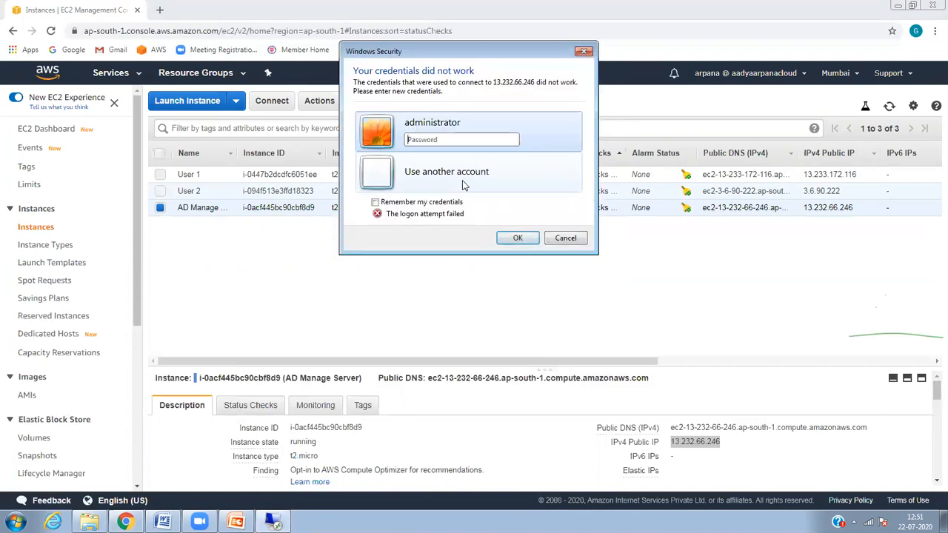
# Step: Sign in again with the domain administrator credentials and accept the unverified certificate
pyautogui.click(462, 178)
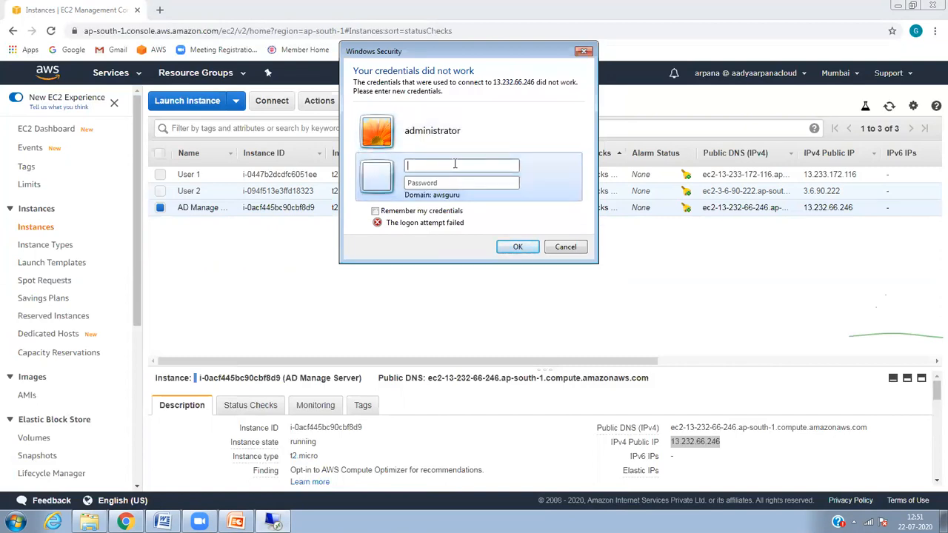
pyautogui.write('asw')
pyautogui.write('guru\\admin')
pyautogui.press('Tab')
pyautogui.write('••••••••••')
pyautogui.press('Return')
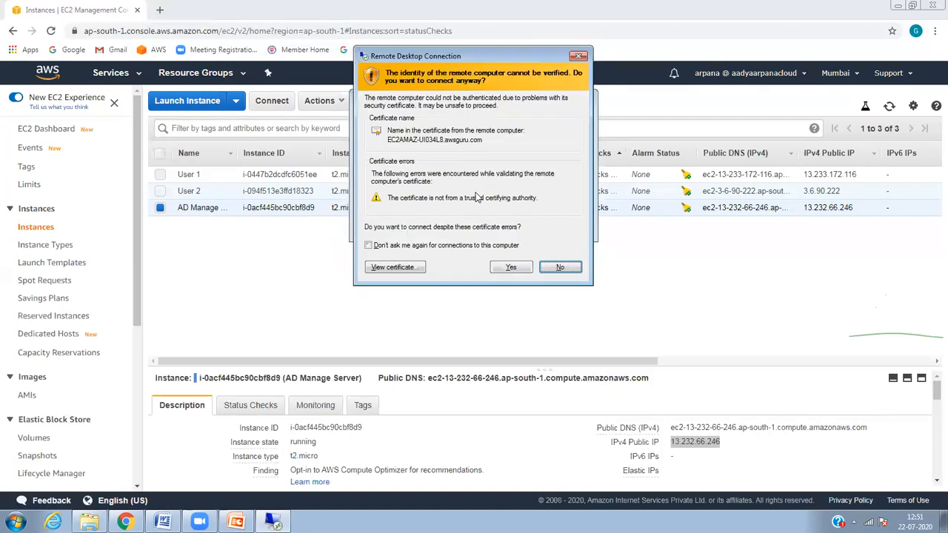
pyautogui.click(513, 268)
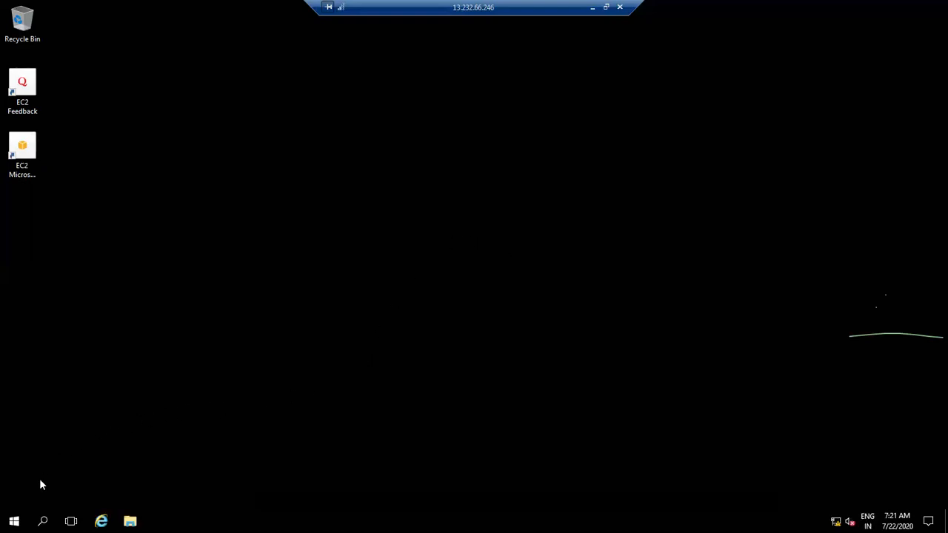
# Step: Dismiss the system tools menu and refresh the remote desktop
pyautogui.rightClick(14, 521)
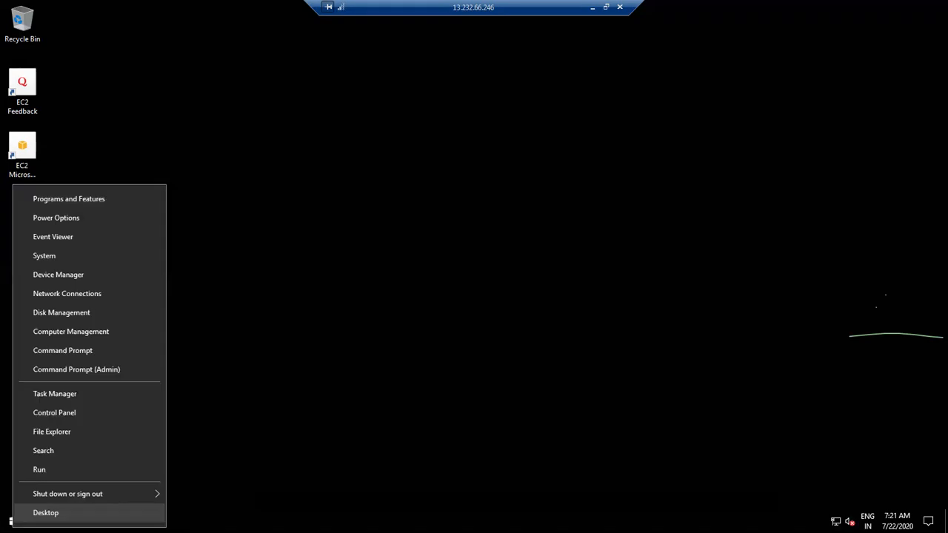
pyautogui.click(292, 451)
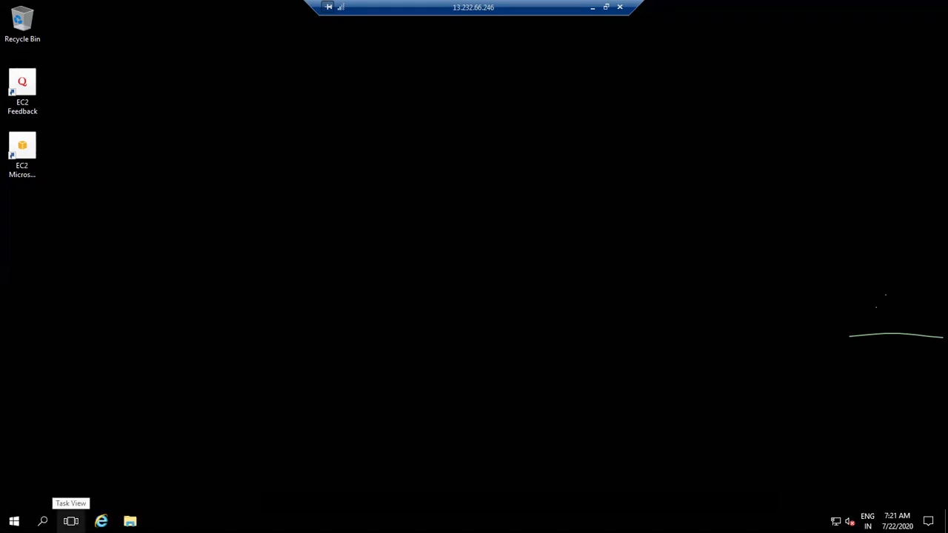
pyautogui.rightClick(211, 305)
pyautogui.click(233, 332)
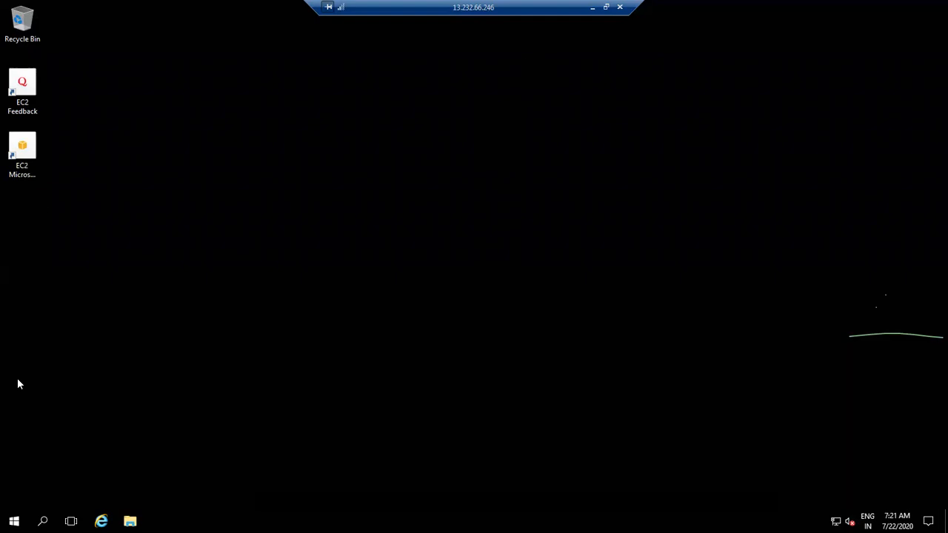
# Step: Launch File Explorer on the remote server, then minimise the session
pyautogui.click(14, 521)
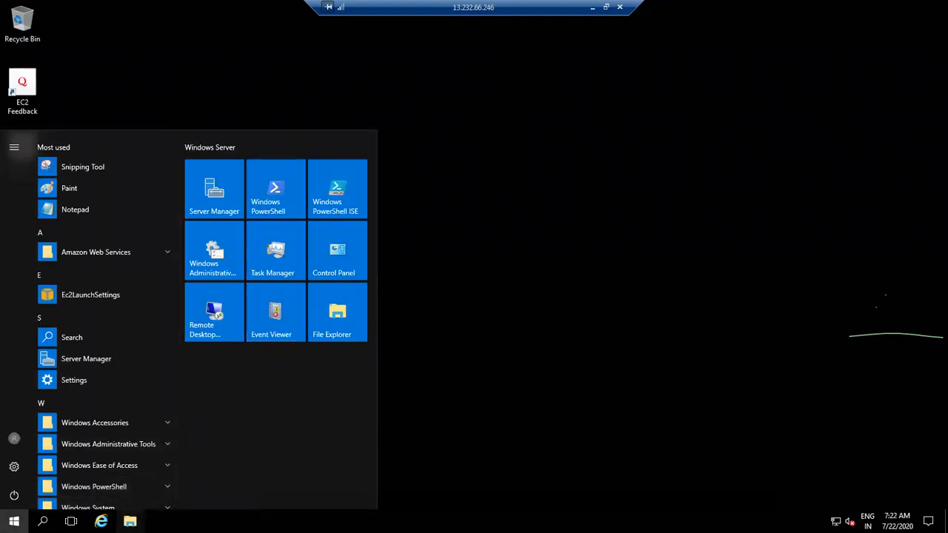
pyautogui.click(129, 521)
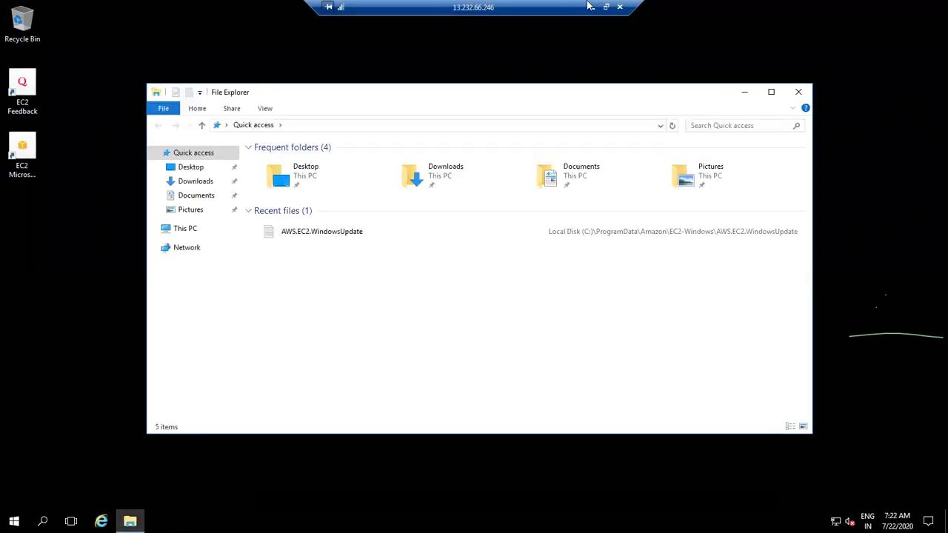
pyautogui.click(592, 7)
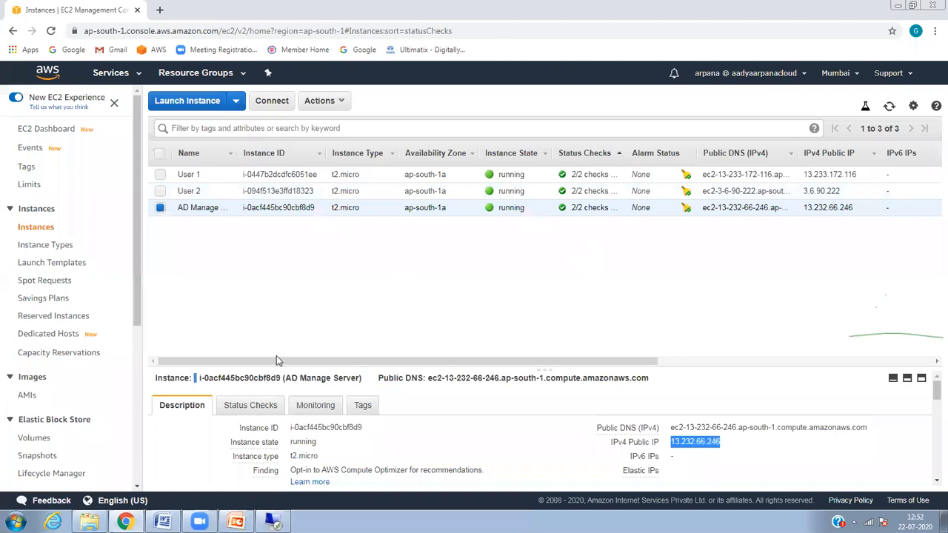
# Step: Go to Amazon FSx and view the myfsx file system's details
pyautogui.click(132, 74)
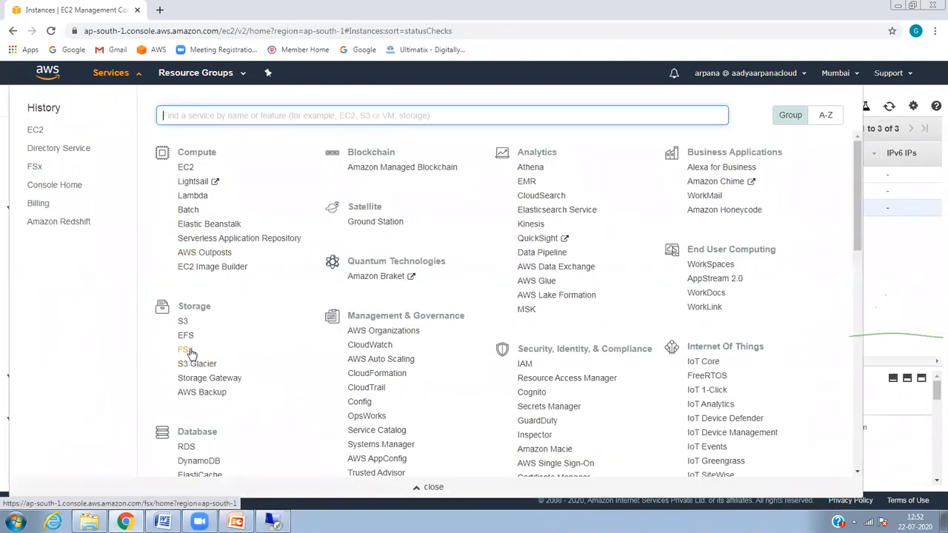
pyautogui.click(187, 350)
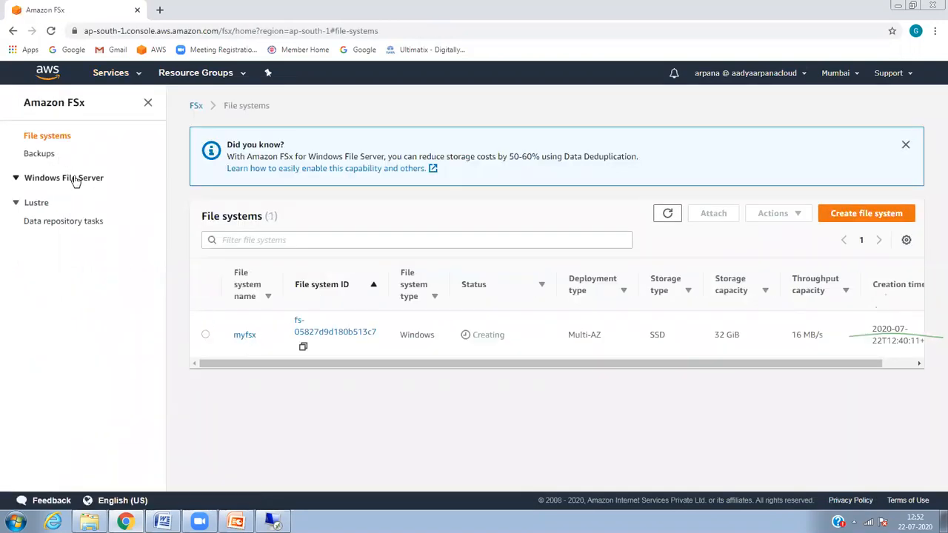
pyautogui.doubleClick(18, 178)
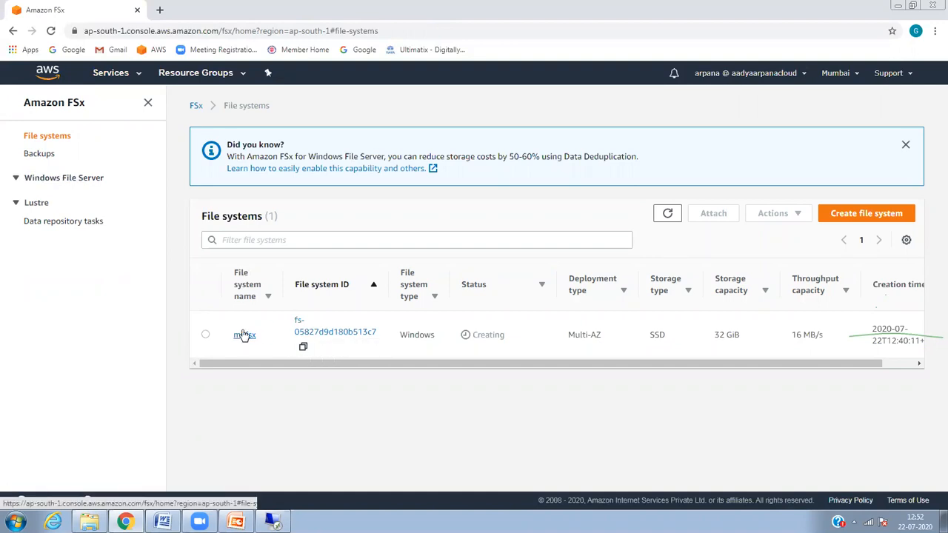
pyautogui.click(245, 335)
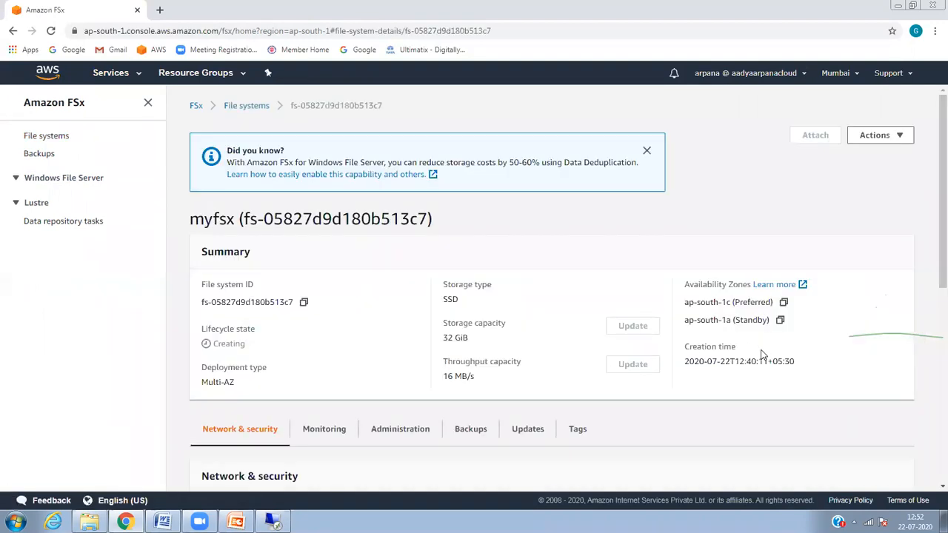
# Step: Scroll through myfsx's summary and network details, then return to the file systems list
pyautogui.doubleClick(931, 244)
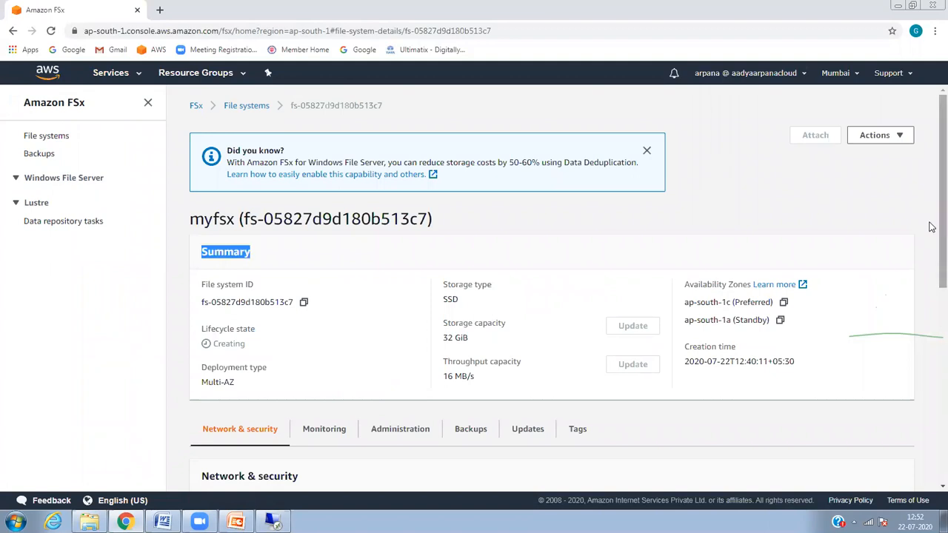
pyautogui.scroll(-3, 932, 281)
pyautogui.scroll(-1, 932, 341)
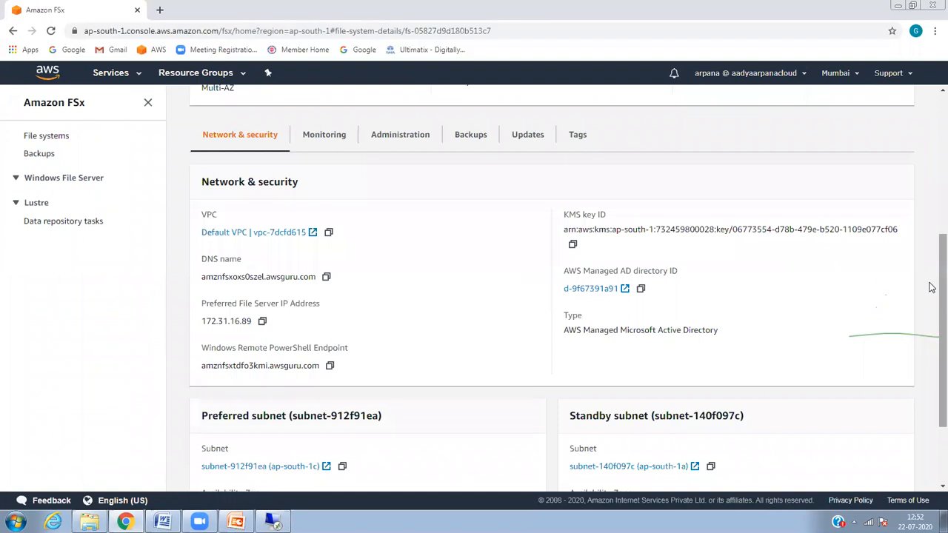
pyautogui.scroll(-2, 932, 311)
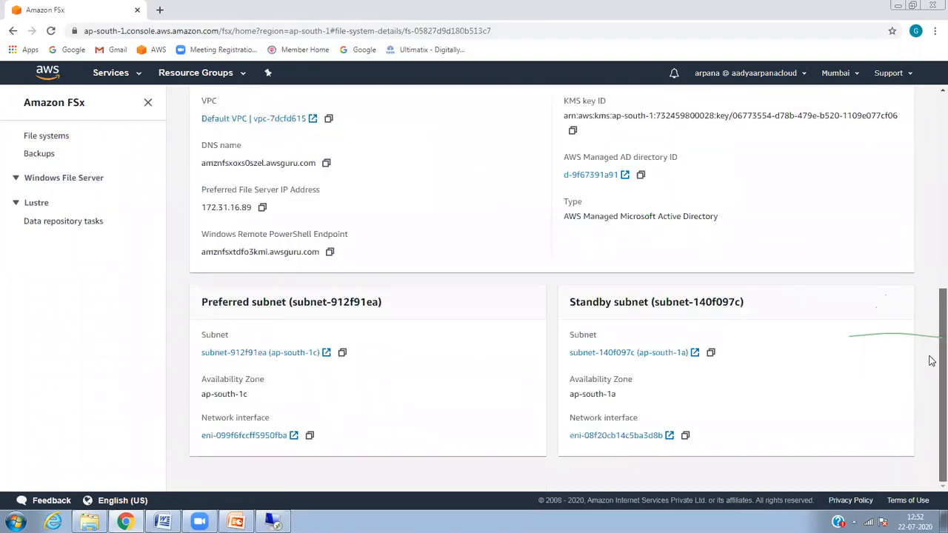
pyautogui.scroll(1, 931, 326)
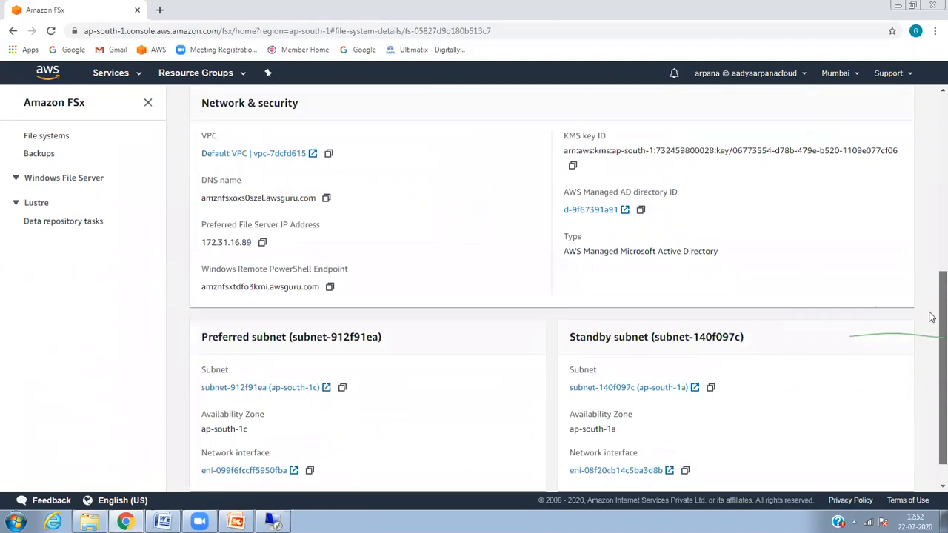
pyautogui.scroll(1, 931, 317)
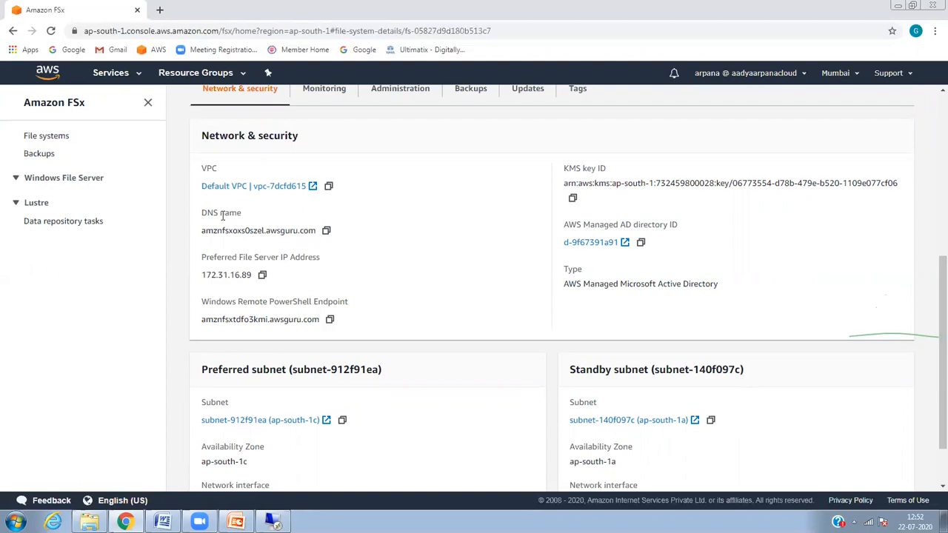
pyautogui.click(46, 136)
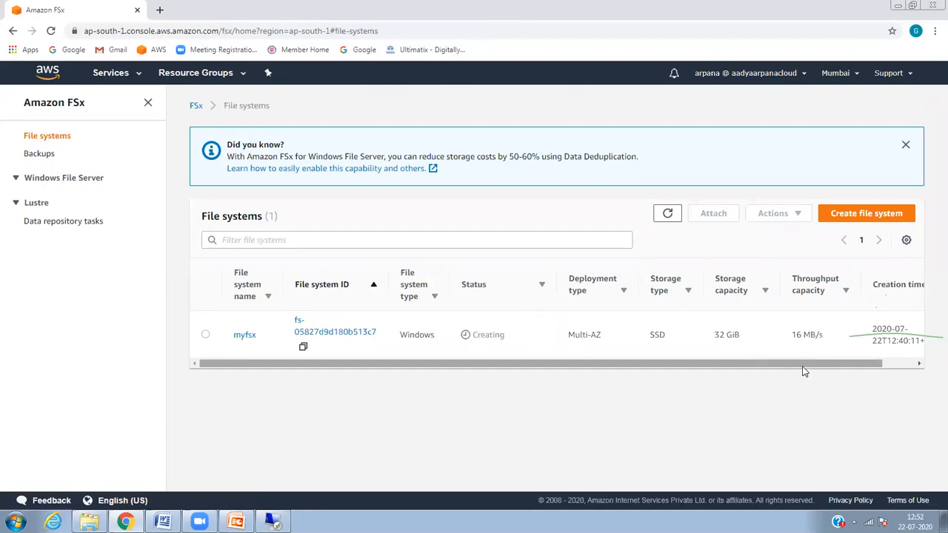
# Step: Reopen myfsx's details and look over its available actions
pyautogui.click(307, 329)
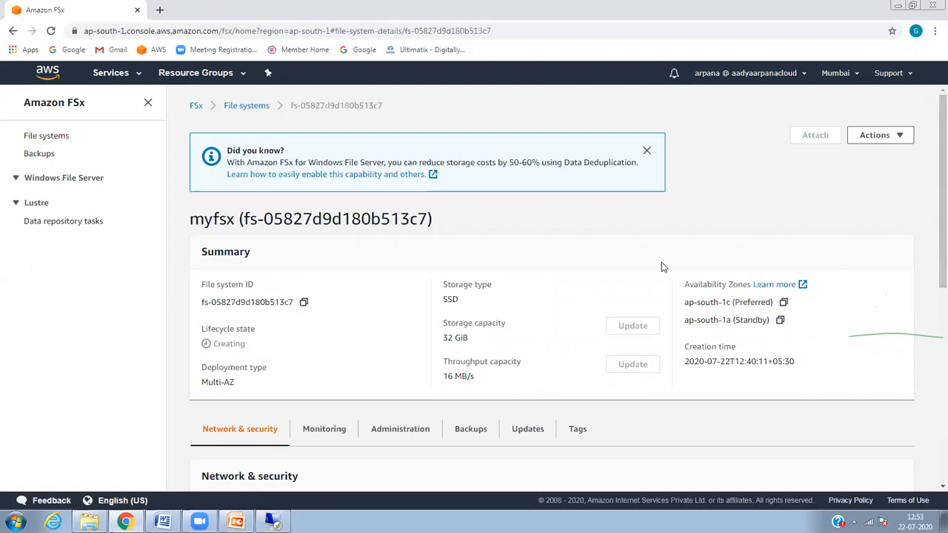
pyautogui.click(882, 138)
pyautogui.moveTo(931, 222); pyautogui.dragTo(931, 417)
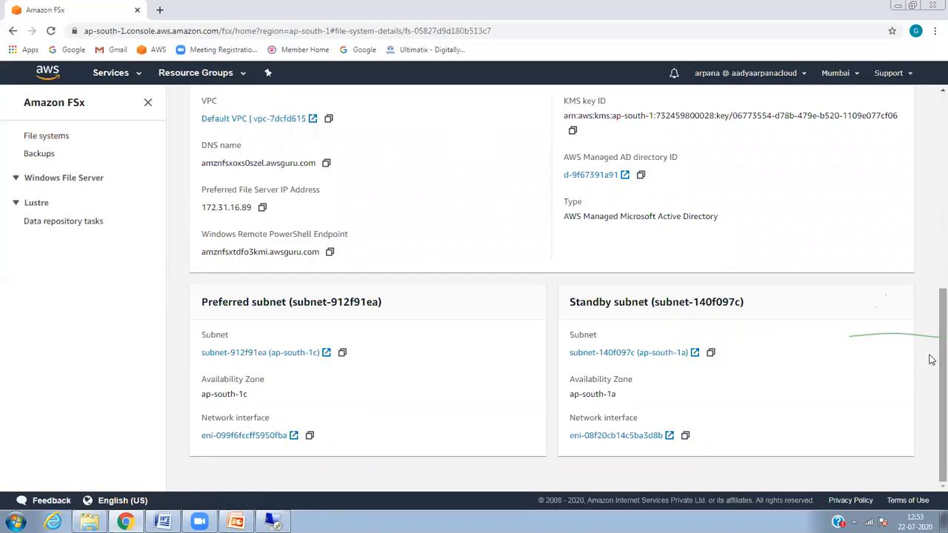
pyautogui.scroll(3, 929, 341)
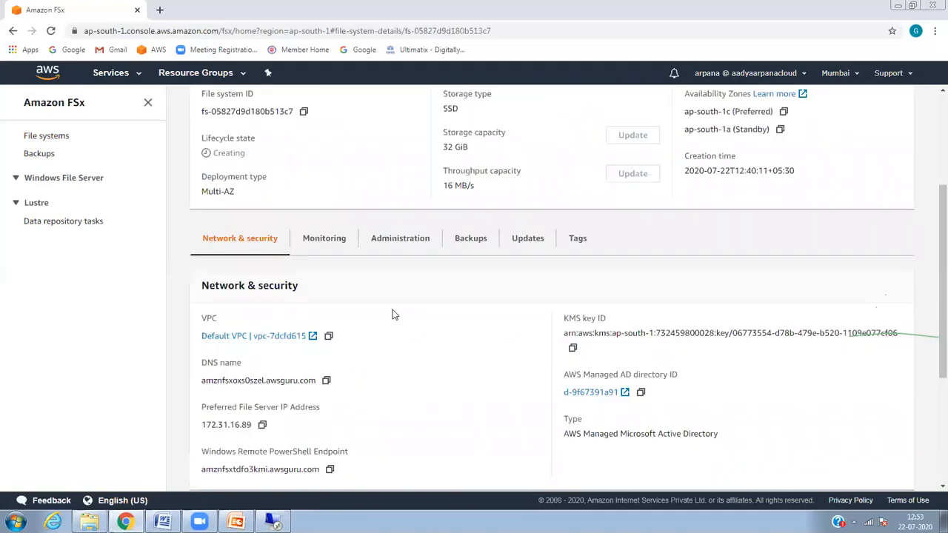
# Step: Review myfsx's Monitoring, Administration, Backups, Updates and Tags, then open its default VPC
pyautogui.click(327, 246)
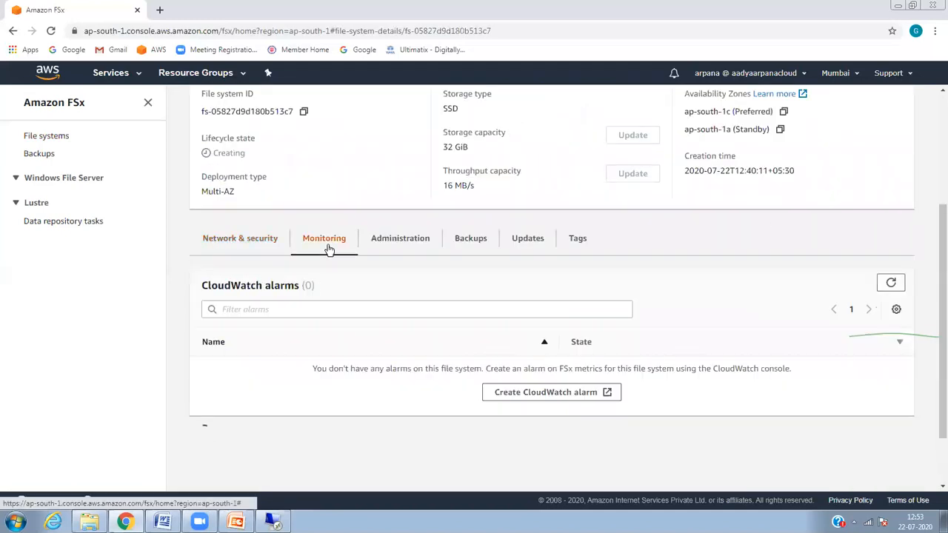
pyautogui.click(378, 236)
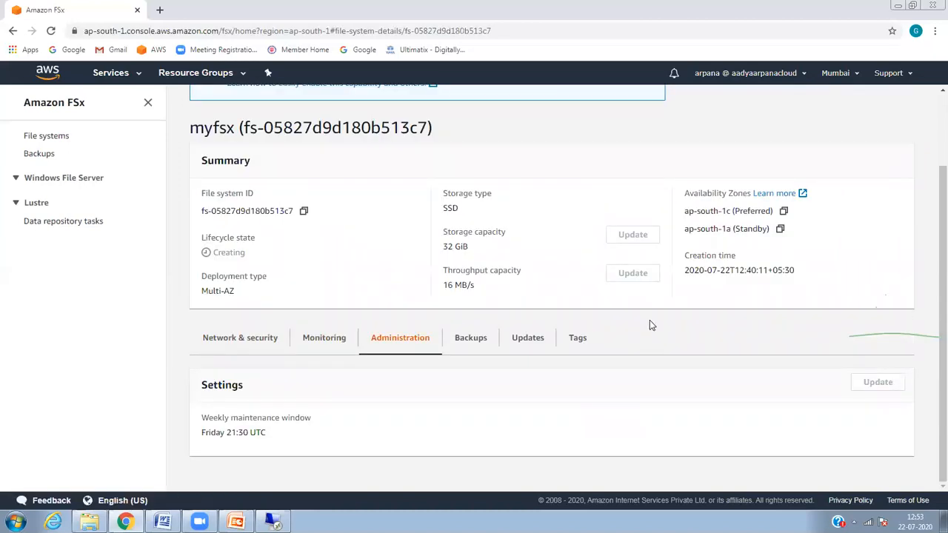
pyautogui.click(495, 338)
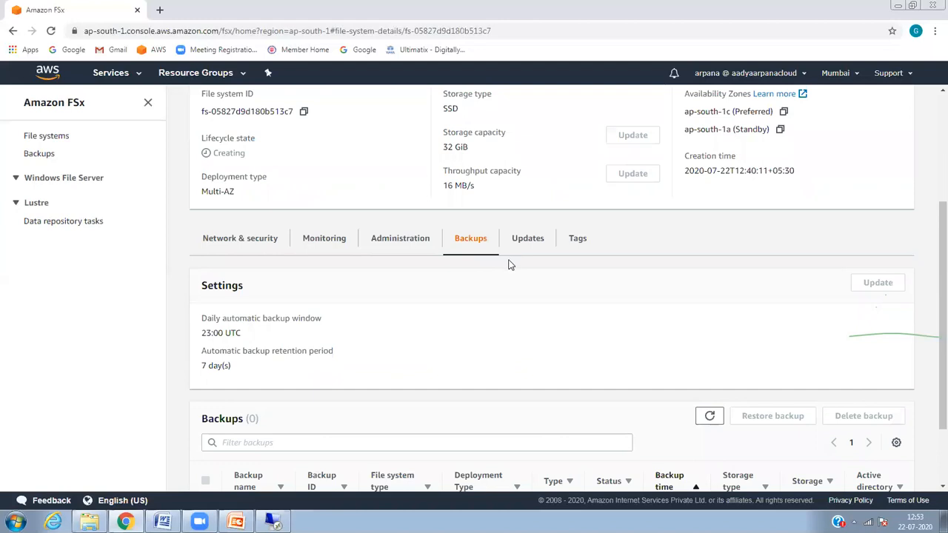
pyautogui.click(531, 247)
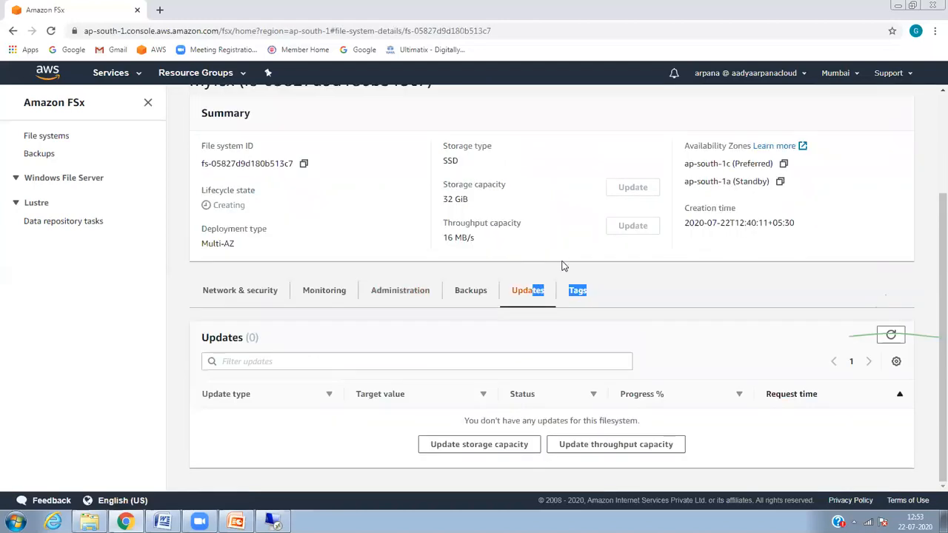
pyautogui.click(577, 290)
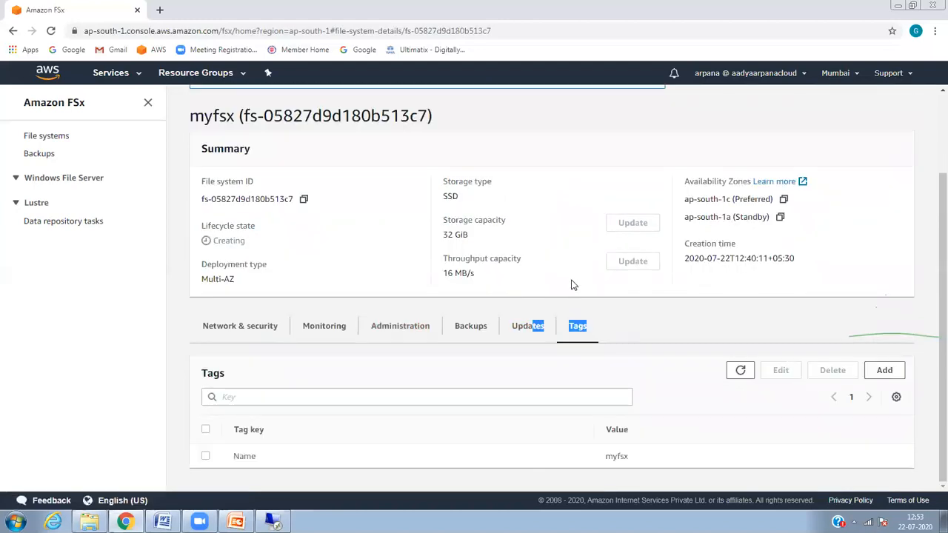
pyautogui.click(226, 334)
pyautogui.click(232, 339)
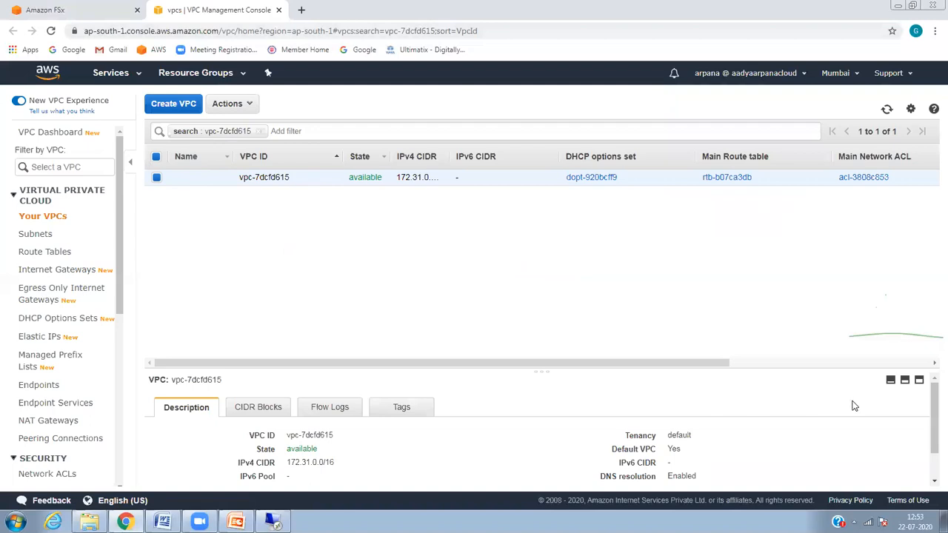
# Step: Scroll the default VPC vpc-7dcfd615 description, then return to the myfsx details tab
pyautogui.scroll(-2, 933, 409)
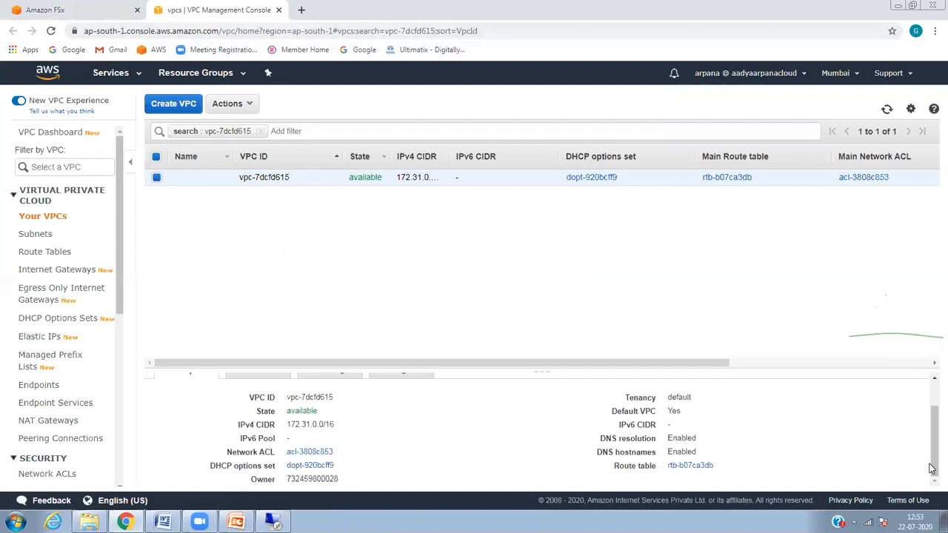
pyautogui.click(89, 11)
pyautogui.moveTo(931, 382); pyautogui.dragTo(932, 255)
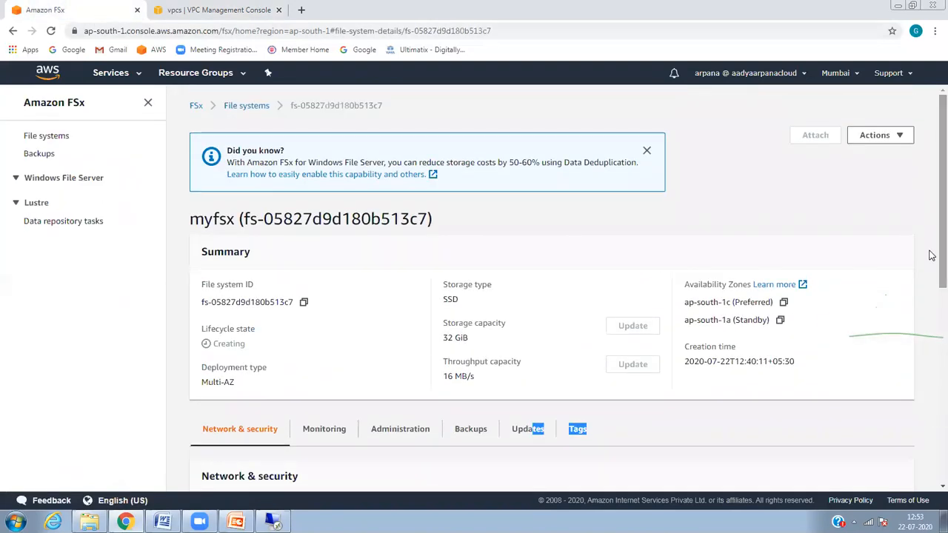
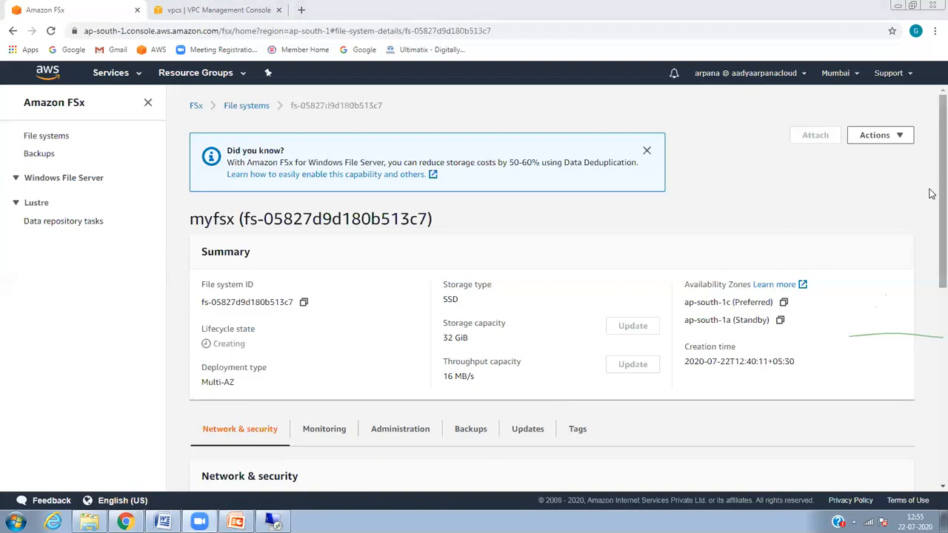
# Step: Check myfsx's actions list, then go back to the file systems list and select myfsx
pyautogui.scroll(-1, 931, 212)
pyautogui.scroll(1, 932, 215)
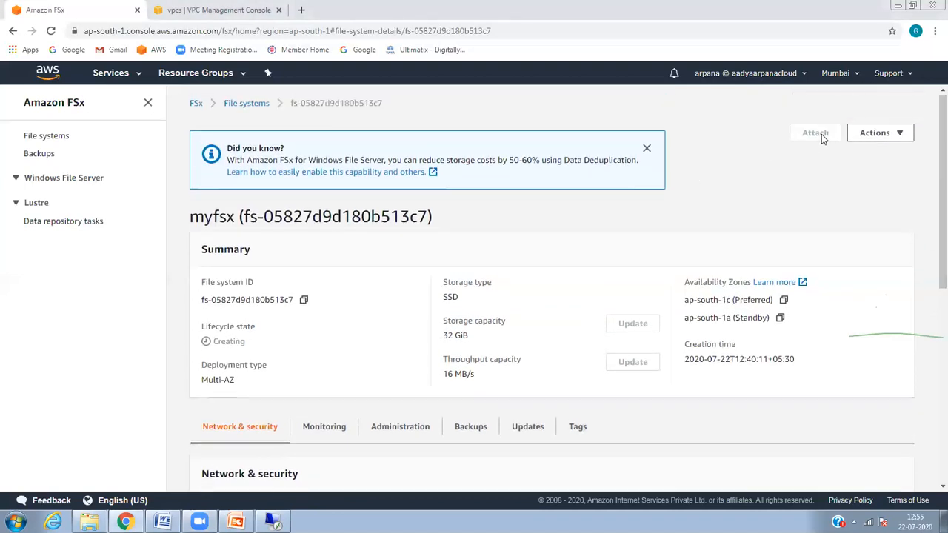
pyautogui.click(869, 141)
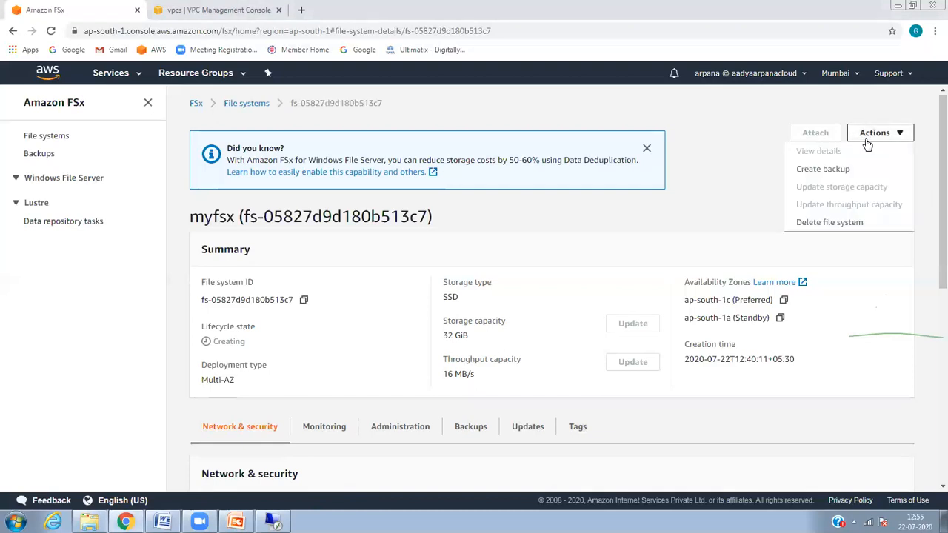
pyautogui.click(759, 187)
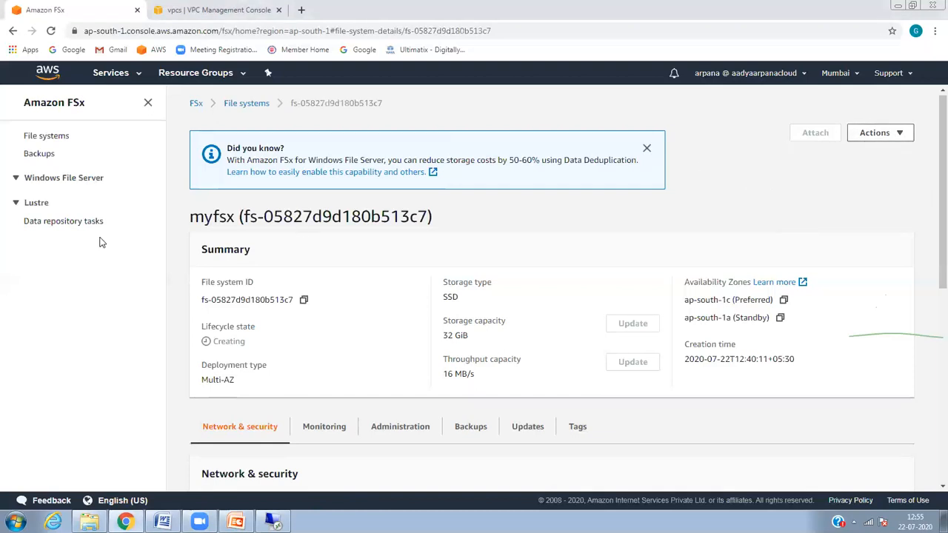
pyautogui.doubleClick(92, 179)
pyautogui.click(253, 107)
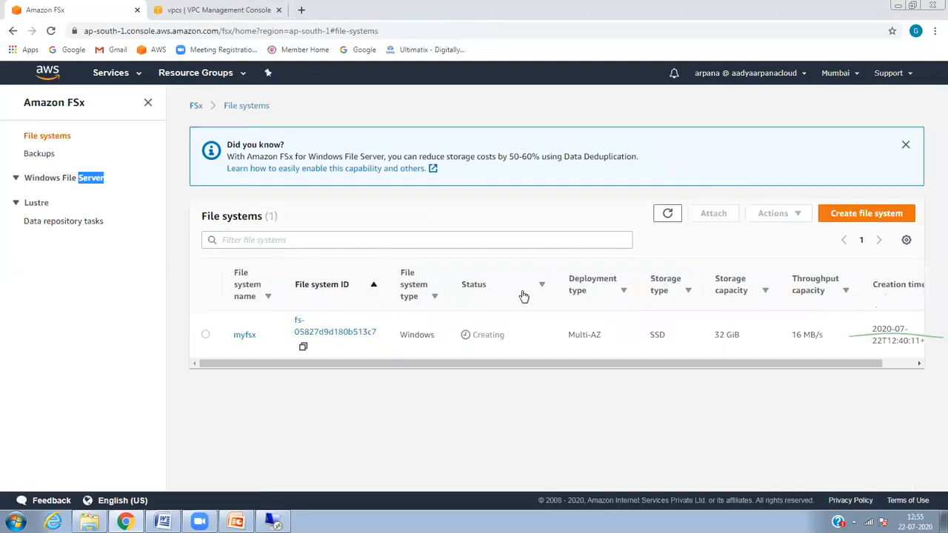
pyautogui.click(204, 338)
# Step: Sort the file systems by Status, refresh the list twice, and reopen myfsx's details
pyautogui.click(721, 215)
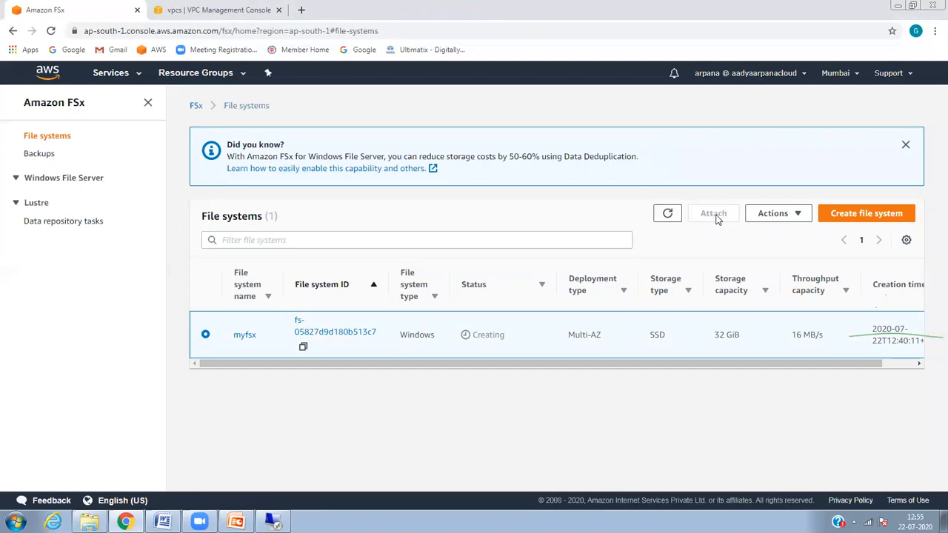
pyautogui.click(765, 219)
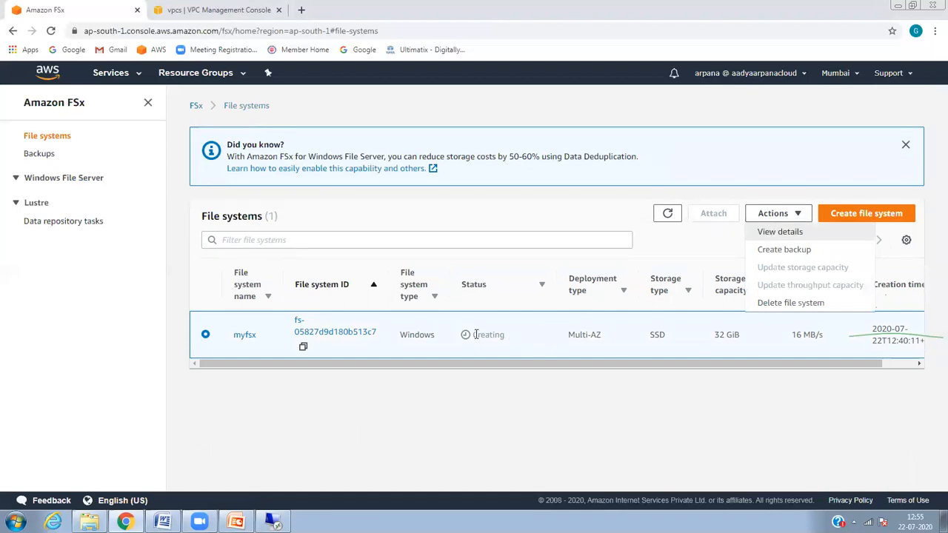
pyautogui.click(541, 302)
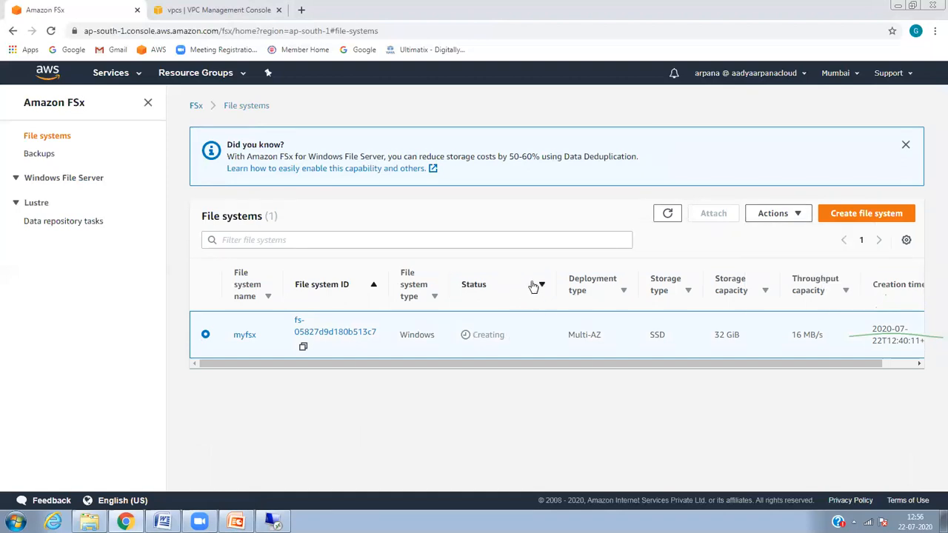
pyautogui.click(540, 285)
pyautogui.tripleClick(568, 319)
pyautogui.click(516, 387)
pyautogui.click(668, 214)
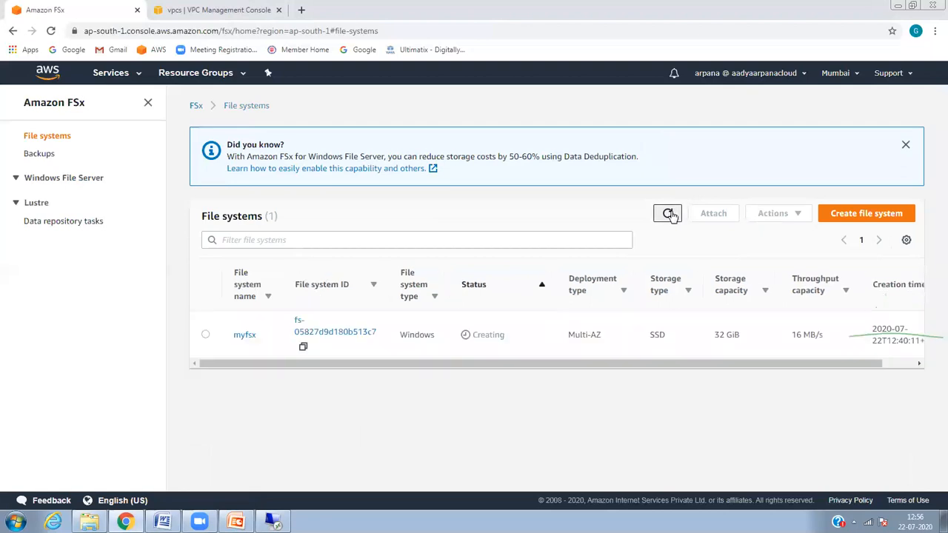
pyautogui.click(668, 214)
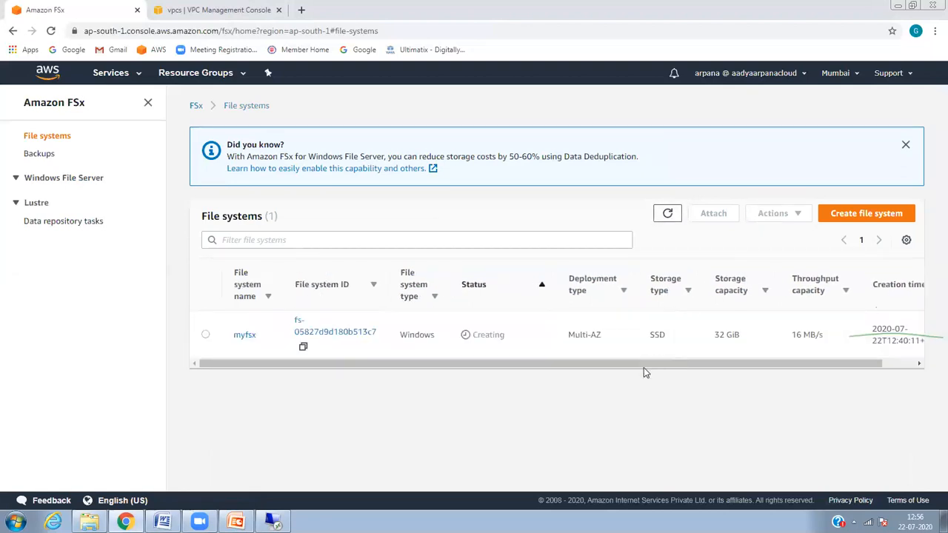
pyautogui.moveTo(777, 364); pyautogui.dragTo(932, 363)
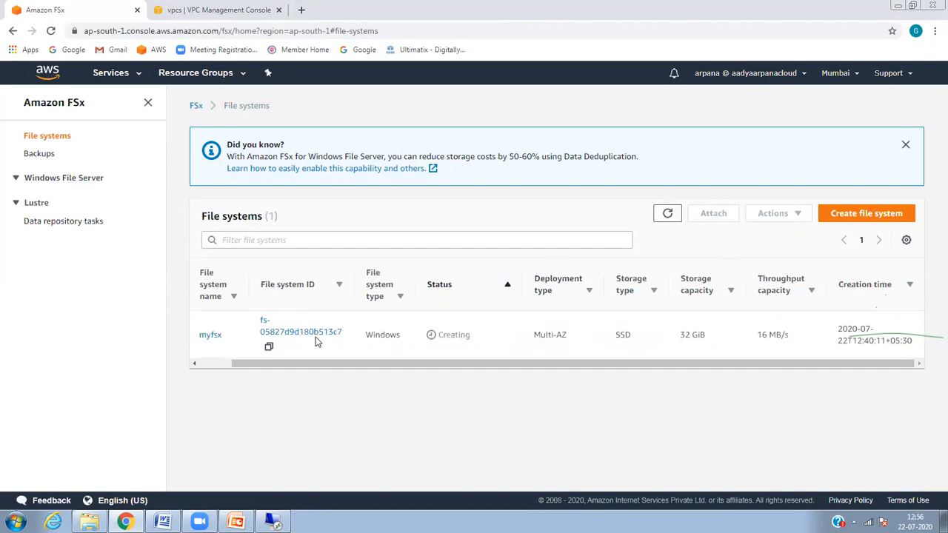
pyautogui.click(216, 334)
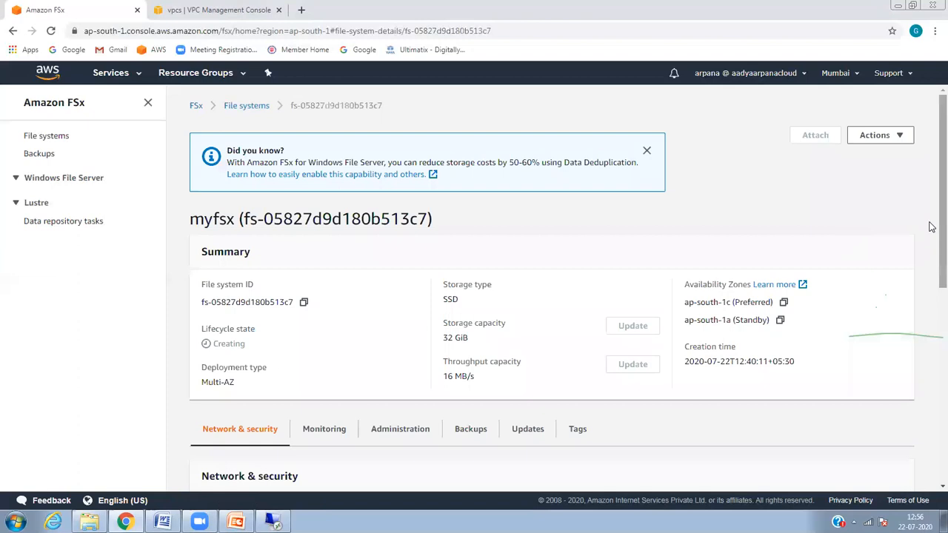
# Step: Glance at myfsx's actions and dismiss the data deduplication tip
pyautogui.scroll(-6, 932, 334)
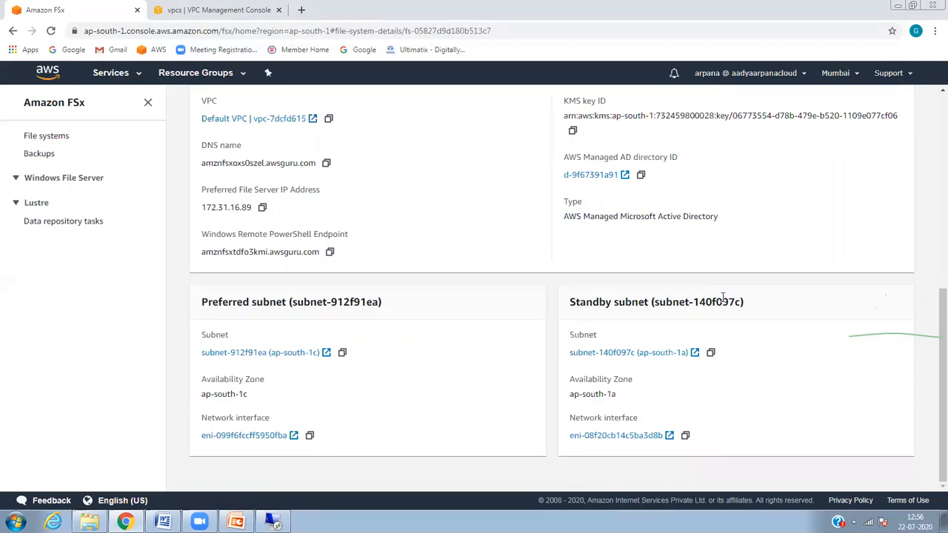
pyautogui.moveTo(931, 311); pyautogui.dragTo(932, 113)
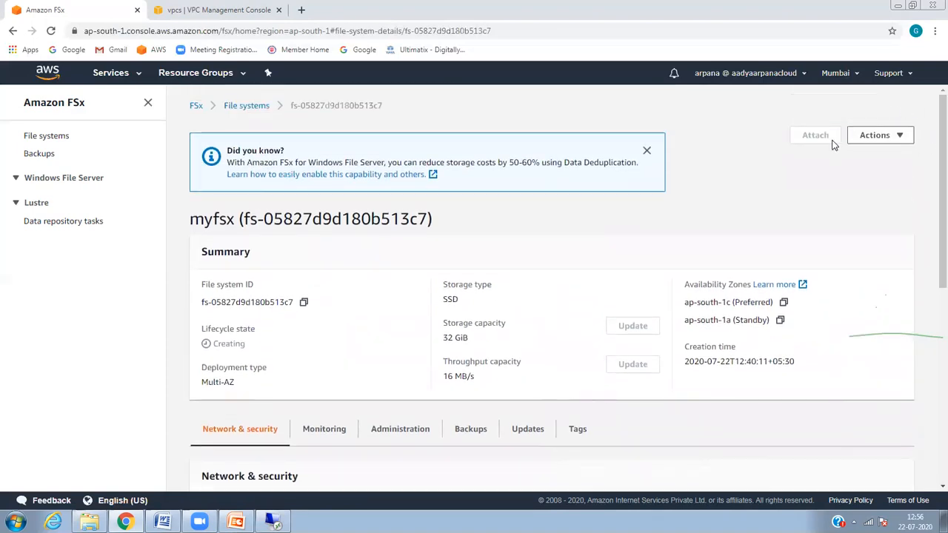
pyautogui.click(868, 137)
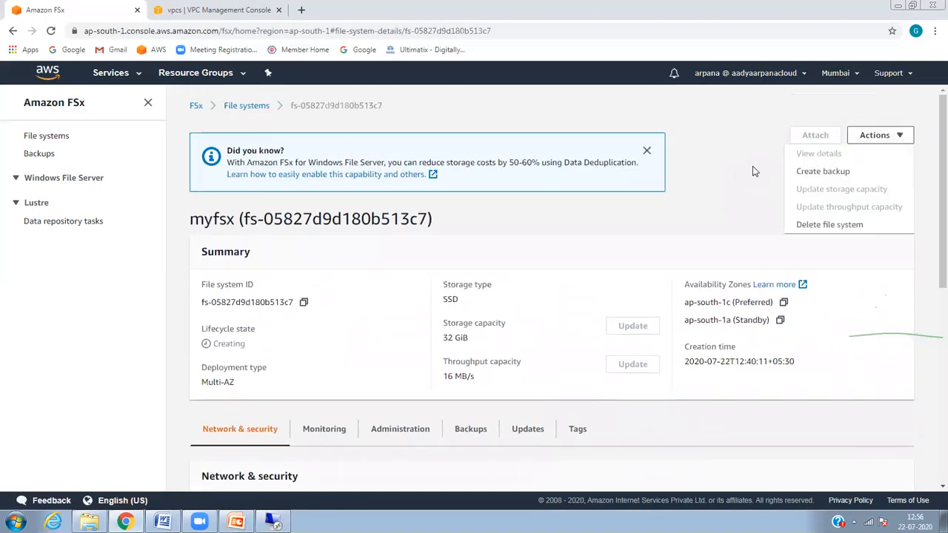
pyautogui.click(722, 184)
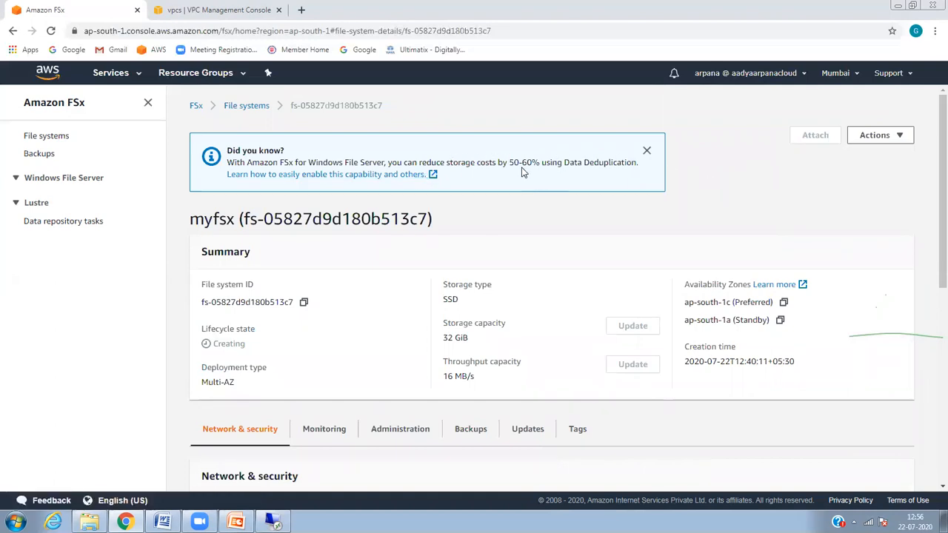
pyautogui.click(647, 151)
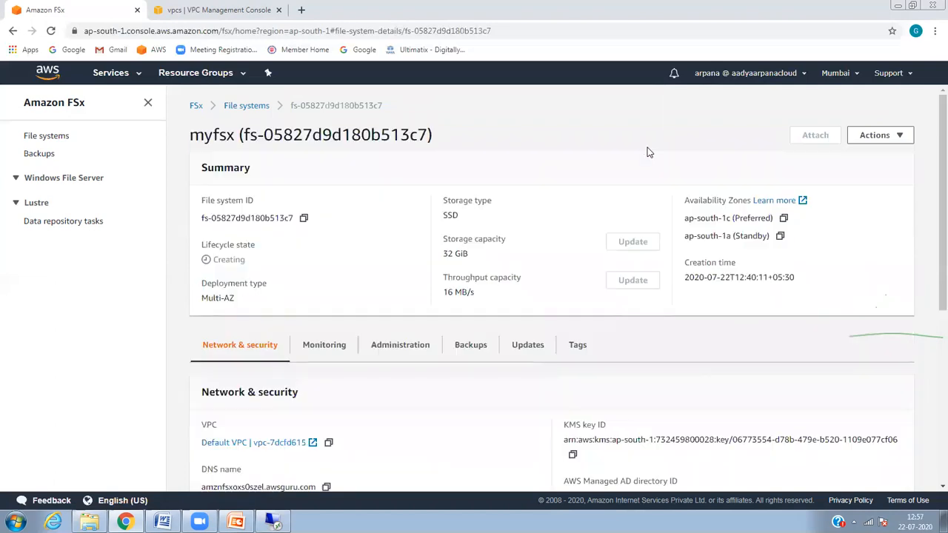
# Step: Browse Monitoring, Administration, Backups and Updates, then copy preferred file server IP 172.31.16.89
pyautogui.click(335, 354)
pyautogui.click(393, 352)
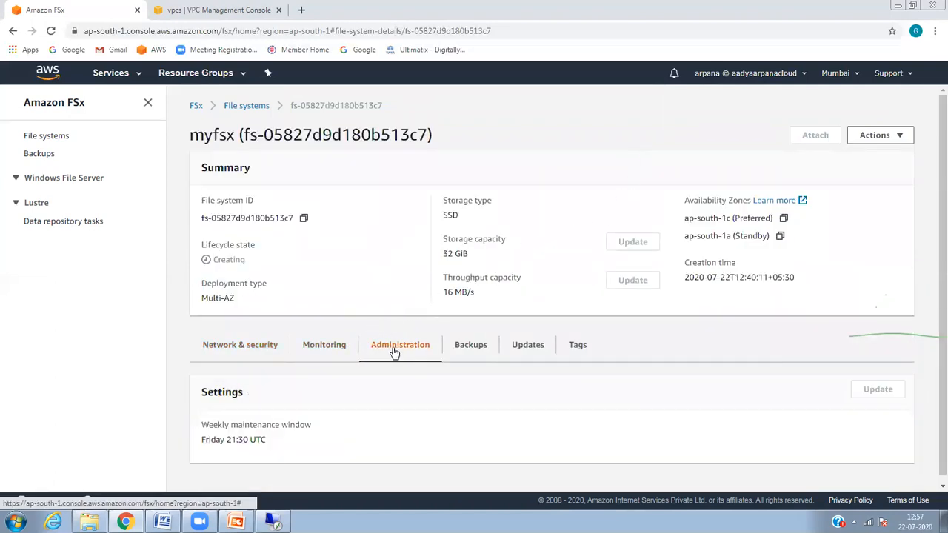
pyautogui.click(465, 357)
pyautogui.click(517, 348)
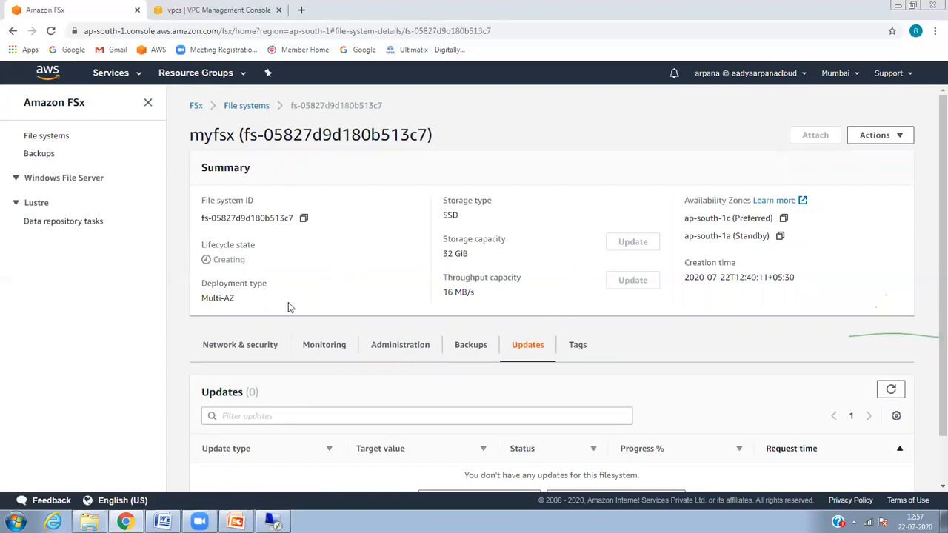
pyautogui.click(247, 351)
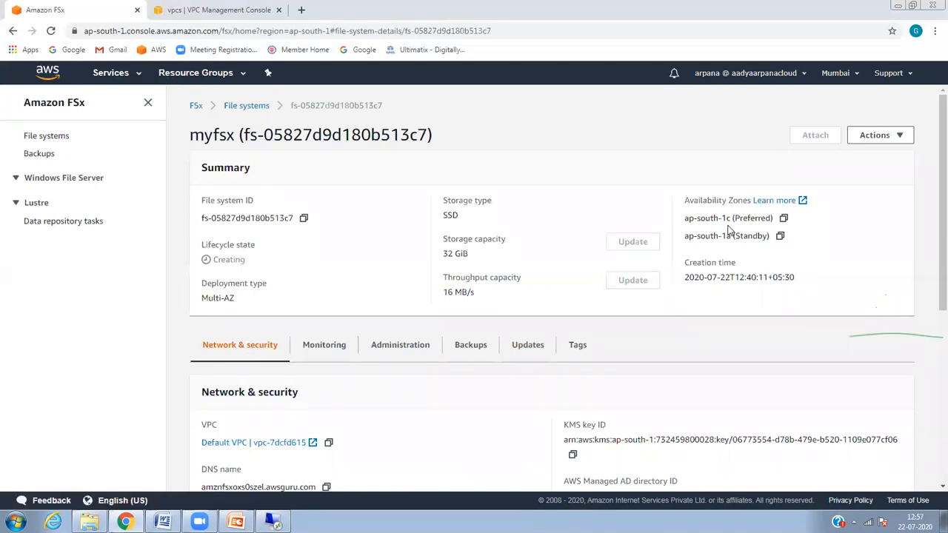
pyautogui.moveTo(932, 154); pyautogui.dragTo(931, 317)
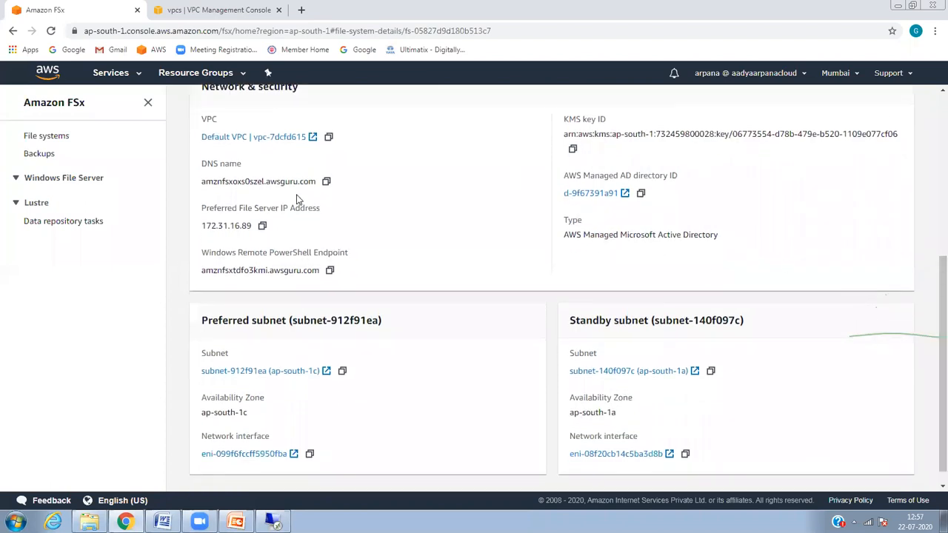
pyautogui.click(262, 226)
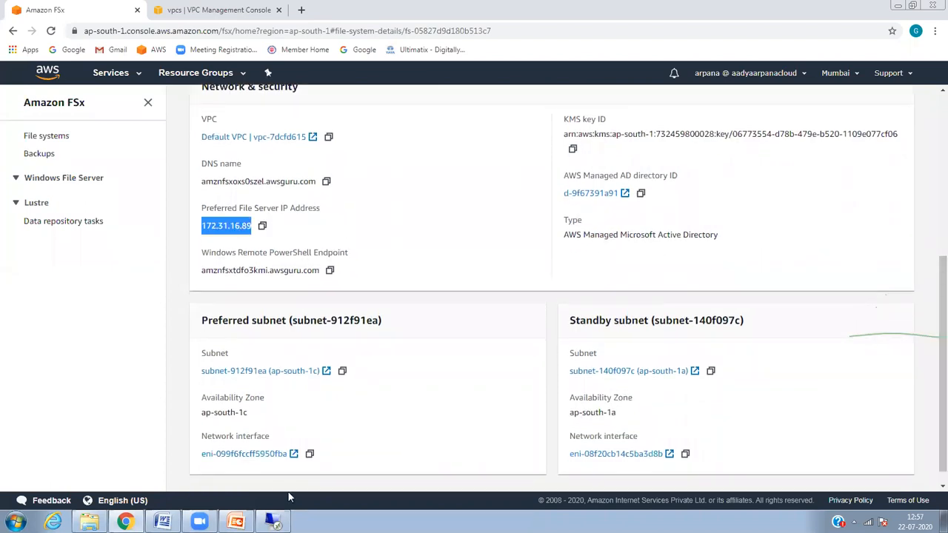
# Step: In the remote session, paste the file server address into File Explorer's location bar
pyautogui.click(273, 521)
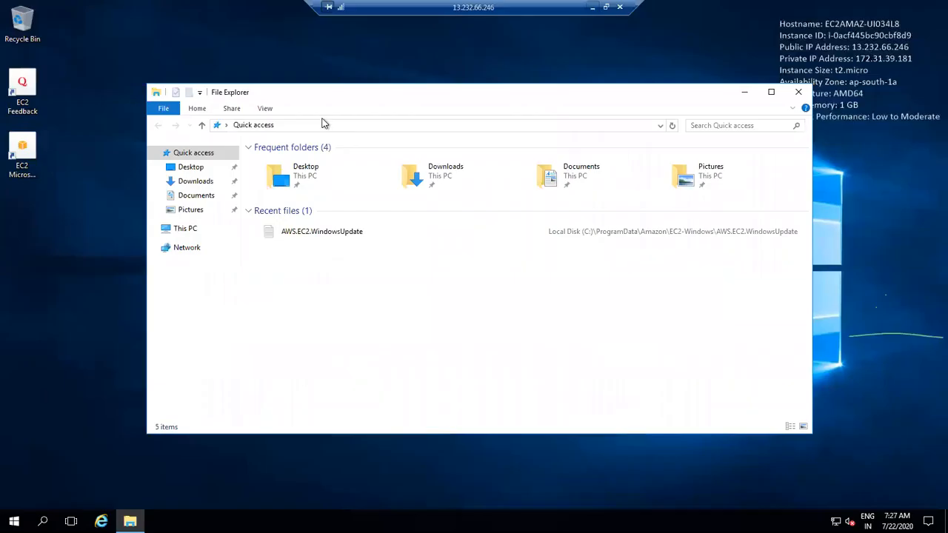
pyautogui.click(303, 128)
pyautogui.press('BackSpace')
pyautogui.press('BackSpace')
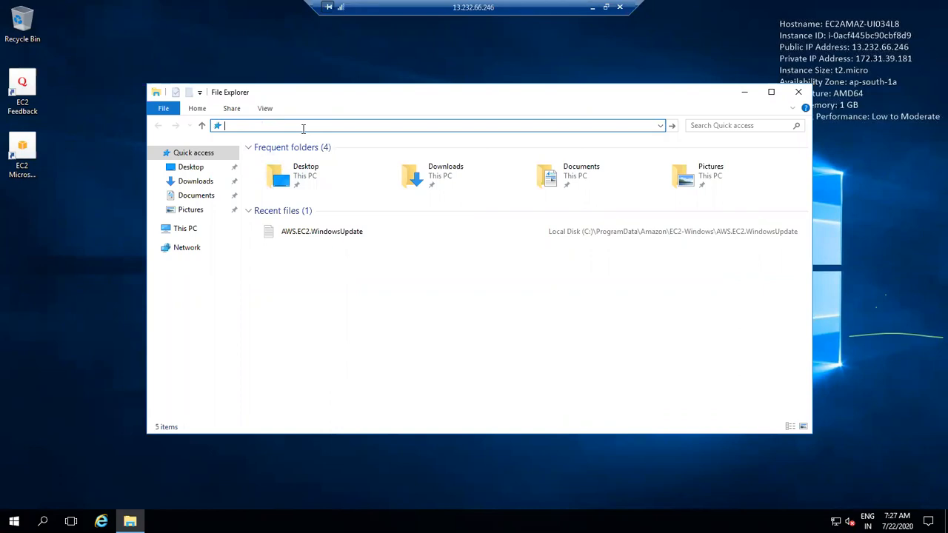
pyautogui.hotkey('ctrl', 'v')
pyautogui.hotkey('ctrl', 'a')
# Step: Map a network drive to the pasted file server address and dismiss the network error
pyautogui.rightClick(186, 247)
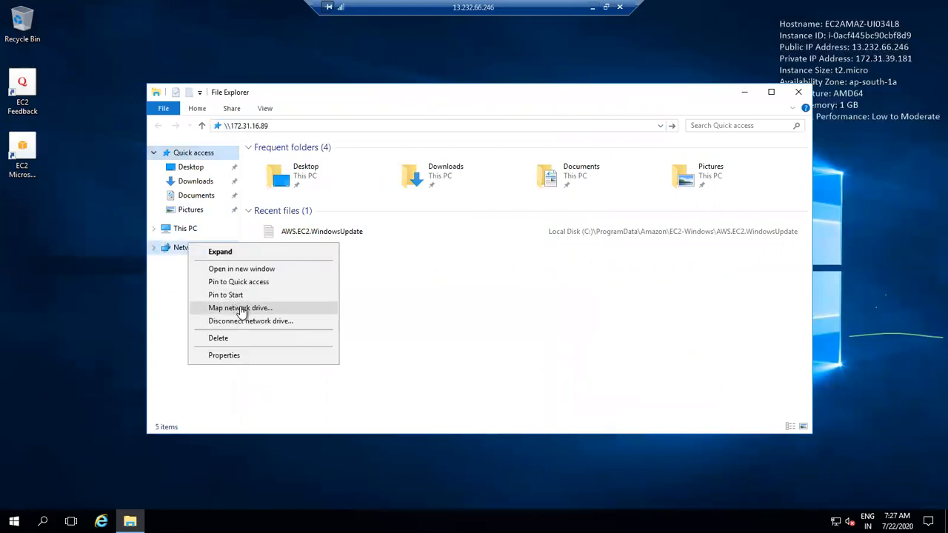
pyautogui.click(240, 308)
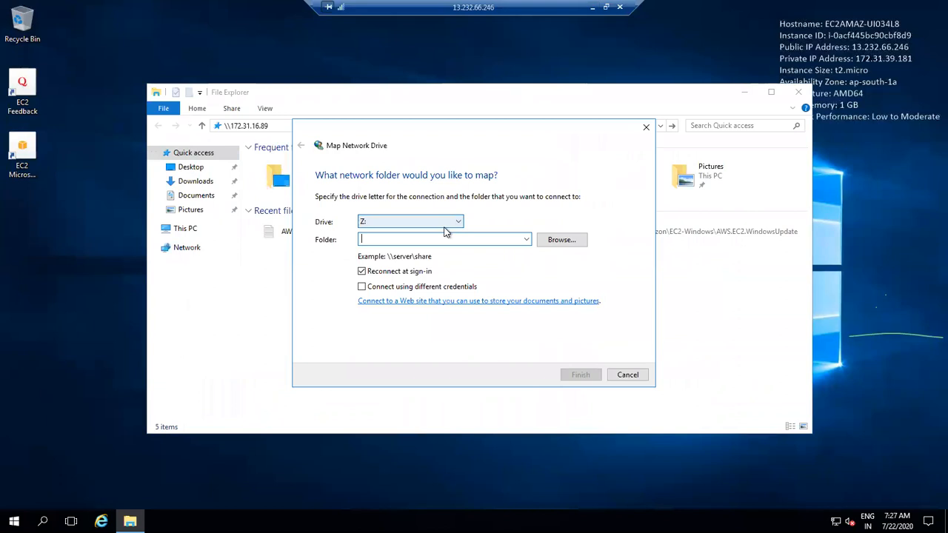
pyautogui.hotkey('ctrl', 'v')
pyautogui.press('Return')
pyautogui.click(581, 271)
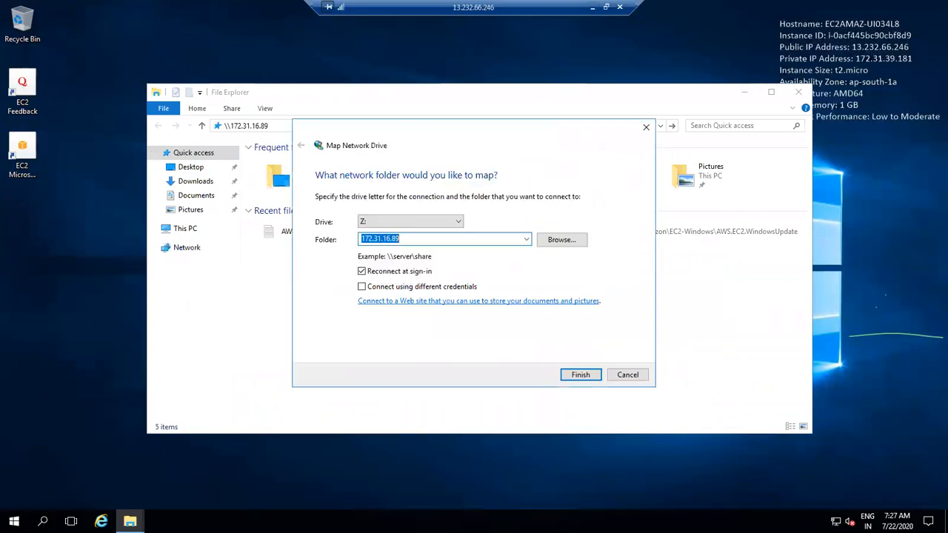
# Step: Prefix the folder path with \\, retry the connection, then cancel the network diagnostics
pyautogui.press('Home')
pyautogui.write('\\\\')
pyautogui.press('Return')
pyautogui.click(583, 271)
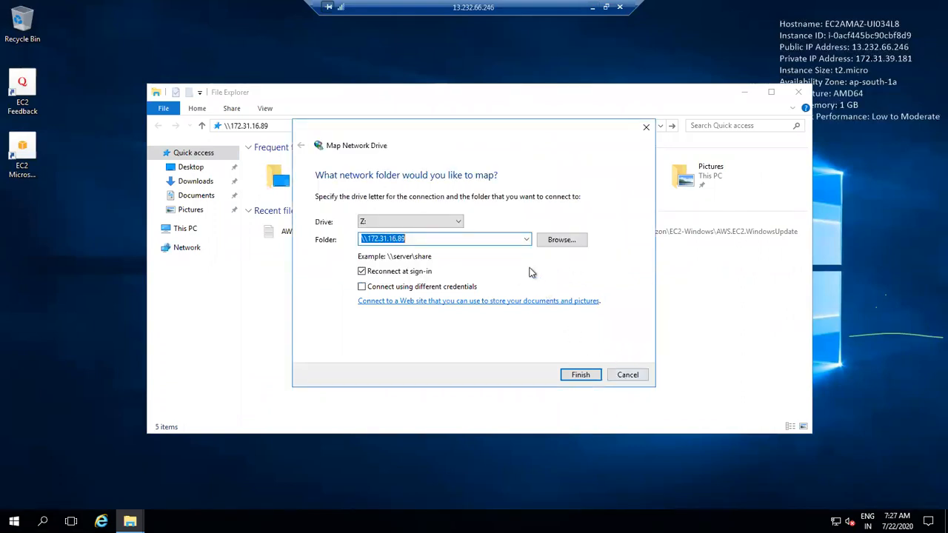
pyautogui.click(370, 238)
pyautogui.write('s')
pyautogui.press('BackSpace')
pyautogui.press('Return')
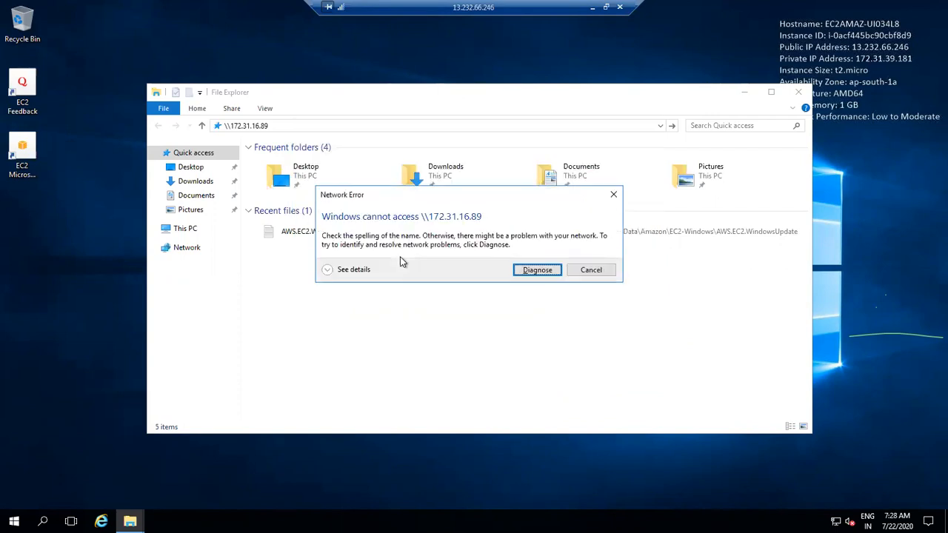
pyautogui.press('Return')
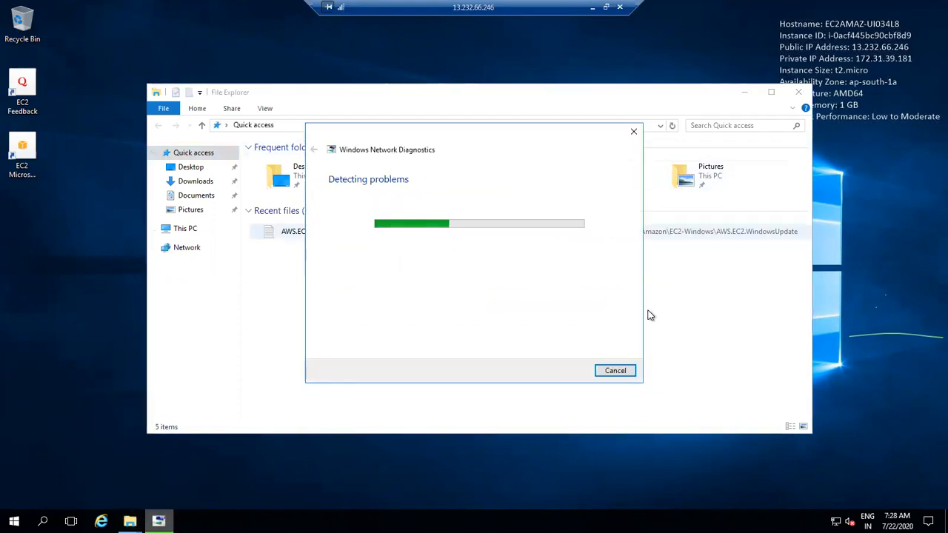
pyautogui.click(615, 370)
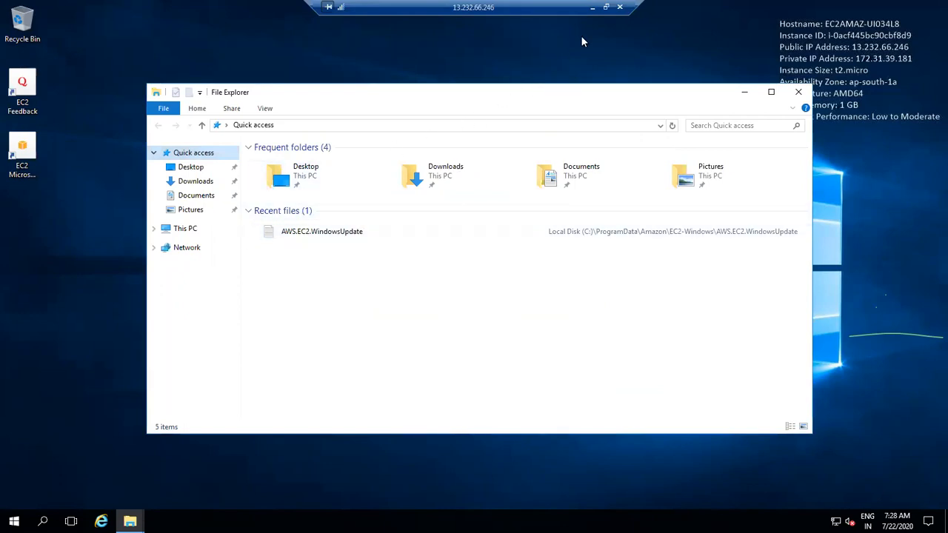
# Step: Back in the console, check myfsx's actions and return to the file systems list
pyautogui.click(592, 7)
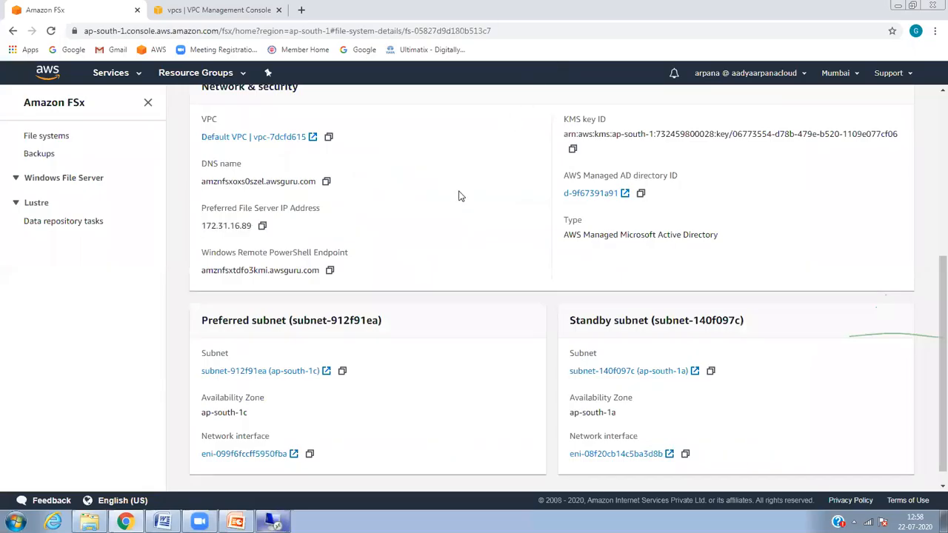
pyautogui.moveTo(932, 303); pyautogui.dragTo(932, 134)
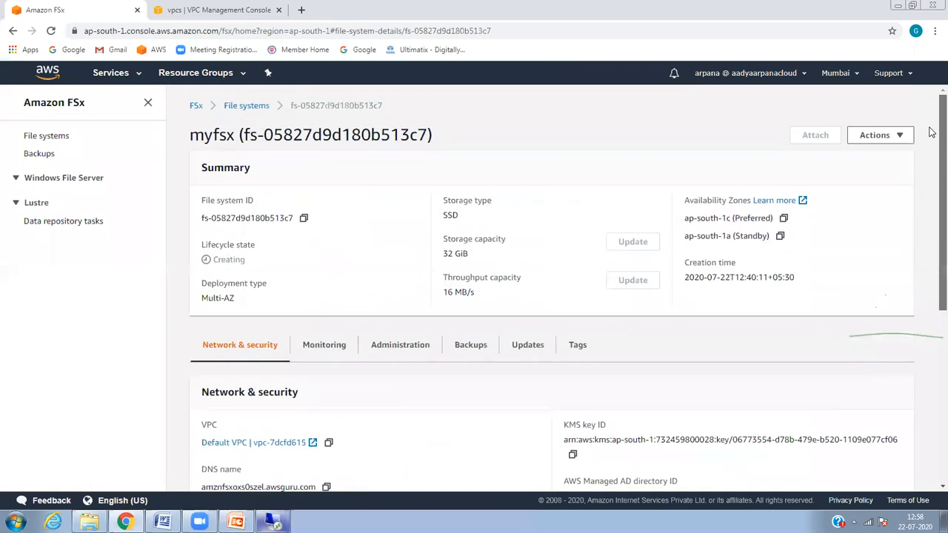
pyautogui.click(896, 142)
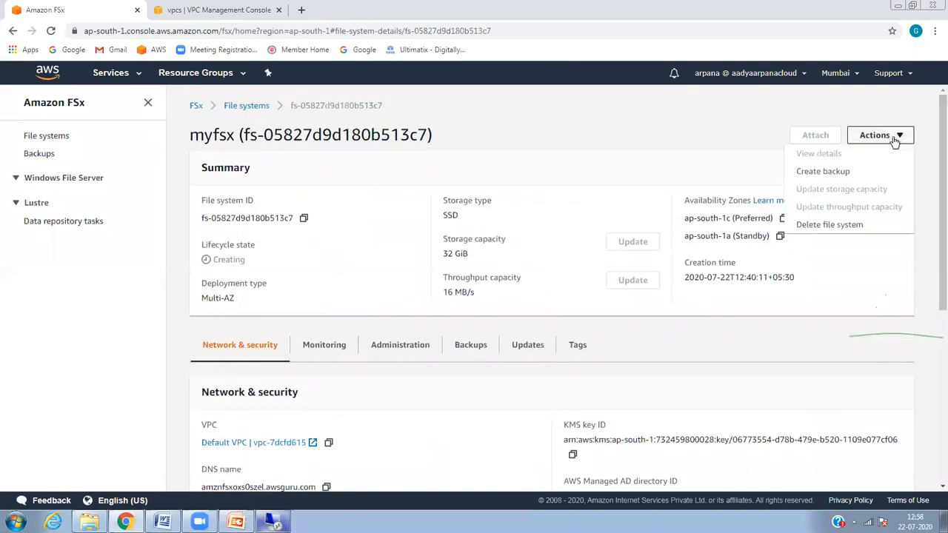
pyautogui.click(678, 132)
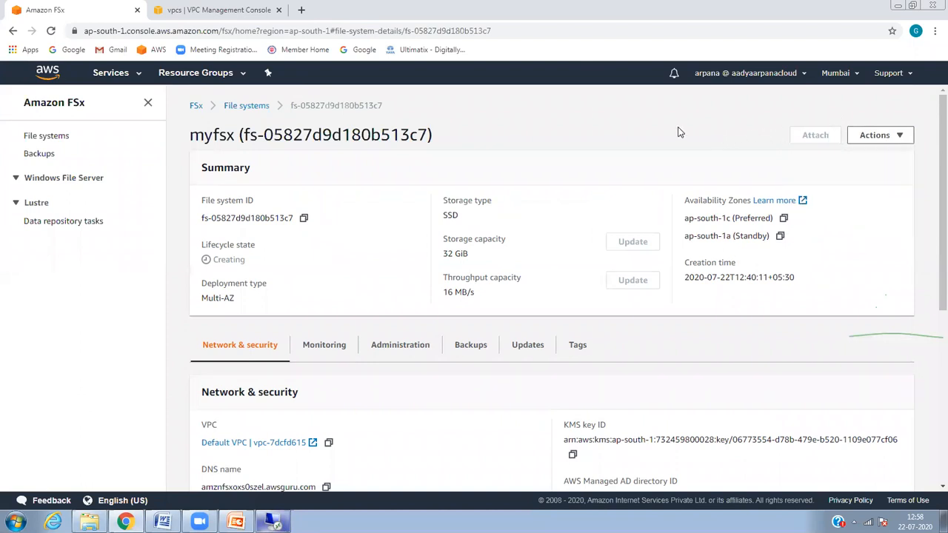
pyautogui.click(253, 112)
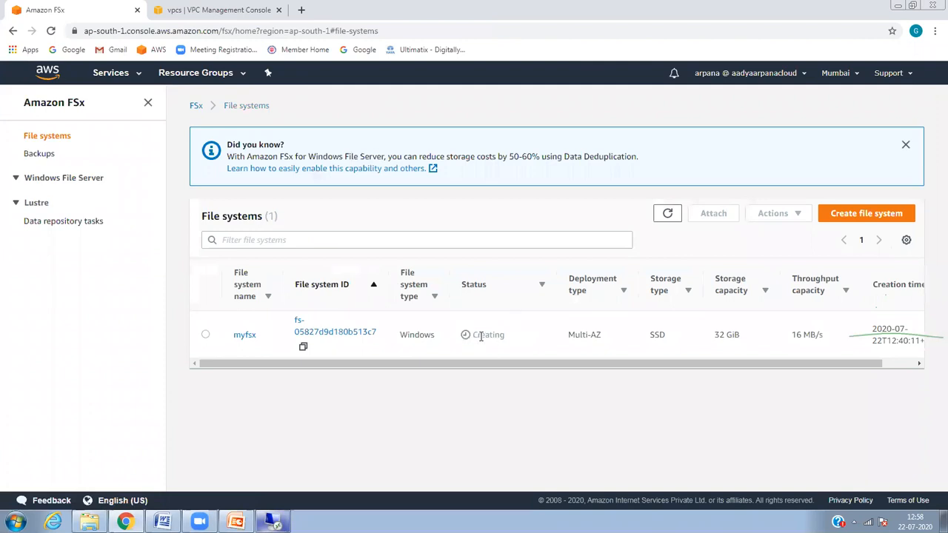
# Step: Refresh the file systems list repeatedly to recheck myfsx's status
pyautogui.doubleClick(668, 213)
pyautogui.click(669, 214)
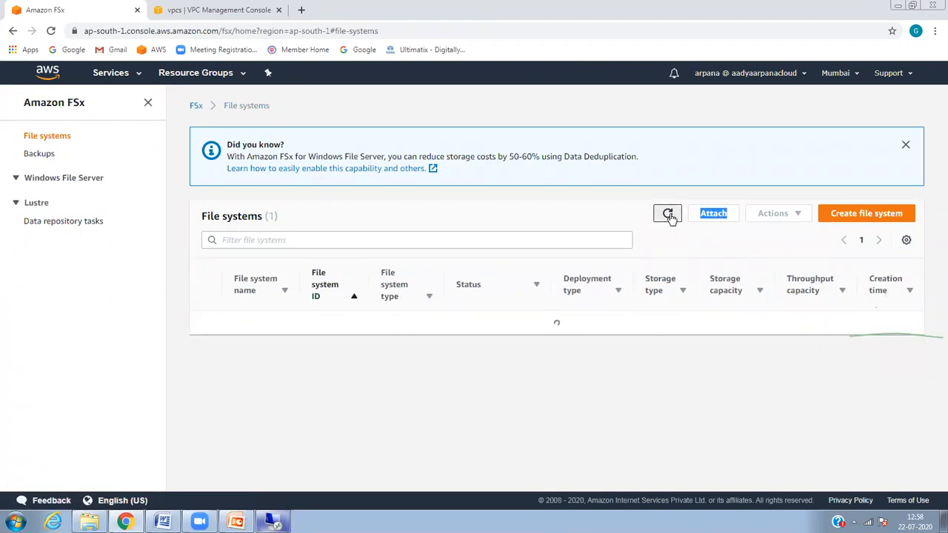
pyautogui.click(669, 214)
pyautogui.click(669, 214)
pyautogui.click(670, 214)
pyautogui.click(669, 214)
# Step: Repeatedly try to attach the file system from the file systems list
pyautogui.moveTo(699, 361); pyautogui.dragTo(505, 376)
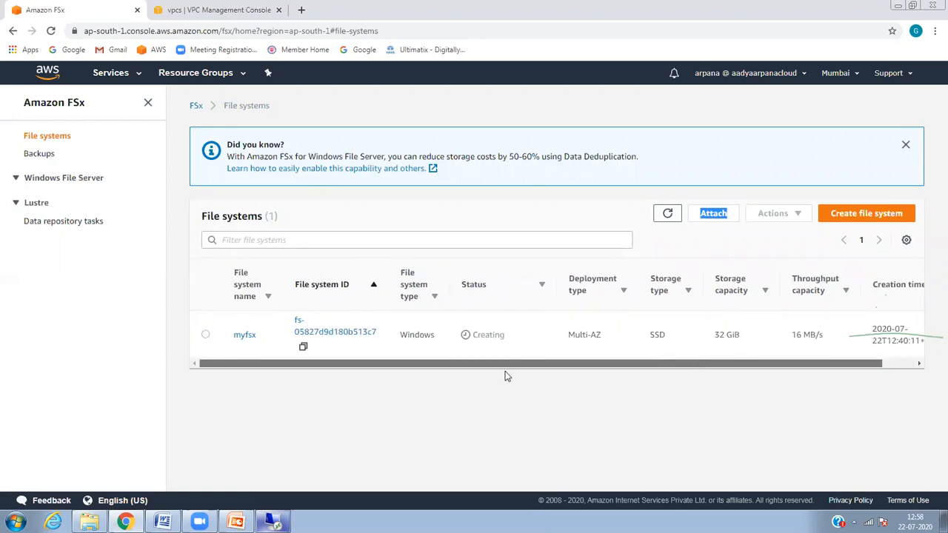
pyautogui.click(717, 226)
pyautogui.doubleClick(717, 227)
pyautogui.doubleClick(719, 219)
pyautogui.click(726, 215)
pyautogui.doubleClick(726, 214)
pyautogui.click(726, 214)
pyautogui.tripleClick(725, 213)
pyautogui.doubleClick(719, 216)
pyautogui.click(717, 214)
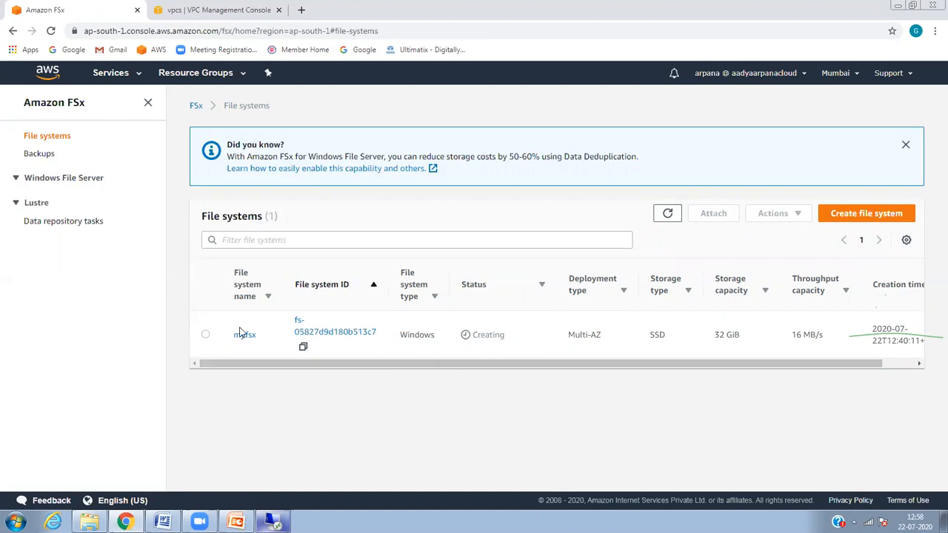
# Step: Open myfsx and view its Monitoring, Administration, Backups and Network & security tabs
pyautogui.click(243, 336)
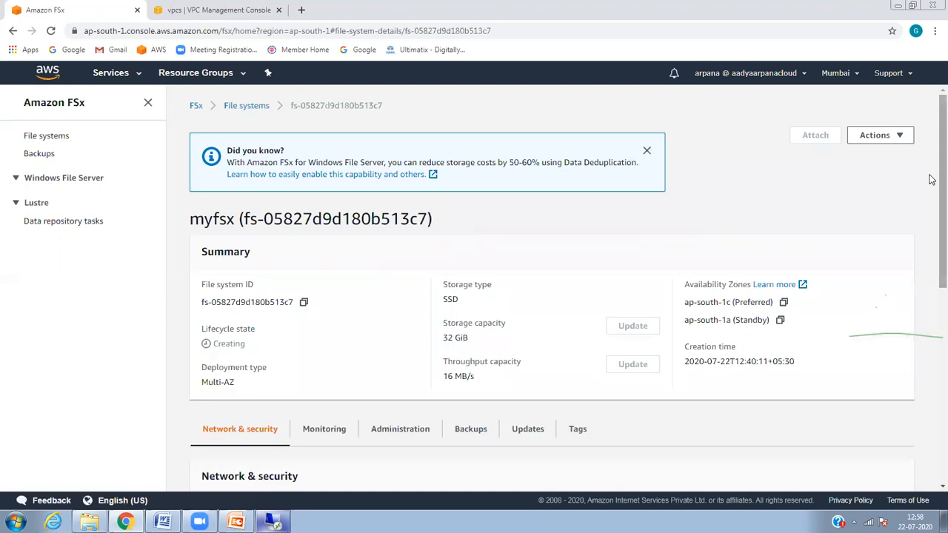
pyautogui.moveTo(932, 176); pyautogui.dragTo(924, 250)
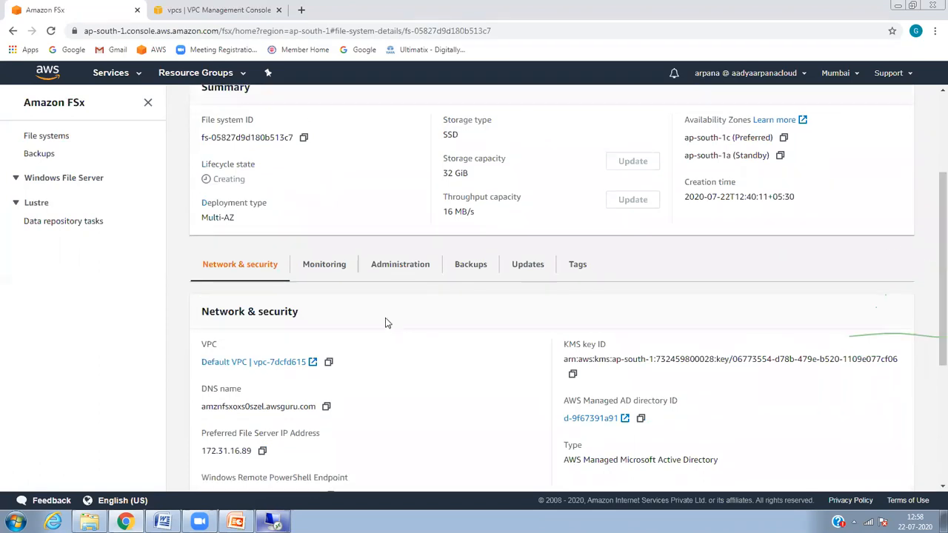
pyautogui.click(337, 280)
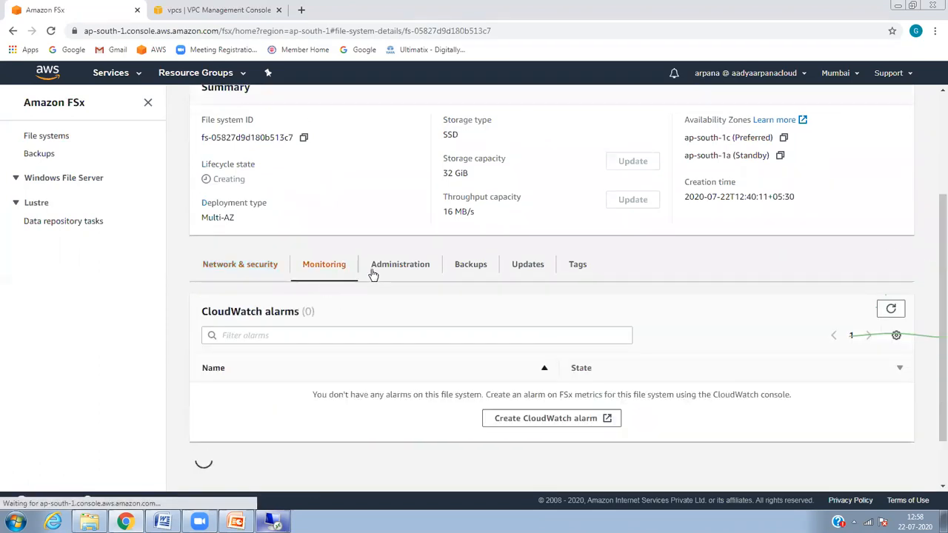
pyautogui.click(373, 273)
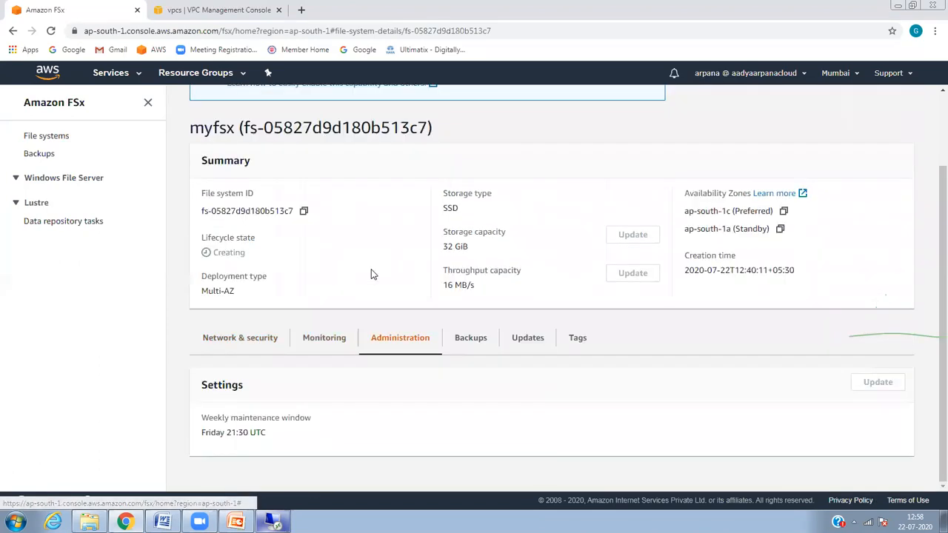
pyautogui.click(470, 339)
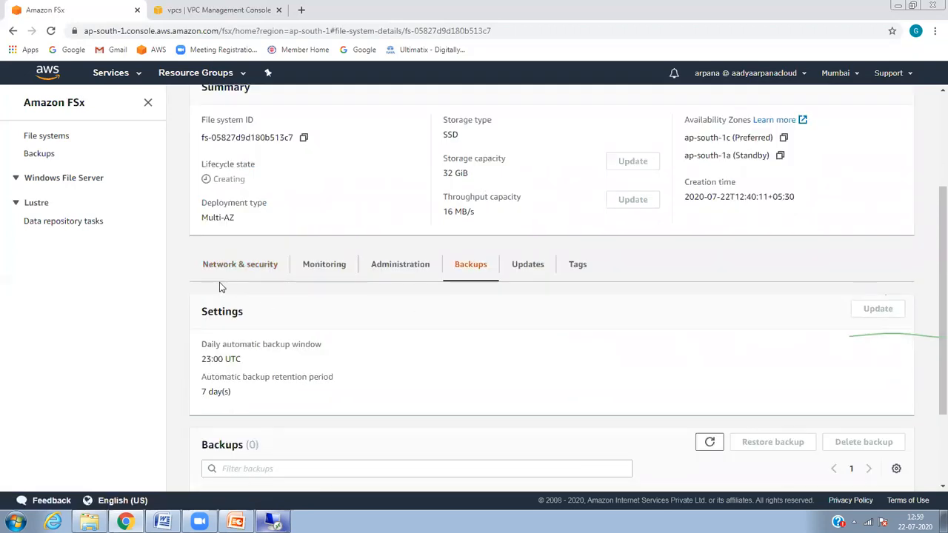
pyautogui.click(248, 269)
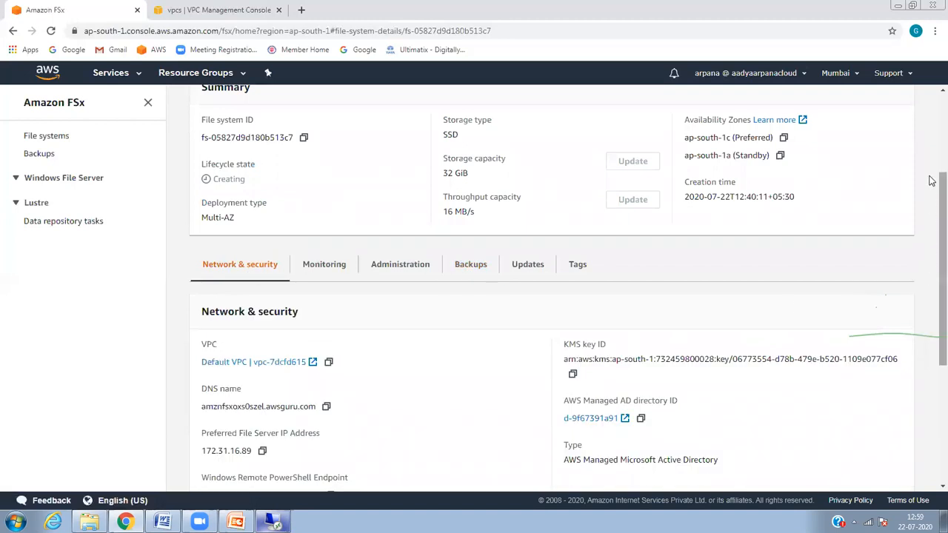
pyautogui.scroll(3, 931, 170)
# Step: Delete the myfsx file system, pasting its file system ID as confirmation
pyautogui.click(893, 135)
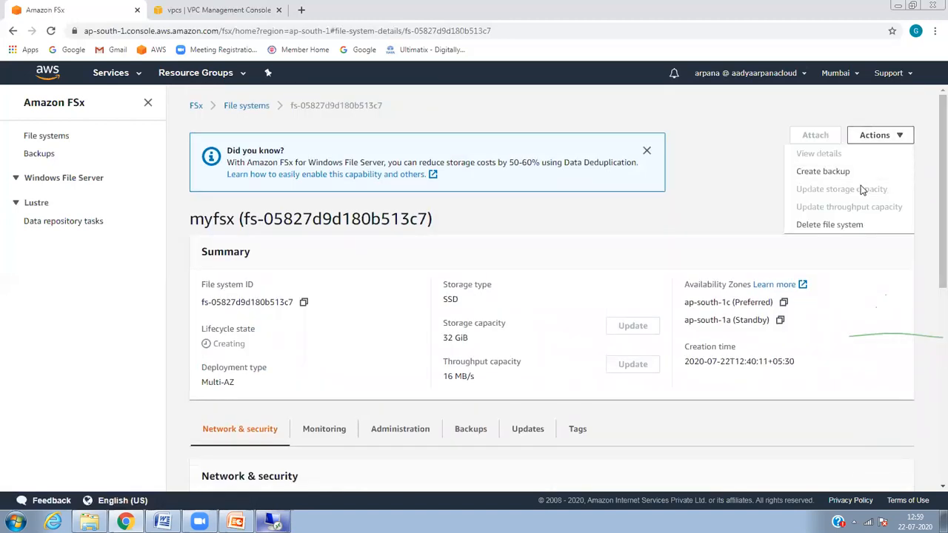
pyautogui.click(837, 225)
pyautogui.click(477, 314)
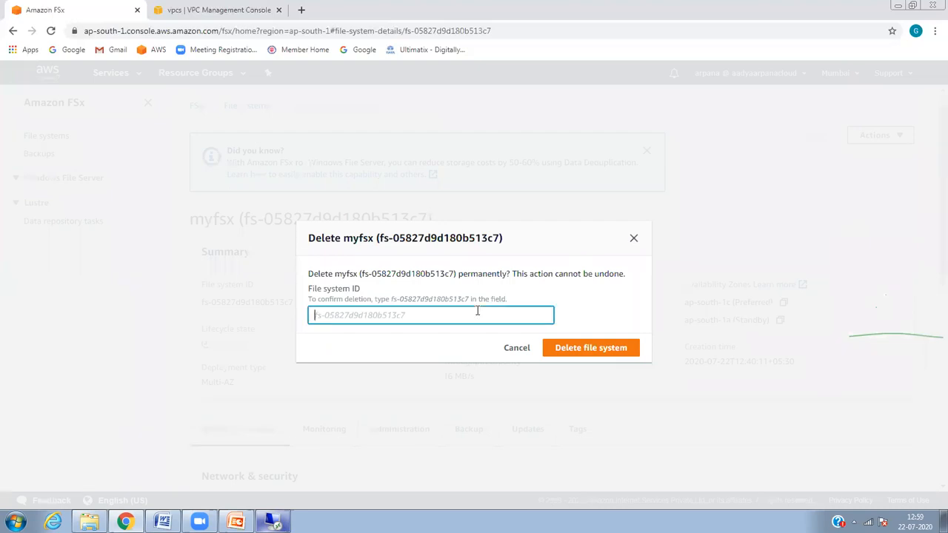
pyautogui.moveTo(454, 275); pyautogui.dragTo(372, 269)
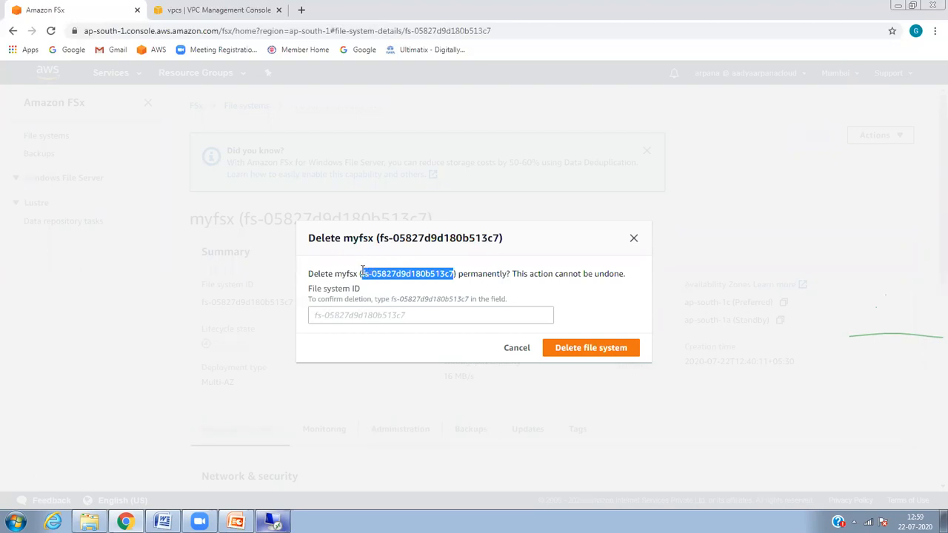
pyautogui.click(365, 314)
pyautogui.write('fs-05827d9d180b513c7')
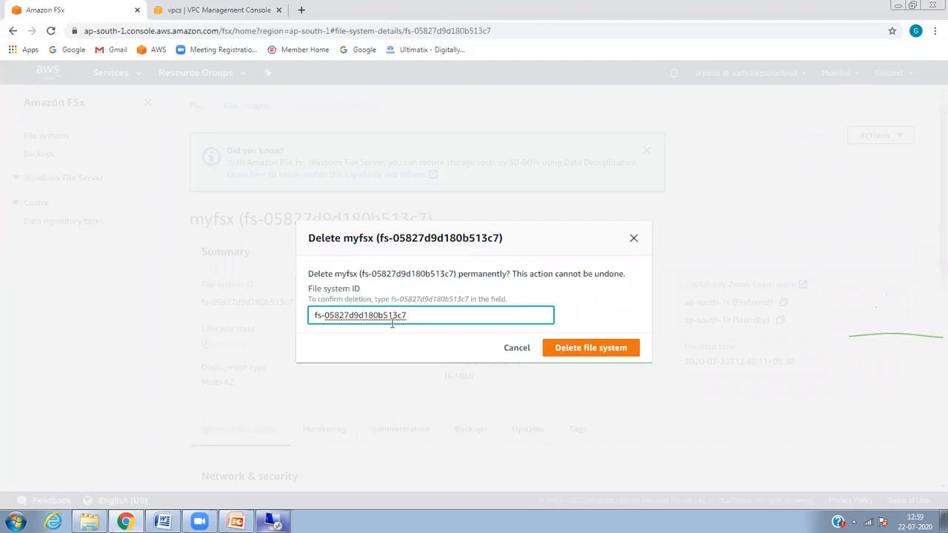
pyautogui.click(560, 348)
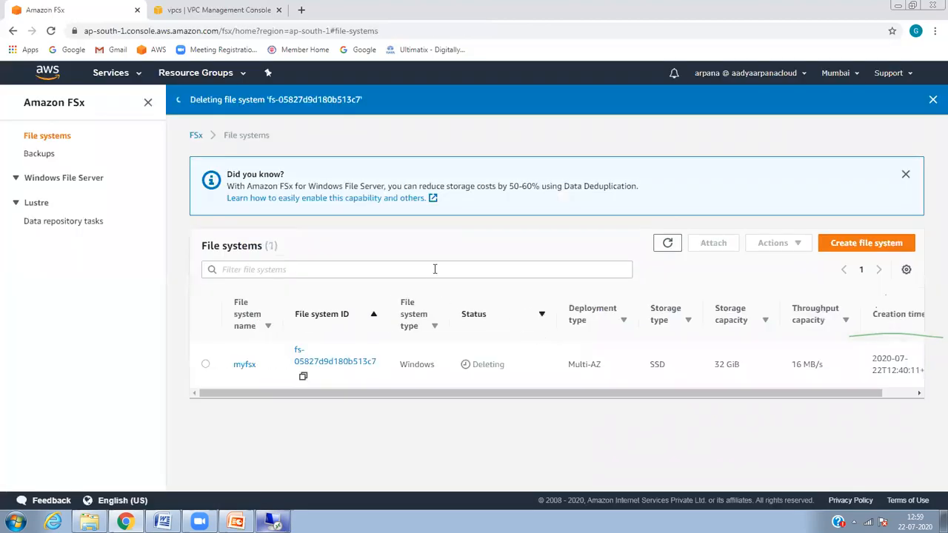
# Step: Refresh the list until myfsx shows Deleting, then begin creating a new file system
pyautogui.click(669, 244)
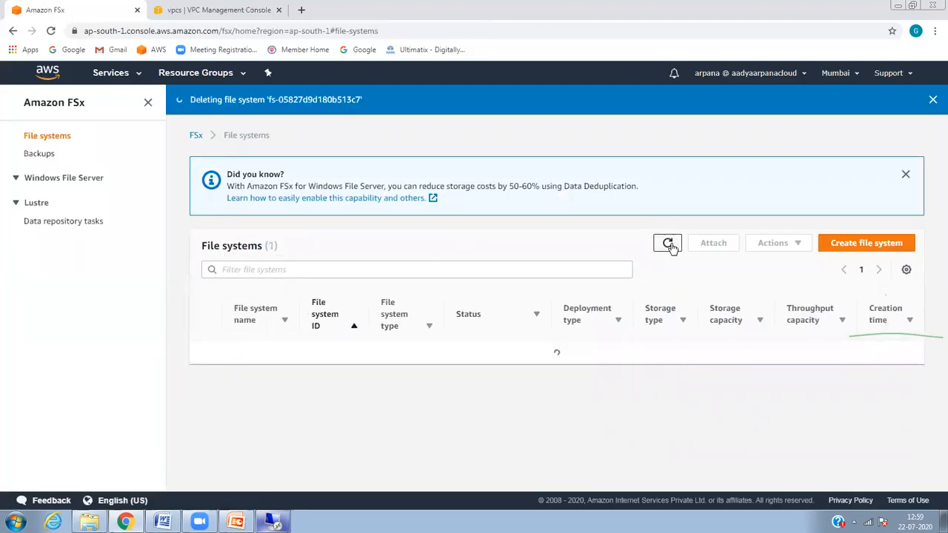
pyautogui.click(668, 246)
pyautogui.click(668, 245)
pyautogui.click(668, 245)
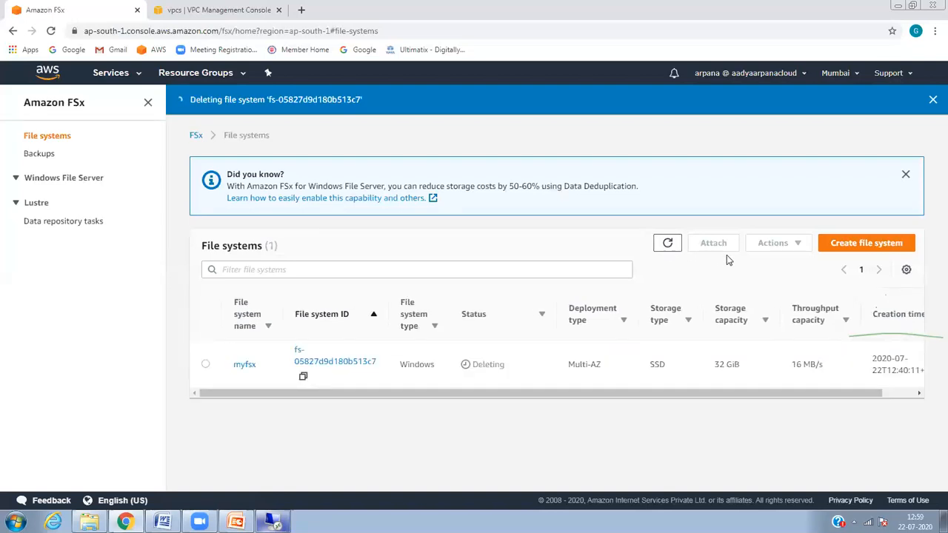
pyautogui.click(833, 250)
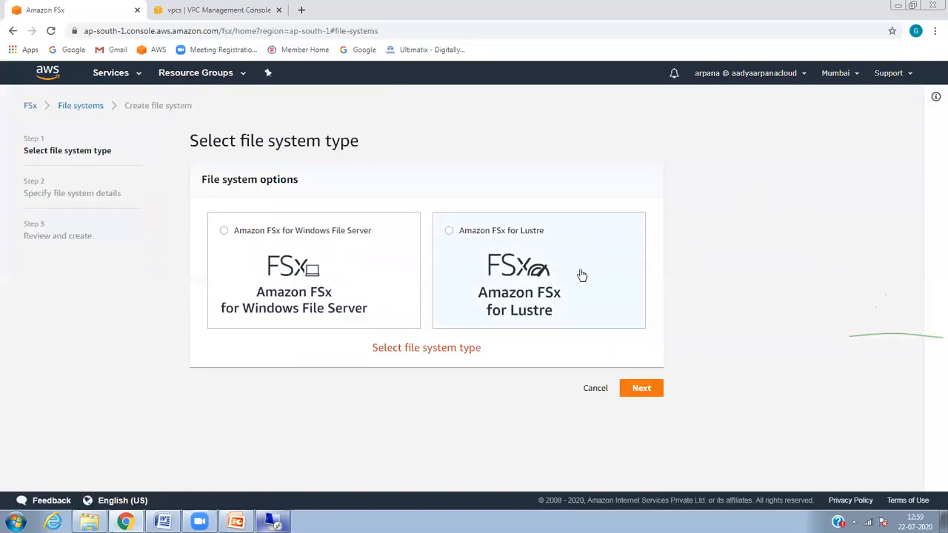
# Step: Choose Windows File Server as the new file system type and continue to details
pyautogui.click(413, 273)
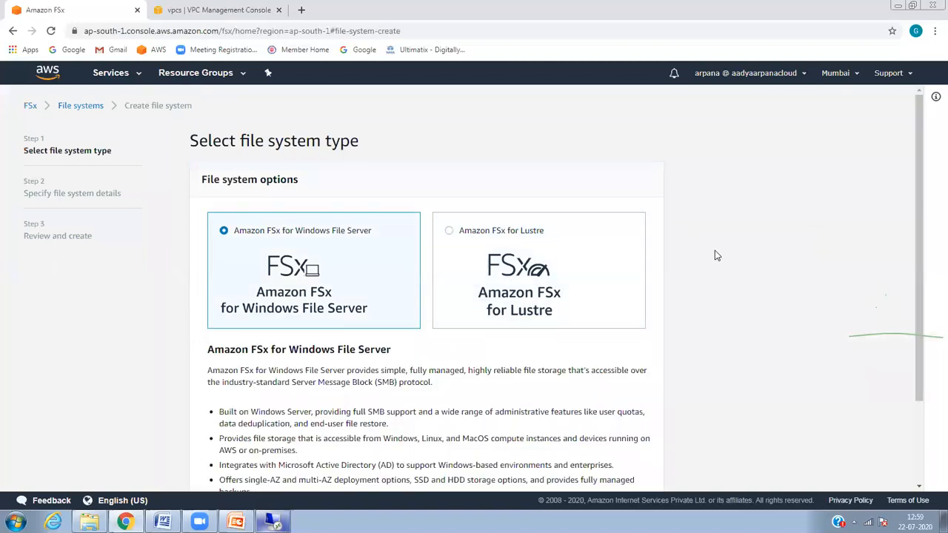
pyautogui.moveTo(917, 179); pyautogui.dragTo(917, 314)
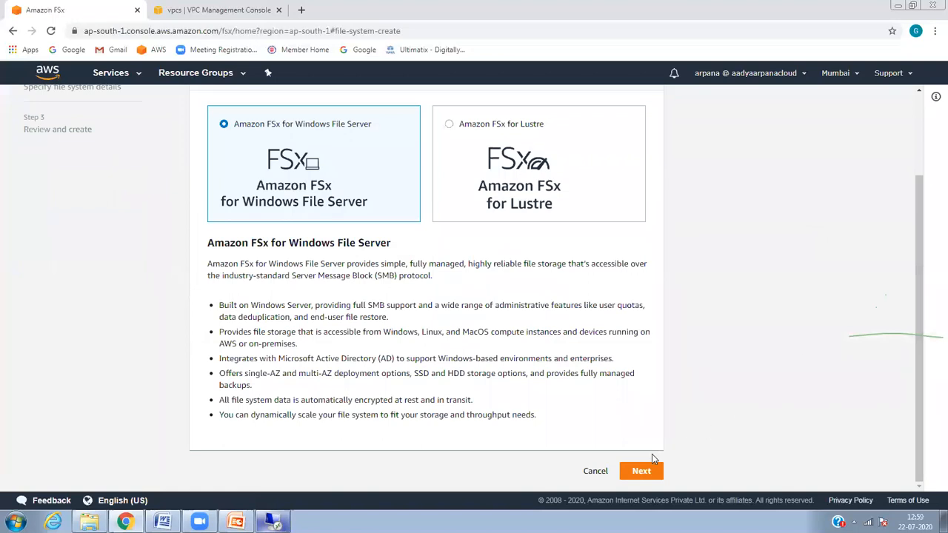
pyautogui.click(639, 471)
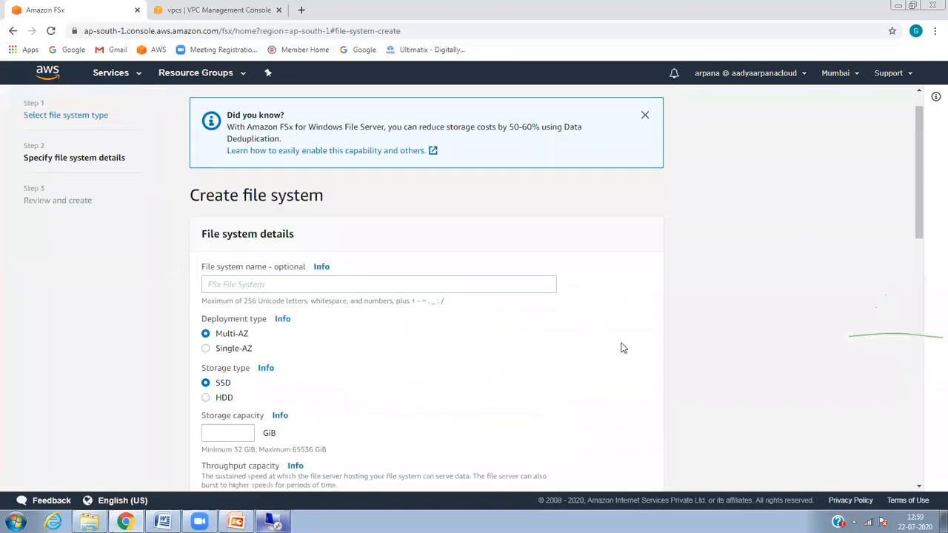
# Step: Name the file system myfsxdrive and set its storage capacity to 300 GiB
pyautogui.moveTo(919, 236); pyautogui.dragTo(902, 187)
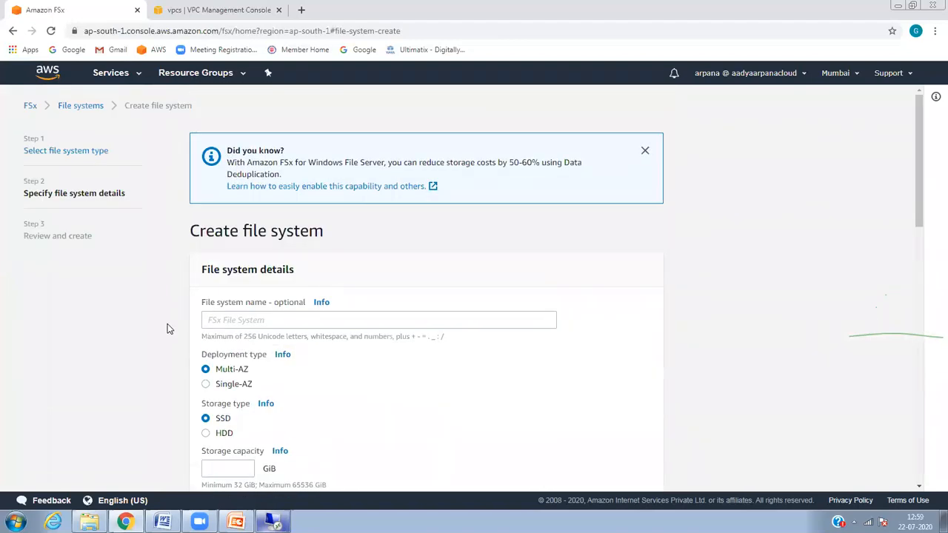
pyautogui.click(249, 320)
pyautogui.write('myfsxdrive')
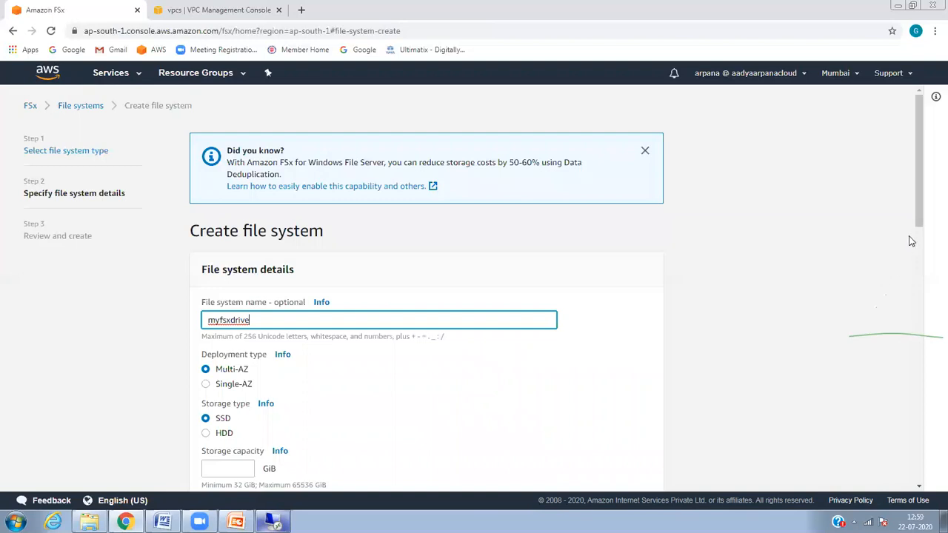
pyautogui.moveTo(918, 225); pyautogui.dragTo(933, 294)
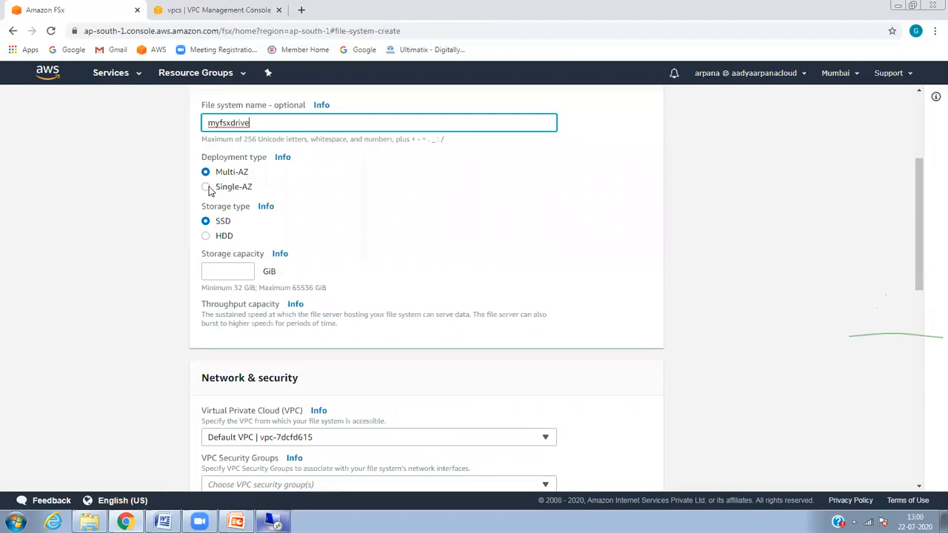
pyautogui.click(225, 265)
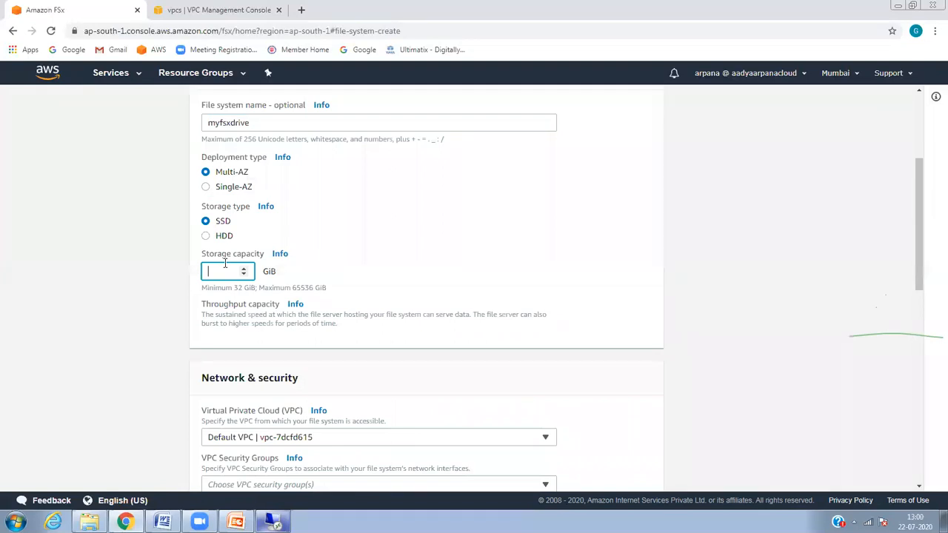
pyautogui.write('300')
pyautogui.moveTo(922, 265); pyautogui.dragTo(922, 289)
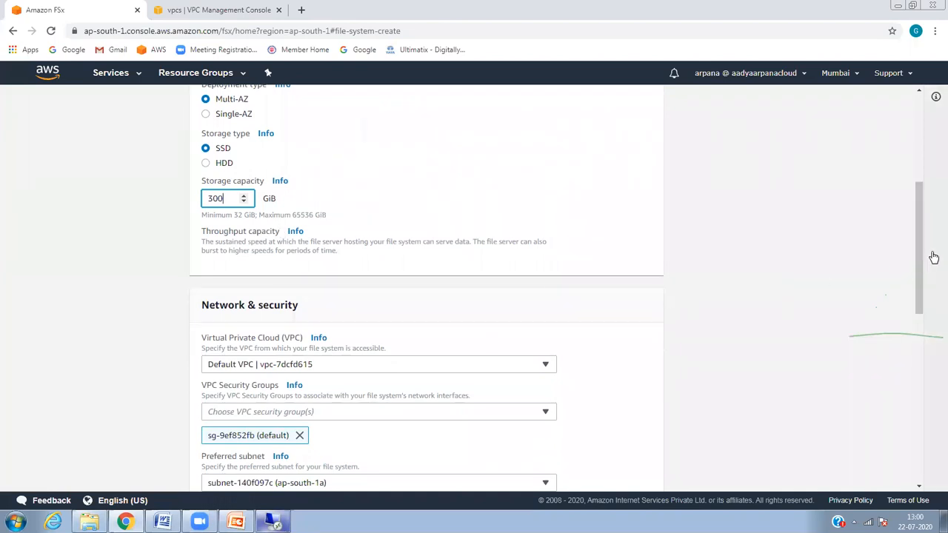
pyautogui.moveTo(925, 260); pyautogui.dragTo(923, 303)
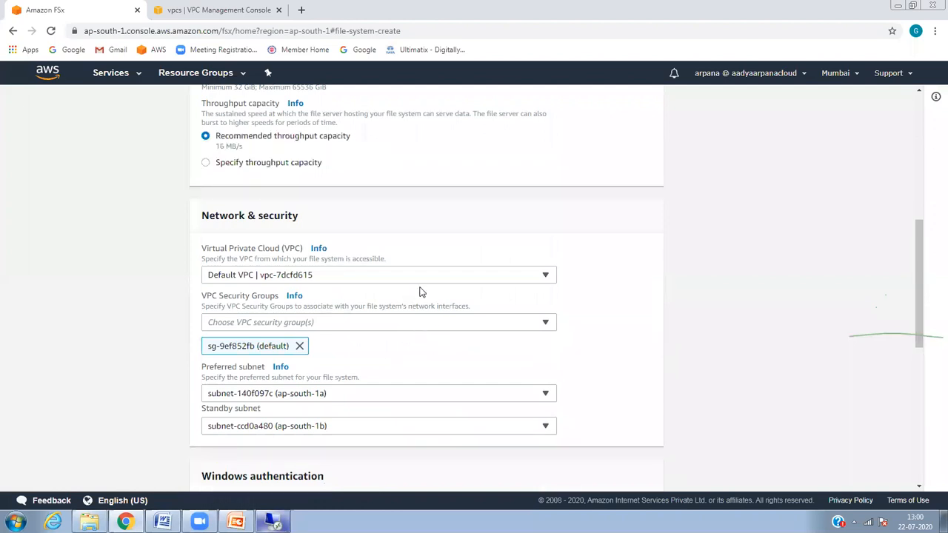
# Step: Add security group sg-0ccde3f69d78a97cd and review the preferred subnet choices unchanged
pyautogui.click(399, 323)
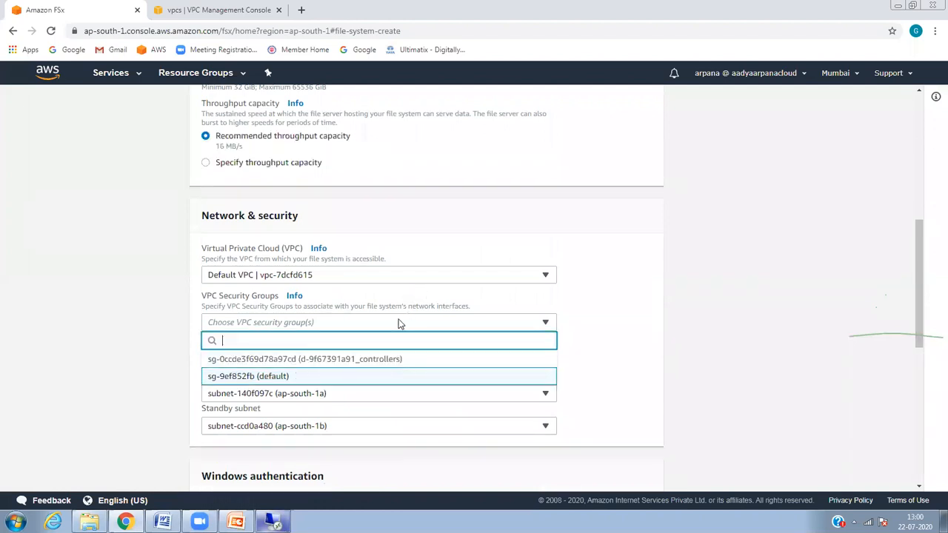
pyautogui.click(360, 363)
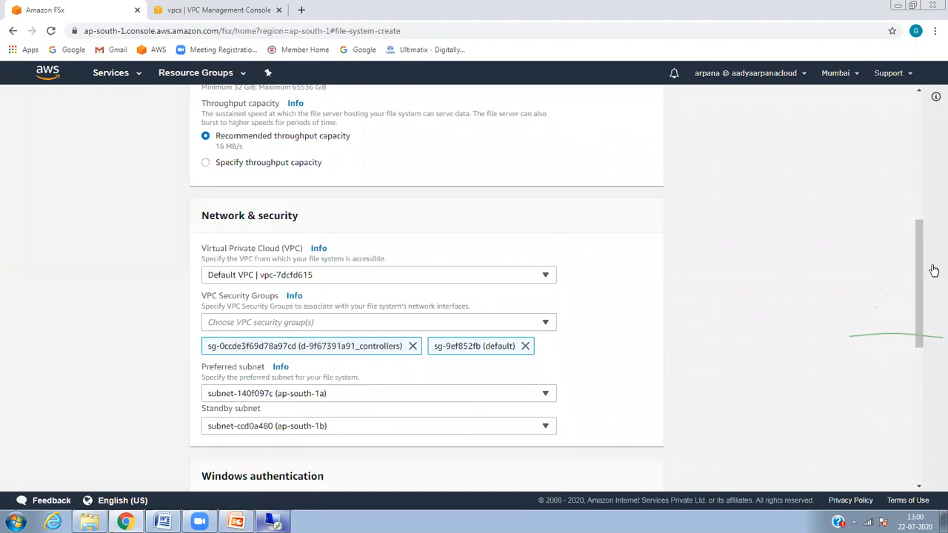
pyautogui.moveTo(916, 274); pyautogui.dragTo(916, 336)
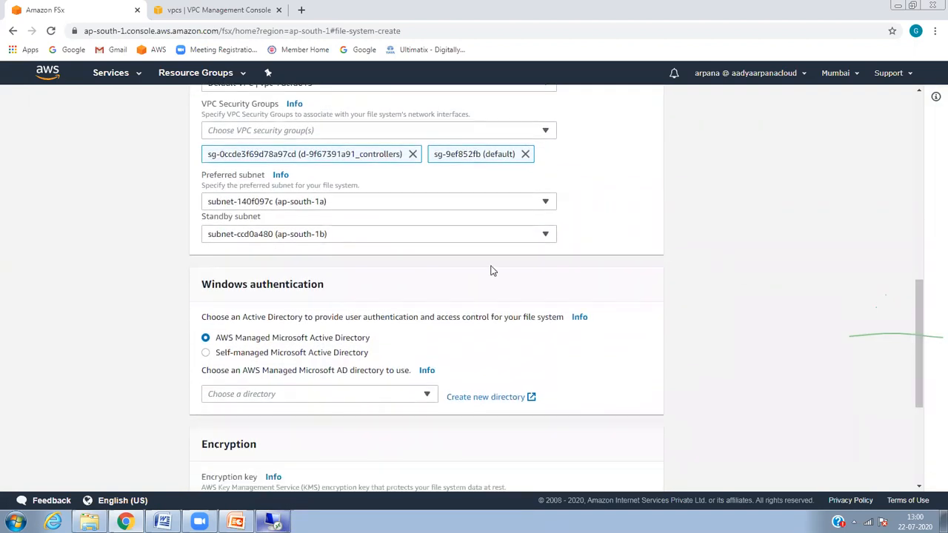
pyautogui.click(480, 211)
pyautogui.click(675, 215)
# Step: Join the awsguru.com managed AD and keep the default aws/fsx encryption key
pyautogui.click(318, 393)
pyautogui.click(302, 419)
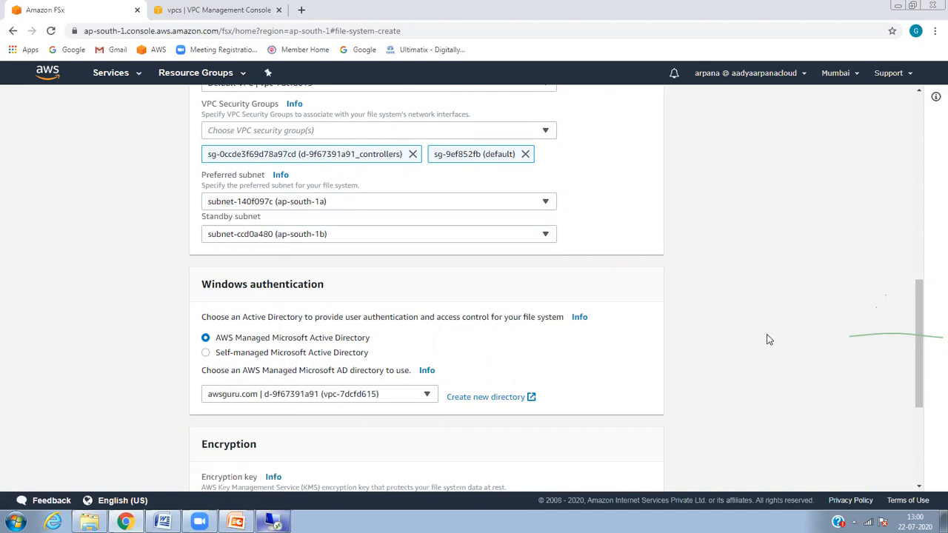
pyautogui.moveTo(917, 349); pyautogui.dragTo(445, 424)
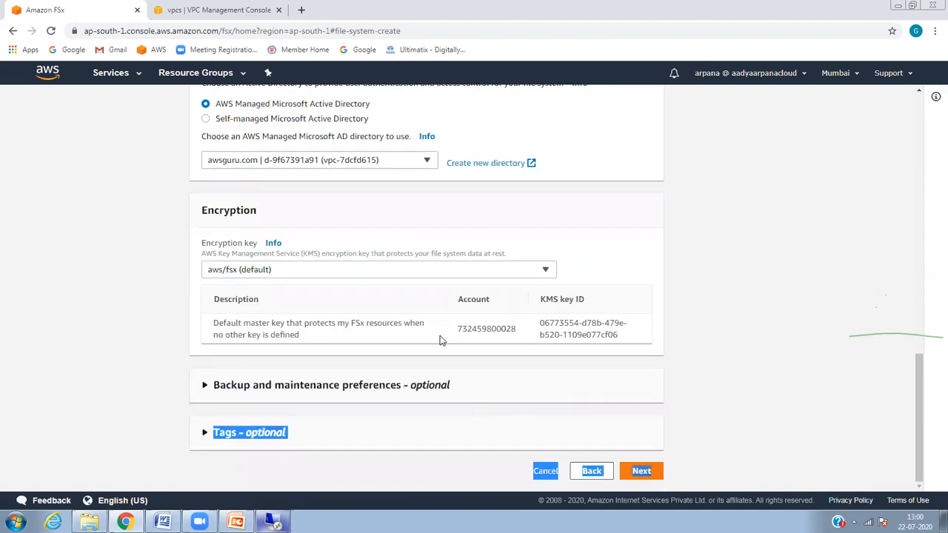
pyautogui.click(466, 271)
pyautogui.click(591, 247)
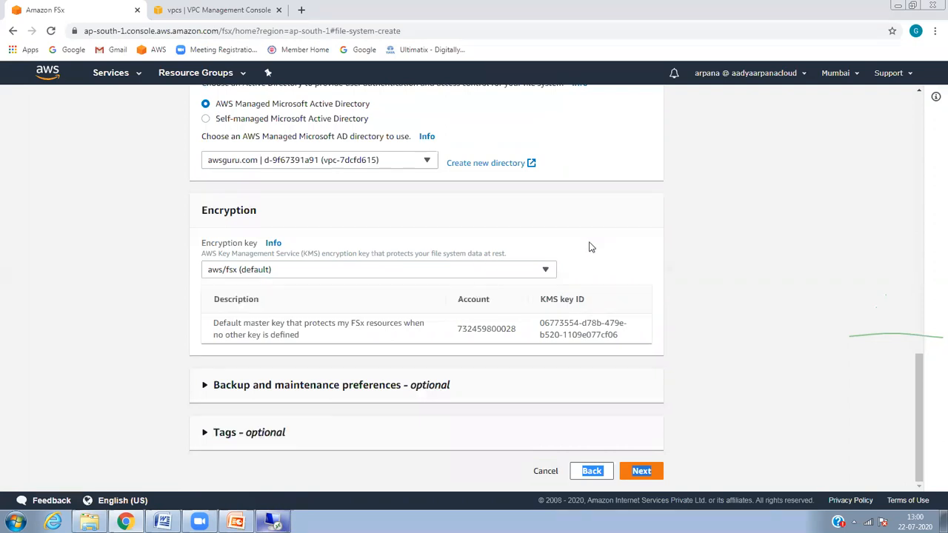
pyautogui.click(909, 410)
# Step: Review the myfsxdrive summary and create the file system
pyautogui.click(641, 471)
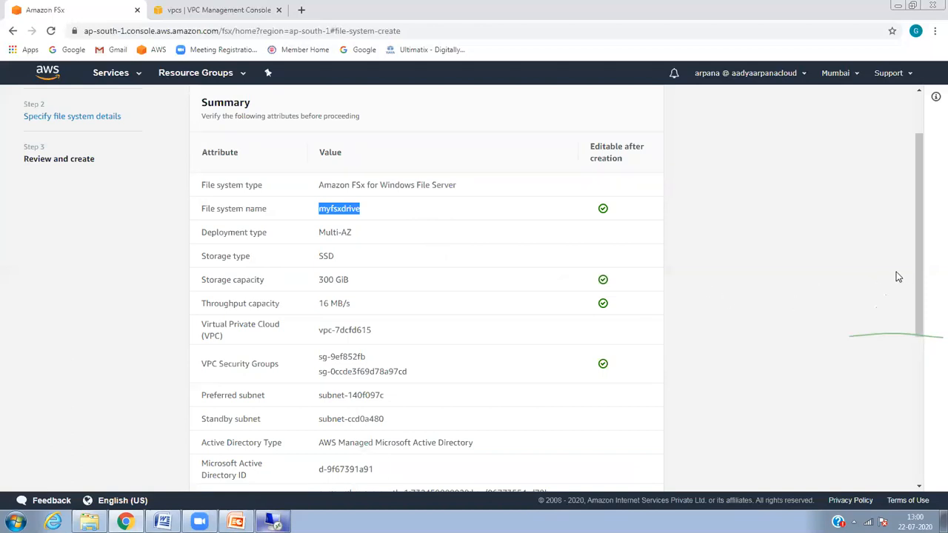
pyautogui.moveTo(917, 270); pyautogui.dragTo(925, 362)
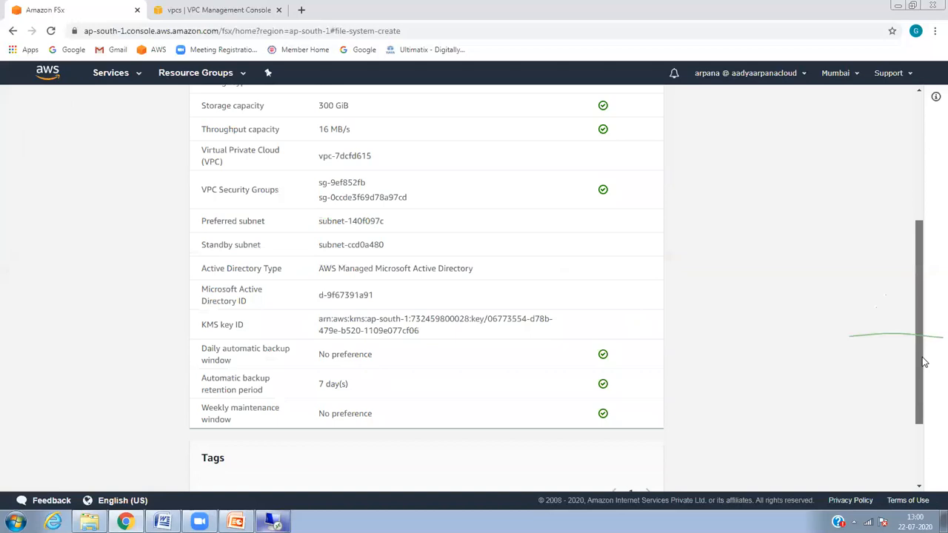
pyautogui.scroll(-3, 924, 362)
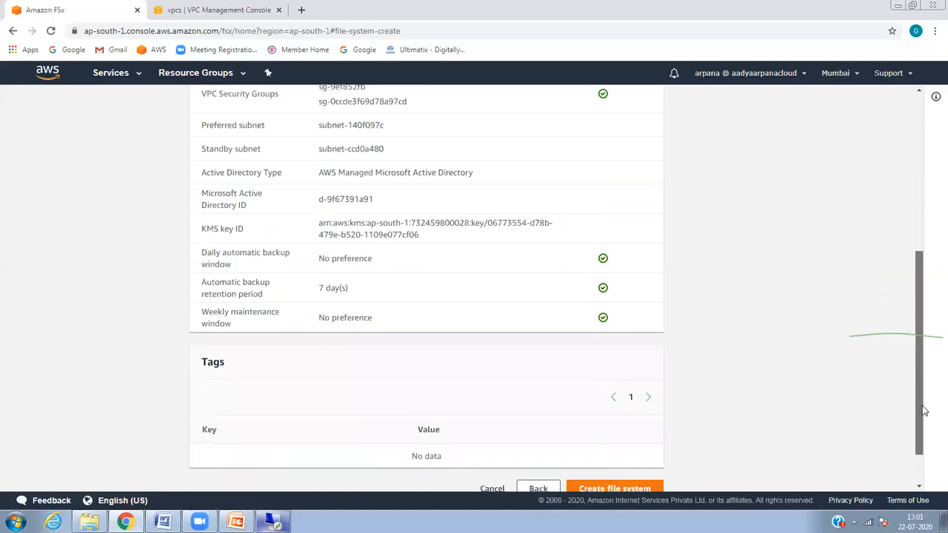
pyautogui.scroll(10, 922, 360)
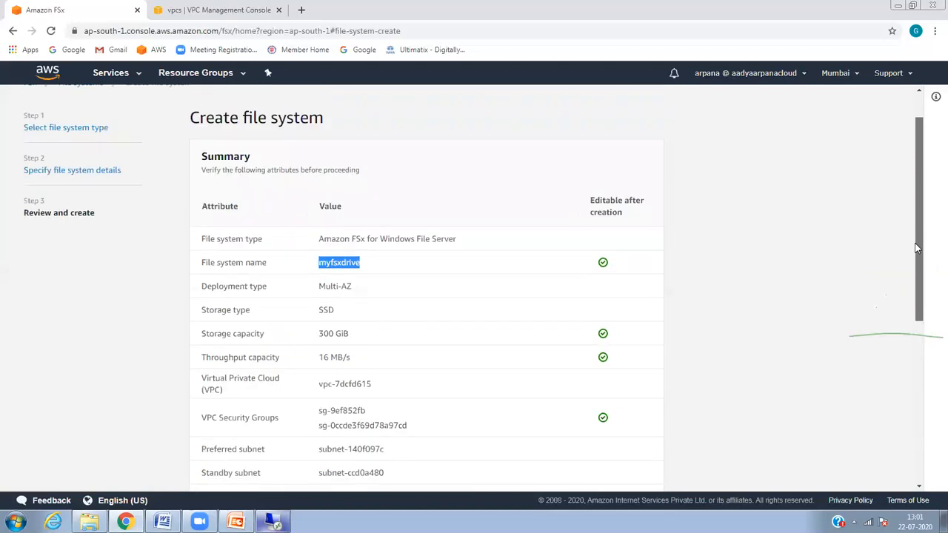
pyautogui.scroll(-5, 914, 288)
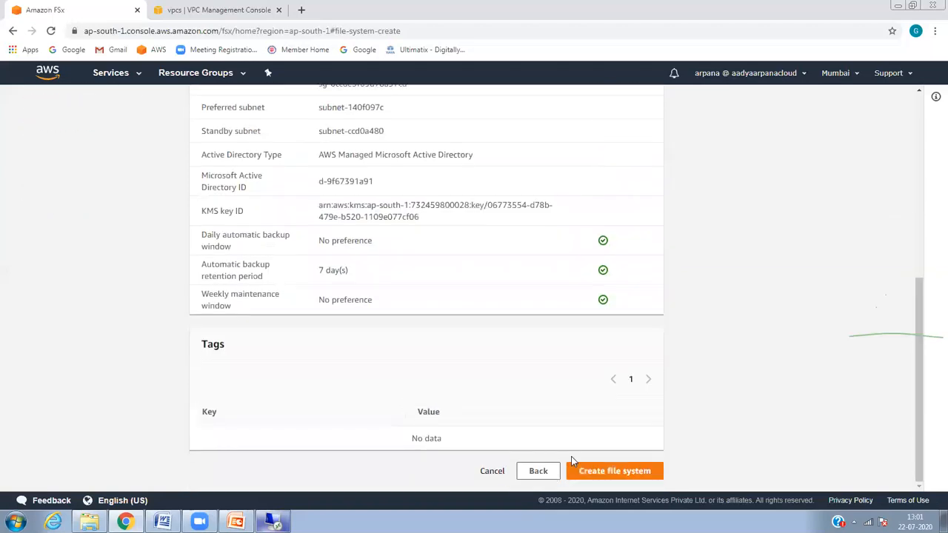
pyautogui.click(604, 474)
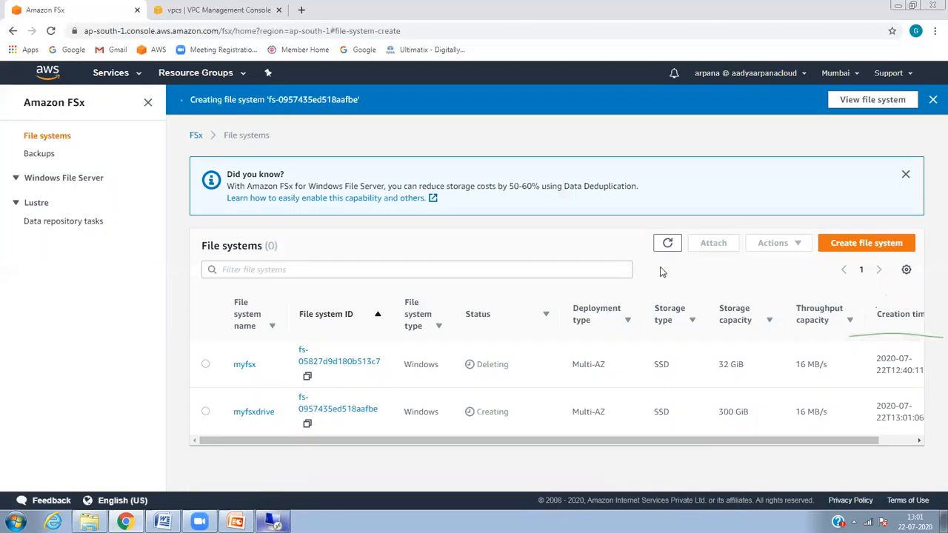
# Step: Refresh the list, open myfsxdrive while Creating, and view its Administration and Monitoring tabs
pyautogui.click(668, 246)
pyautogui.click(667, 245)
pyautogui.click(250, 413)
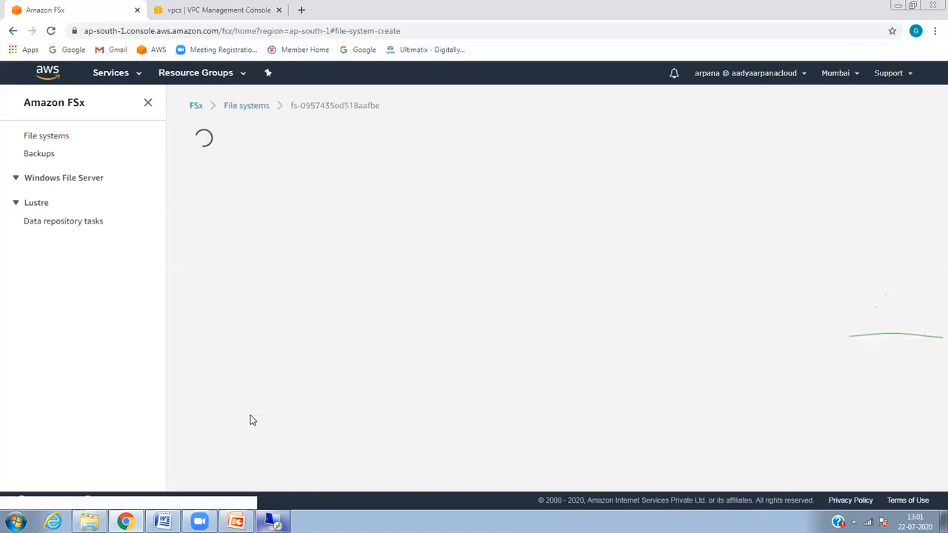
pyautogui.moveTo(932, 182); pyautogui.dragTo(898, 222)
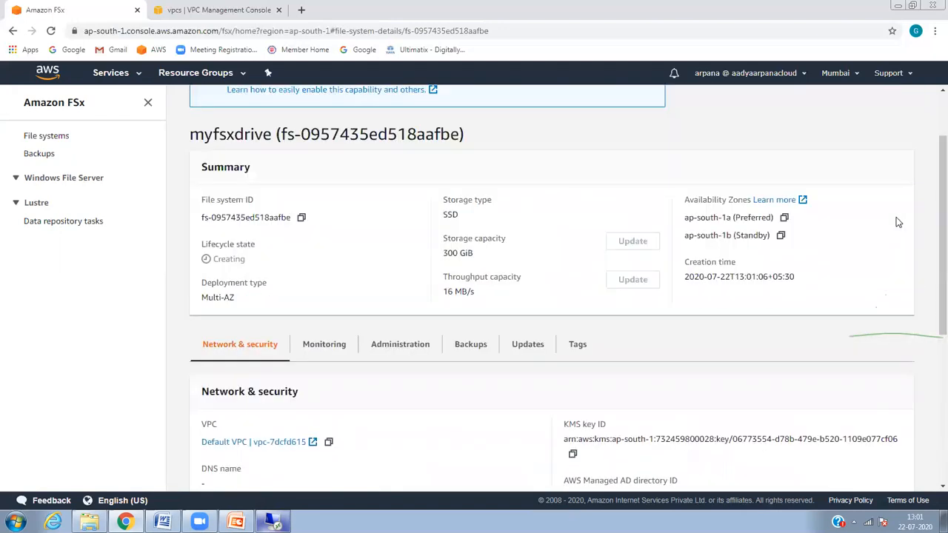
pyautogui.click(402, 345)
pyautogui.click(323, 345)
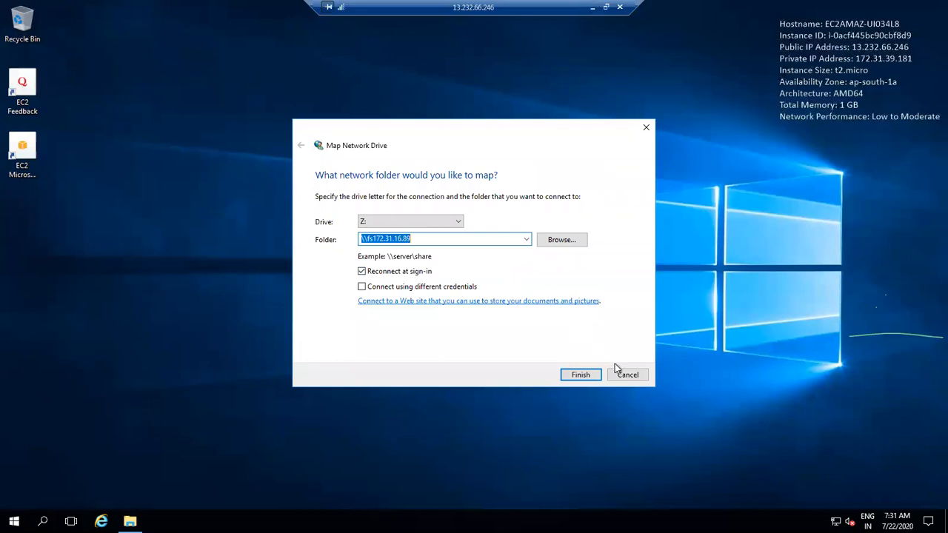
# Step: Cancel the network drive mapping and launch Server Manager from the Start menu
pyautogui.click(622, 375)
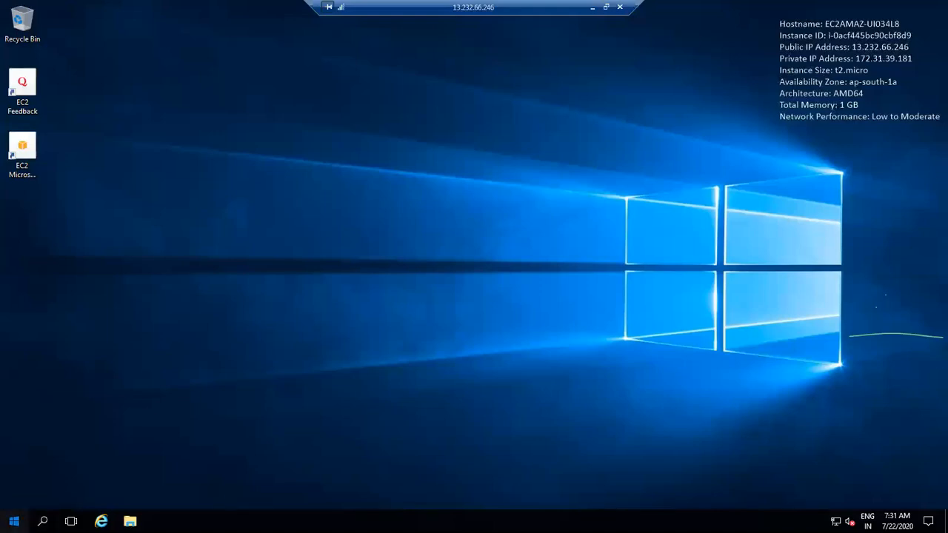
pyautogui.click(14, 521)
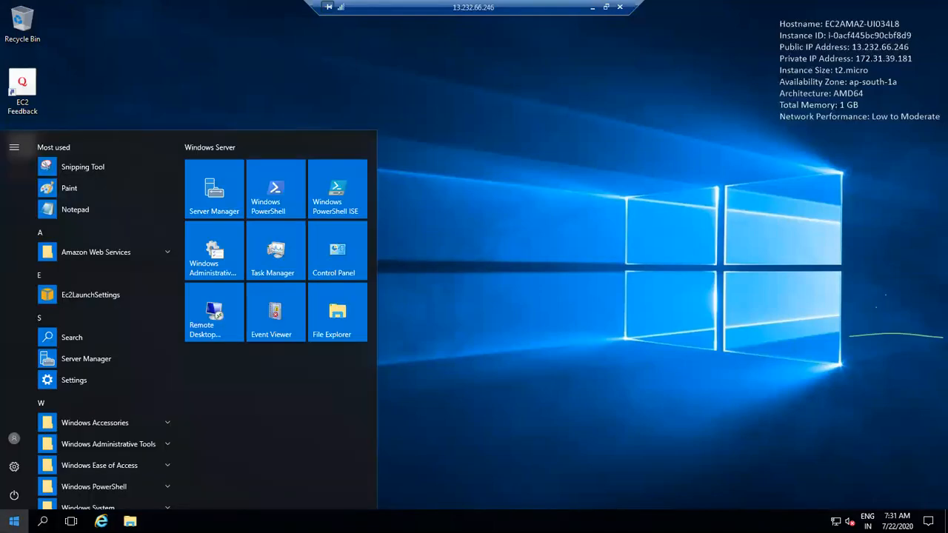
pyautogui.click(116, 447)
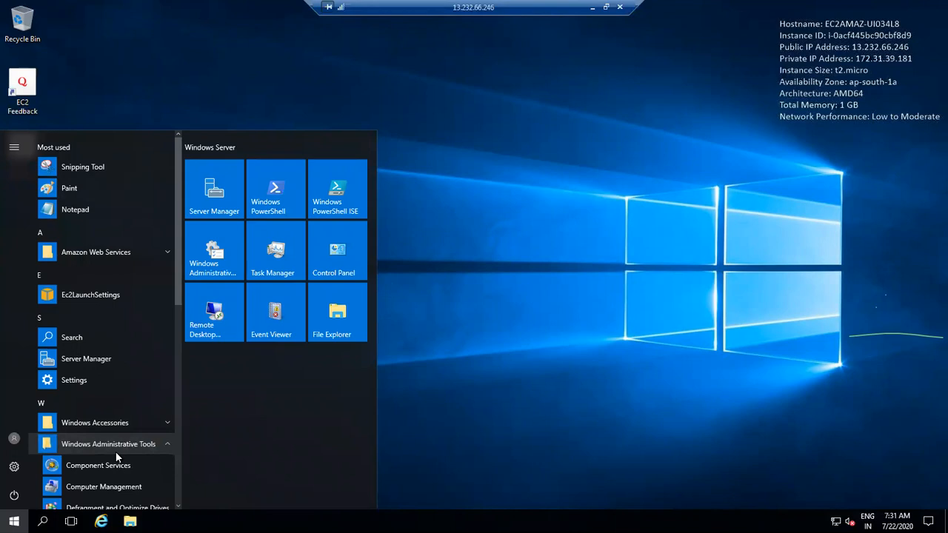
pyautogui.click(230, 207)
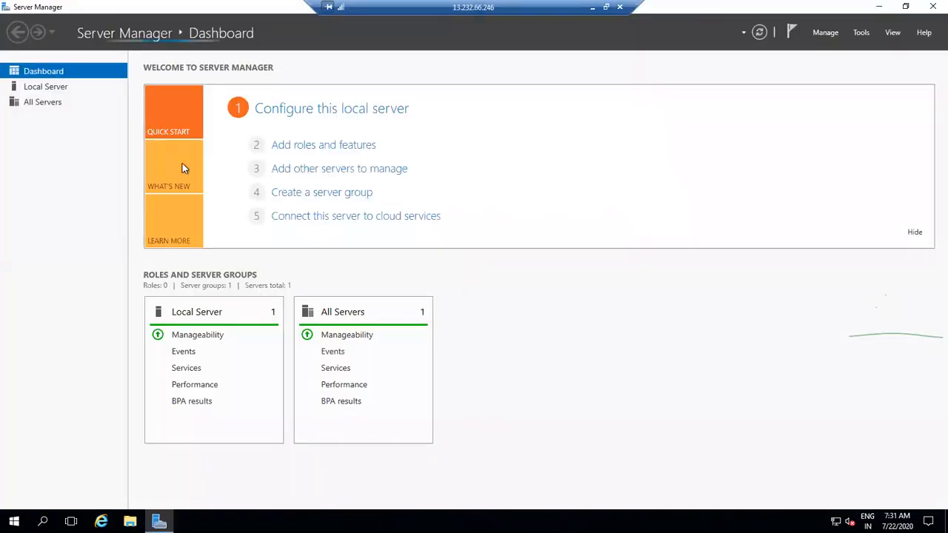
# Step: Retry Add roles and features past the inventory-collection messages until the wizard launches
pyautogui.click(338, 151)
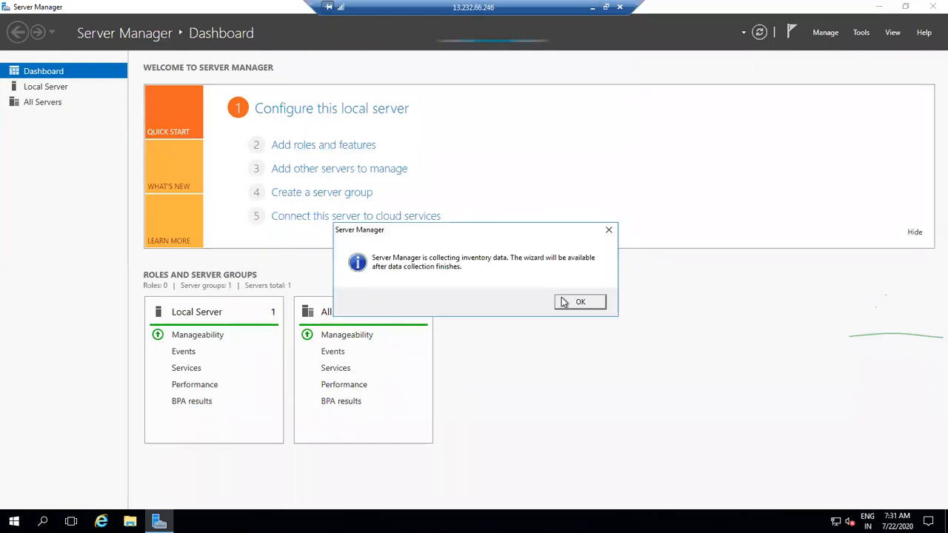
pyautogui.click(563, 302)
pyautogui.click(329, 145)
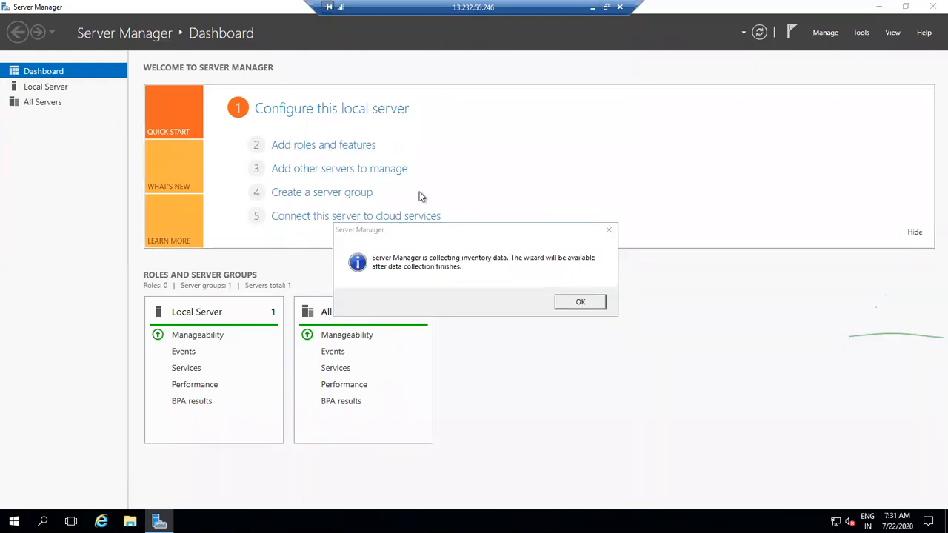
pyautogui.click(592, 304)
pyautogui.click(342, 146)
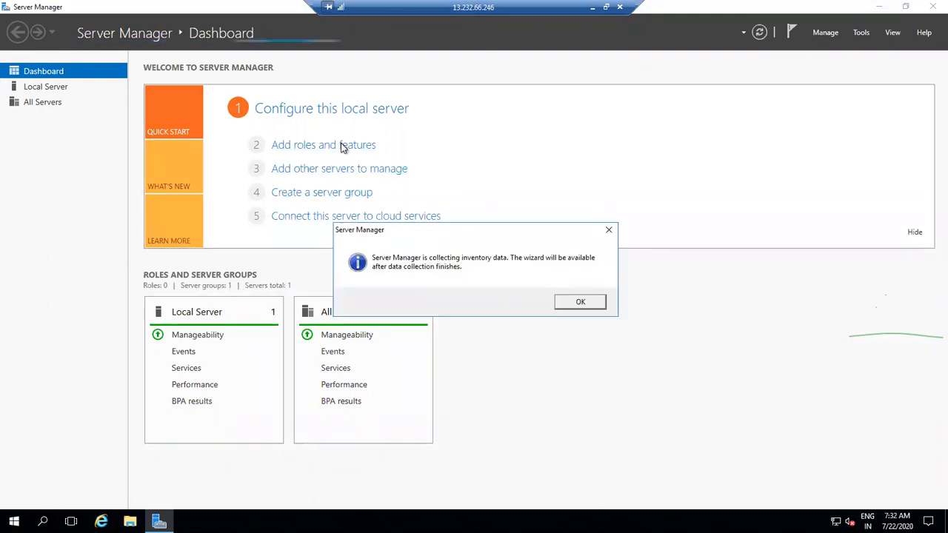
pyautogui.click(584, 303)
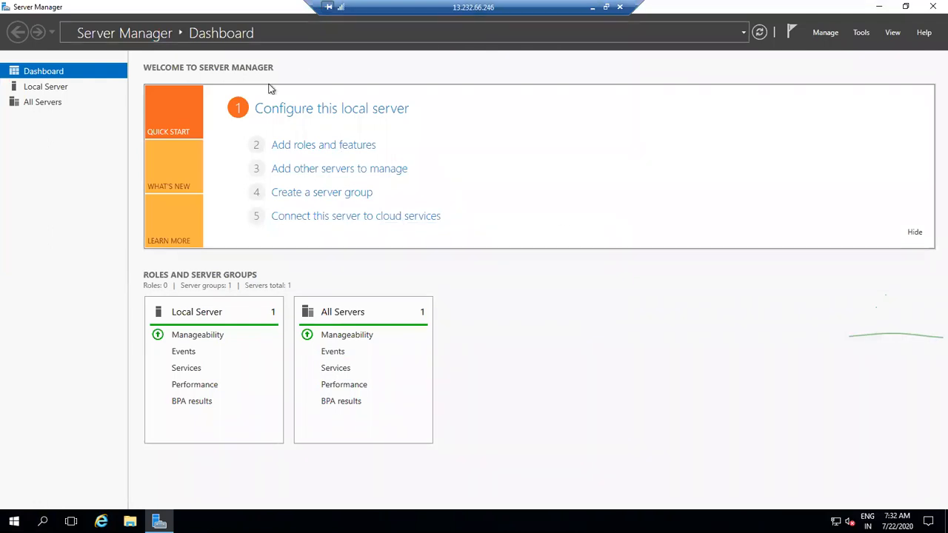
pyautogui.click(306, 146)
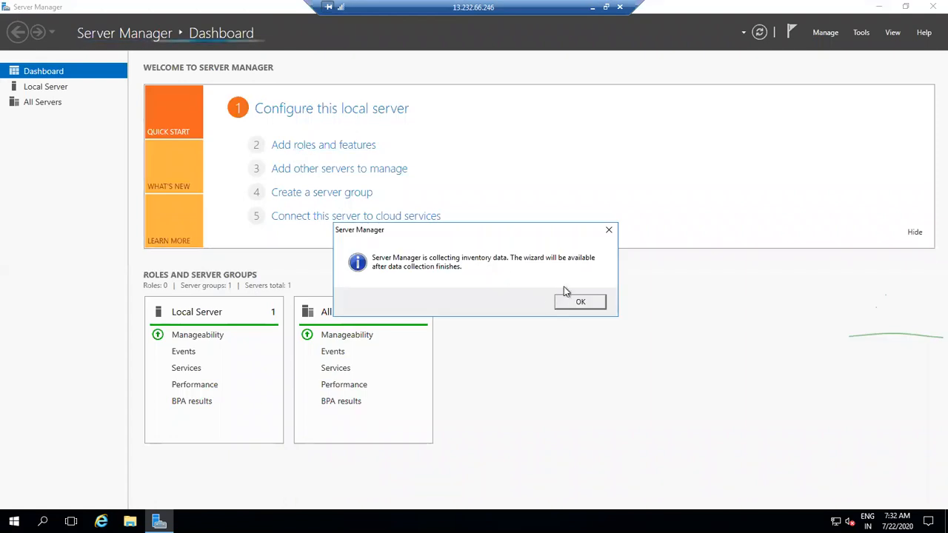
pyautogui.click(578, 303)
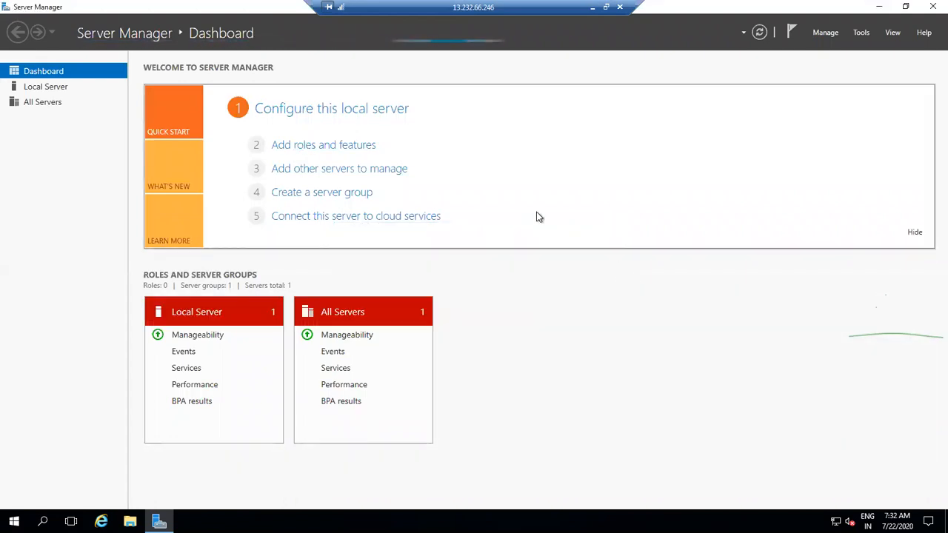
pyautogui.click(329, 146)
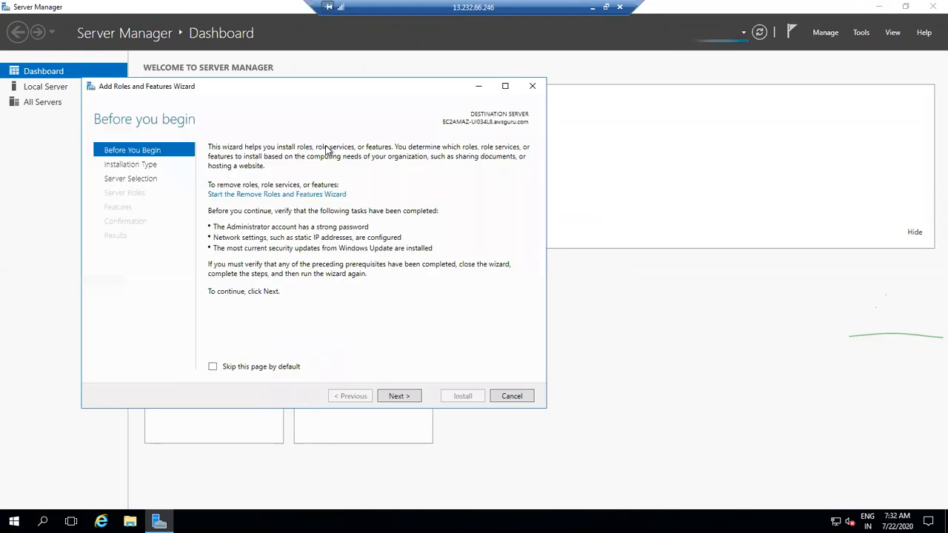
# Step: Advance the Add Roles and Features wizard, keeping role-based install on this server, to the Features list
pyautogui.click(413, 395)
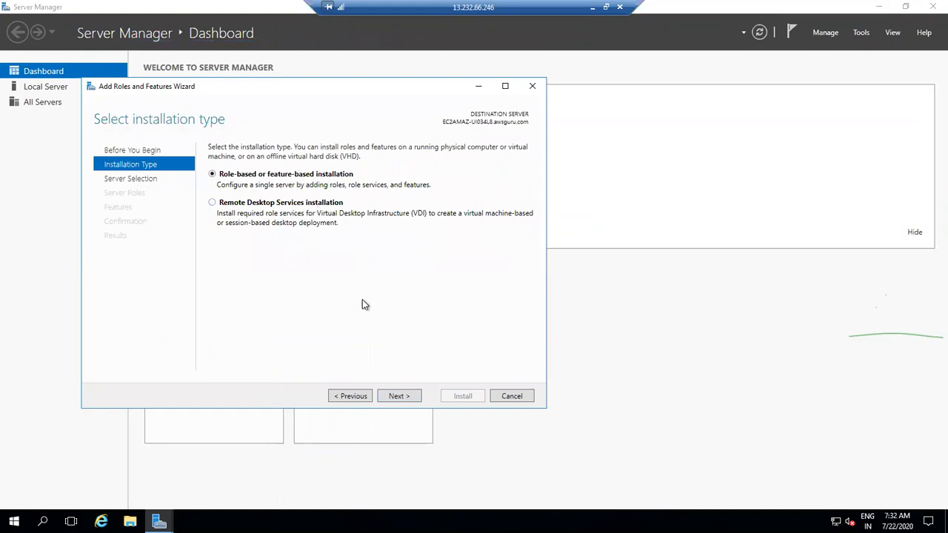
pyautogui.click(405, 397)
pyautogui.click(407, 397)
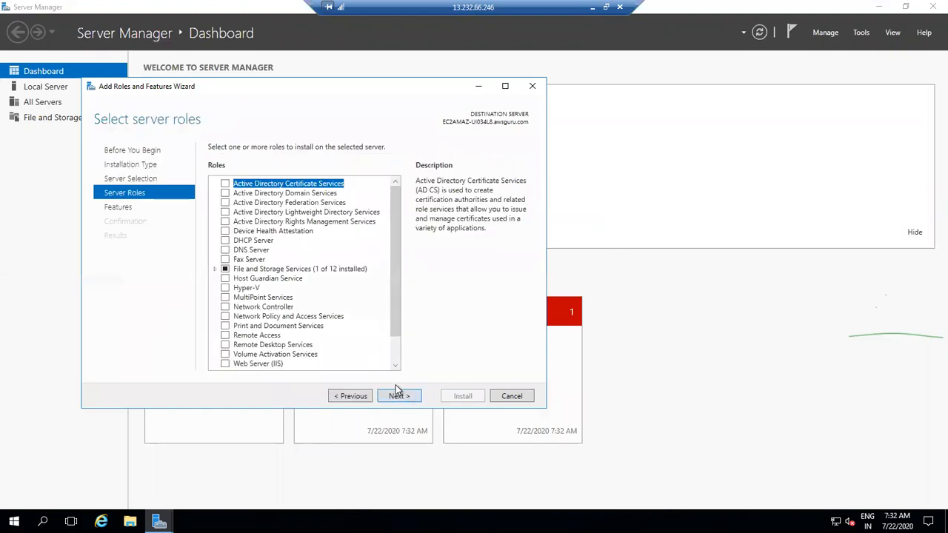
pyautogui.click(397, 398)
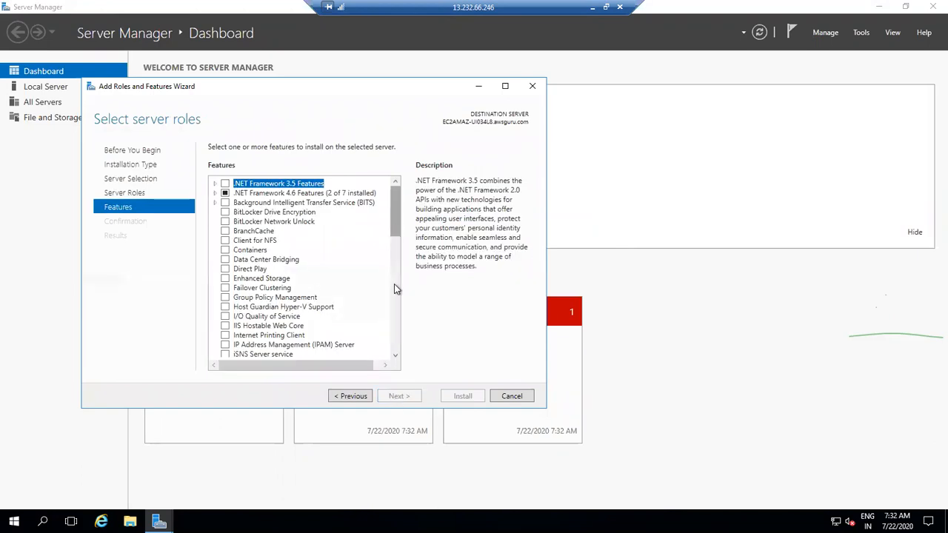
pyautogui.click(360, 396)
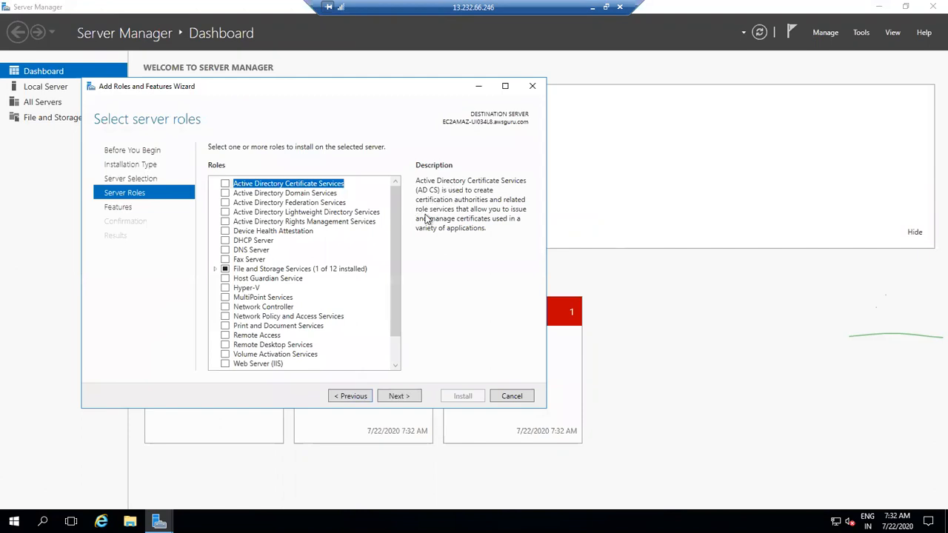
pyautogui.click(399, 396)
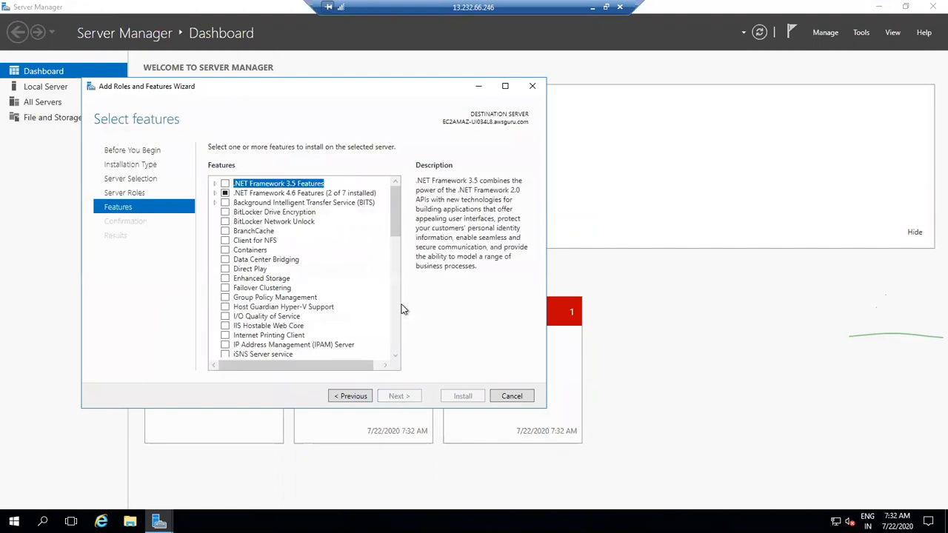
pyautogui.moveTo(396, 228); pyautogui.dragTo(397, 287)
# Step: Select AD DS/LDS, AD CS, AD RMS and Remote Access Management tools with required features, then continue
pyautogui.click(215, 287)
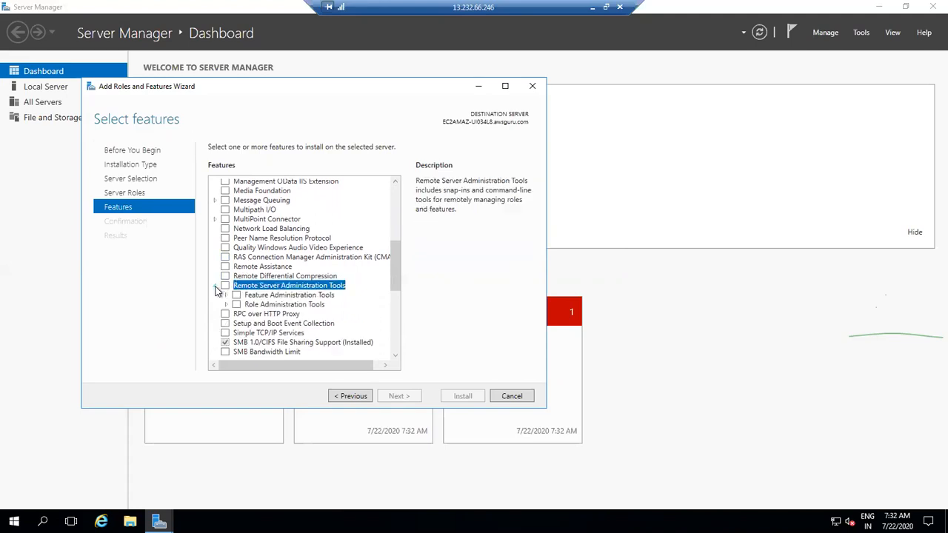
pyautogui.click(226, 306)
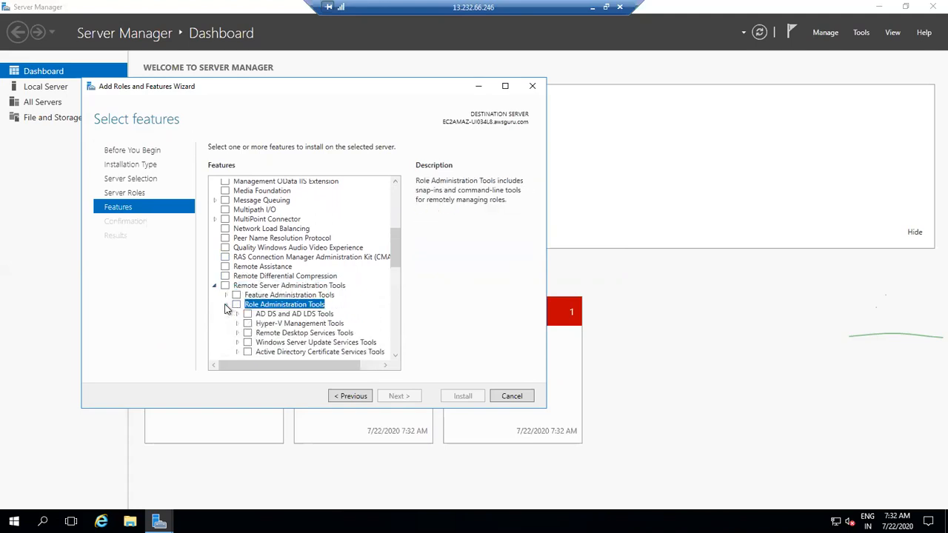
pyautogui.click(237, 305)
pyautogui.click(237, 306)
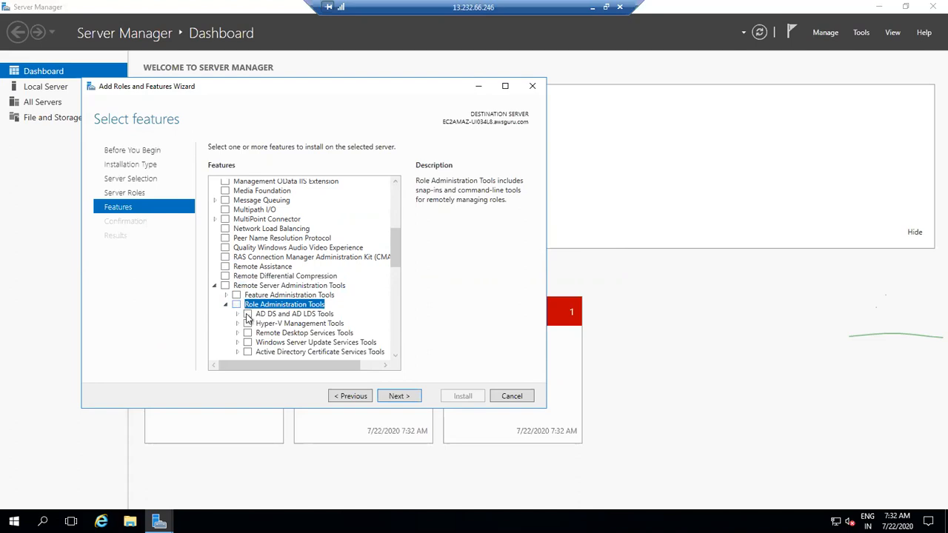
pyautogui.click(247, 314)
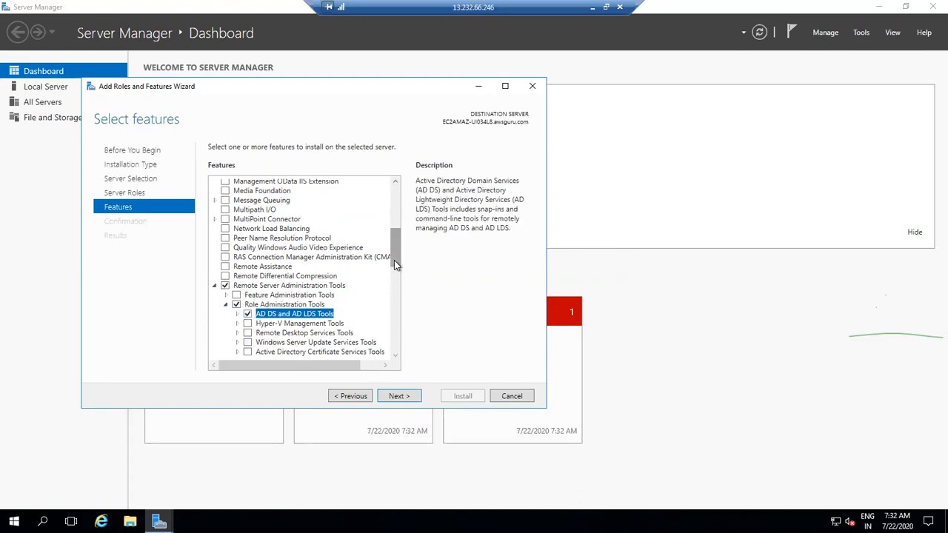
pyautogui.moveTo(394, 260); pyautogui.dragTo(398, 295)
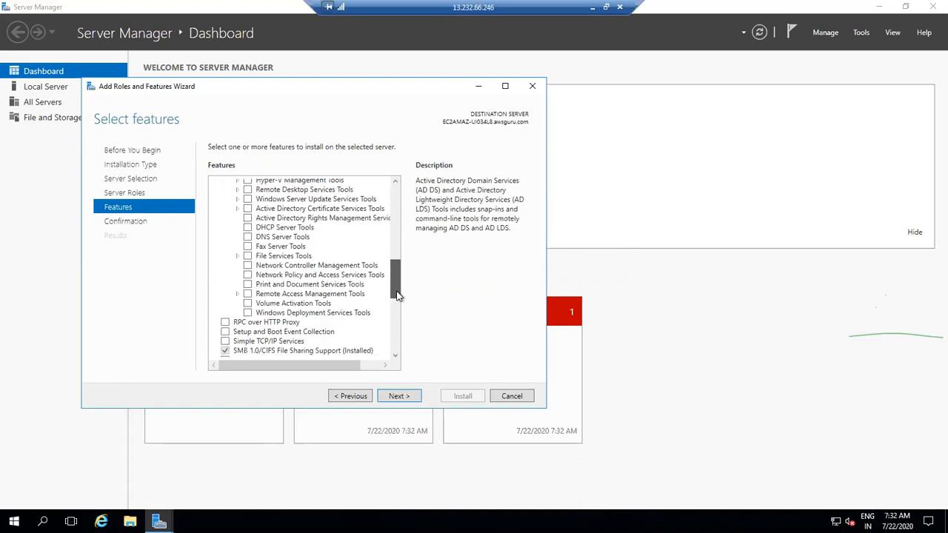
pyautogui.click(333, 211)
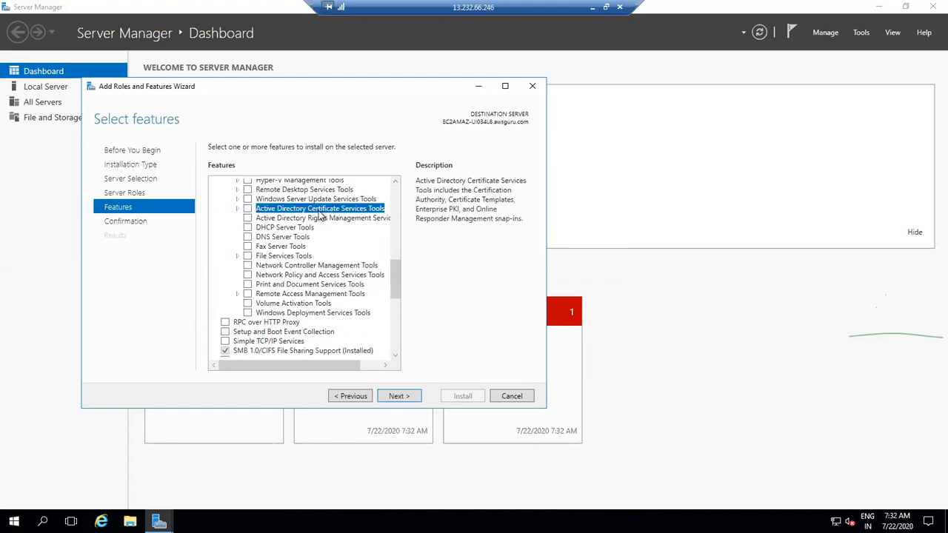
pyautogui.click(247, 218)
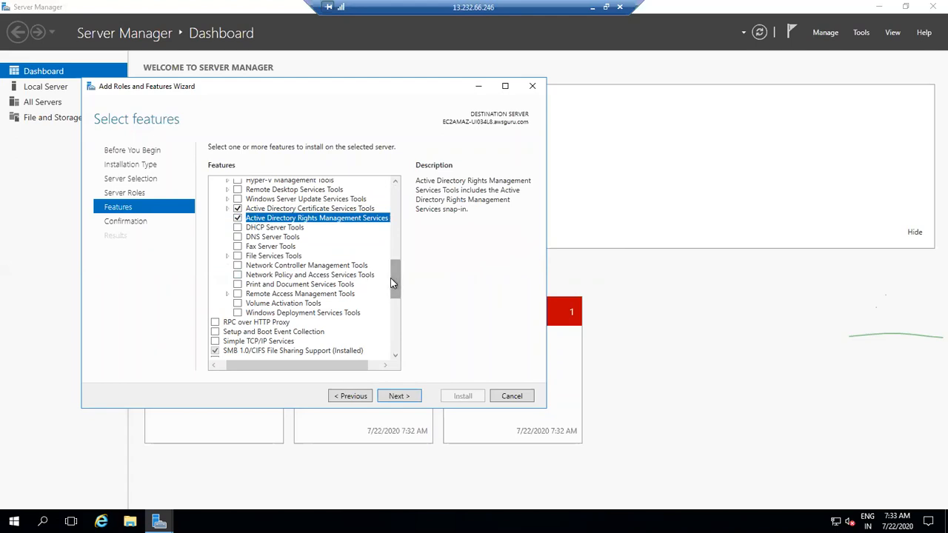
pyautogui.click(238, 294)
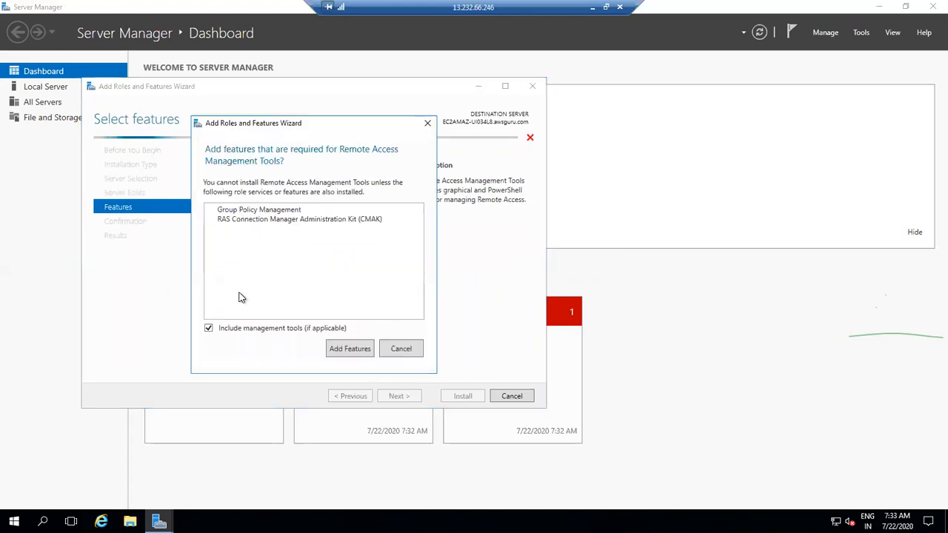
pyautogui.click(335, 349)
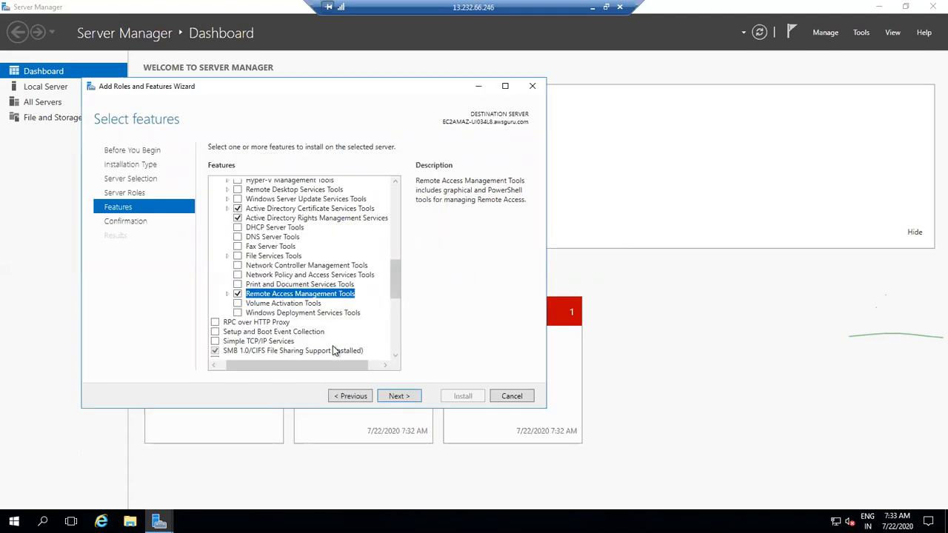
pyautogui.click(404, 398)
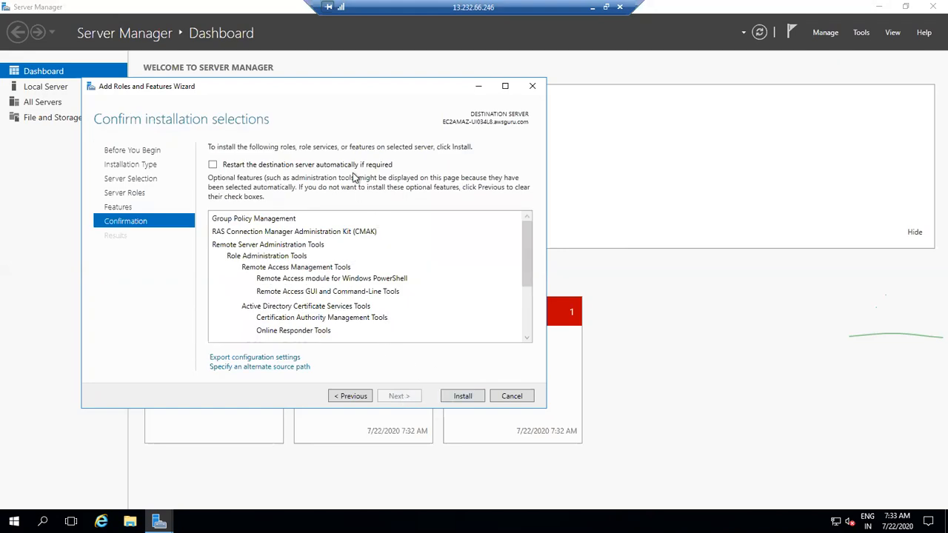
# Step: Install the selected admin tools without automatic restart, then minimize the Remote Desktop window
pyautogui.click(298, 163)
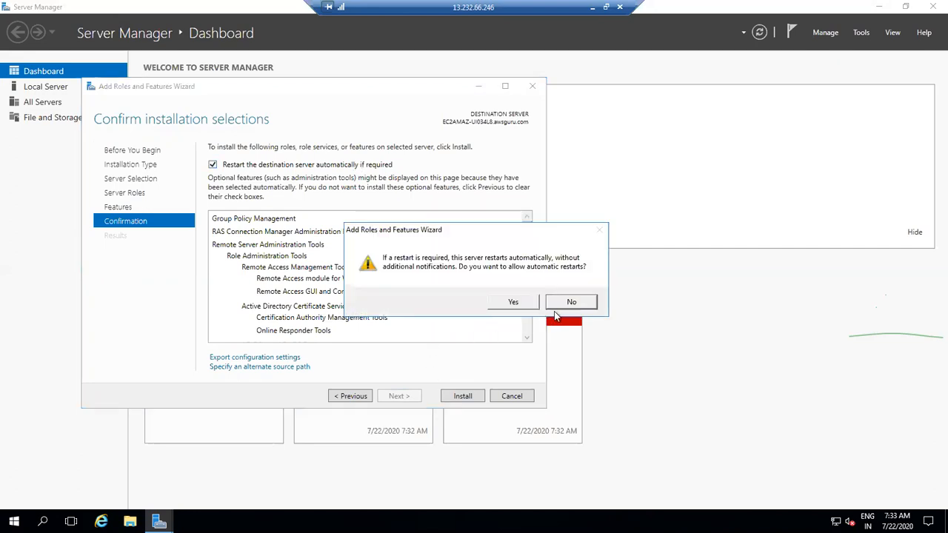
pyautogui.click(569, 302)
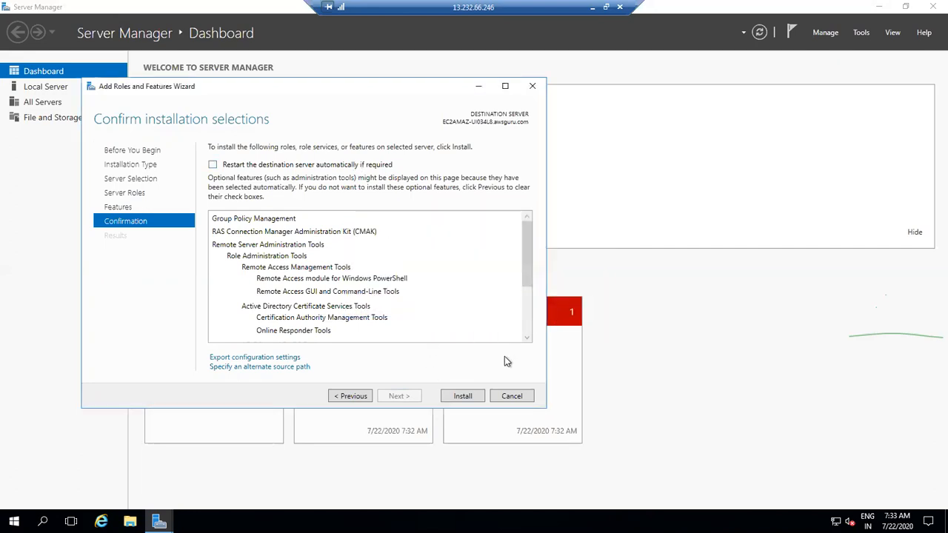
pyautogui.click(468, 396)
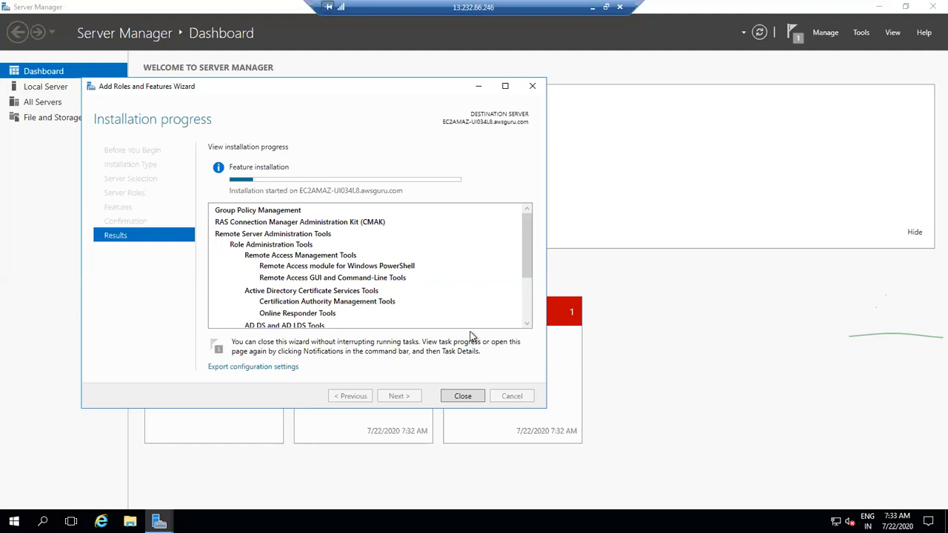
pyautogui.click(593, 9)
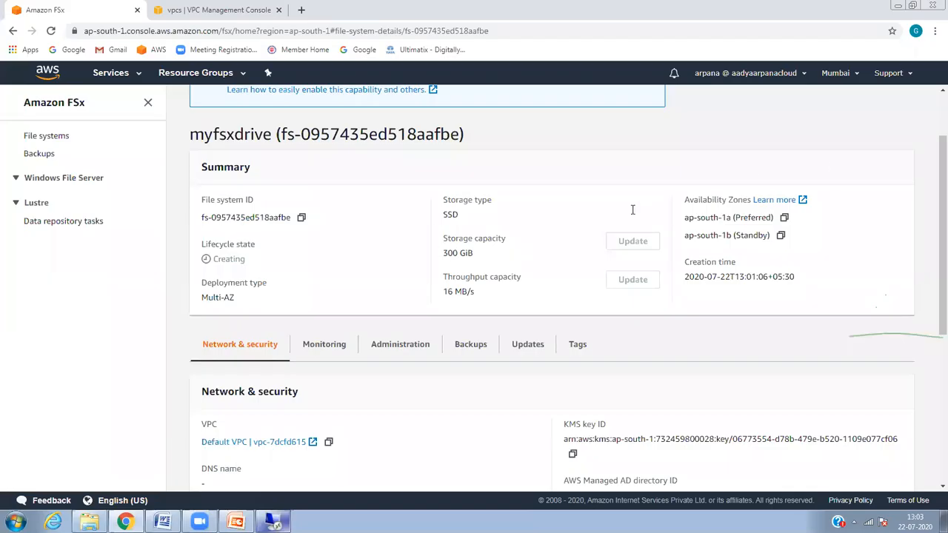
# Step: Return to the FSx File systems list and refresh it repeatedly, briefly checking the remote session
pyautogui.scroll(2, 931, 133)
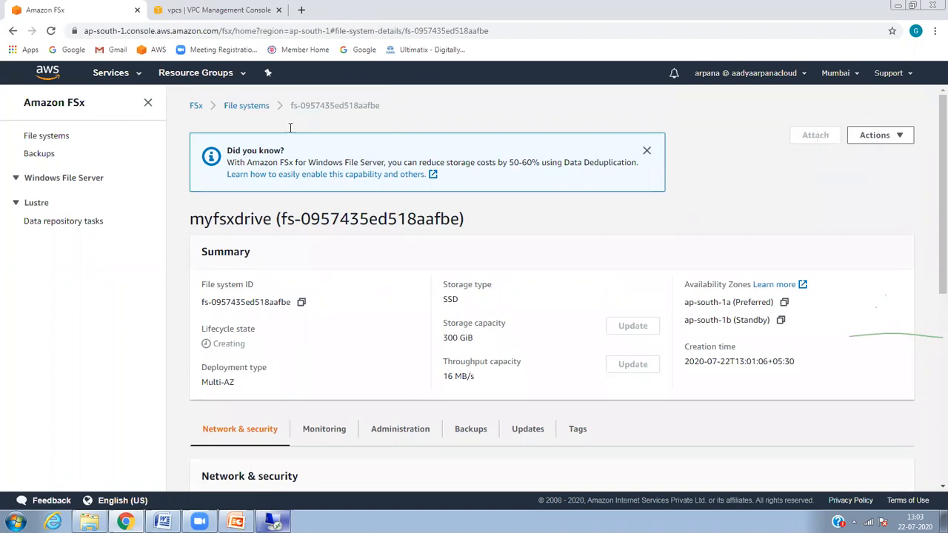
pyautogui.tripleClick(265, 105)
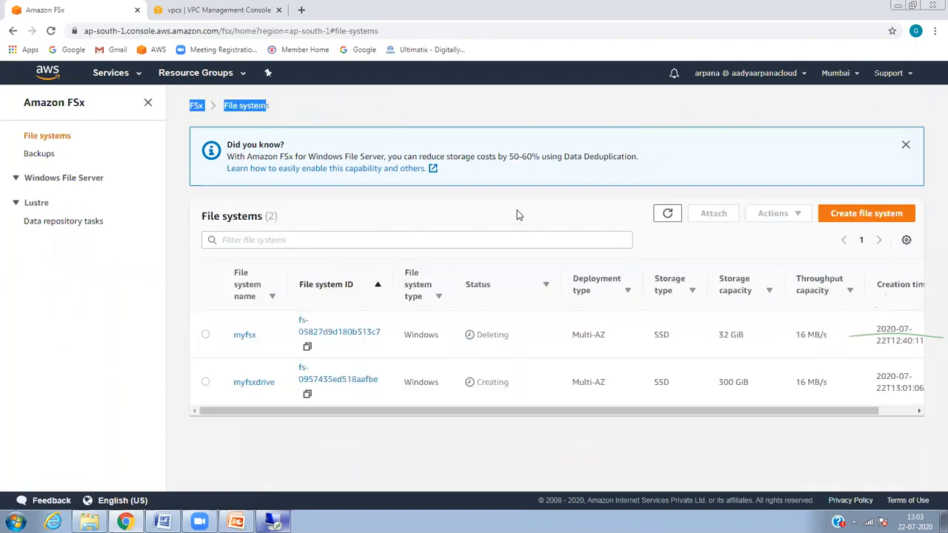
pyautogui.click(670, 217)
pyautogui.click(670, 217)
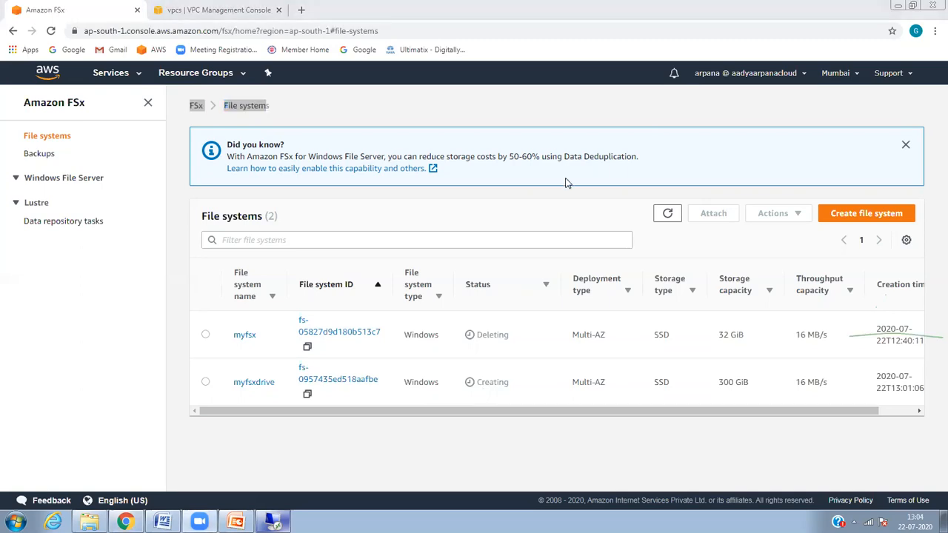
pyautogui.click(667, 214)
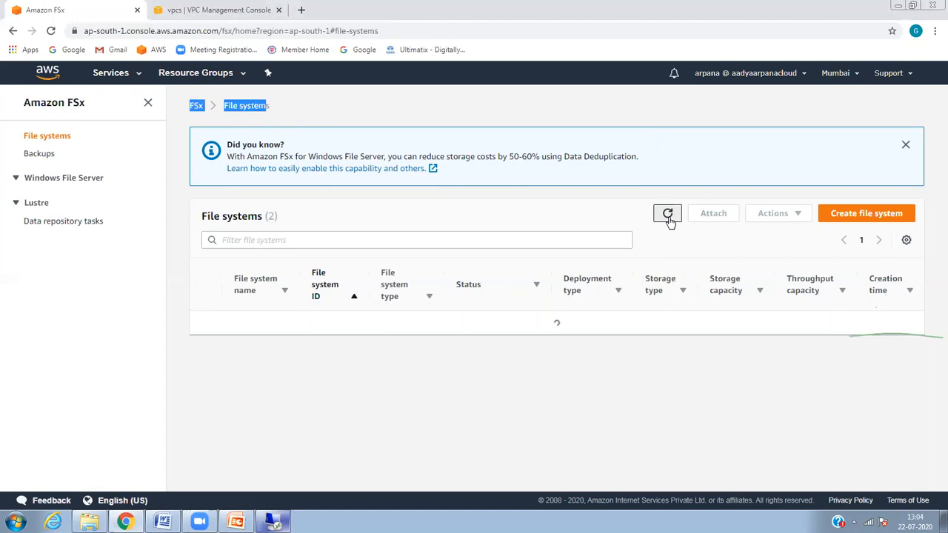
pyautogui.click(667, 218)
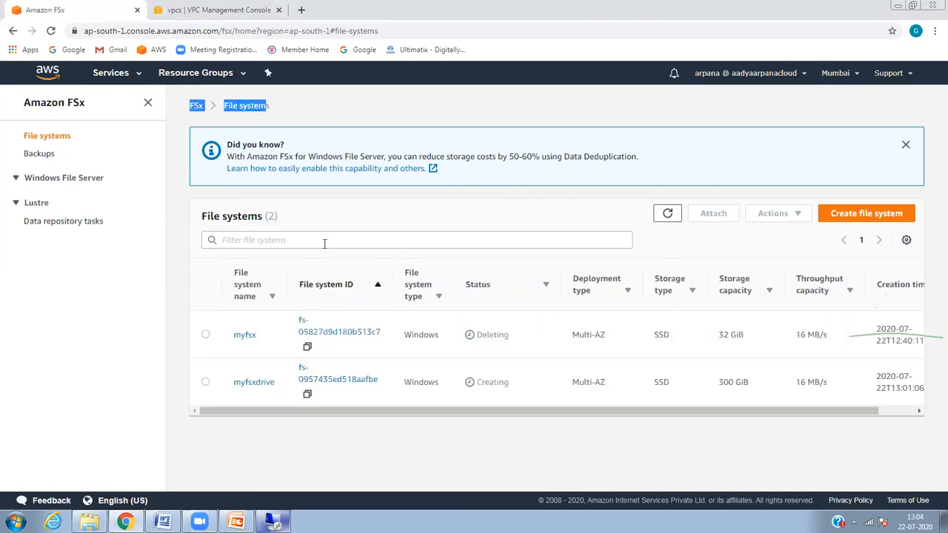
pyautogui.moveTo(250, 517)
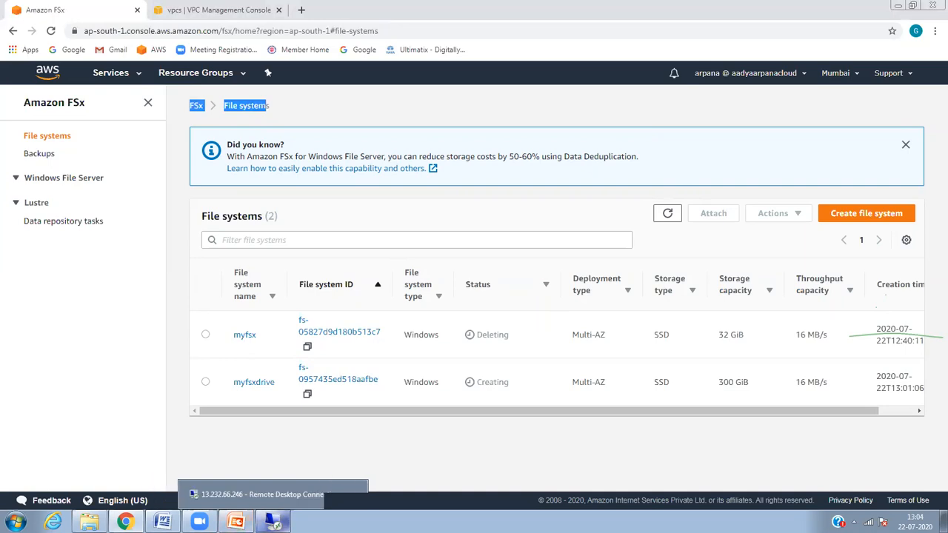
pyautogui.click(274, 521)
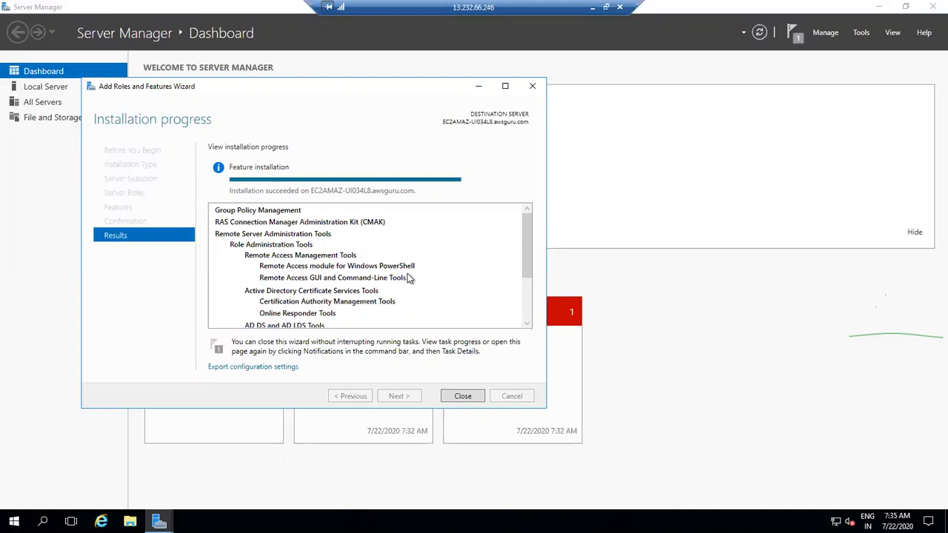
pyautogui.click(593, 10)
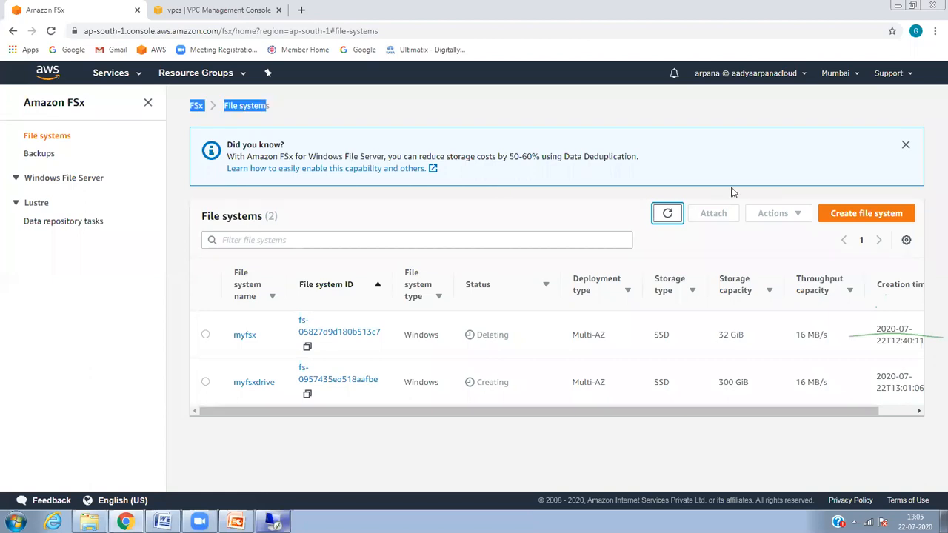
pyautogui.click(668, 214)
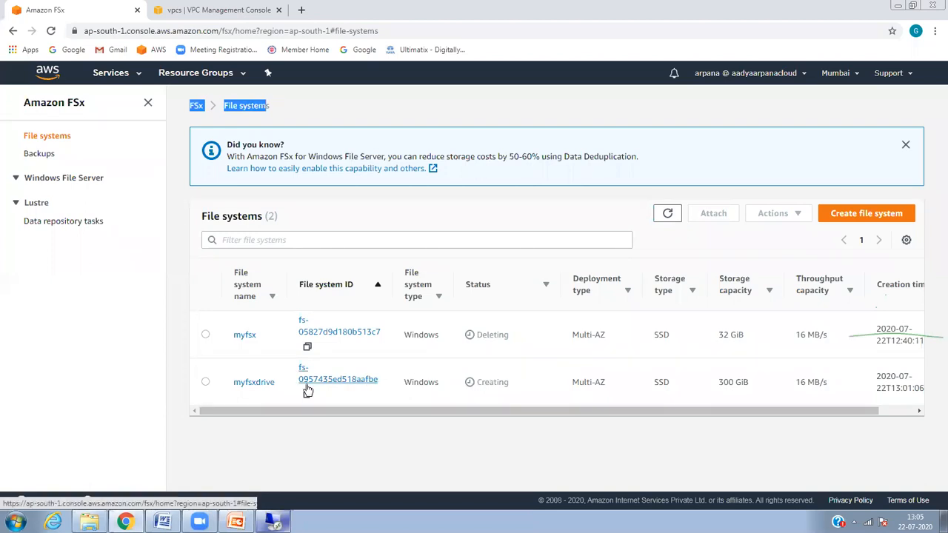
# Step: Open the myfsxdrive file system details and look through its Actions menu
pyautogui.click(262, 382)
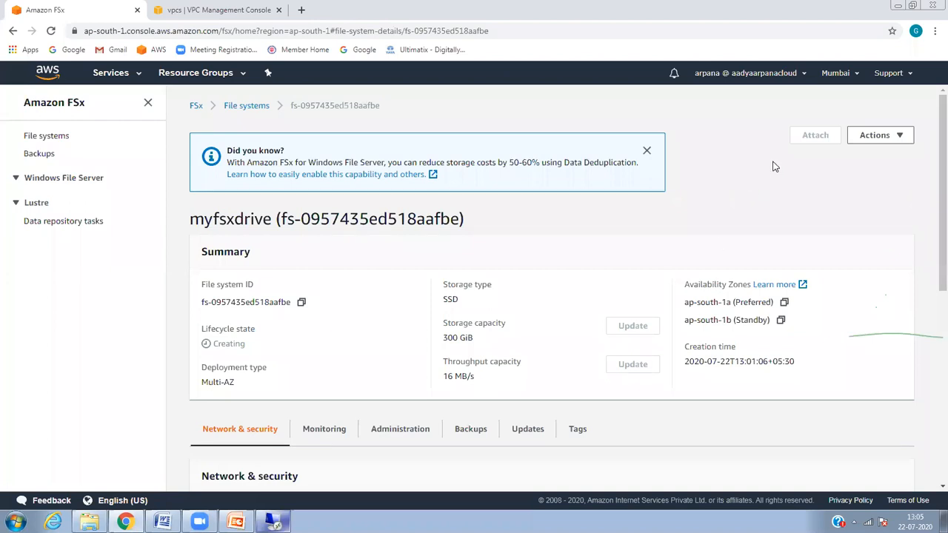
pyautogui.moveTo(772, 167); pyautogui.dragTo(814, 135)
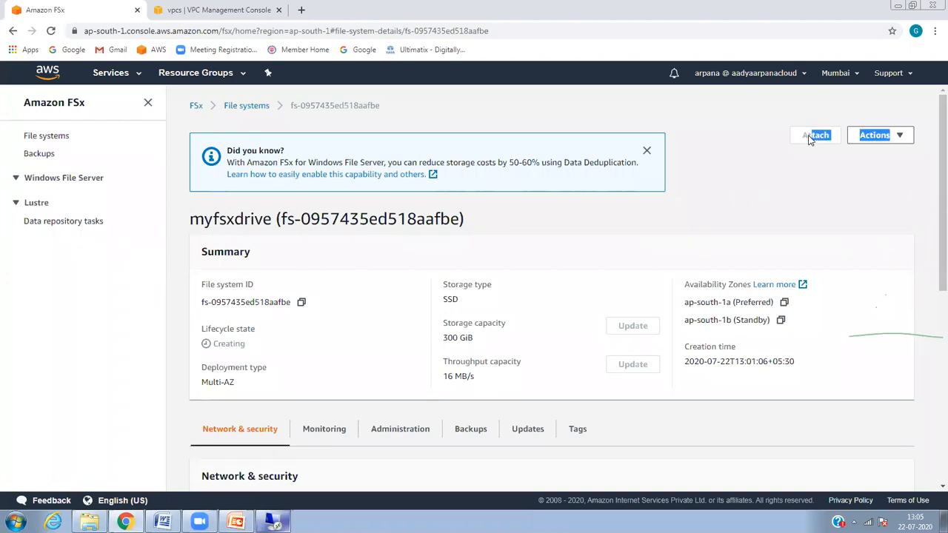
pyautogui.click(896, 136)
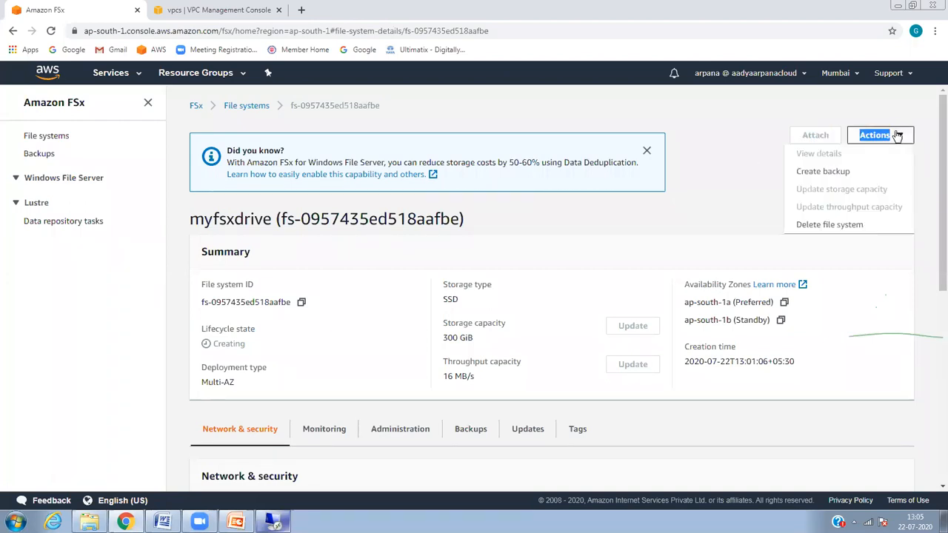
pyautogui.doubleClick(824, 134)
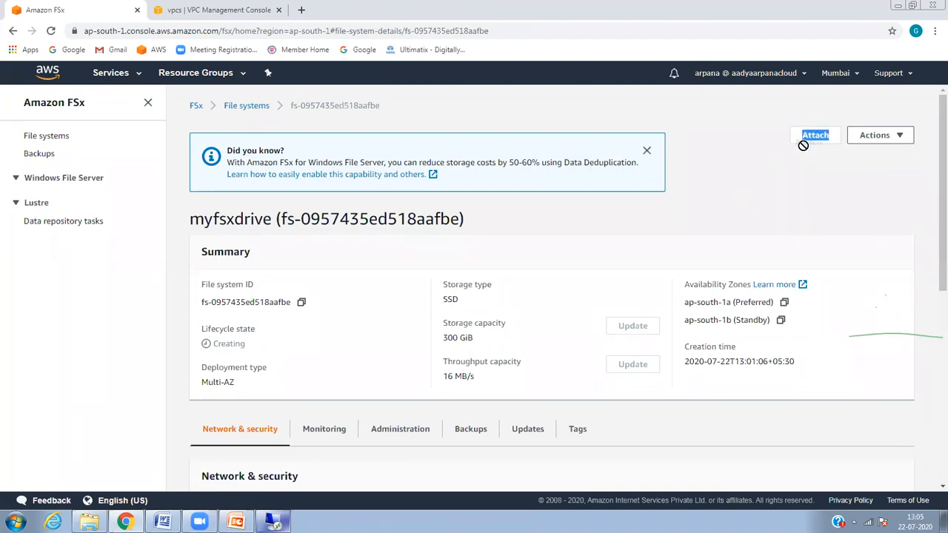
pyautogui.click(812, 145)
pyautogui.moveTo(932, 178); pyautogui.dragTo(931, 106)
pyautogui.click(874, 136)
pyautogui.click(750, 170)
# Step: Review the Monitoring, Administration, Backups, Updates and Tags tabs, then return to the remote session
pyautogui.click(330, 431)
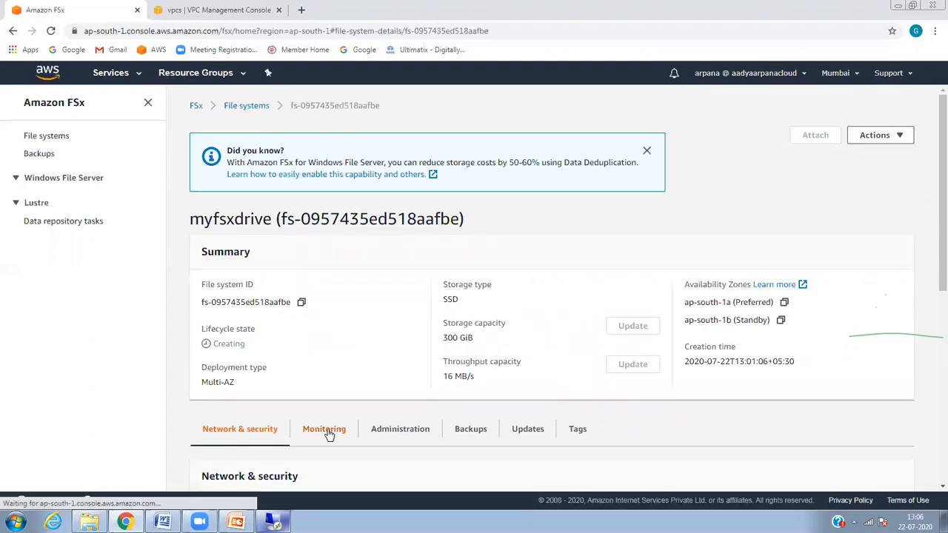
pyautogui.click(385, 431)
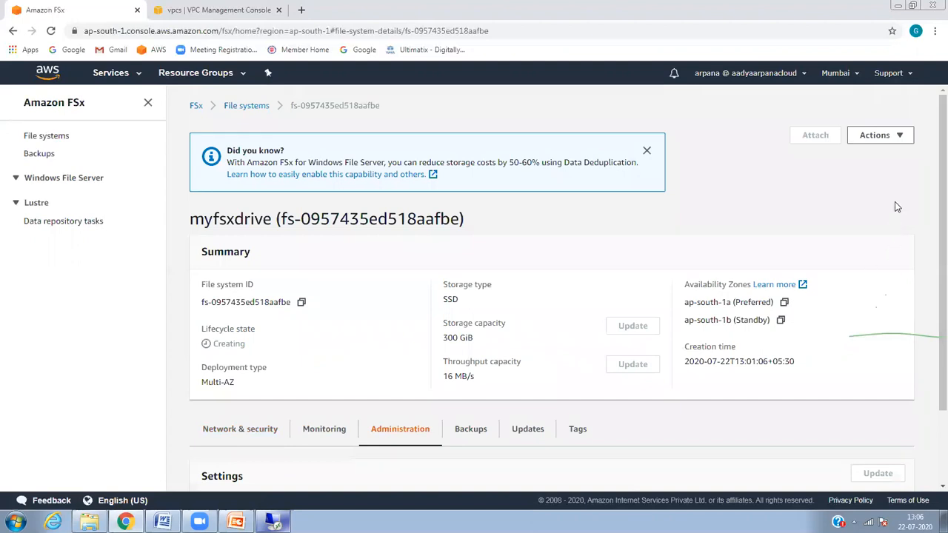
pyautogui.scroll(-3, 932, 175)
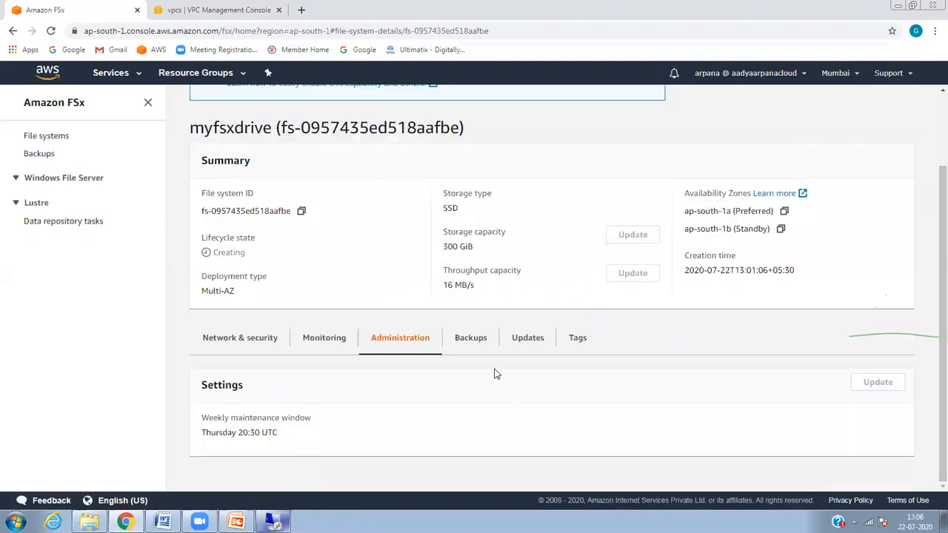
pyautogui.click(491, 342)
pyautogui.click(519, 344)
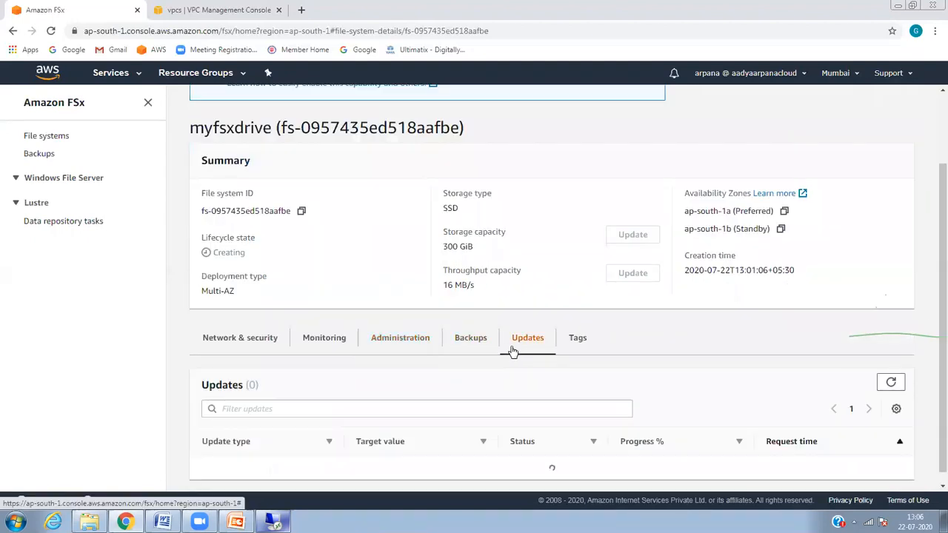
pyautogui.click(567, 354)
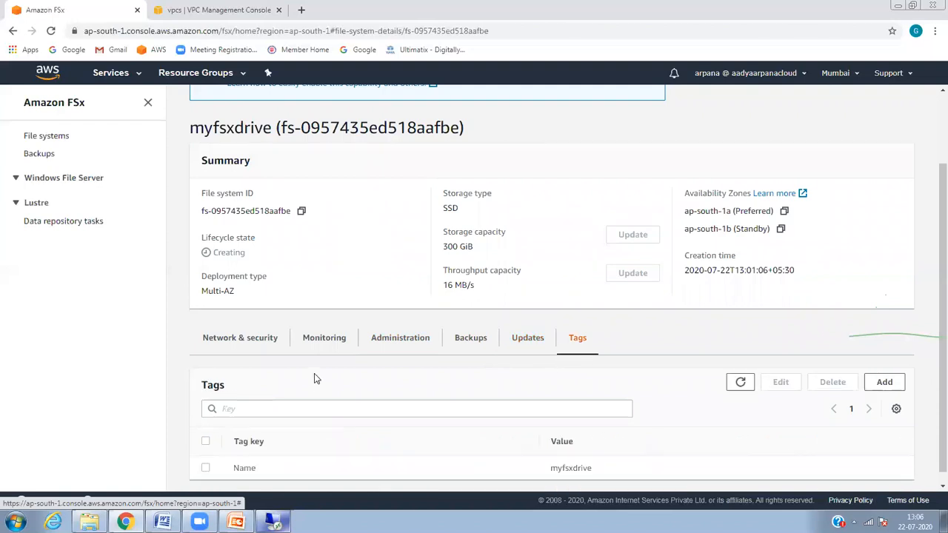
pyautogui.click(245, 346)
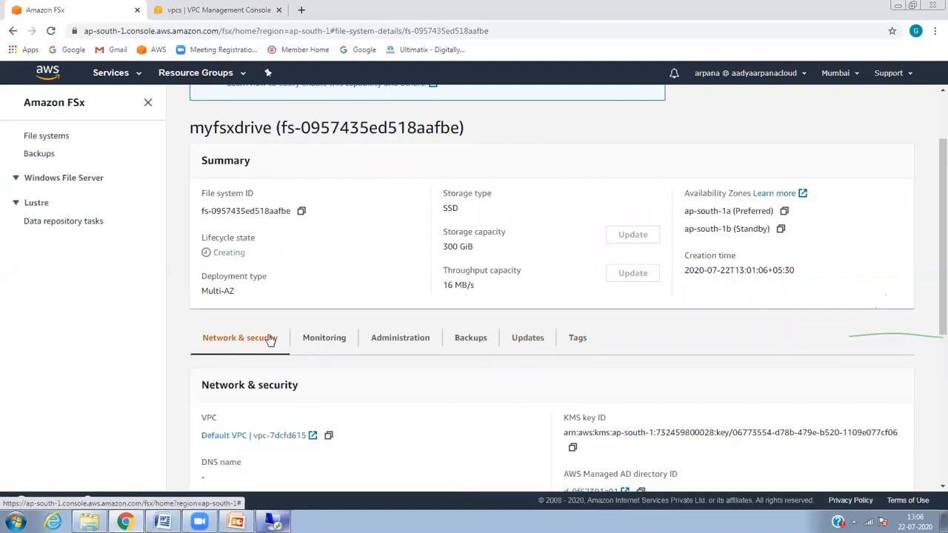
pyautogui.moveTo(932, 210); pyautogui.dragTo(931, 420)
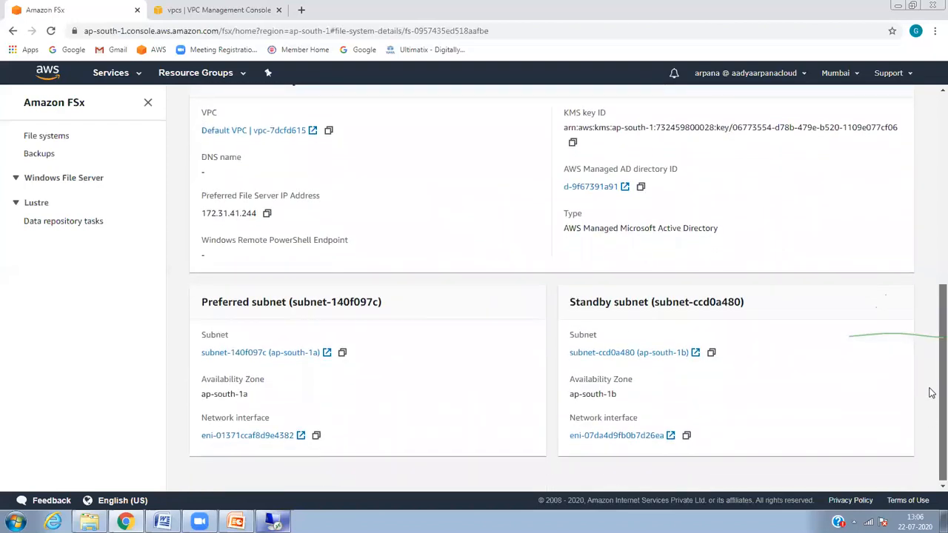
pyautogui.scroll(6, 928, 392)
pyautogui.click(274, 521)
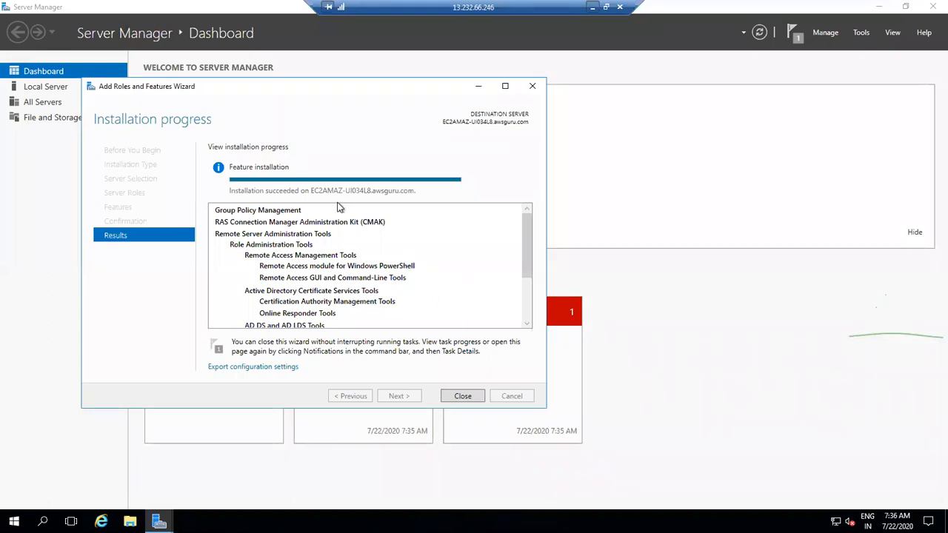
# Step: Close the finished wizard and launch Active Directory Users and Computers from Control Panel's Administrative Tools
pyautogui.click(464, 396)
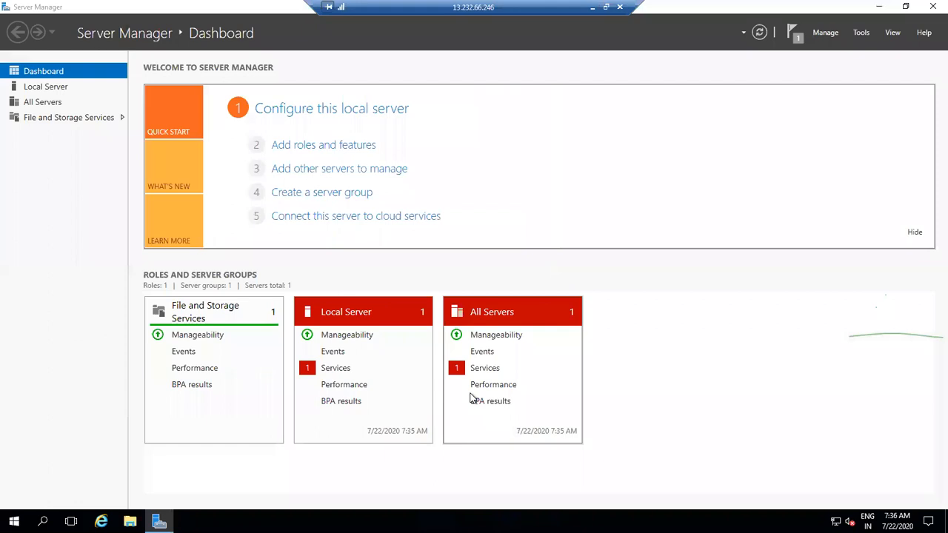
pyautogui.click(933, 7)
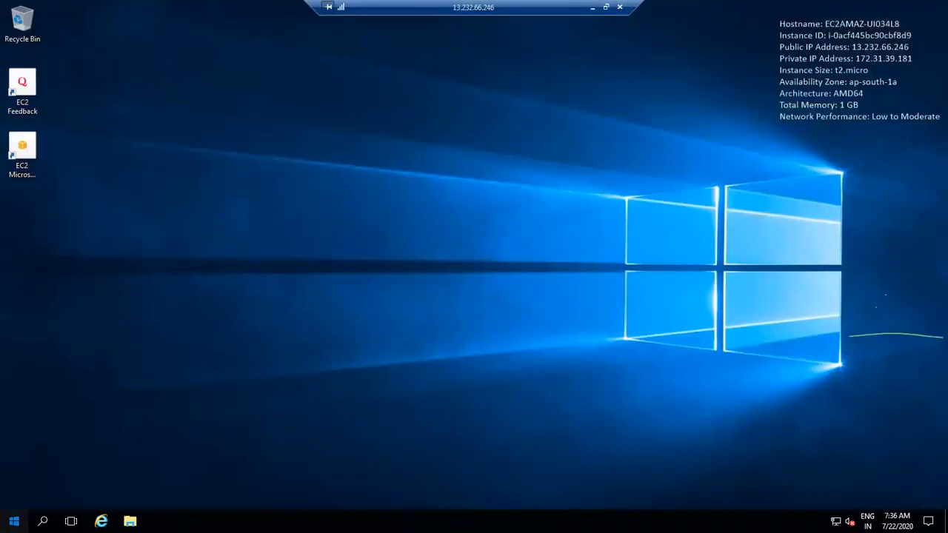
pyautogui.click(14, 522)
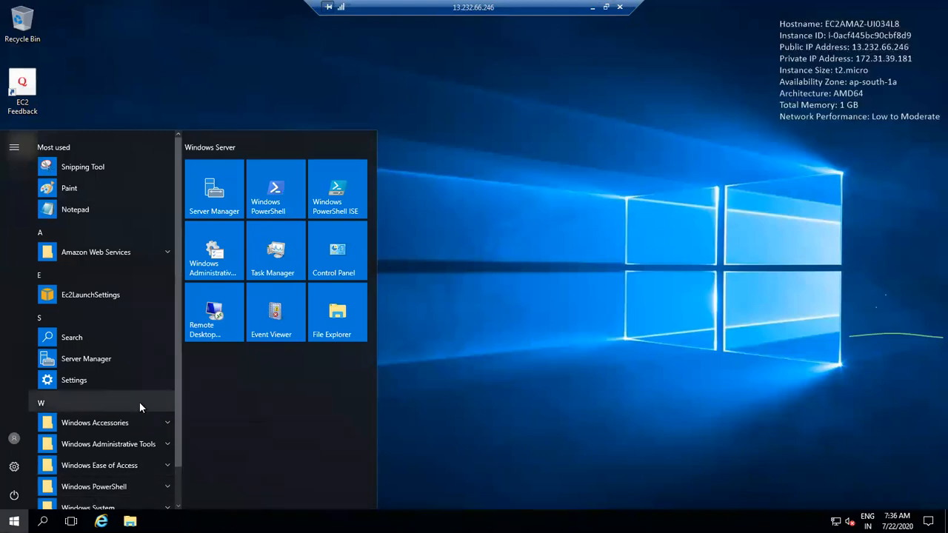
pyautogui.scroll(-2, 176, 452)
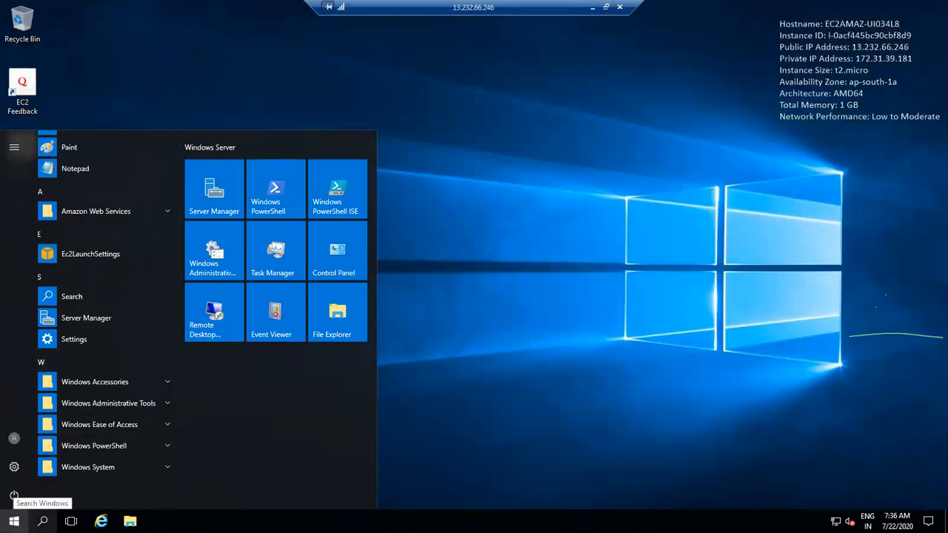
pyautogui.click(340, 260)
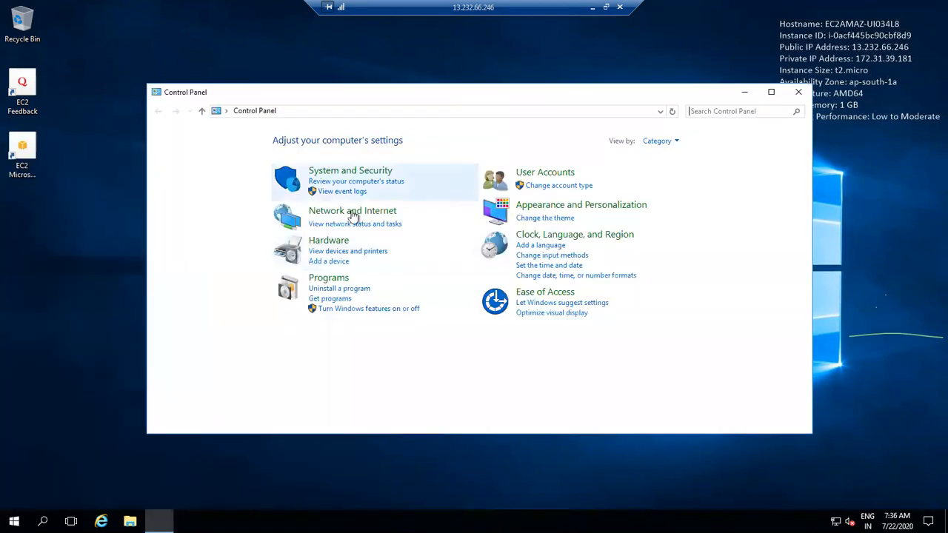
pyautogui.click(657, 142)
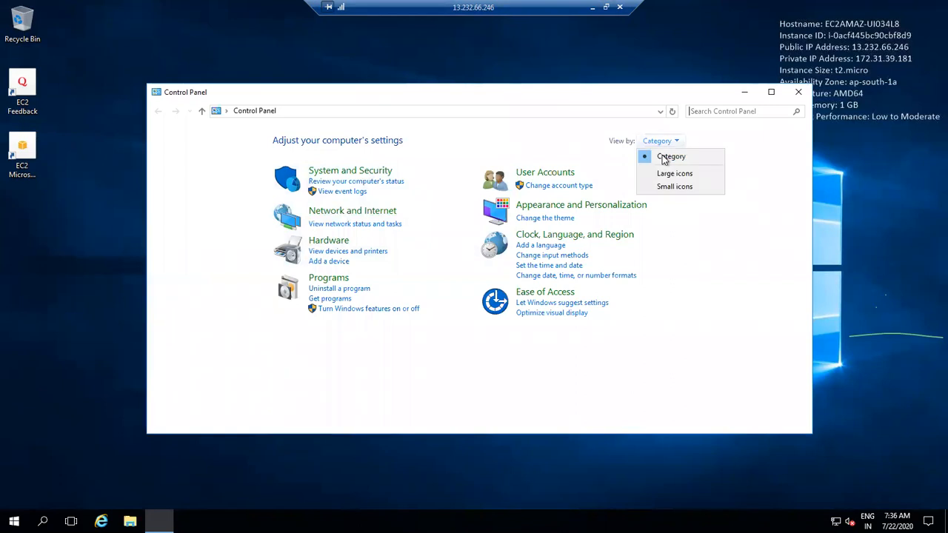
pyautogui.click(670, 173)
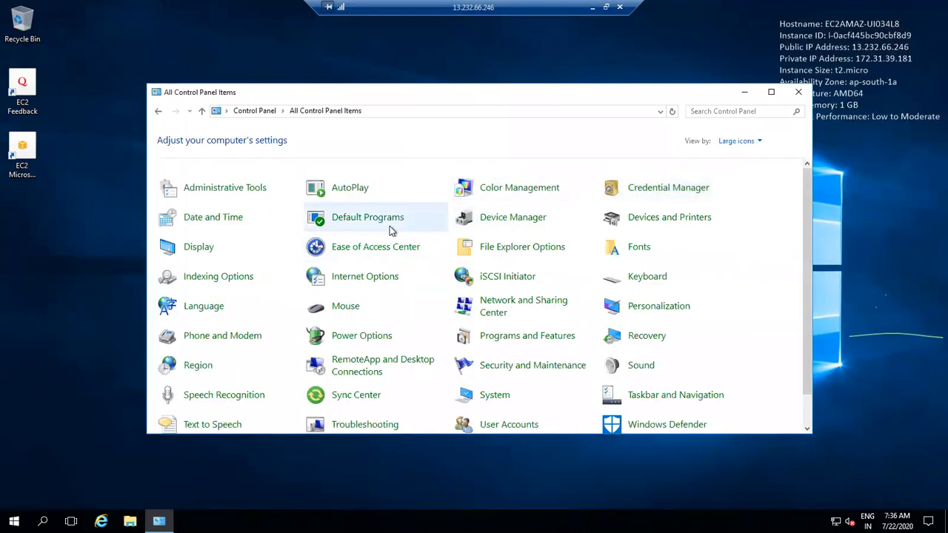
pyautogui.click(224, 190)
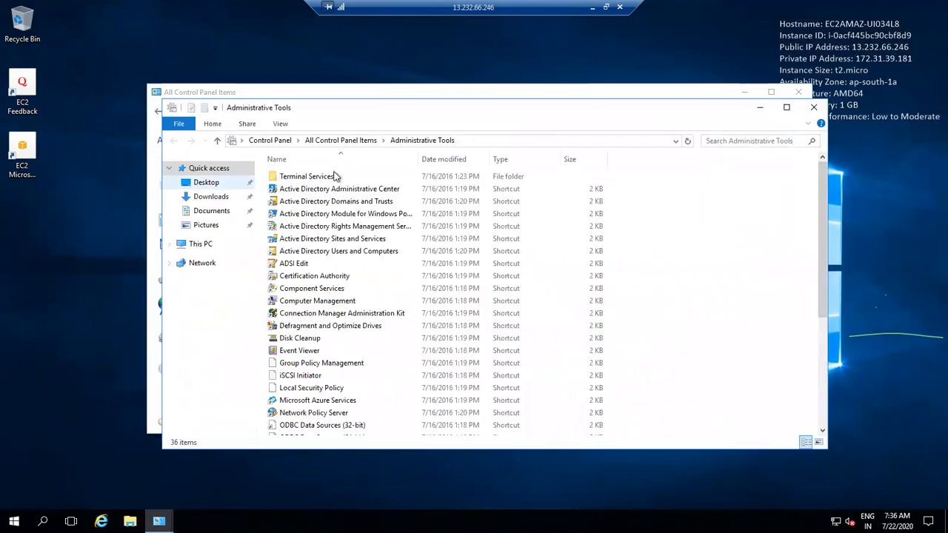
pyautogui.doubleClick(399, 253)
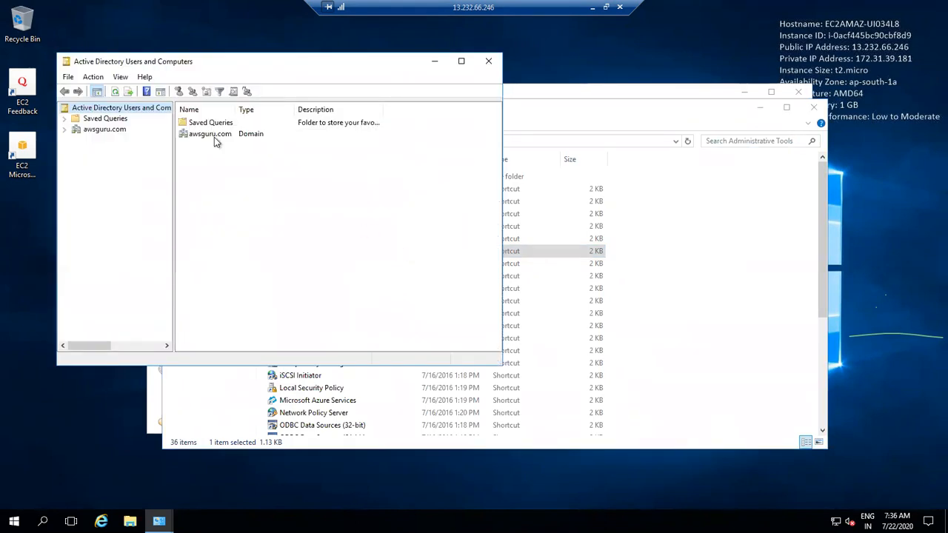
# Step: Expand the awsguru.com domain and start a New User in the awsguru OU
pyautogui.click(93, 130)
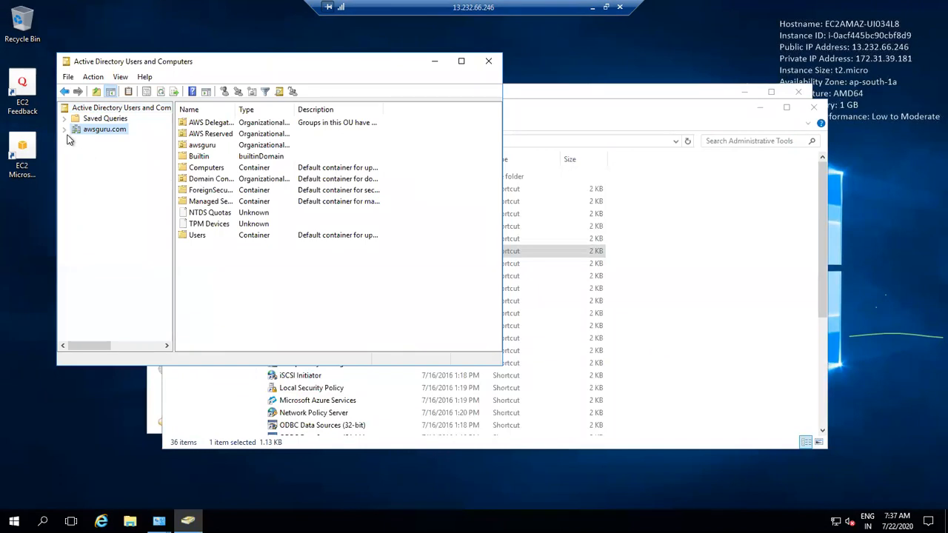
pyautogui.click(64, 131)
pyautogui.click(63, 131)
pyautogui.click(64, 132)
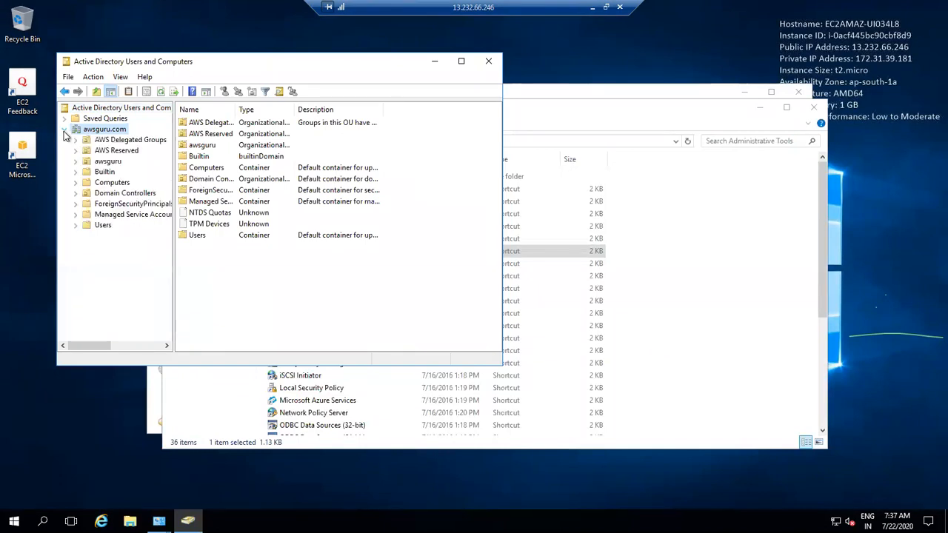
pyautogui.rightClick(94, 129)
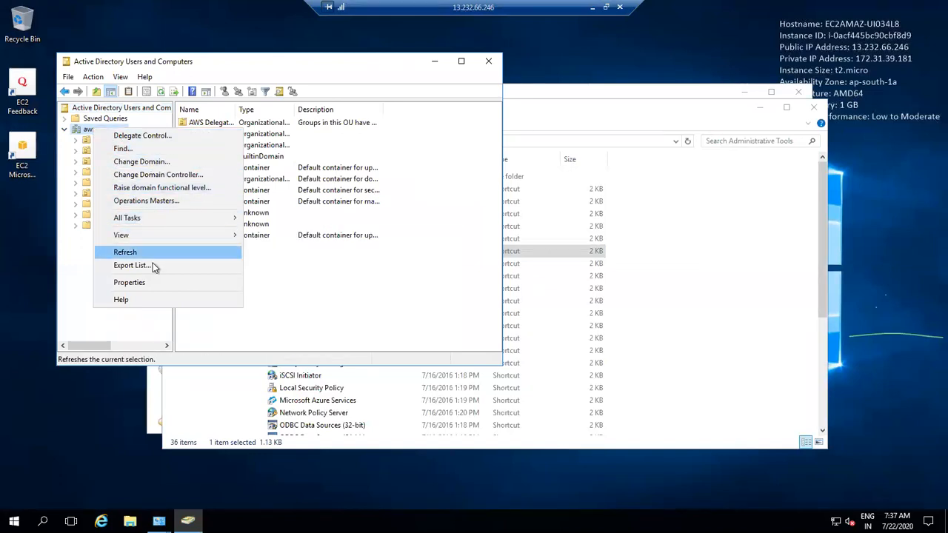
pyautogui.click(280, 279)
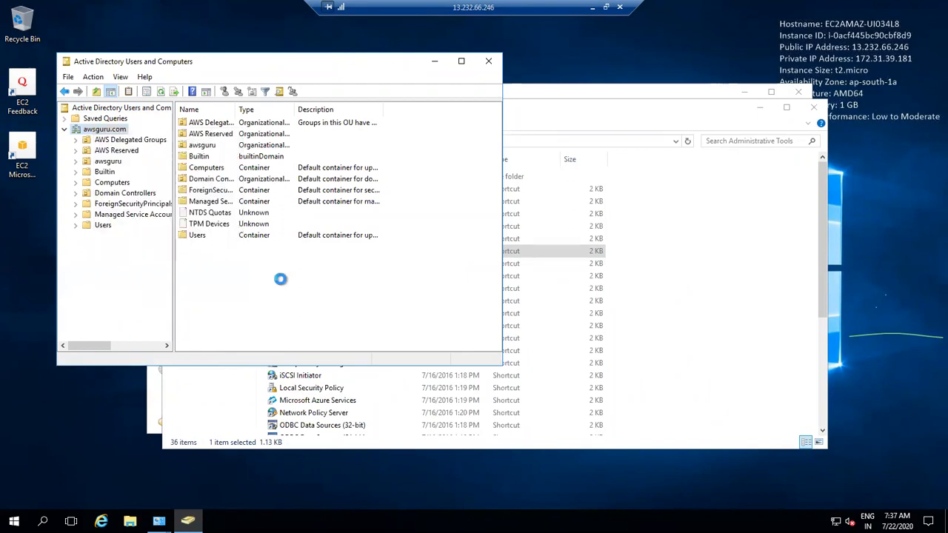
pyautogui.rightClick(83, 131)
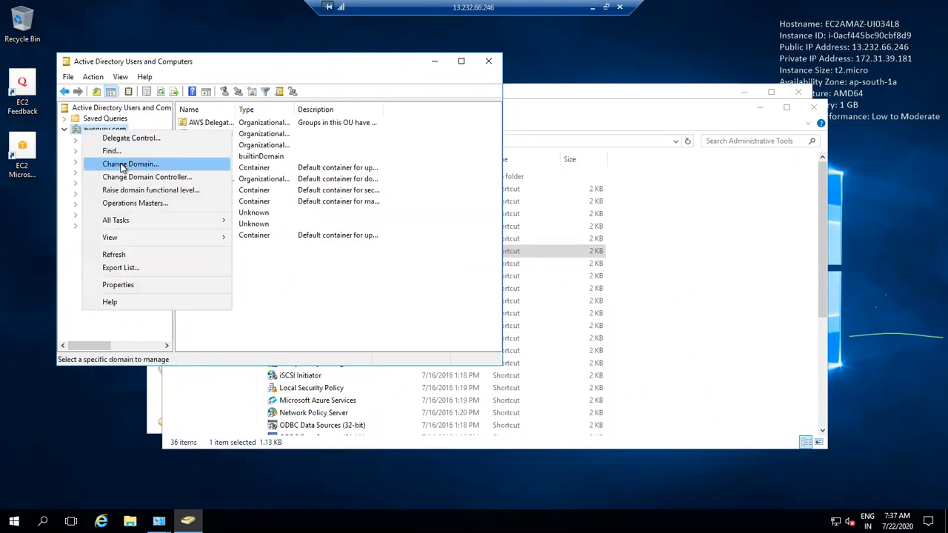
pyautogui.rightClick(317, 311)
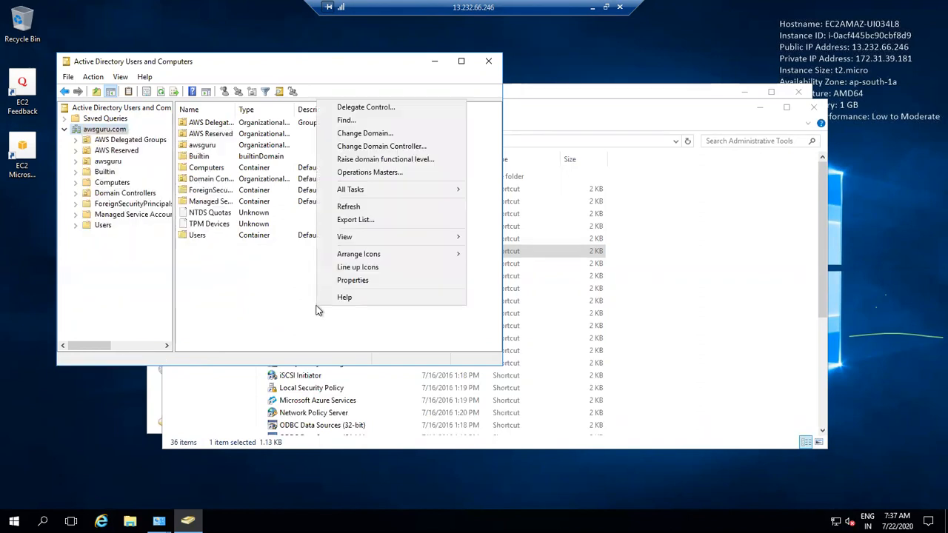
pyautogui.click(105, 151)
pyautogui.click(106, 160)
pyautogui.rightClick(106, 161)
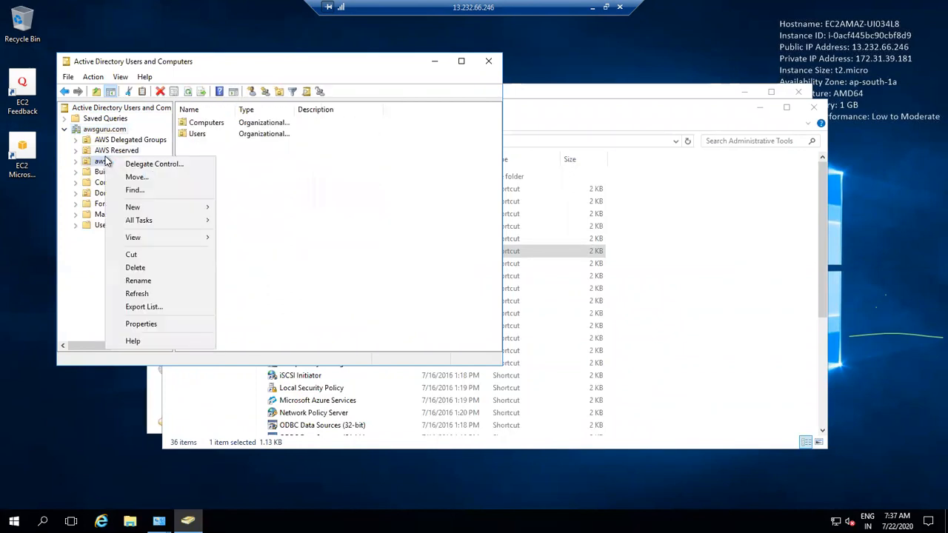
pyautogui.moveTo(158, 207)
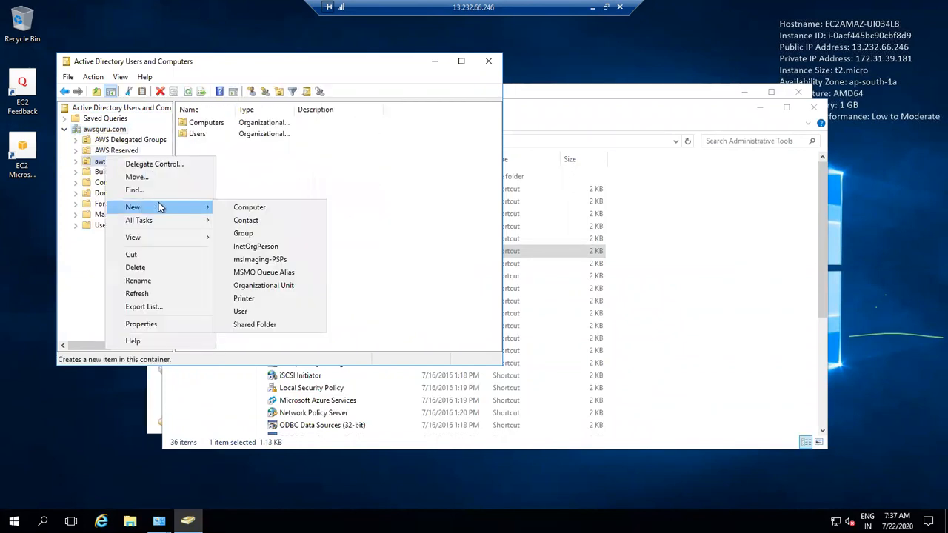
pyautogui.click(248, 311)
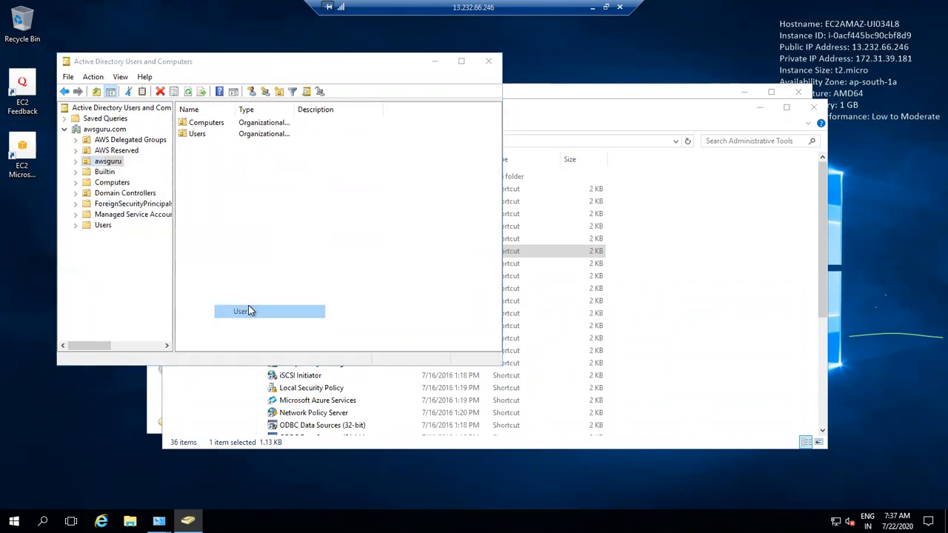
# Step: Enter the new user's first name and matching user logon name
pyautogui.write('yuvaraj')
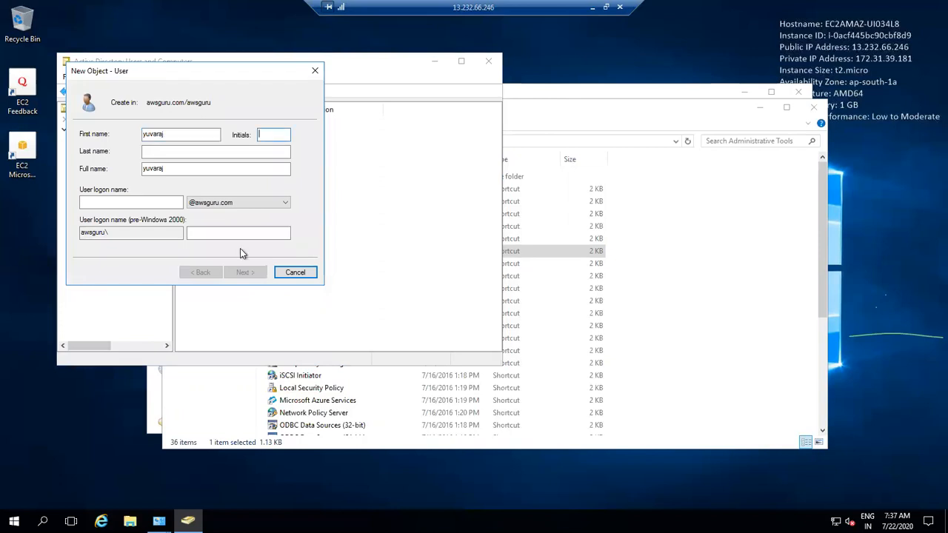
pyautogui.click(212, 151)
pyautogui.write('k')
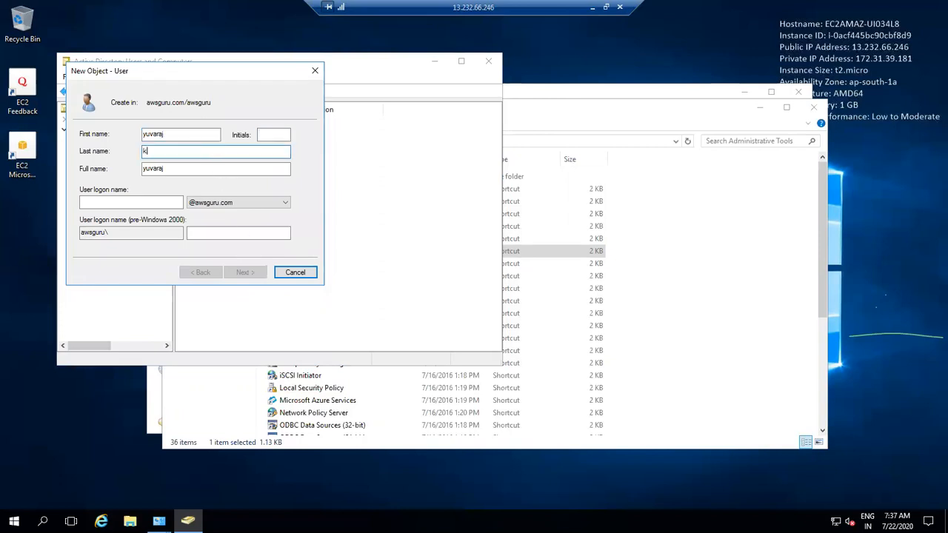
pyautogui.press('BackSpace')
pyautogui.press('BackSpace')
pyautogui.press('BackSpace')
pyautogui.press('BackSpace')
pyautogui.press('Tab')
pyautogui.click(134, 202)
pyautogui.write('yuvaraj')
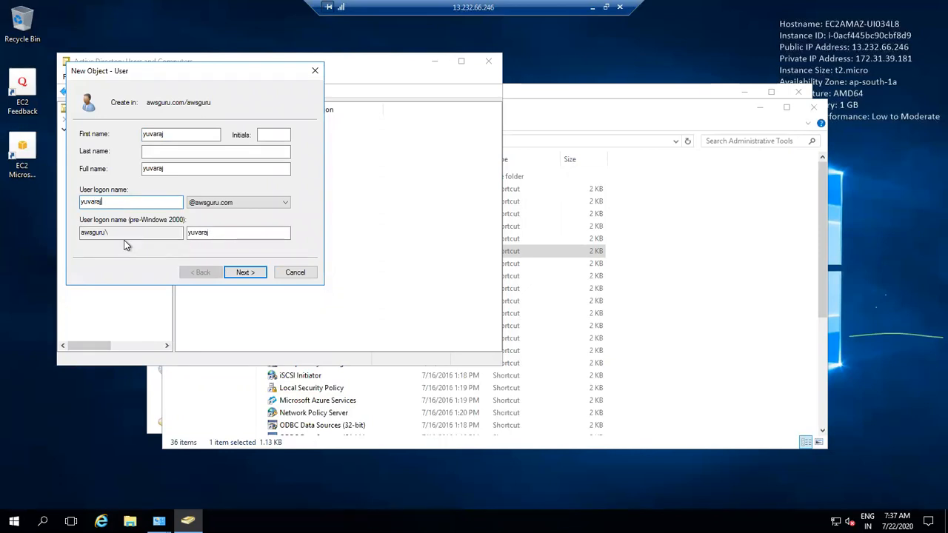
pyautogui.moveTo(122, 234); pyautogui.dragTo(74, 234)
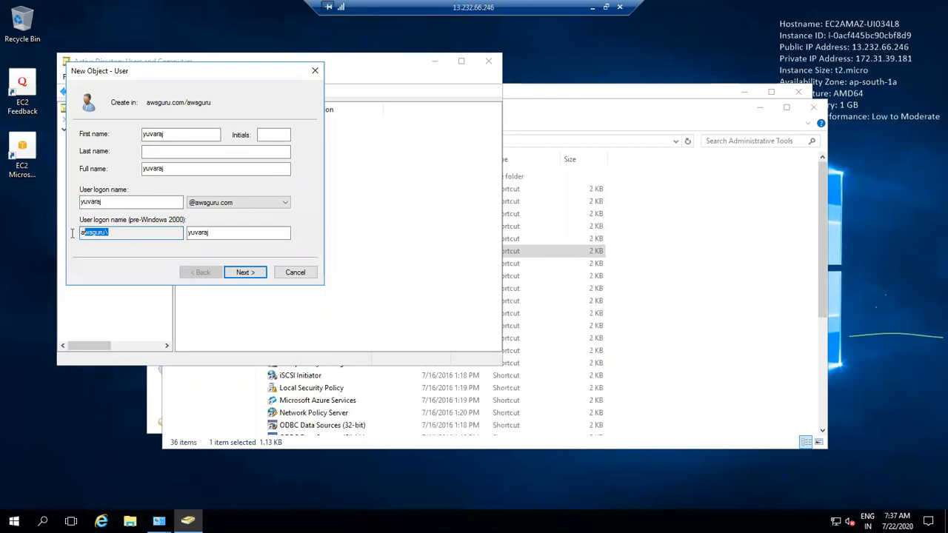
pyautogui.click(87, 234)
pyautogui.doubleClick(229, 233)
# Step: Disable the forced password change at next logon, set and confirm the password, and finish
pyautogui.click(246, 274)
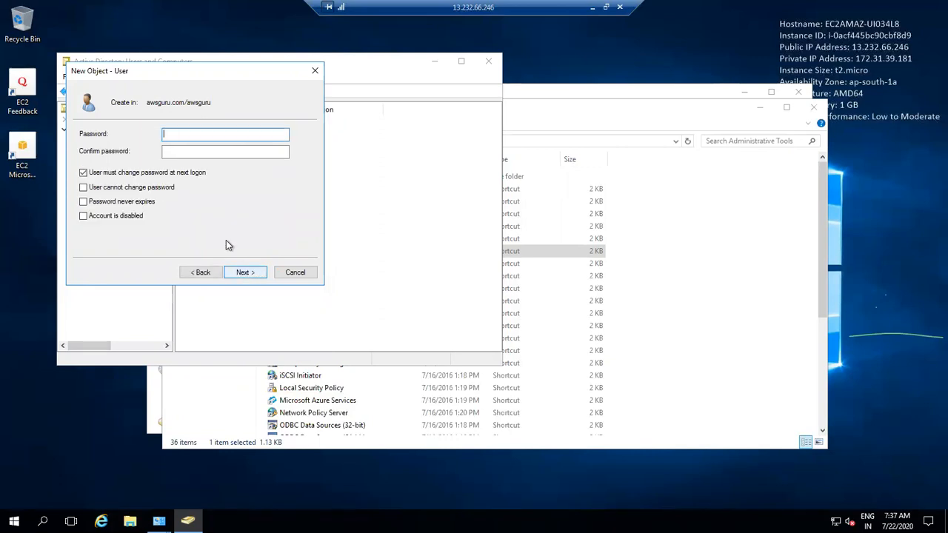
pyautogui.click(132, 173)
pyautogui.click(208, 132)
pyautogui.hotkey('ctrl', 'v')
pyautogui.press('Tab')
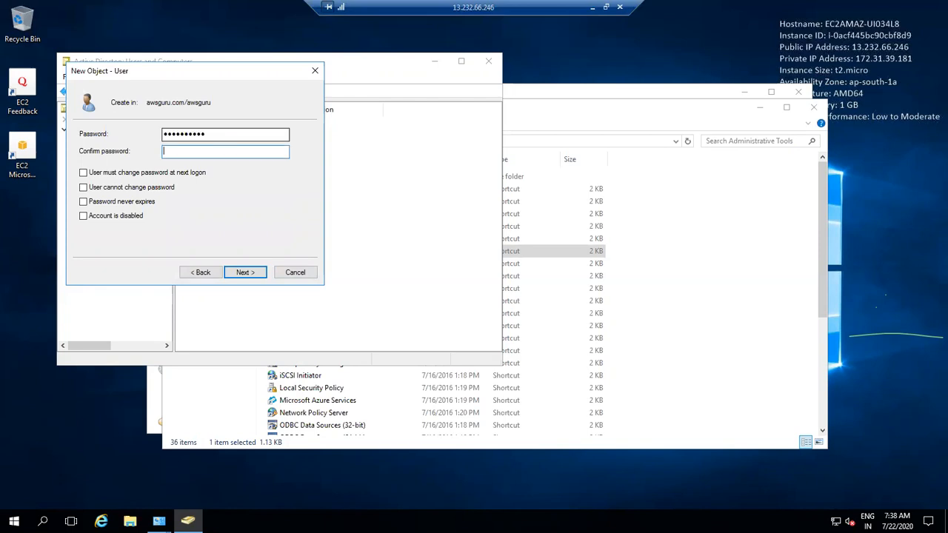
pyautogui.write('**********')
pyautogui.click(247, 272)
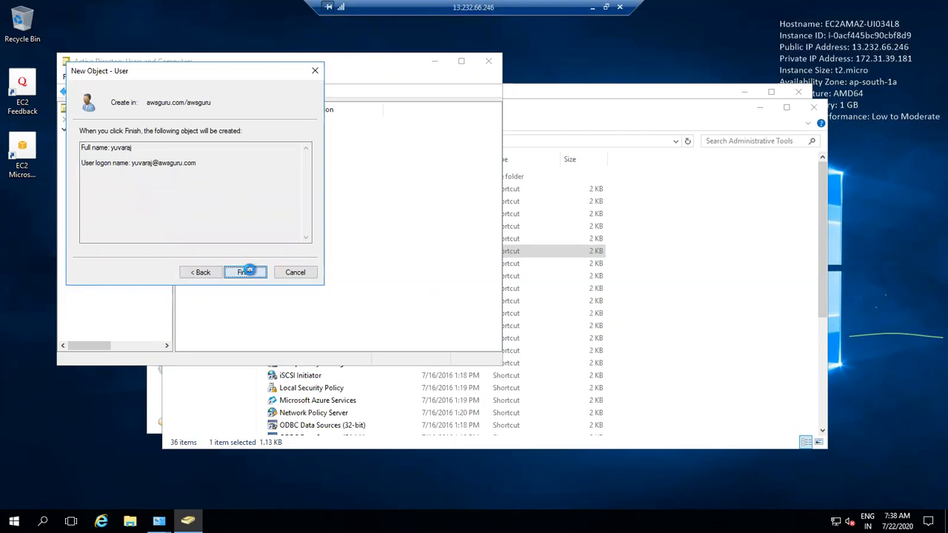
pyautogui.click(246, 272)
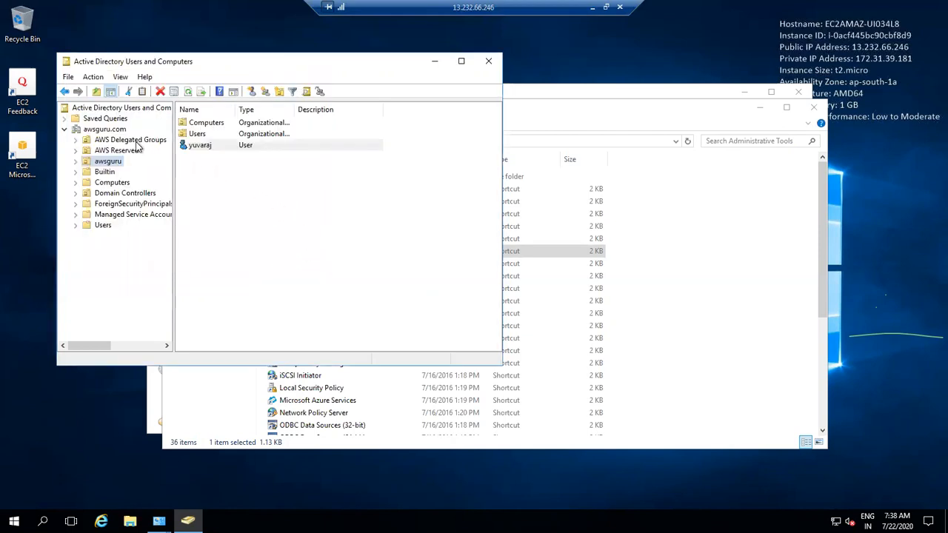
# Step: Start another new user in awsguru, entering the same name as first name and logon name
pyautogui.rightClick(108, 161)
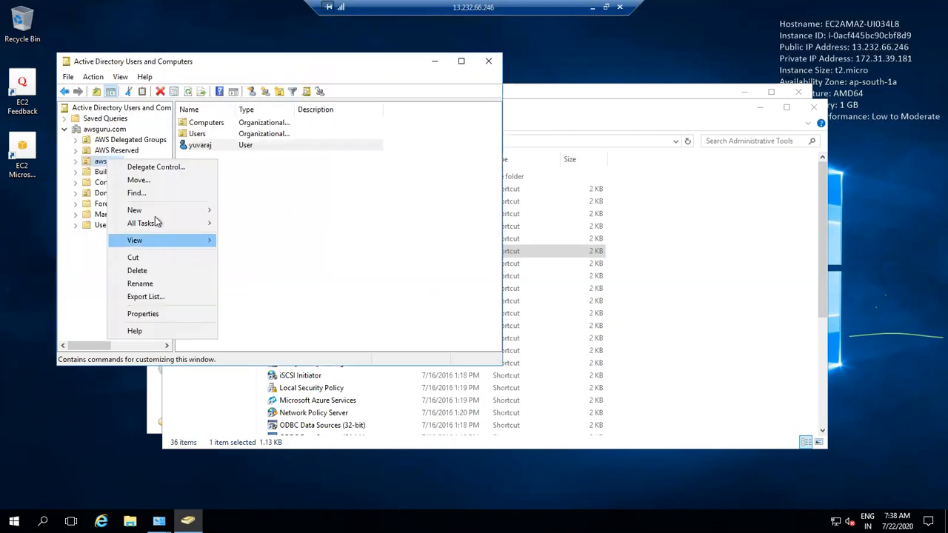
pyautogui.moveTo(193, 212)
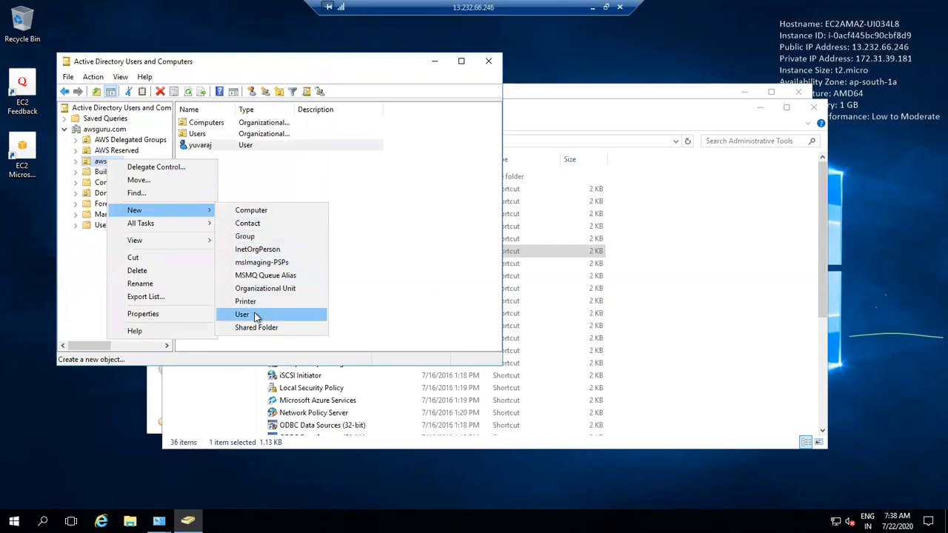
pyautogui.click(255, 317)
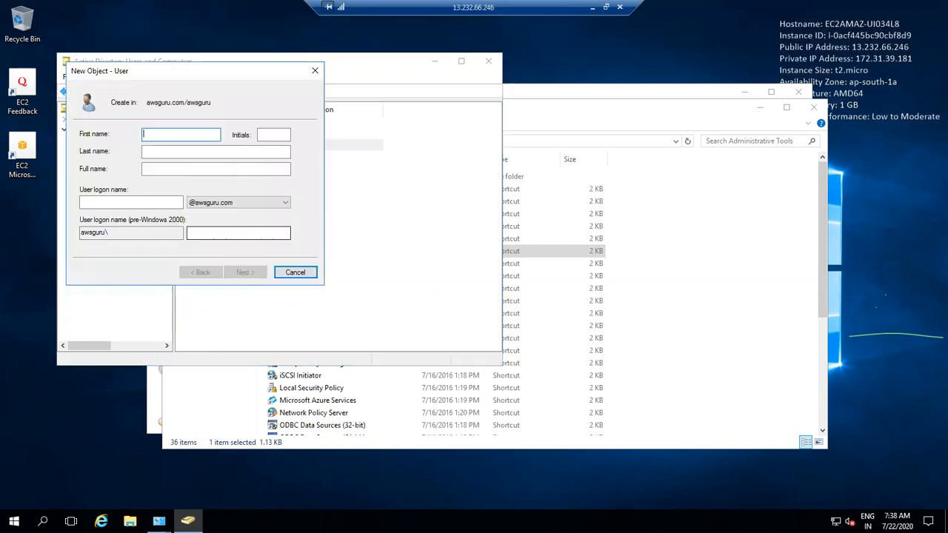
pyautogui.write('venke')
pyautogui.press('Tab')
pyautogui.press('Tab')
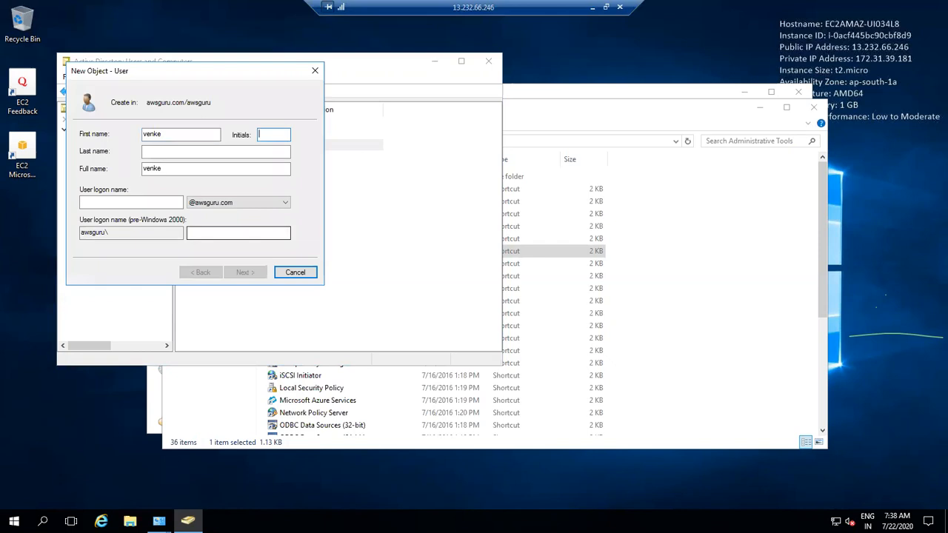
pyautogui.press('Tab')
pyautogui.press('Tab')
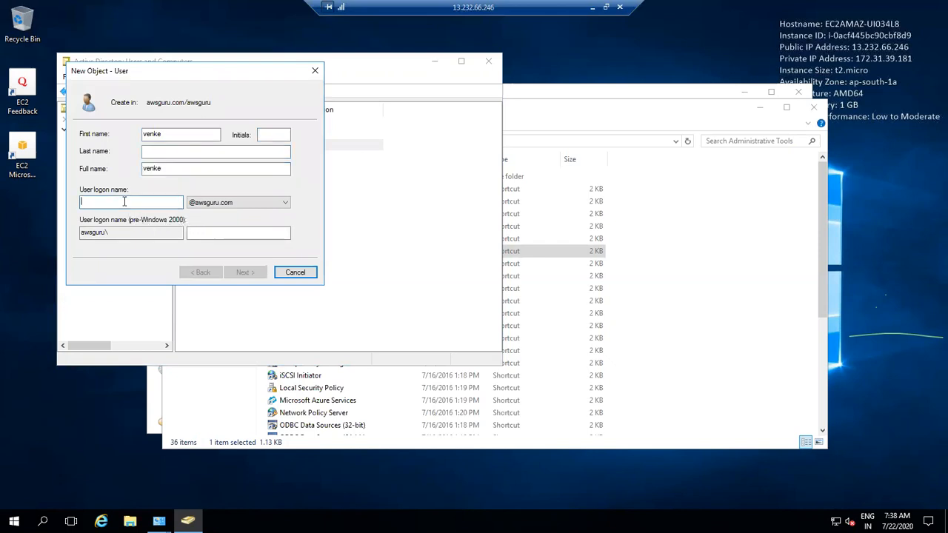
pyautogui.write('venke')
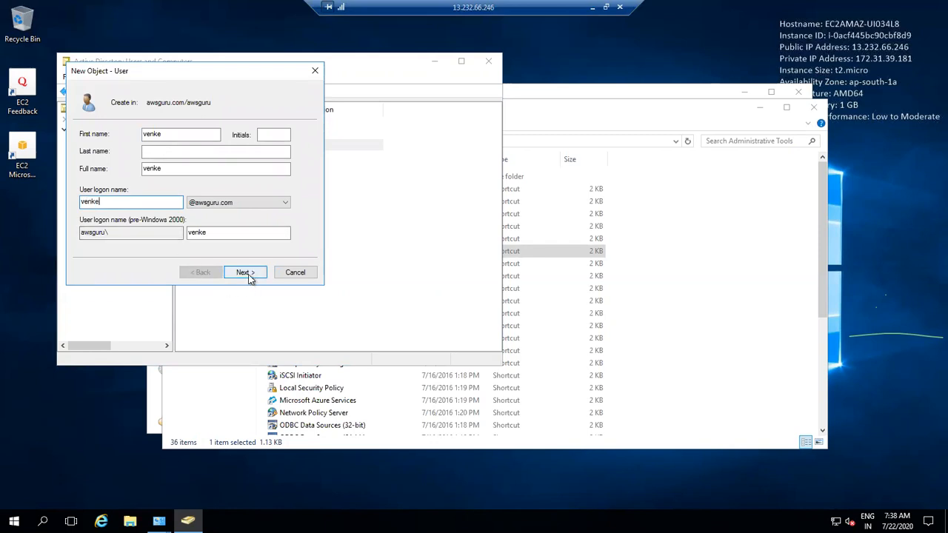
pyautogui.click(248, 275)
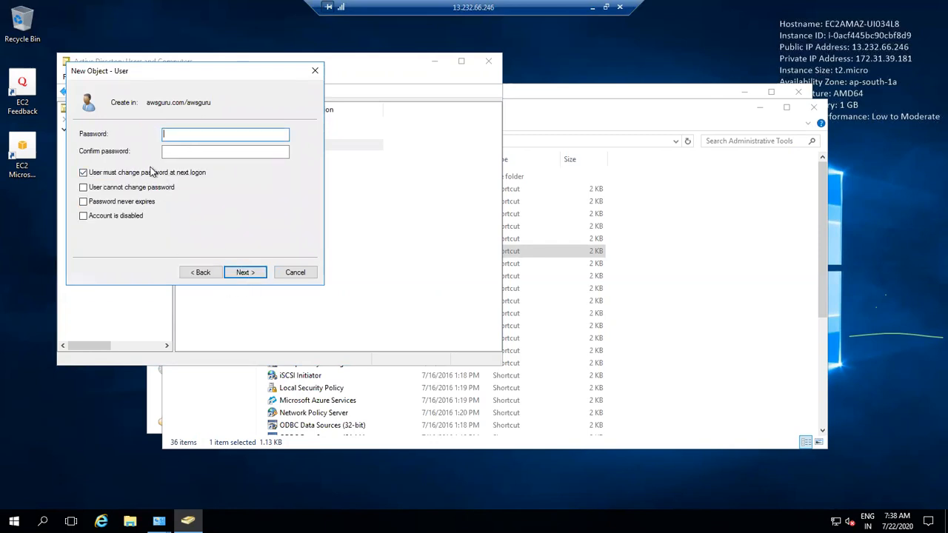
# Step: Disable the forced password change, enter a matching password after fixing a mismatch, and finish
pyautogui.click(163, 173)
pyautogui.click(191, 137)
pyautogui.hotkey('ctrl', 'v')
pyautogui.press('Tab')
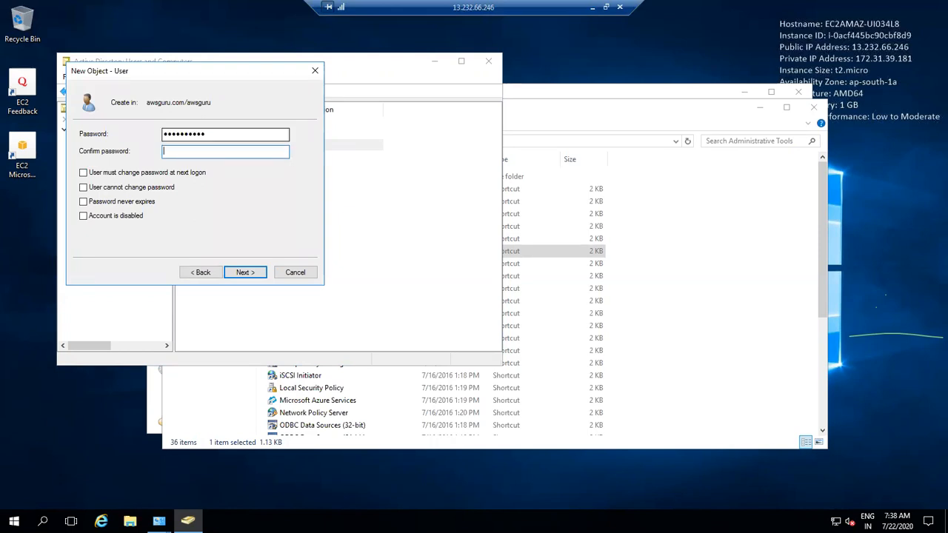
pyautogui.hotkey('ctrl', 'v')
pyautogui.write('1')
pyautogui.click(239, 271)
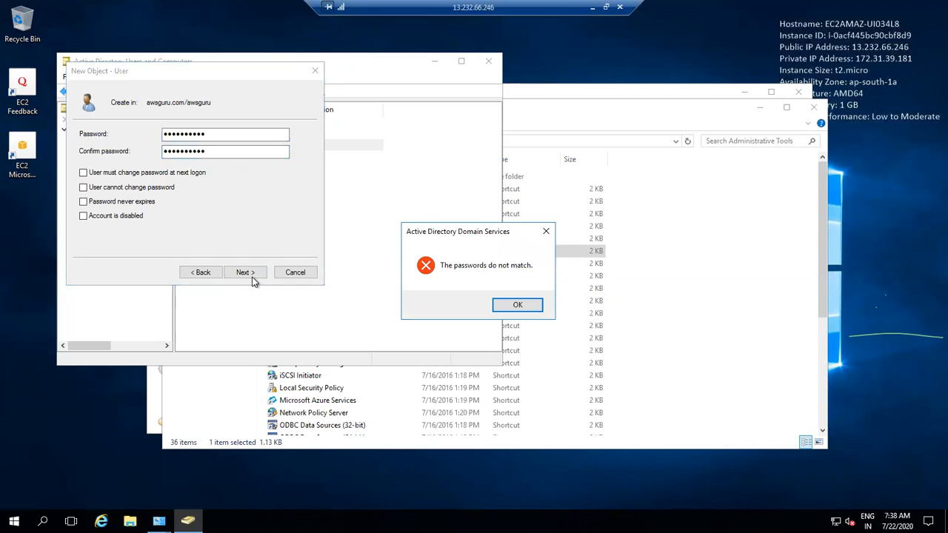
pyautogui.click(500, 306)
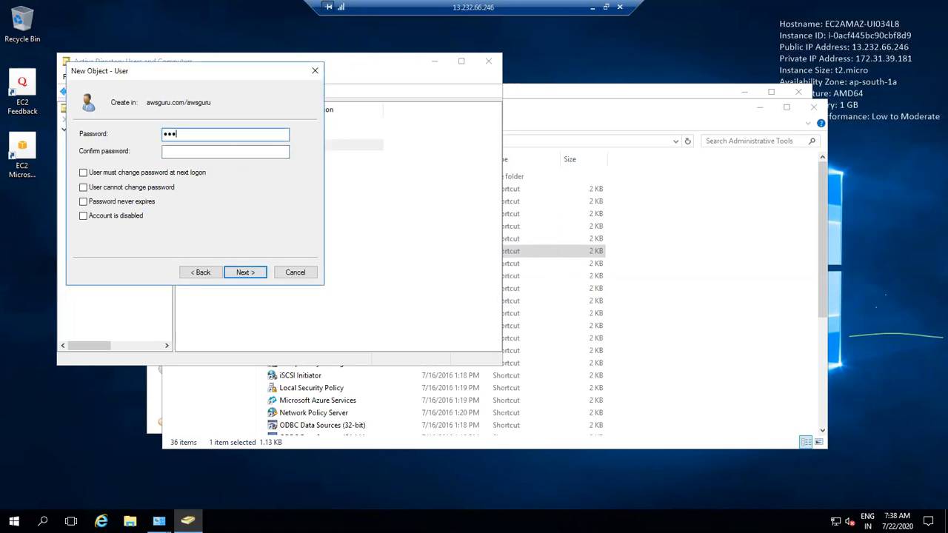
pyautogui.write('Password@1')
pyautogui.press('Tab')
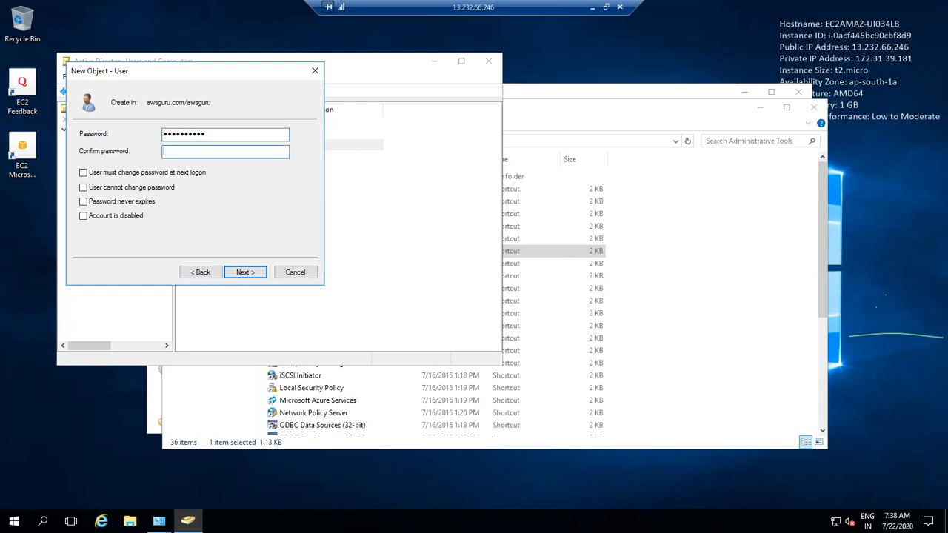
pyautogui.write('Password@1')
pyautogui.click(262, 274)
pyautogui.click(260, 275)
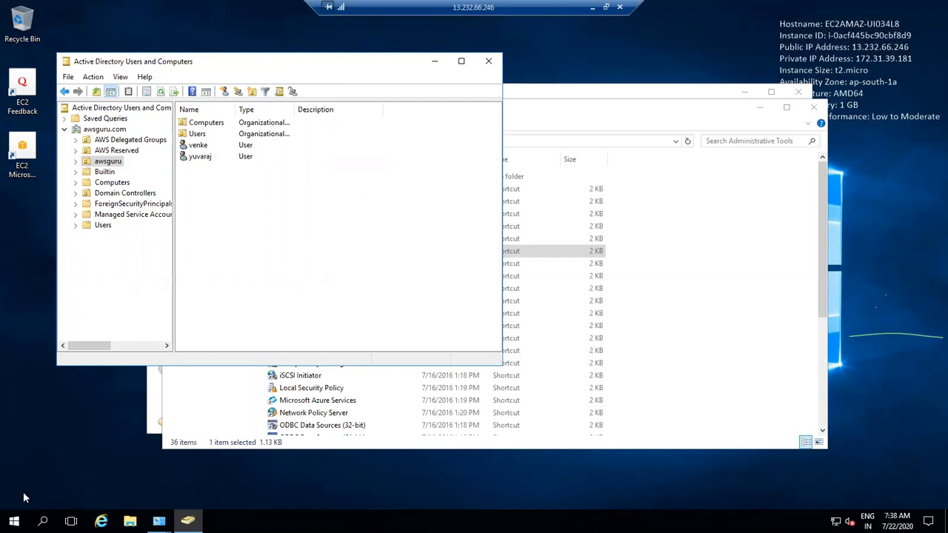
# Step: Minimize the remote session, go back to the FSx file systems list, and open the EC2 service
pyautogui.press('super+x')
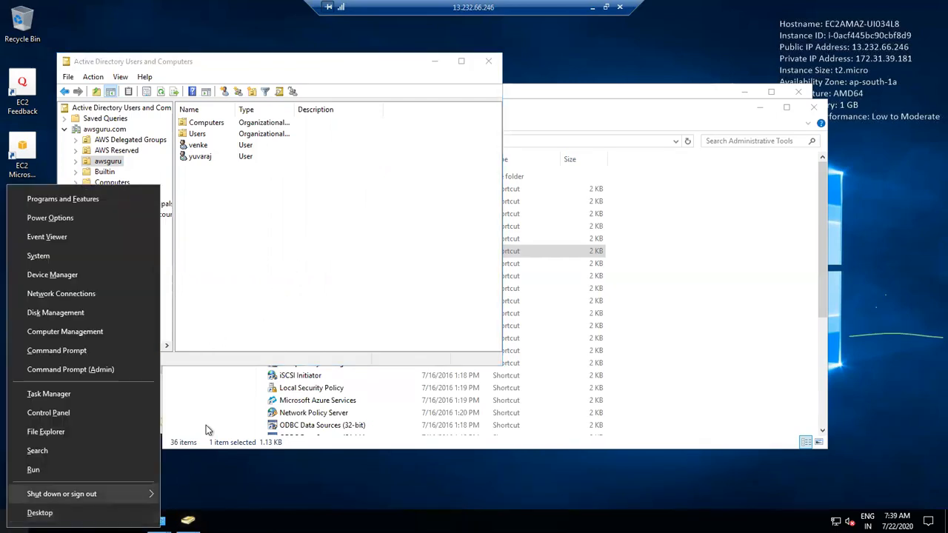
pyautogui.click(592, 7)
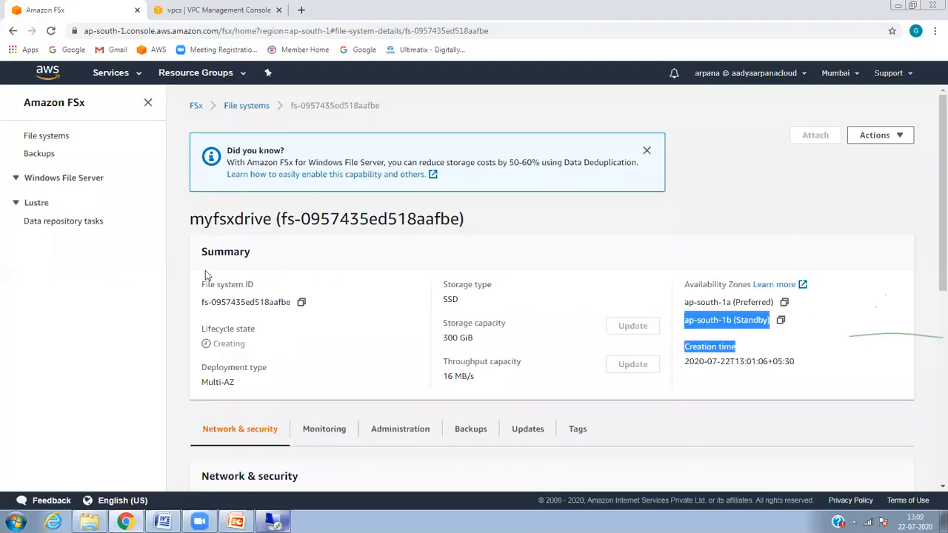
pyautogui.click(871, 144)
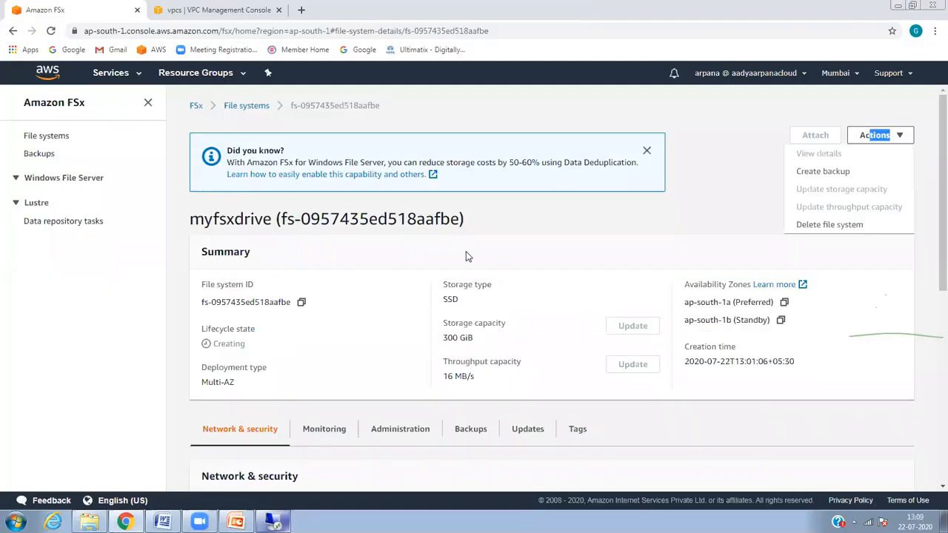
pyautogui.doubleClick(90, 179)
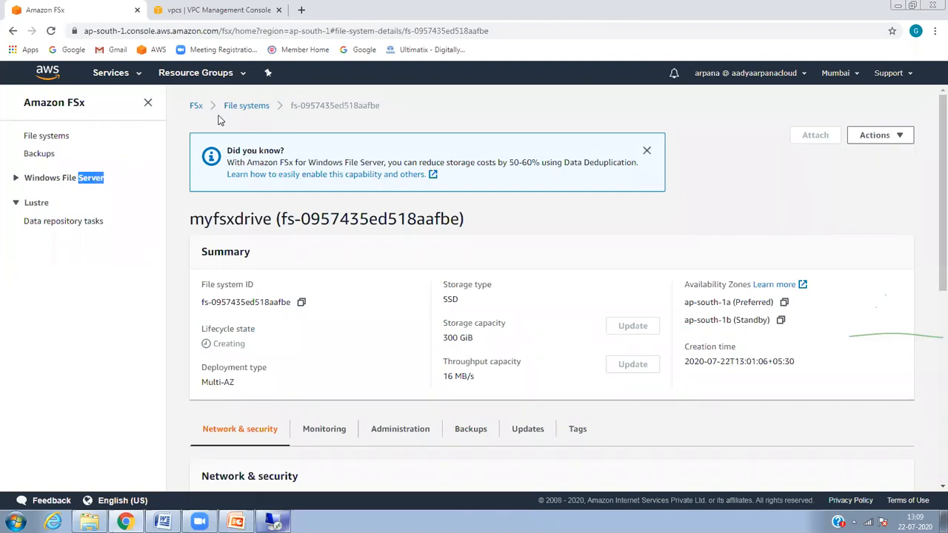
pyautogui.click(244, 111)
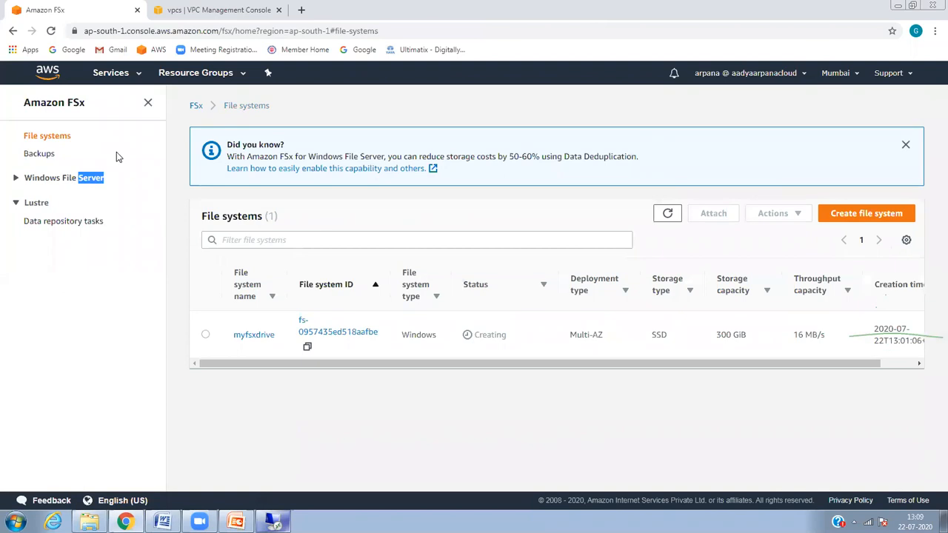
pyautogui.click(124, 79)
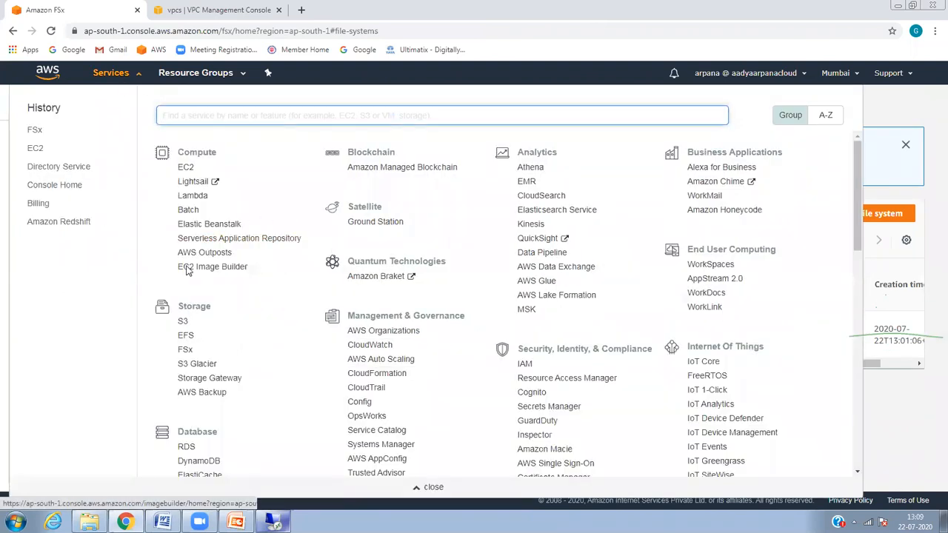
pyautogui.click(188, 169)
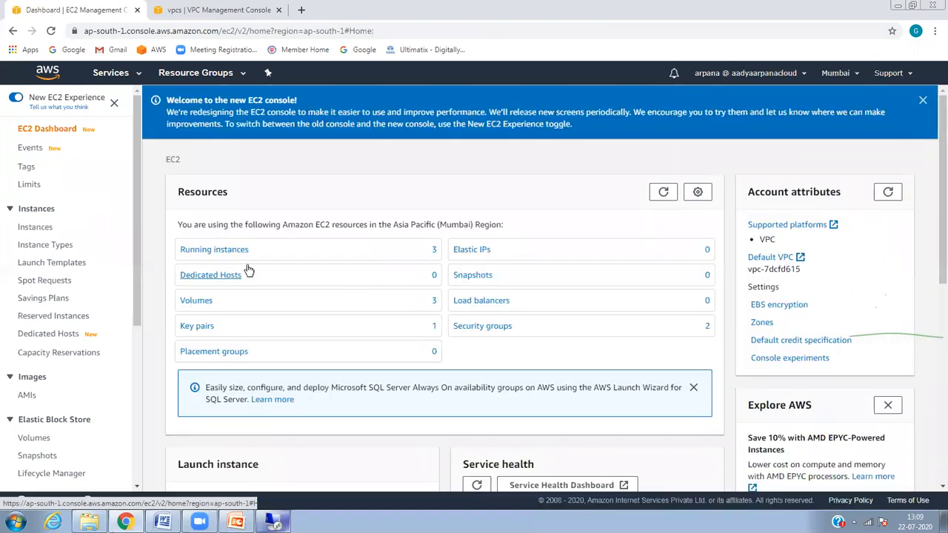
# Step: Select the AD Manage Server instance in Instances and copy its public IP 13.232.66.246
pyautogui.click(241, 257)
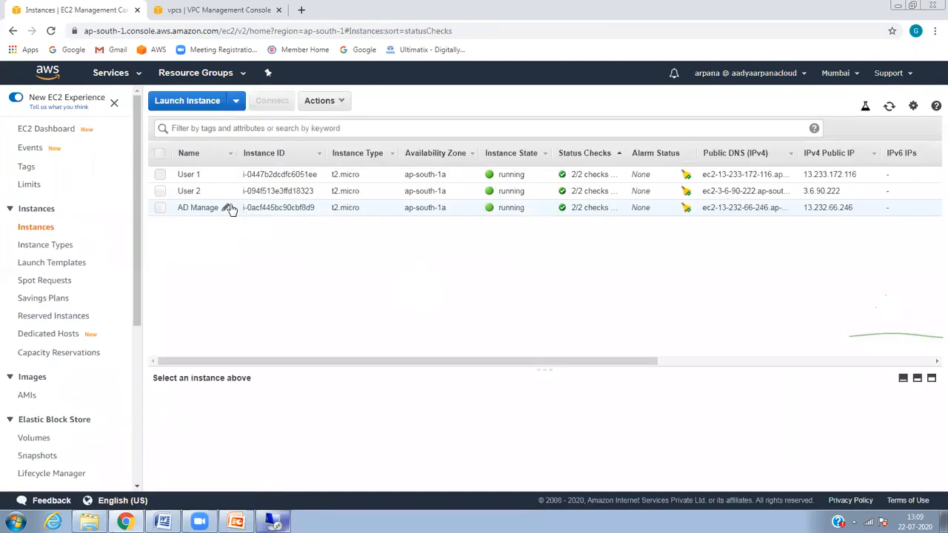
pyautogui.click(226, 210)
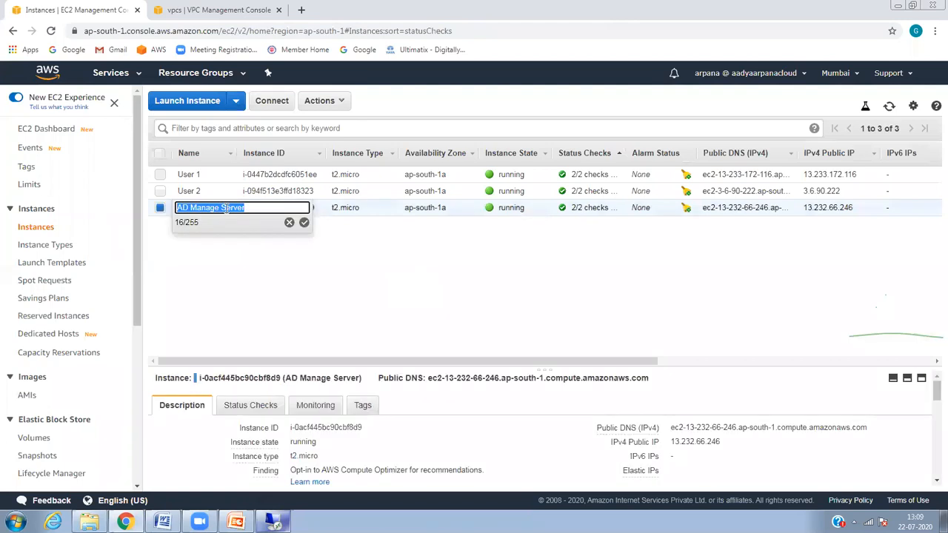
pyautogui.click(276, 290)
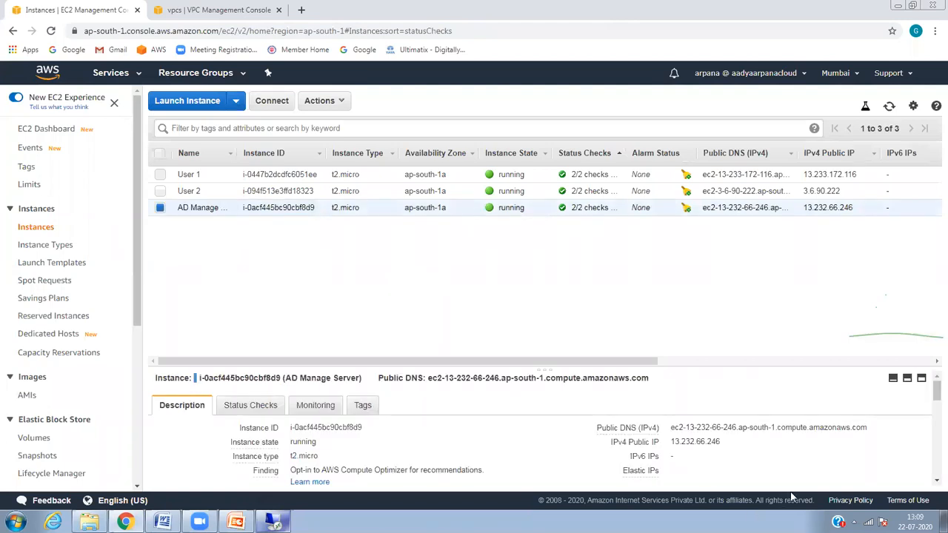
pyautogui.click(730, 442)
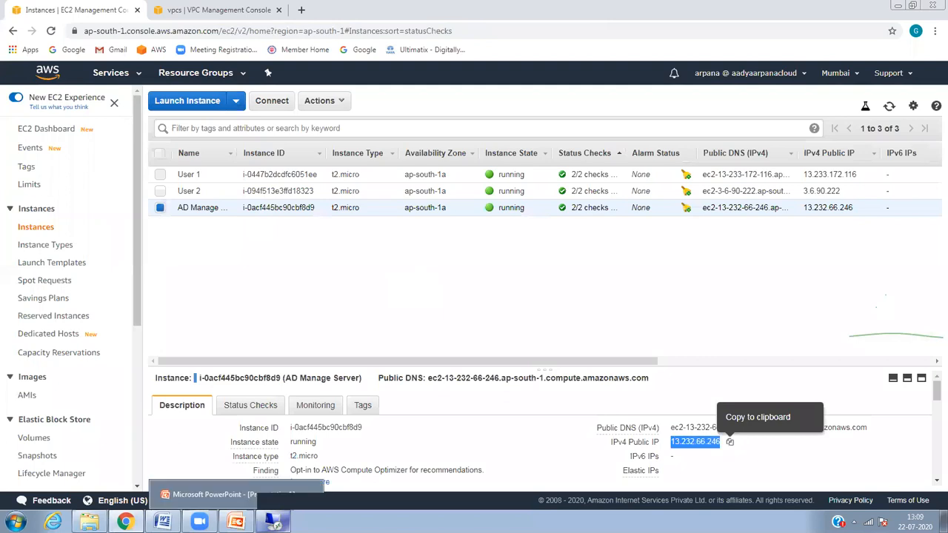
pyautogui.click(15, 522)
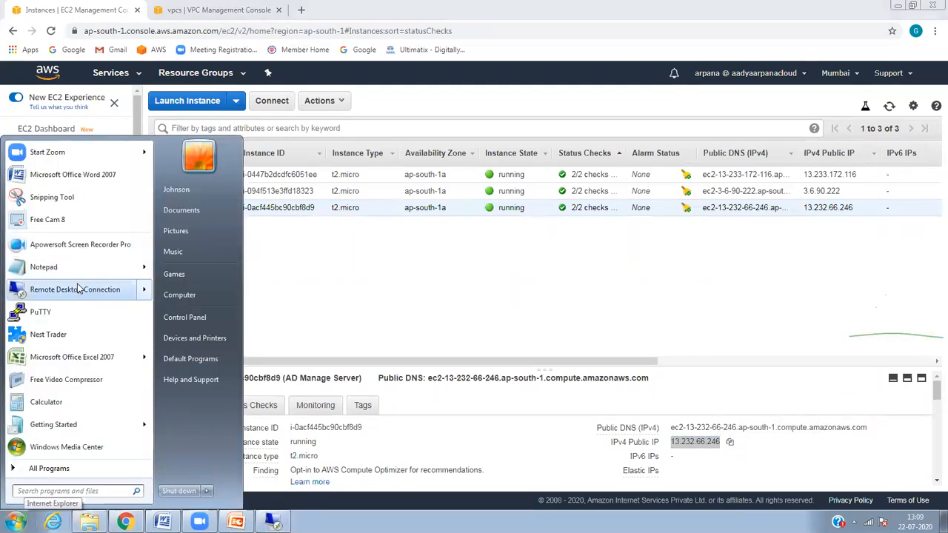
# Step: Connect to 13.232.66.246 as the new awsguru domain user; the remote login is denied
pyautogui.click(78, 289)
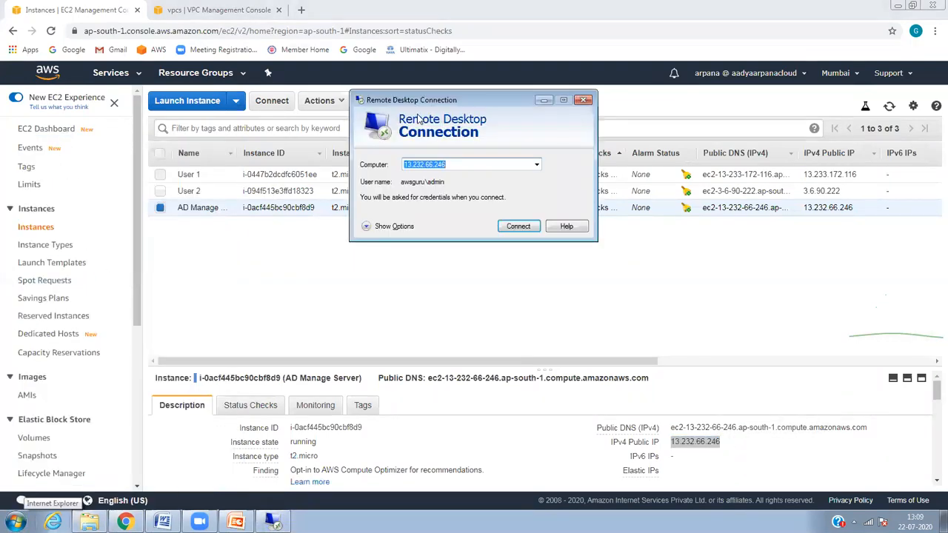
pyautogui.hotkey('ctrl', 'v')
pyautogui.press('Return')
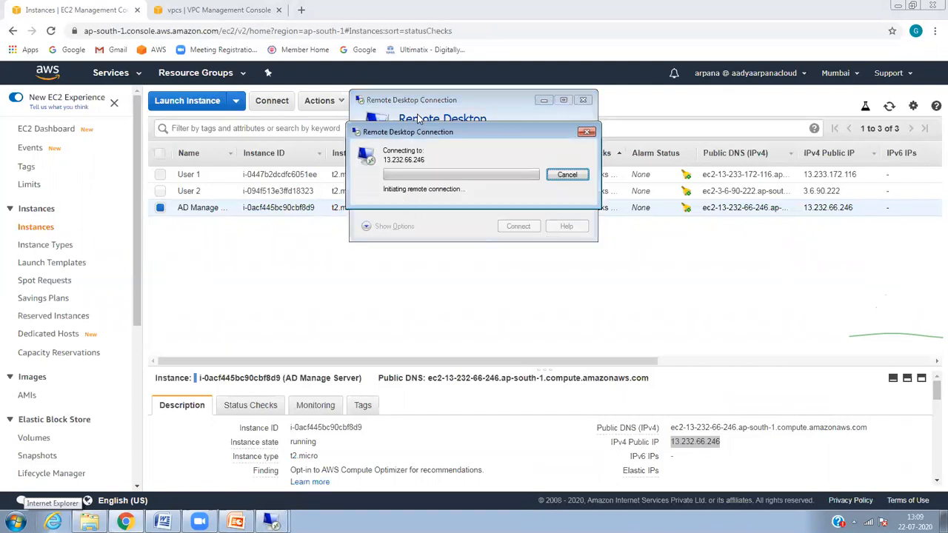
pyautogui.click(456, 174)
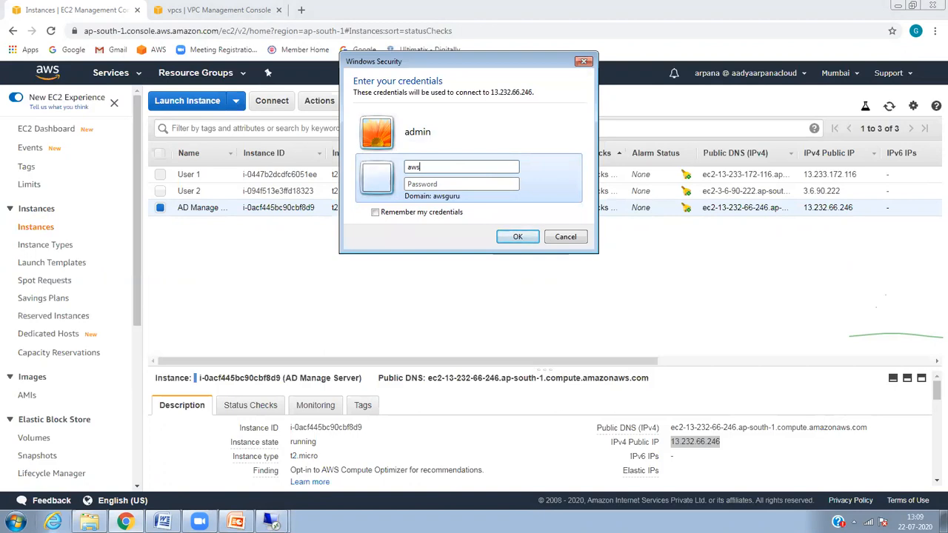
pyautogui.write('awsguru\\yuvaraj')
pyautogui.press('Tab')
pyautogui.write('••••••••••')
pyautogui.press('Return')
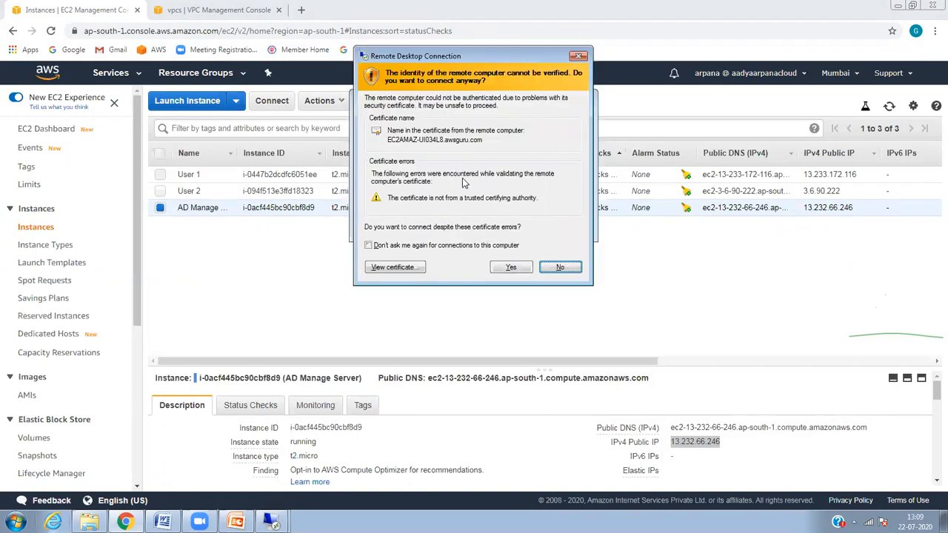
pyautogui.click(509, 268)
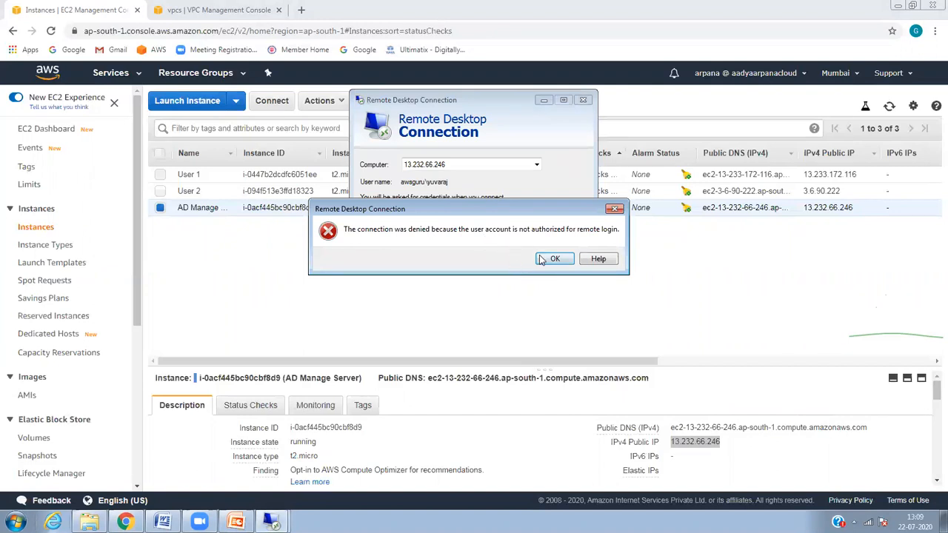
pyautogui.click(538, 259)
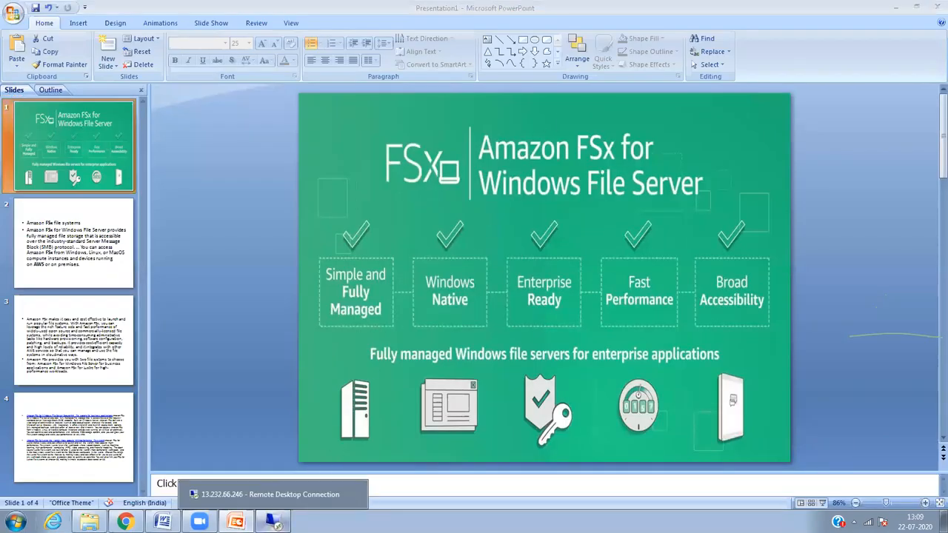
# Step: In the remote session, open the denied user's Properties on the Member Of tab
pyautogui.click(274, 522)
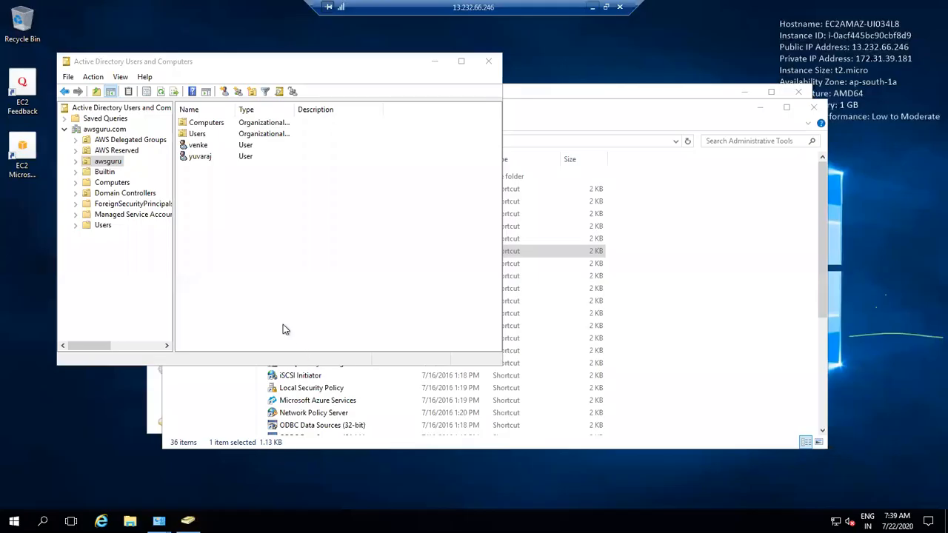
pyautogui.click(198, 157)
pyautogui.rightClick(197, 156)
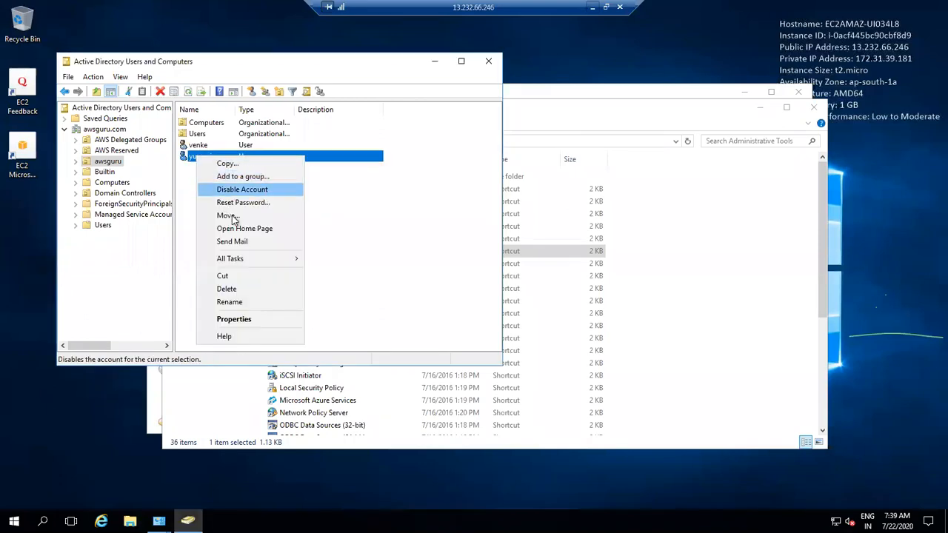
pyautogui.click(259, 317)
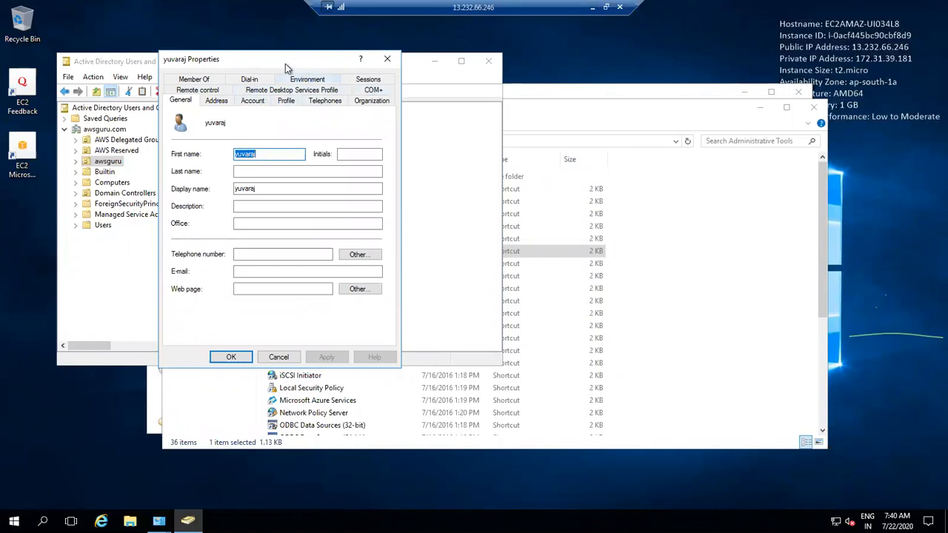
pyautogui.click(222, 80)
# Step: Add Remote Desktop Users and Remote Management Users and apply; permission errors refuse it, so cancel
pyautogui.click(185, 244)
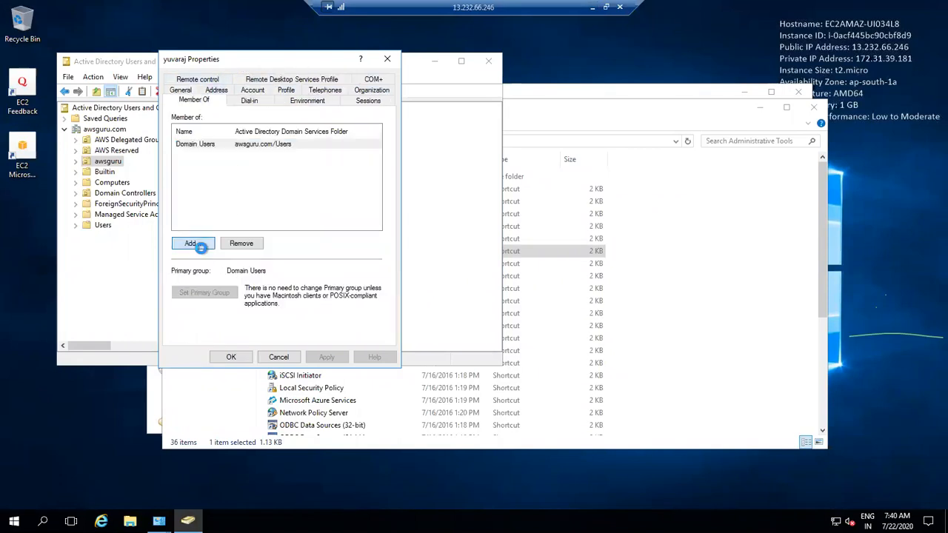
pyautogui.write('remote')
pyautogui.click(402, 166)
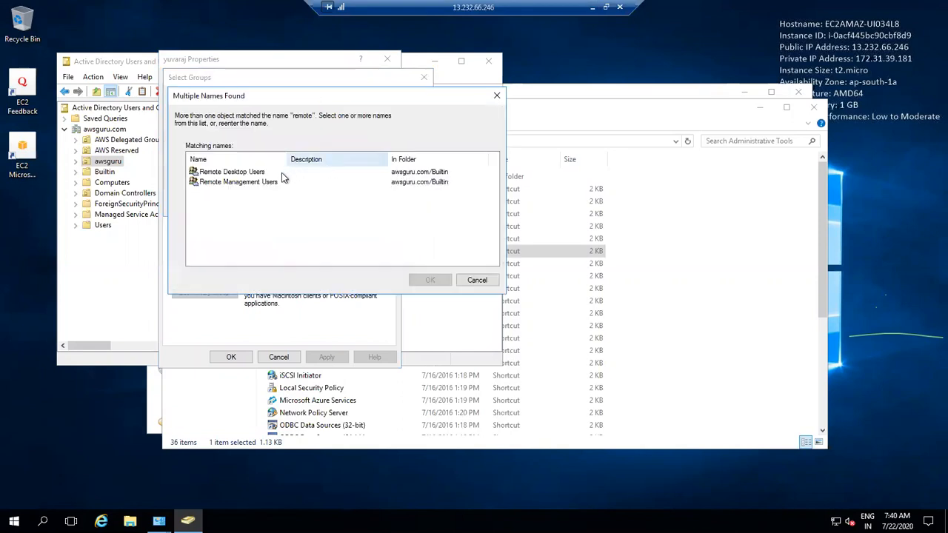
pyautogui.click(264, 179)
pyautogui.click(258, 172)
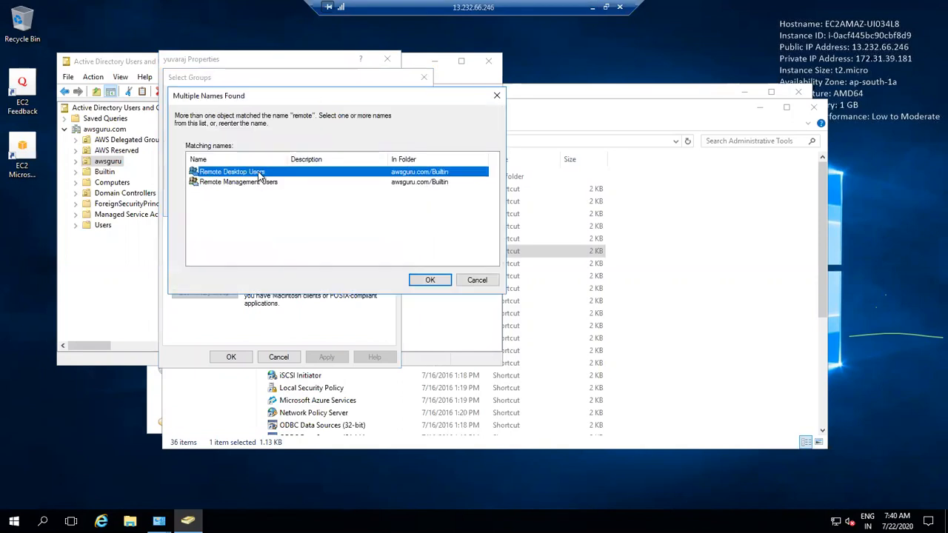
pyautogui.keyDown('ctrl'); pyautogui.click(251, 181); pyautogui.keyUp('ctrl')
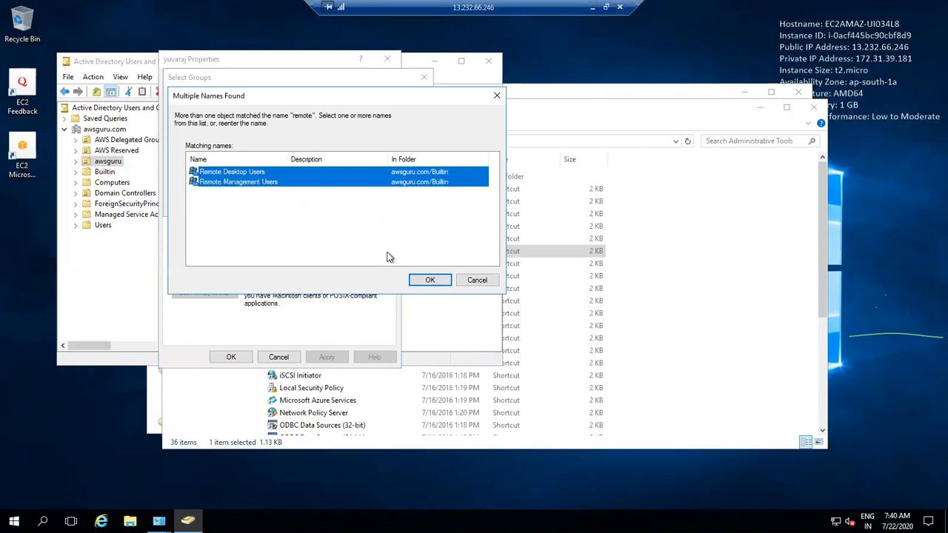
pyautogui.click(431, 280)
pyautogui.click(362, 206)
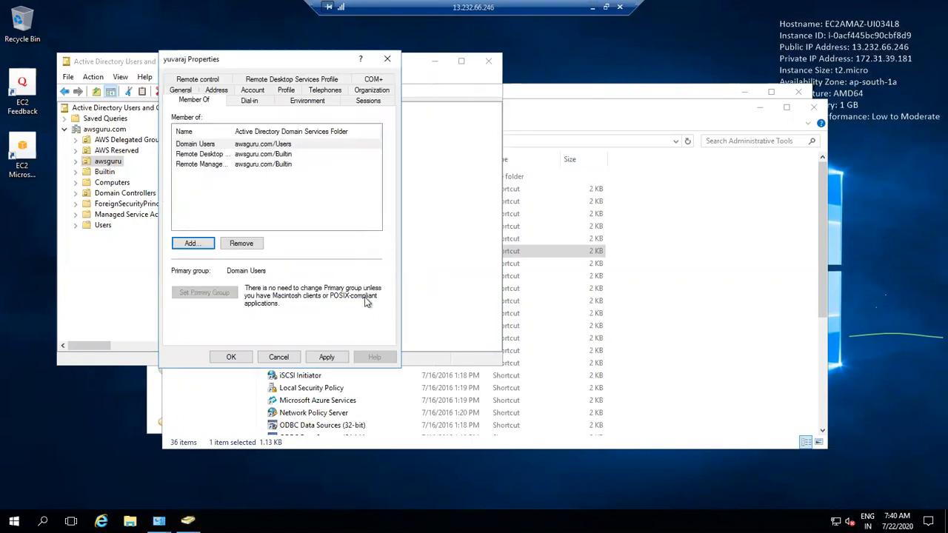
pyautogui.click(326, 357)
pyautogui.click(541, 306)
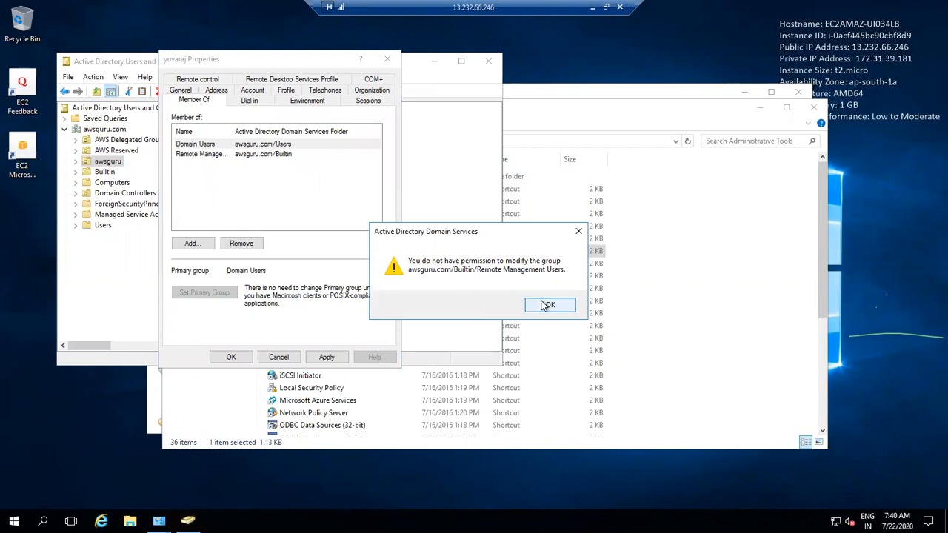
pyautogui.click(546, 309)
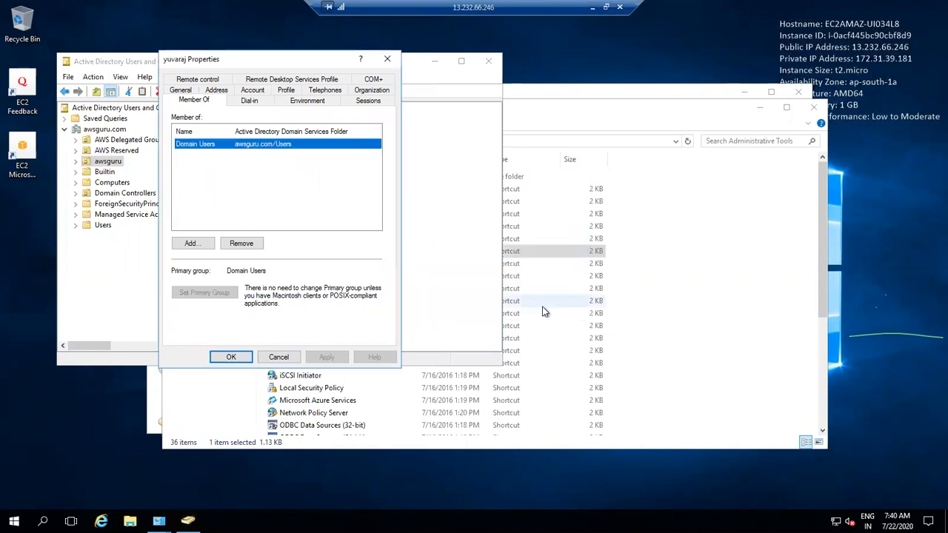
pyautogui.click(289, 357)
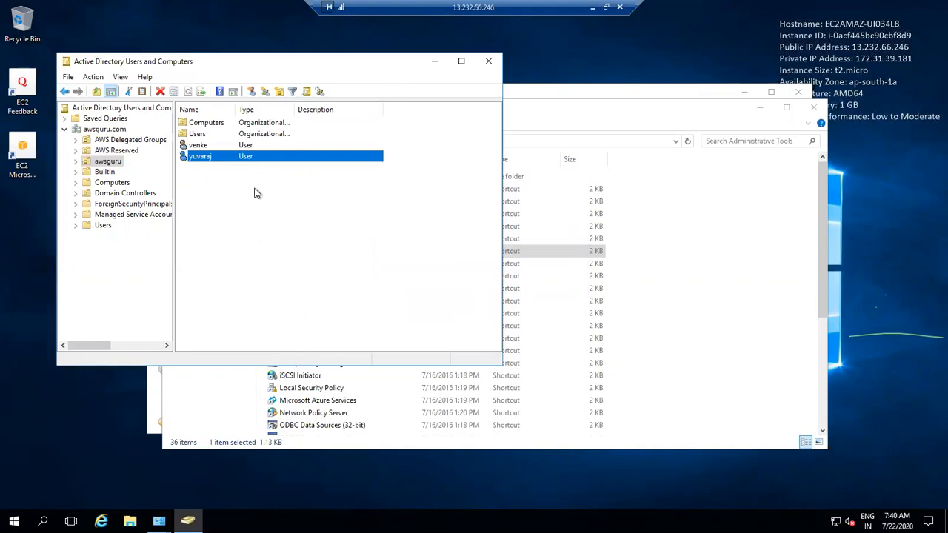
# Step: Browse to awsguru > Users and open the Admin account's Member Of tab
pyautogui.click(208, 136)
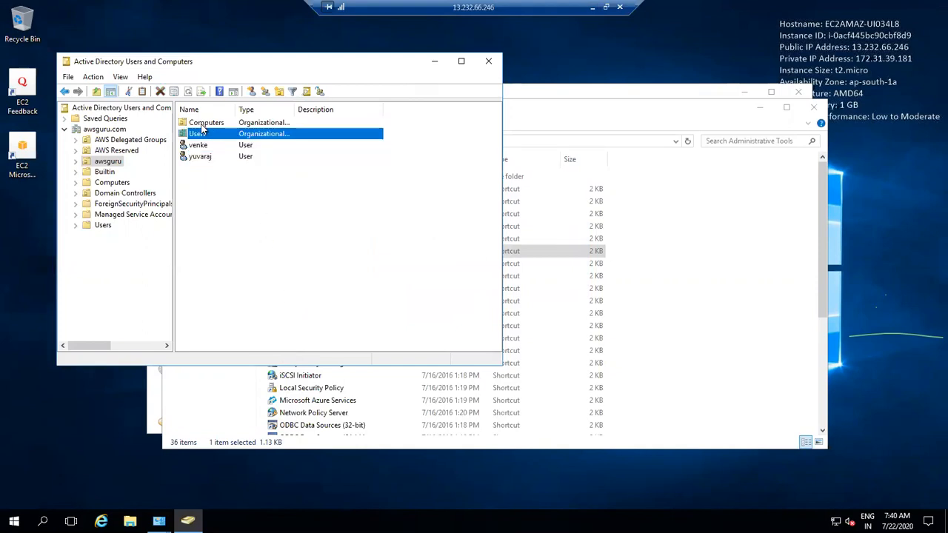
pyautogui.click(105, 131)
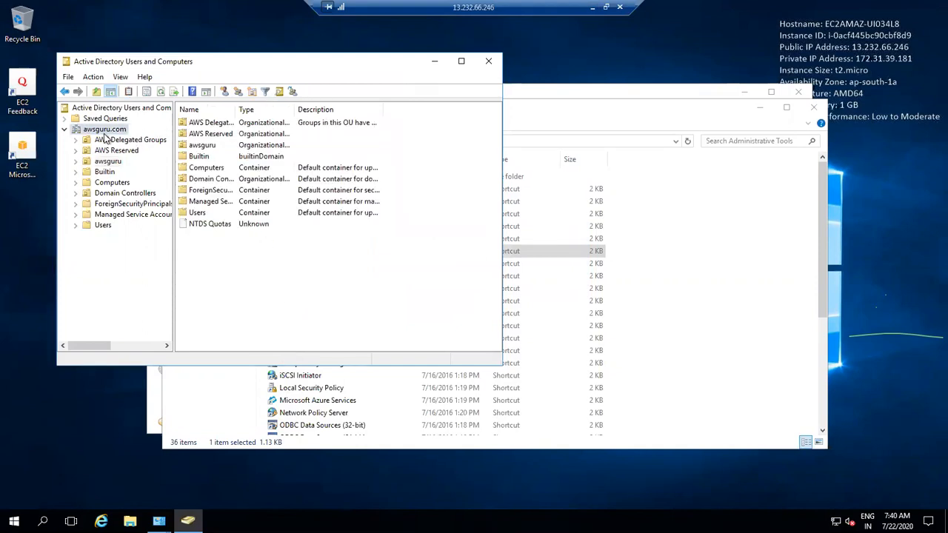
pyautogui.doubleClick(222, 145)
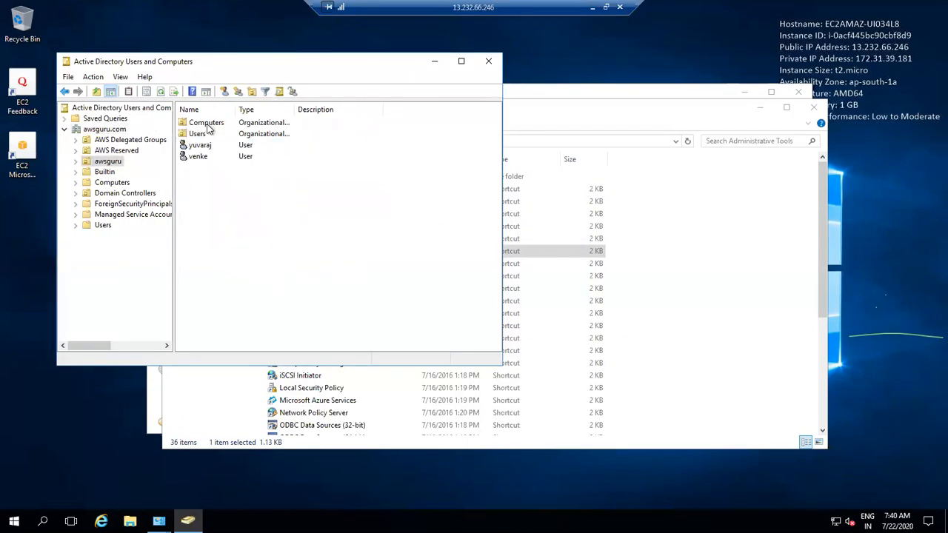
pyautogui.doubleClick(204, 136)
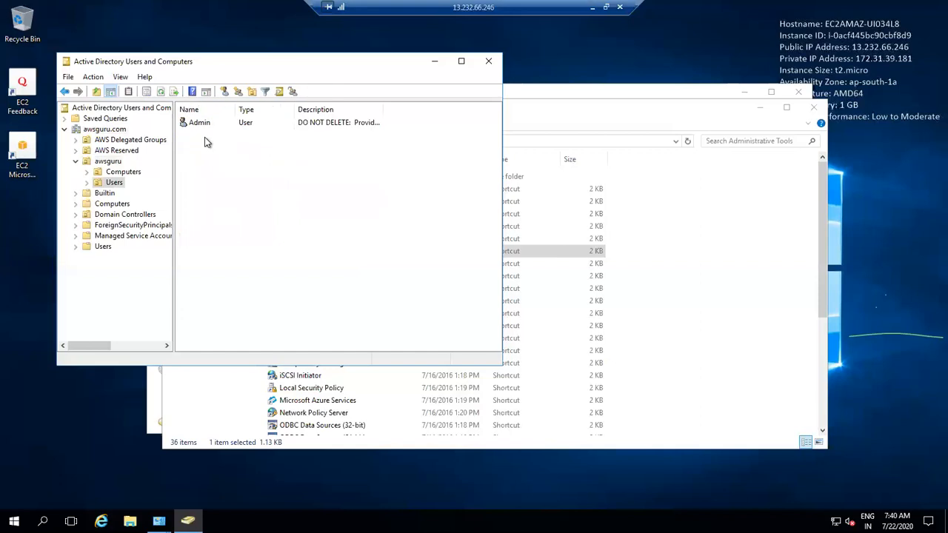
pyautogui.doubleClick(199, 124)
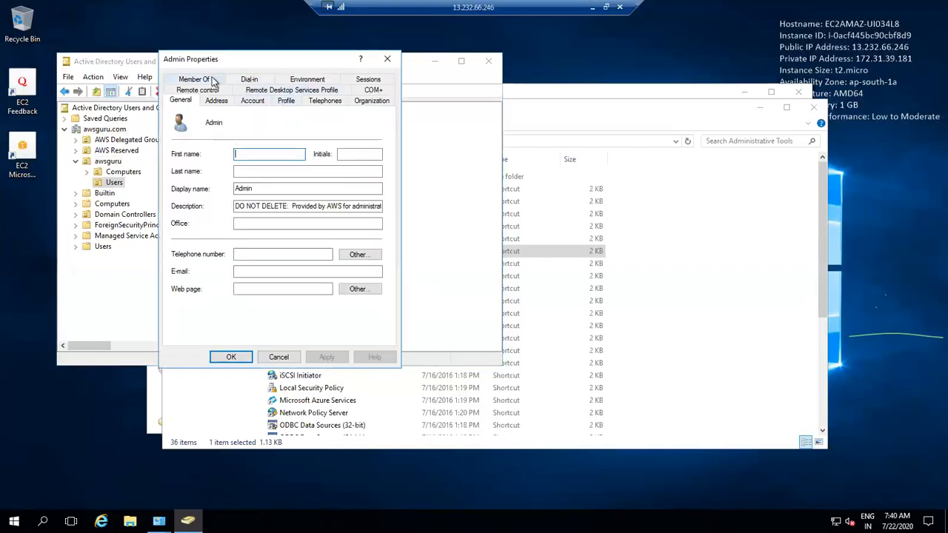
pyautogui.click(199, 79)
# Step: Try adding Remote Management Users and Remote Desktop Users to Admin; dismiss both permission errors
pyautogui.click(197, 248)
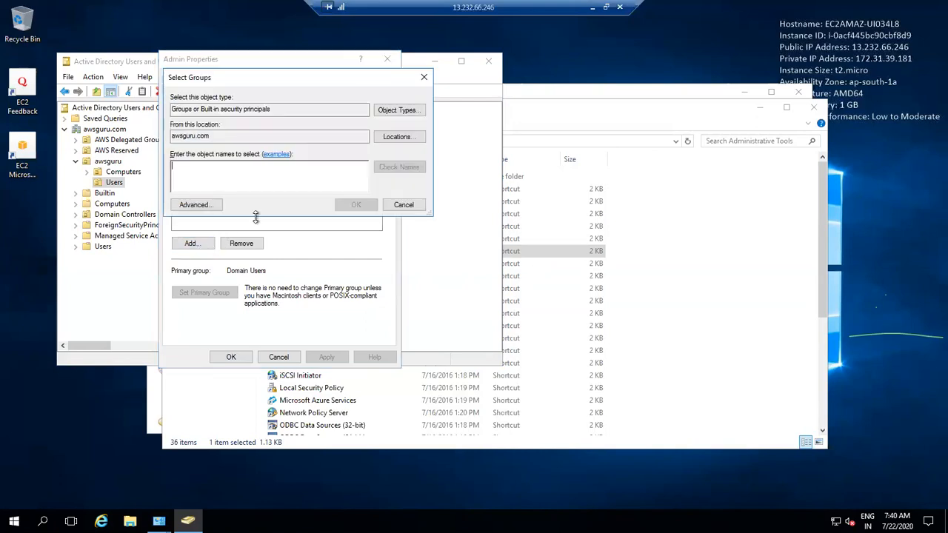
pyautogui.write('remote')
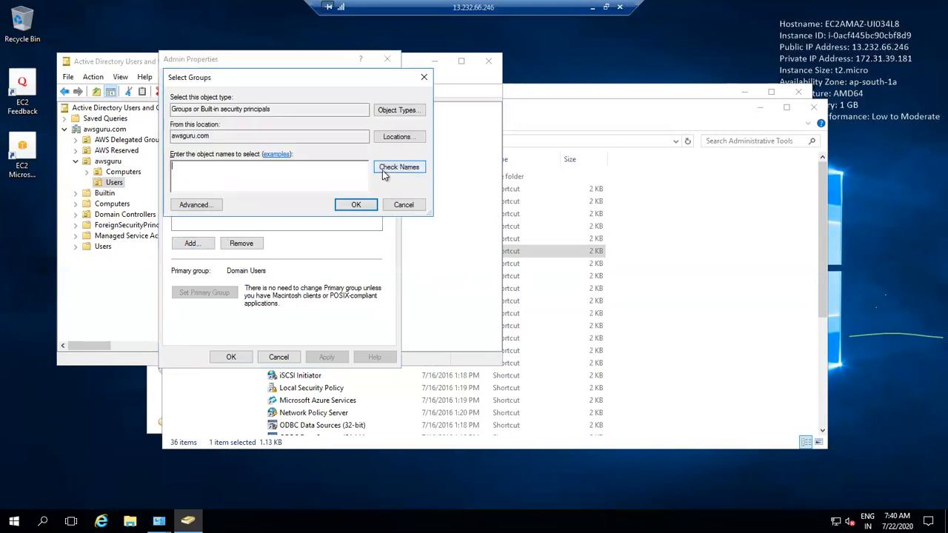
pyautogui.click(398, 167)
pyautogui.click(265, 172)
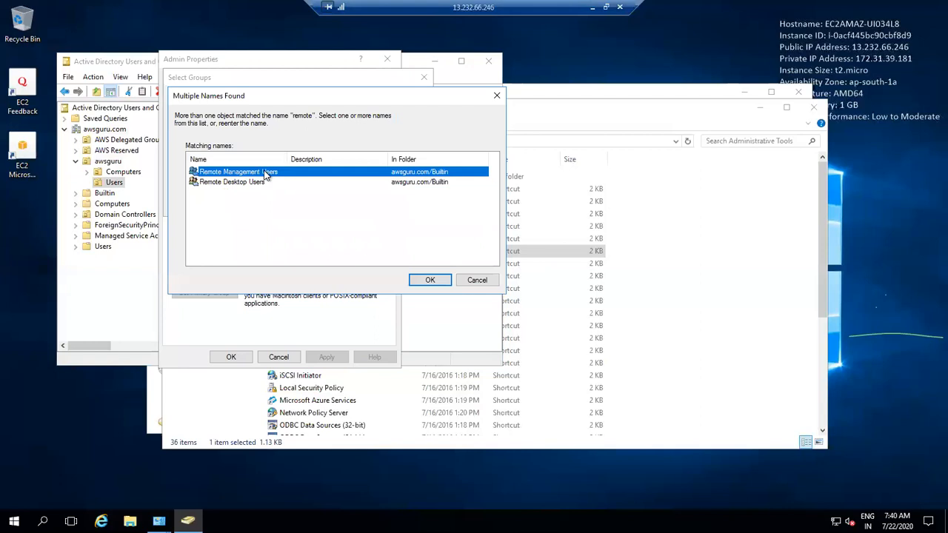
pyautogui.keyDown('ctrl'); pyautogui.click(252, 182); pyautogui.keyUp('ctrl')
pyautogui.press('Return')
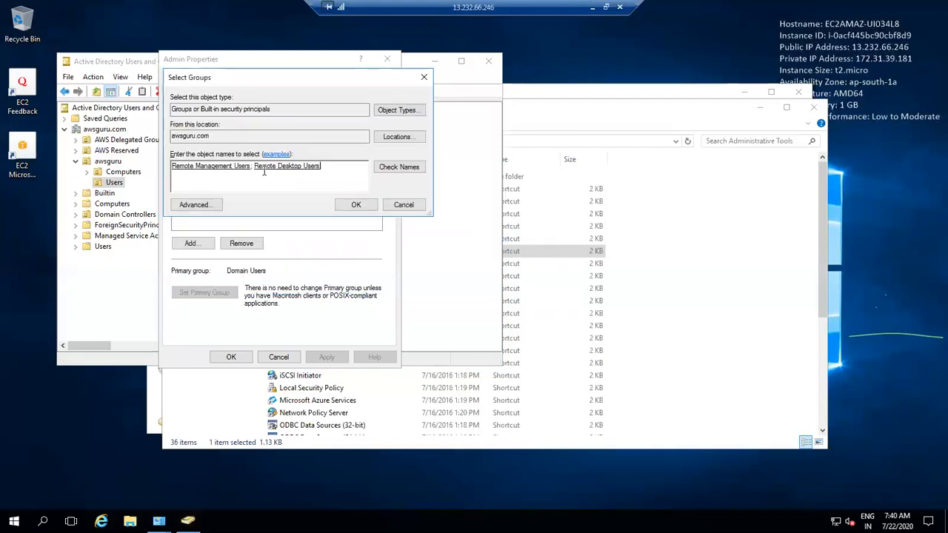
pyautogui.click(356, 205)
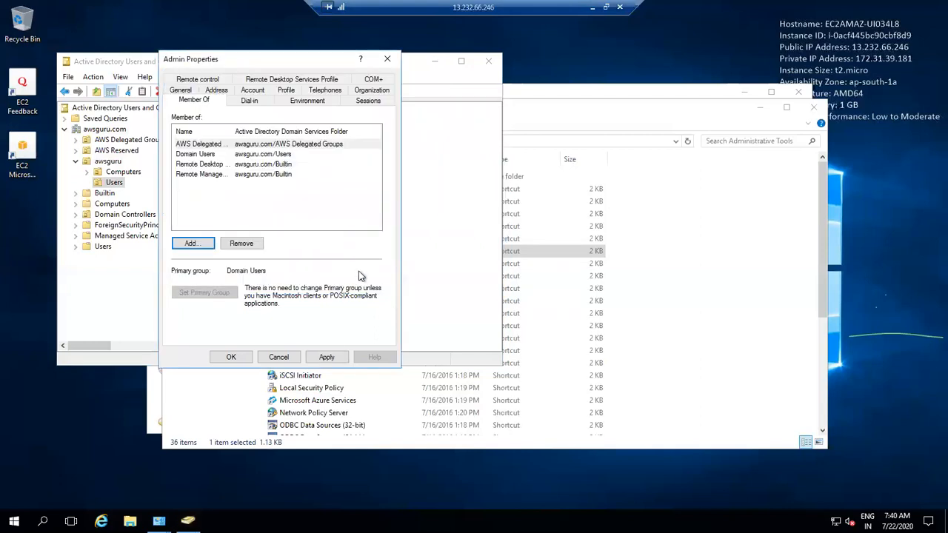
pyautogui.click(325, 357)
pyautogui.click(534, 303)
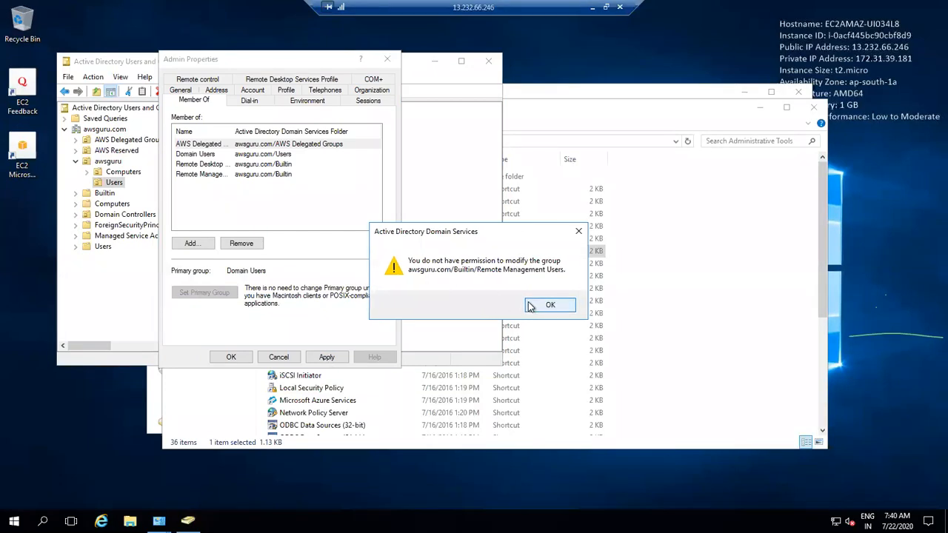
pyautogui.click(533, 304)
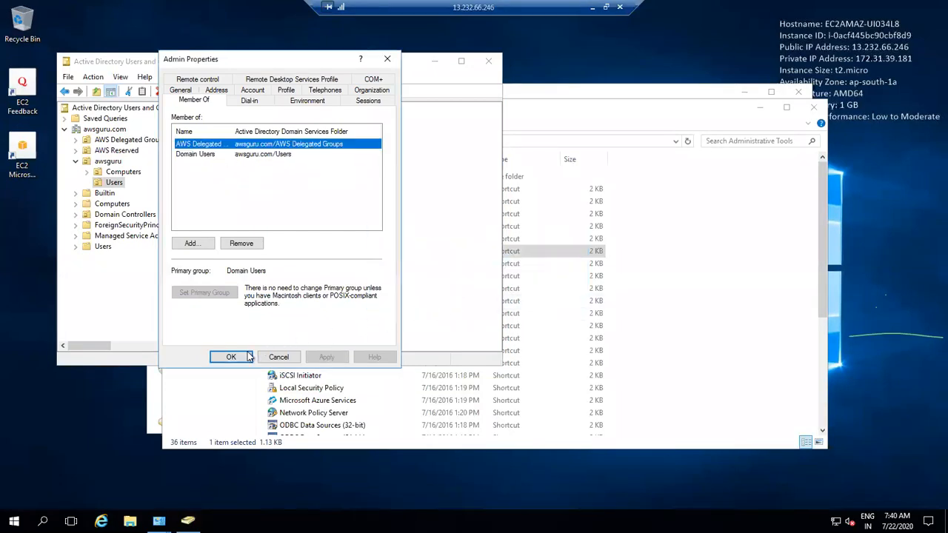
# Step: Try adding Domain Admins to Admin, dismiss the permission error, and close the properties
pyautogui.click(206, 250)
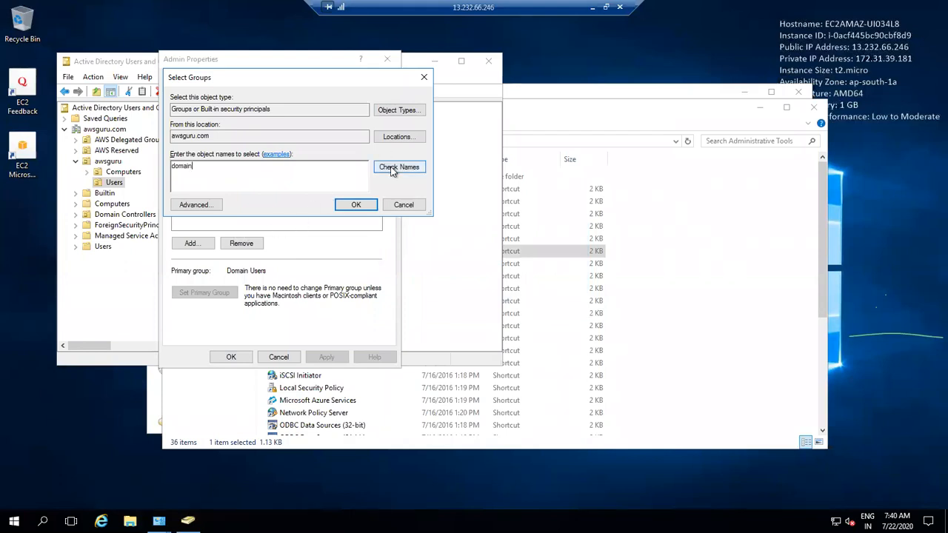
pyautogui.click(399, 167)
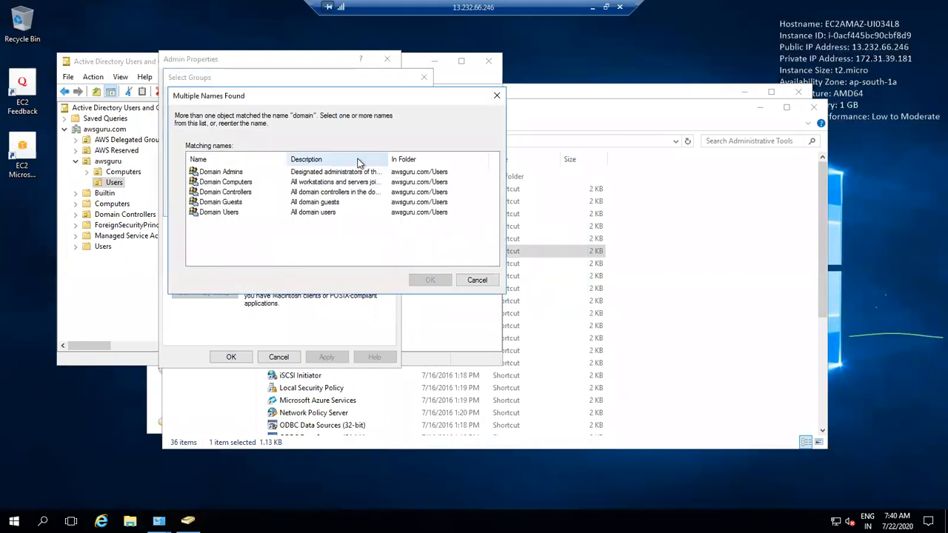
pyautogui.click(249, 175)
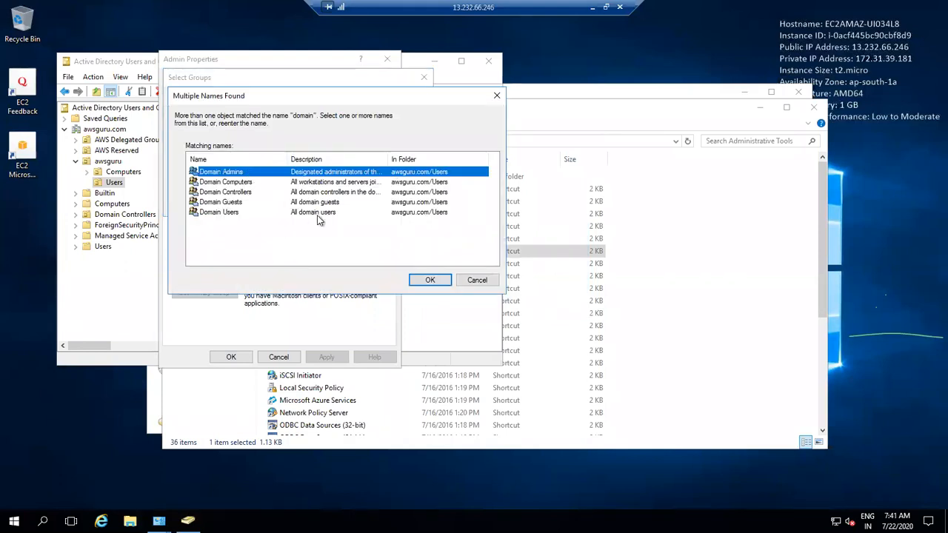
pyautogui.click(425, 281)
pyautogui.click(362, 207)
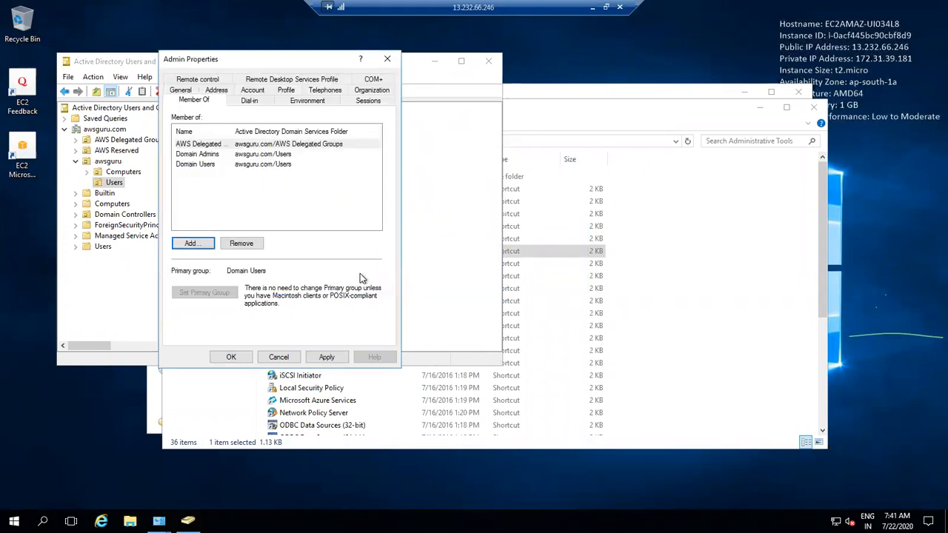
pyautogui.click(337, 357)
pyautogui.click(548, 305)
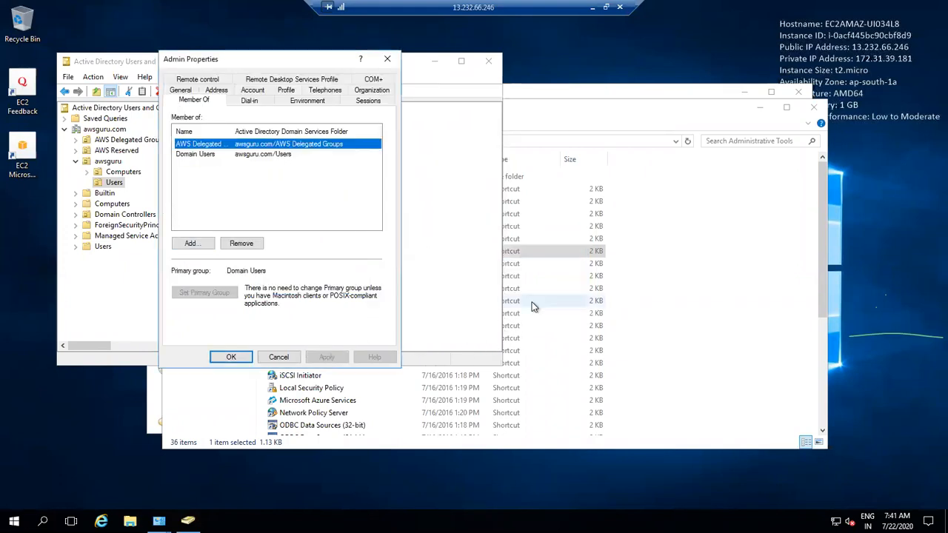
pyautogui.click(278, 357)
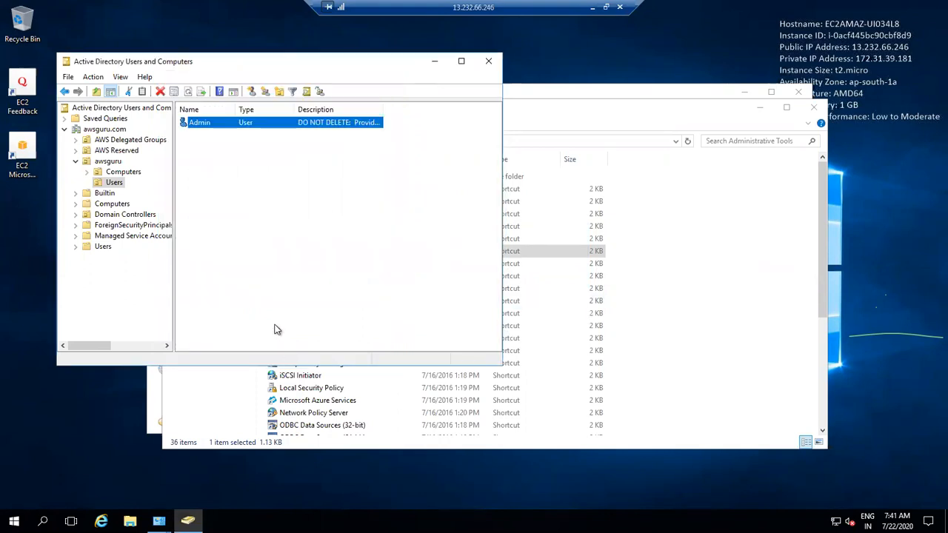
# Step: Show the awsguru OU's two users, then minimize the remote session to the local desktop
pyautogui.click(108, 161)
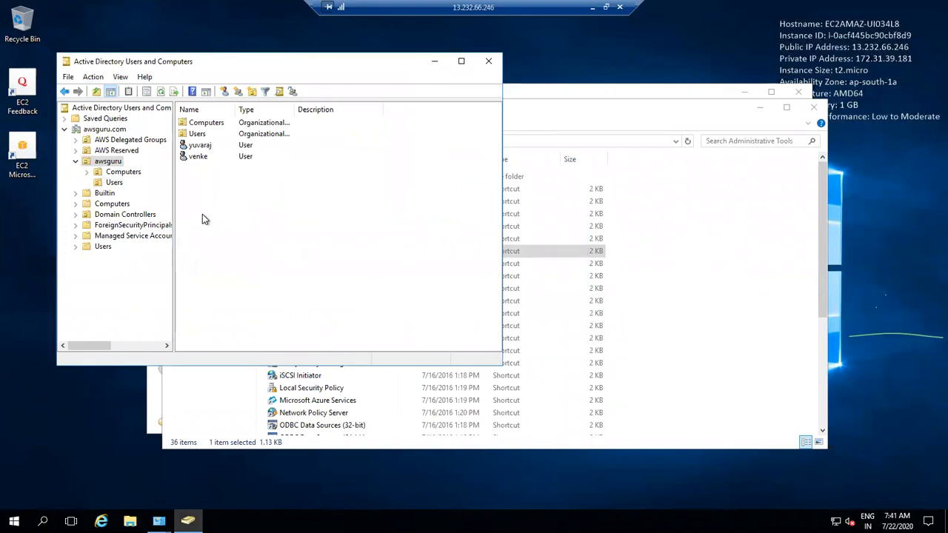
pyautogui.rightClick(109, 161)
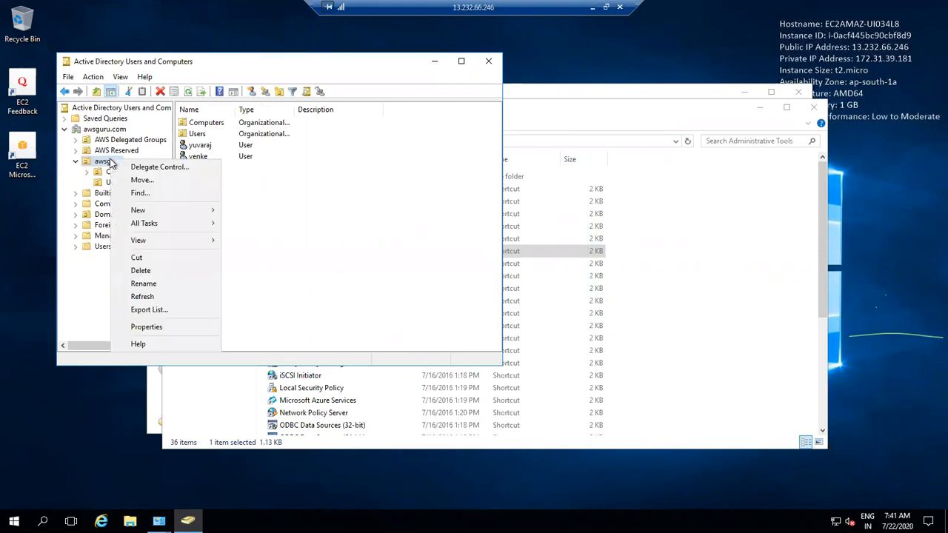
pyautogui.moveTo(169, 223)
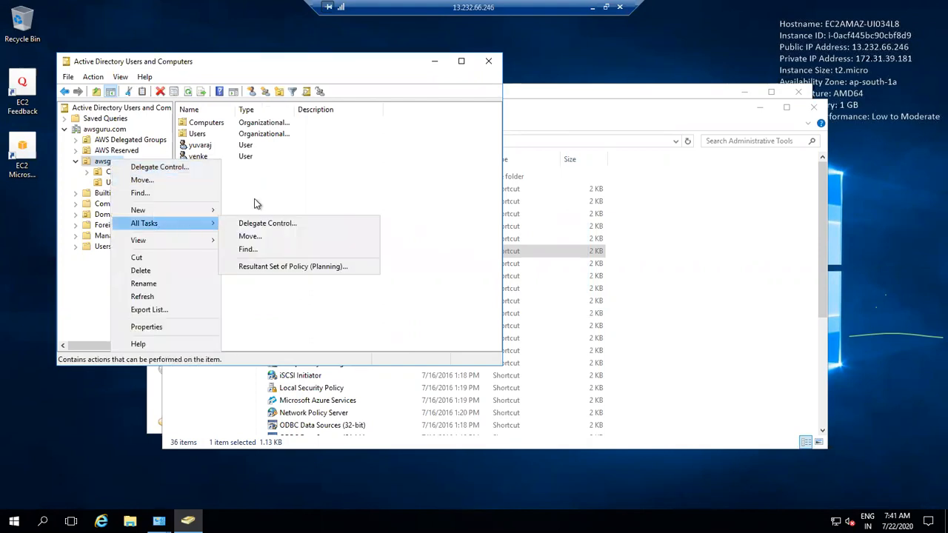
pyautogui.click(300, 182)
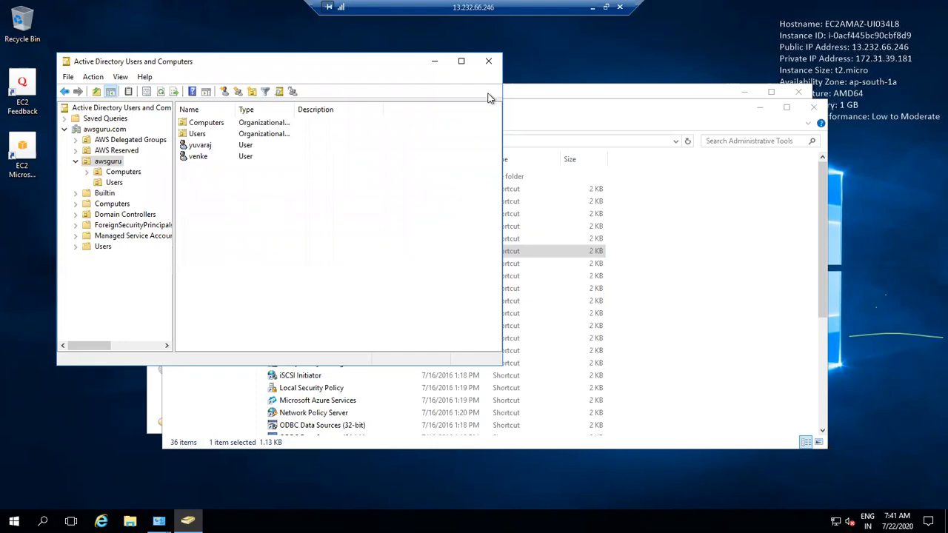
pyautogui.click(591, 6)
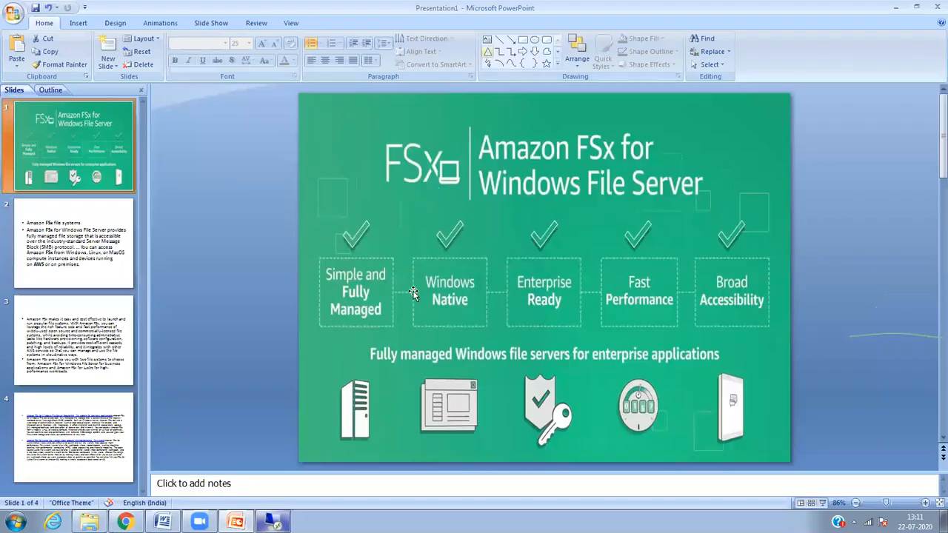
# Step: Start a Remote Desktop Connection to the EC2 instance as the new awsguru user with that user's password
pyautogui.click(15, 523)
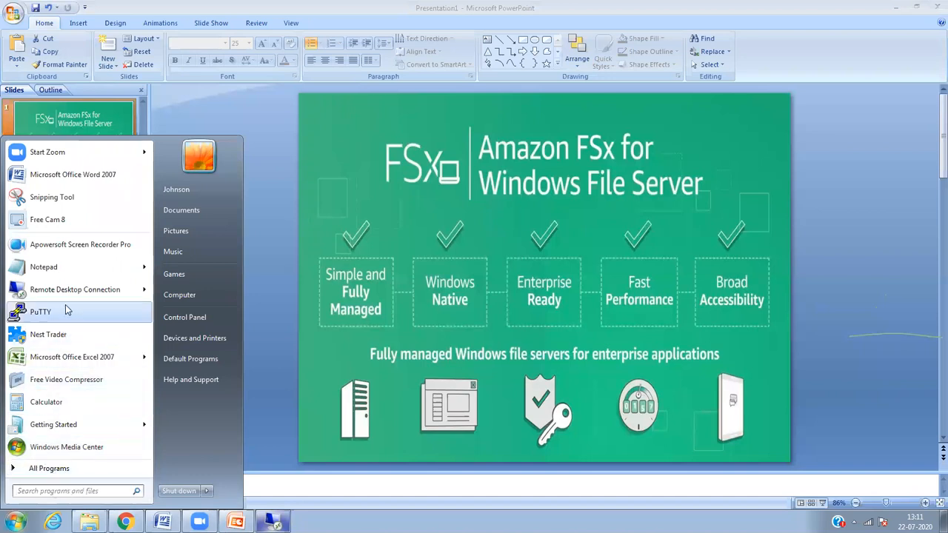
pyautogui.click(74, 290)
pyautogui.click(519, 226)
pyautogui.click(475, 204)
pyautogui.click(450, 170)
pyautogui.write('adm')
pyautogui.press('BackSpace')
pyautogui.press('BackSpace')
pyautogui.press('BackSpace')
pyautogui.write('yu')
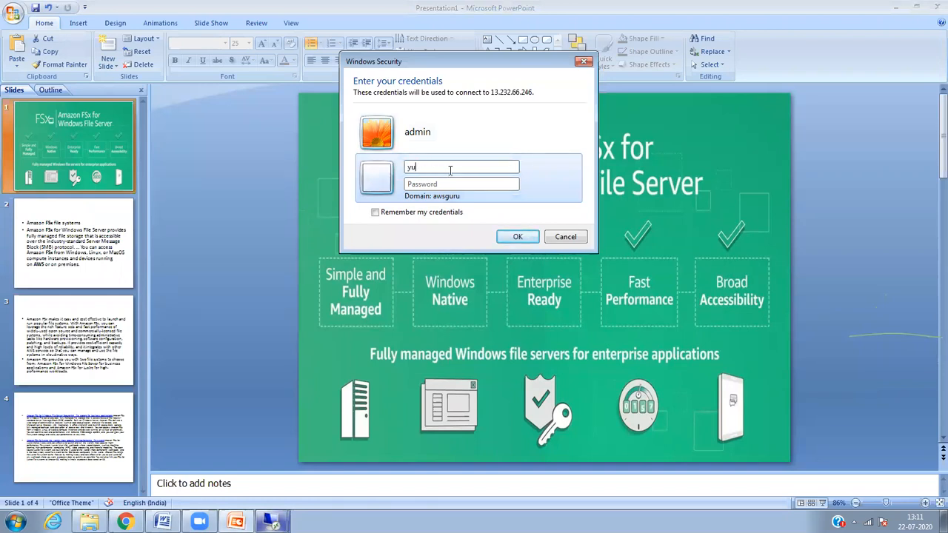
pyautogui.write('varaj••••••••••••')
pyautogui.press('Return')
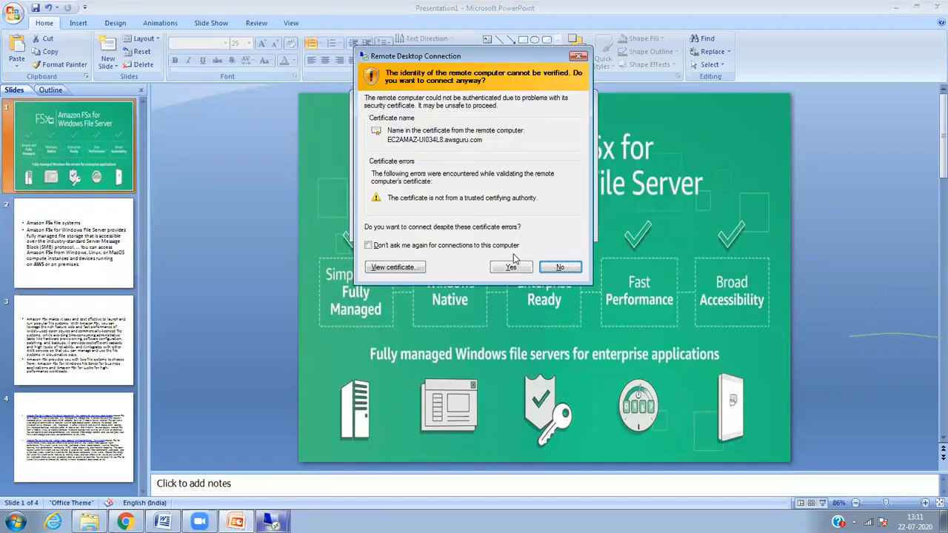
# Step: Accept the certificate, dismiss the access-denied error, and return to the existing remote session
pyautogui.click(513, 266)
pyautogui.click(546, 259)
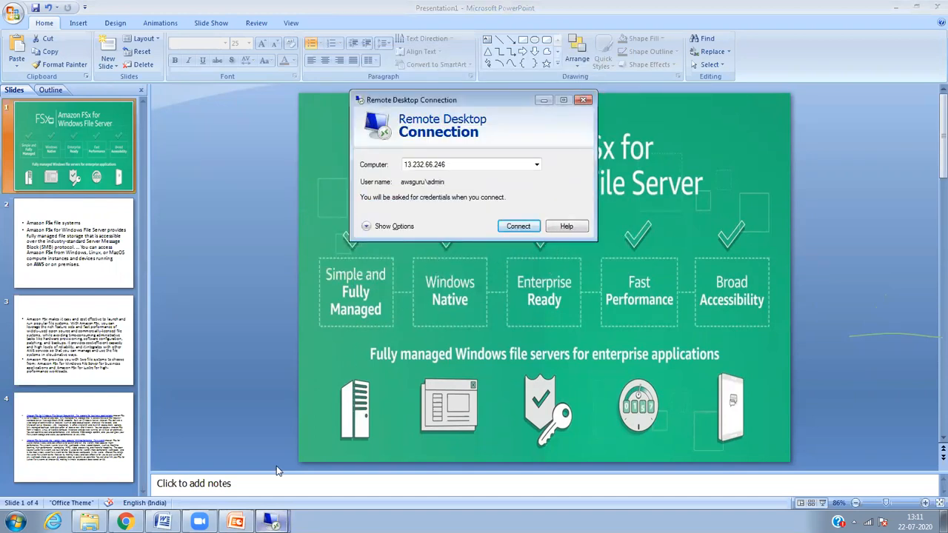
pyautogui.moveTo(272, 522)
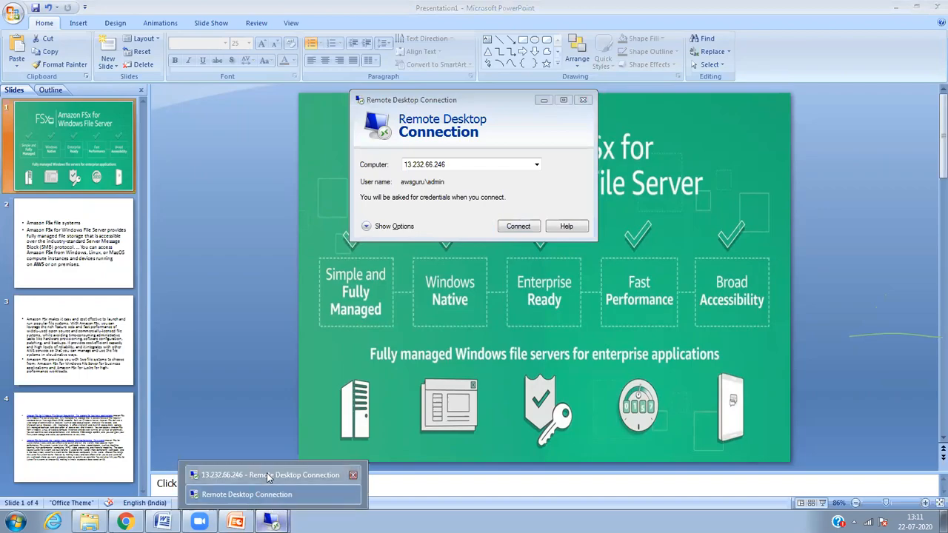
pyautogui.click(266, 475)
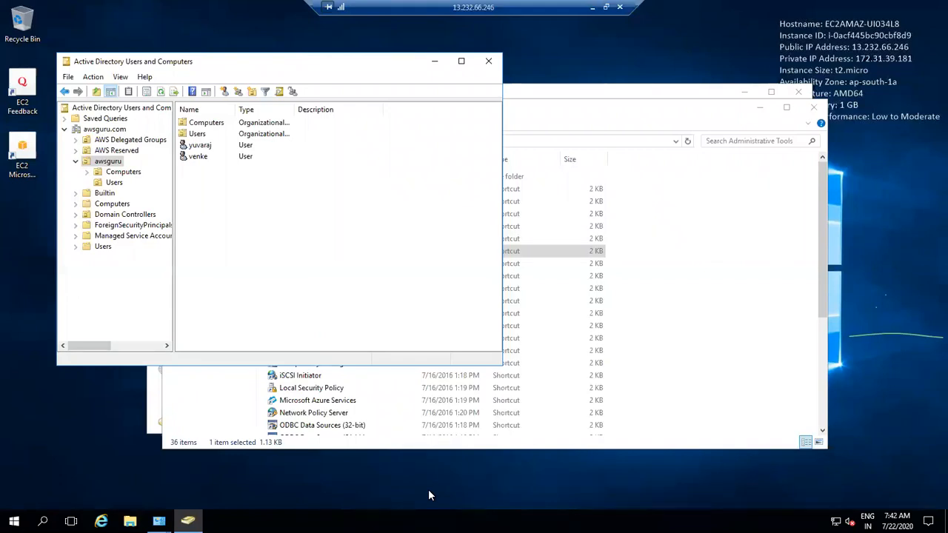
pyautogui.click(202, 148)
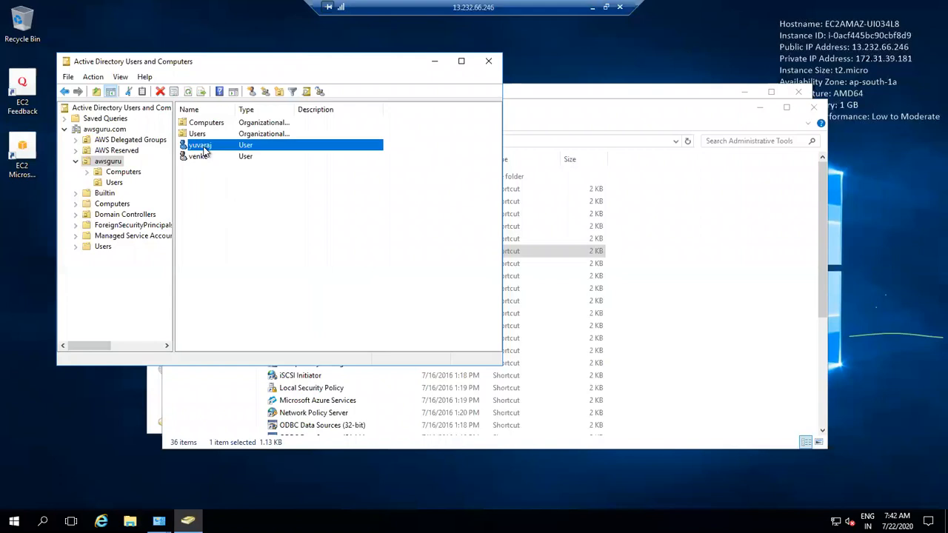
pyautogui.click(117, 183)
pyautogui.click(110, 163)
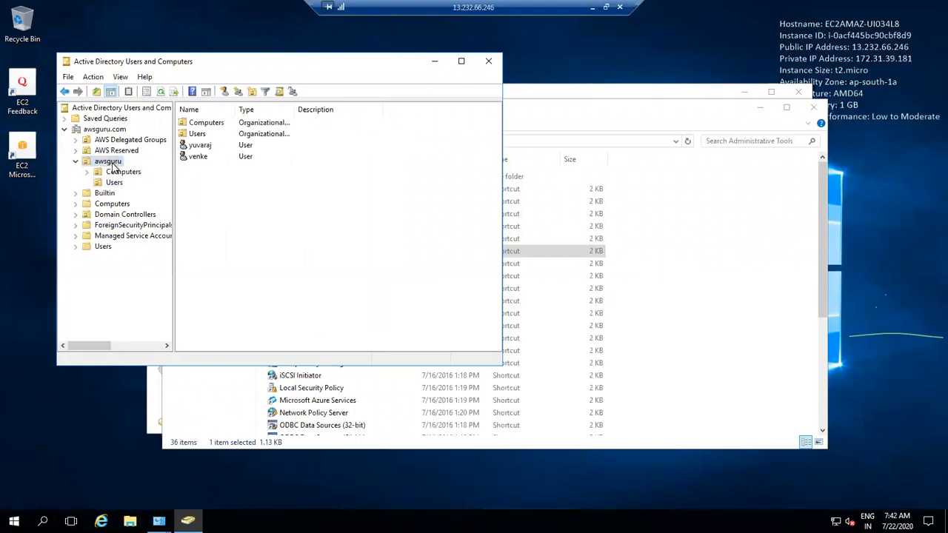
pyautogui.doubleClick(205, 160)
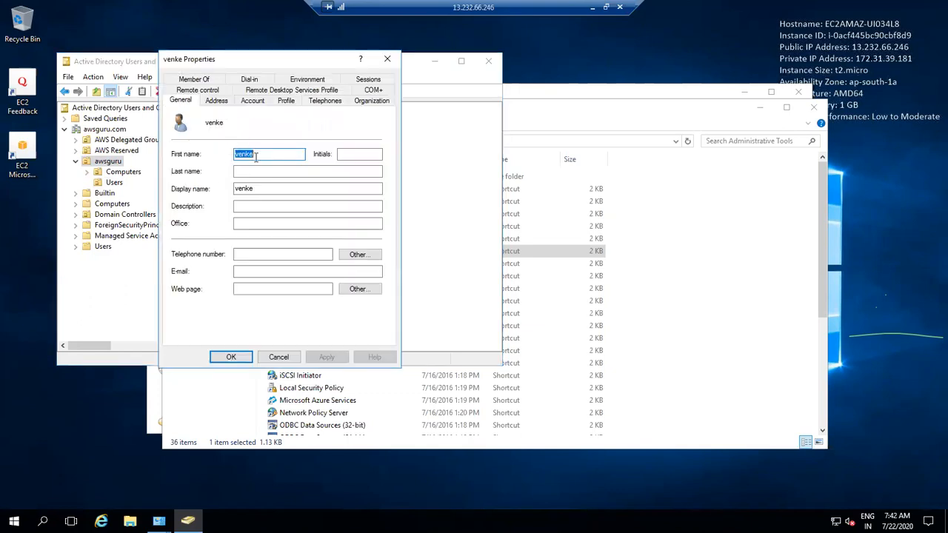
pyautogui.click(279, 358)
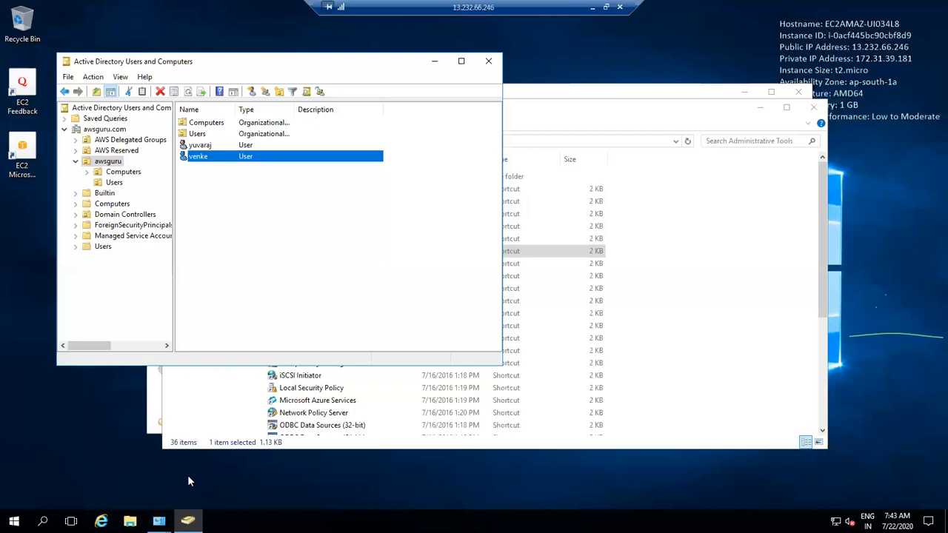
# Step: Close the Administrative Tools window and launch File Explorer from the taskbar at Quick access
pyautogui.click(319, 495)
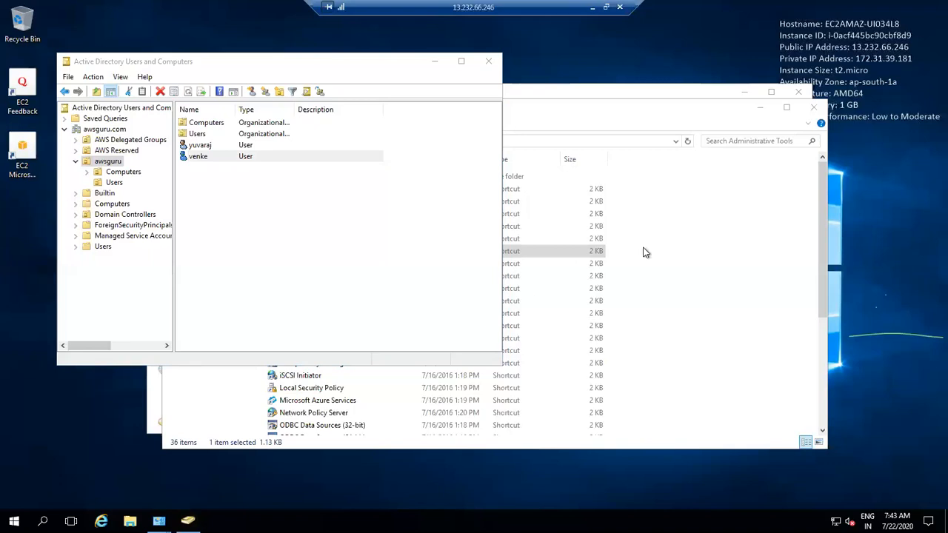
pyautogui.click(677, 103)
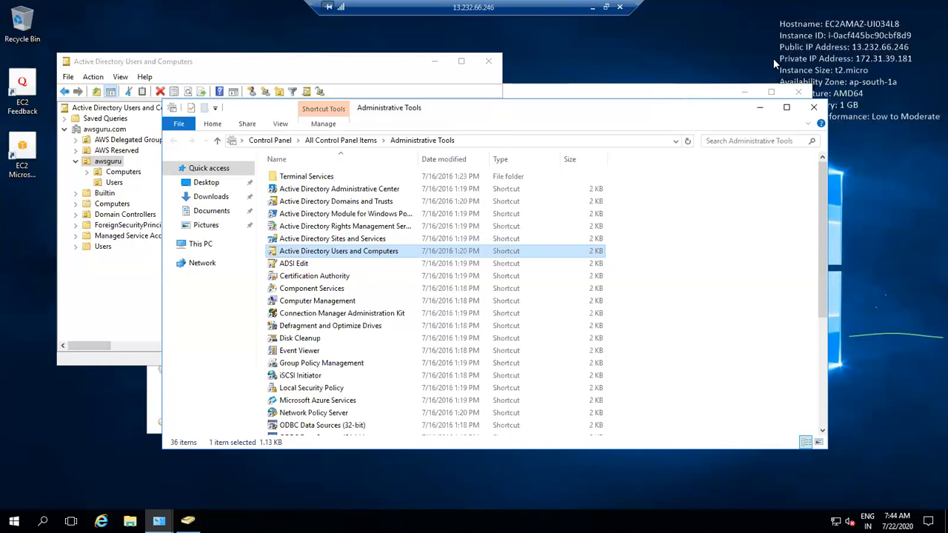
pyautogui.click(814, 108)
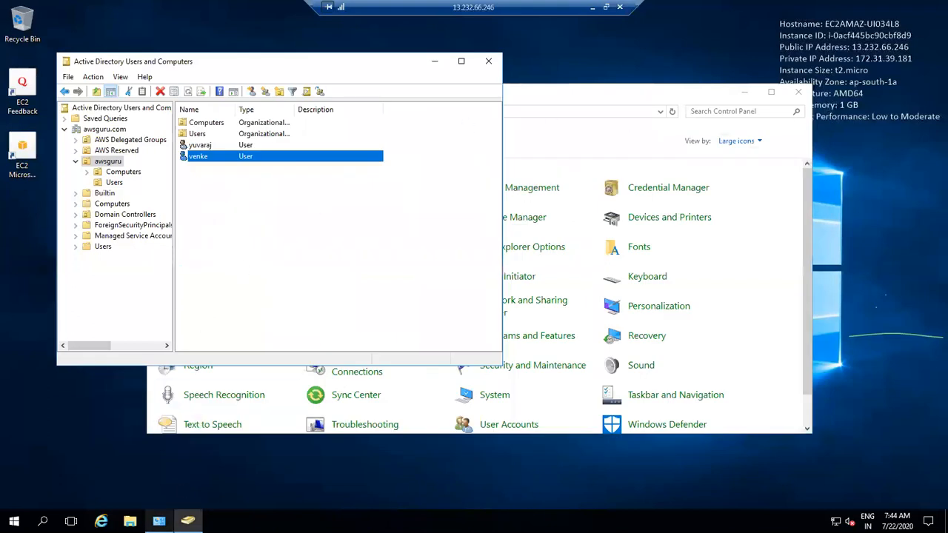
pyautogui.click(130, 521)
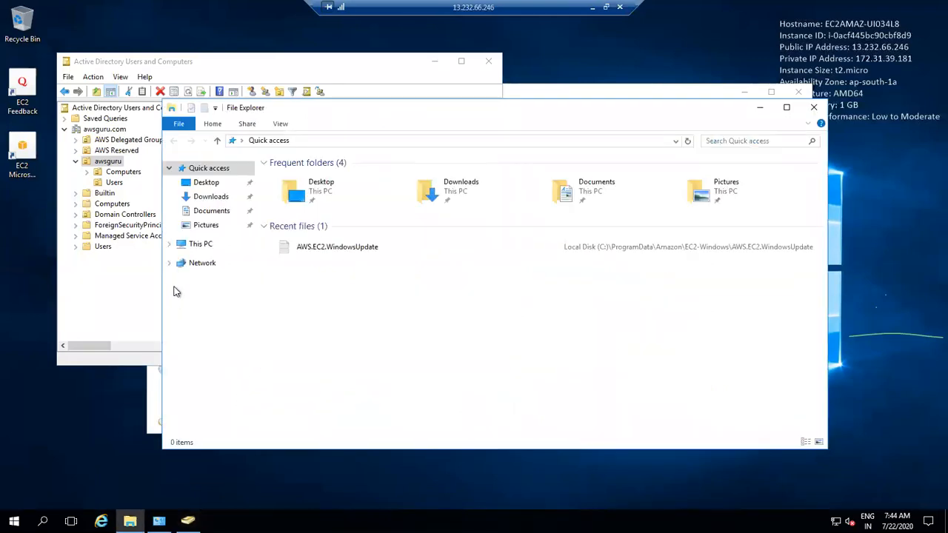
# Step: From This PC's Properties, reach the Remote tab's Remote Desktop Users list
pyautogui.rightClick(197, 249)
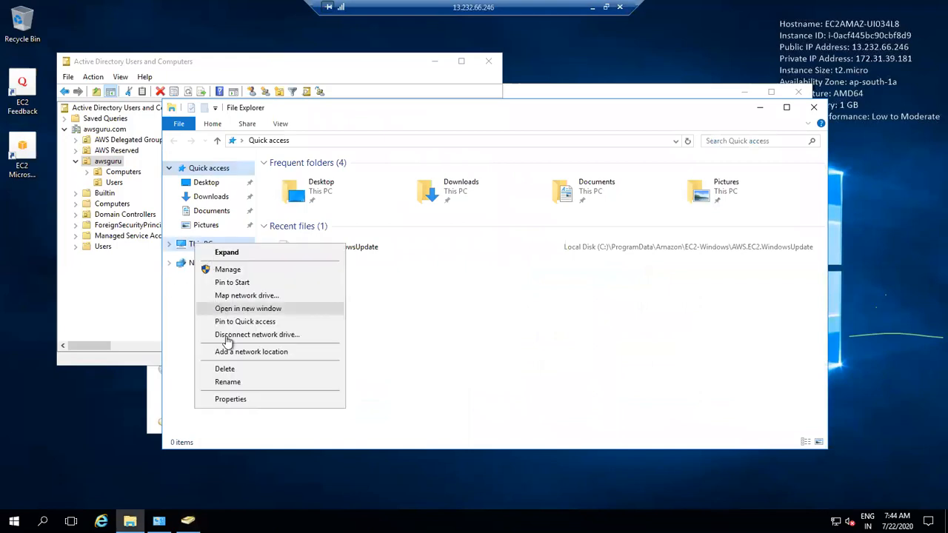
pyautogui.click(264, 401)
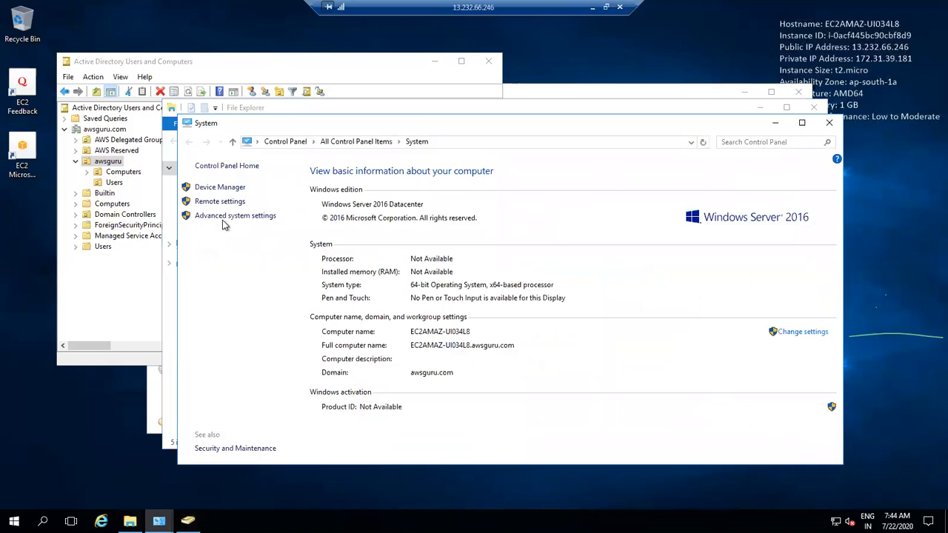
pyautogui.click(226, 217)
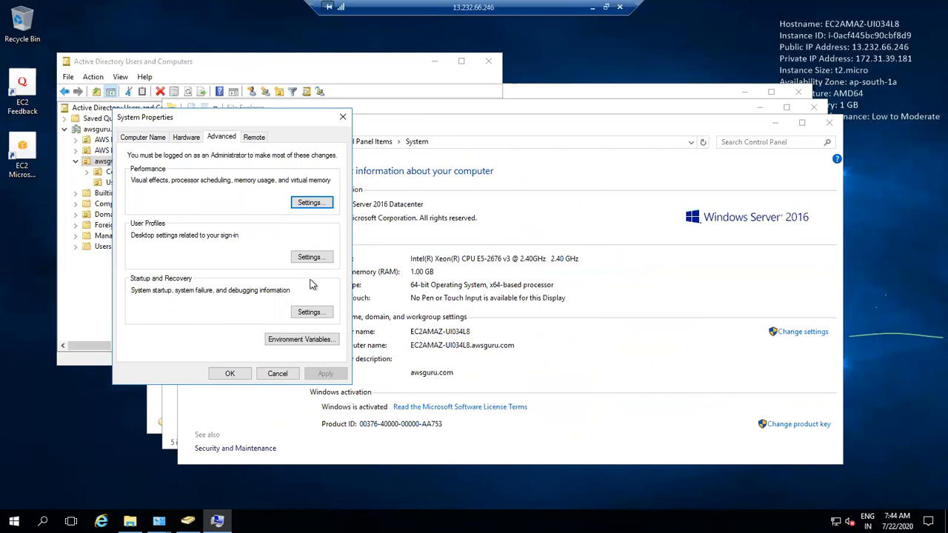
pyautogui.click(259, 139)
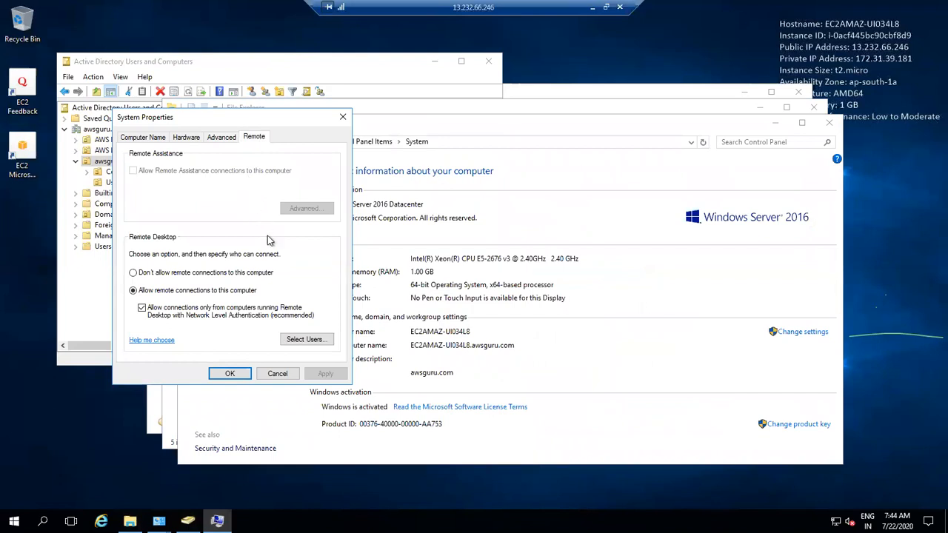
pyautogui.click(307, 340)
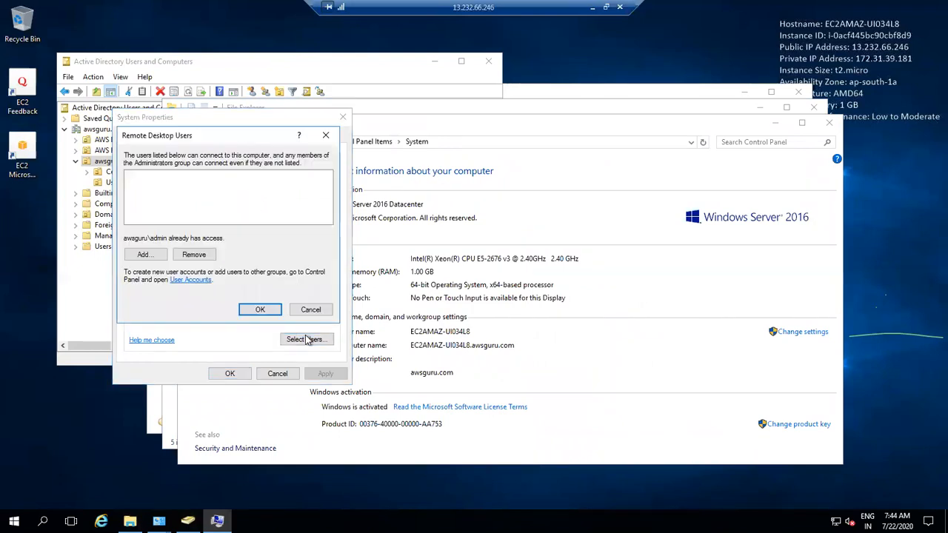
# Step: Add both new domain users via Check Names, then save and apply the Remote Desktop users list
pyautogui.click(155, 253)
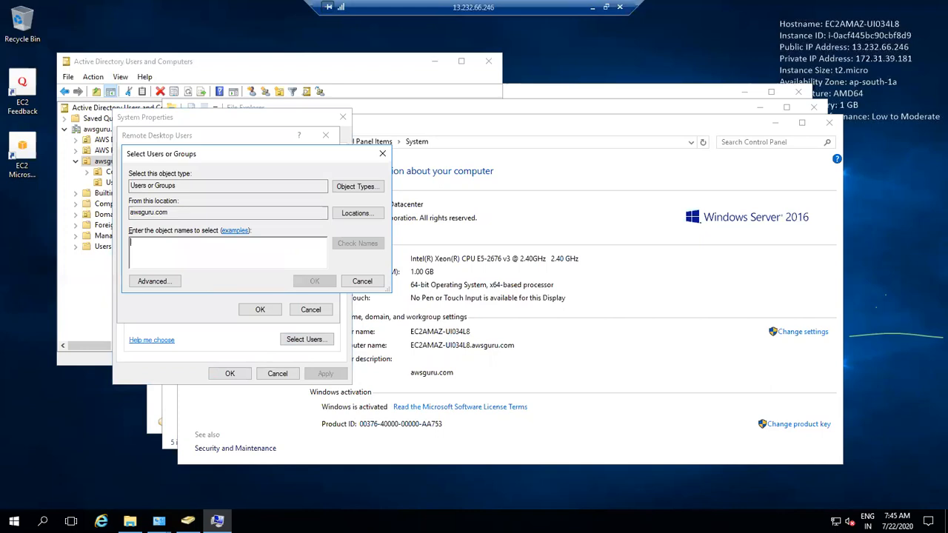
pyautogui.write('yuvaraj')
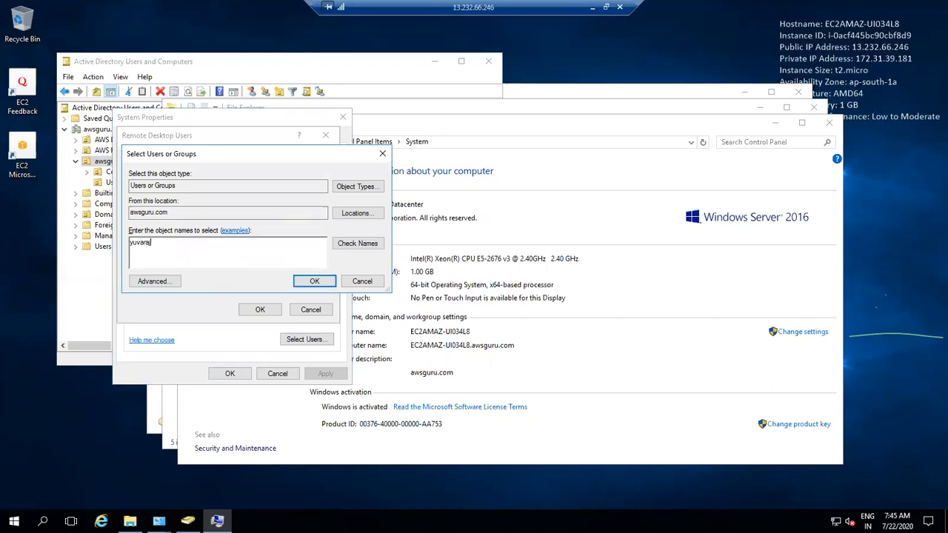
pyautogui.click(363, 245)
pyautogui.click(315, 279)
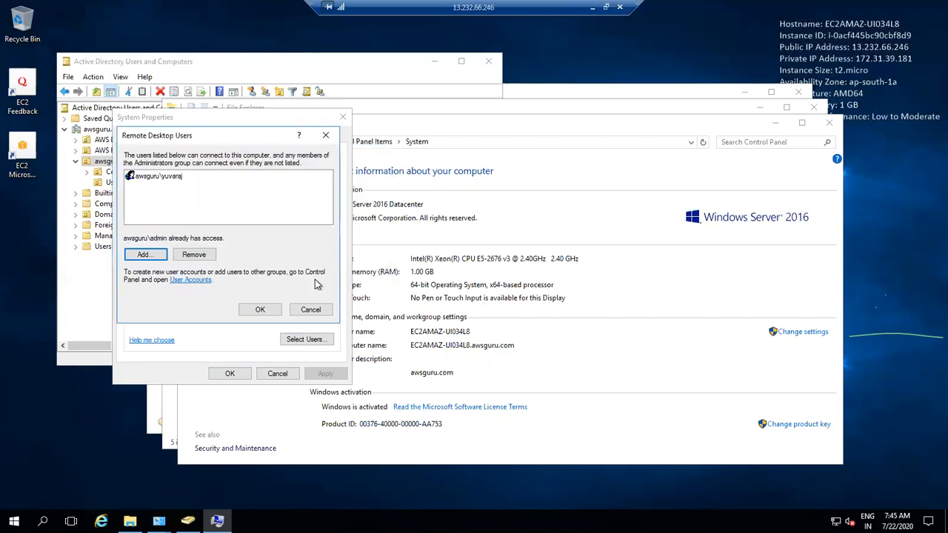
pyautogui.click(145, 255)
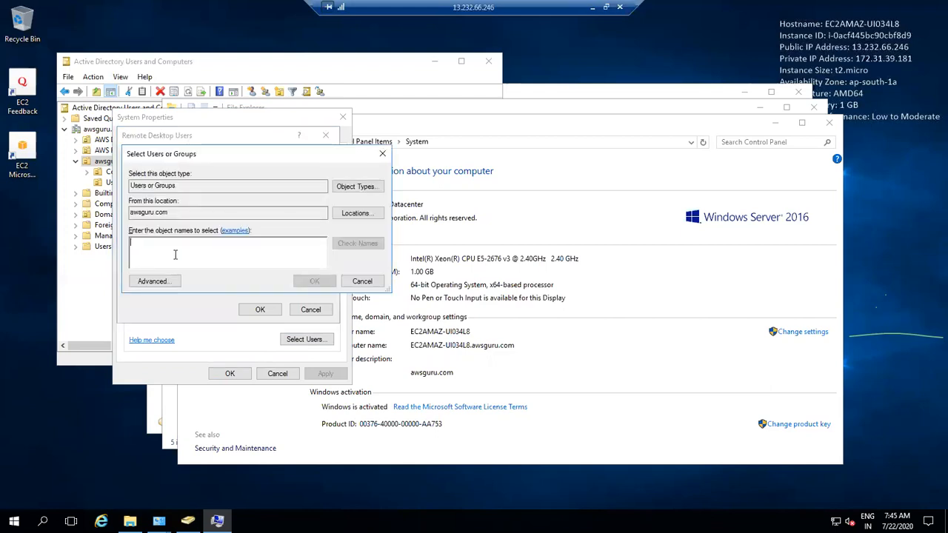
pyautogui.write('venk')
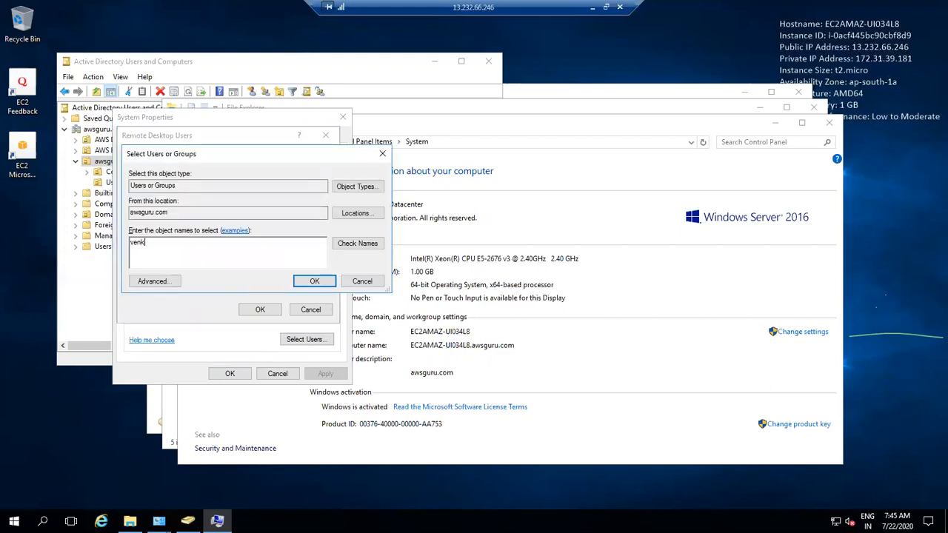
pyautogui.click(348, 243)
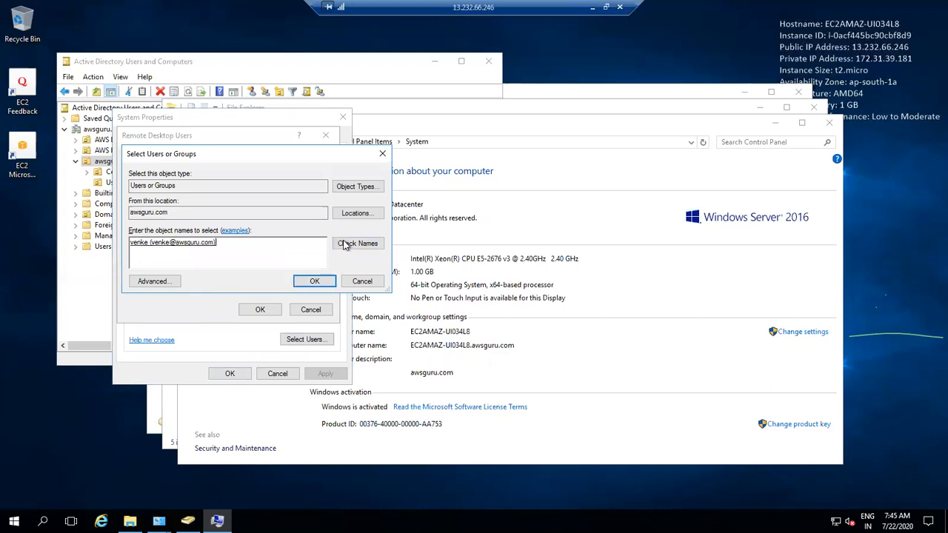
pyautogui.click(322, 280)
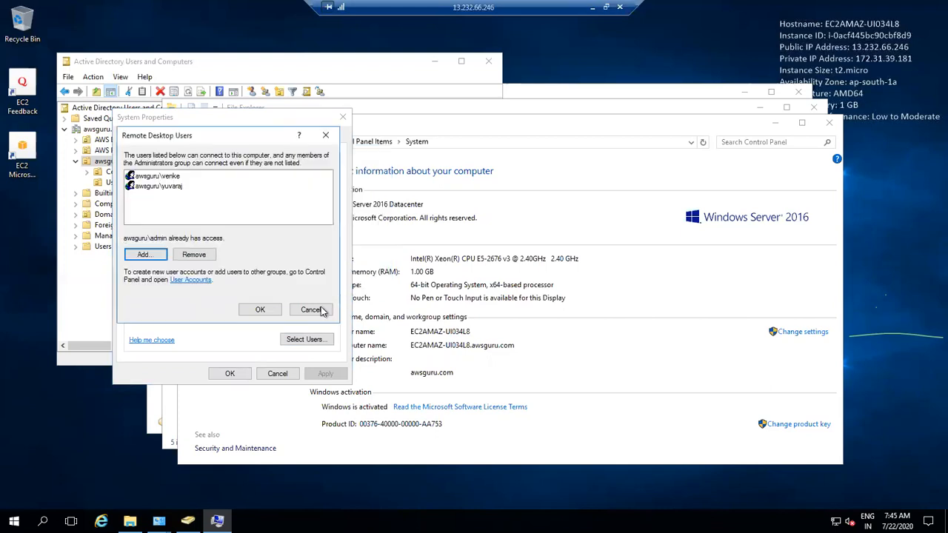
pyautogui.click(260, 311)
pyautogui.click(237, 377)
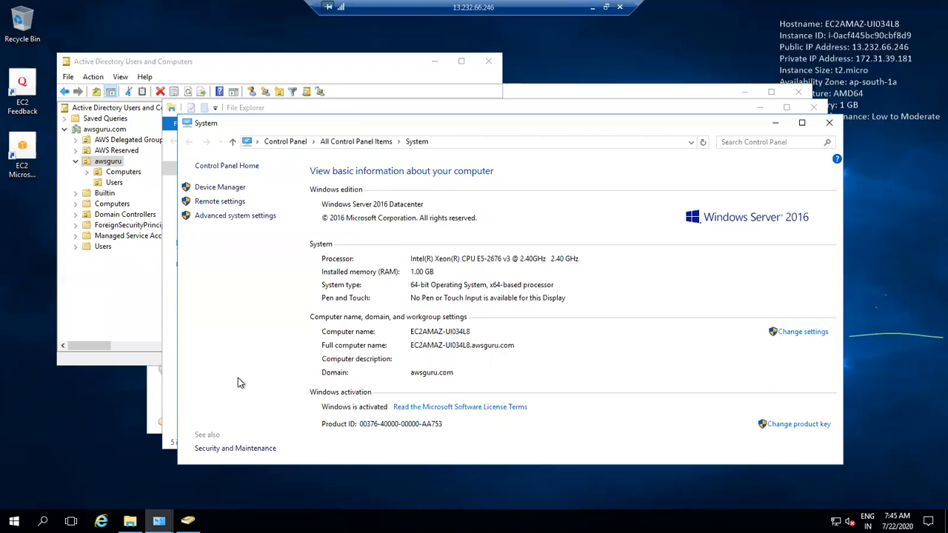
# Step: Connect a second session to 13.232.66.246 with another domain user's credentials, accept the certificate, then minimize it
pyautogui.click(593, 8)
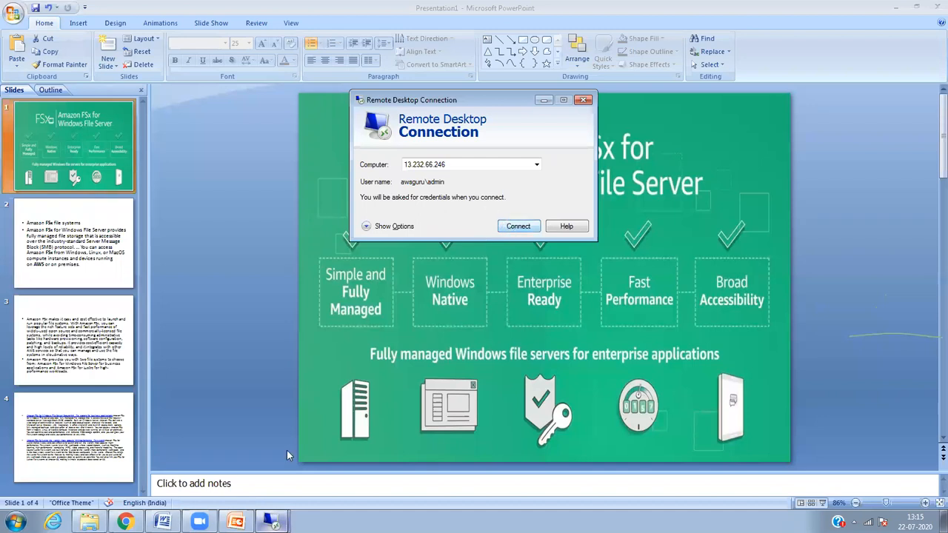
pyautogui.click(516, 226)
pyautogui.click(427, 153)
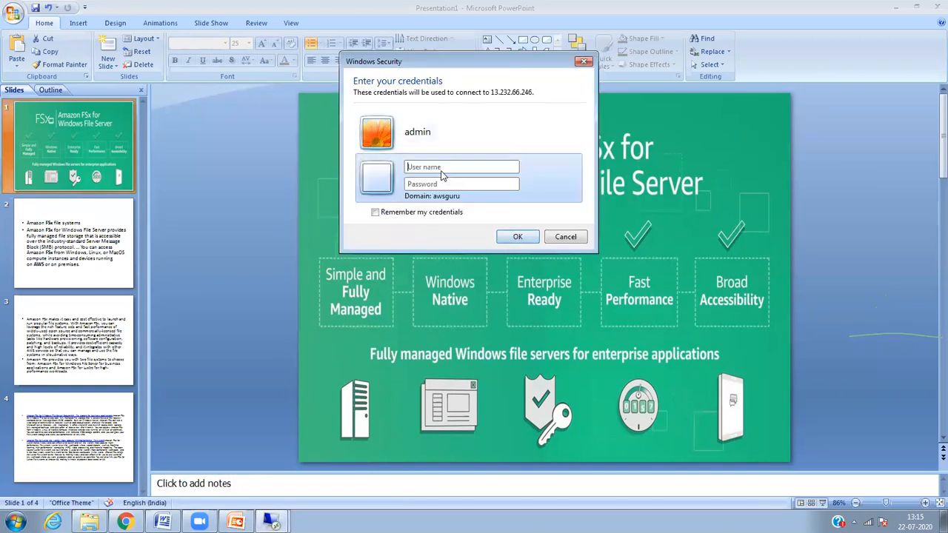
pyautogui.click(453, 167)
pyautogui.write('aw')
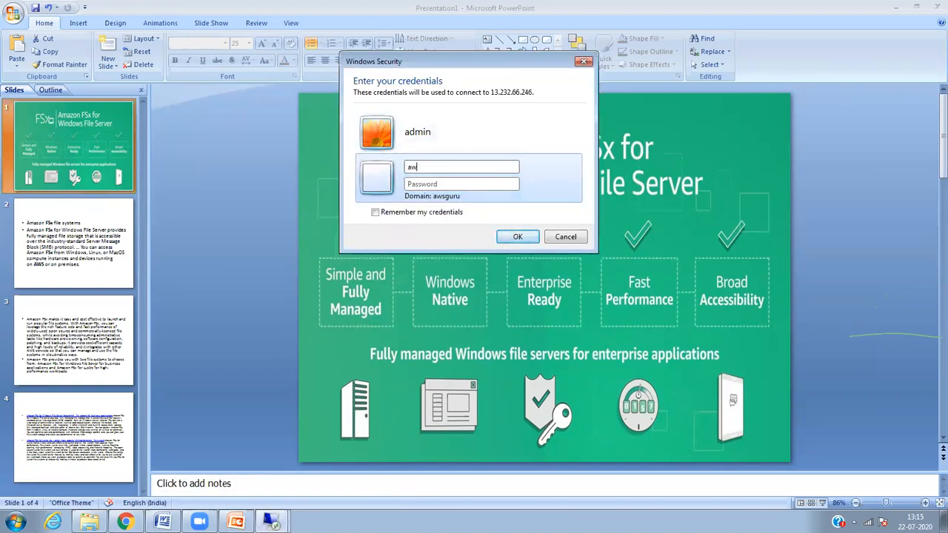
pyautogui.write('sgu')
pyautogui.press('BackSpace')
pyautogui.press('BackSpace')
pyautogui.press('BackSpace')
pyautogui.press('BackSpace')
pyautogui.press('BackSpace')
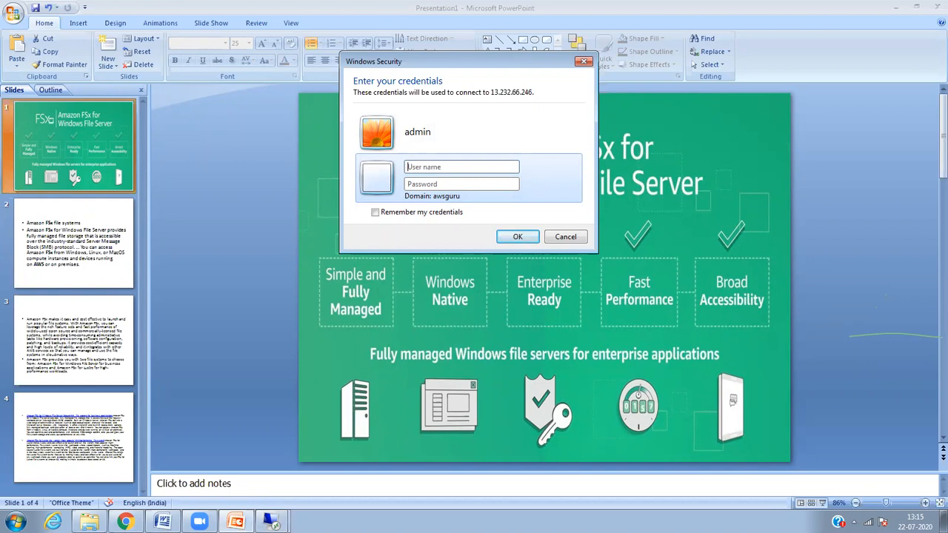
pyautogui.write('yuva••••••••')
pyautogui.press('Return')
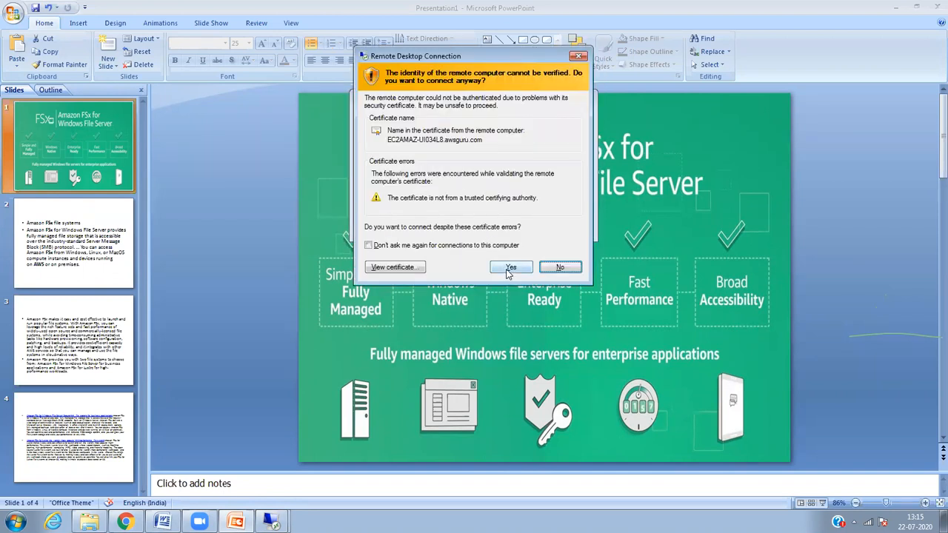
pyautogui.click(506, 269)
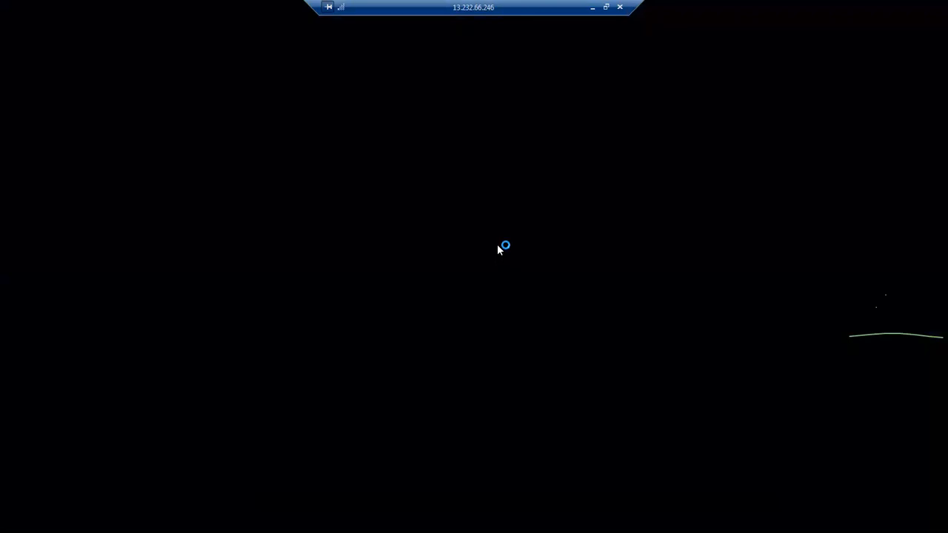
pyautogui.moveTo(464, 9); pyautogui.dragTo(357, 8)
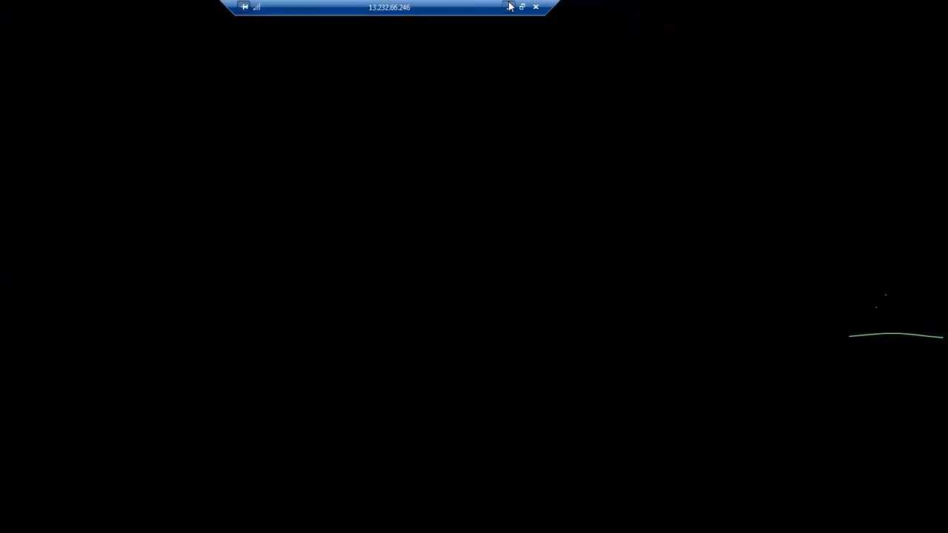
pyautogui.click(509, 7)
# Step: In the first remote session, close the System, File Explorer and Control Panel windows
pyautogui.moveTo(272, 522)
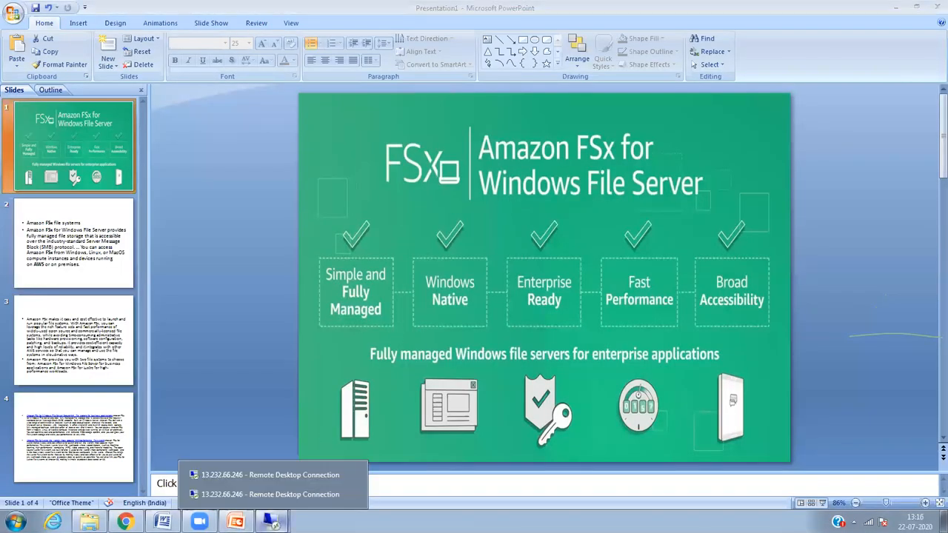
pyautogui.click(258, 476)
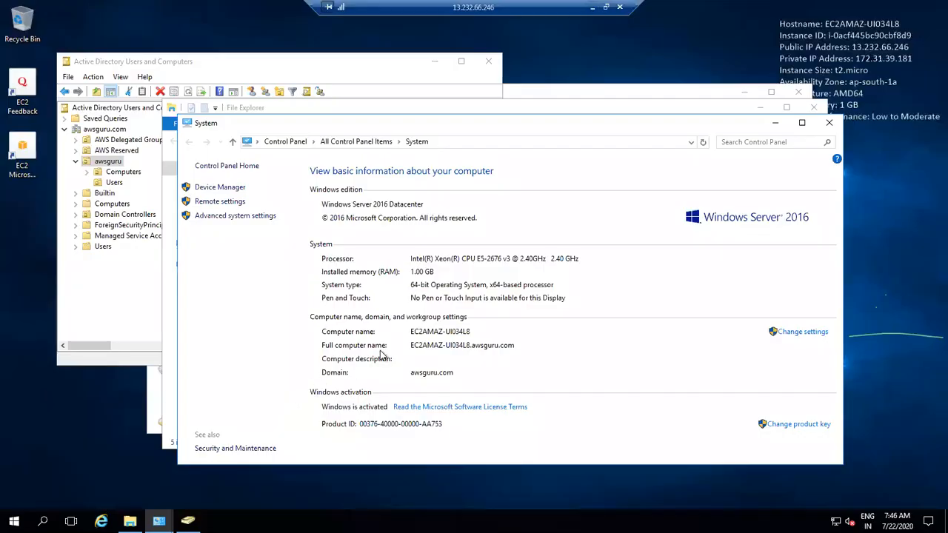
pyautogui.click(832, 126)
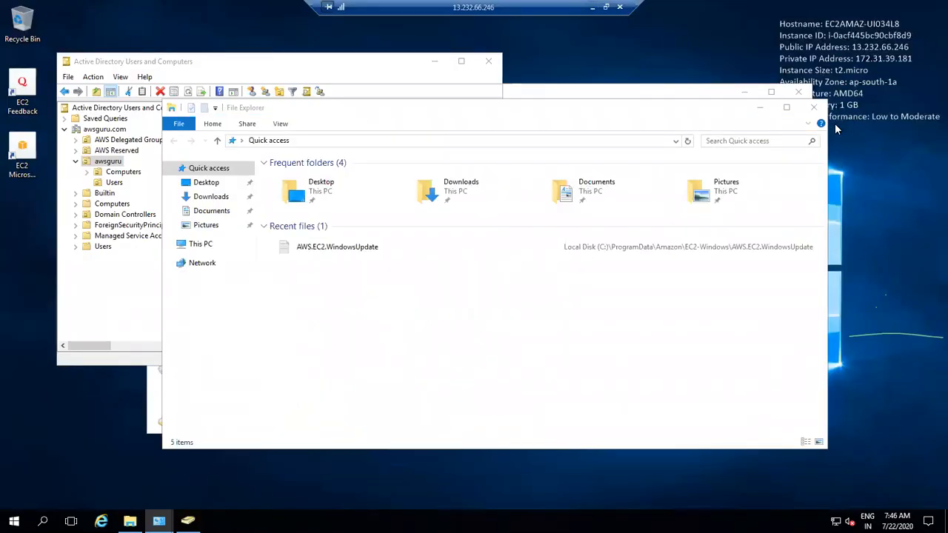
pyautogui.click(814, 108)
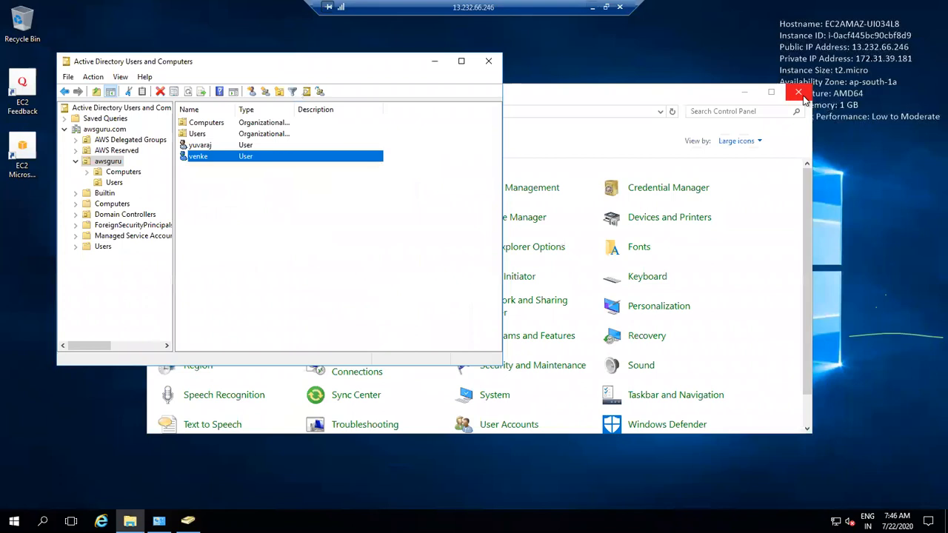
pyautogui.click(799, 93)
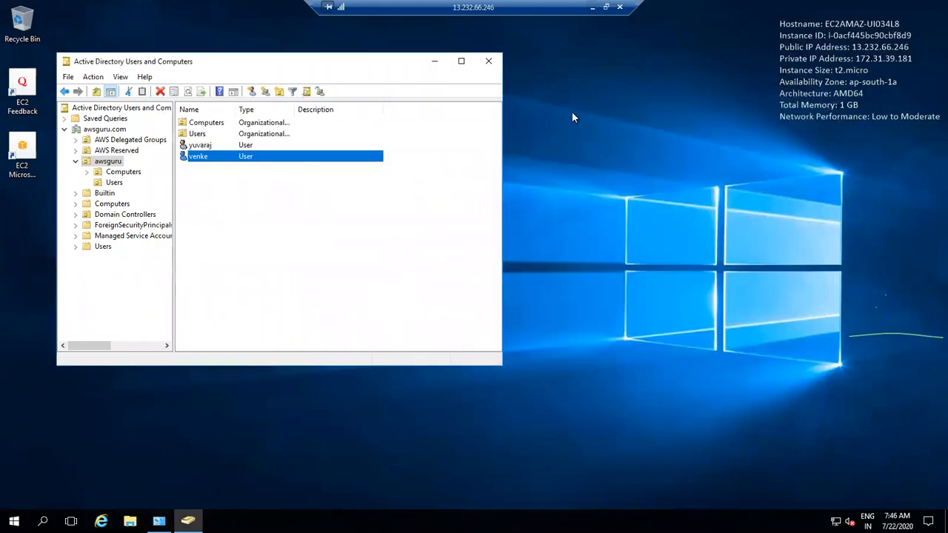
# Step: Switch to the second remote session and refresh its empty desktop
pyautogui.click(593, 7)
pyautogui.moveTo(287, 511)
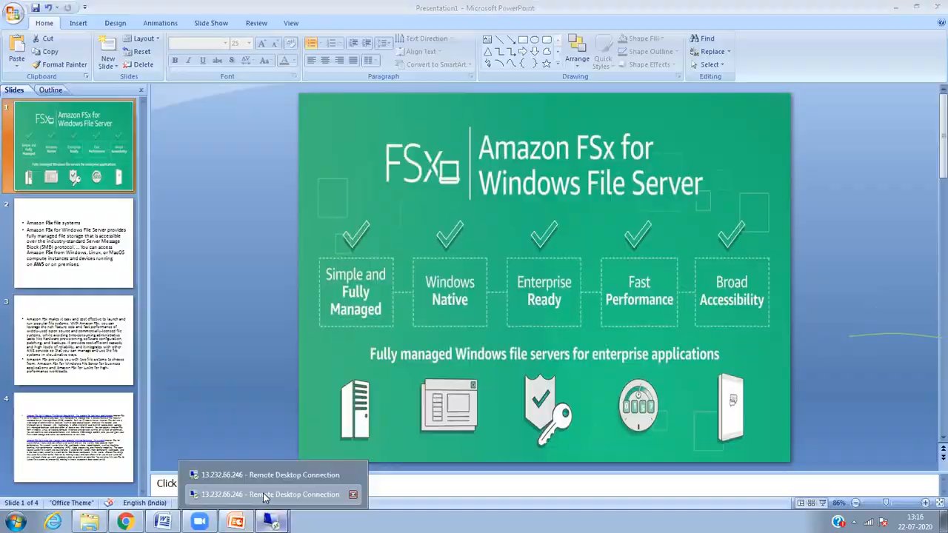
pyautogui.click(245, 495)
pyautogui.rightClick(422, 231)
pyautogui.click(452, 260)
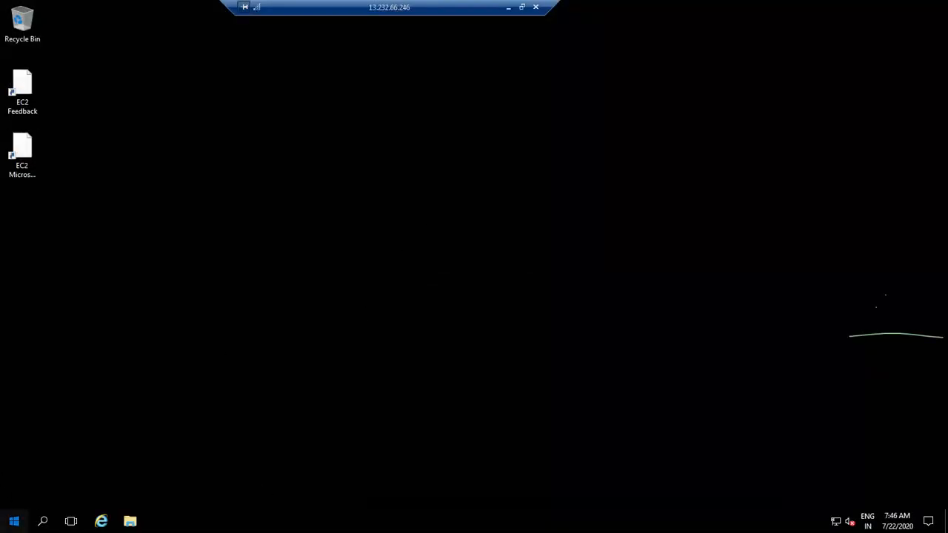
# Step: Open Control Panel from Start, view it by Large icons, and go to Administrative Tools
pyautogui.click(15, 520)
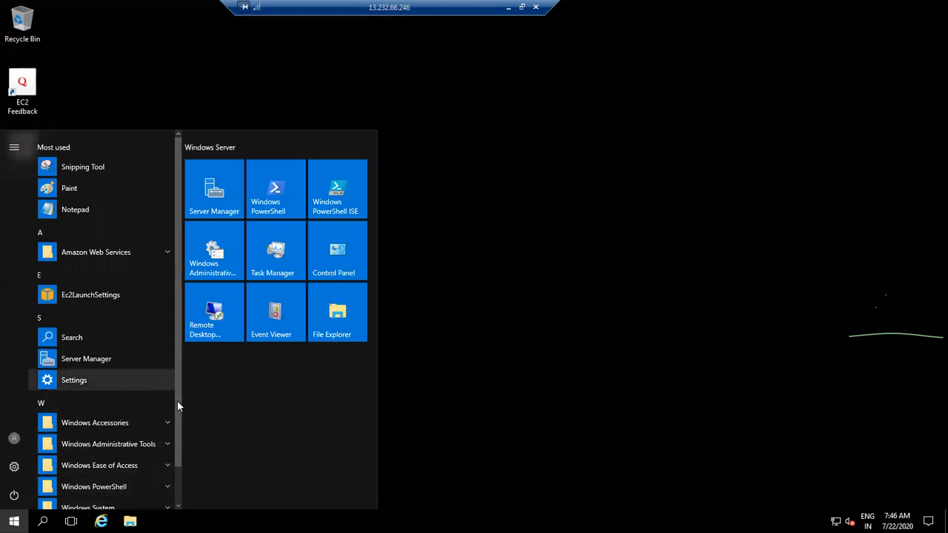
pyautogui.click(351, 251)
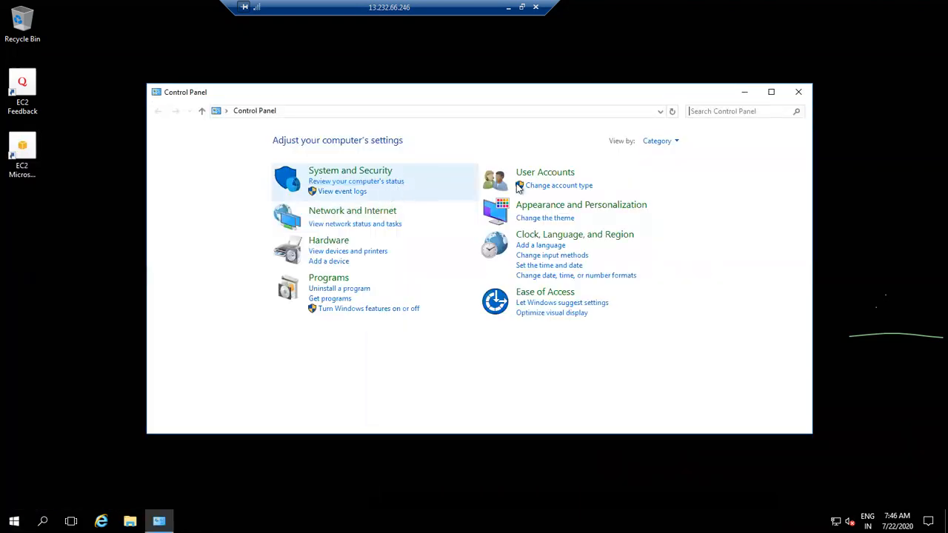
pyautogui.click(658, 141)
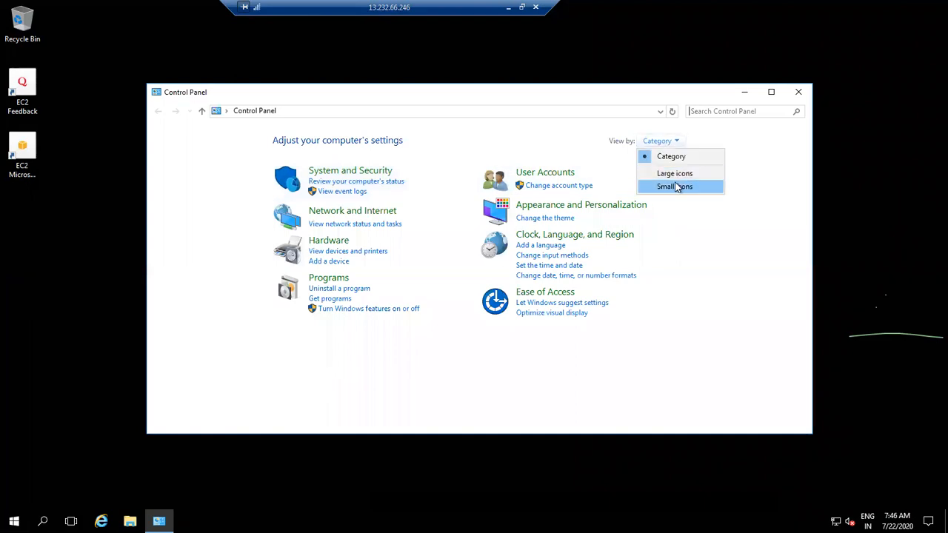
pyautogui.click(679, 174)
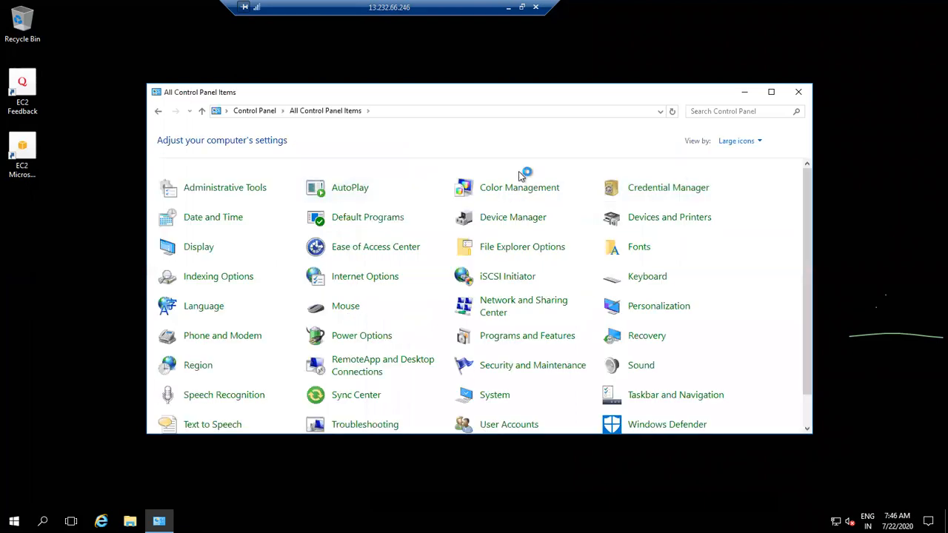
pyautogui.click(668, 187)
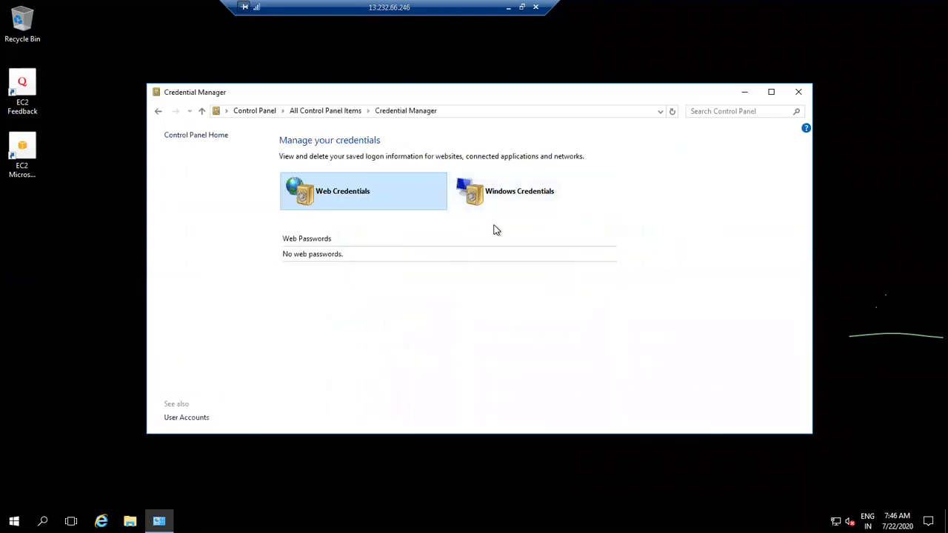
pyautogui.click(159, 111)
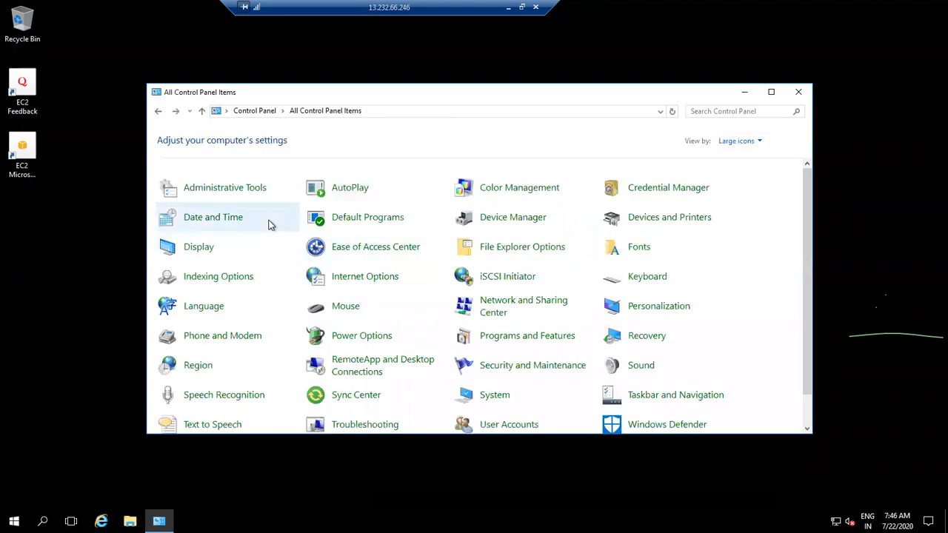
pyautogui.click(258, 195)
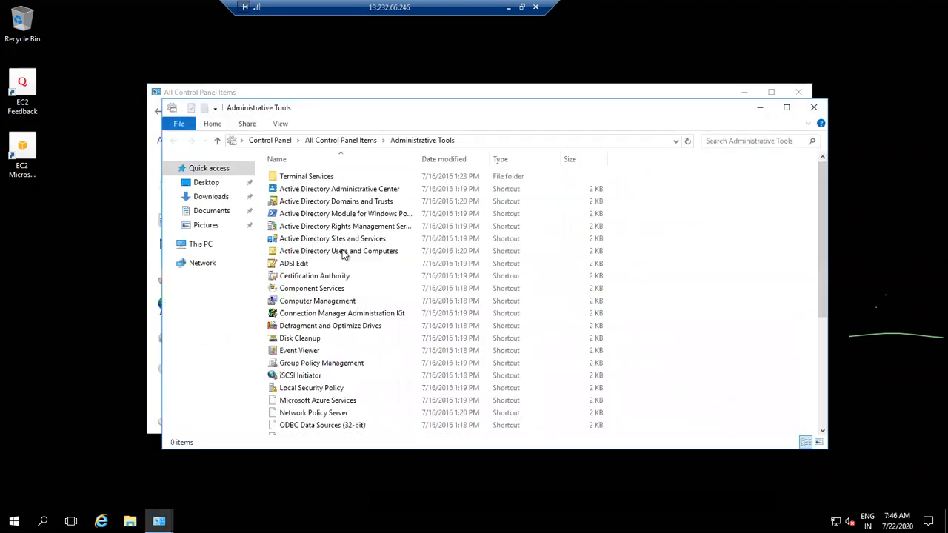
# Step: Launch Active Directory Users and Computers, expand awsguru.com, and select the awsguru OU
pyautogui.click(364, 251)
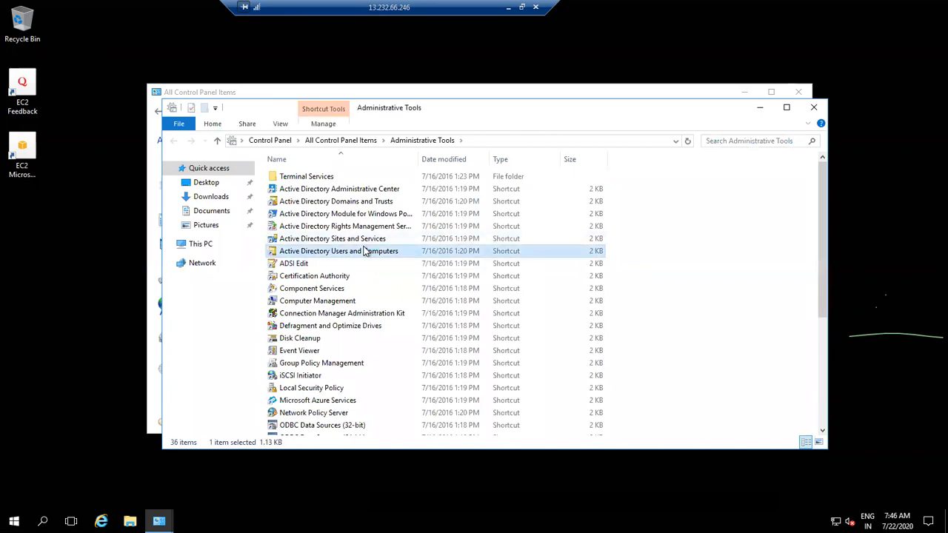
pyautogui.doubleClick(364, 252)
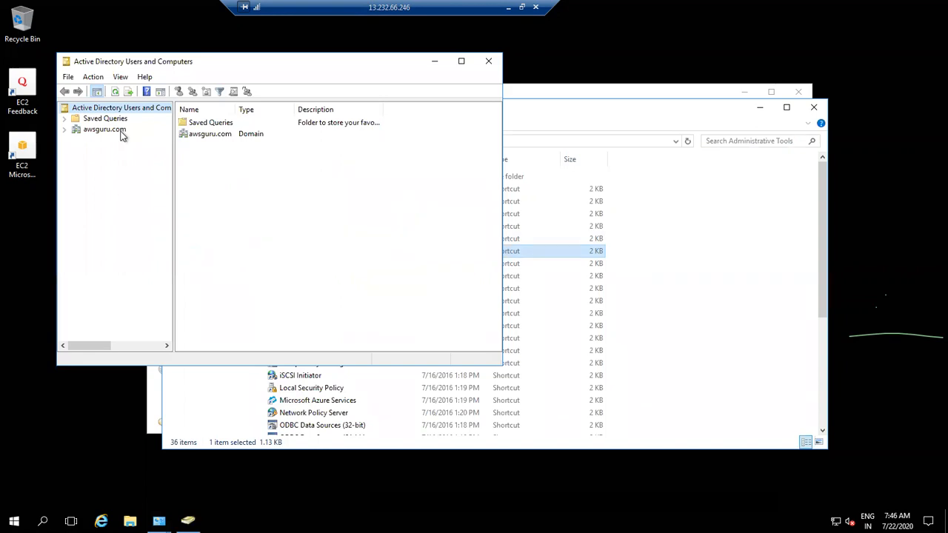
pyautogui.click(104, 130)
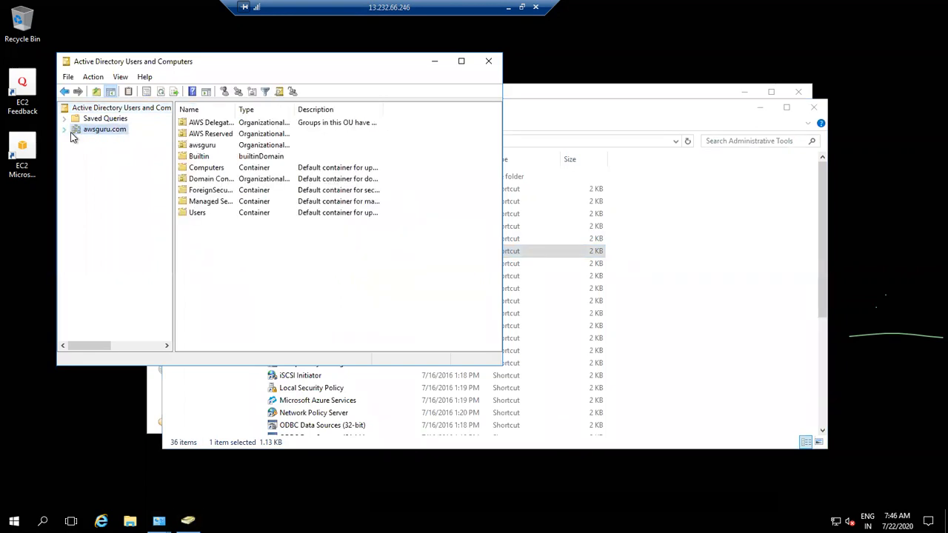
pyautogui.click(66, 131)
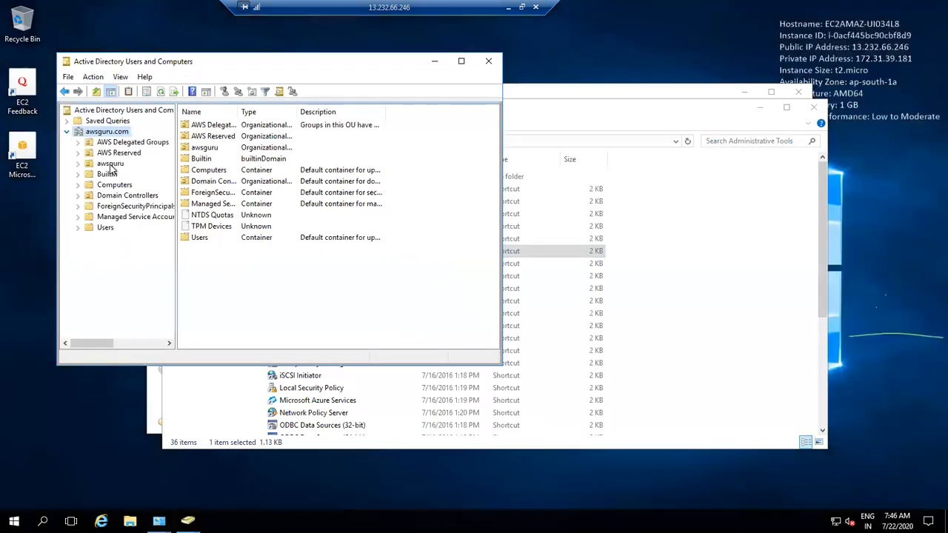
pyautogui.click(110, 163)
pyautogui.rightClick(111, 164)
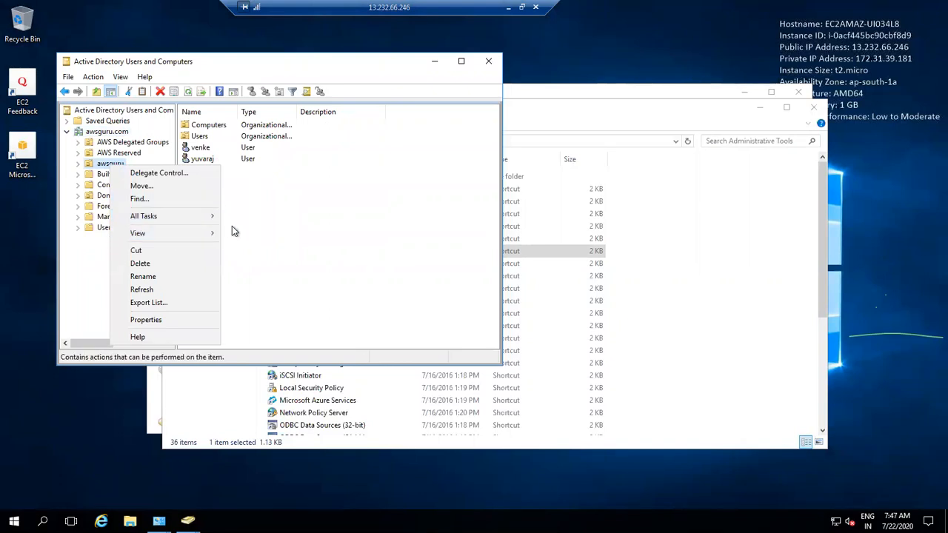
# Step: Try deleting a user from the awsguru OU and dismiss the insufficient privileges error
pyautogui.click(241, 198)
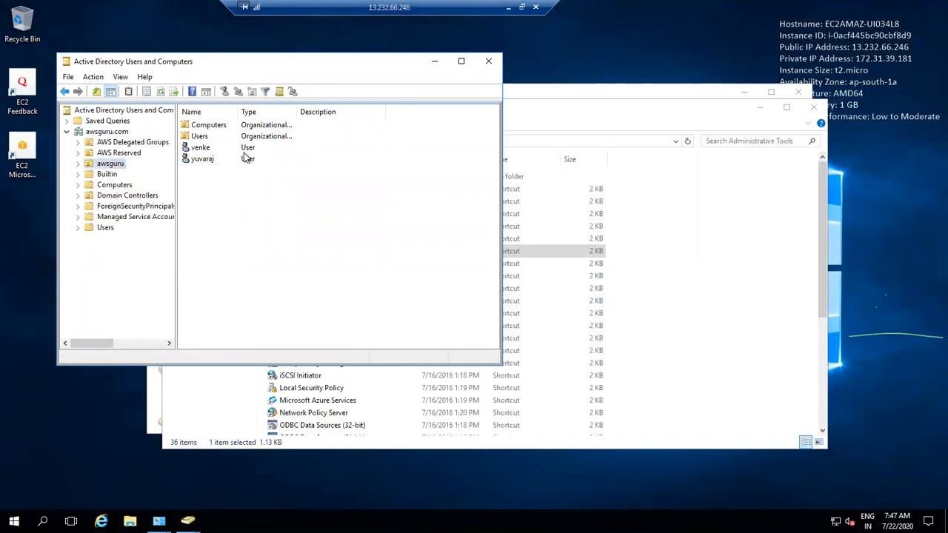
pyautogui.click(245, 151)
pyautogui.press('Delete')
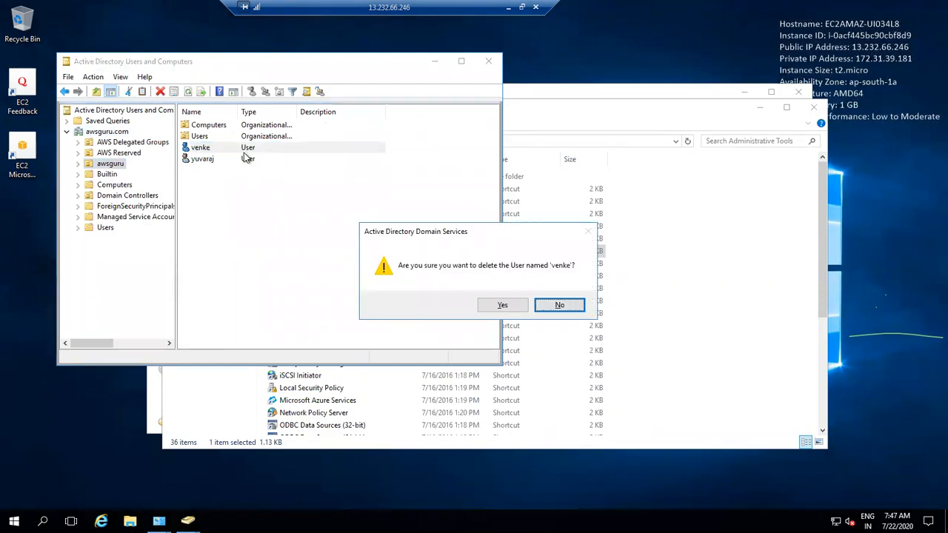
pyautogui.click(511, 305)
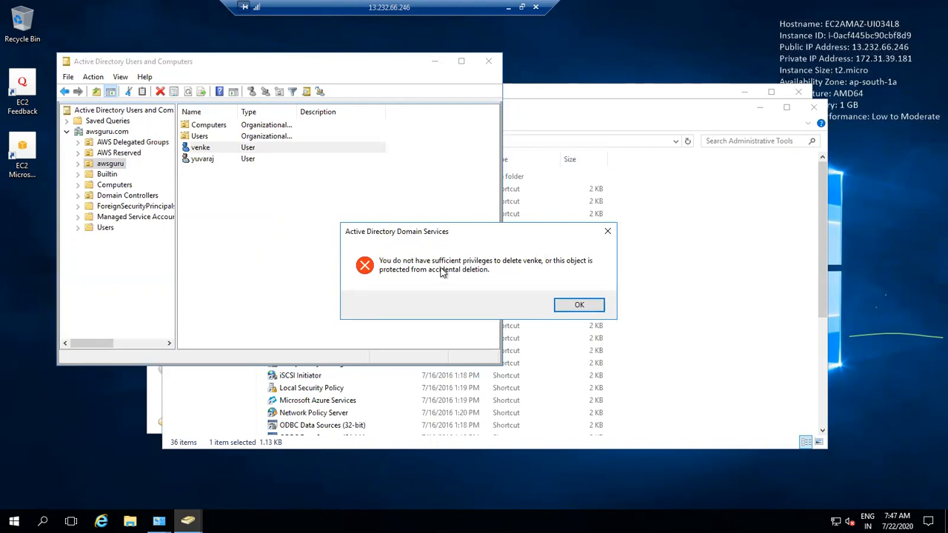
pyautogui.click(579, 304)
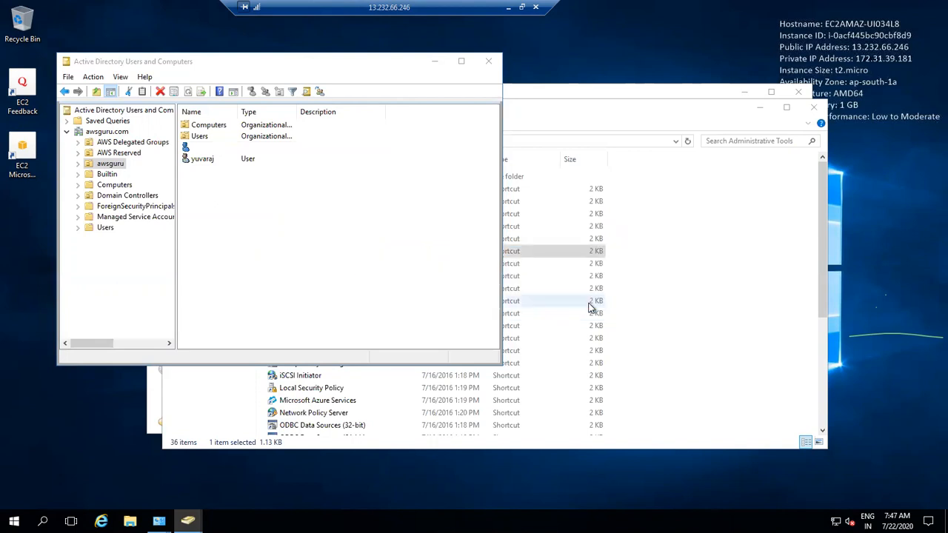
# Step: Browse the Terminal Services folder, then This PC > Local Disk (C:) > Program Files
pyautogui.click(590, 303)
pyautogui.doubleClick(360, 176)
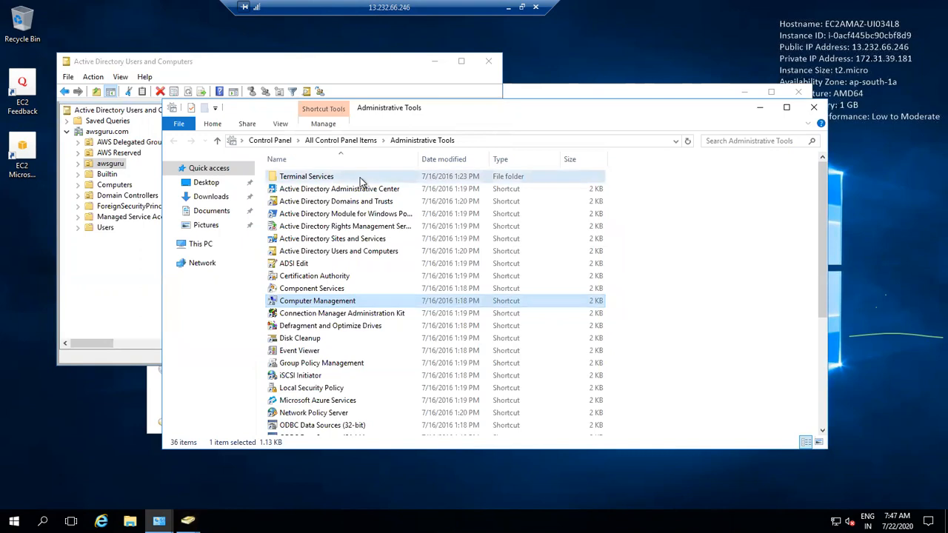
pyautogui.click(208, 245)
pyautogui.doubleClick(351, 276)
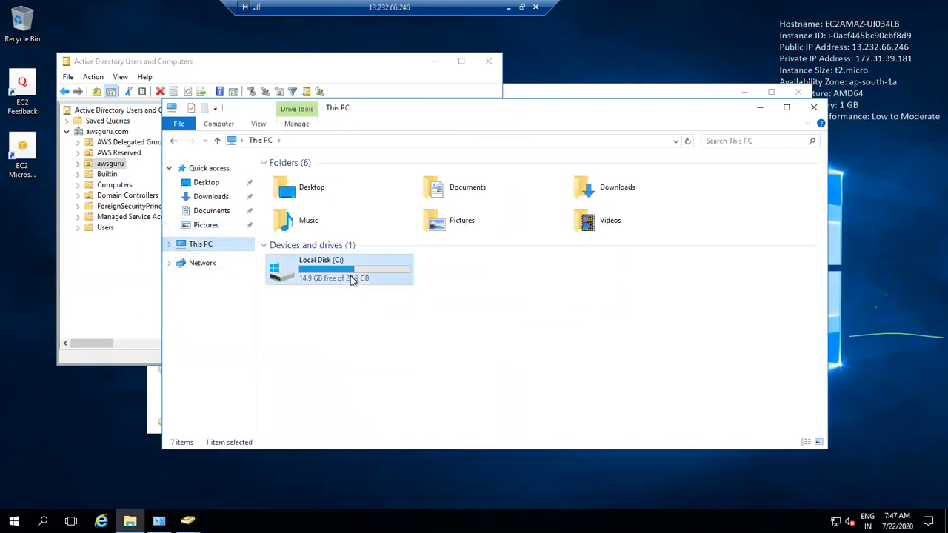
pyautogui.doubleClick(333, 190)
pyautogui.click(335, 191)
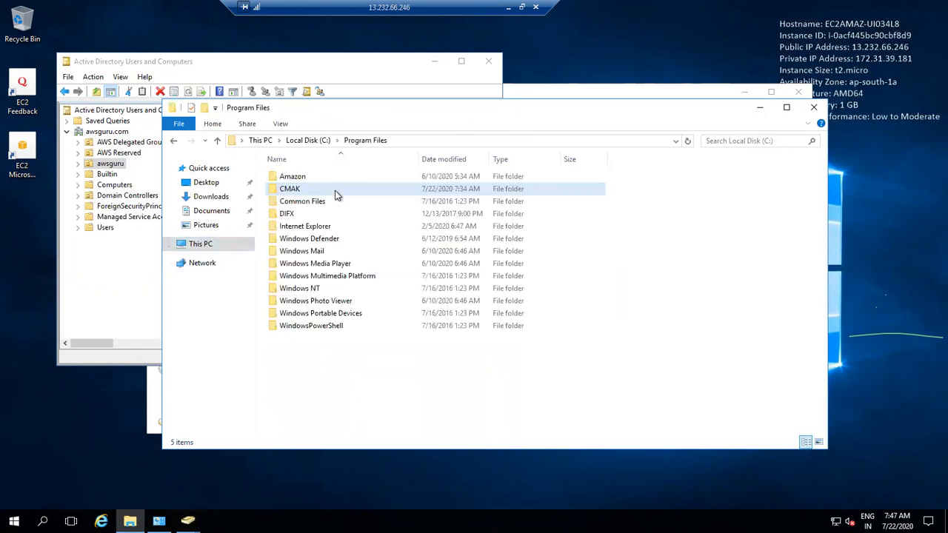
# Step: Check the user's properties, retry the deletion, and dismiss the insufficient privileges error again
pyautogui.click(135, 185)
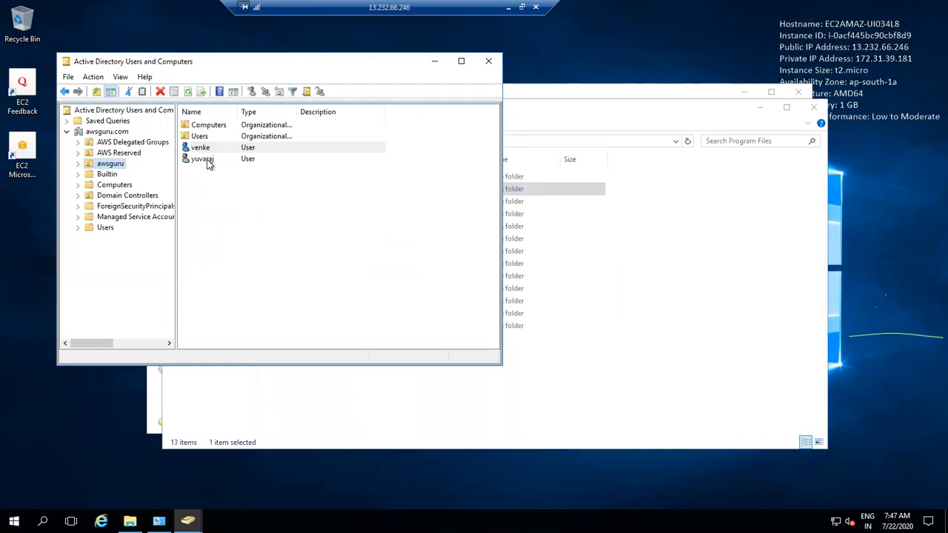
pyautogui.click(207, 158)
pyautogui.doubleClick(211, 148)
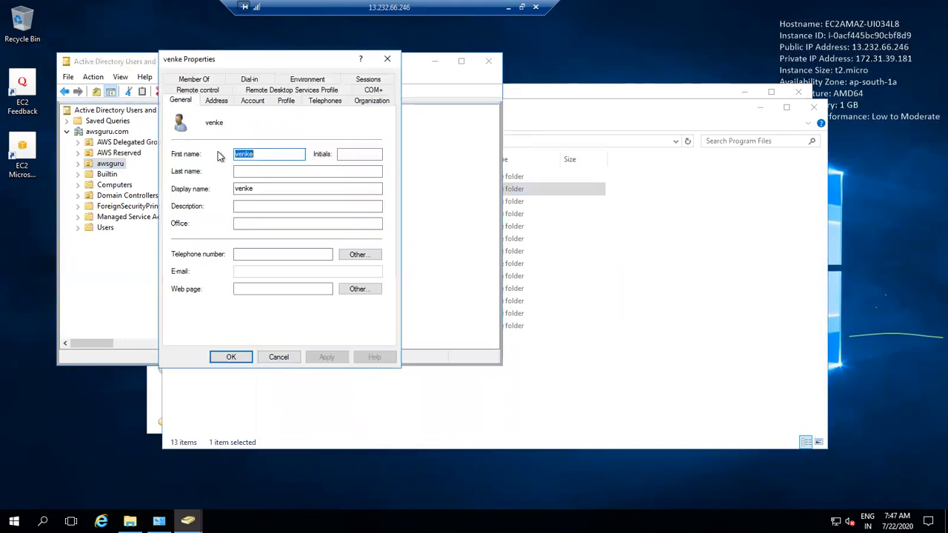
pyautogui.click(284, 358)
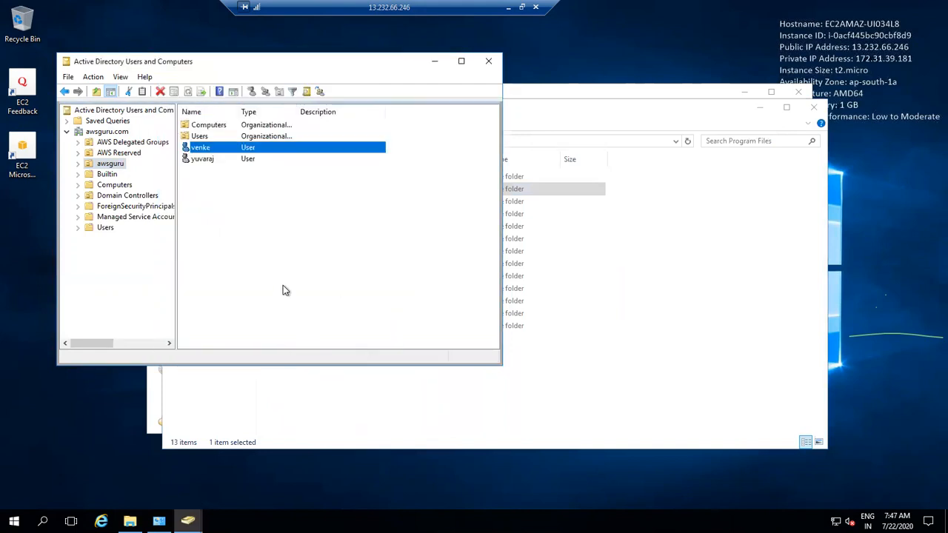
pyautogui.press('Delete')
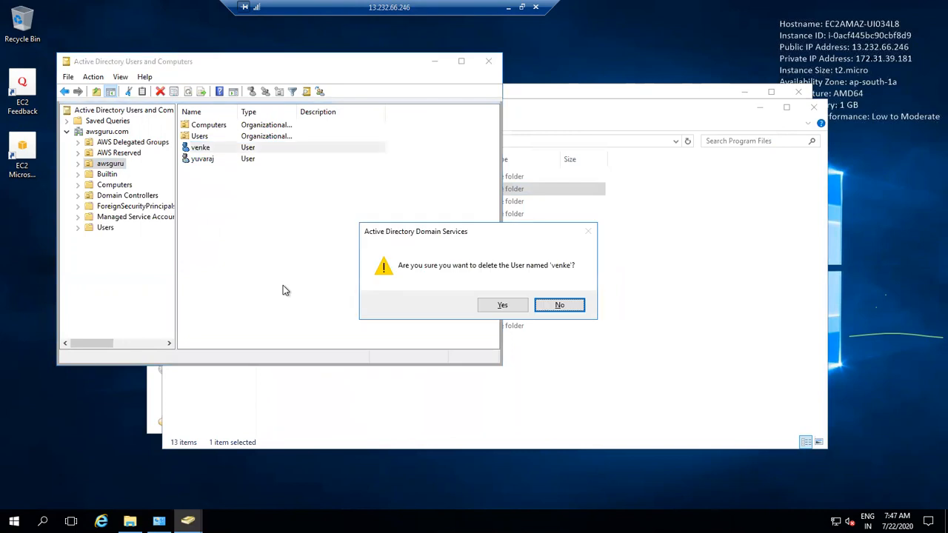
pyautogui.press('y')
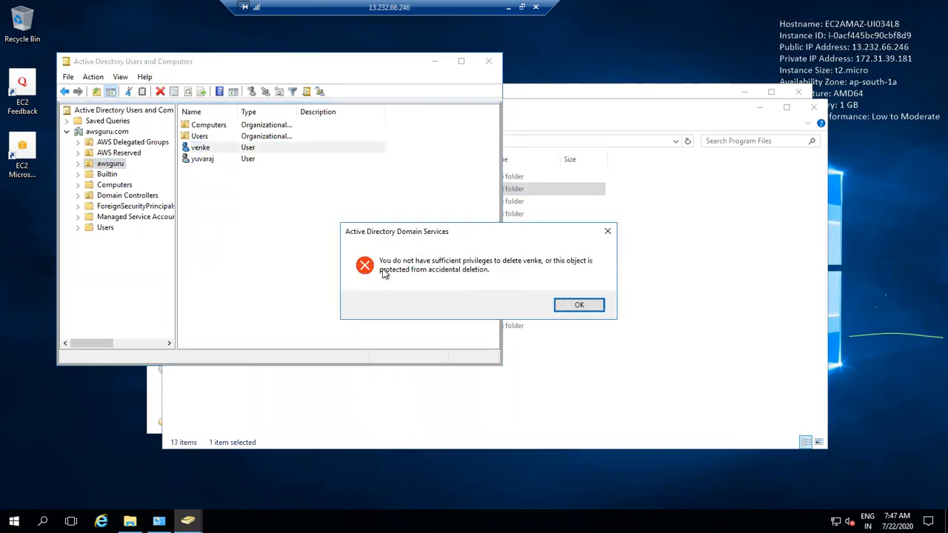
pyautogui.click(574, 304)
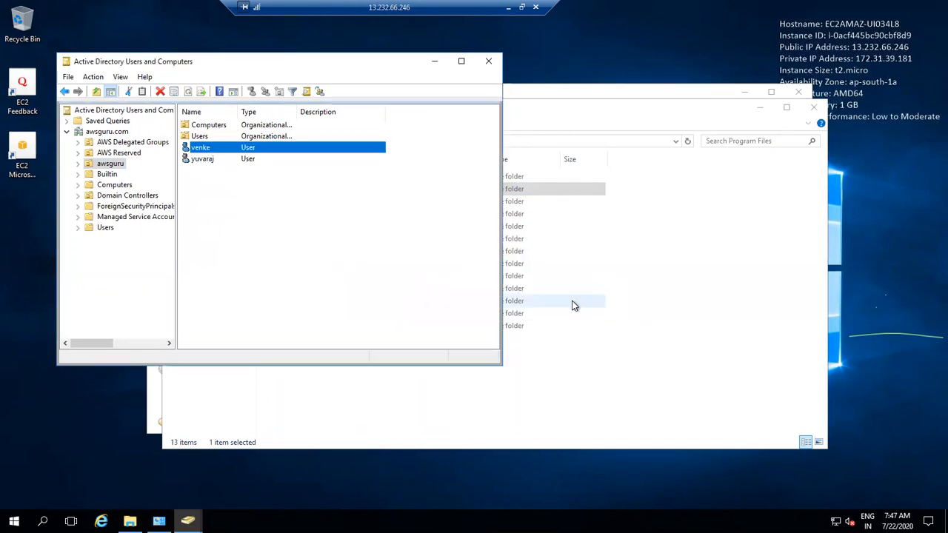
# Step: Close Active Directory Users and Computers, the Program Files folder and Control Panel
pyautogui.click(498, 60)
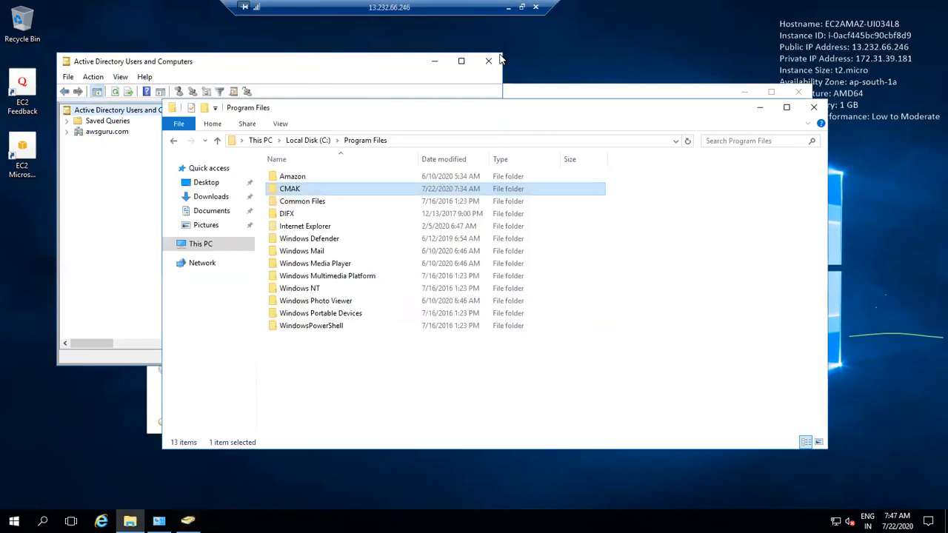
pyautogui.click(812, 108)
pyautogui.click(798, 95)
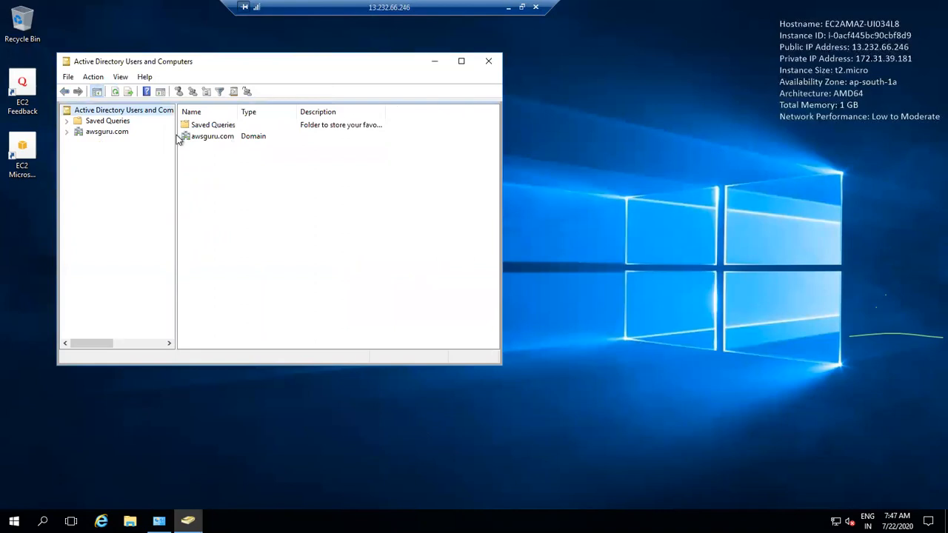
# Step: Close the Active Directory console, then minimize and restore the remote session
pyautogui.click(488, 61)
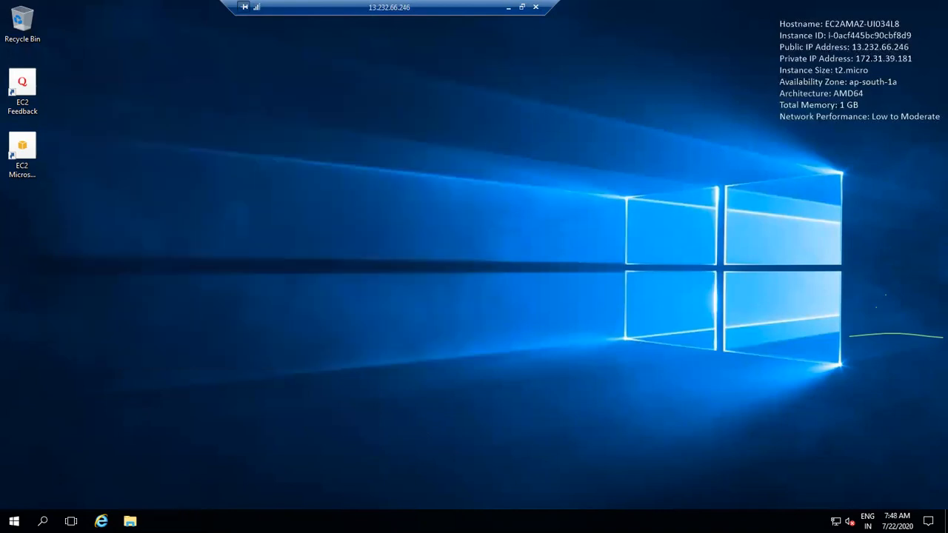
pyautogui.click(13, 520)
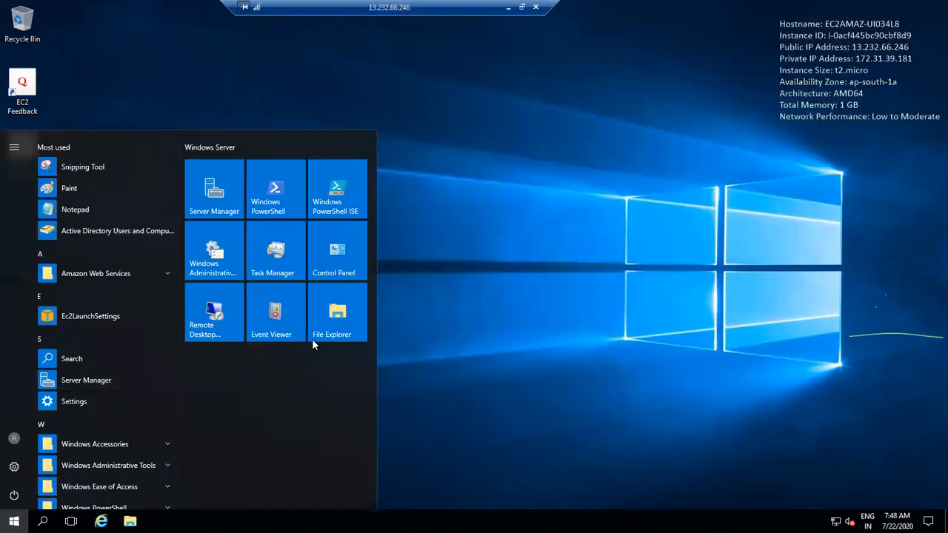
pyautogui.click(459, 357)
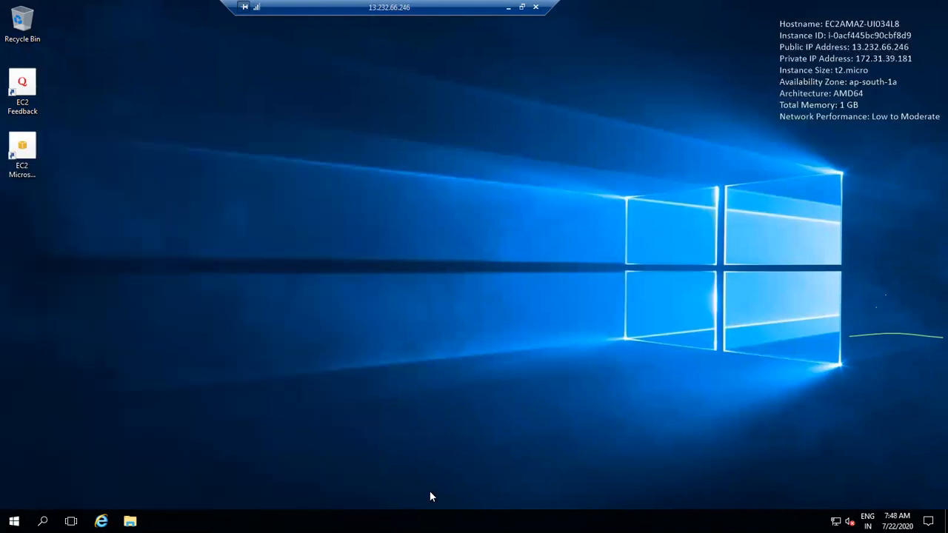
pyautogui.click(508, 7)
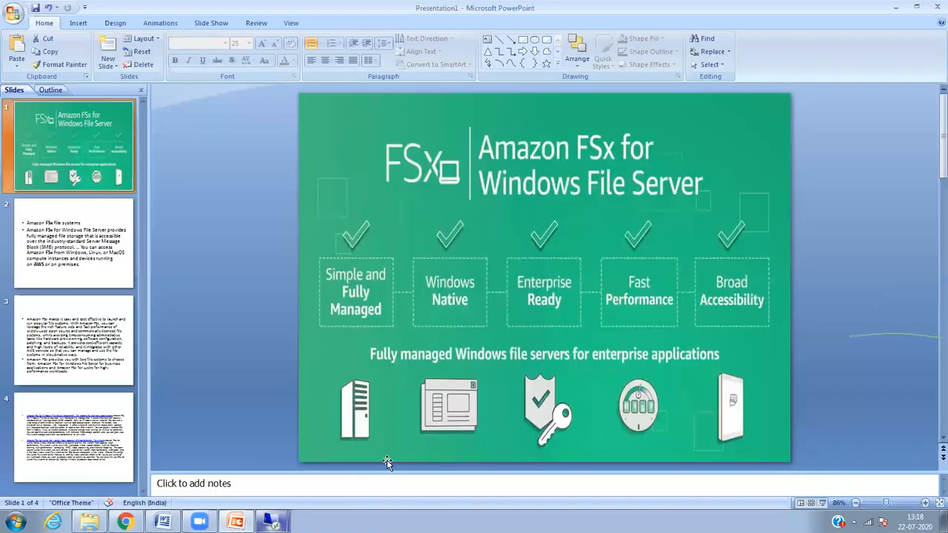
pyautogui.click(270, 522)
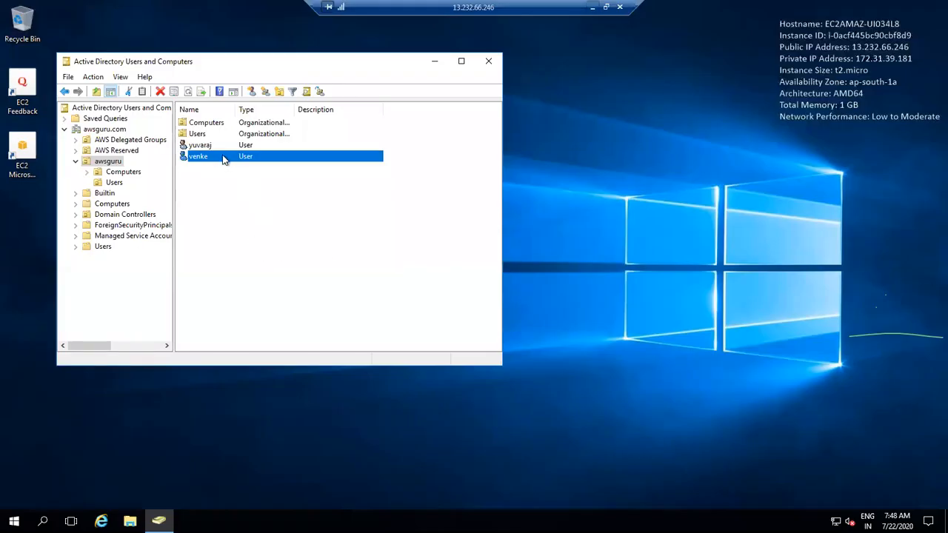
# Step: Delete the second user from the awsguru unit and confirm with Yes
pyautogui.rightClick(221, 158)
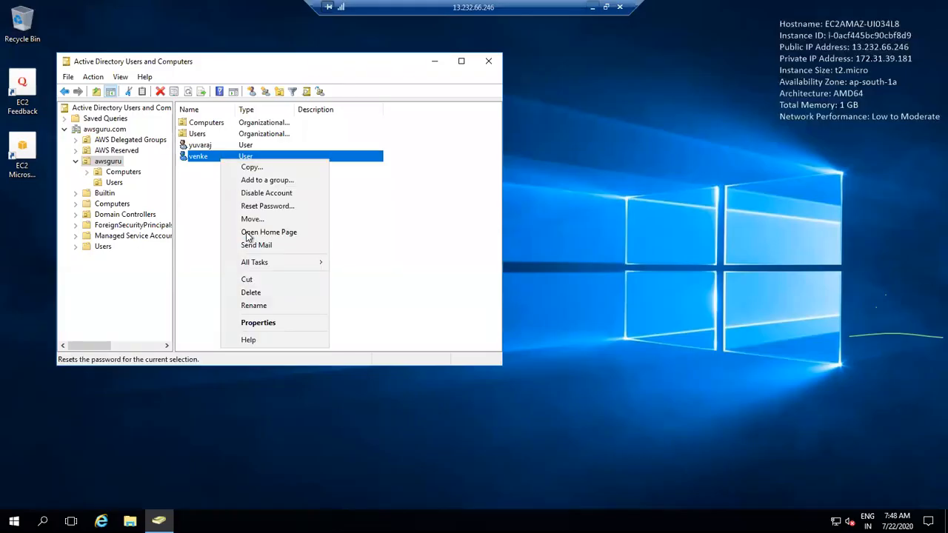
pyautogui.click(250, 293)
pyautogui.click(501, 305)
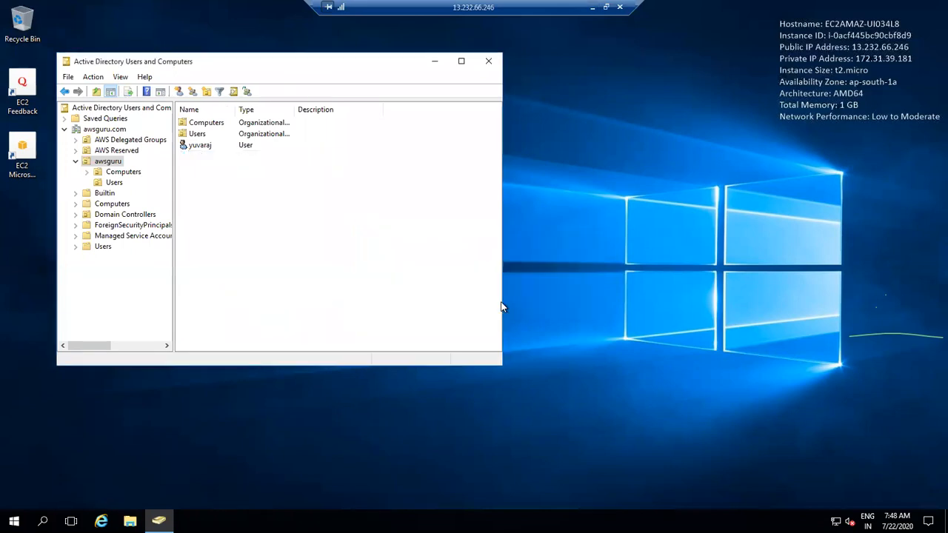
# Step: Close the Active Directory console, refresh the desktop, and briefly browse This PC
pyautogui.click(488, 62)
pyautogui.rightClick(485, 65)
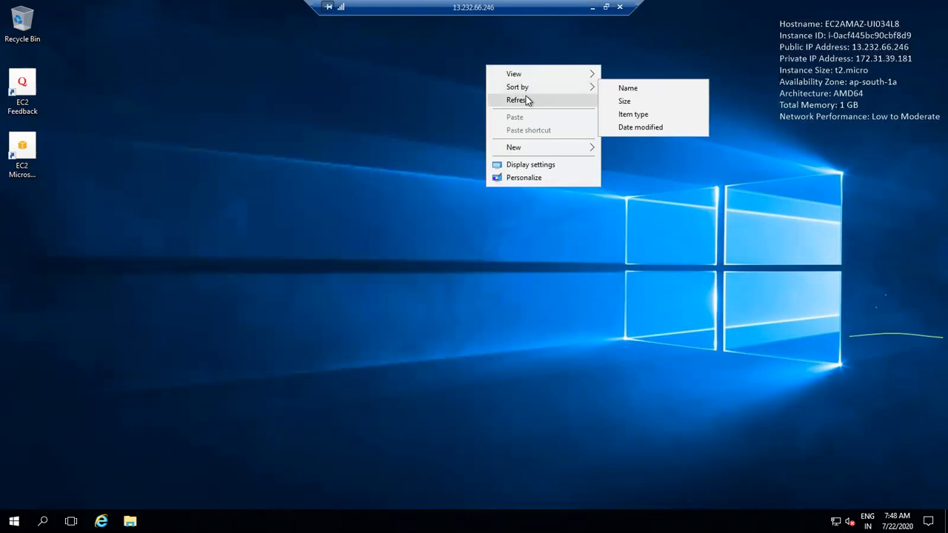
pyautogui.click(526, 99)
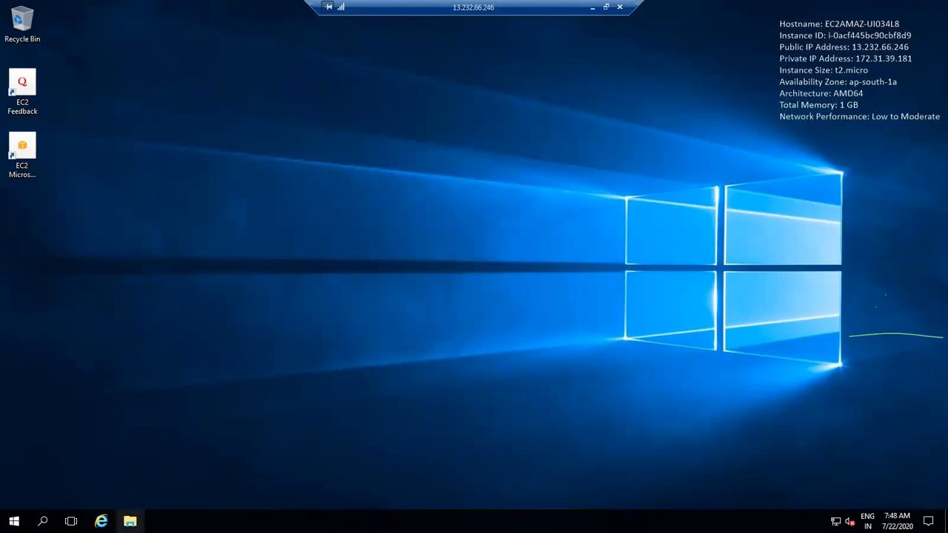
pyautogui.click(130, 521)
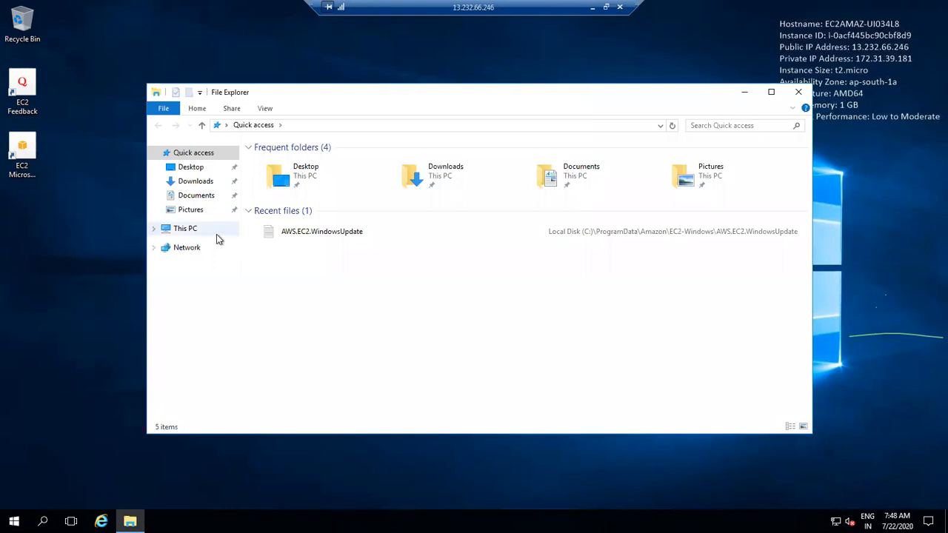
pyautogui.click(189, 231)
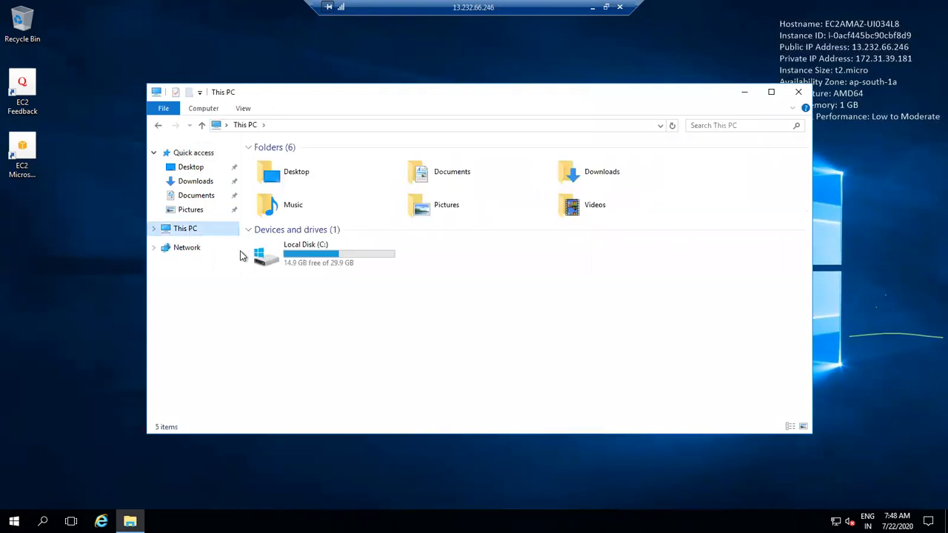
pyautogui.click(798, 91)
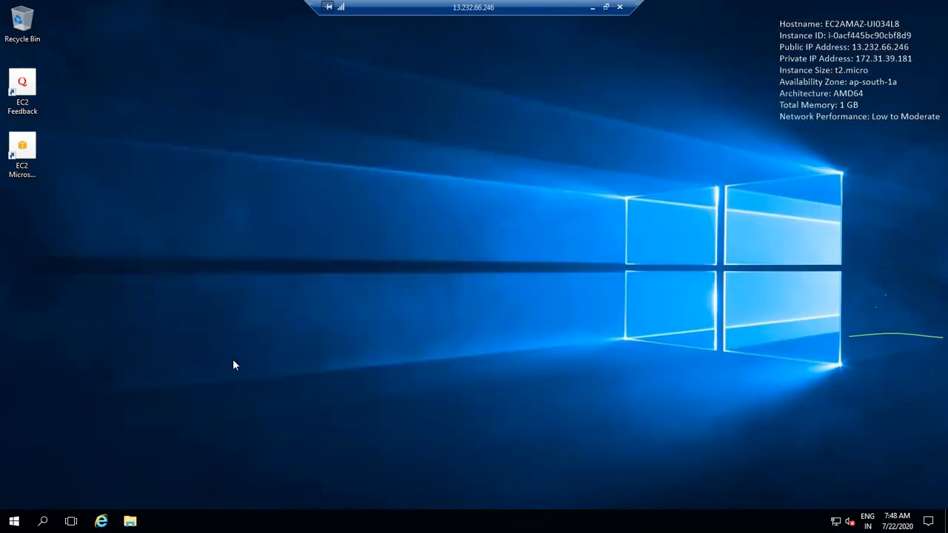
# Step: Go to Control Panel via the File Explorer address bar ('con') and show Large icons
pyautogui.click(129, 521)
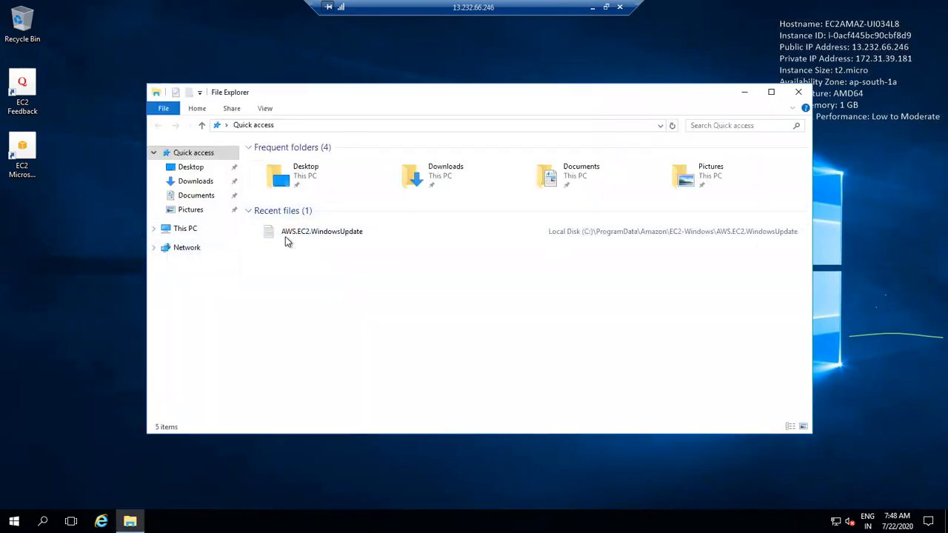
pyautogui.click(406, 127)
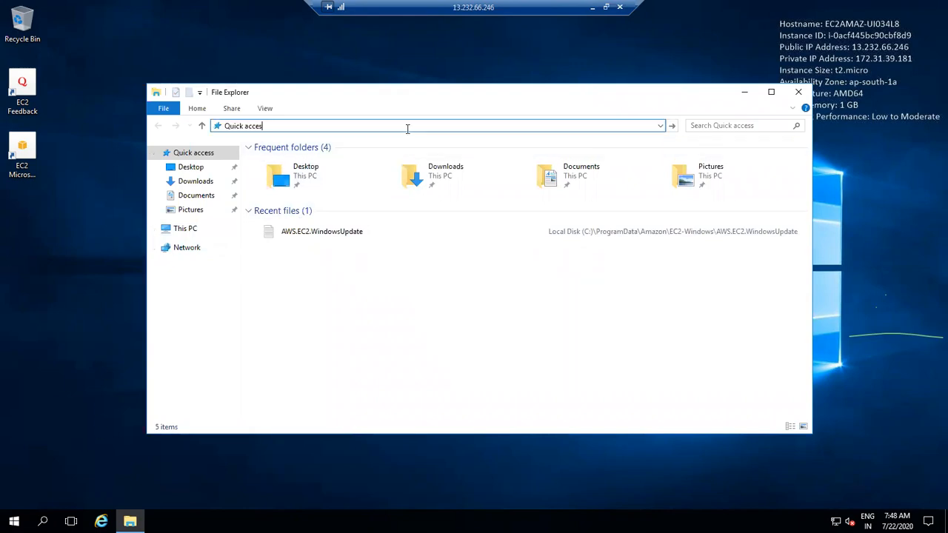
pyautogui.write('cont')
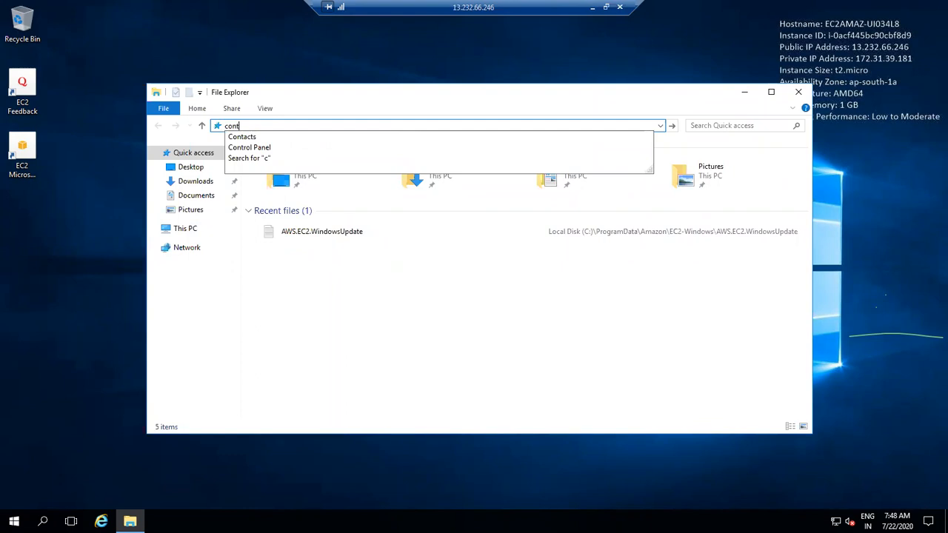
pyautogui.click(321, 148)
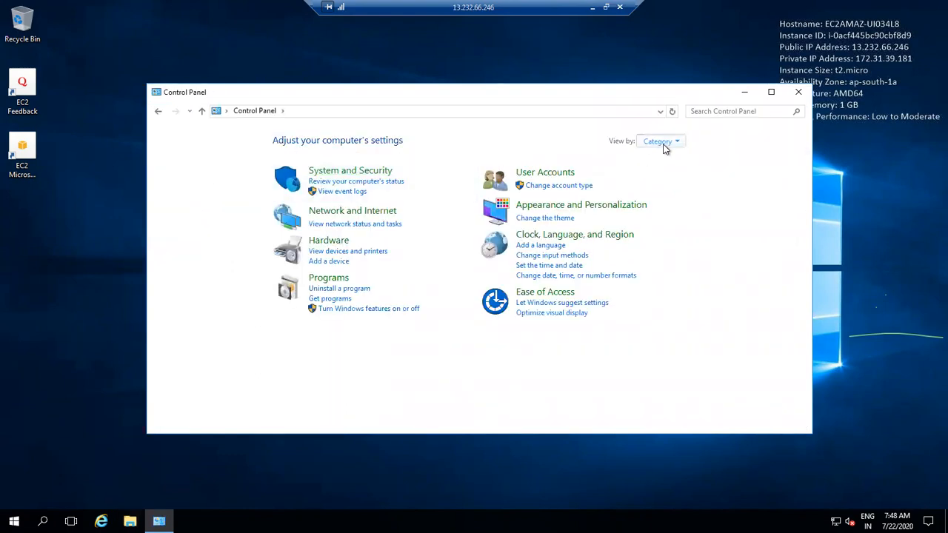
pyautogui.click(661, 143)
pyautogui.click(673, 173)
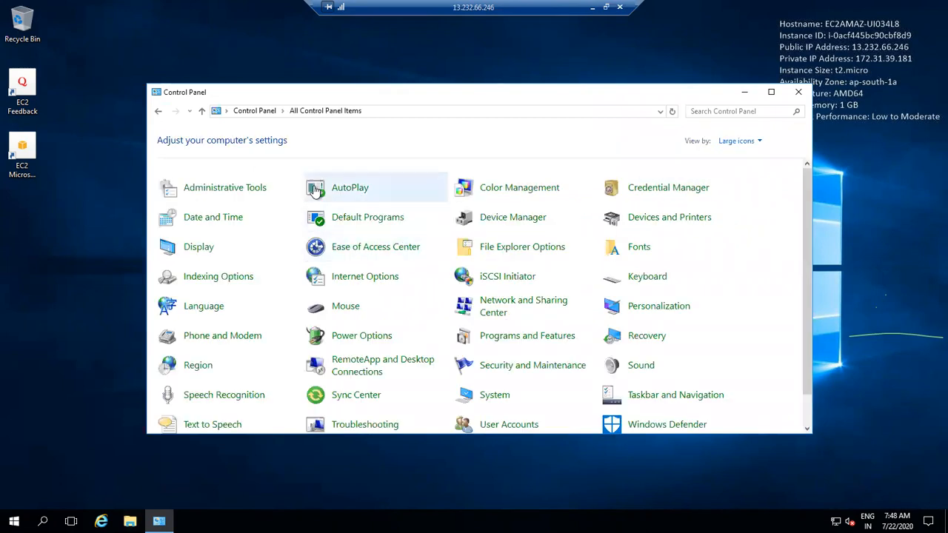
# Step: Pin Active Directory Users and Computers from Administrative Tools to the taskbar, then close both windows
pyautogui.click(256, 190)
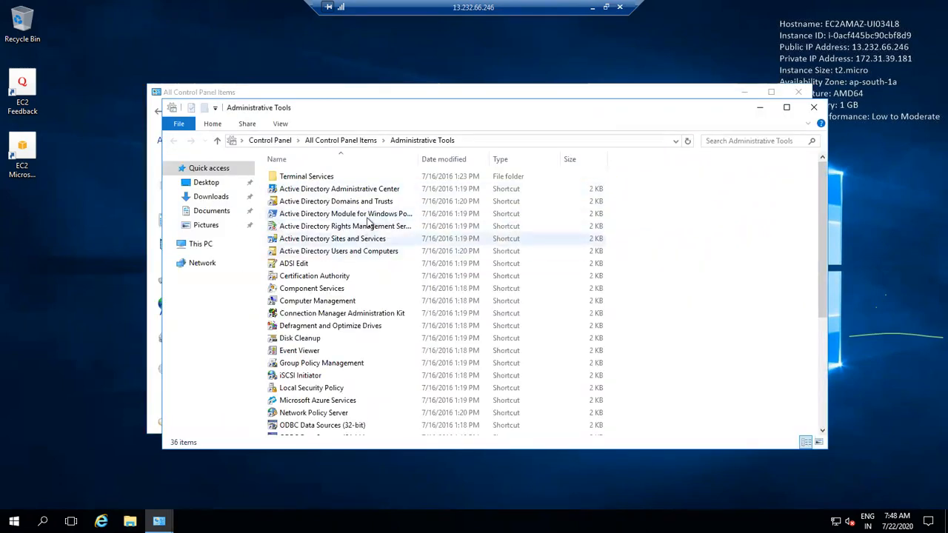
pyautogui.doubleClick(363, 252)
pyautogui.rightClick(364, 251)
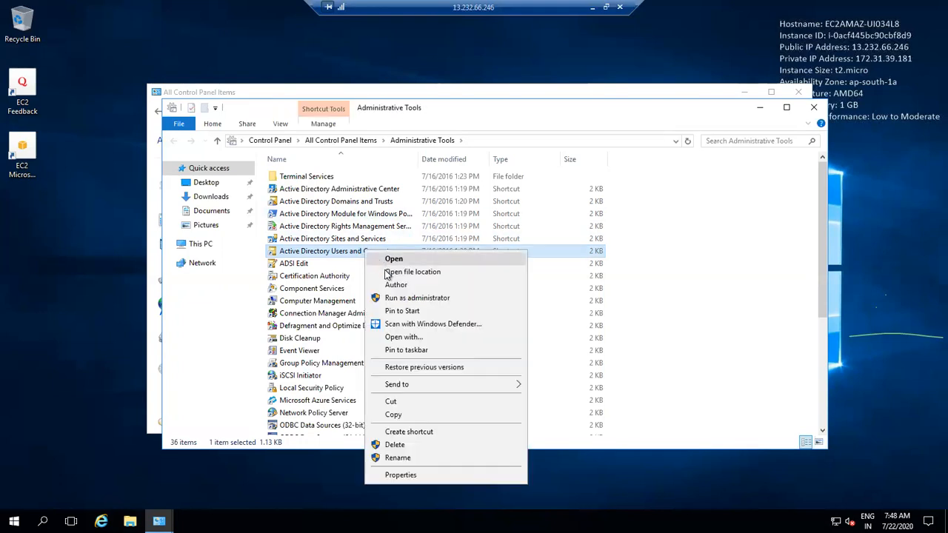
pyautogui.click(412, 350)
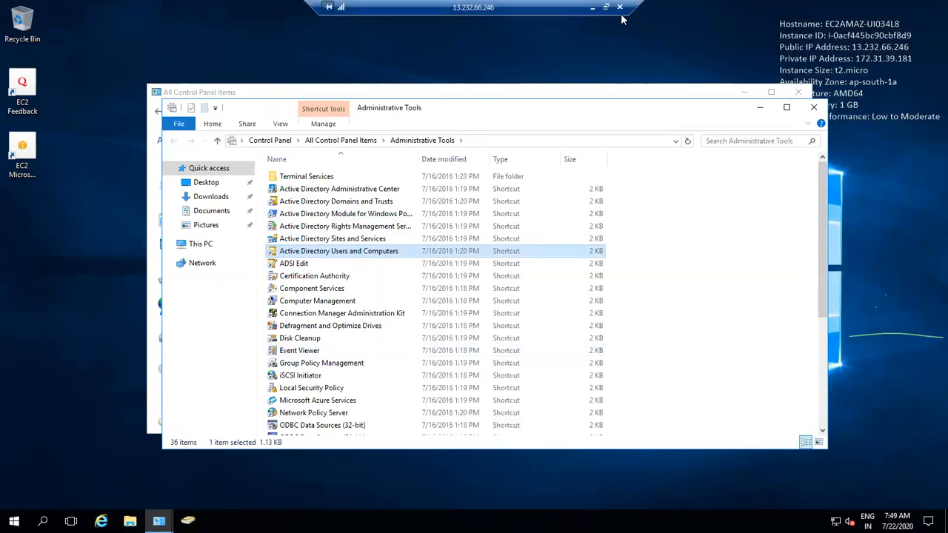
pyautogui.click(812, 108)
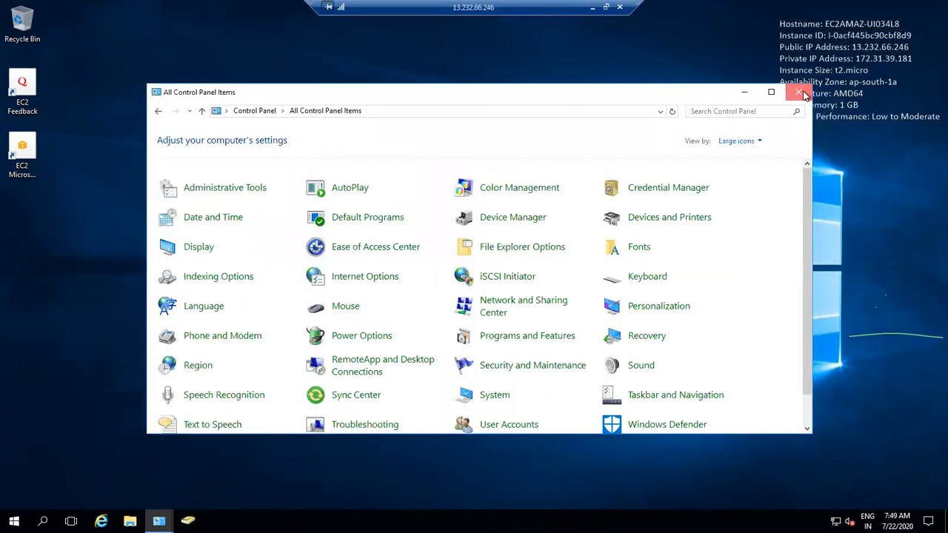
pyautogui.click(803, 94)
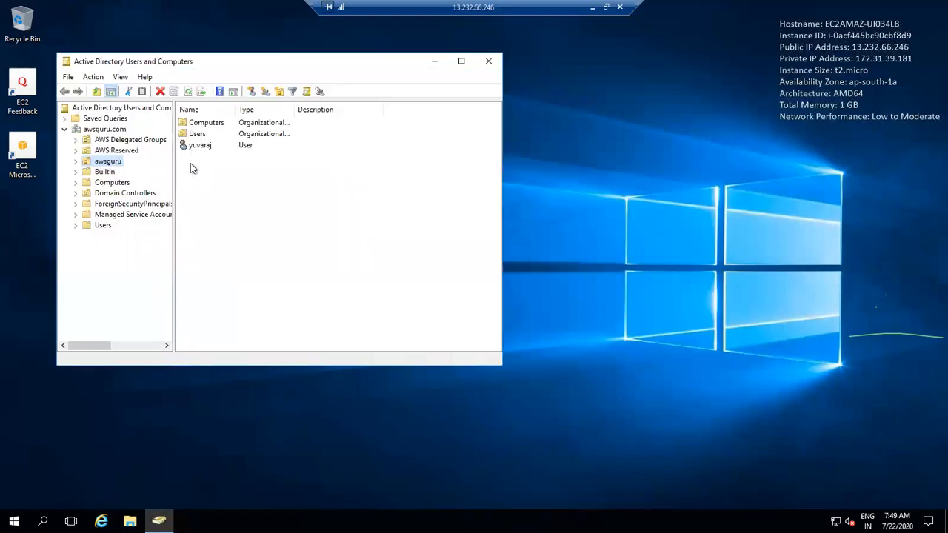
# Step: Start a New User in the awsguru unit, entering its first name and logon name
pyautogui.click(211, 145)
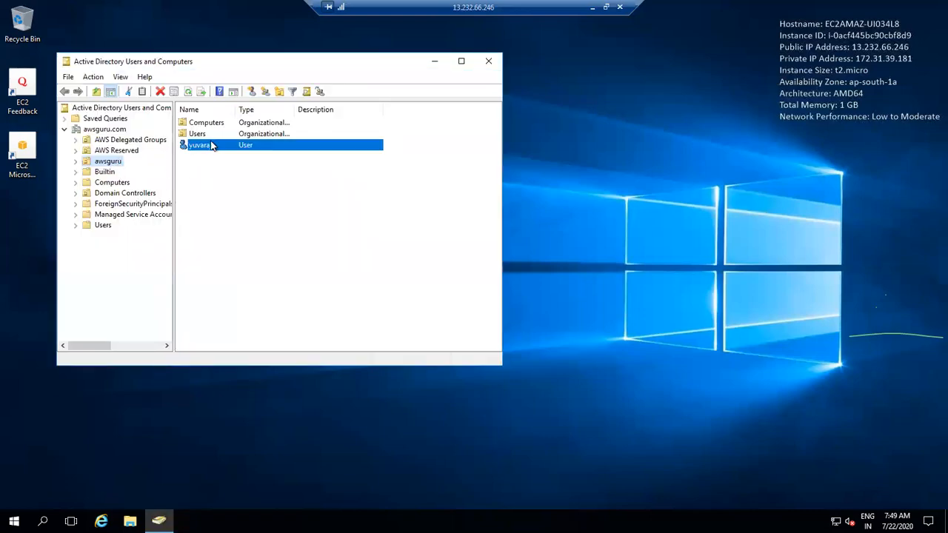
pyautogui.click(117, 161)
pyautogui.rightClick(116, 160)
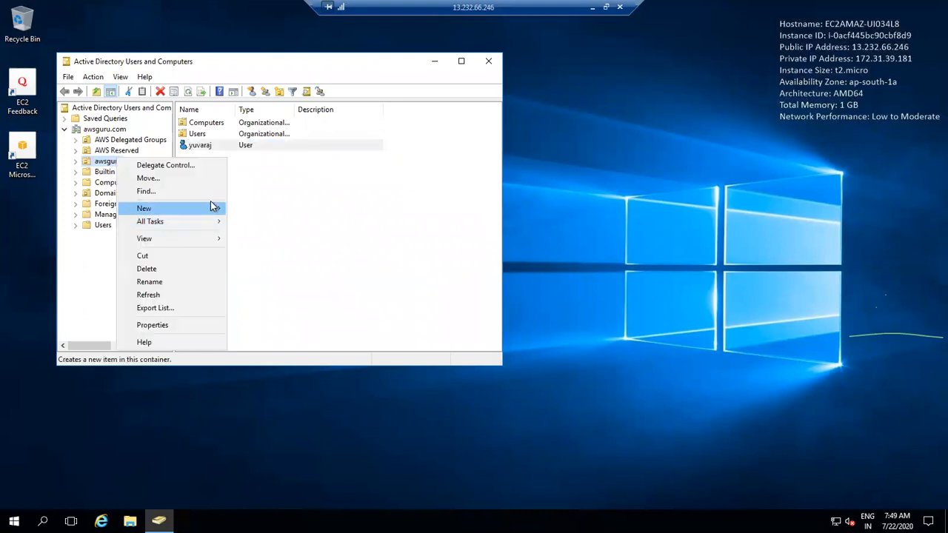
pyautogui.moveTo(214, 208)
pyautogui.click(251, 313)
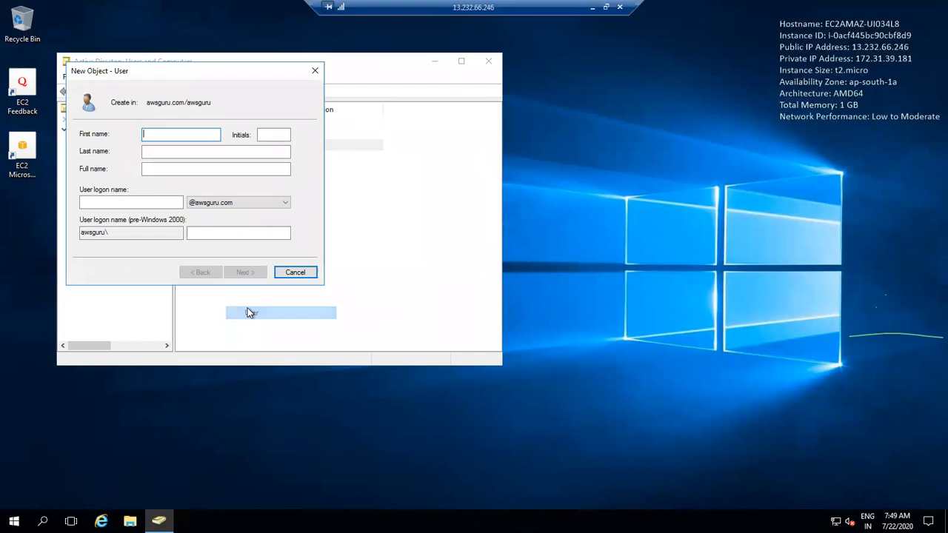
pyautogui.write('venke')
pyautogui.press('Tab')
pyautogui.press('Tab')
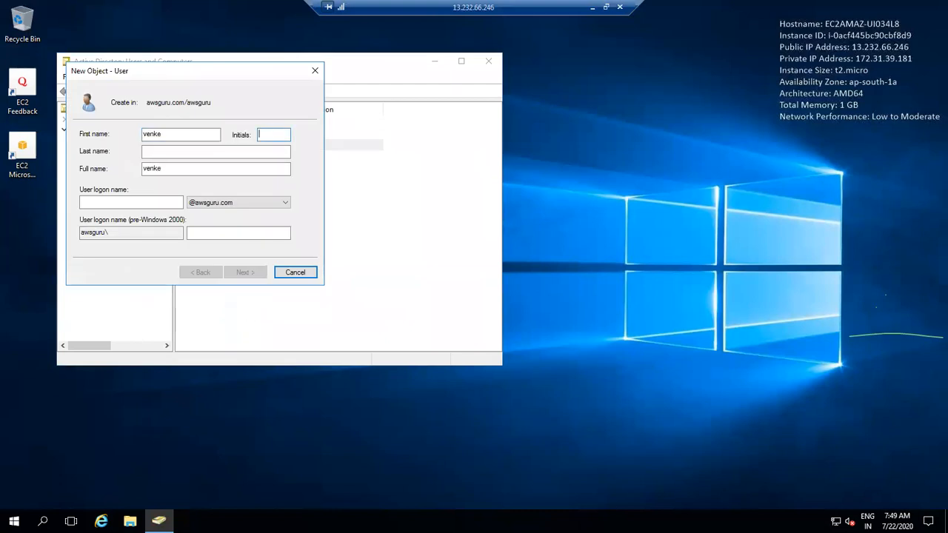
pyautogui.click(131, 202)
pyautogui.write('venke')
pyautogui.click(247, 271)
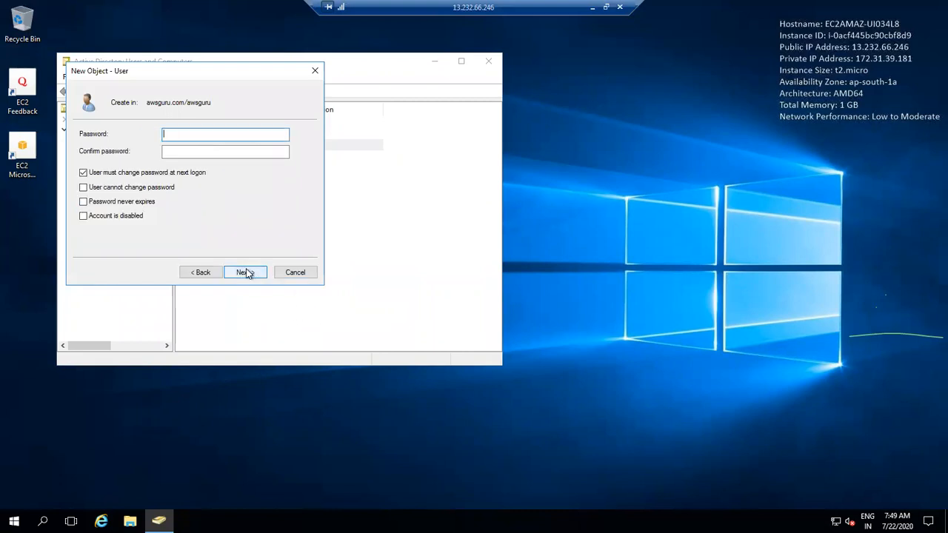
# Step: Enter and confirm the account password, then finish the New Object - User wizard
pyautogui.click(214, 152)
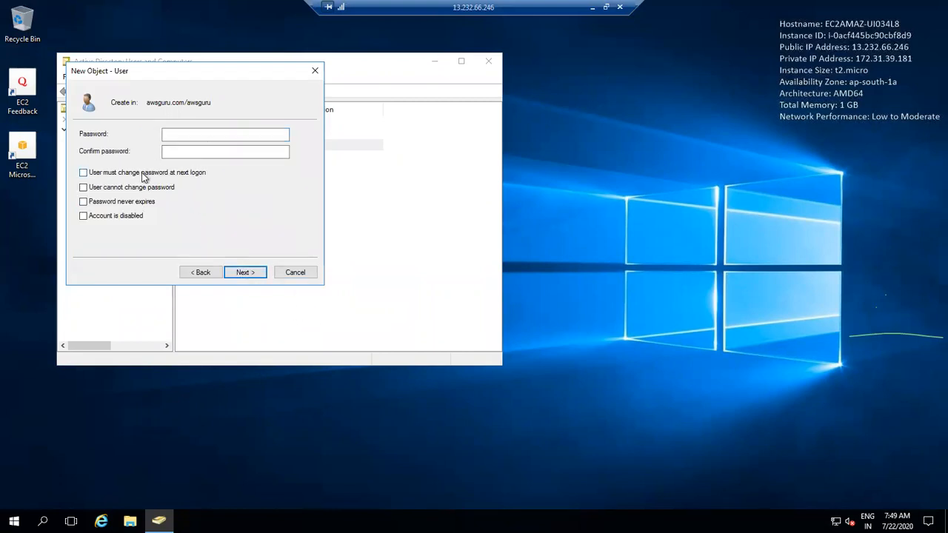
pyautogui.click(186, 136)
pyautogui.write('••••••••••')
pyautogui.press('Tab')
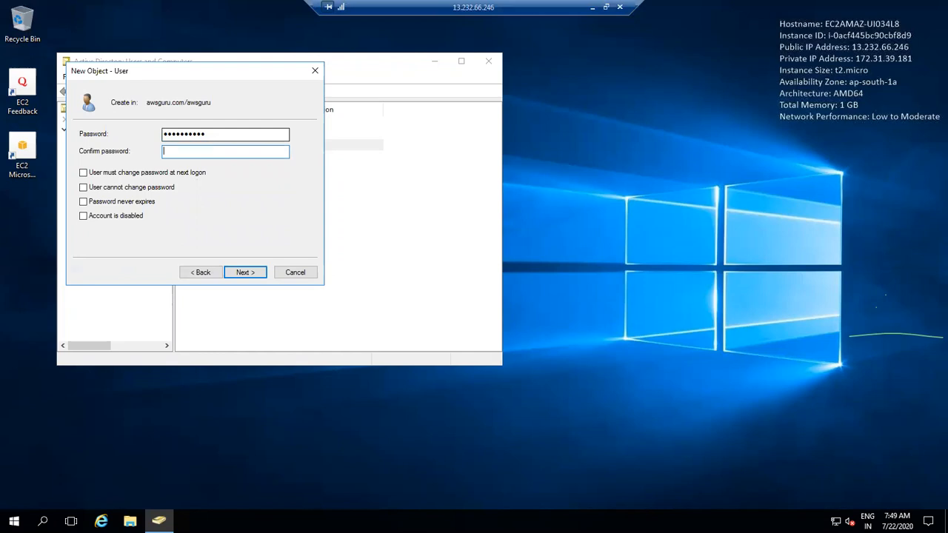
pyautogui.write('••••••••••')
pyautogui.press('Return')
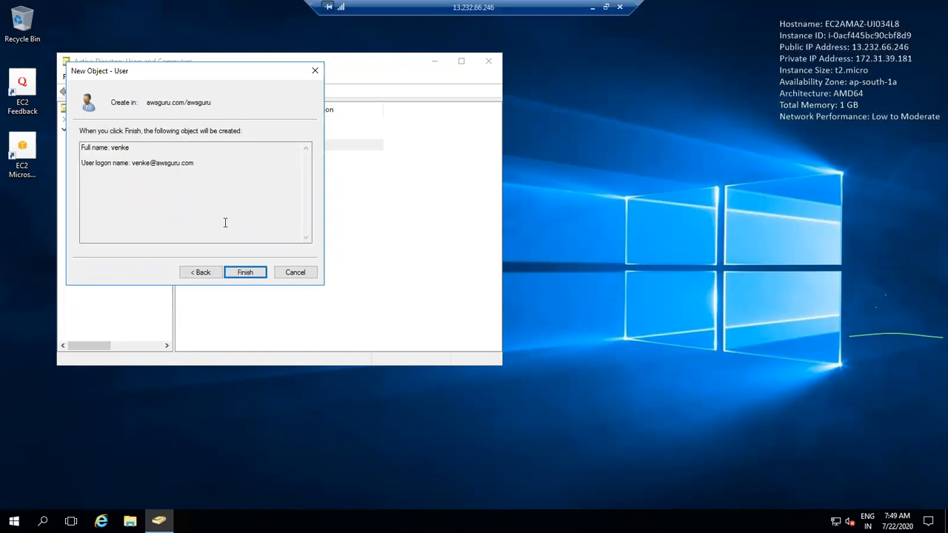
pyautogui.click(239, 270)
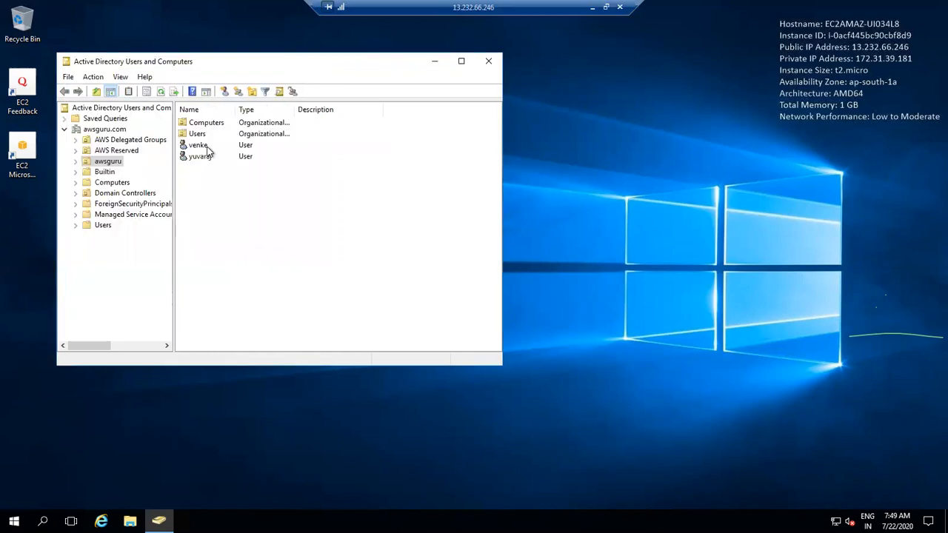
pyautogui.doubleClick(213, 146)
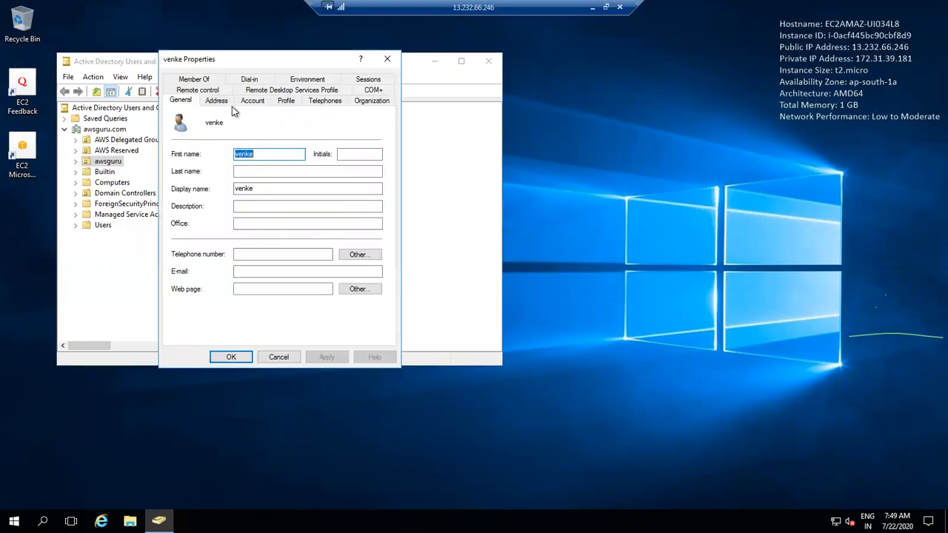
pyautogui.click(194, 78)
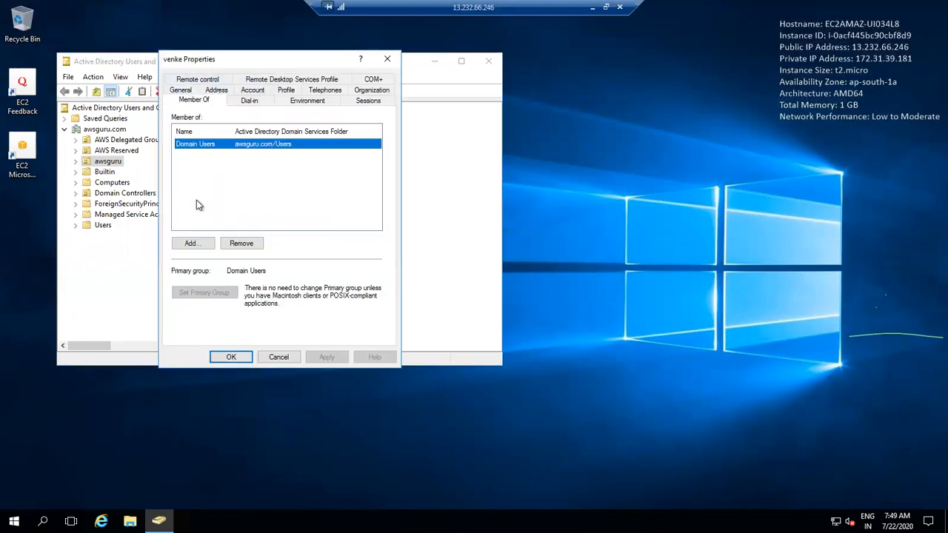
pyautogui.click(191, 243)
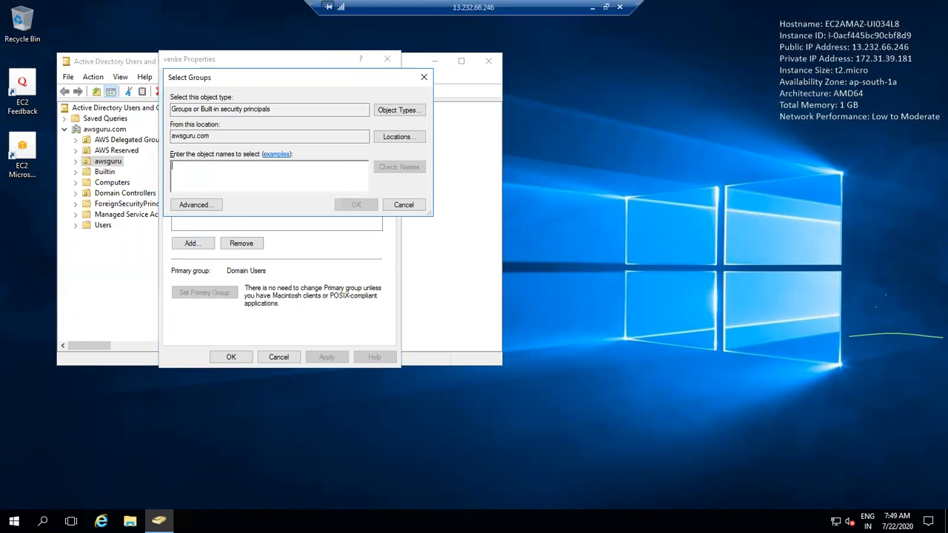
pyautogui.write('admin')
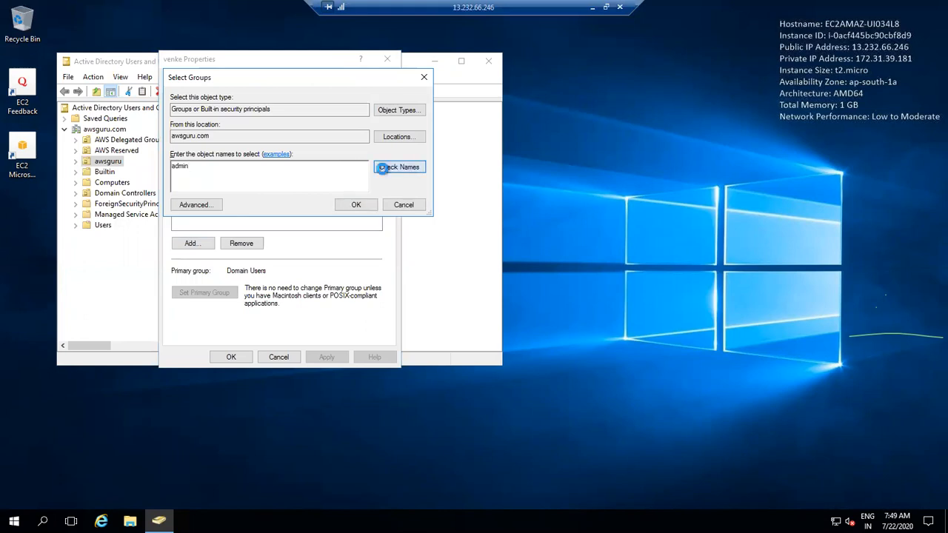
pyautogui.click(382, 168)
pyautogui.doubleClick(258, 175)
pyautogui.click(360, 205)
pyautogui.click(324, 358)
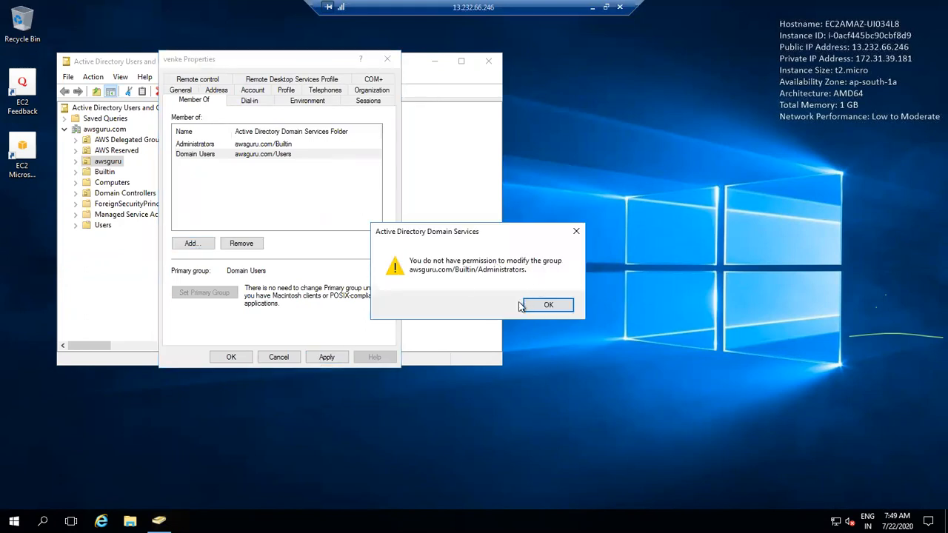
pyautogui.click(548, 304)
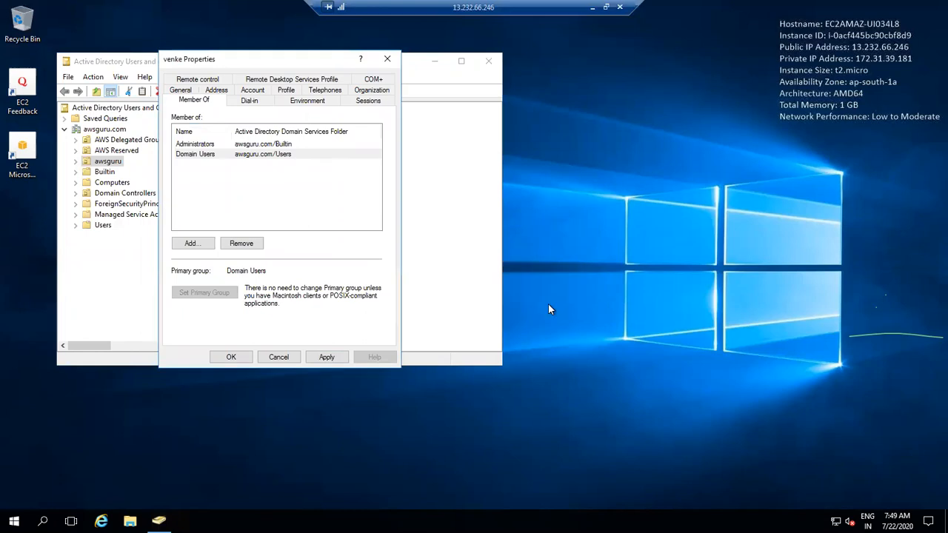
pyautogui.click(244, 356)
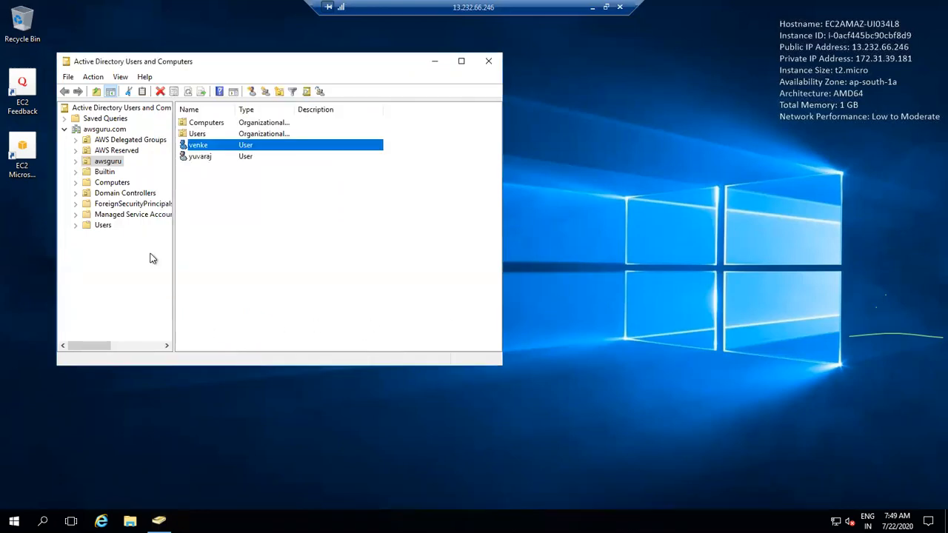
# Step: Try Delegate Control on the awsguru.com domain twice, dismissing each permission error
pyautogui.rightClick(121, 132)
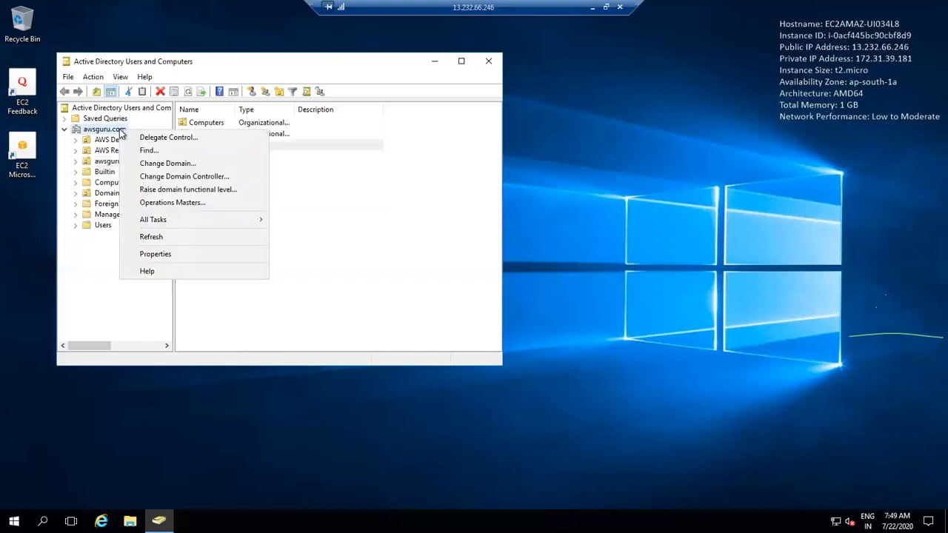
pyautogui.click(179, 137)
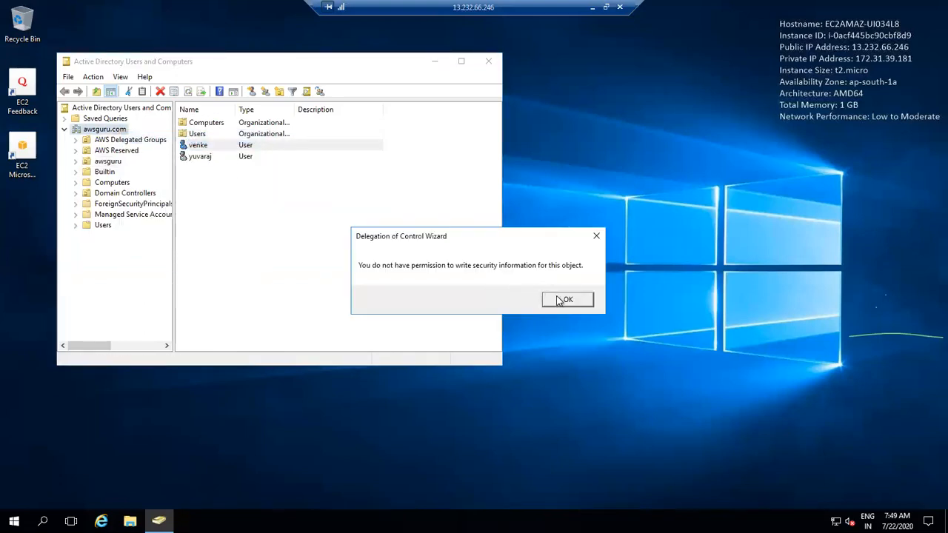
pyautogui.click(561, 299)
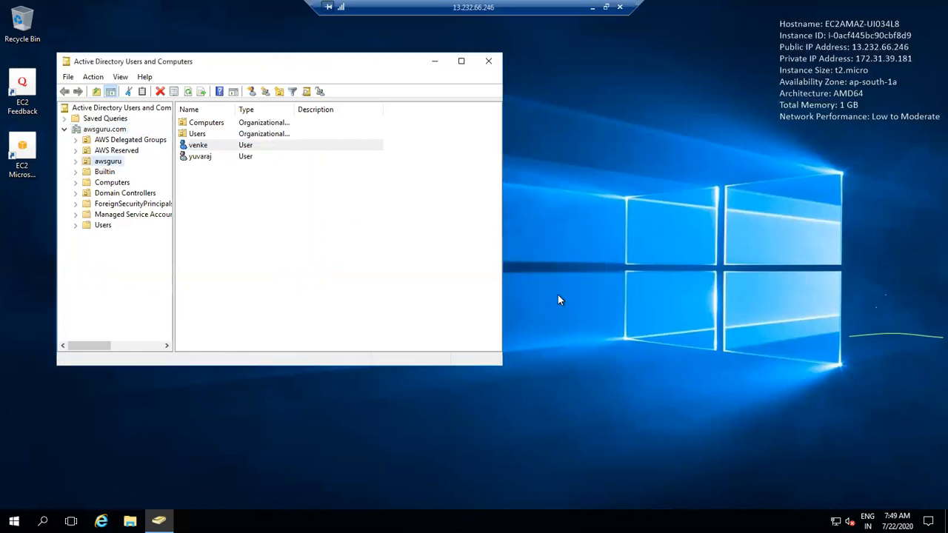
pyautogui.click(104, 130)
pyautogui.rightClick(106, 135)
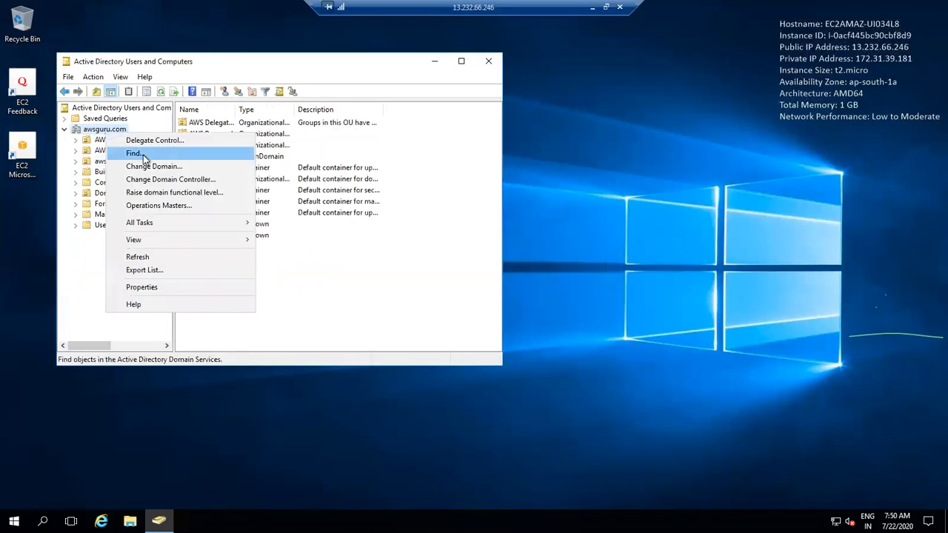
pyautogui.click(172, 141)
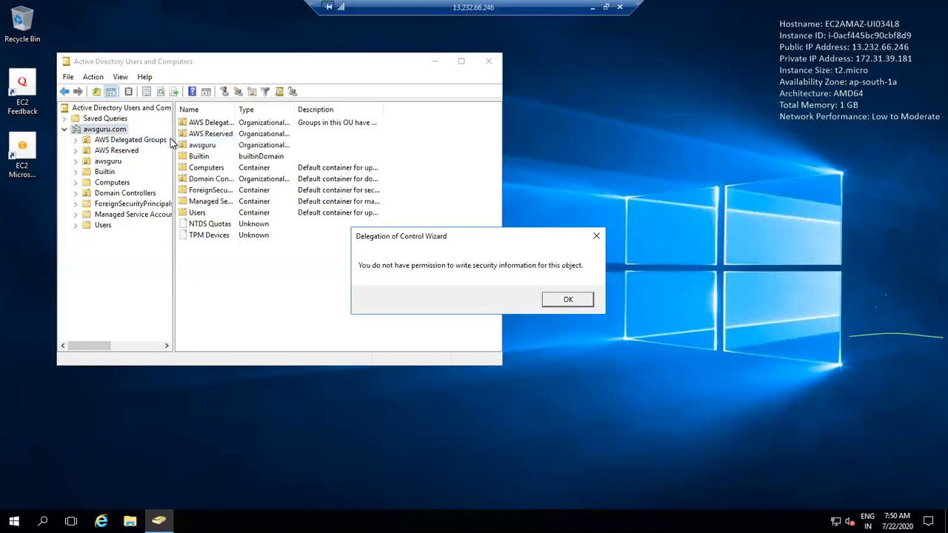
pyautogui.click(569, 300)
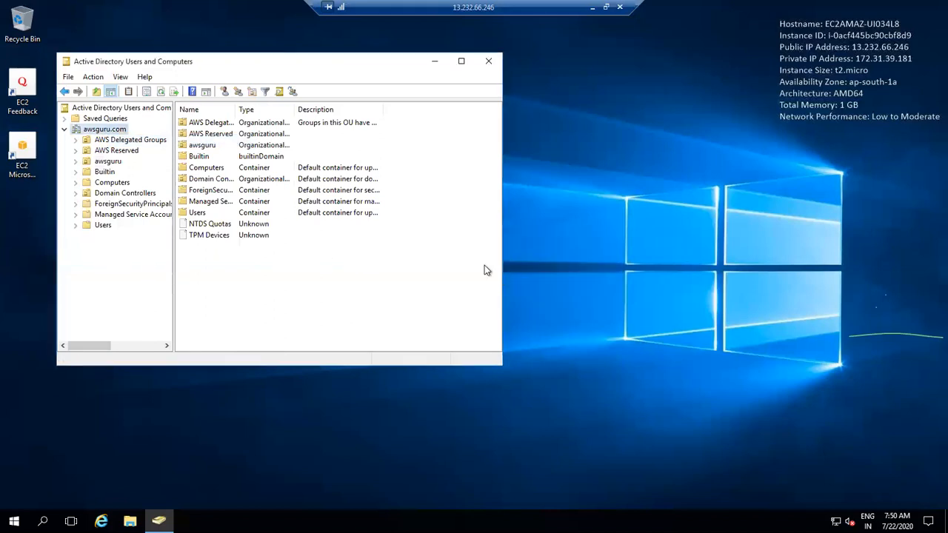
# Step: Try Delegate Control on the awsguru OU, dismiss the error, then open Managed Service Accounts
pyautogui.rightClick(109, 162)
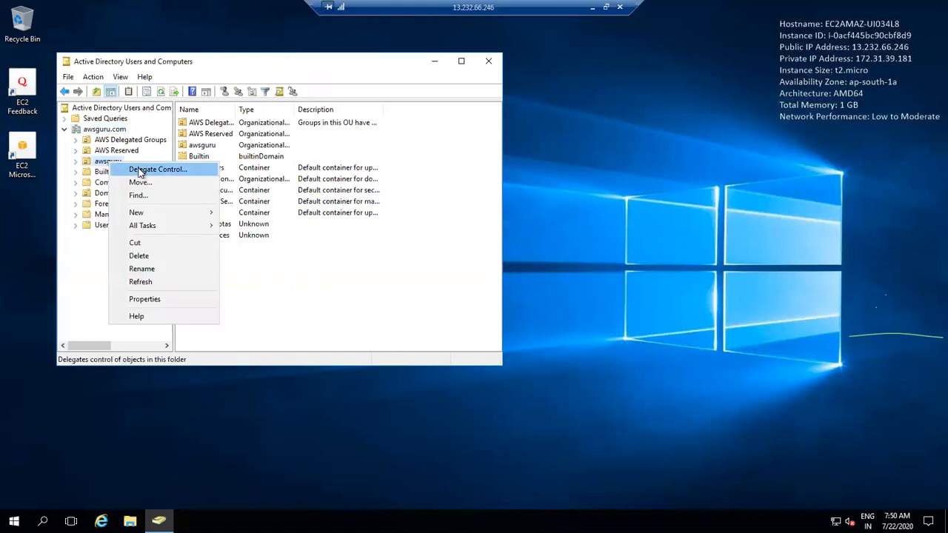
pyautogui.click(141, 170)
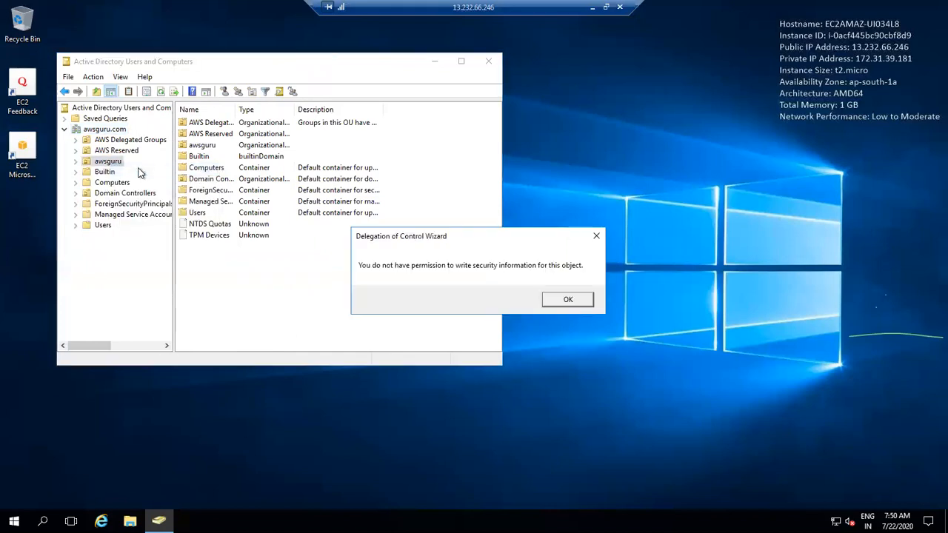
pyautogui.click(557, 300)
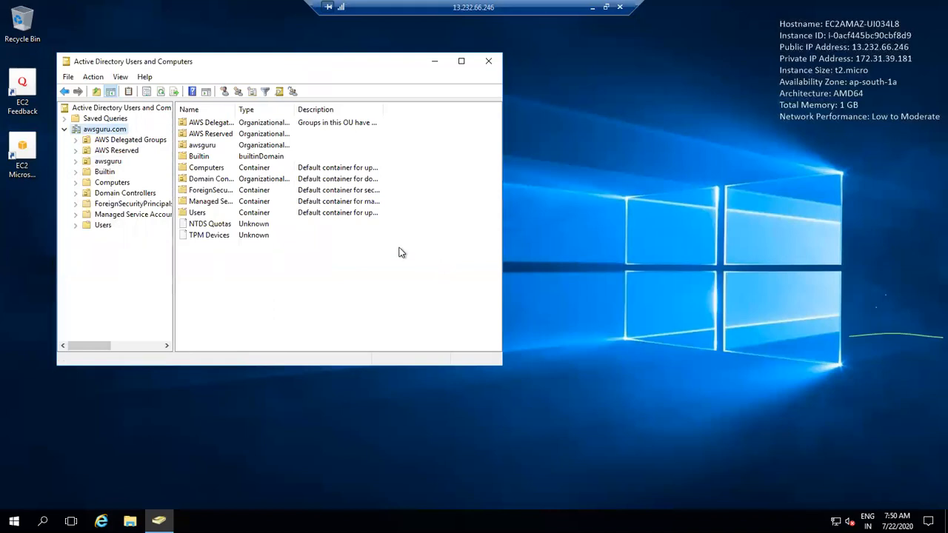
pyautogui.doubleClick(264, 201)
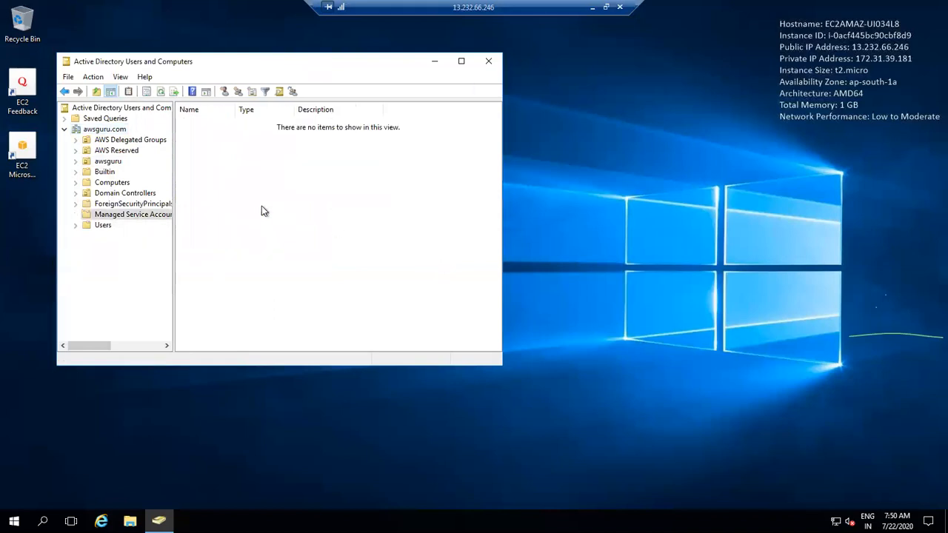
# Step: List the AWS Delegated Groups, then look up 'aws' matches from the Admins Members dialog without adding any
pyautogui.click(124, 141)
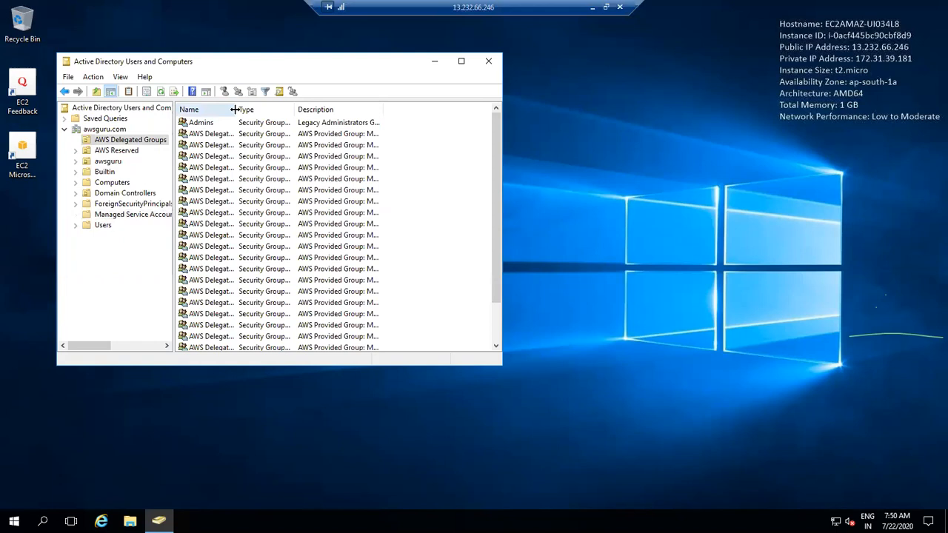
pyautogui.moveTo(248, 110); pyautogui.dragTo(286, 111)
pyautogui.doubleClick(237, 122)
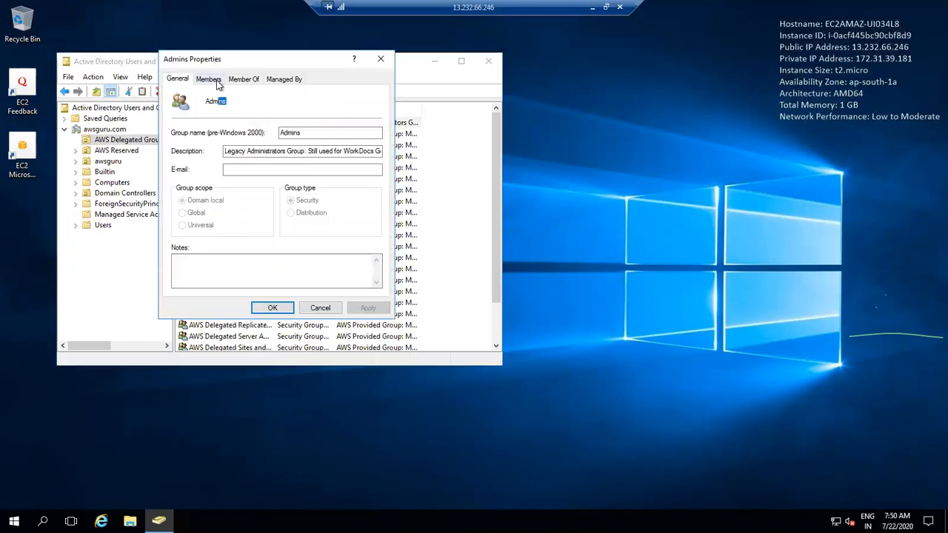
pyautogui.click(214, 79)
pyautogui.click(202, 275)
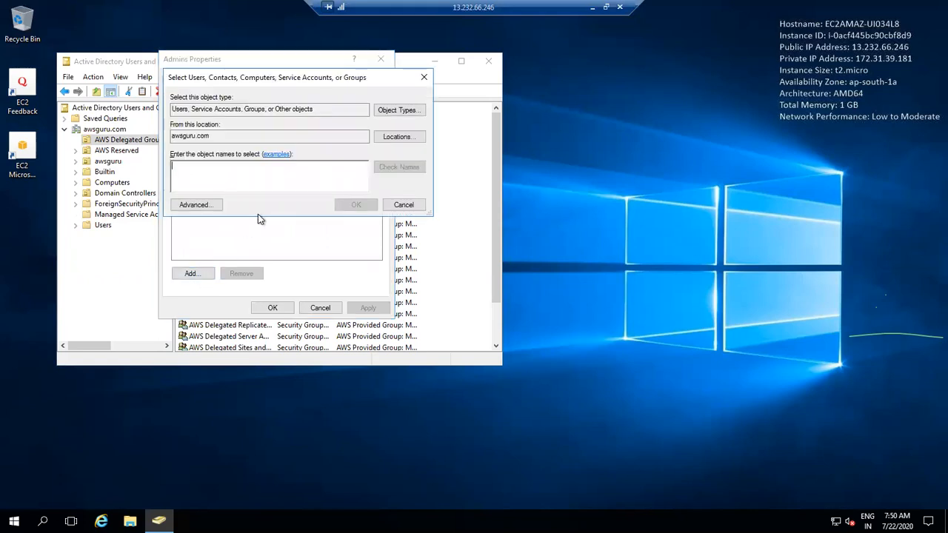
pyautogui.write('aws')
pyautogui.click(398, 169)
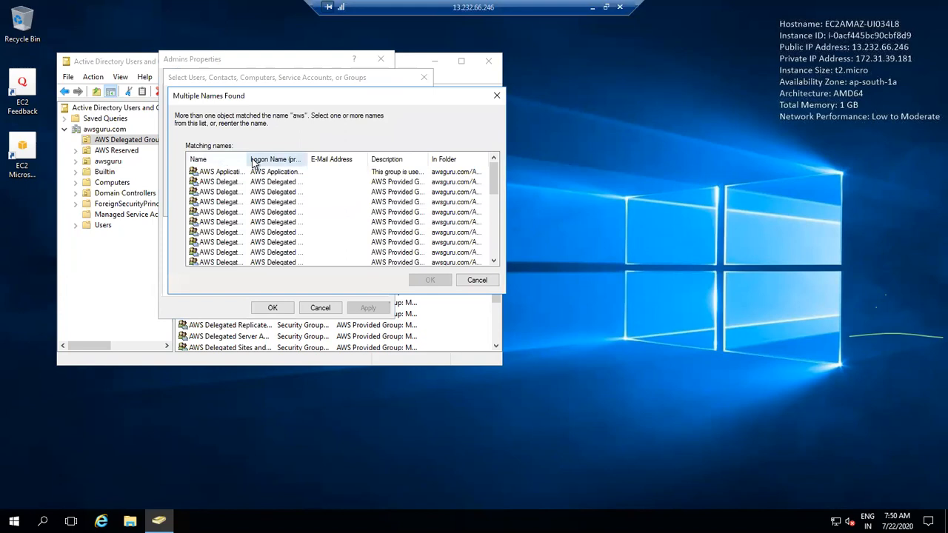
pyautogui.moveTo(247, 157); pyautogui.dragTo(306, 157)
pyautogui.moveTo(493, 176); pyautogui.dragTo(494, 273)
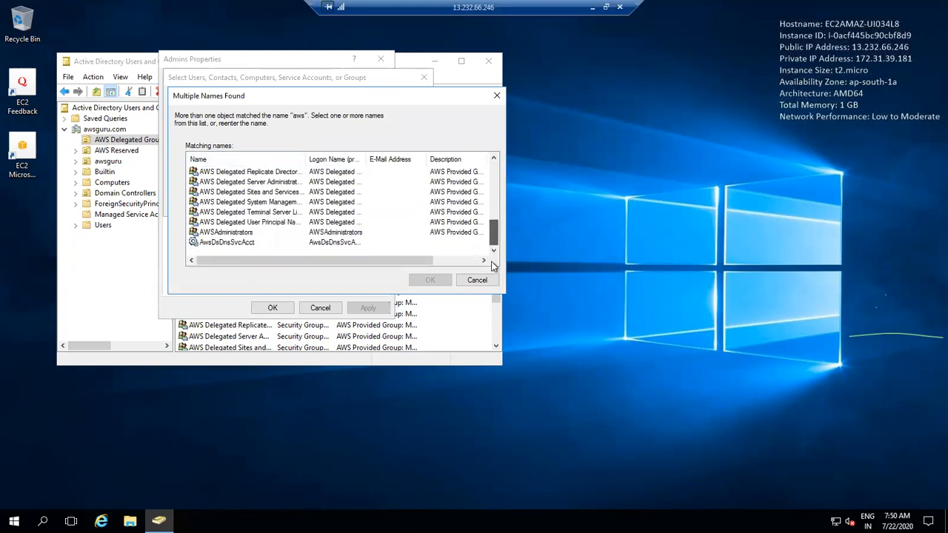
pyautogui.click(477, 280)
pyautogui.press('Escape')
pyautogui.press('Escape')
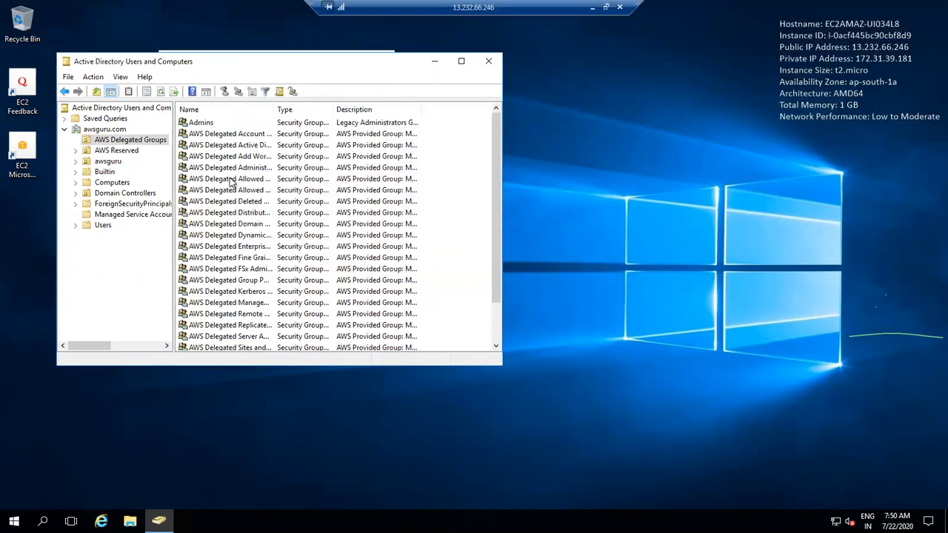
# Step: Start adding Admins to a group named 'test', then cancel and close the Admins dialogs unchanged
pyautogui.rightClick(204, 125)
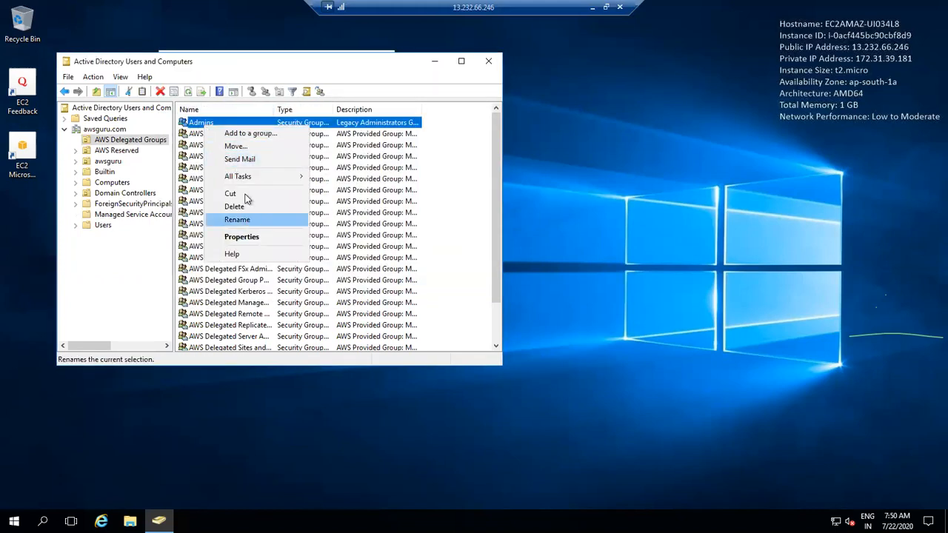
pyautogui.click(275, 138)
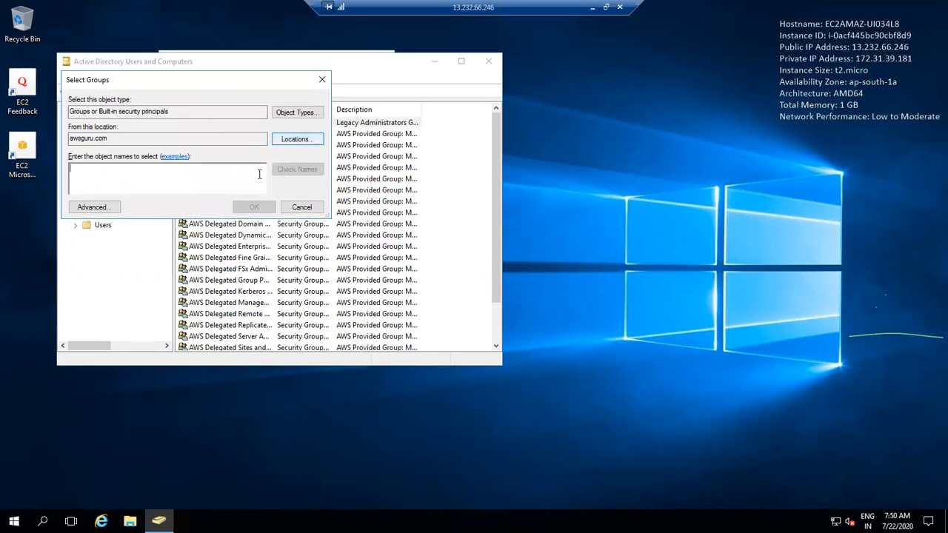
pyautogui.write('test')
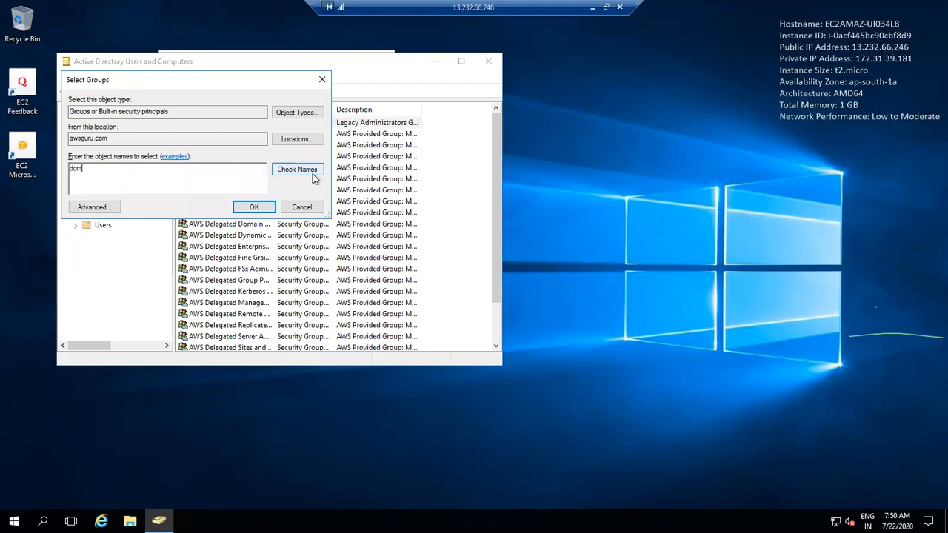
pyautogui.click(301, 207)
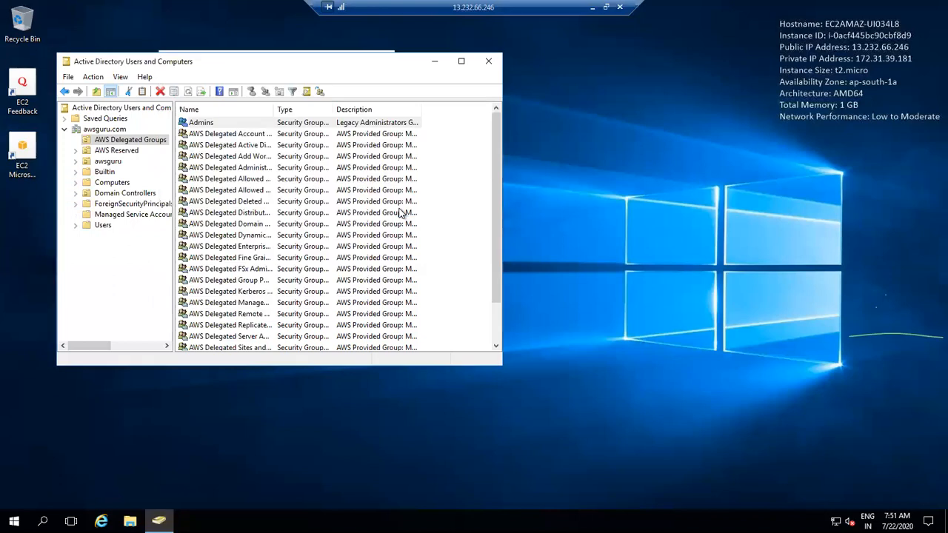
pyautogui.click(402, 212)
pyautogui.moveTo(498, 192); pyautogui.dragTo(490, 223)
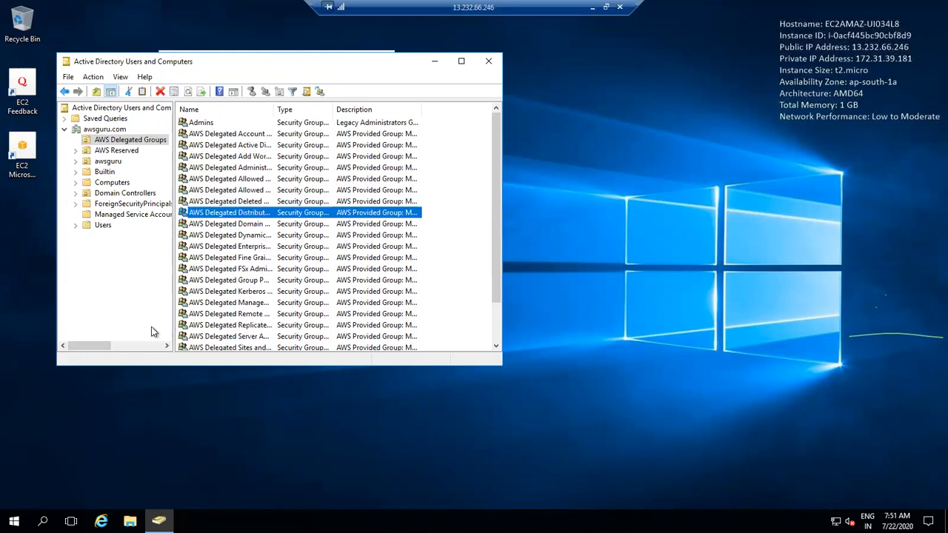
# Step: Add the domain user as a member of AWS Delegated Account Operators and save
pyautogui.doubleClick(233, 269)
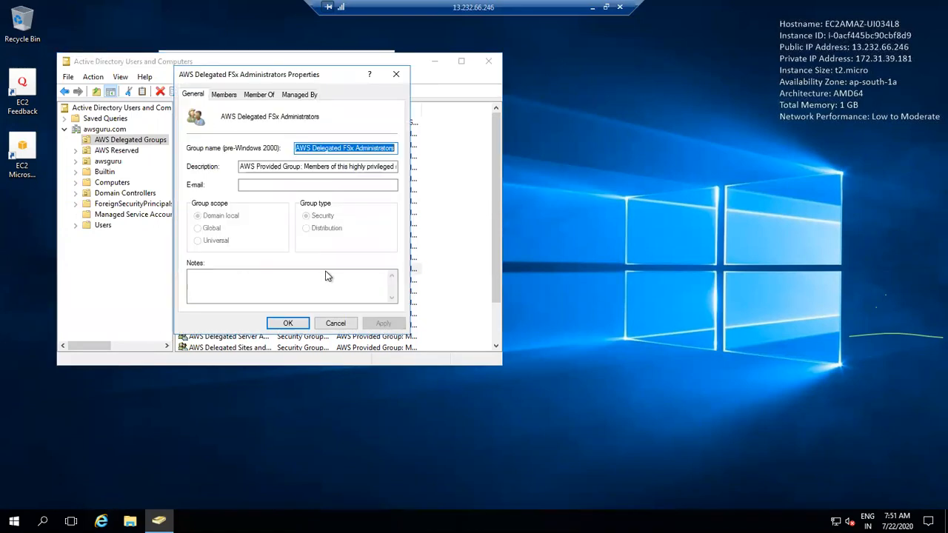
pyautogui.click(336, 323)
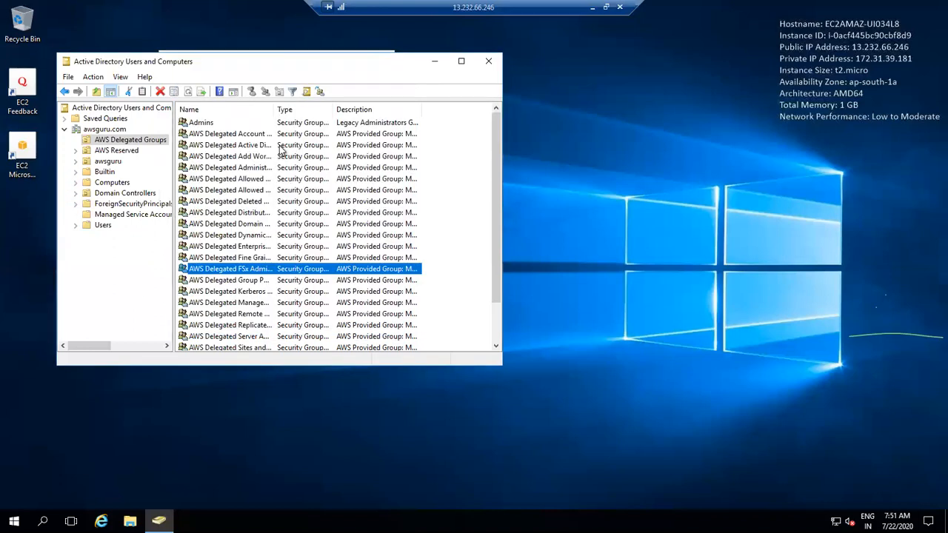
pyautogui.click(258, 123)
pyautogui.doubleClick(257, 134)
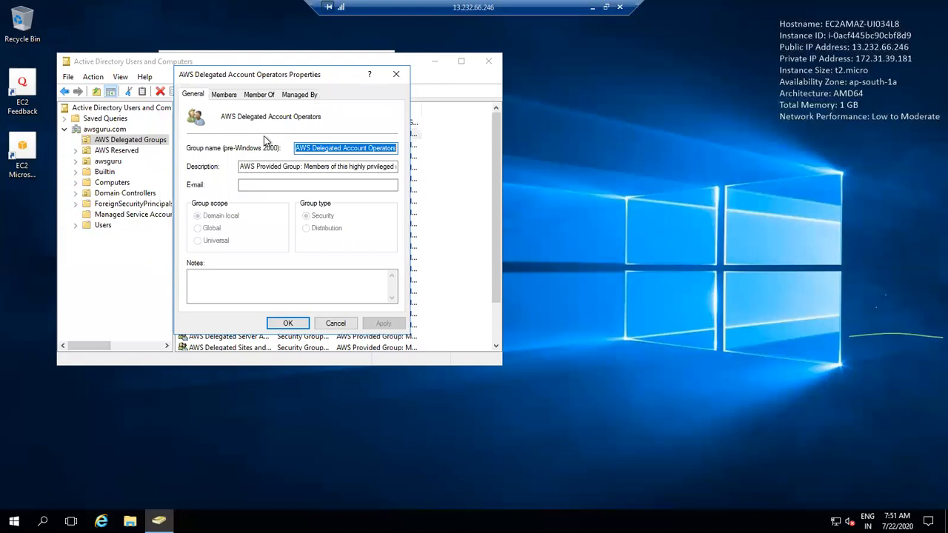
pyautogui.click(231, 94)
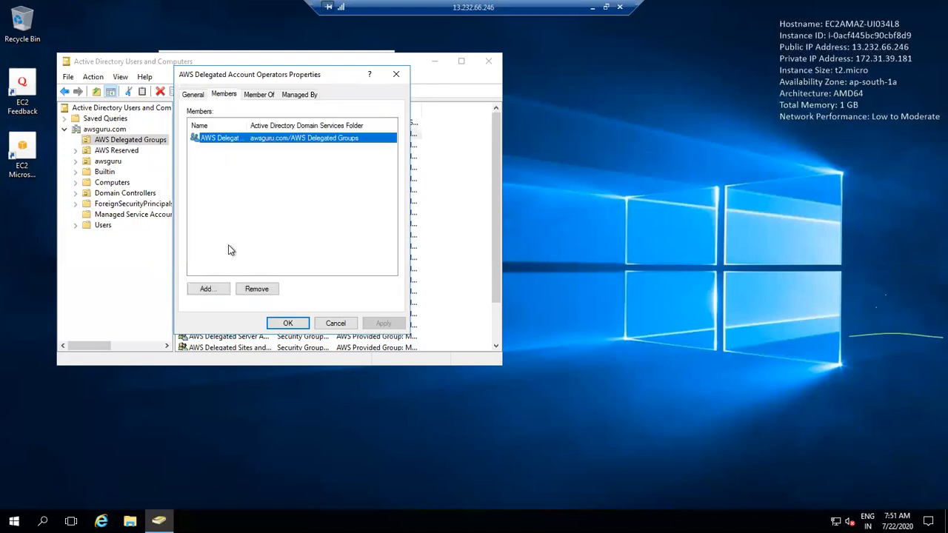
pyautogui.click(214, 295)
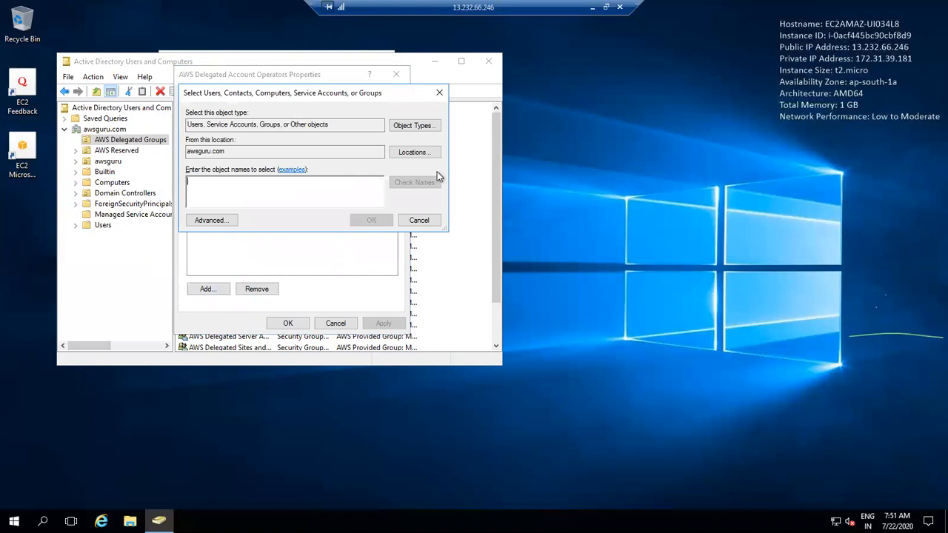
pyautogui.write('yuvaraj')
pyautogui.click(416, 182)
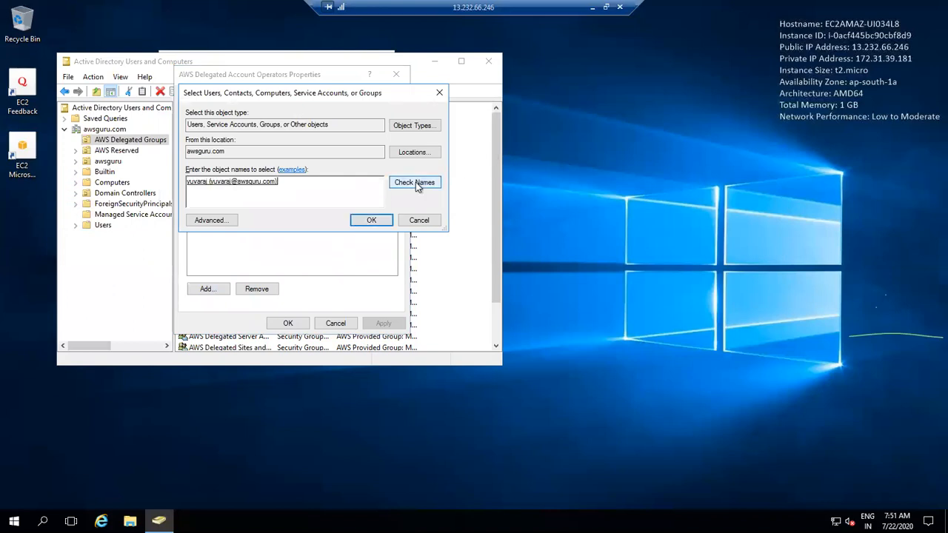
pyautogui.click(372, 220)
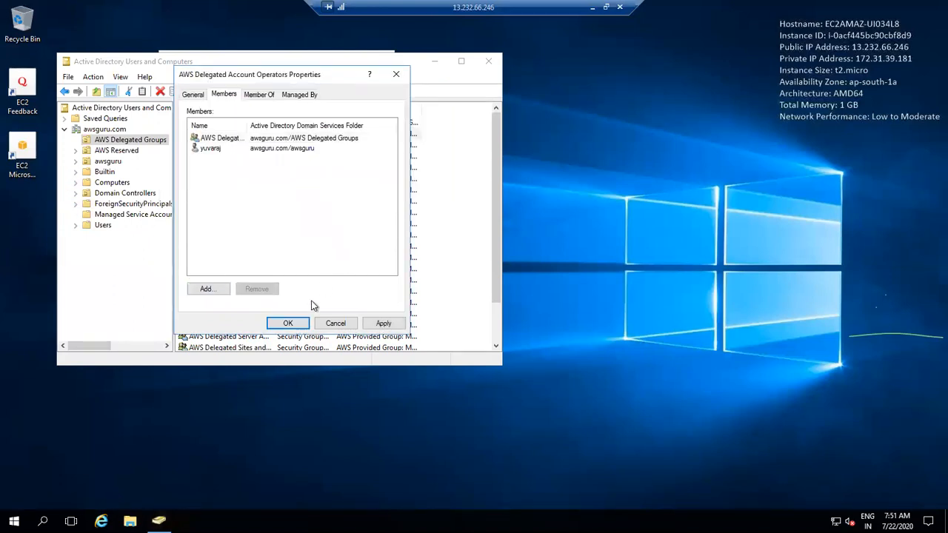
pyautogui.click(295, 324)
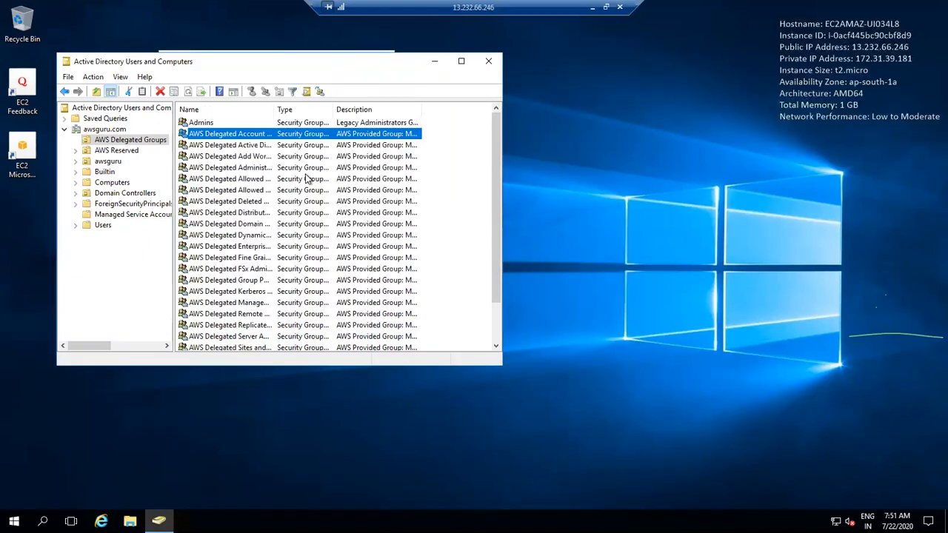
# Step: Glance at the Active Directory based activation administrators group, then minimise the remote session to the EC2 console
pyautogui.moveTo(275, 109); pyautogui.dragTo(320, 131)
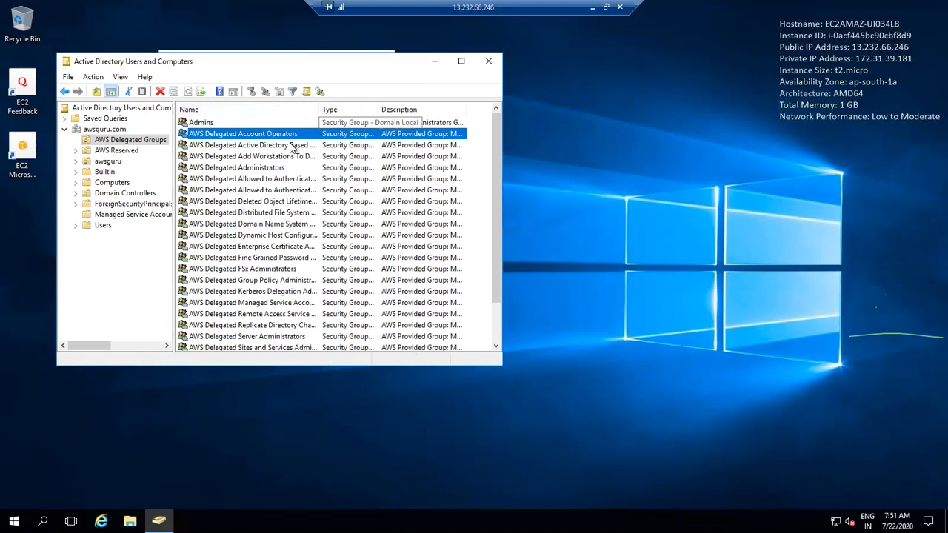
pyautogui.click(293, 146)
pyautogui.doubleClick(293, 146)
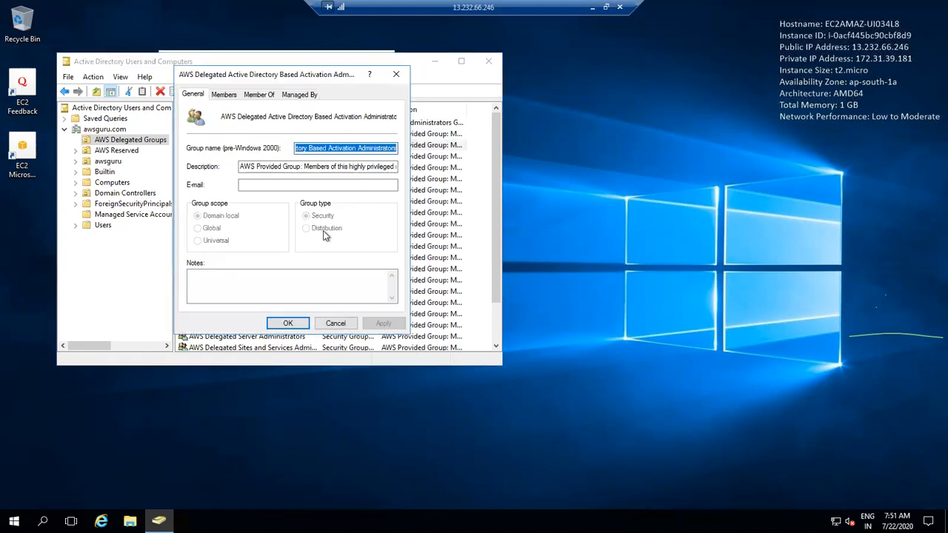
pyautogui.click(330, 323)
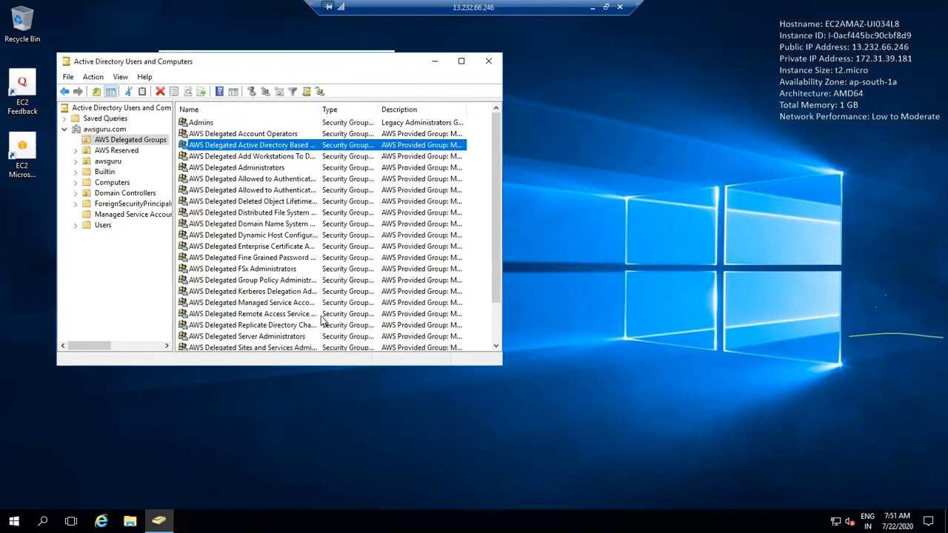
pyautogui.click(593, 7)
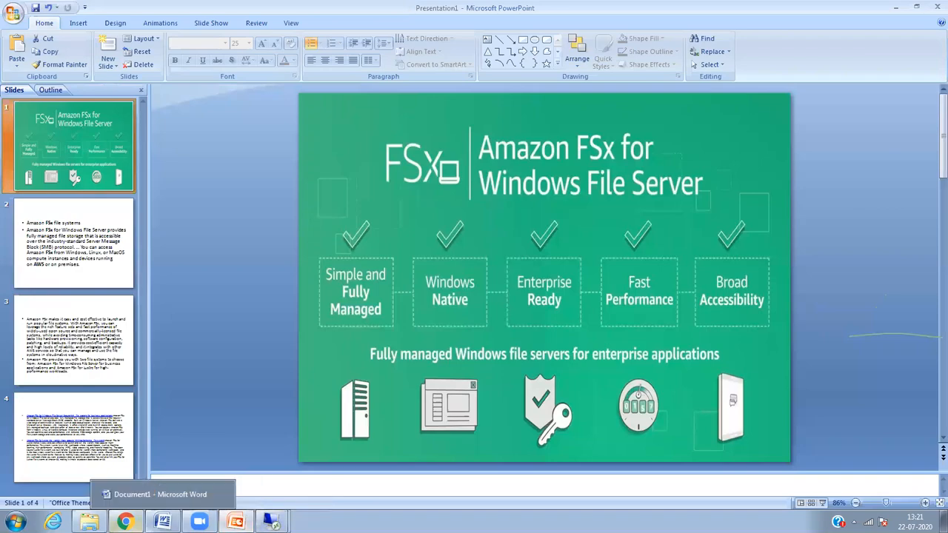
pyautogui.click(125, 522)
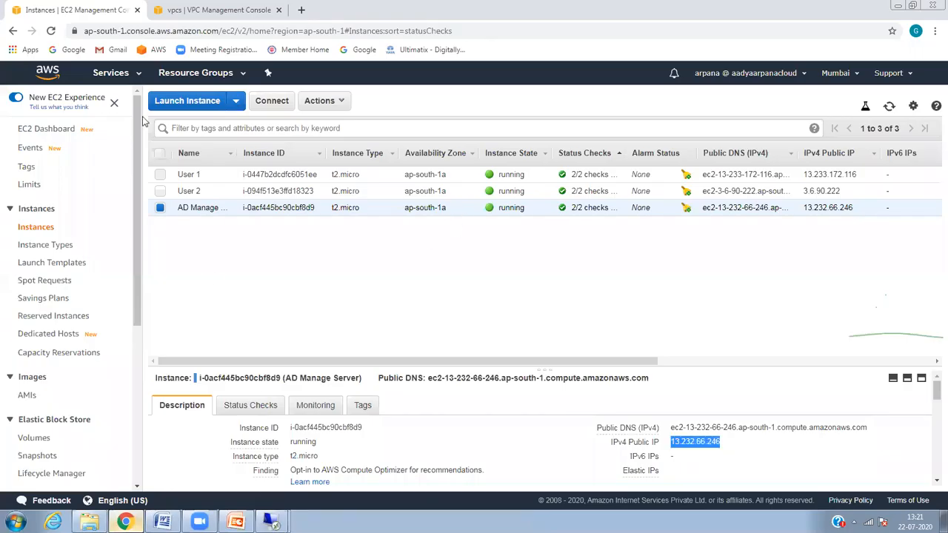
# Step: Go to FSx and open myfsxdrive, the 300 GiB SSD Multi-AZ file system still Creating
pyautogui.click(123, 72)
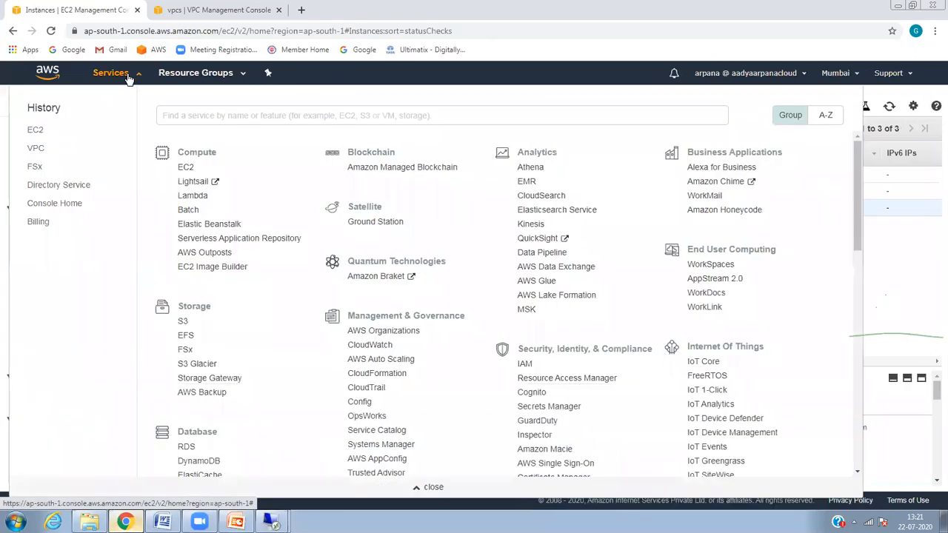
pyautogui.click(35, 168)
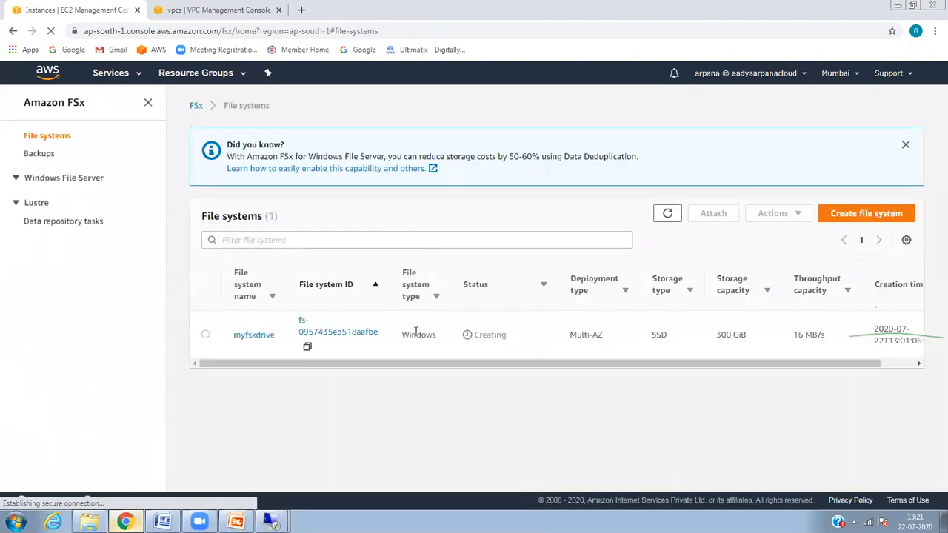
pyautogui.click(252, 335)
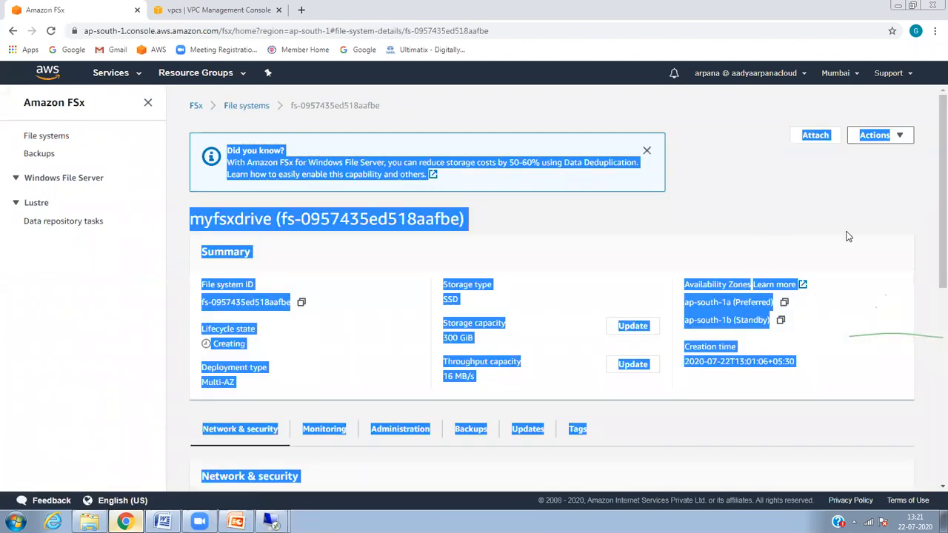
pyautogui.moveTo(931, 214); pyautogui.dragTo(879, 131)
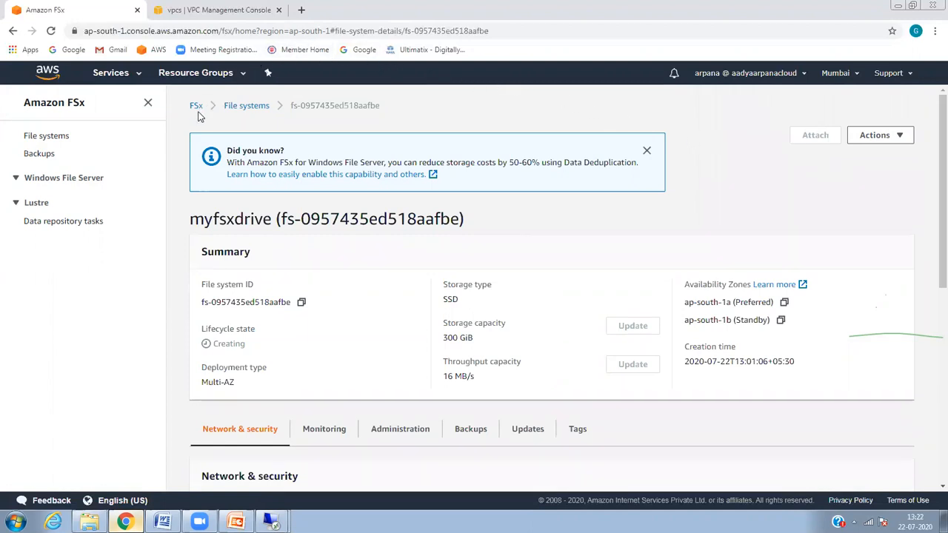
# Step: Google 'aws fsx creation time' in a new tab and open the FSx FAQs result in another tab
pyautogui.click(300, 16)
pyautogui.write('google.com')
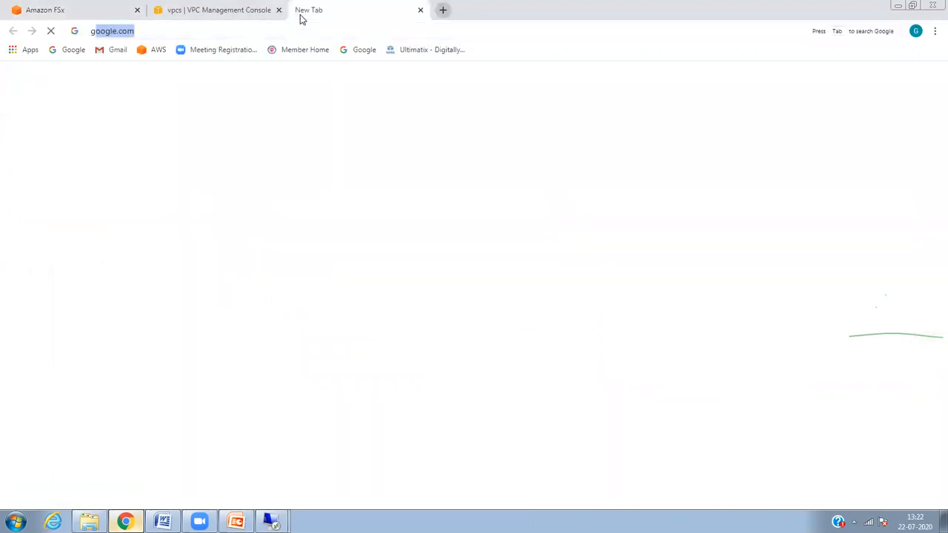
pyautogui.press('Return')
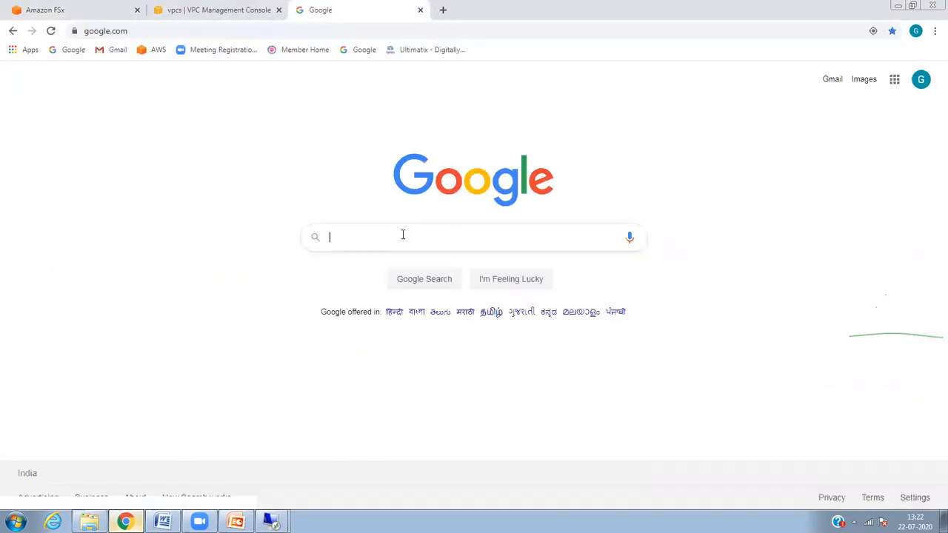
pyautogui.write('e')
pyautogui.press('BackSpace')
pyautogui.write('f')
pyautogui.press('BackSpace')
pyautogui.write('aws t')
pyautogui.write('sx c')
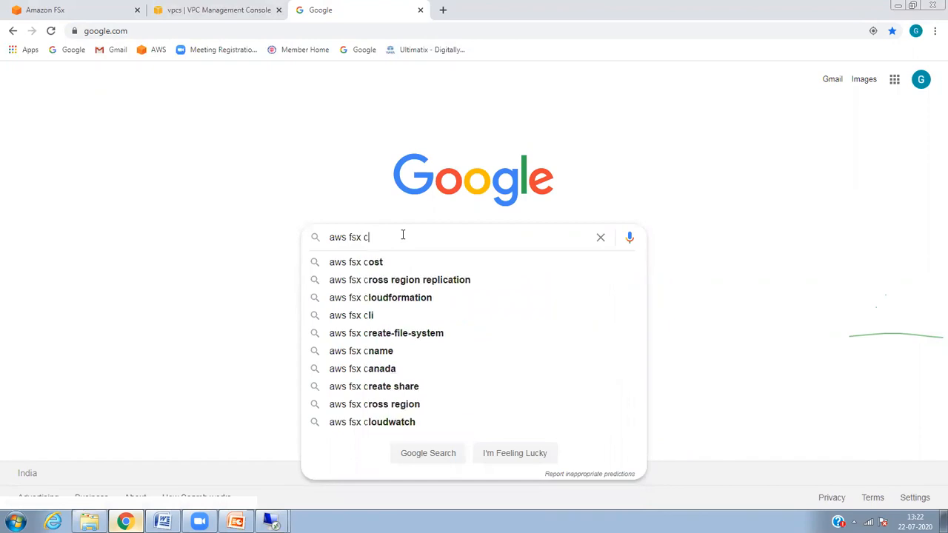
pyautogui.write('reation time')
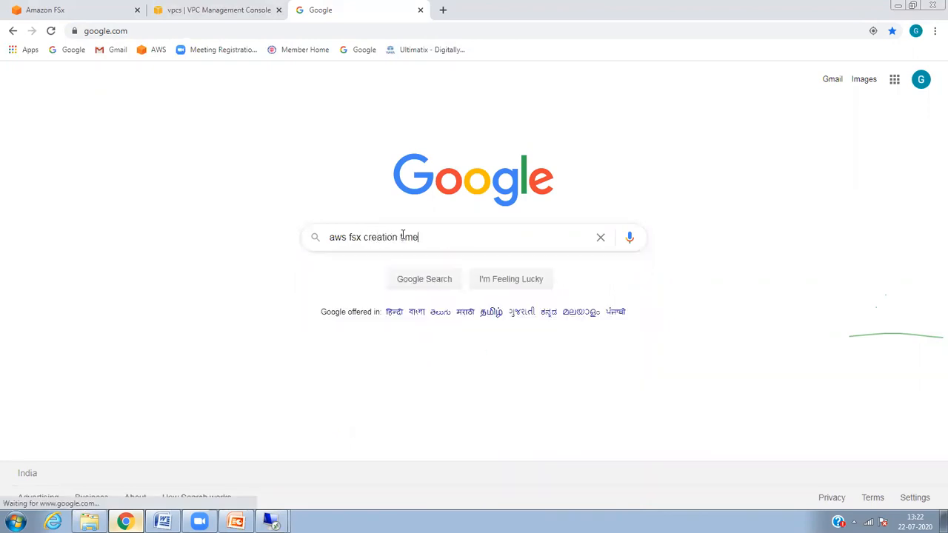
pyautogui.press('Return')
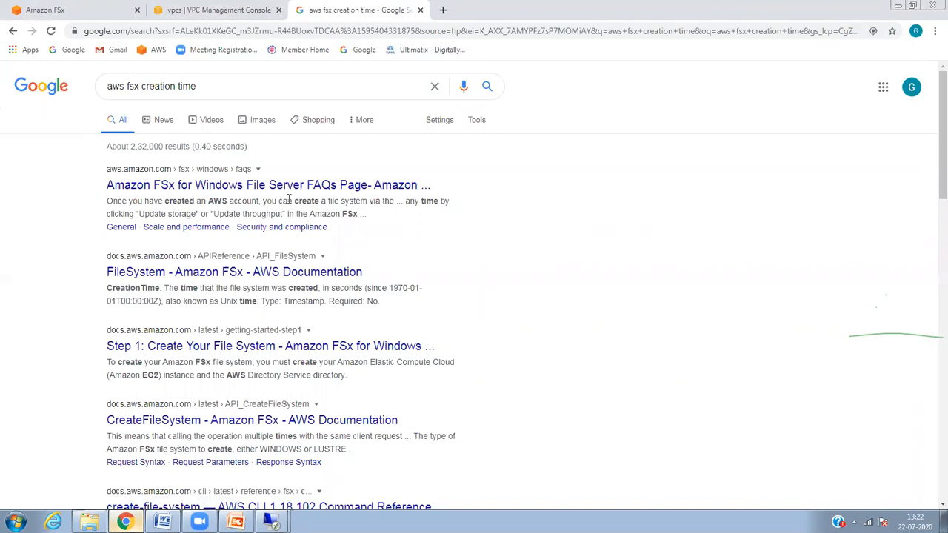
pyautogui.rightClick(286, 191)
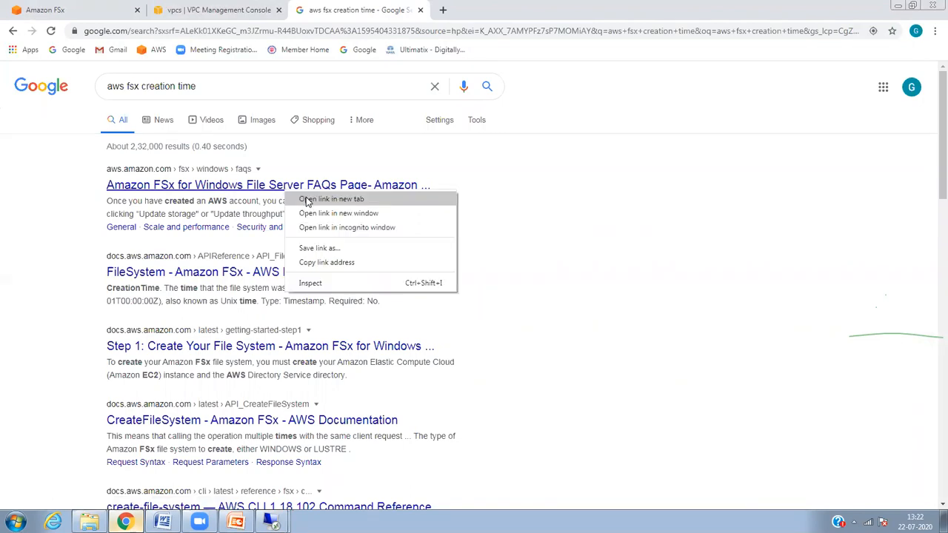
pyautogui.click(308, 201)
# Step: Switch to the FSx for Windows File Server FAQs tab and scroll through the General questions
pyautogui.click(477, 11)
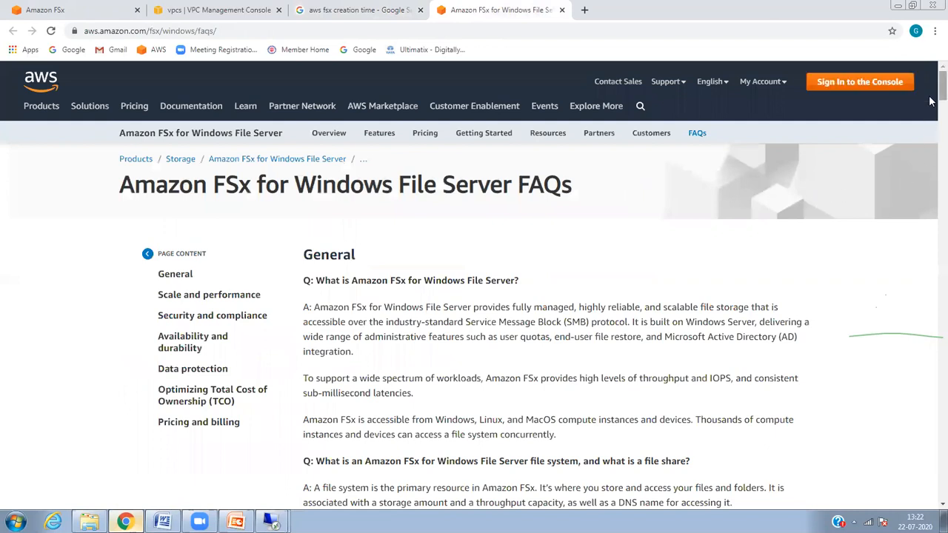
pyautogui.scroll(-3, 931, 104)
pyautogui.scroll(-2, 931, 117)
pyautogui.scroll(-2, 931, 120)
pyautogui.scroll(-2, 931, 130)
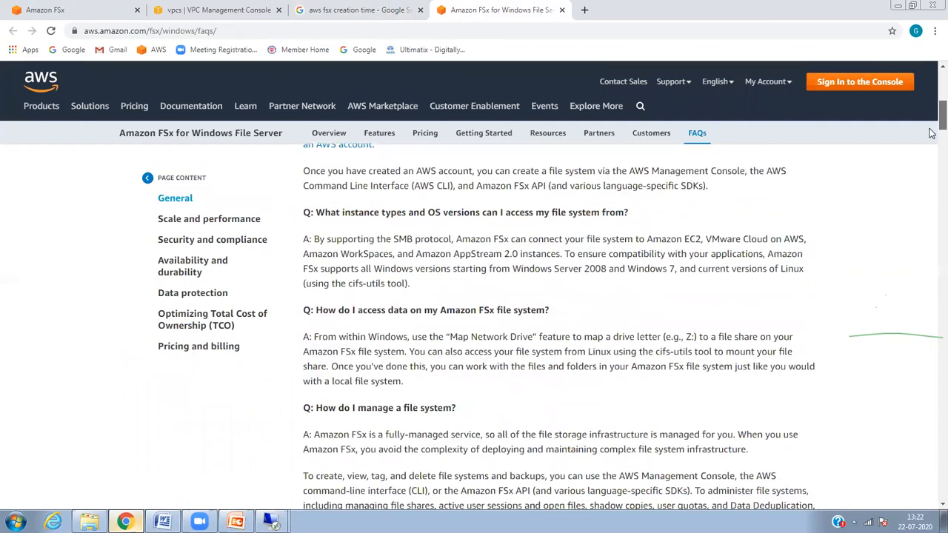
pyautogui.scroll(-3, 932, 137)
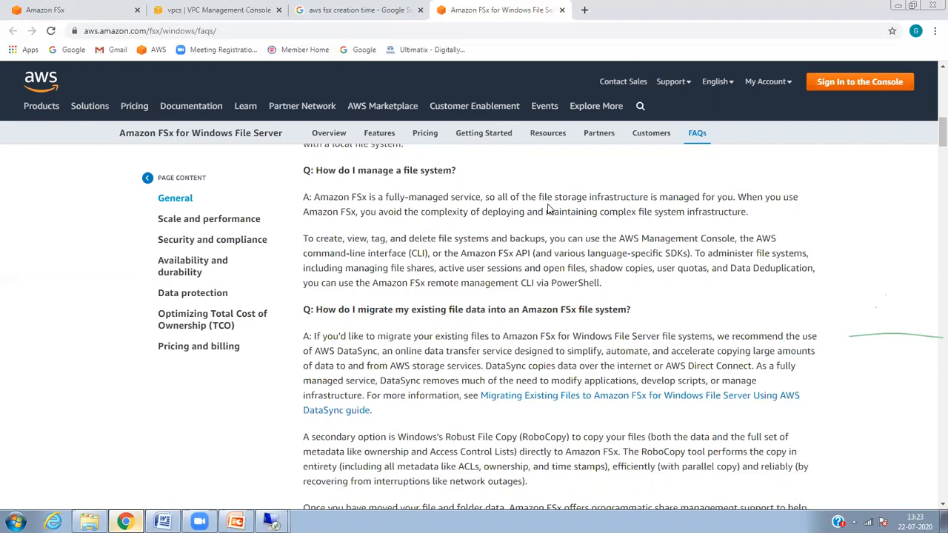
# Step: Close the FAQs tab and reopen the myfsxdrive details, now showing Available
pyautogui.click(562, 10)
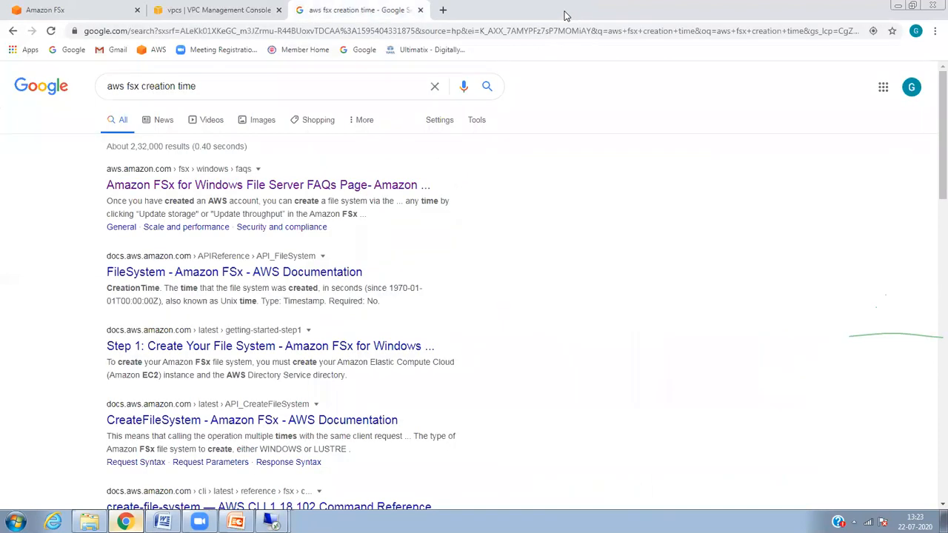
pyautogui.click(156, 11)
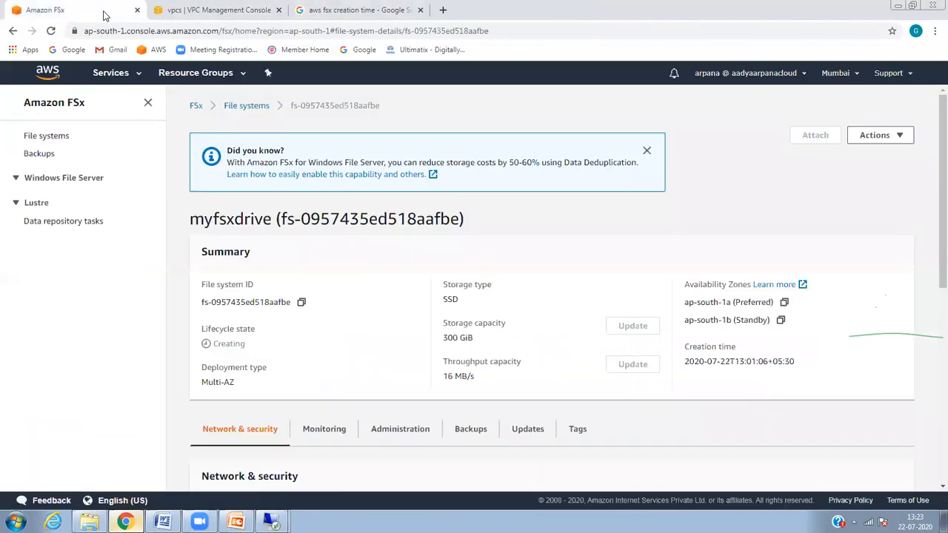
pyautogui.click(106, 13)
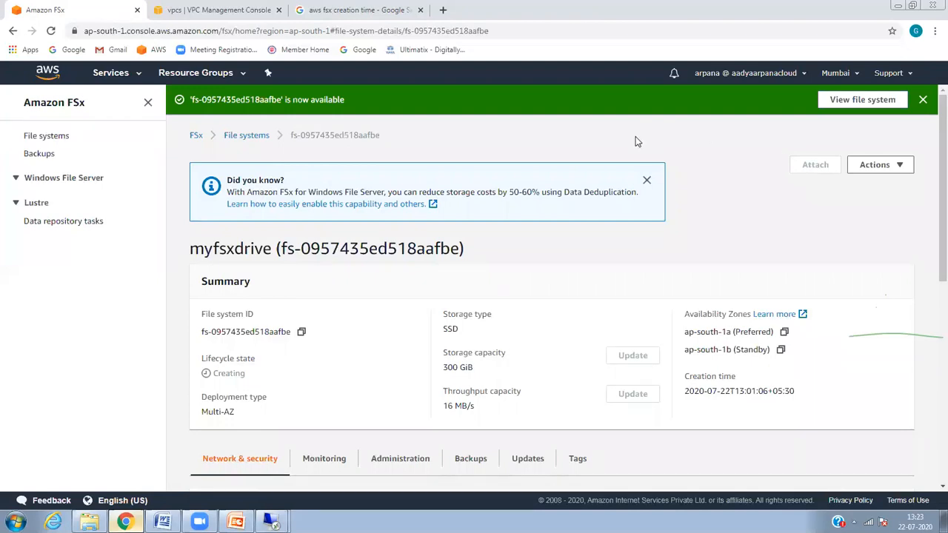
pyautogui.click(880, 98)
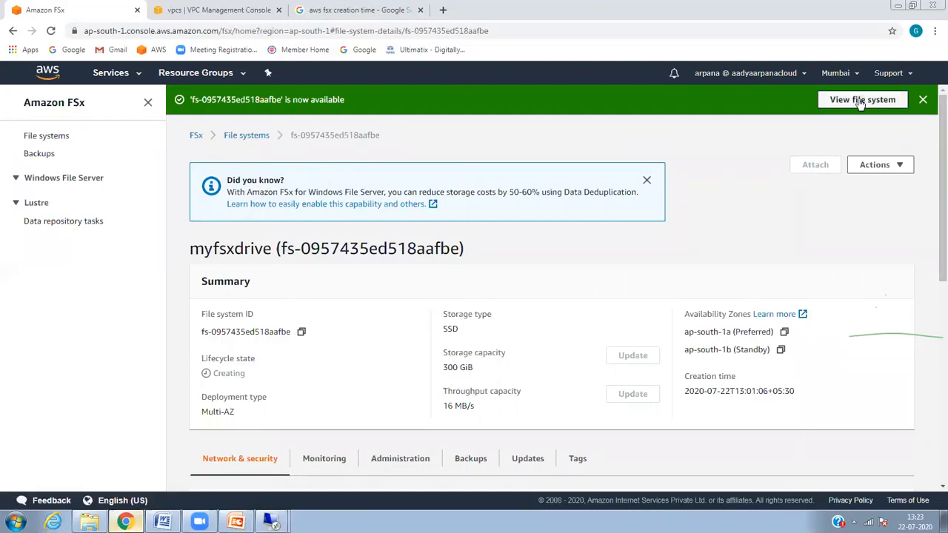
pyautogui.click(74, 179)
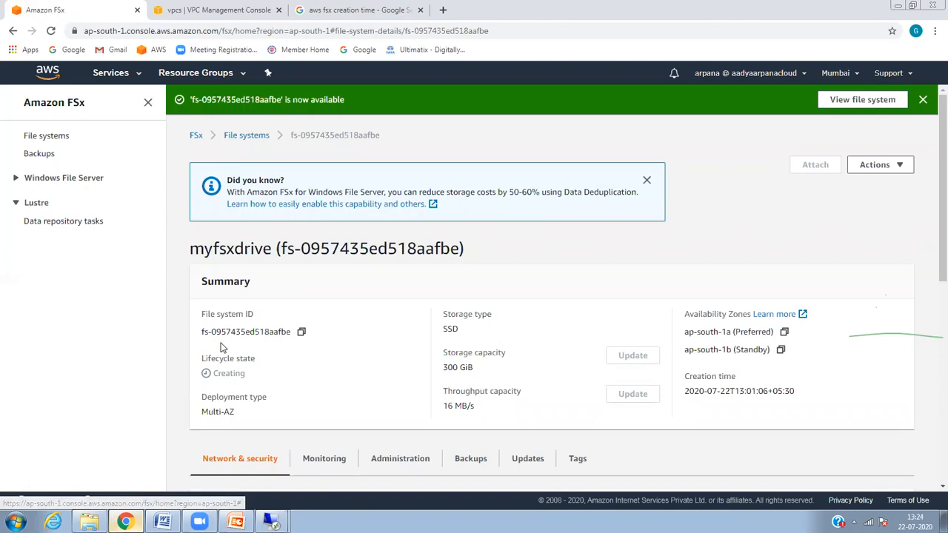
pyautogui.click(111, 72)
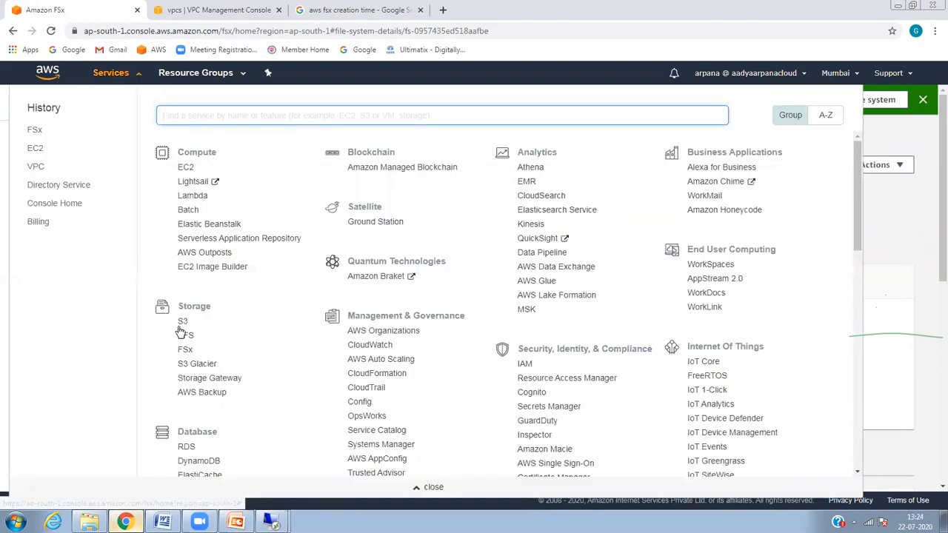
pyautogui.click(185, 350)
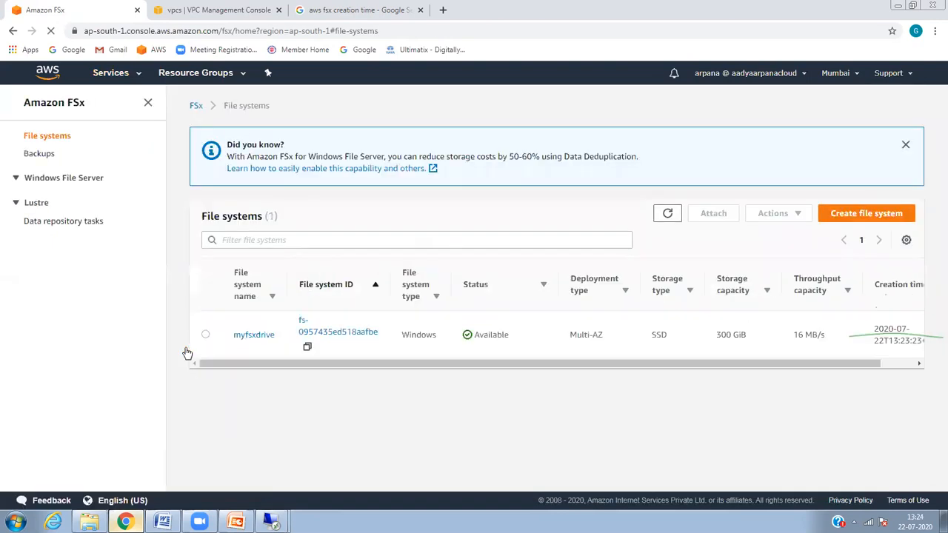
pyautogui.click(245, 337)
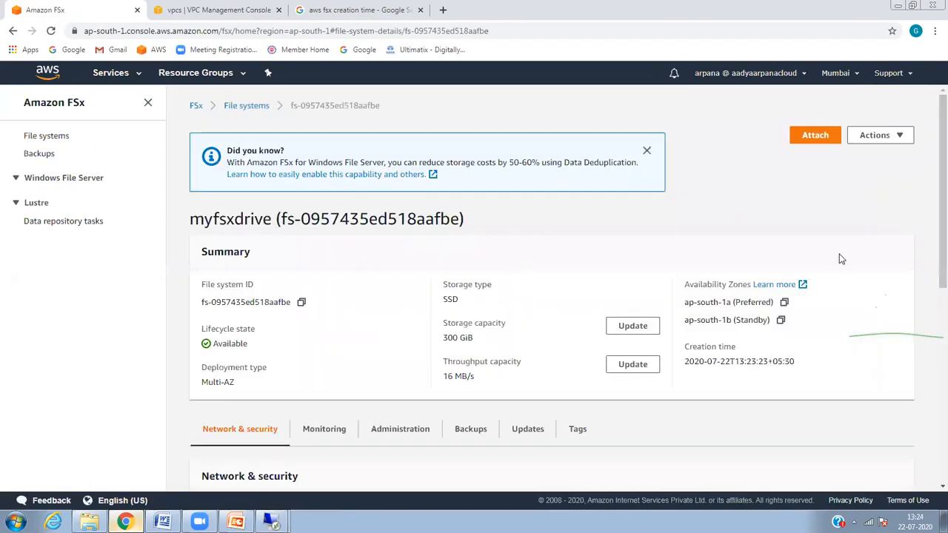
# Step: Show myfsxdrive's Attach instructions, expand From Linux instances, and select the net use share path
pyautogui.click(817, 135)
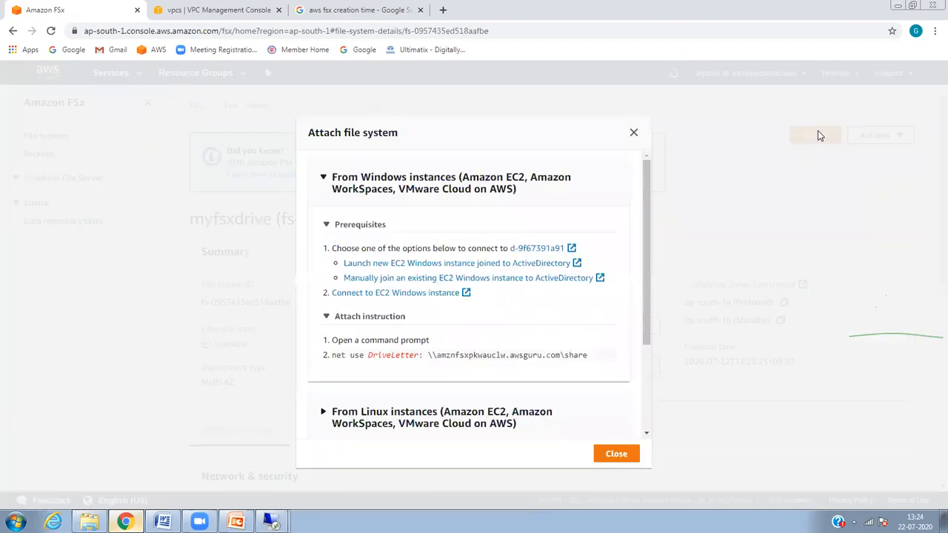
pyautogui.click(635, 134)
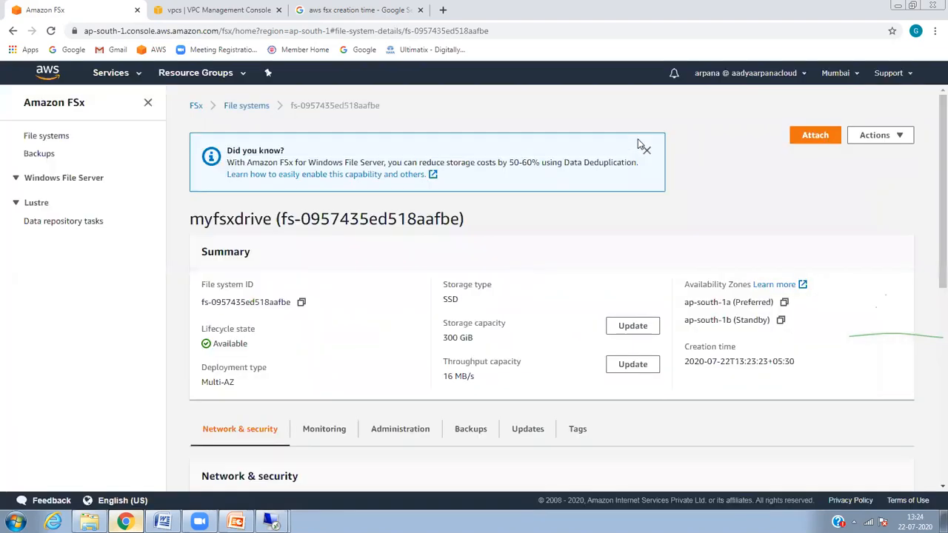
pyautogui.click(814, 136)
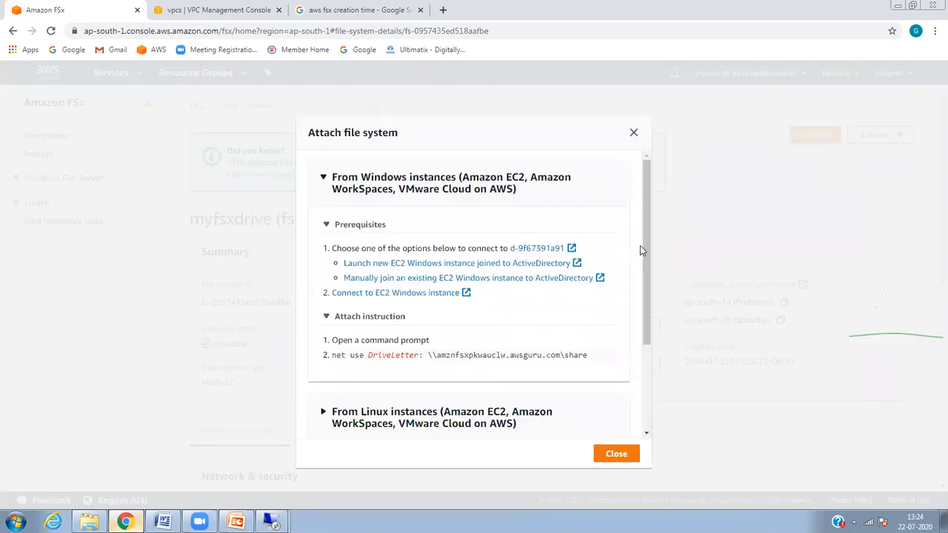
pyautogui.scroll(-1, 642, 289)
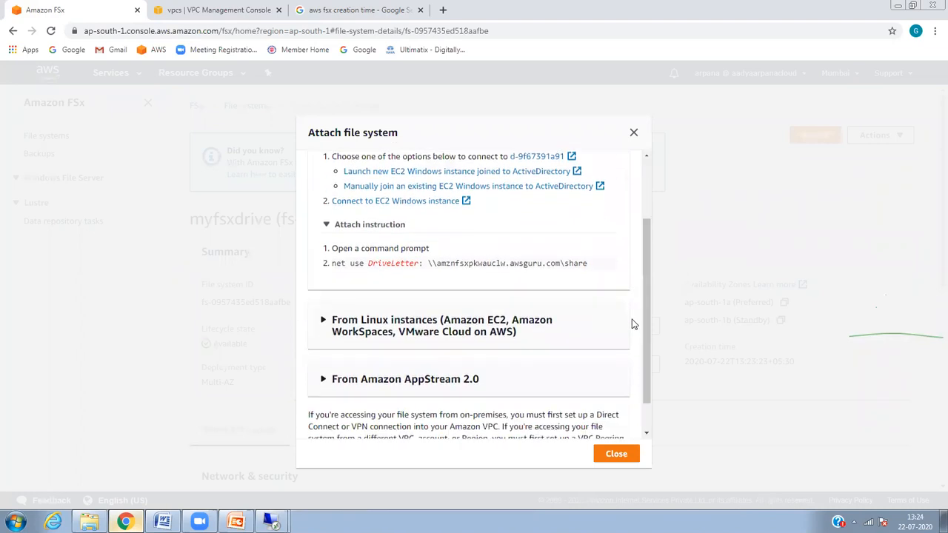
pyautogui.moveTo(644, 311); pyautogui.dragTo(635, 216)
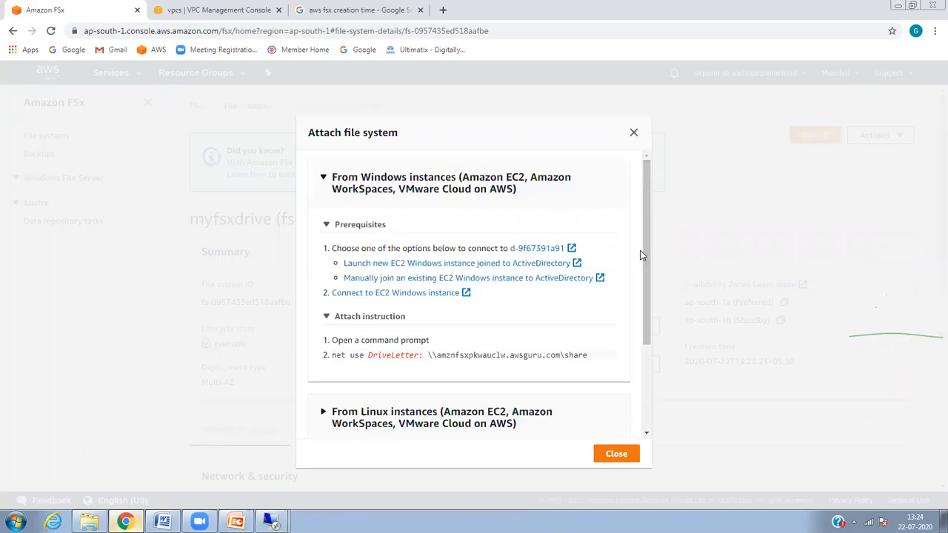
pyautogui.moveTo(643, 254); pyautogui.dragTo(649, 327)
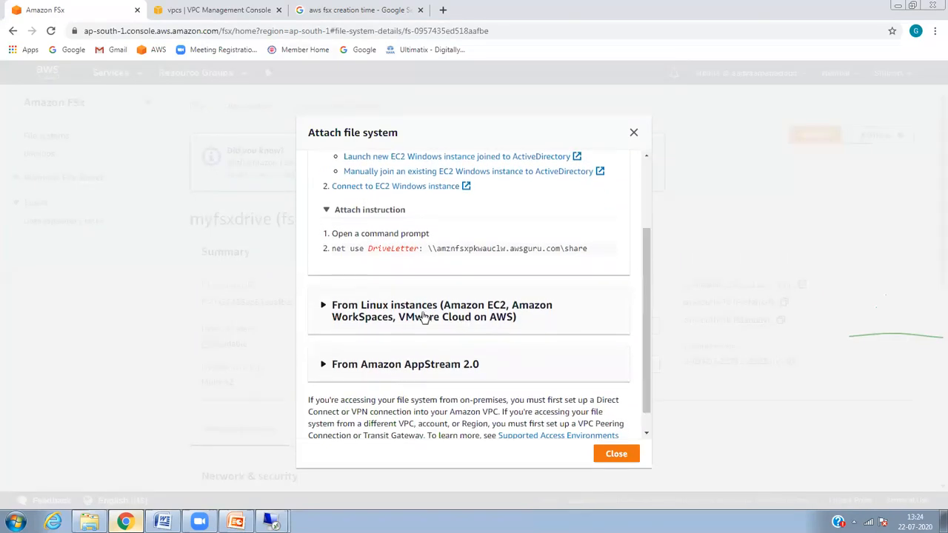
pyautogui.click(314, 309)
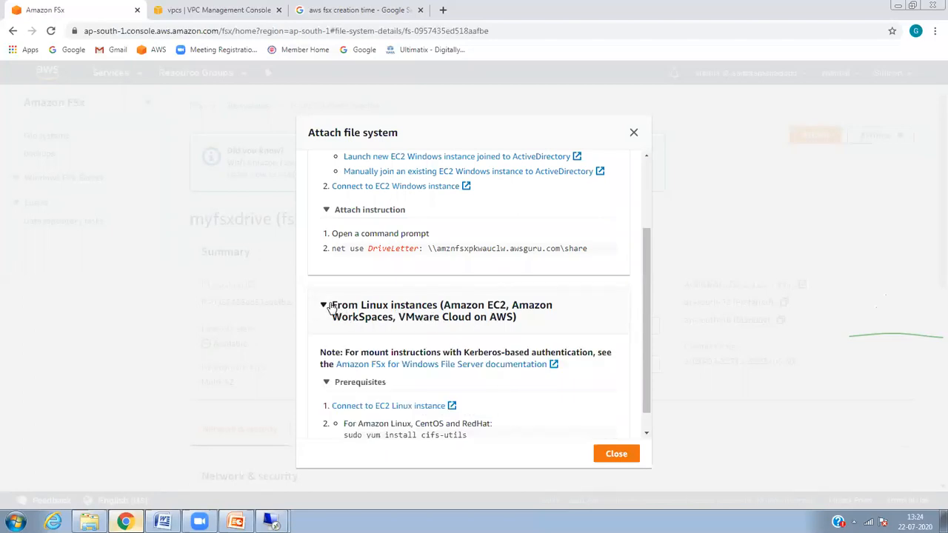
pyautogui.moveTo(650, 294); pyautogui.dragTo(632, 219)
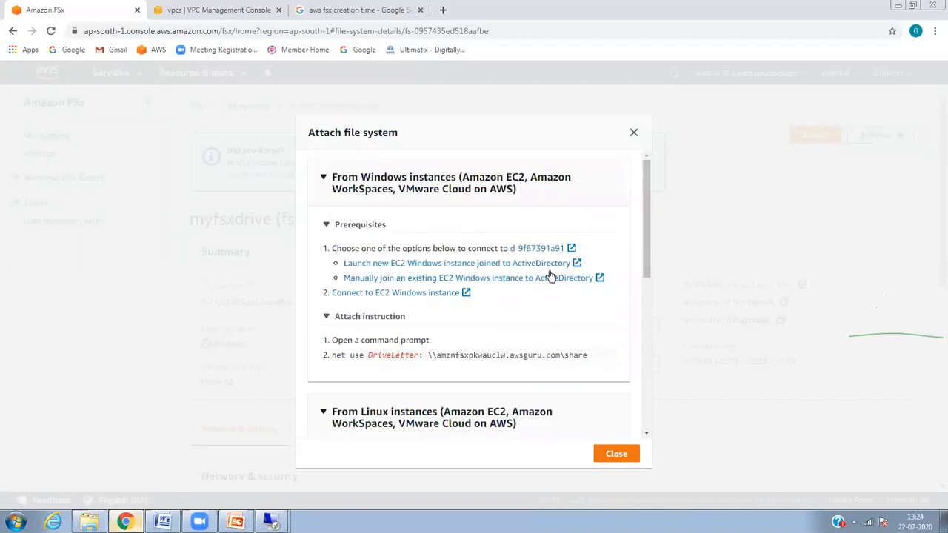
pyautogui.moveTo(430, 355); pyautogui.dragTo(588, 358)
pyautogui.hotkey('ctrl', 'c')
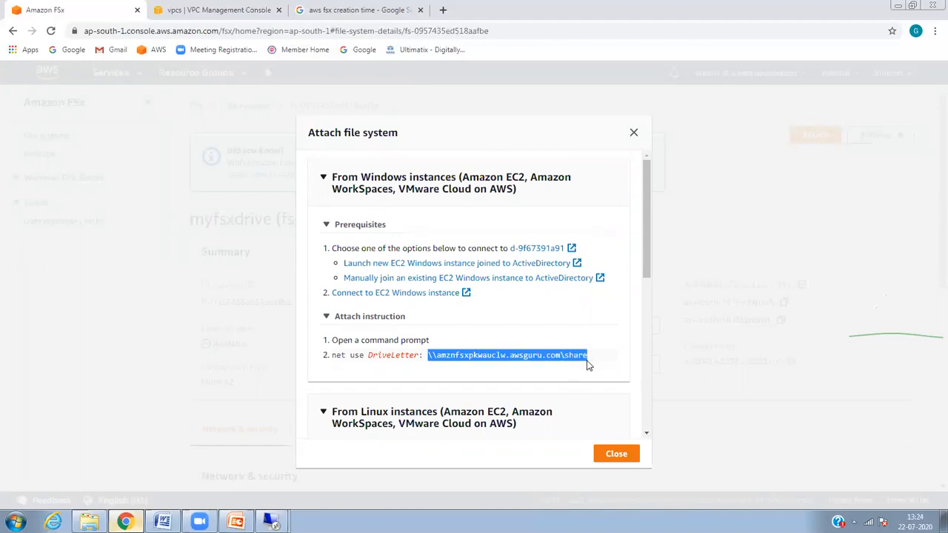
pyautogui.click(323, 178)
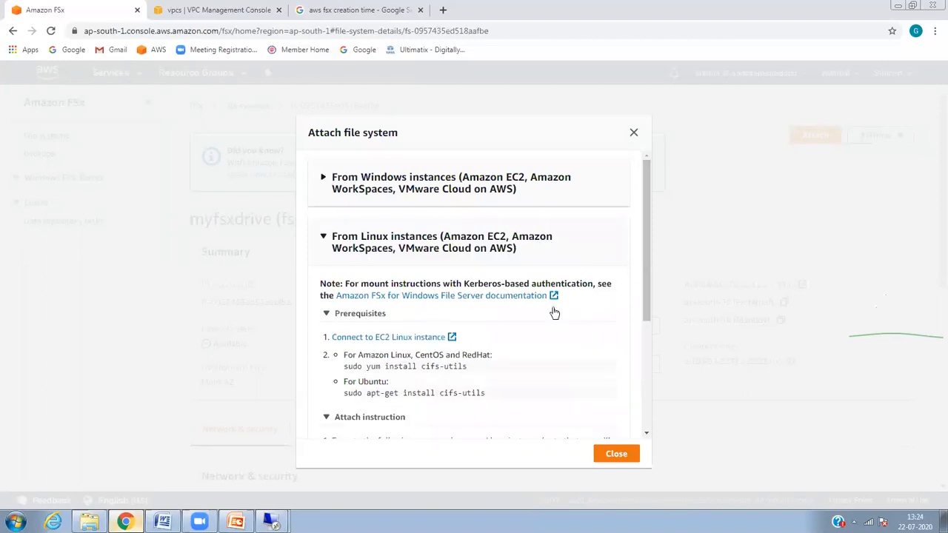
pyautogui.click(276, 522)
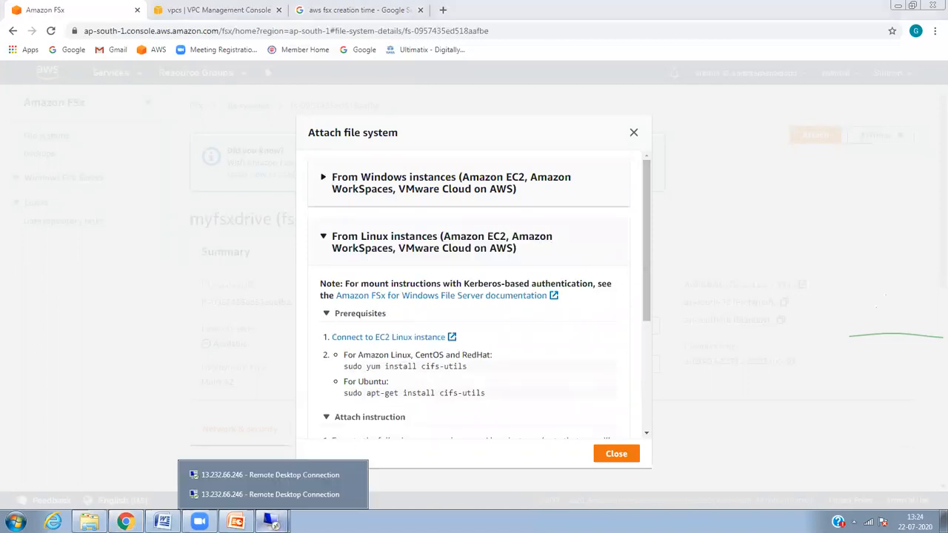
# Step: In the remote session, cancel the open Admins dialog and close Active Directory Users and Computers
pyautogui.click(261, 493)
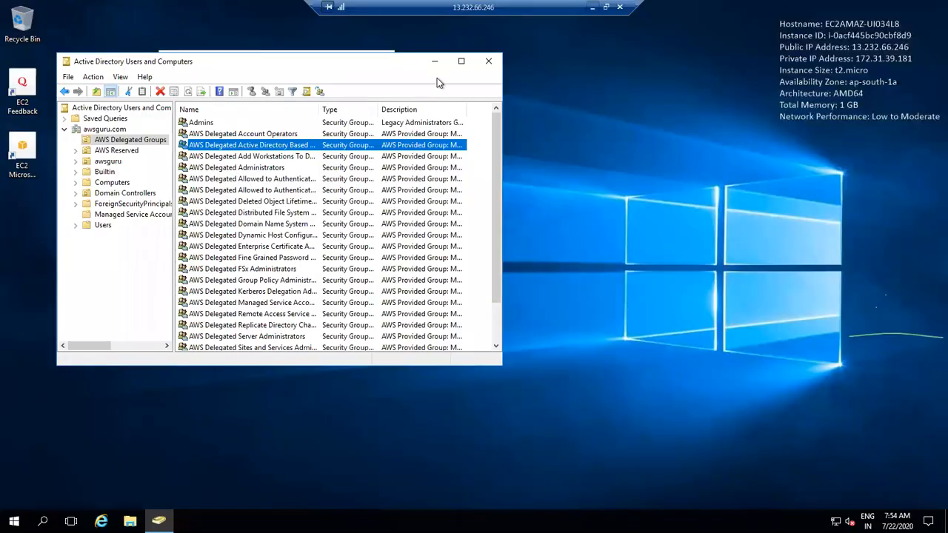
pyautogui.click(492, 65)
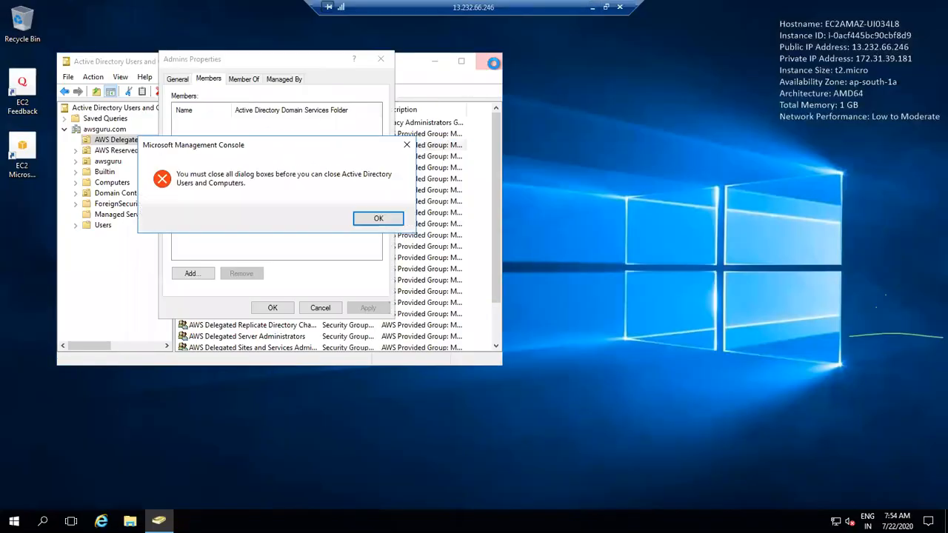
pyautogui.click(379, 218)
pyautogui.click(320, 307)
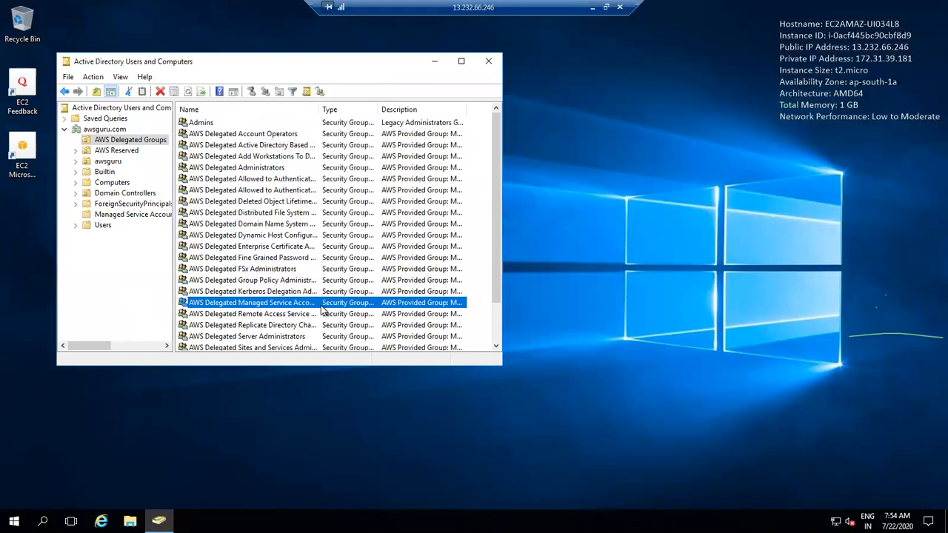
pyautogui.click(492, 65)
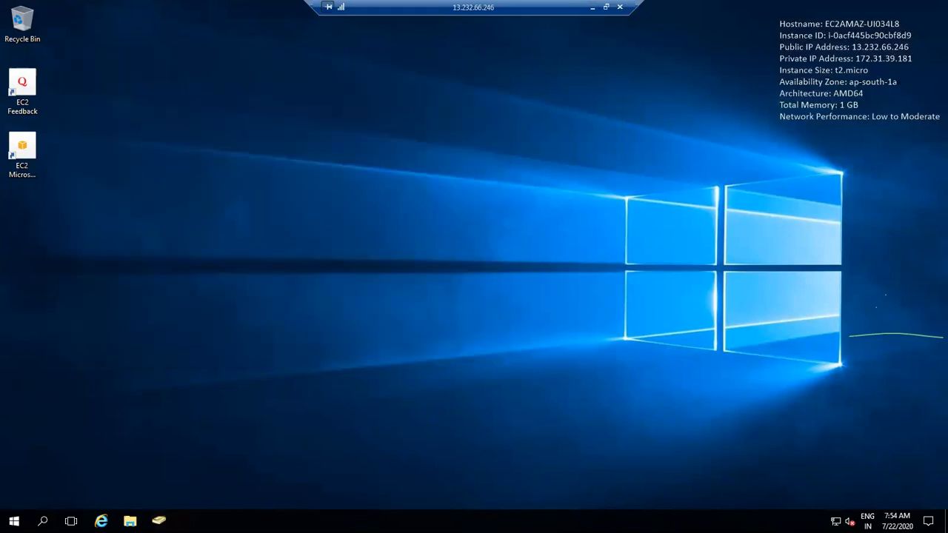
# Step: Map the pasted FSx share path as drive Z: and create a new folder in it
pyautogui.click(130, 521)
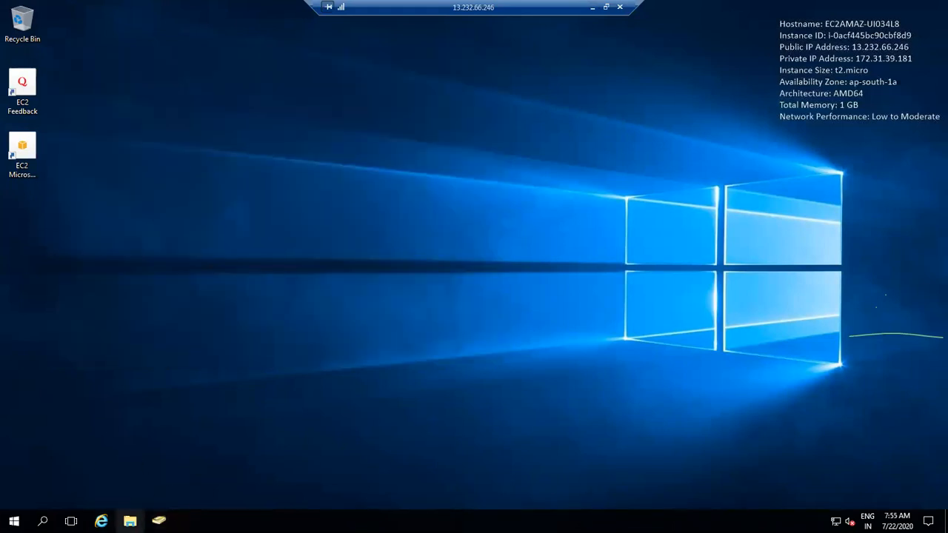
pyautogui.rightClick(183, 249)
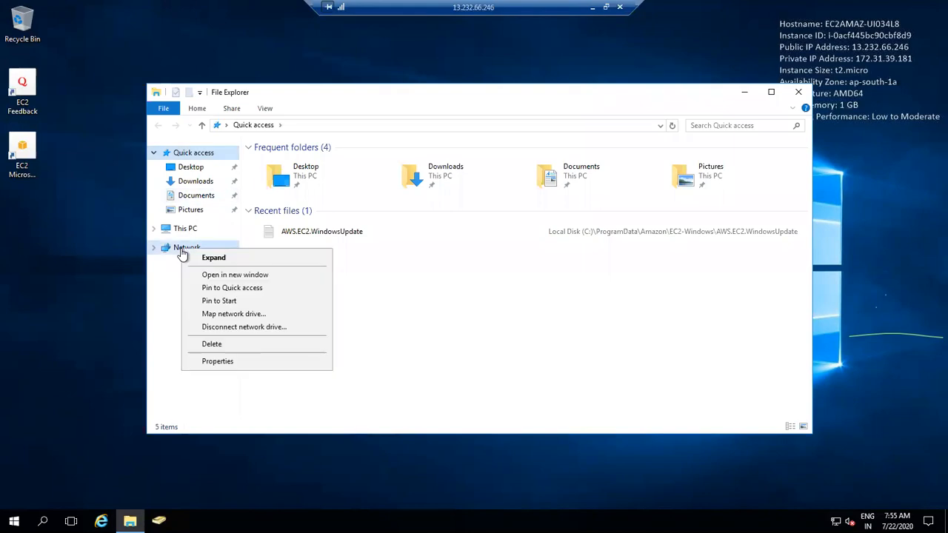
pyautogui.click(226, 314)
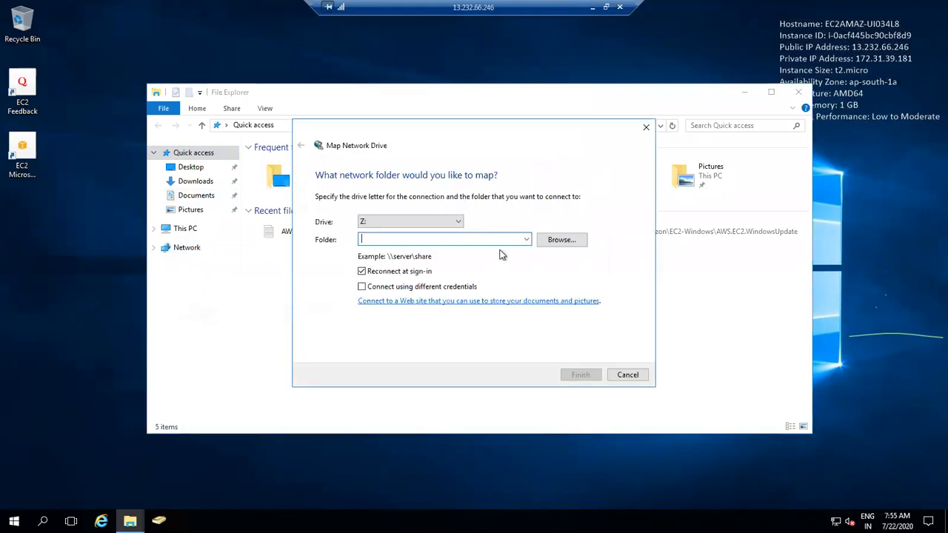
pyautogui.hotkey('ctrl', 'v')
pyautogui.press('Return')
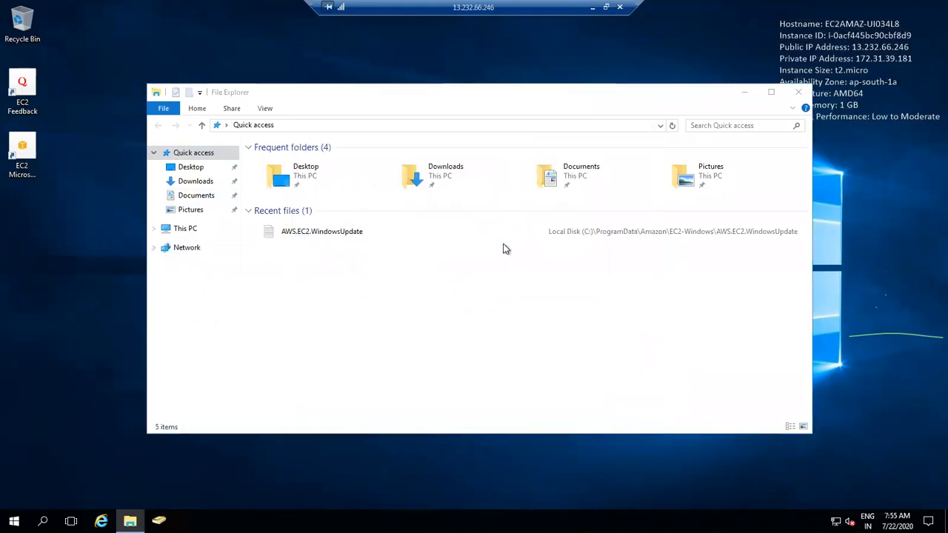
pyautogui.rightClick(399, 304)
pyautogui.moveTo(488, 314)
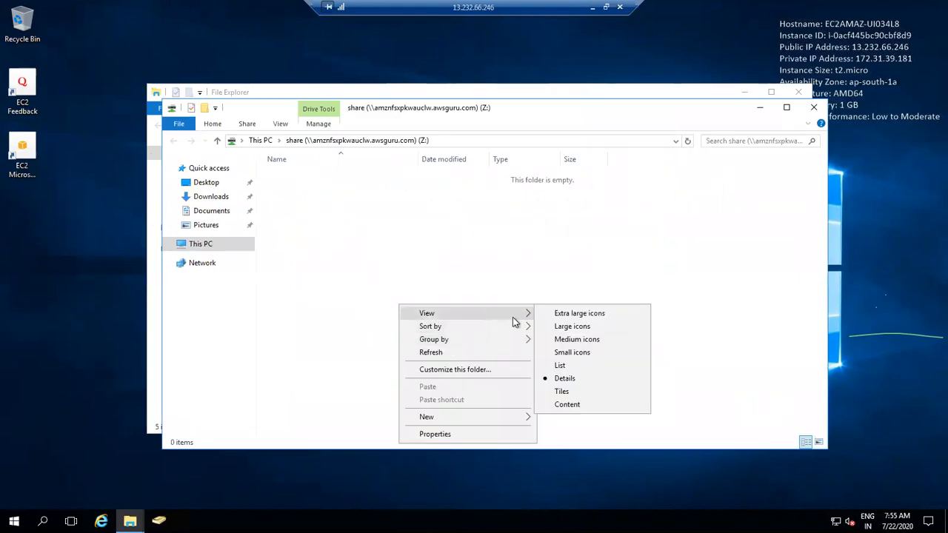
pyautogui.moveTo(451, 419)
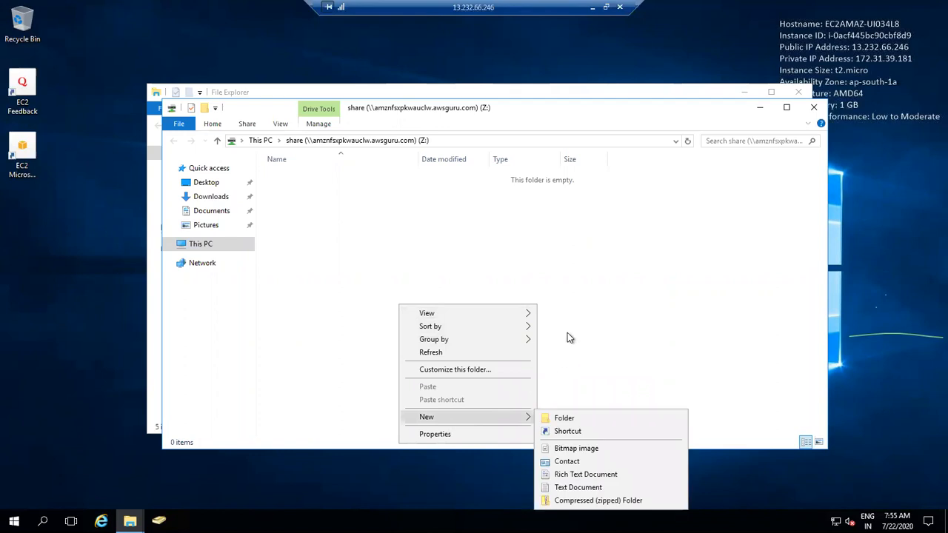
pyautogui.click(557, 419)
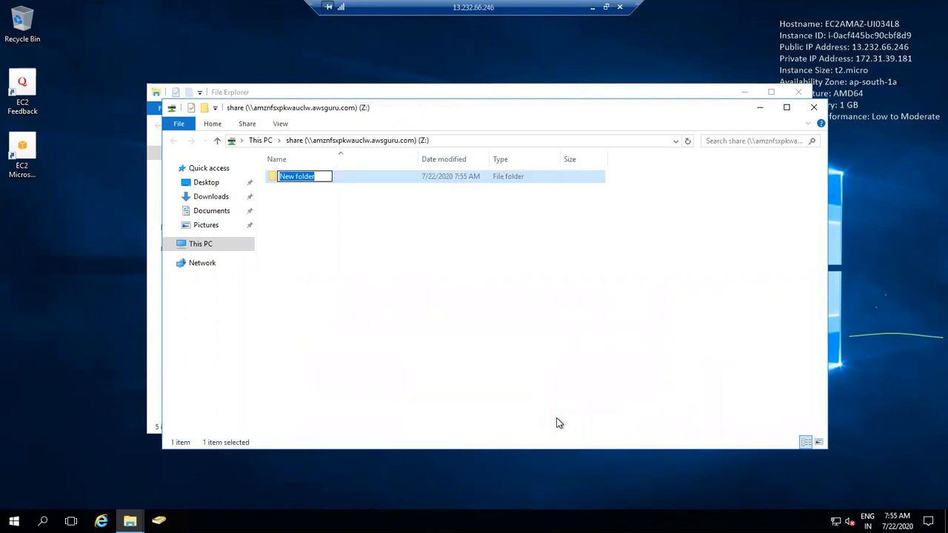
# Step: Name the new folder gu, then rename it to Guru
pyautogui.write('gu')
pyautogui.click(351, 248)
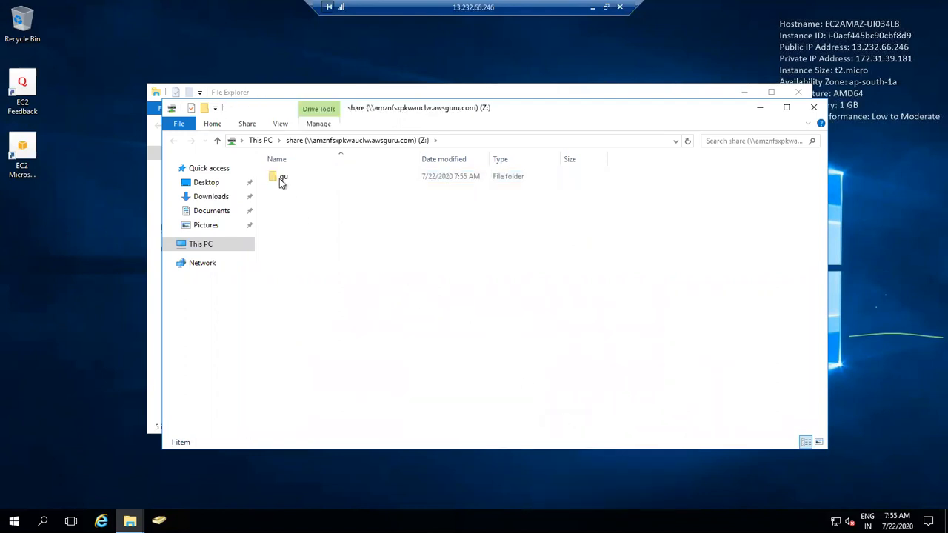
pyautogui.click(280, 178)
pyautogui.rightClick(280, 177)
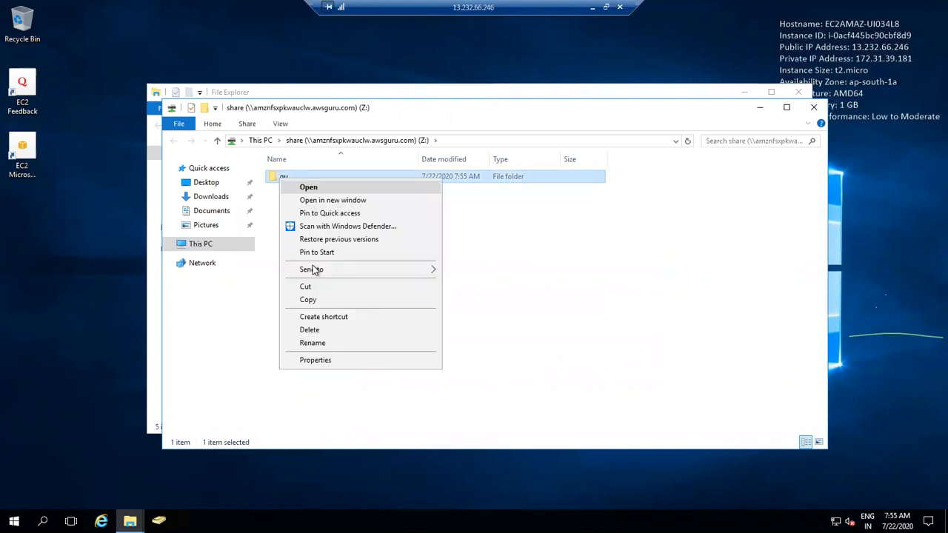
pyautogui.click(319, 342)
pyautogui.write('Guru')
pyautogui.click(357, 289)
# Step: Create folders Yuvaraj and Venke on the Z: share, then leave the remote session
pyautogui.rightClick(358, 288)
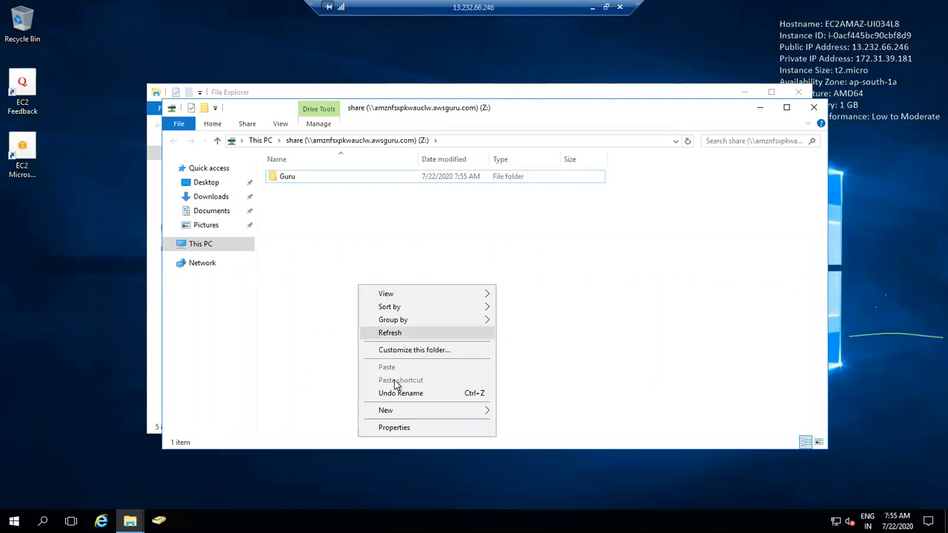
pyautogui.moveTo(456, 412)
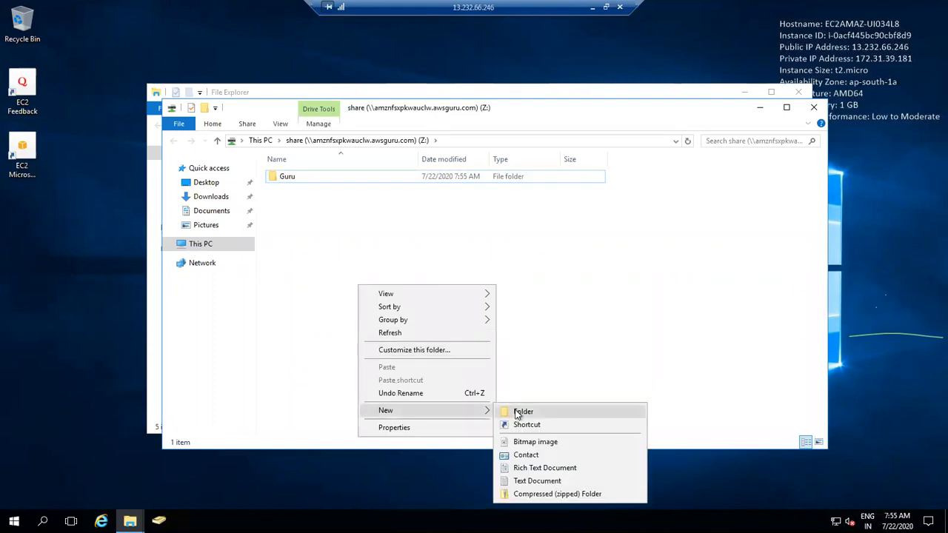
pyautogui.click(518, 412)
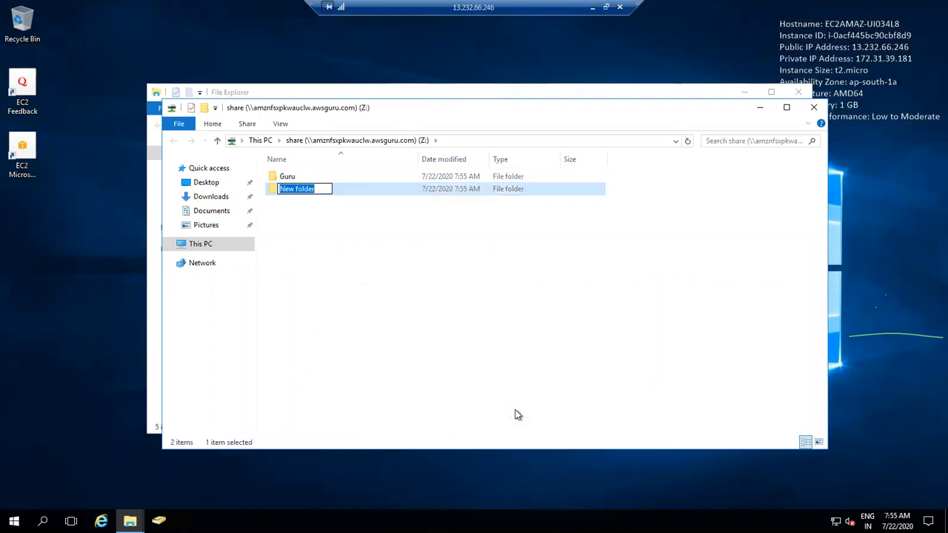
pyautogui.write('Yuvaraj')
pyautogui.press('Return')
pyautogui.rightClick(472, 346)
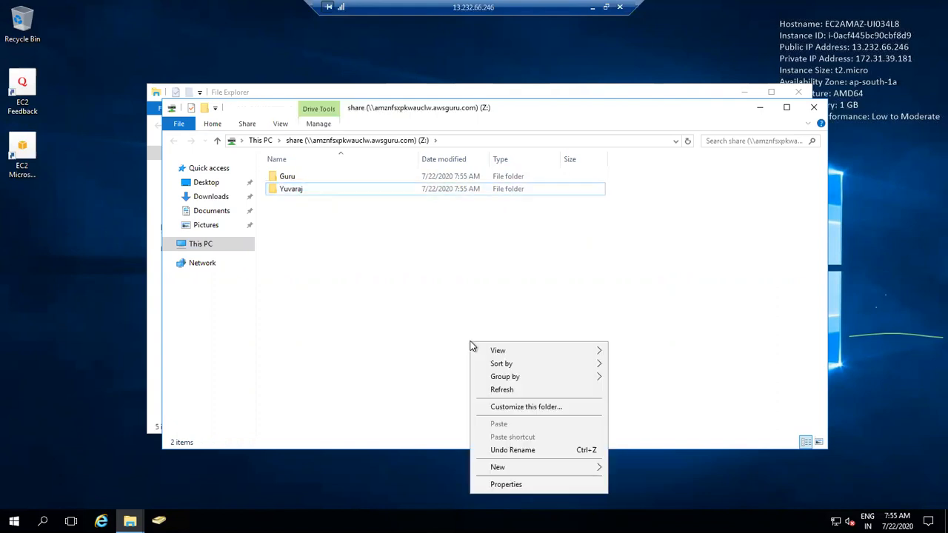
pyautogui.moveTo(554, 468)
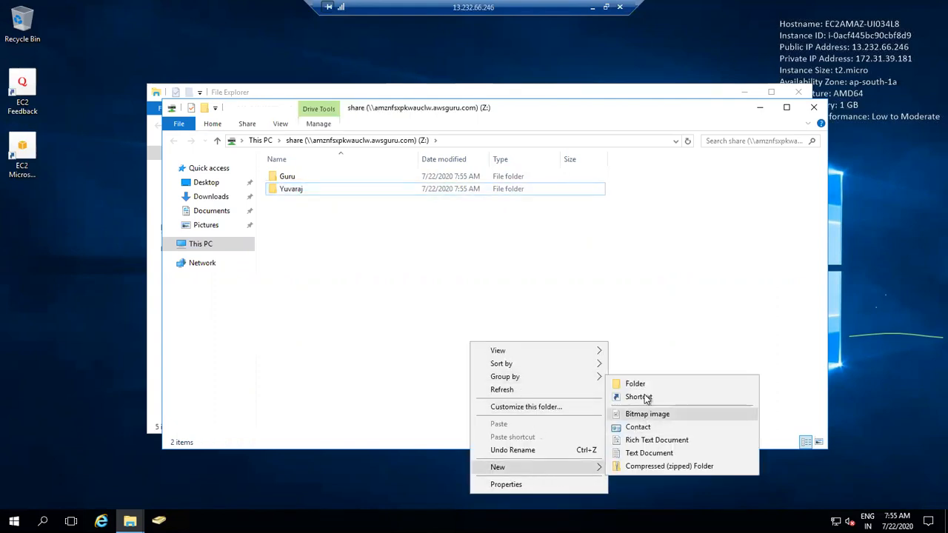
pyautogui.click(644, 384)
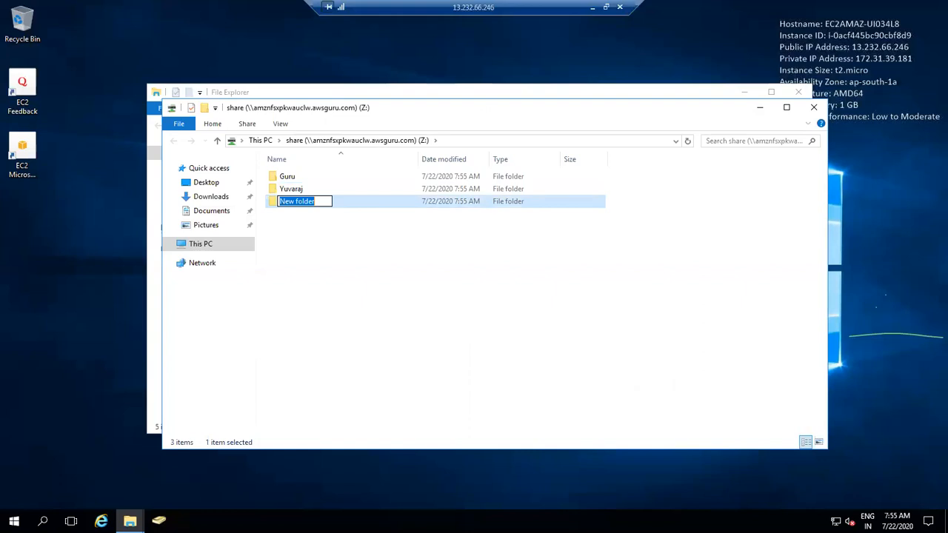
pyautogui.write('Venke')
pyautogui.press('Return')
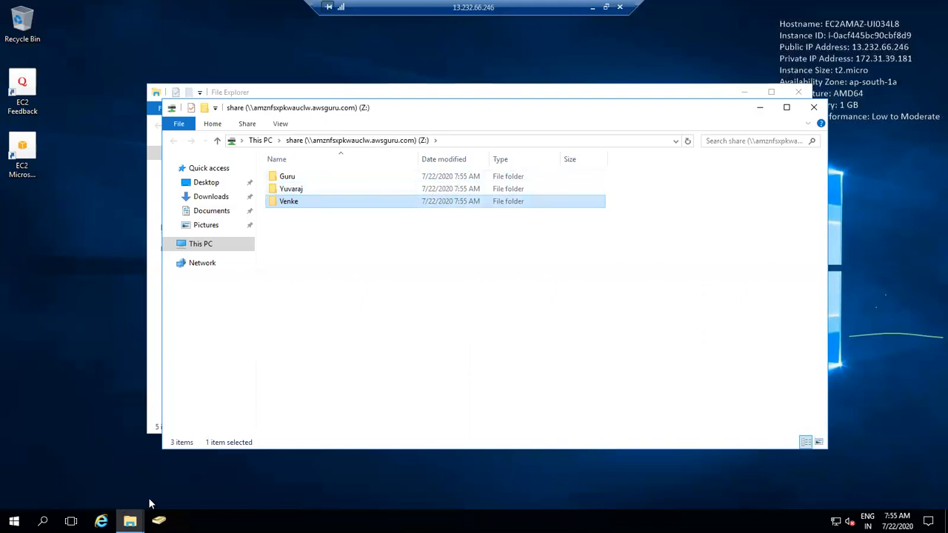
pyautogui.click(595, 9)
# Step: Bring back the remote session, refresh its desktop and open File Explorer, then minimise it
pyautogui.moveTo(272, 521)
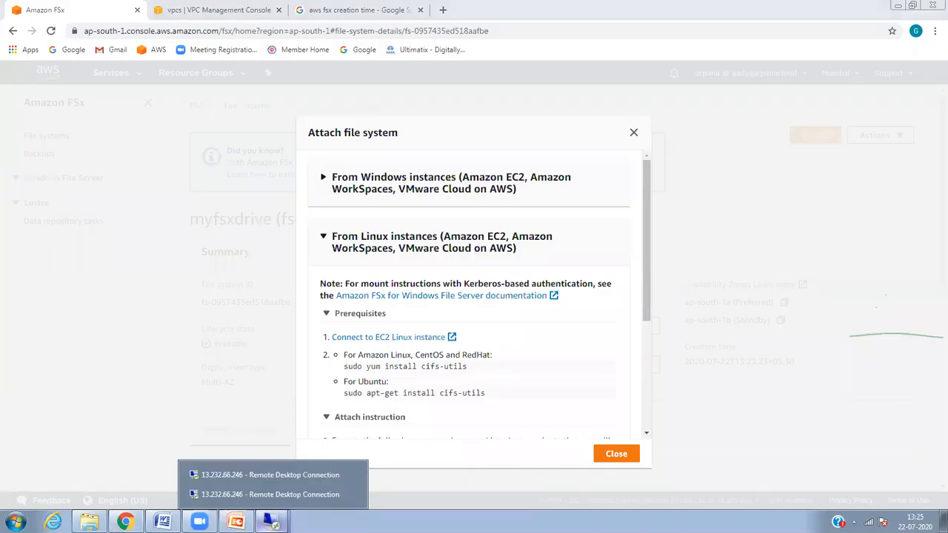
pyautogui.click(308, 494)
pyautogui.rightClick(531, 156)
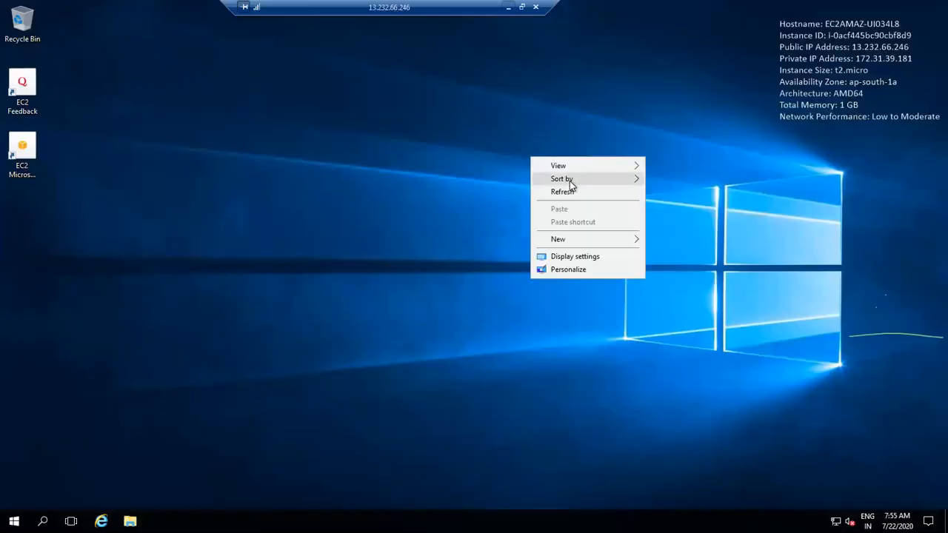
pyautogui.click(562, 192)
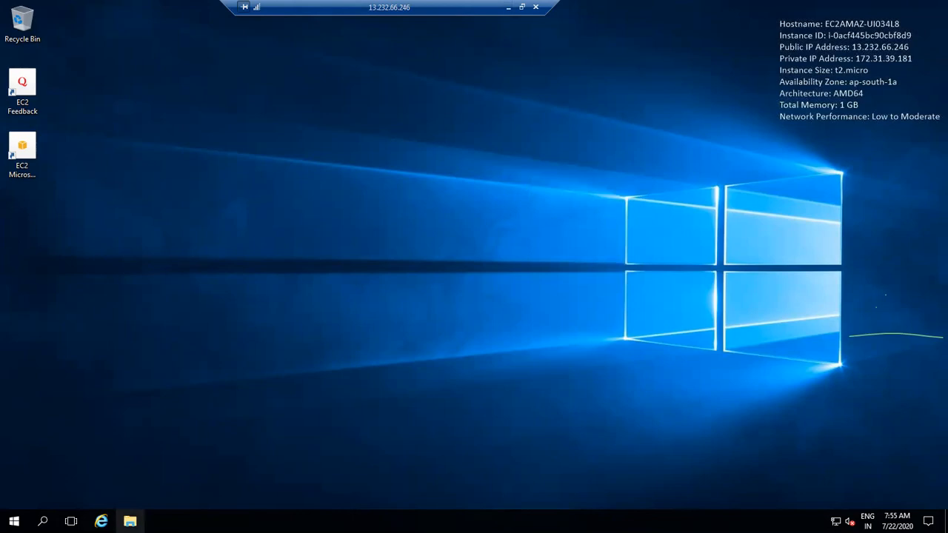
pyautogui.click(130, 521)
pyautogui.click(508, 6)
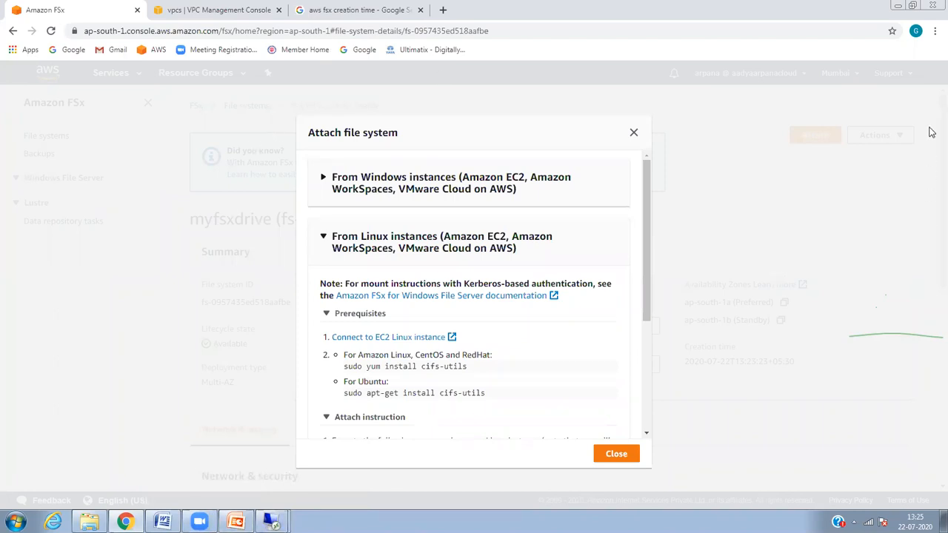
# Step: Reopen the attach instructions, select the \\amznfsxpkwauclw.awsguru.com\share path, and close them
pyautogui.click(841, 115)
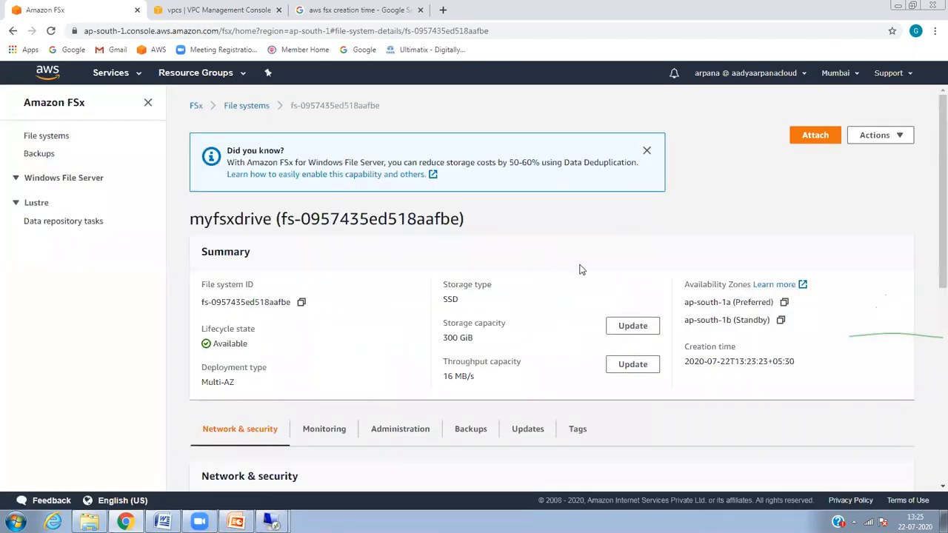
pyautogui.click(820, 136)
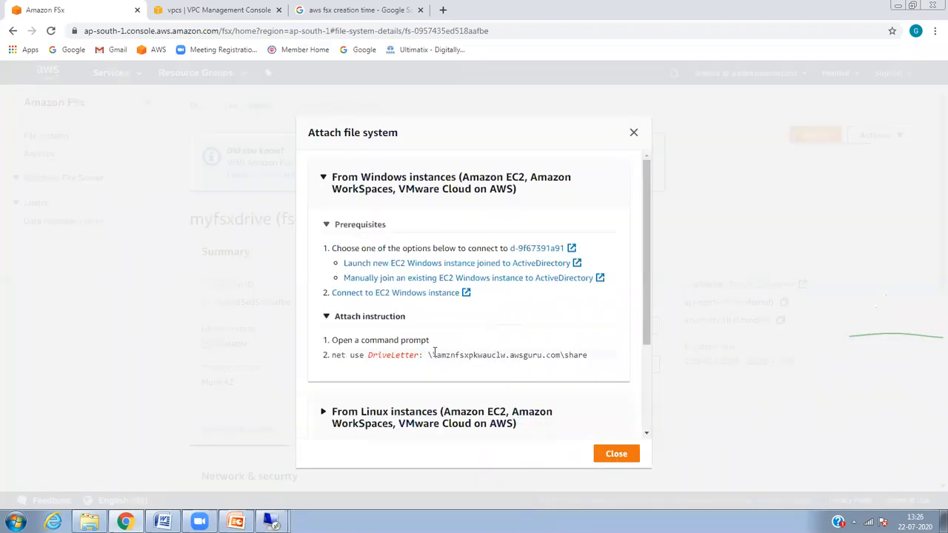
pyautogui.moveTo(432, 356); pyautogui.dragTo(591, 359)
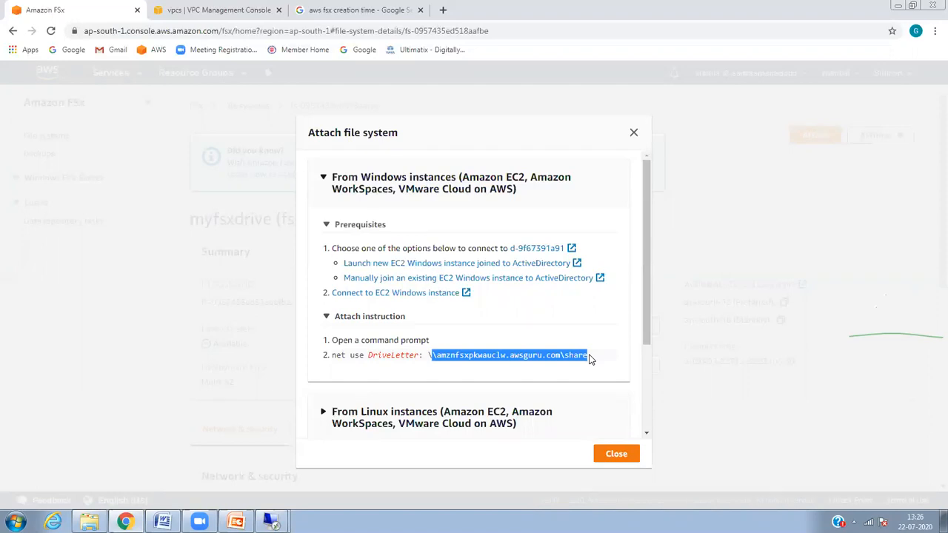
pyautogui.click(416, 381)
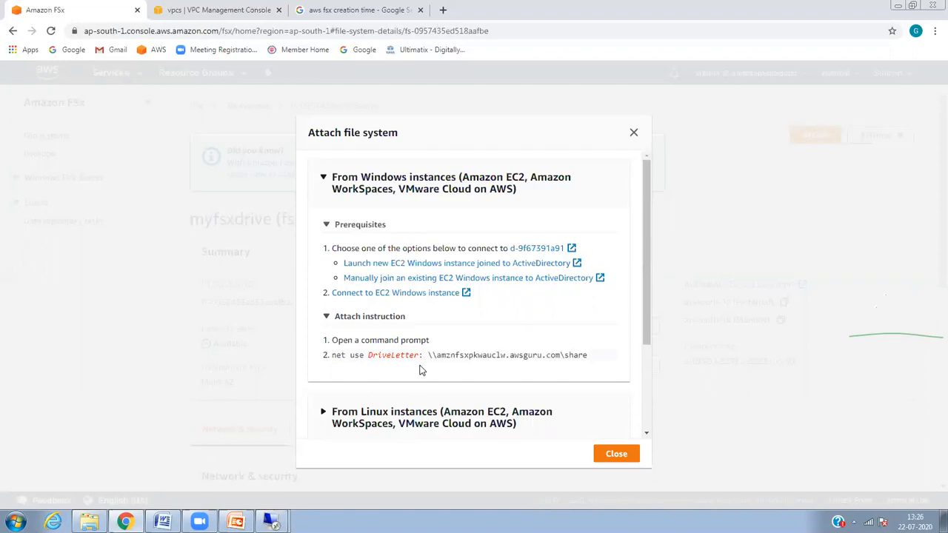
pyautogui.moveTo(428, 356); pyautogui.dragTo(585, 368)
pyautogui.hotkey('ctrl', 'c')
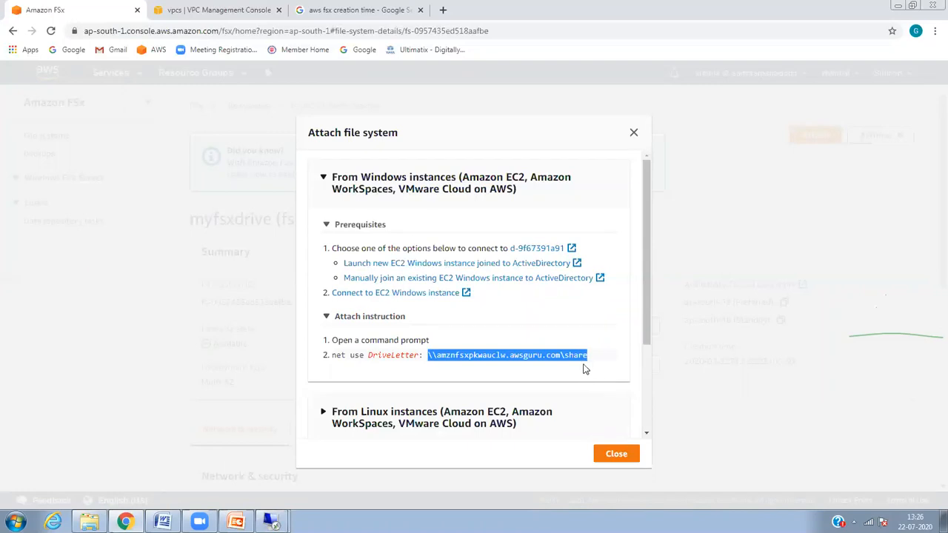
pyautogui.click(895, 189)
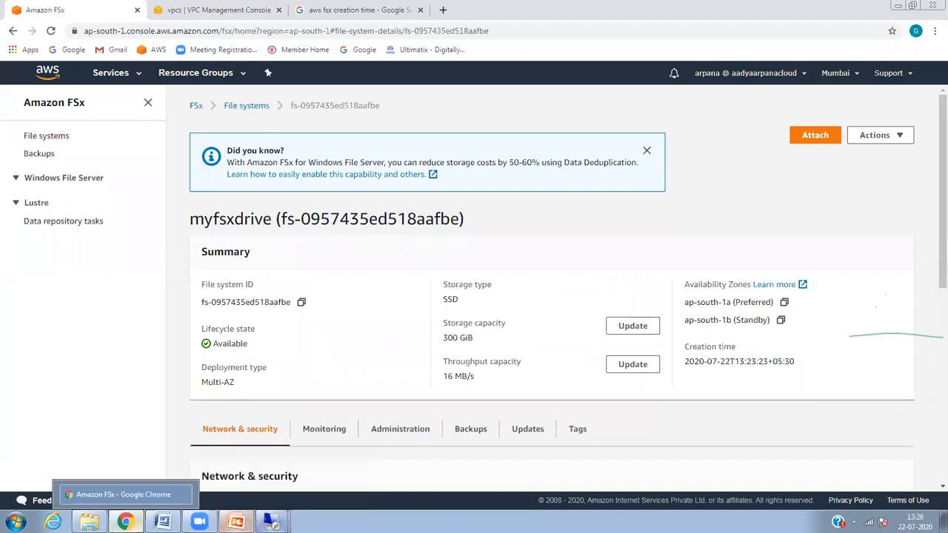
# Step: Launch Notepad and paste the share path \\amznfsxpkwauclw.awsguru.com\share into a new note
pyautogui.click(17, 522)
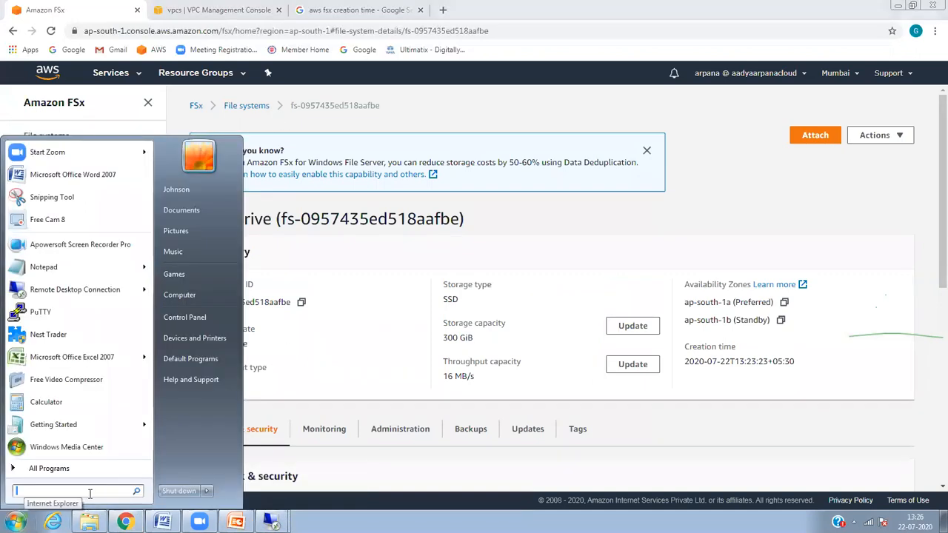
pyautogui.write('ntepad')
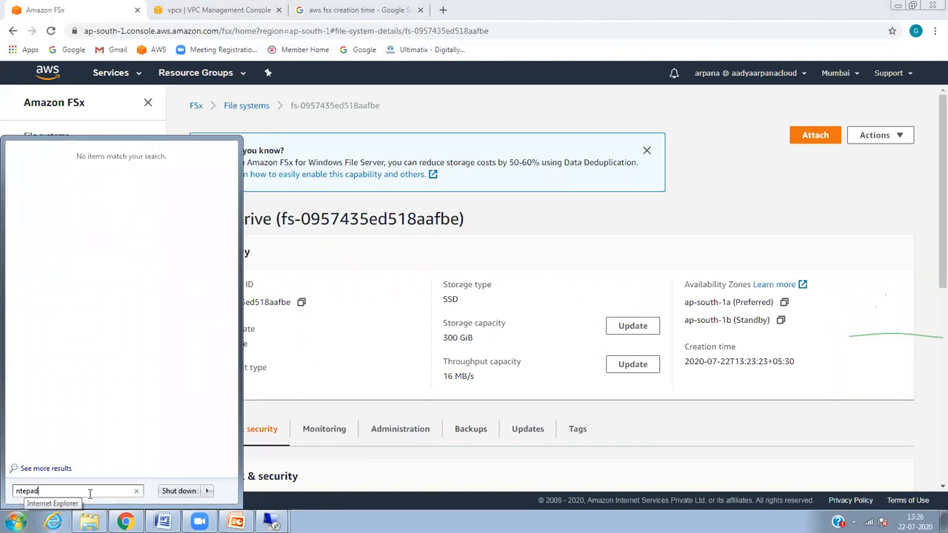
pyautogui.press('Return')
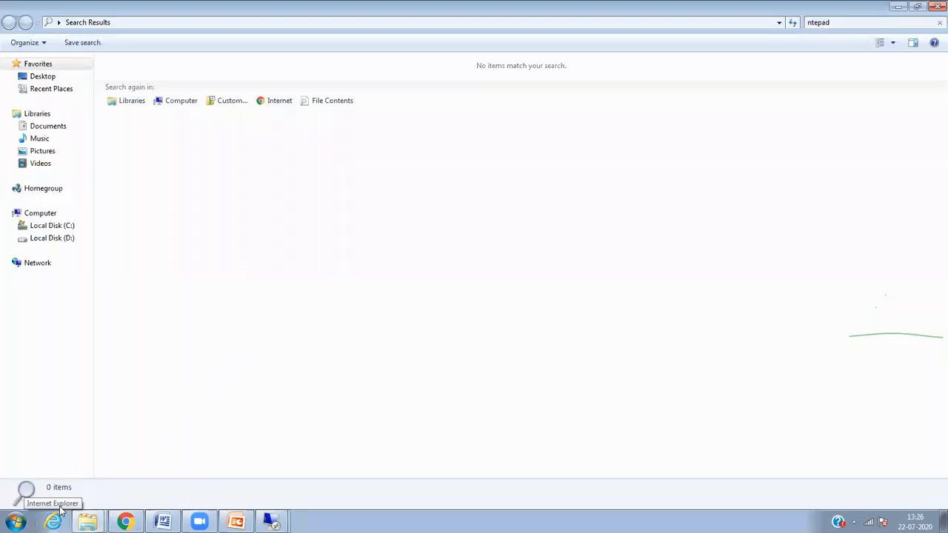
pyautogui.rightClick(17, 520)
pyautogui.click(7, 519)
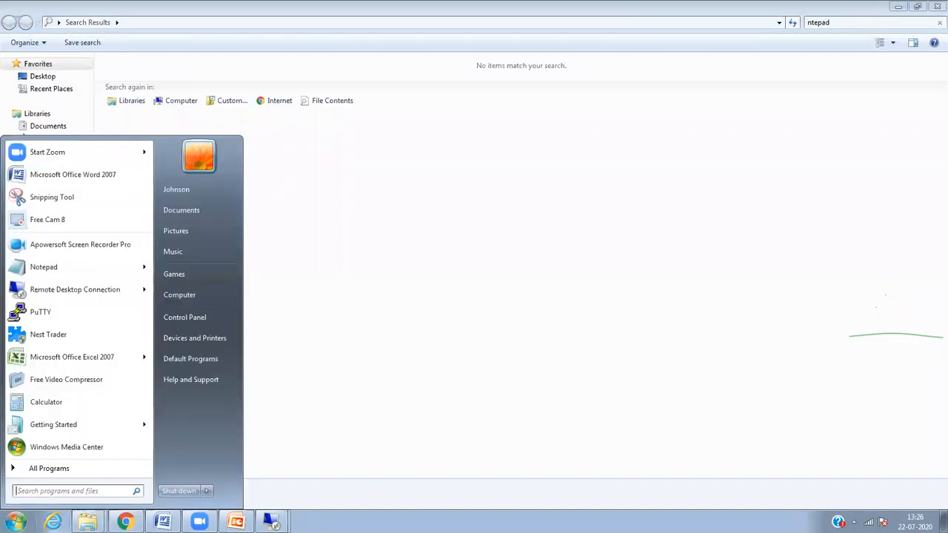
pyautogui.write('notepad')
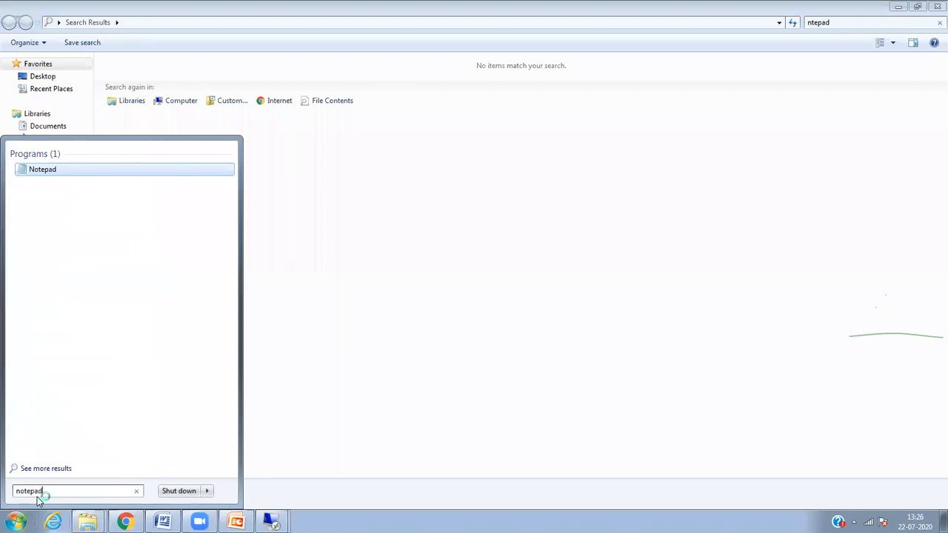
pyautogui.press('Return')
pyautogui.hotkey('ctrl', 'v')
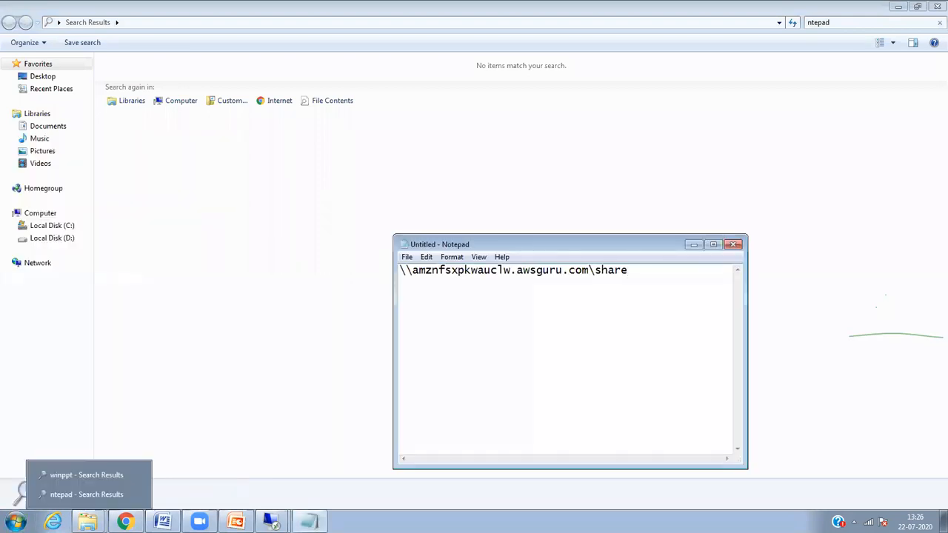
# Step: Return from the remote session windows to the myfsxdrive file system page in Chrome
pyautogui.click(271, 522)
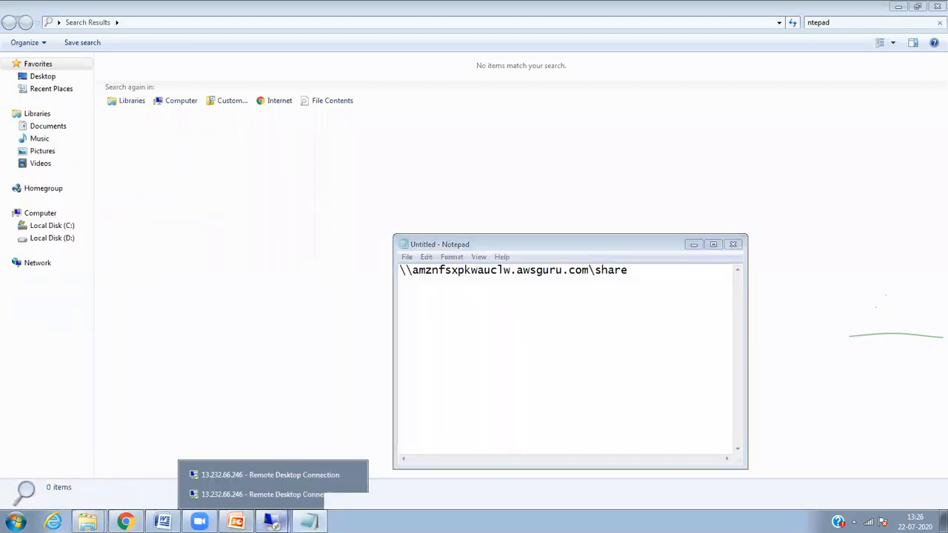
pyautogui.click(264, 478)
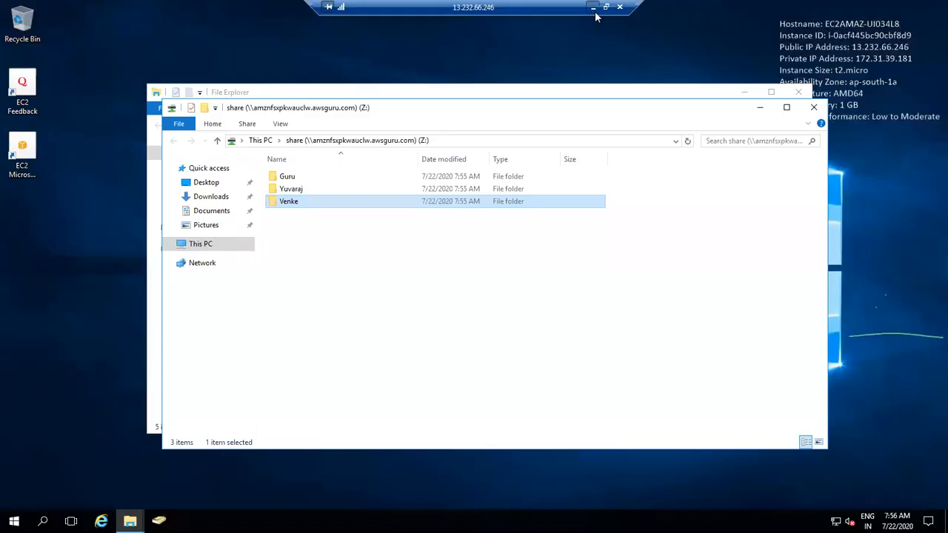
pyautogui.click(594, 7)
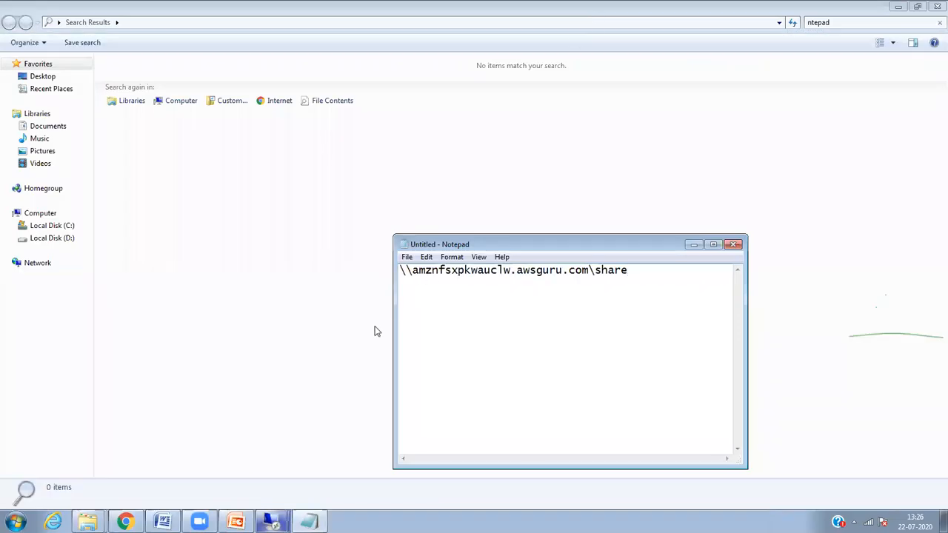
pyautogui.click(272, 521)
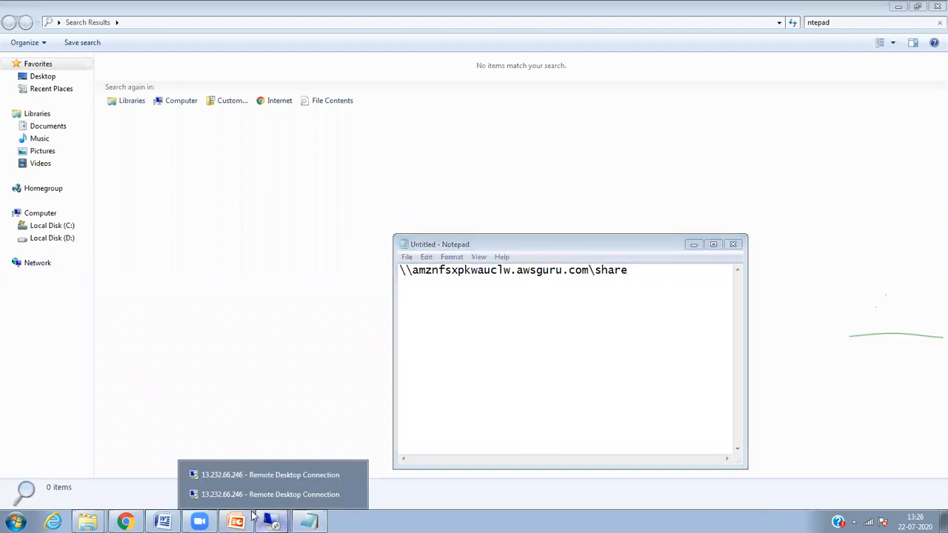
pyautogui.click(125, 521)
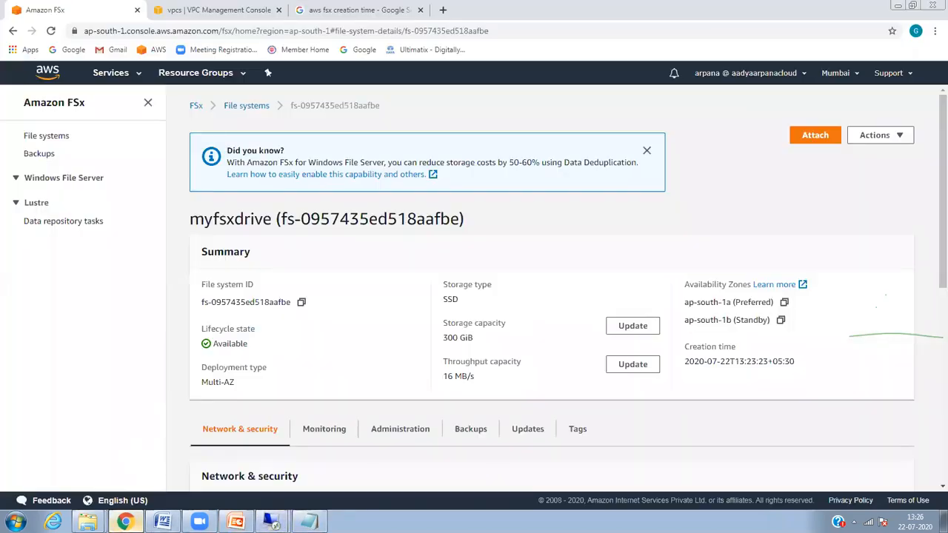
# Step: Go to EC2 running instances, select User 1 and copy its public IP
pyautogui.click(129, 77)
pyautogui.click(184, 168)
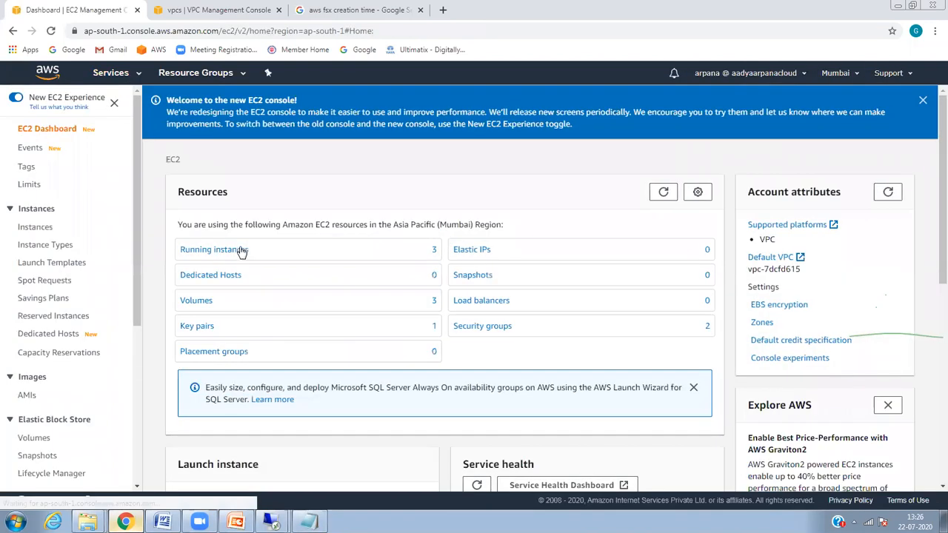
pyautogui.click(242, 250)
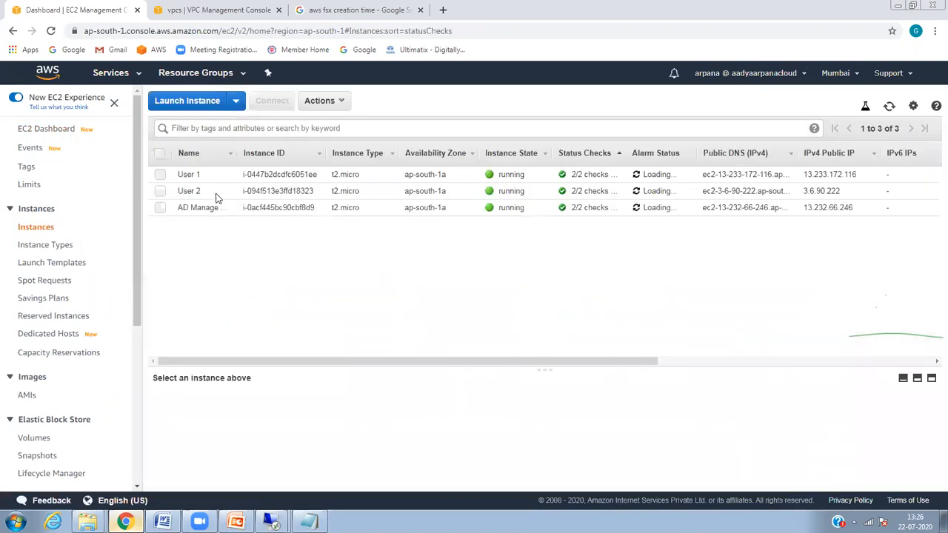
pyautogui.click(160, 175)
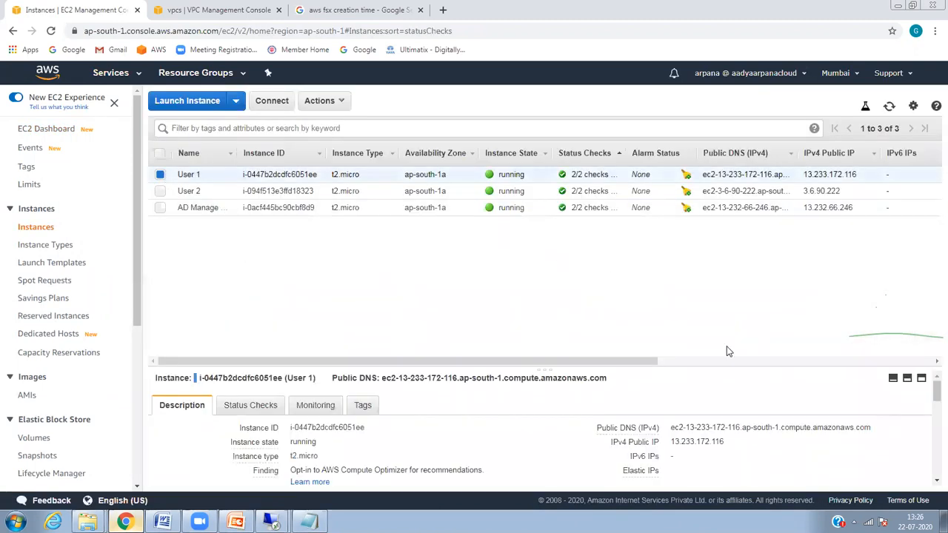
pyautogui.click(733, 443)
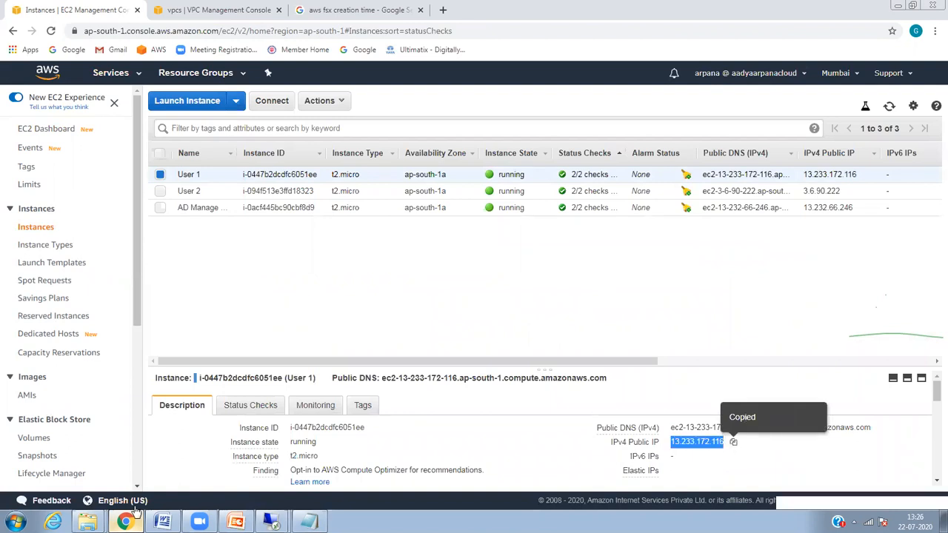
# Step: Start a Remote Desktop connection to User 1 at 13.233.172.116, then return to the console
pyautogui.click(15, 522)
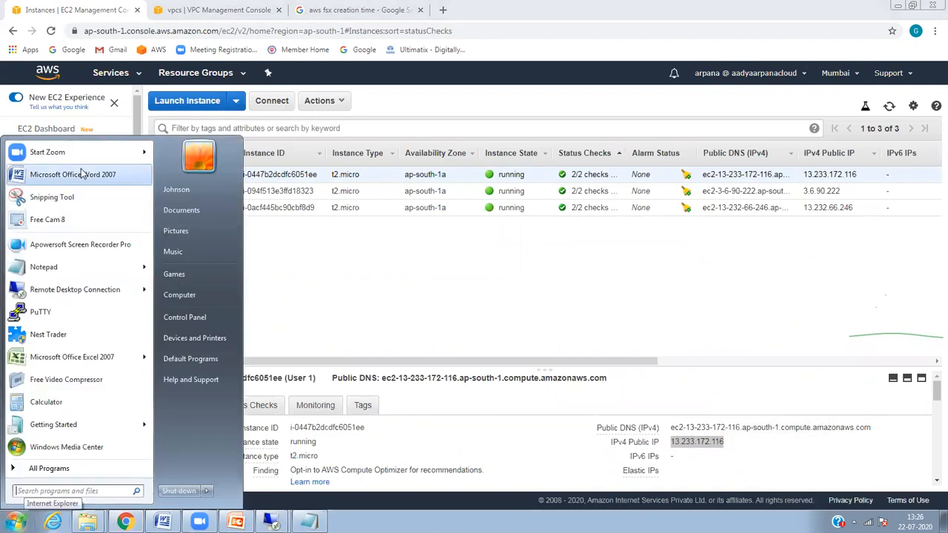
pyautogui.click(83, 293)
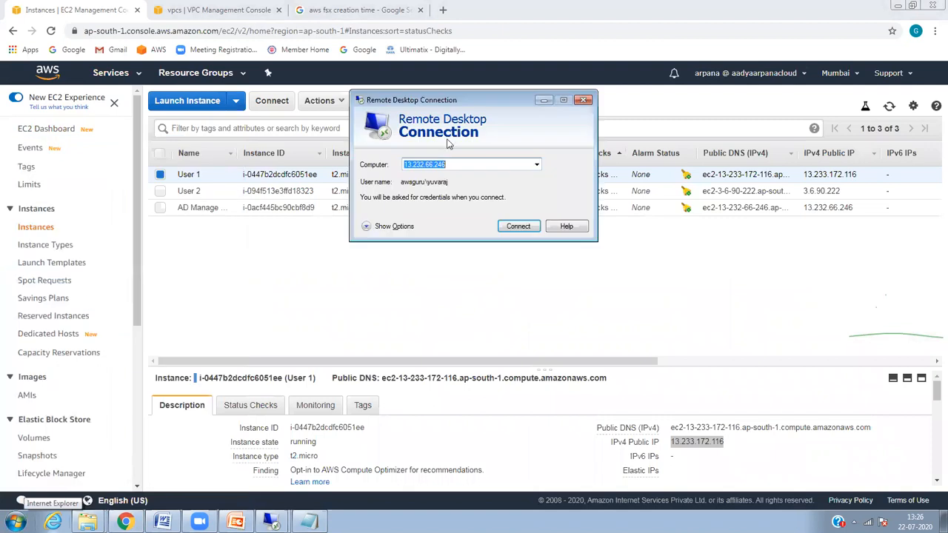
pyautogui.hotkey('ctrl', 'v')
pyautogui.press('Return')
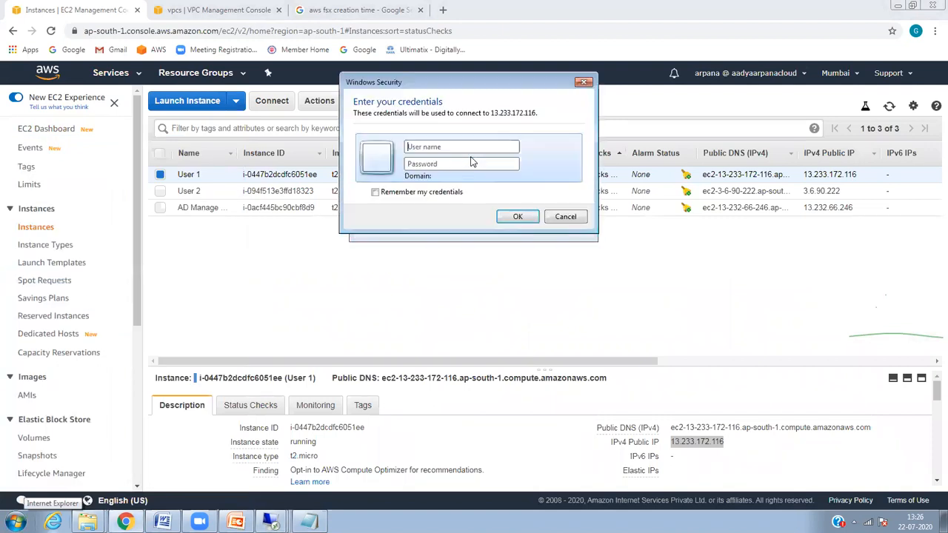
pyautogui.write('Administrator')
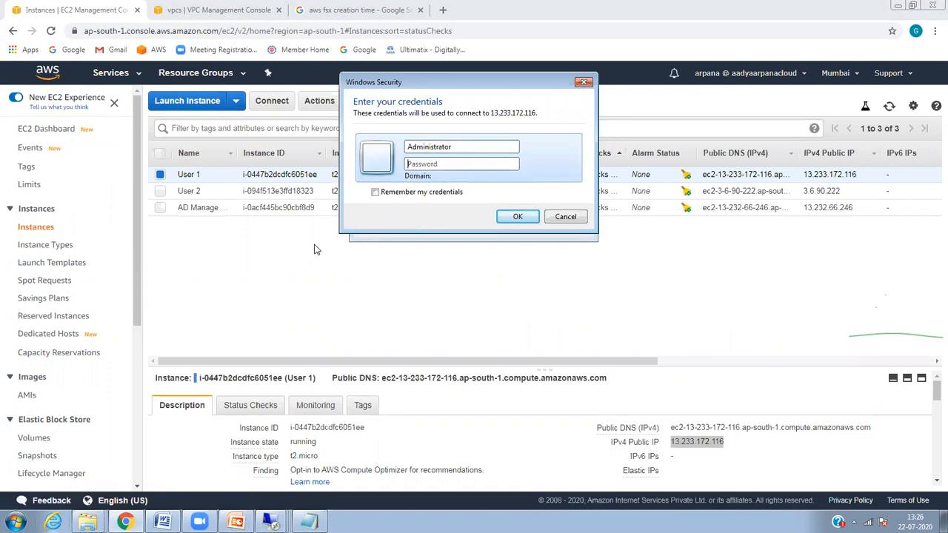
pyautogui.click(297, 243)
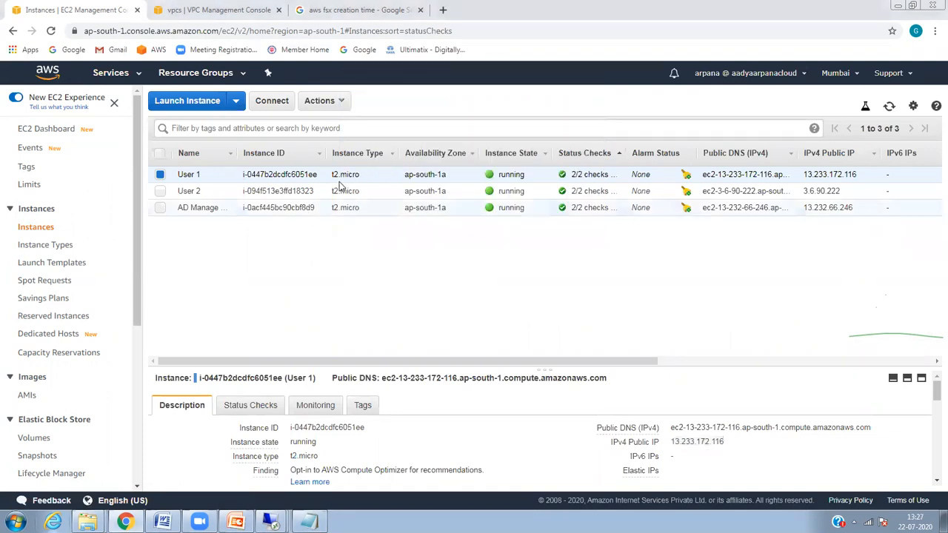
pyautogui.click(343, 100)
# Step: Decrypt User 1's Administrator password using AWSKeypair.pem and copy it
pyautogui.click(360, 138)
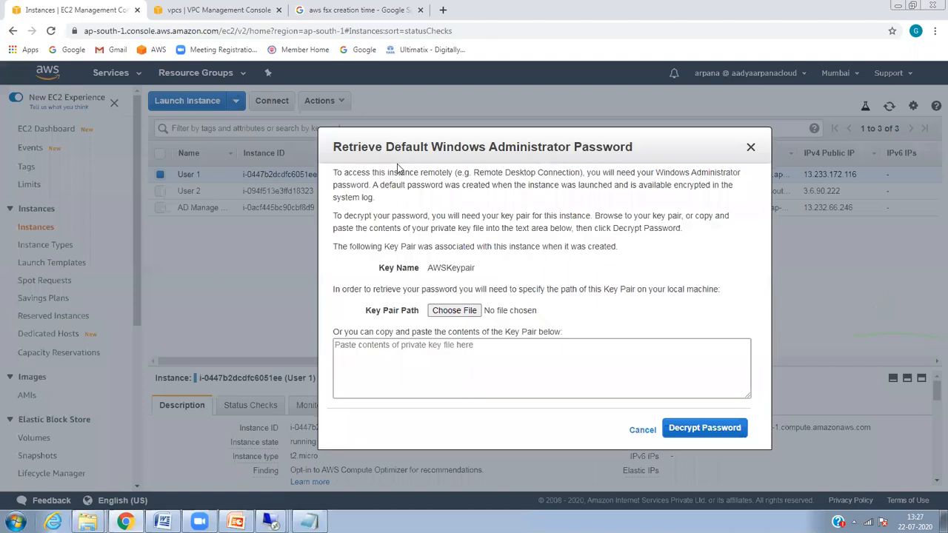
pyautogui.click(468, 314)
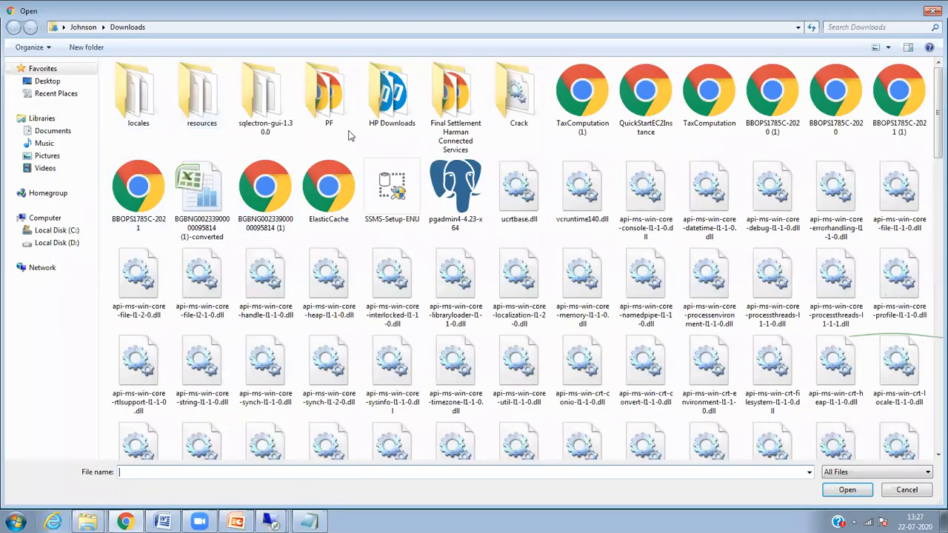
pyautogui.click(843, 28)
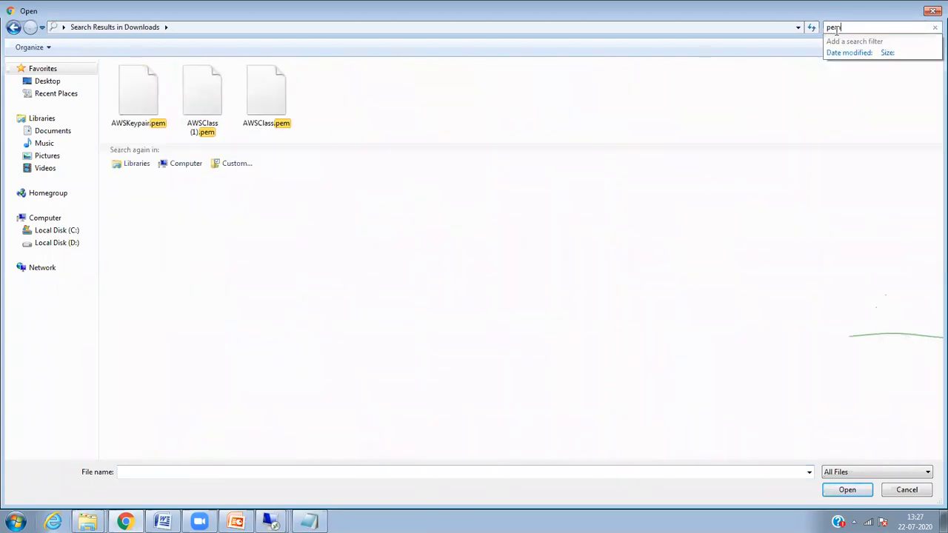
pyautogui.doubleClick(151, 98)
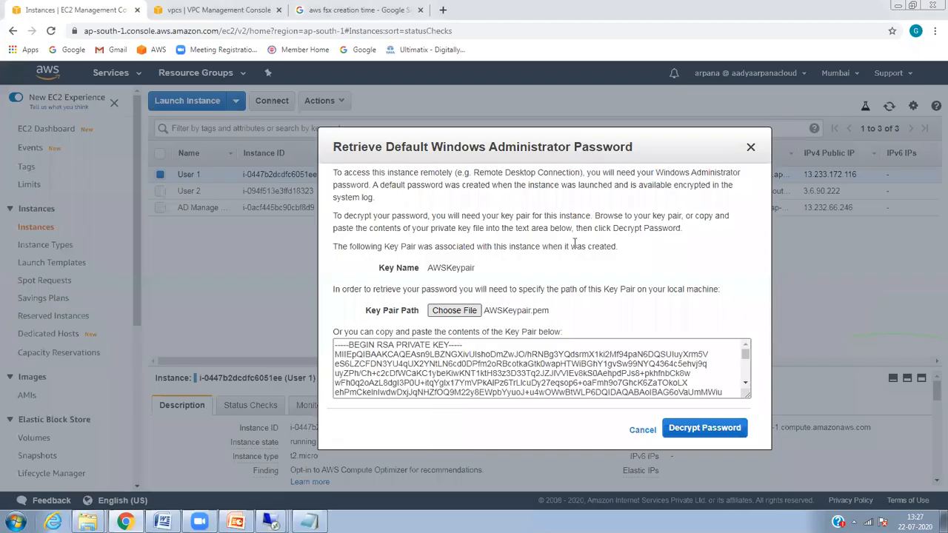
pyautogui.click(688, 428)
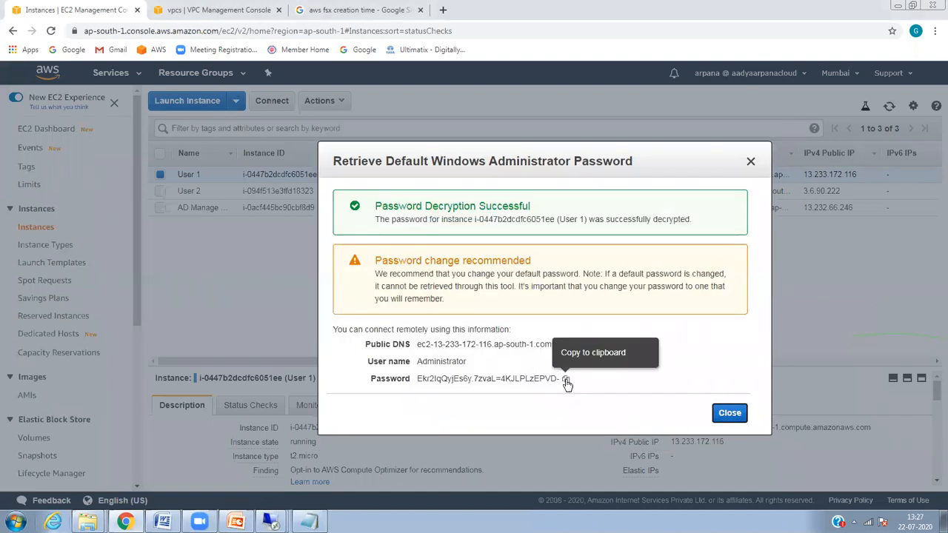
pyautogui.click(565, 378)
pyautogui.click(272, 523)
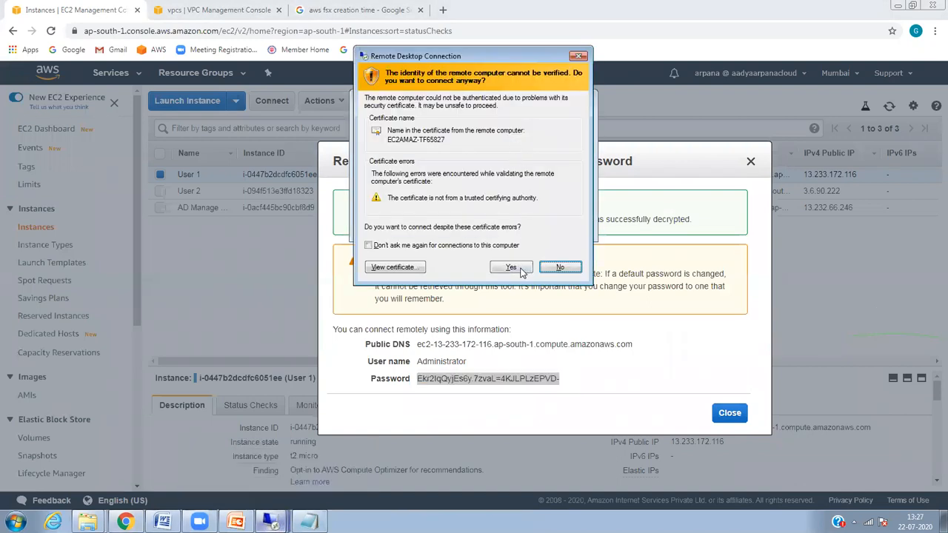
# Step: Accept the certificate warning for 13.233.172.116 and minimize the signed-in session
pyautogui.click(523, 269)
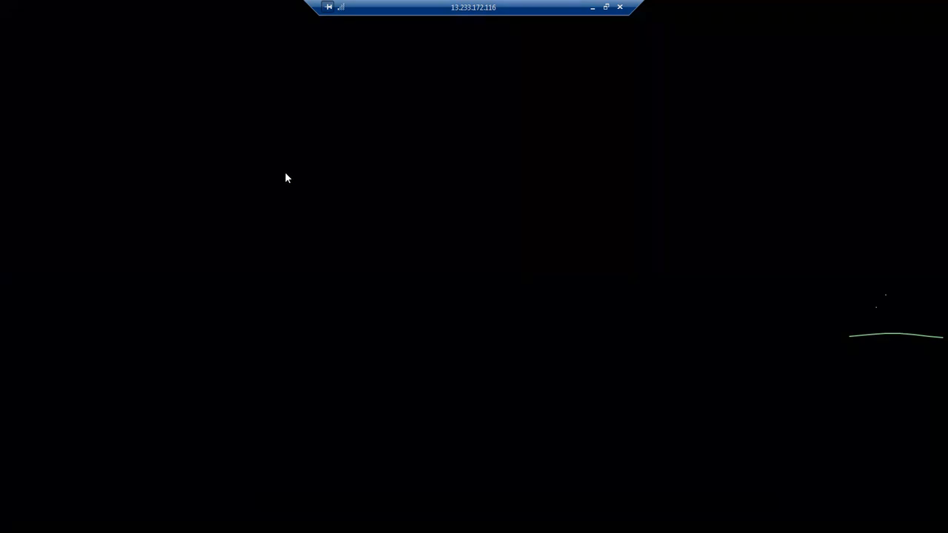
pyautogui.click(592, 9)
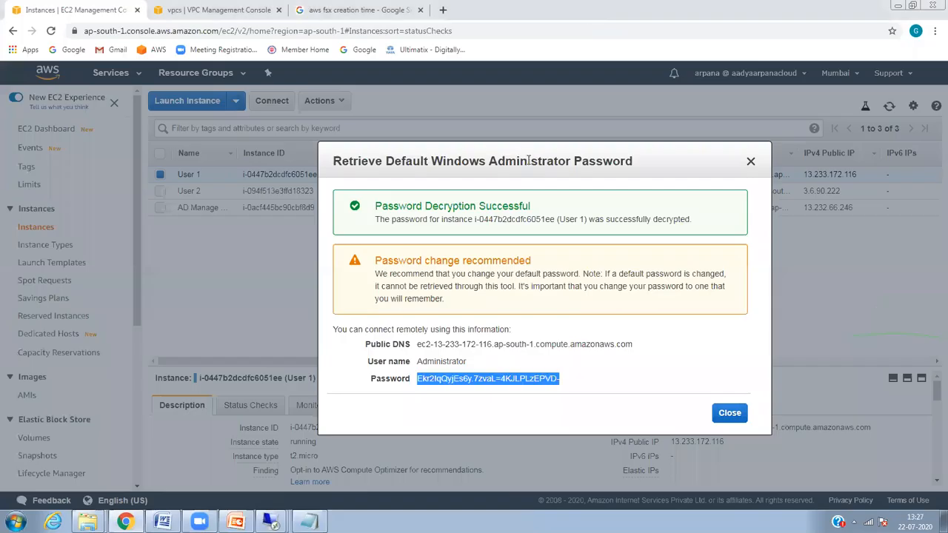
# Step: Select User 2, copy its public IP and start Remote Desktop to 3.6.90.222
pyautogui.click(730, 412)
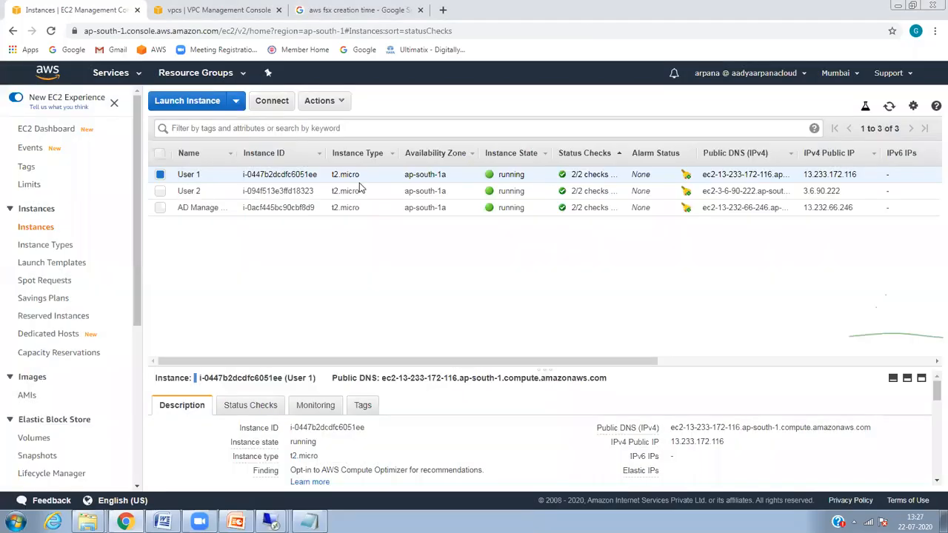
pyautogui.click(220, 192)
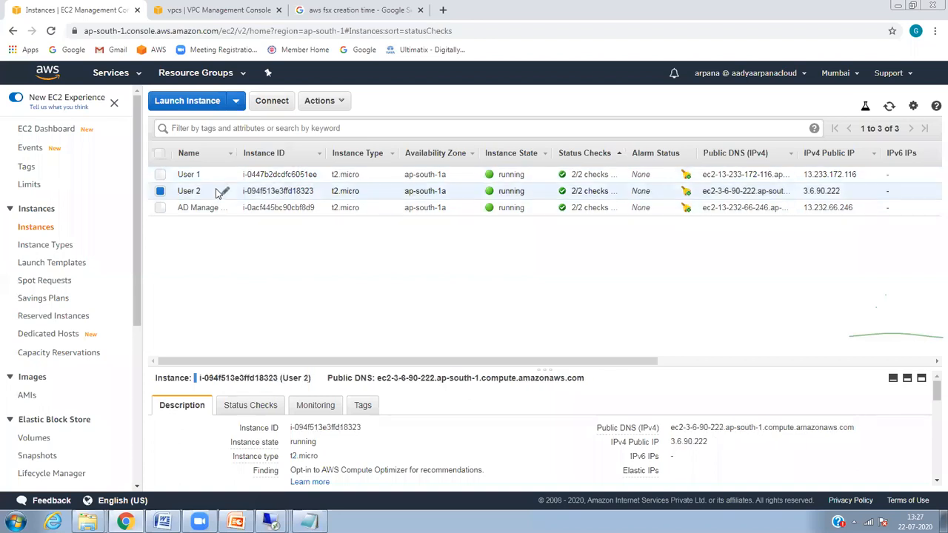
pyautogui.click(717, 442)
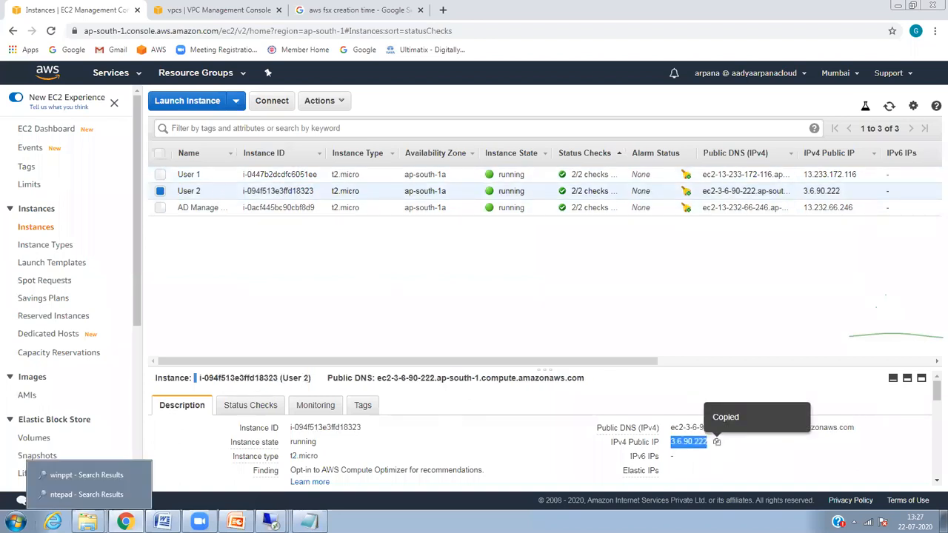
pyautogui.click(17, 522)
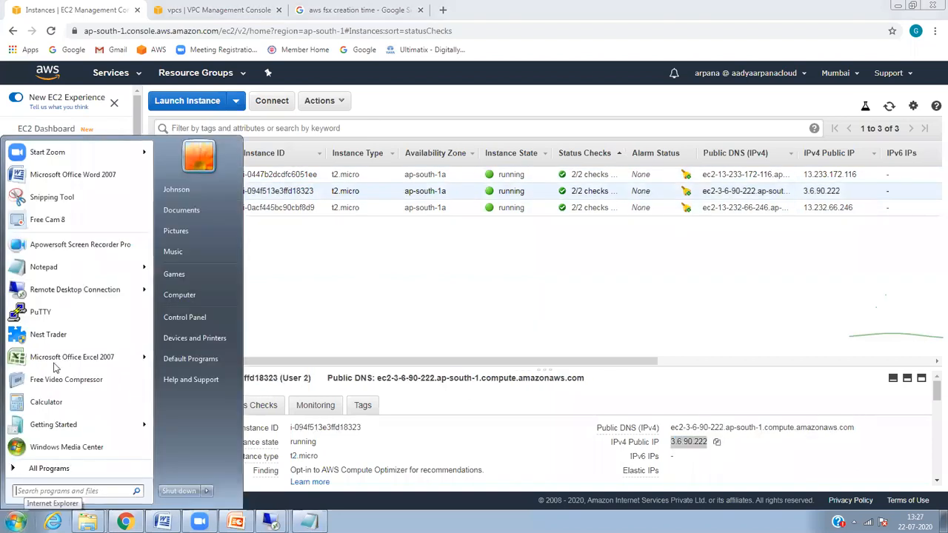
pyautogui.click(82, 289)
pyautogui.hotkey('ctrl', 'v')
pyautogui.press('Return')
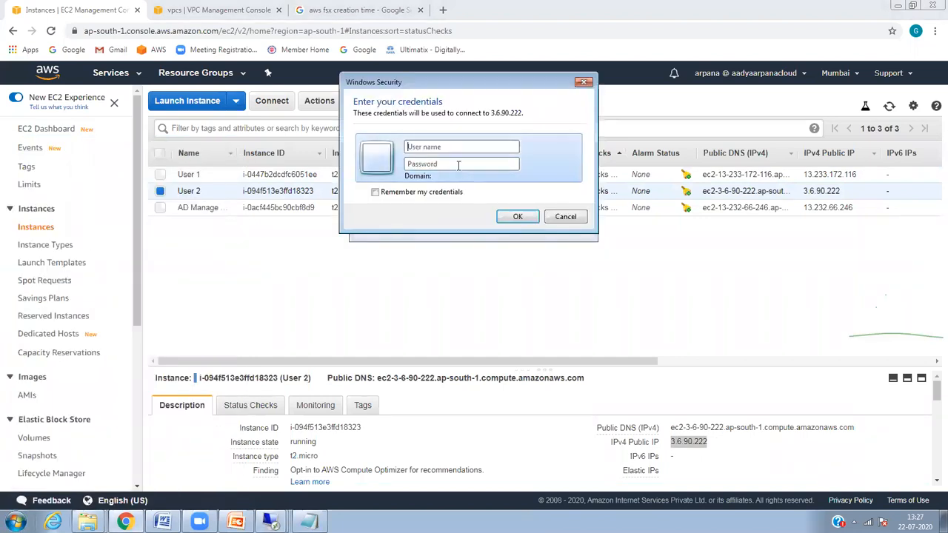
# Step: Sign in with domain administrator credentials, then cancel after the logon fails
pyautogui.click(453, 146)
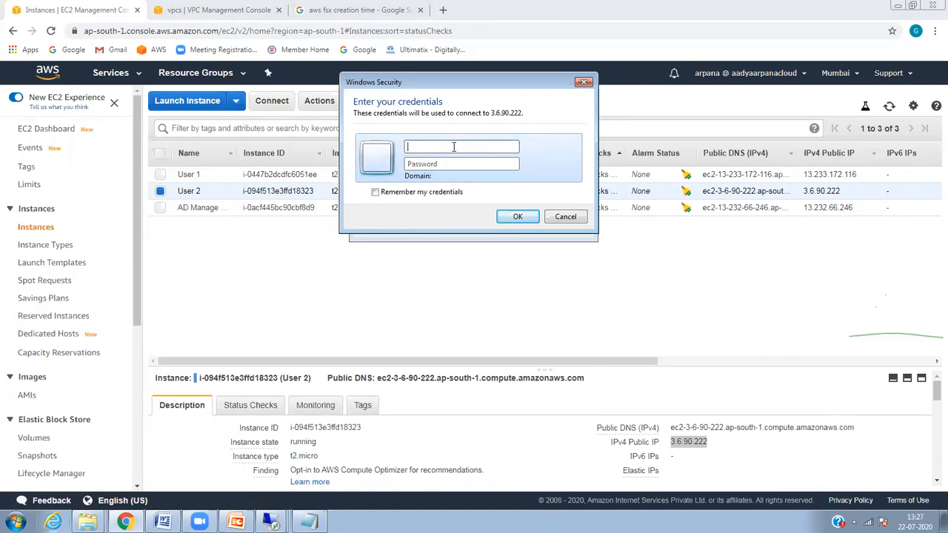
pyautogui.write('awsguru\\a•••')
pyautogui.press('Return')
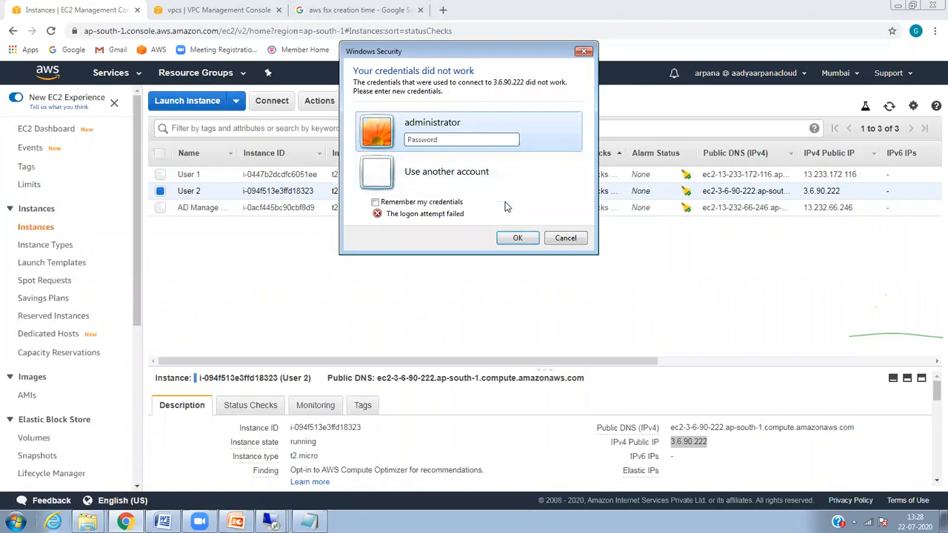
pyautogui.click(557, 238)
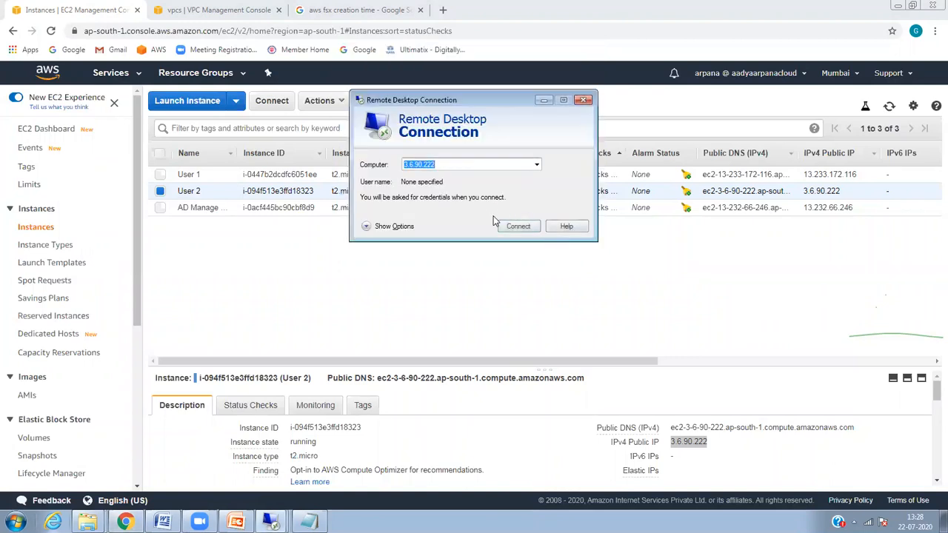
pyautogui.click(585, 100)
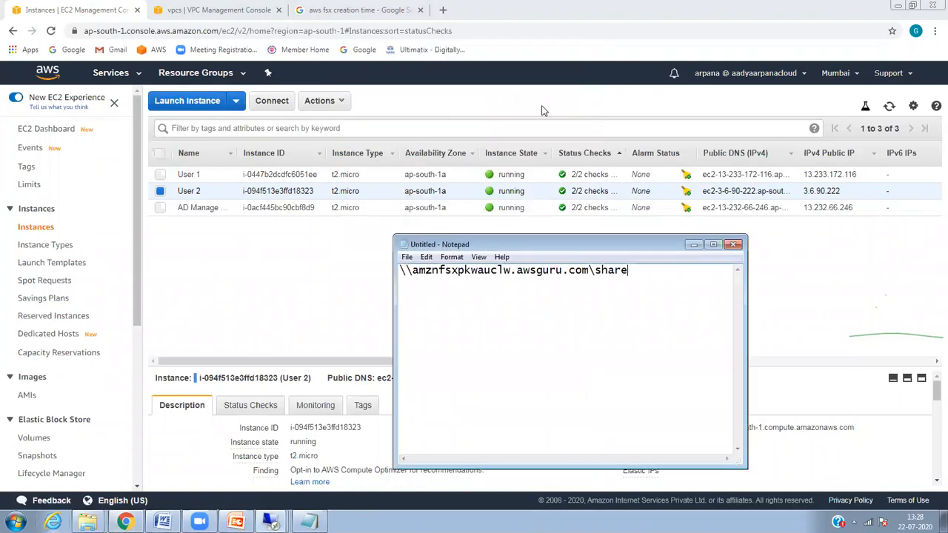
pyautogui.click(189, 191)
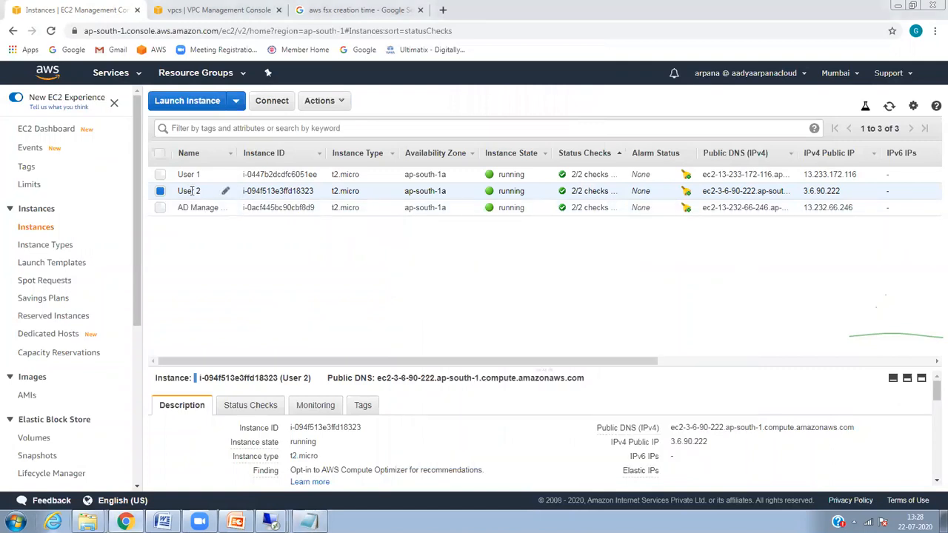
# Step: Review User 2's connection details from the Actions menu
pyautogui.click(271, 521)
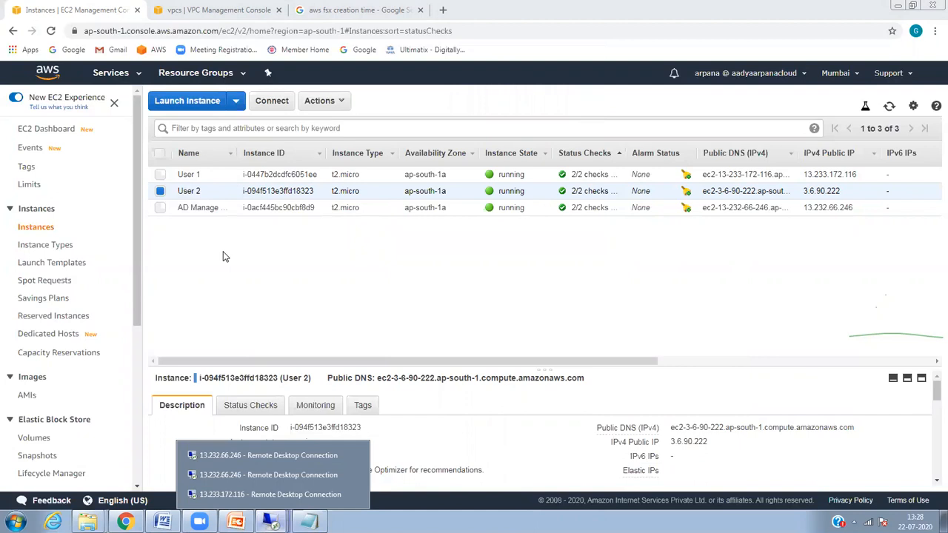
pyautogui.click(301, 191)
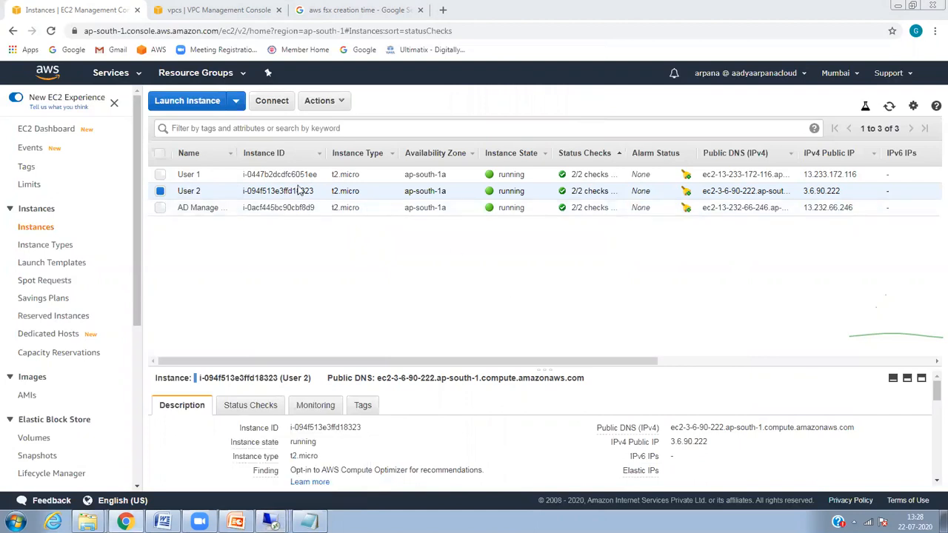
pyautogui.click(333, 104)
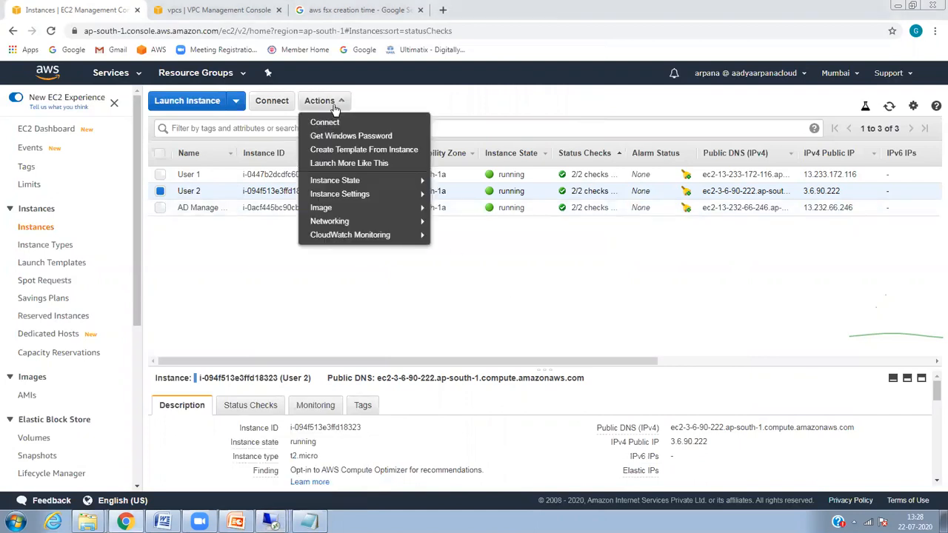
pyautogui.moveTo(368, 222)
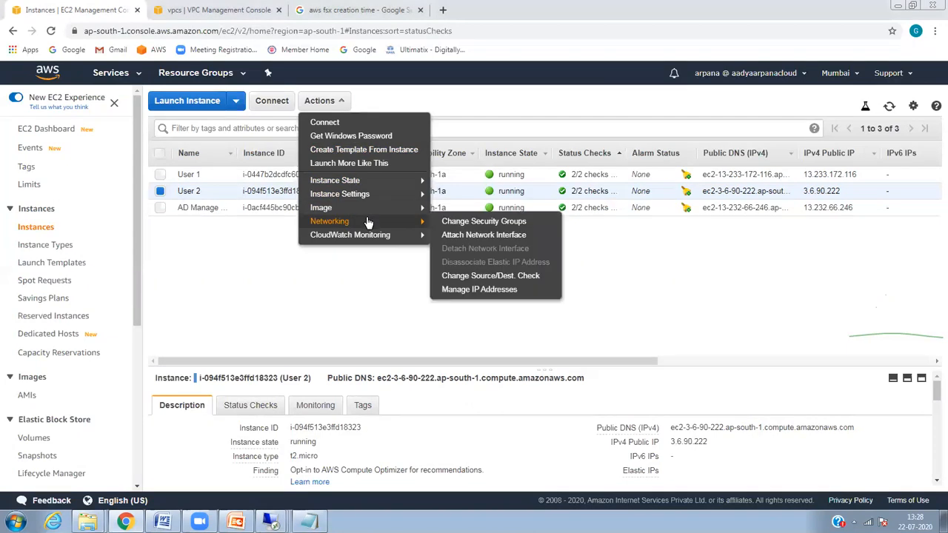
pyautogui.moveTo(383, 188)
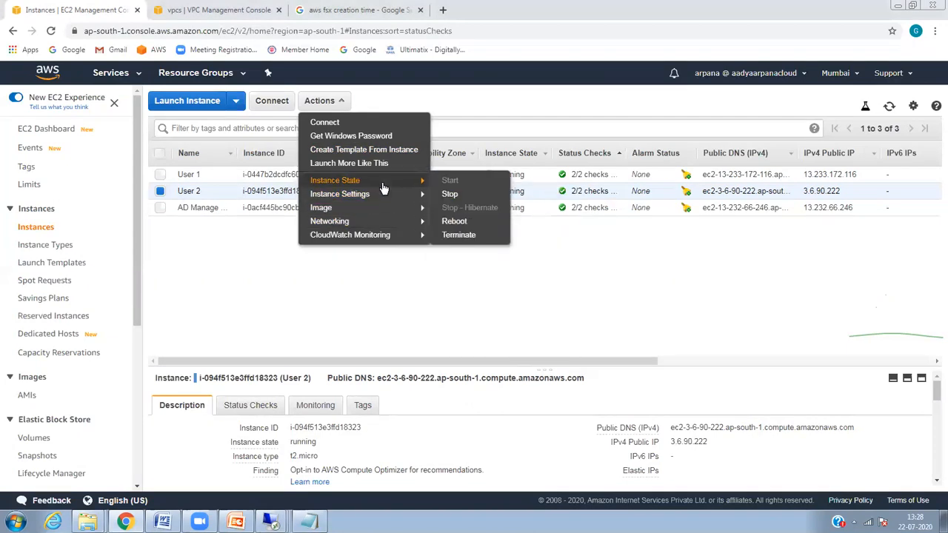
pyautogui.click(362, 125)
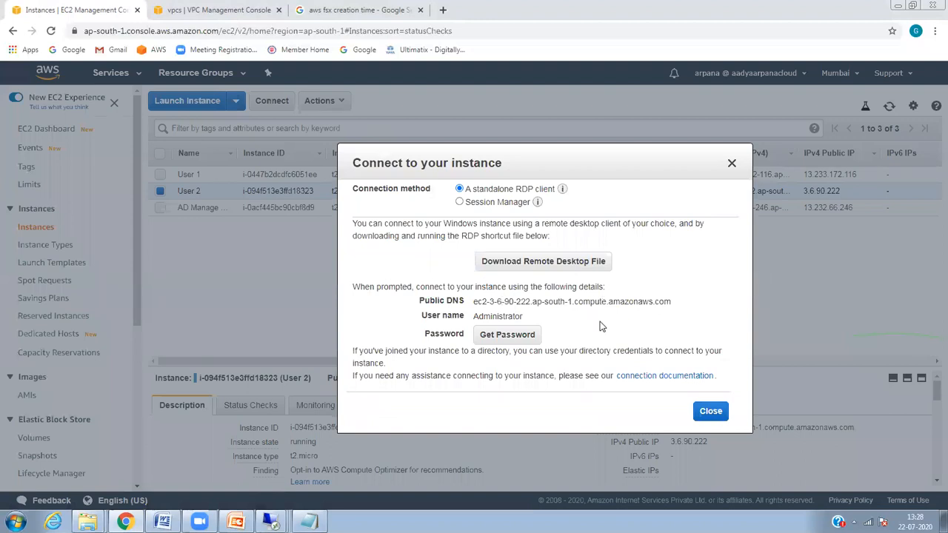
pyautogui.click(702, 412)
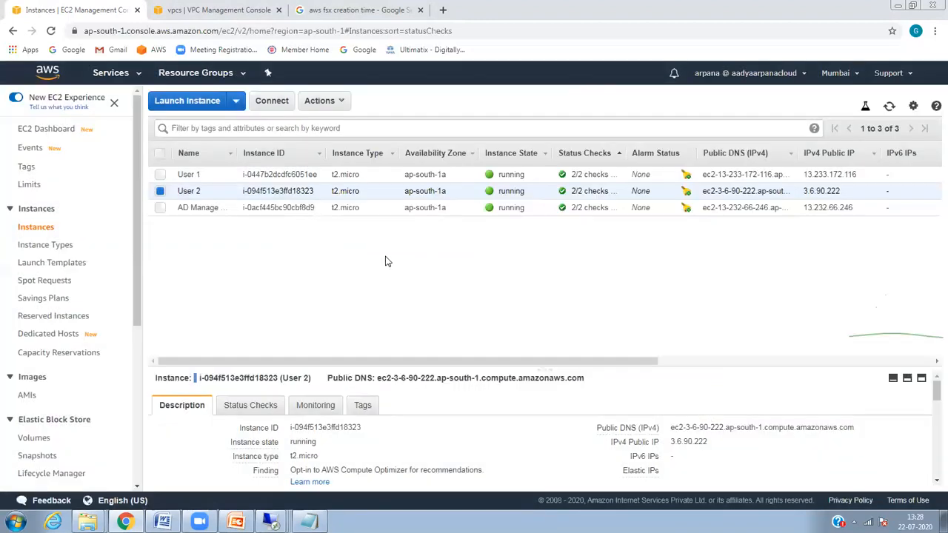
# Step: Check User 2's Monitoring and Description tabs, then bring back the 13.232.66.246 session
pyautogui.click(290, 412)
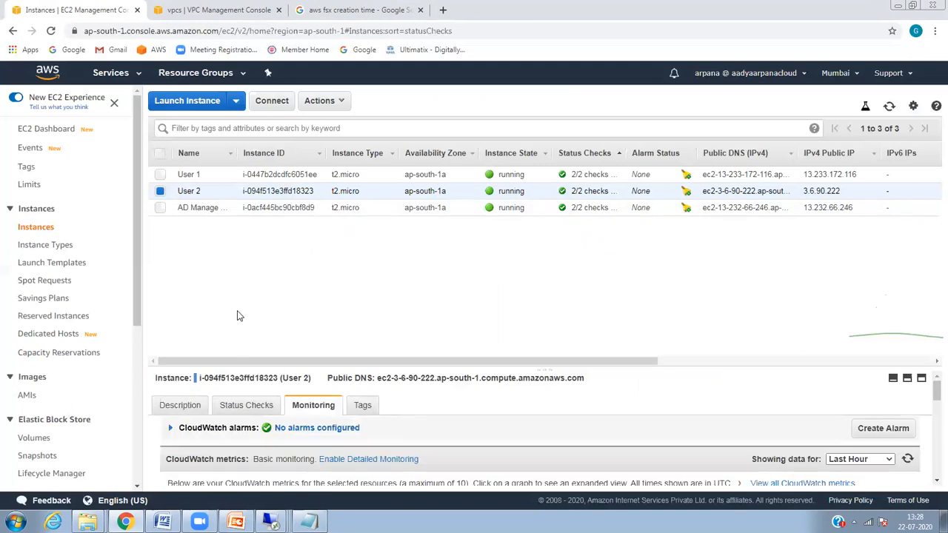
pyautogui.click(186, 406)
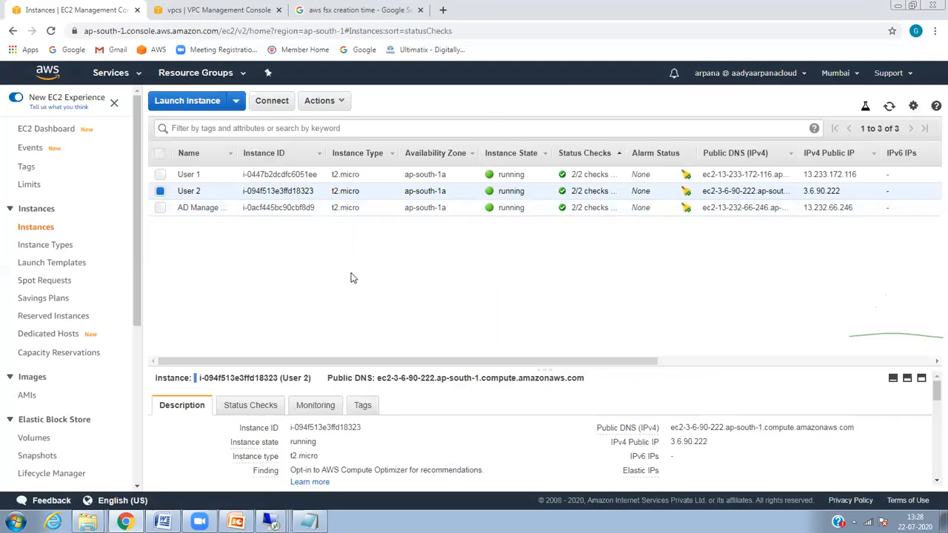
pyautogui.moveTo(272, 522)
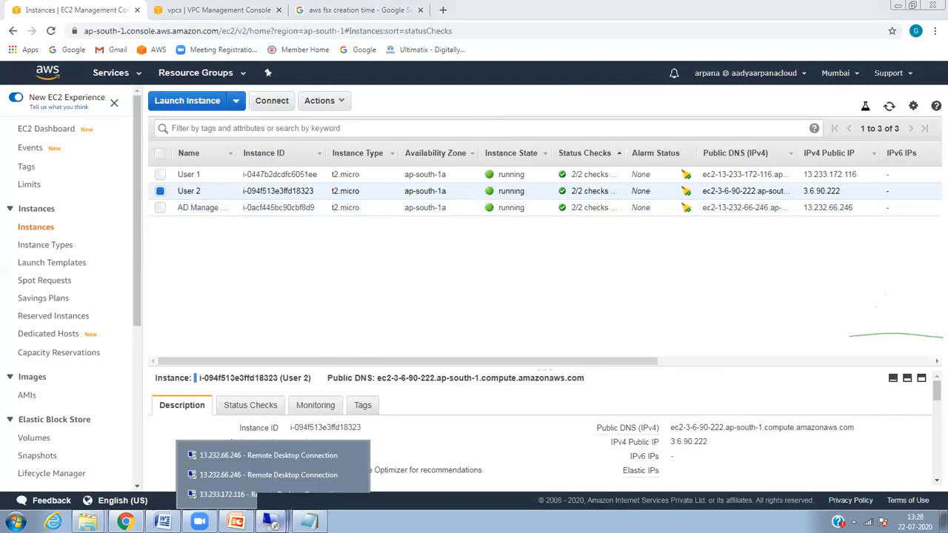
pyautogui.click(300, 459)
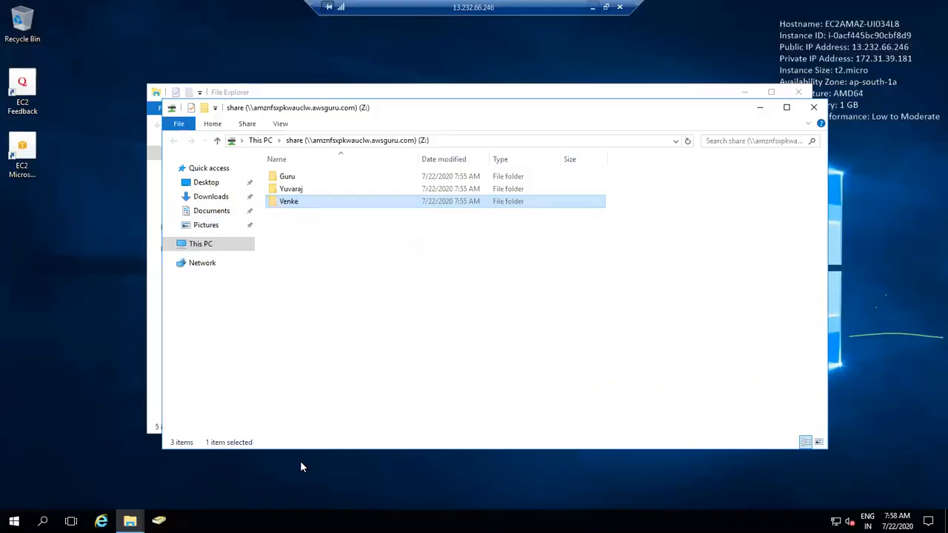
# Step: In the other 13.232.66.246 session, start Map network drive from Network
pyautogui.click(593, 7)
pyautogui.moveTo(271, 522)
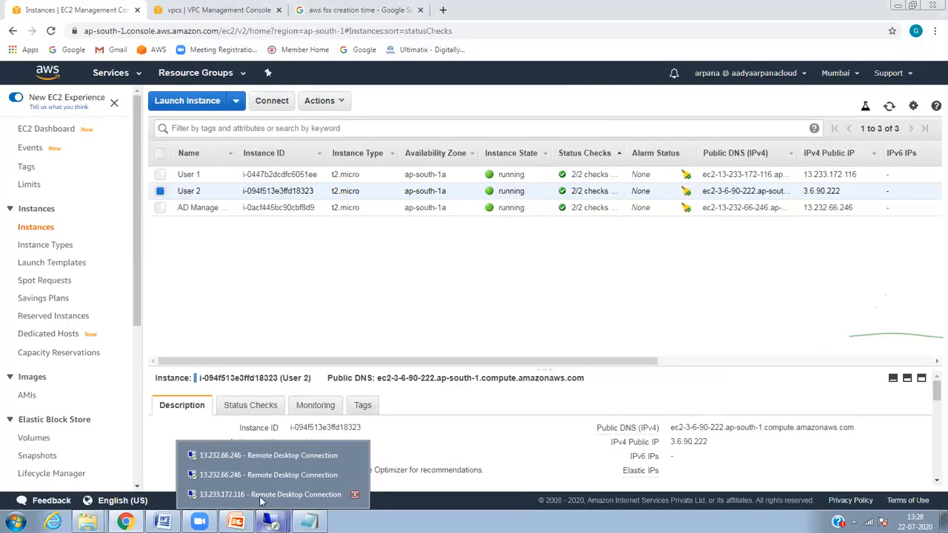
pyautogui.click(273, 476)
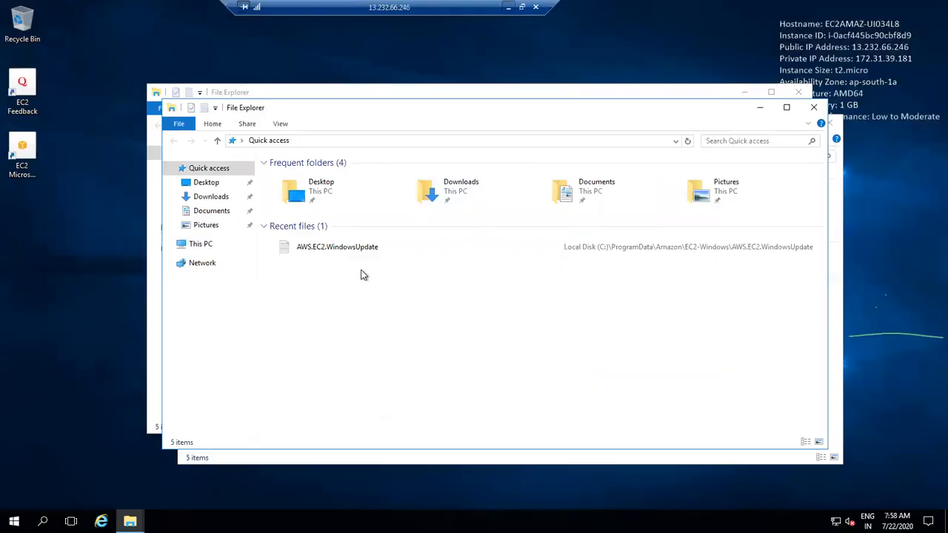
pyautogui.click(204, 264)
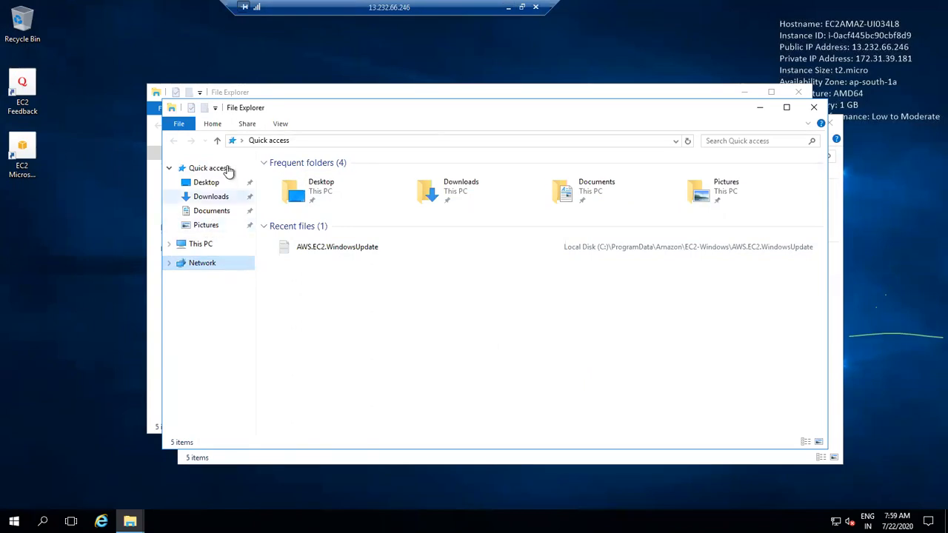
pyautogui.rightClick(191, 264)
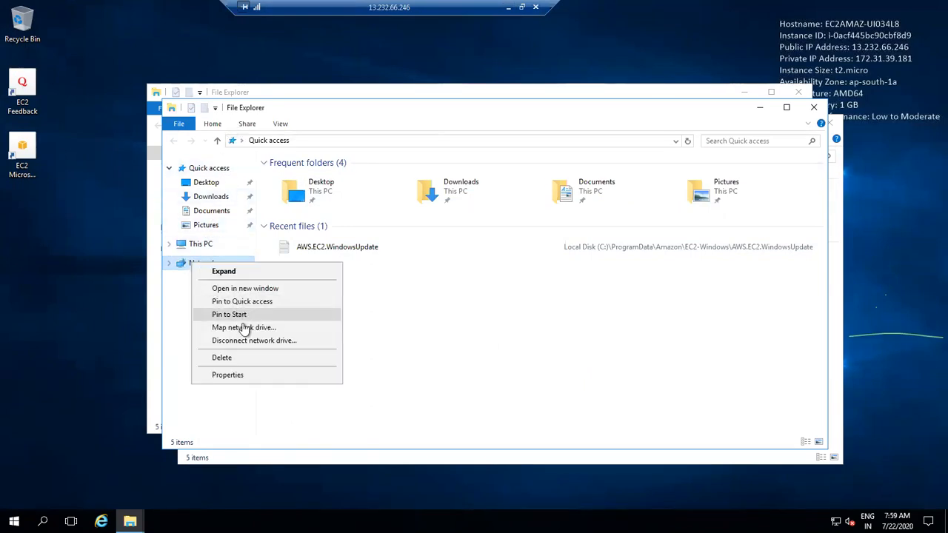
pyautogui.click(243, 328)
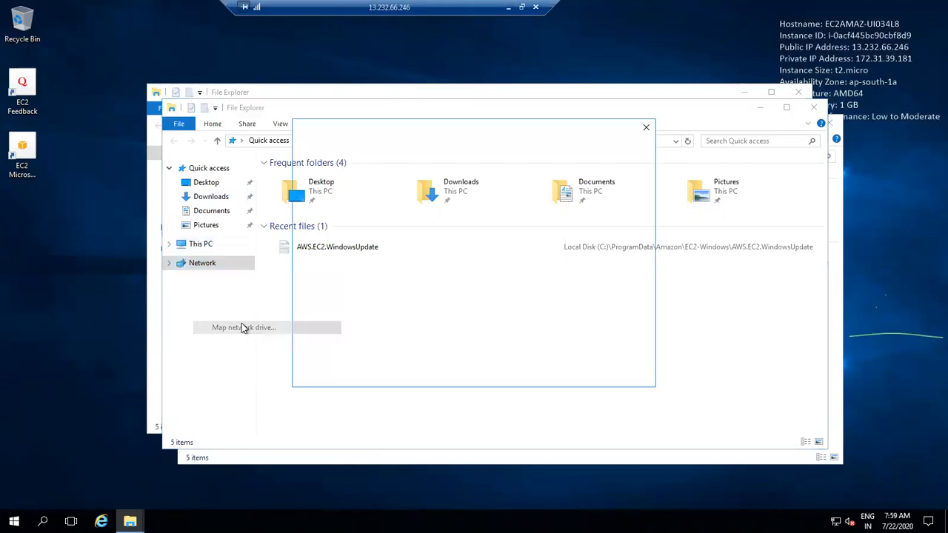
# Step: Take the share path from Notepad for the Z: mapping, then minimize the session
pyautogui.click(509, 7)
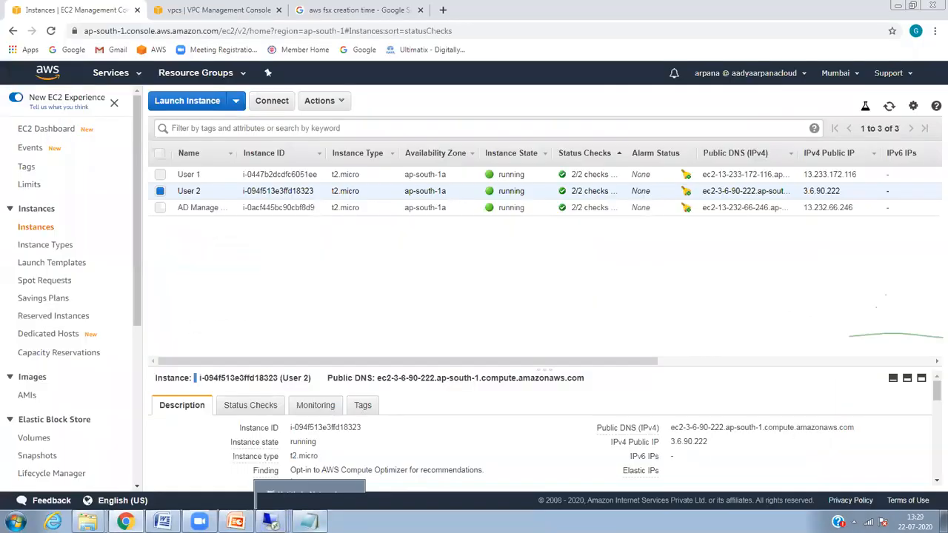
pyautogui.click(309, 522)
pyautogui.moveTo(631, 274); pyautogui.dragTo(400, 297)
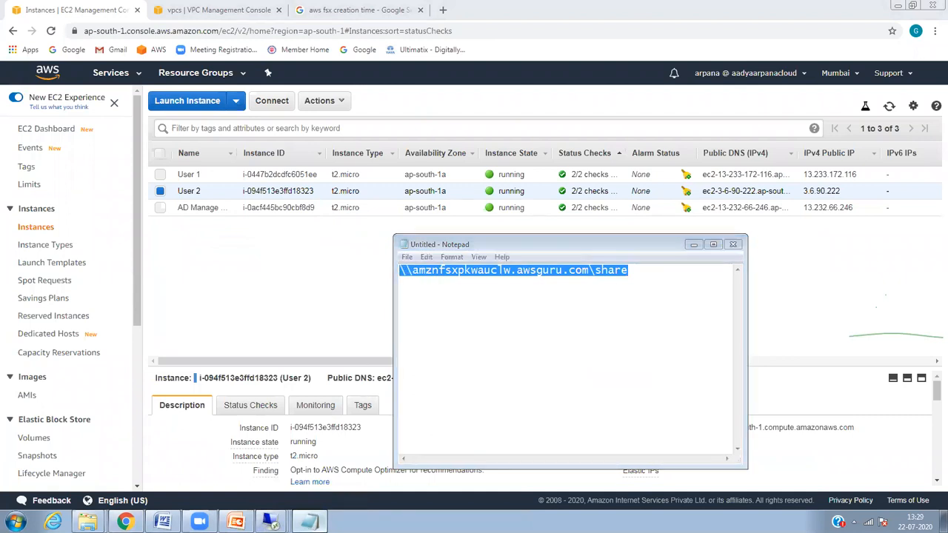
pyautogui.click(309, 522)
pyautogui.moveTo(271, 521)
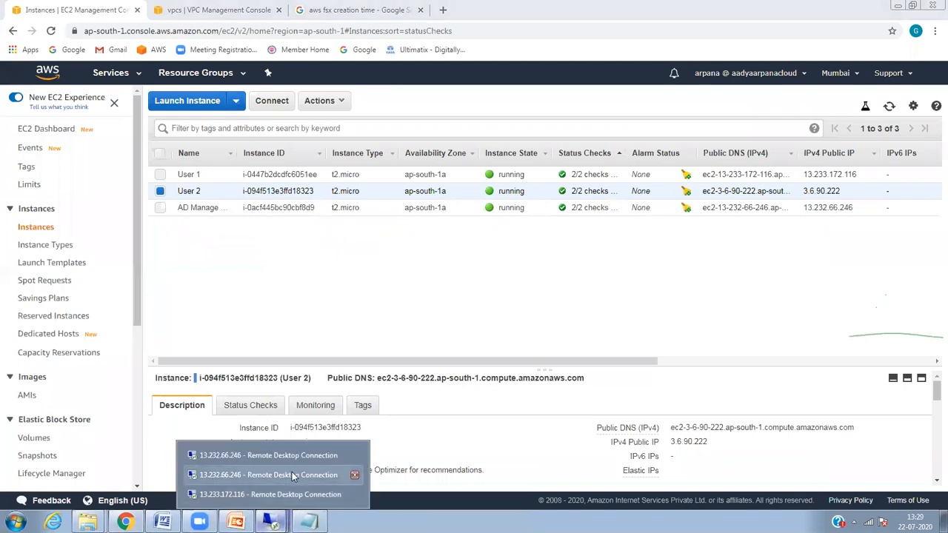
pyautogui.click(292, 475)
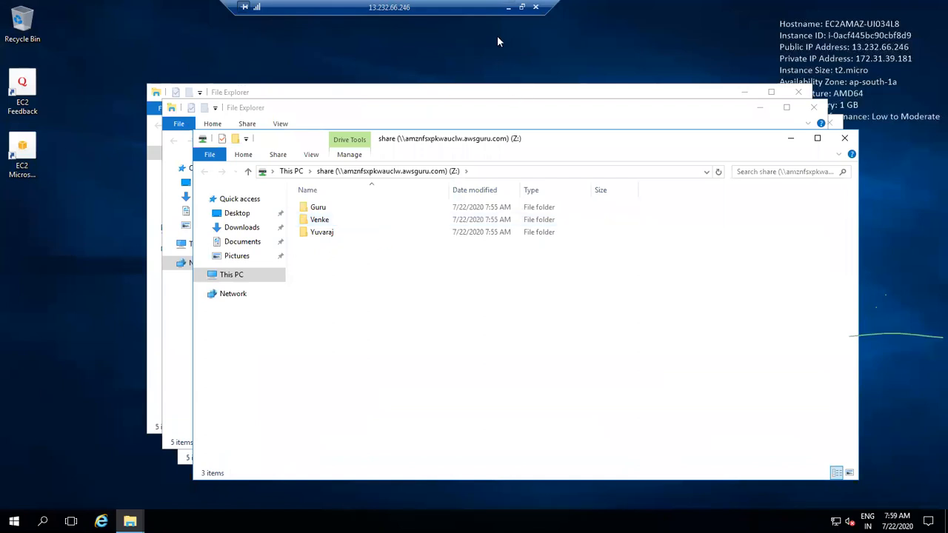
pyautogui.click(509, 7)
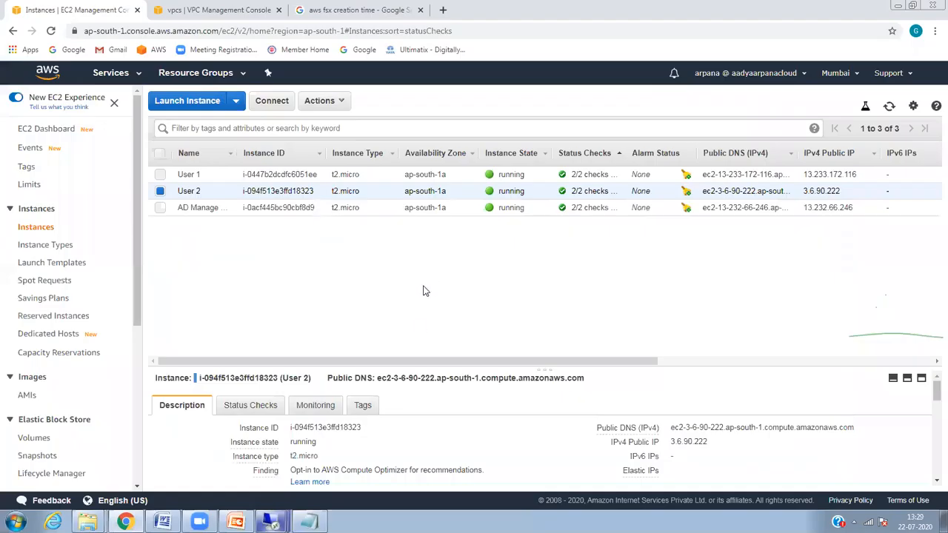
# Step: Decrypt and copy User 2's Administrator password with AWSKeypair.pem, then switch to the 13.233.172.116 session
pyautogui.click(338, 103)
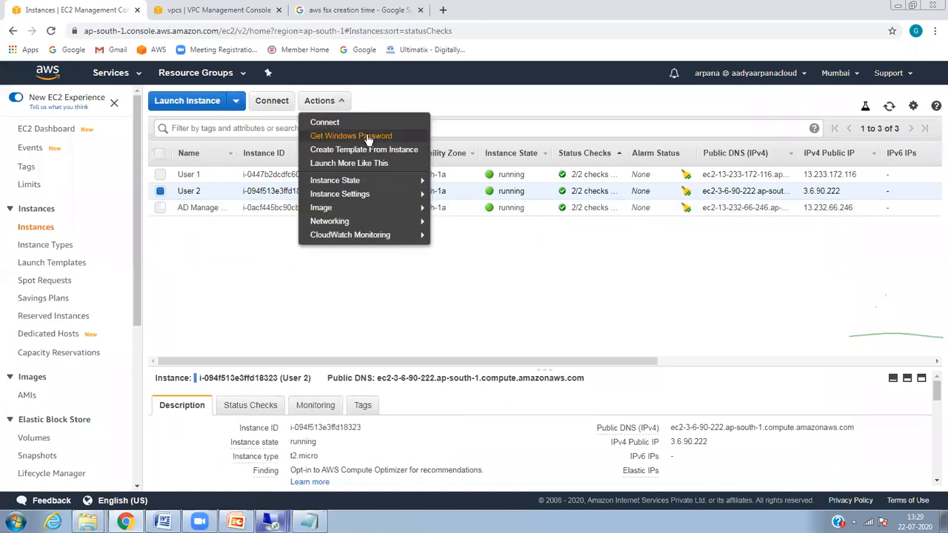
pyautogui.click(369, 138)
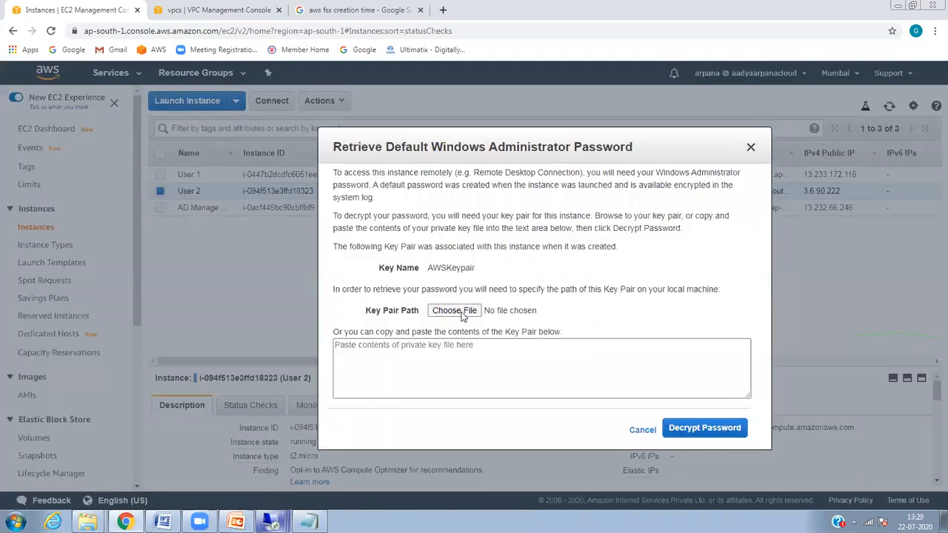
pyautogui.click(461, 314)
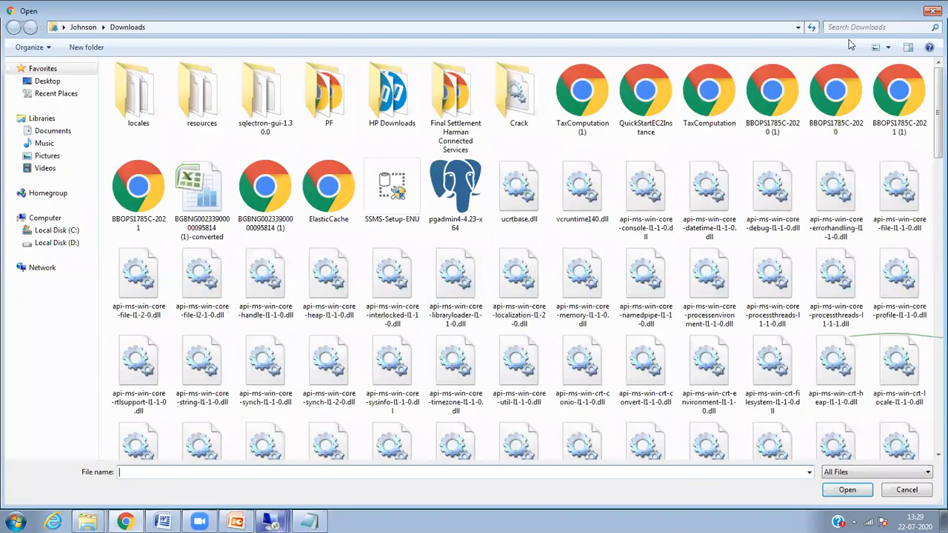
pyautogui.click(880, 26)
pyautogui.write('pem')
pyautogui.doubleClick(161, 98)
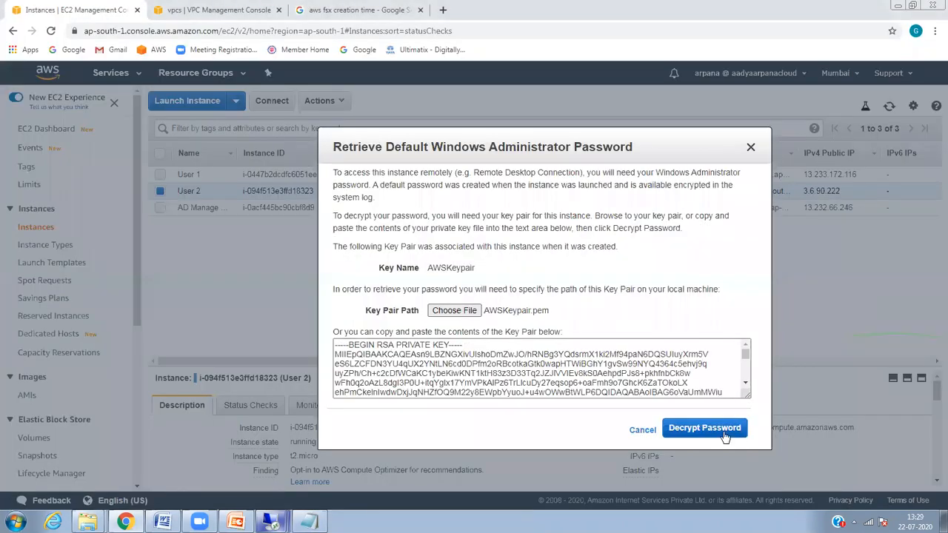
pyautogui.click(704, 428)
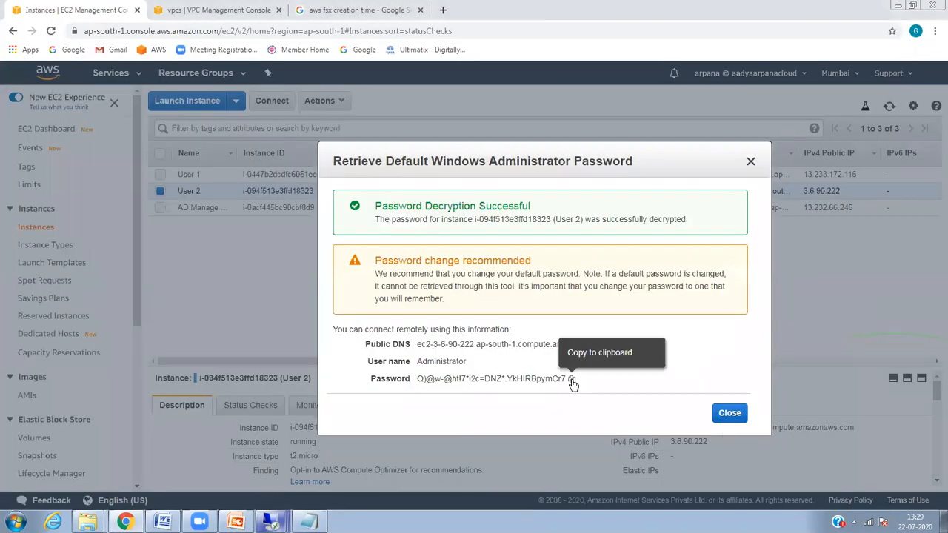
pyautogui.click(573, 380)
pyautogui.moveTo(271, 522)
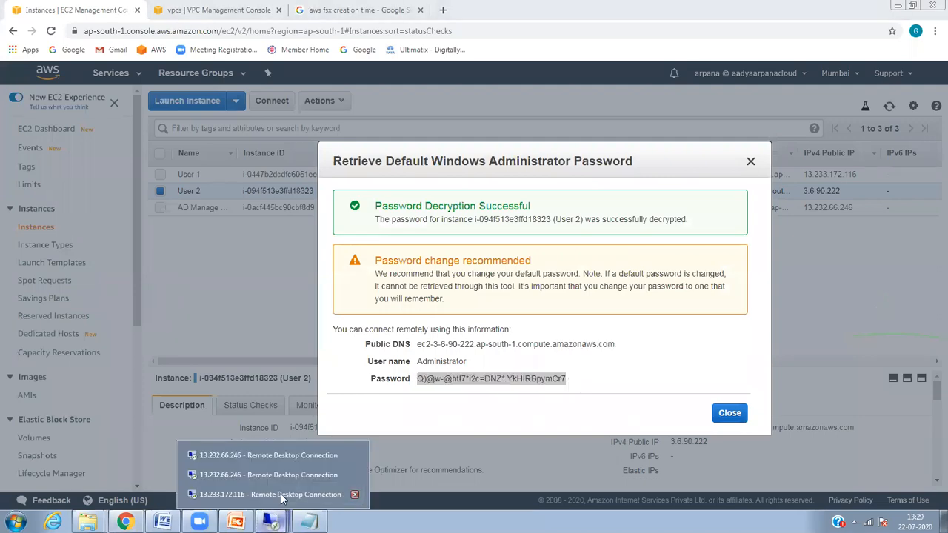
pyautogui.click(285, 495)
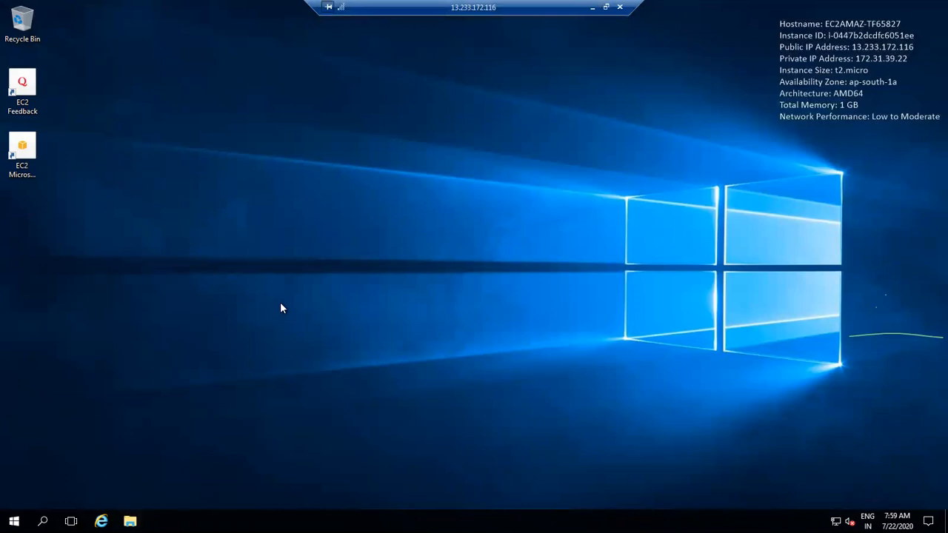
# Step: Return to the 13.233.172.116 session and go to Network in File Explorer
pyautogui.click(592, 7)
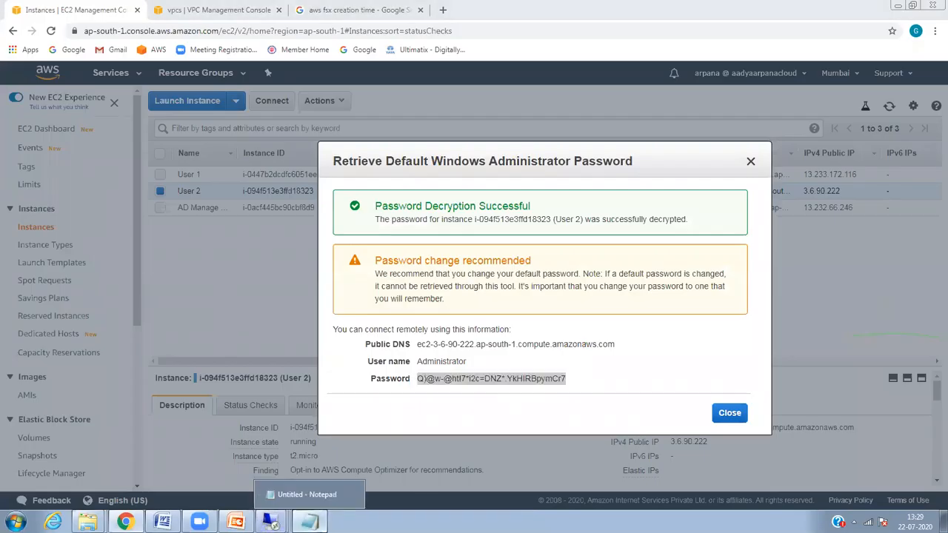
pyautogui.click(310, 495)
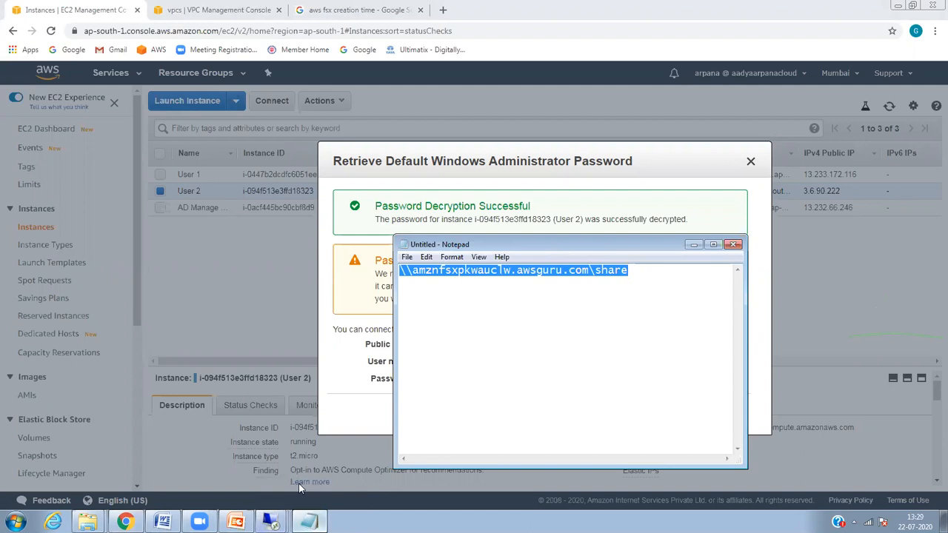
pyautogui.click(271, 522)
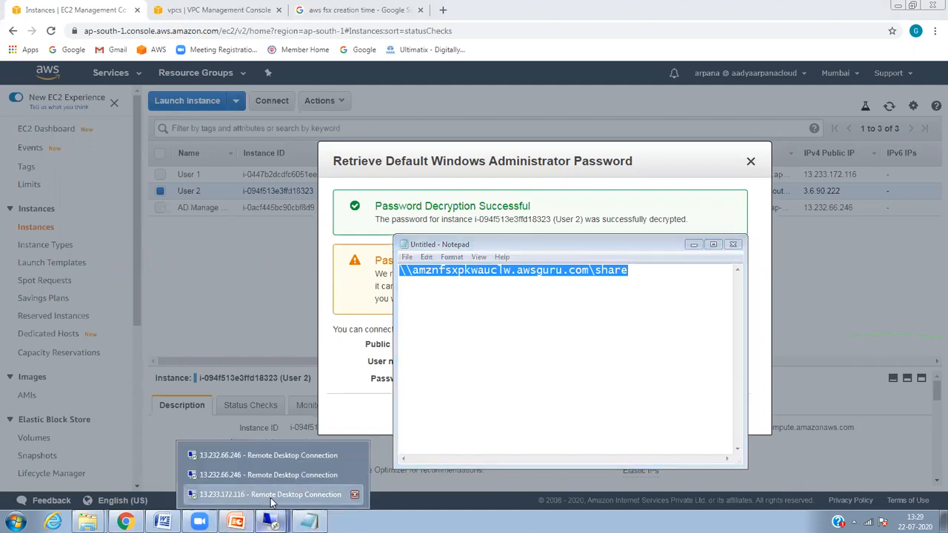
pyautogui.click(271, 496)
pyautogui.click(130, 522)
pyautogui.rightClick(252, 326)
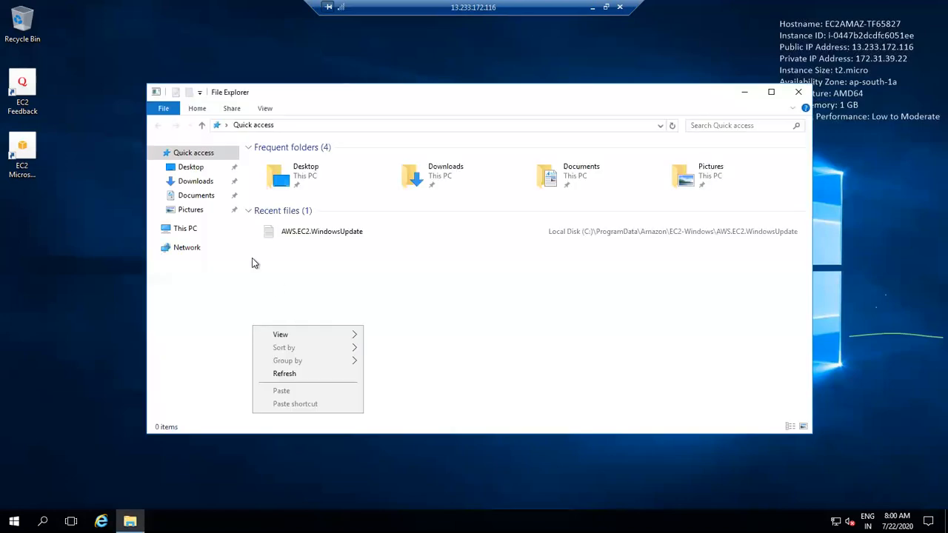
pyautogui.click(191, 249)
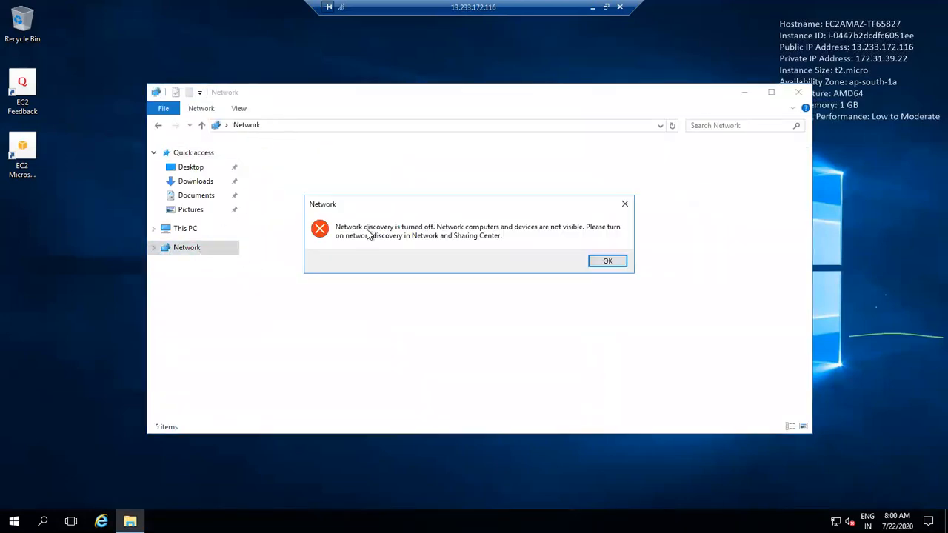
pyautogui.click(615, 262)
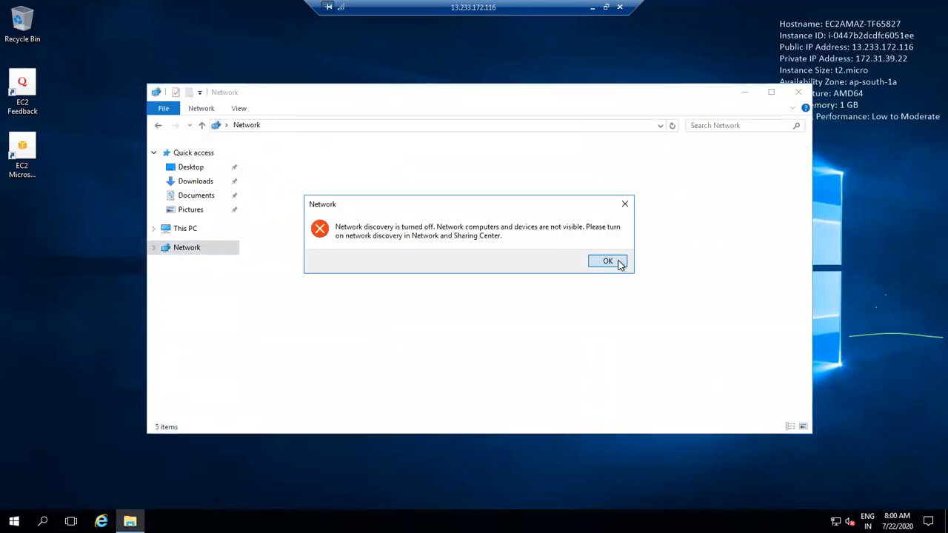
# Step: Start Map network drive with the pasted FSx share path; the connection fails
pyautogui.click(202, 108)
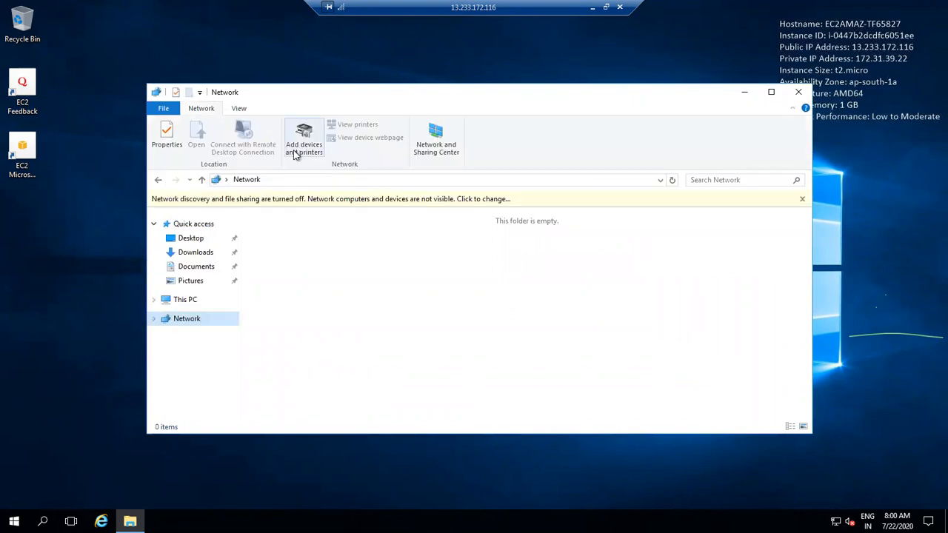
pyautogui.rightClick(182, 321)
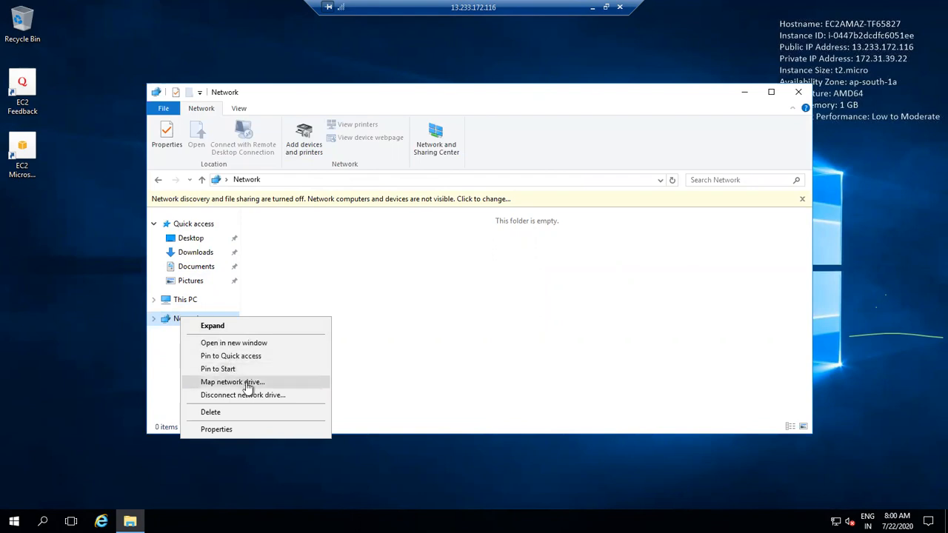
pyautogui.click(246, 385)
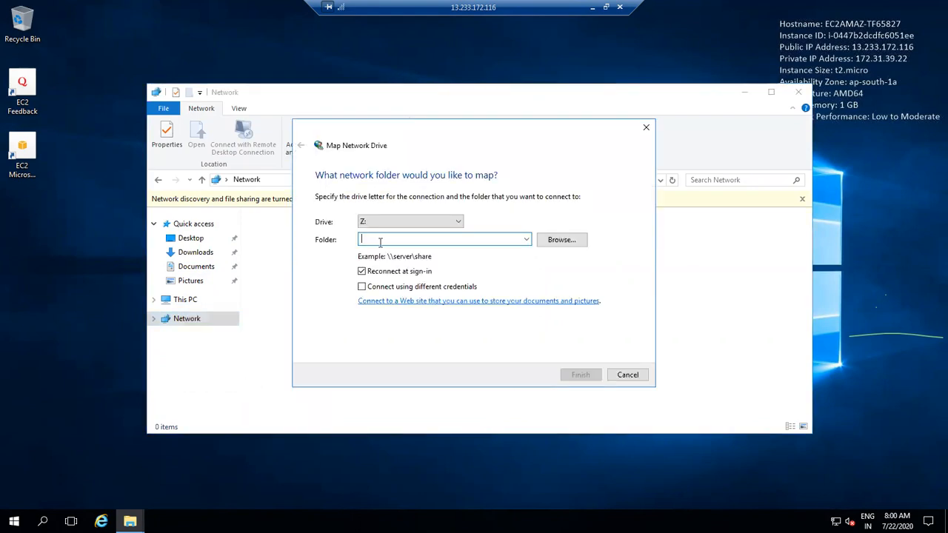
pyautogui.write('\\\\amznfsxpkwauclw.awsguru.com\\share')
pyautogui.press('Return')
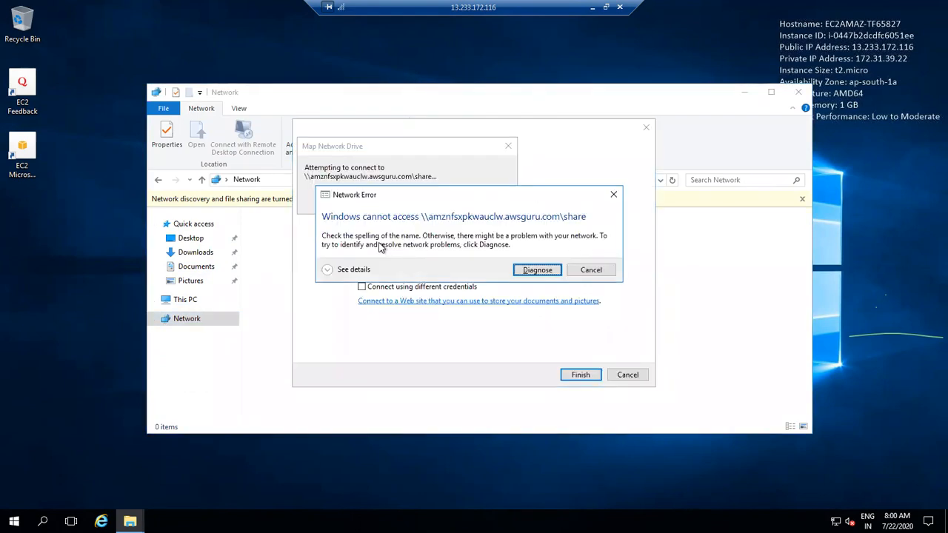
pyautogui.click(546, 276)
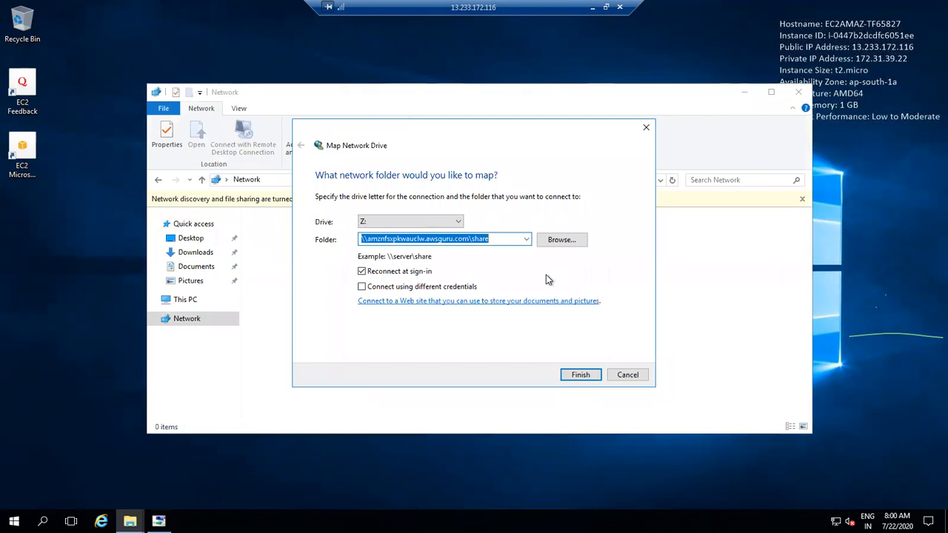
# Step: Set drive X: for \\amznfsxpkwauclw.awsguru.com\share and retry, dismissing the repeated network error
pyautogui.click(450, 221)
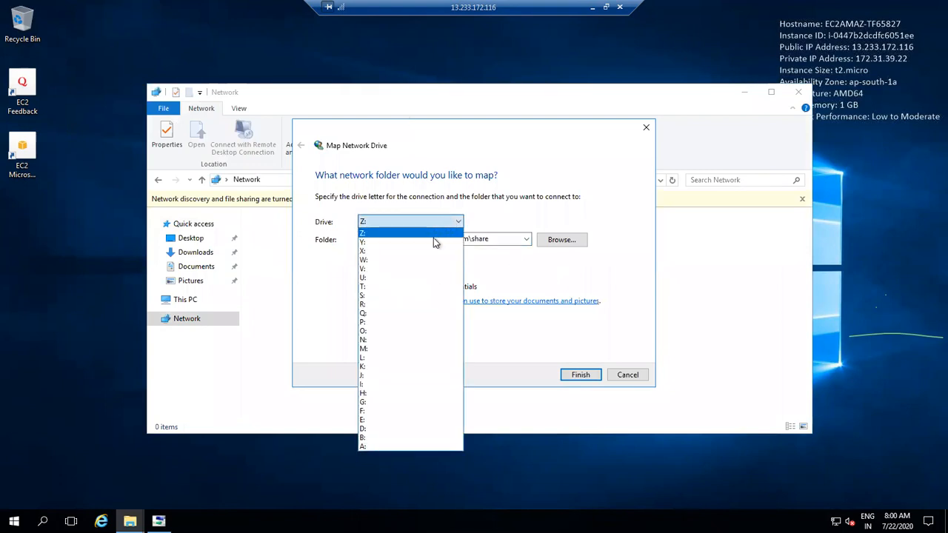
pyautogui.click(409, 253)
pyautogui.click(548, 239)
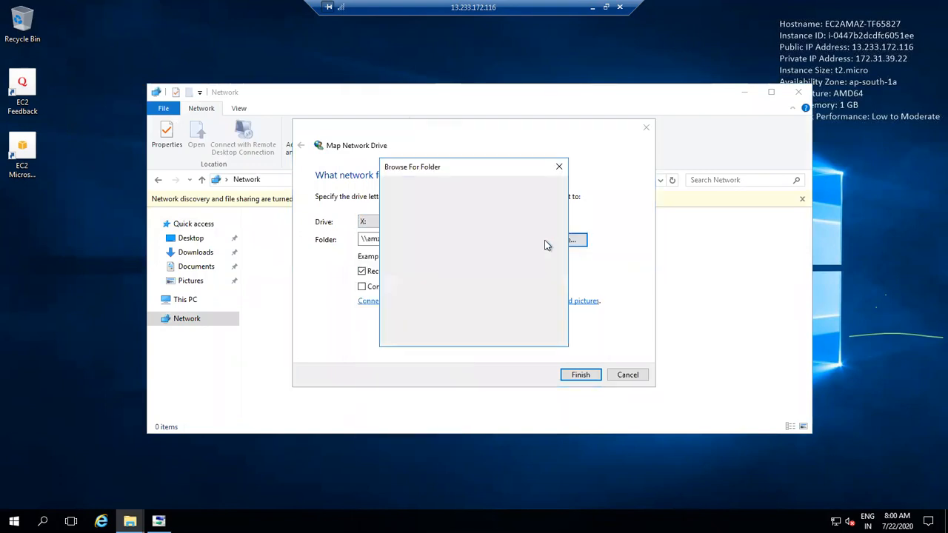
pyautogui.click(535, 333)
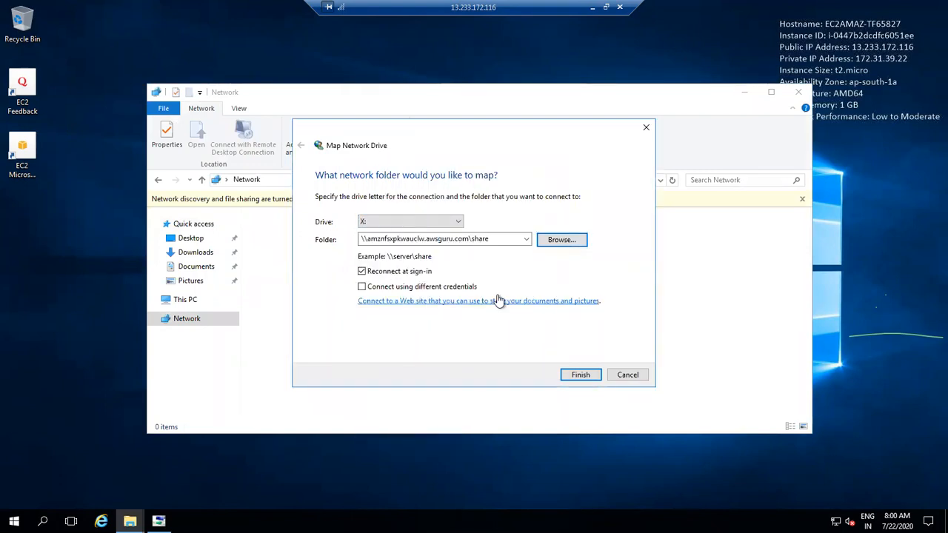
pyautogui.click(574, 376)
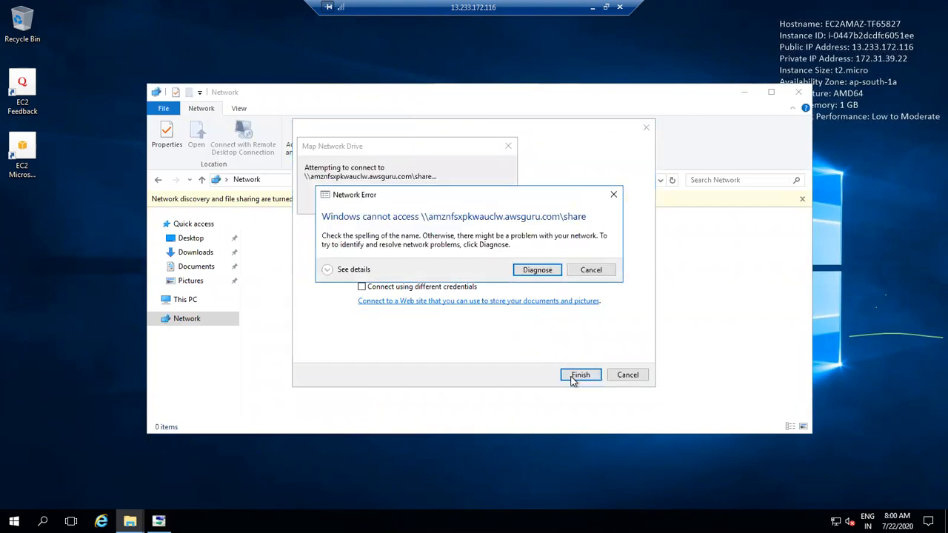
pyautogui.click(552, 273)
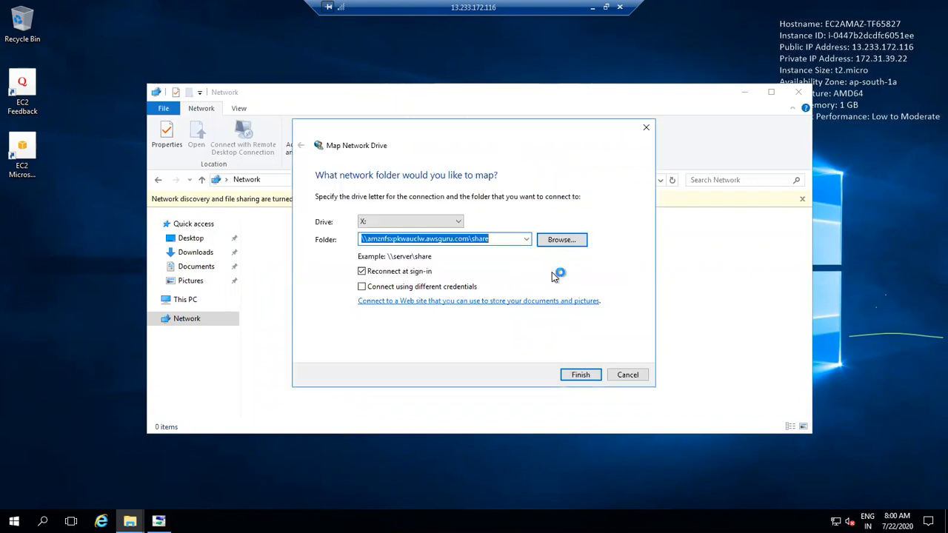
pyautogui.click(612, 371)
pyautogui.press('Return')
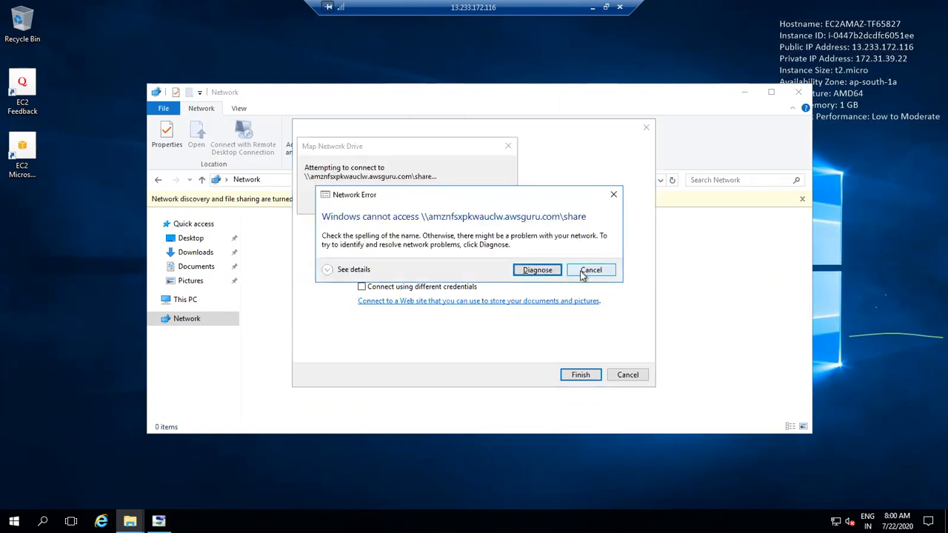
pyautogui.click(582, 272)
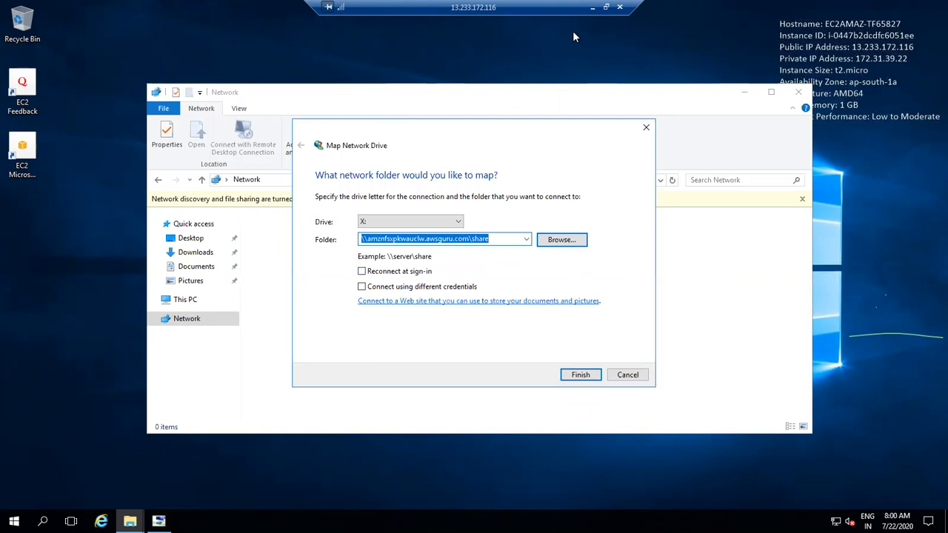
pyautogui.click(592, 7)
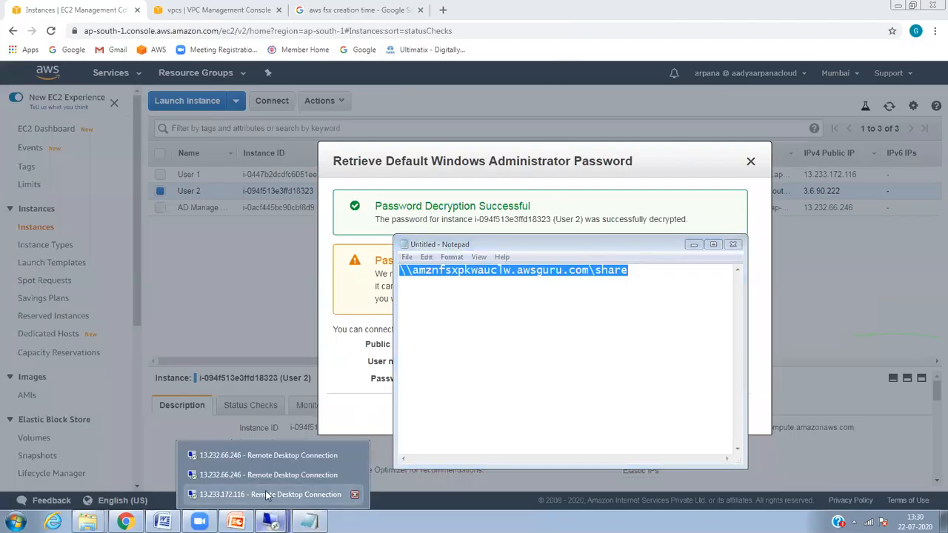
pyautogui.click(271, 494)
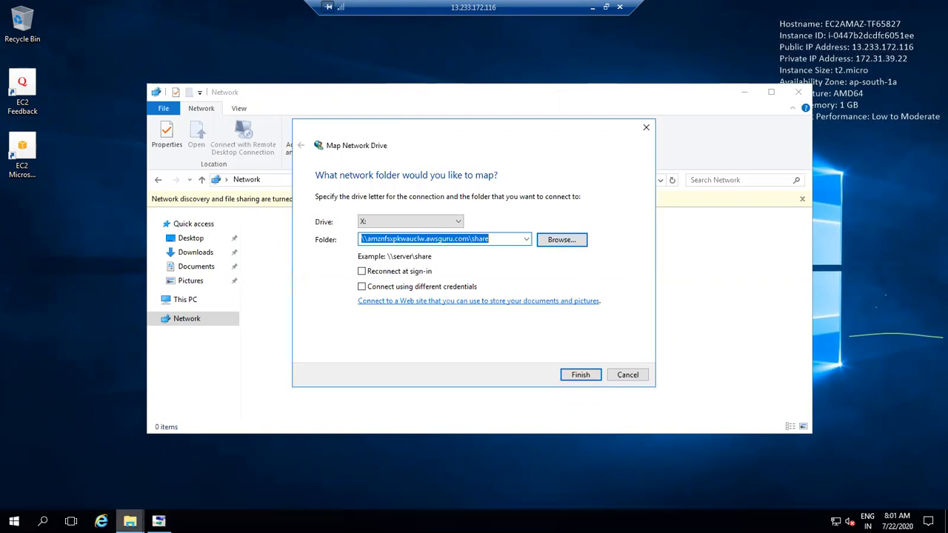
# Step: From This PC's system settings, try joining domain awsguru.com and dismiss the domain-controller error
pyautogui.click(187, 301)
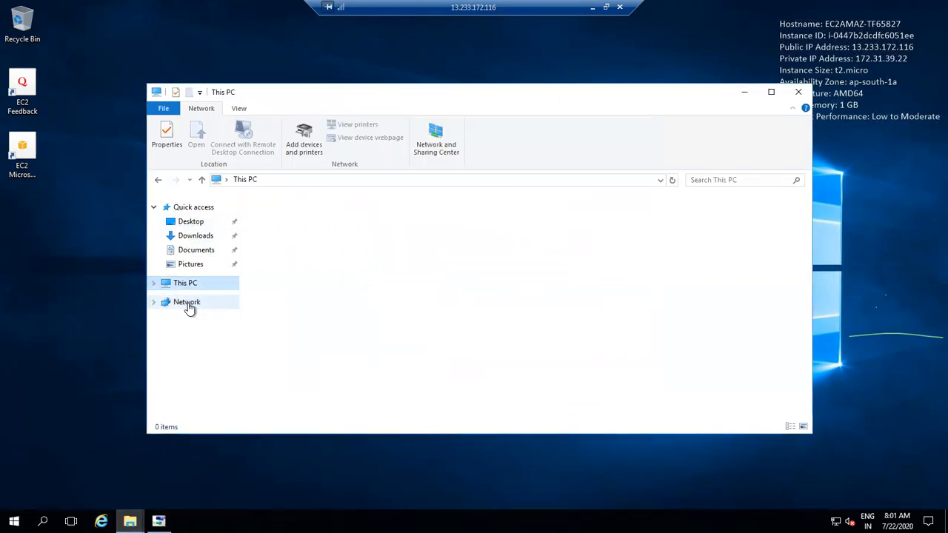
pyautogui.rightClick(186, 291)
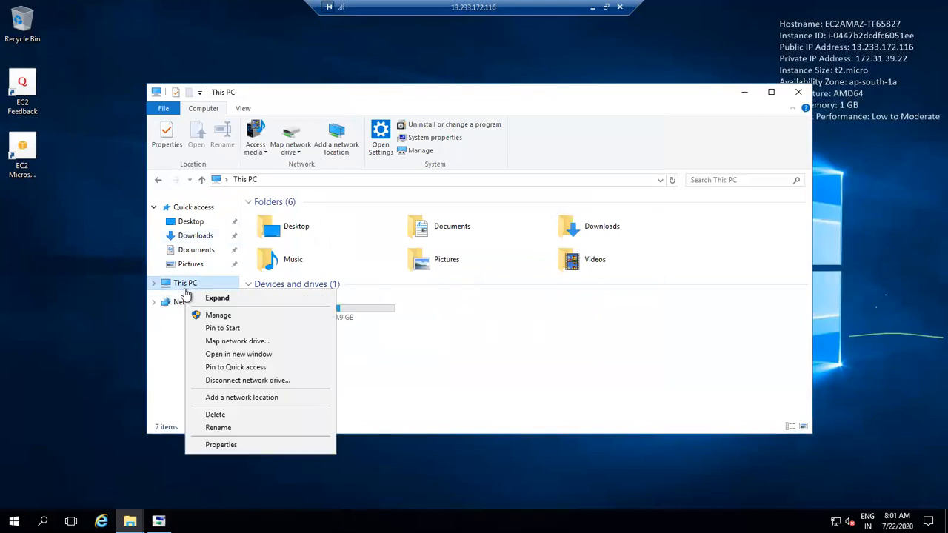
pyautogui.click(254, 445)
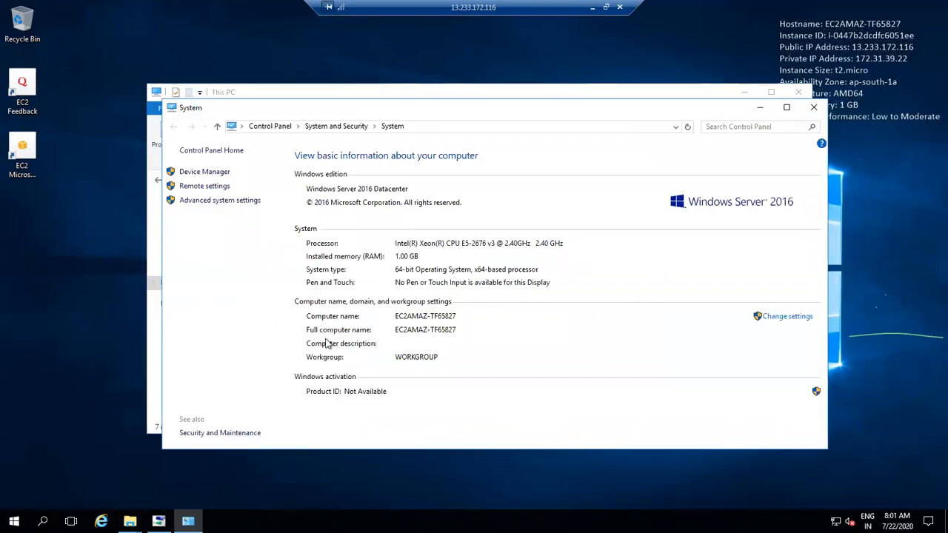
pyautogui.click(776, 319)
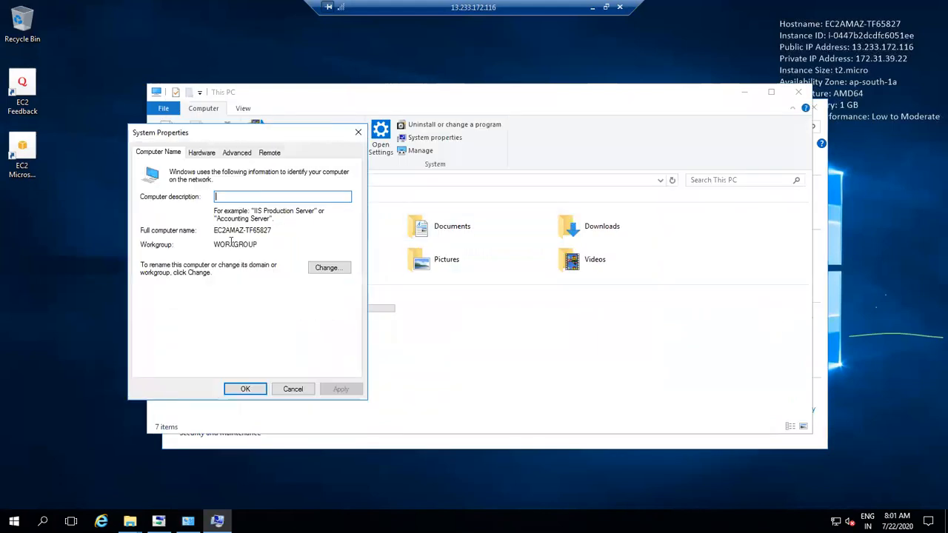
pyautogui.click(330, 267)
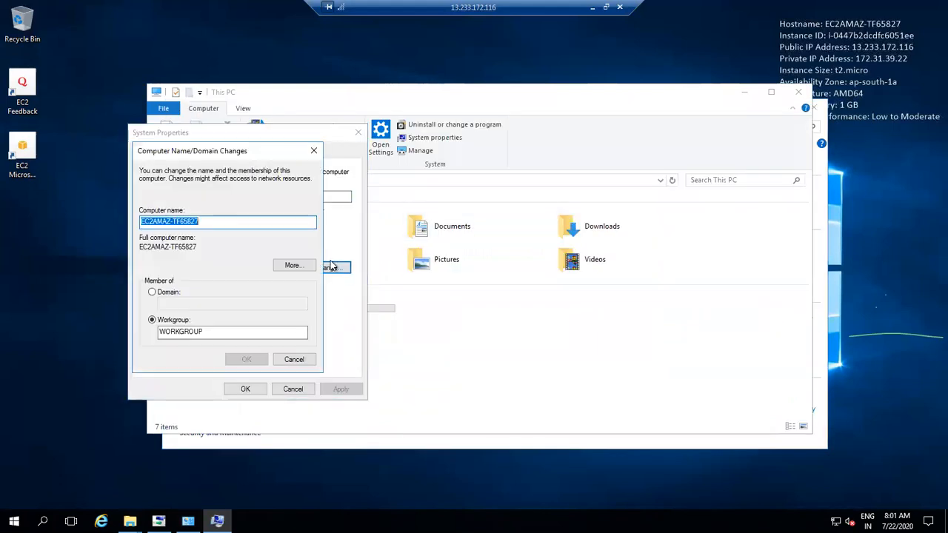
pyautogui.click(163, 292)
pyautogui.click(191, 303)
pyautogui.write('awsguru.com')
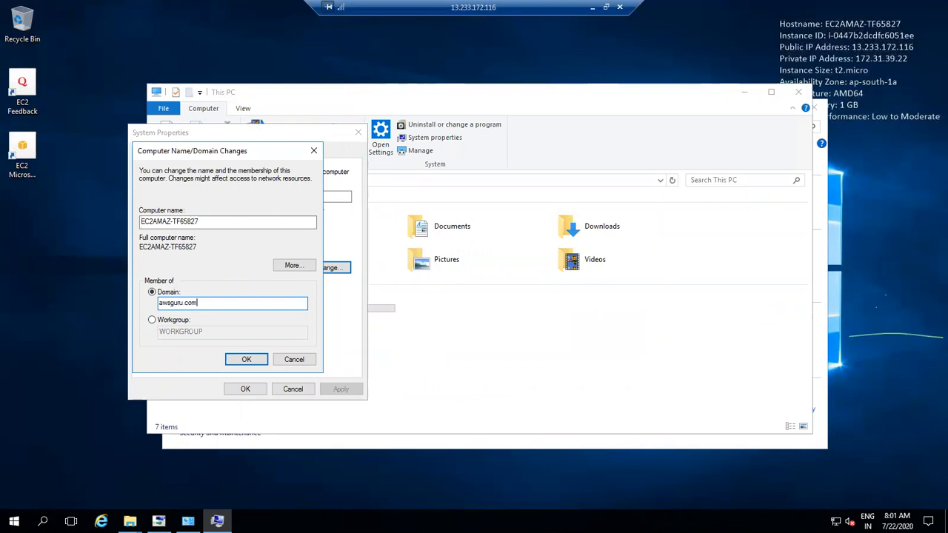
pyautogui.click(235, 358)
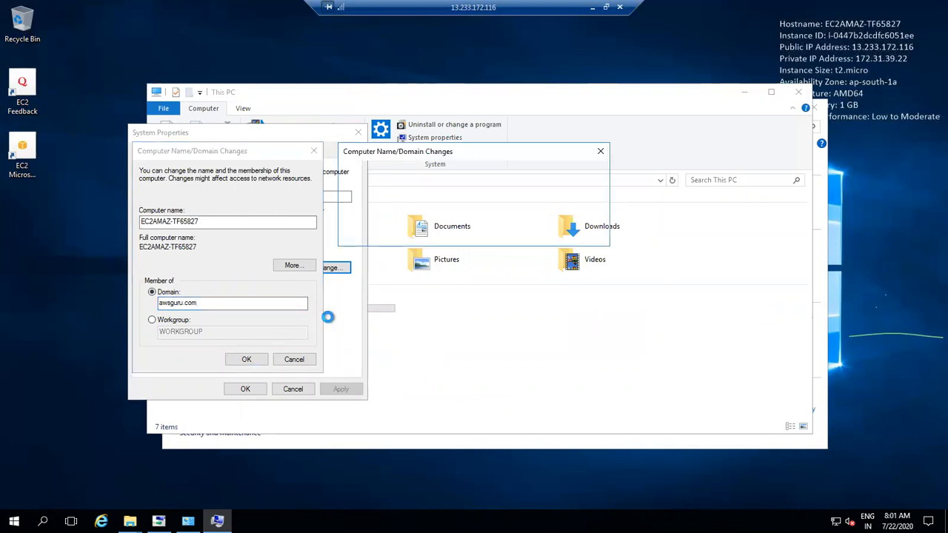
pyautogui.click(578, 175)
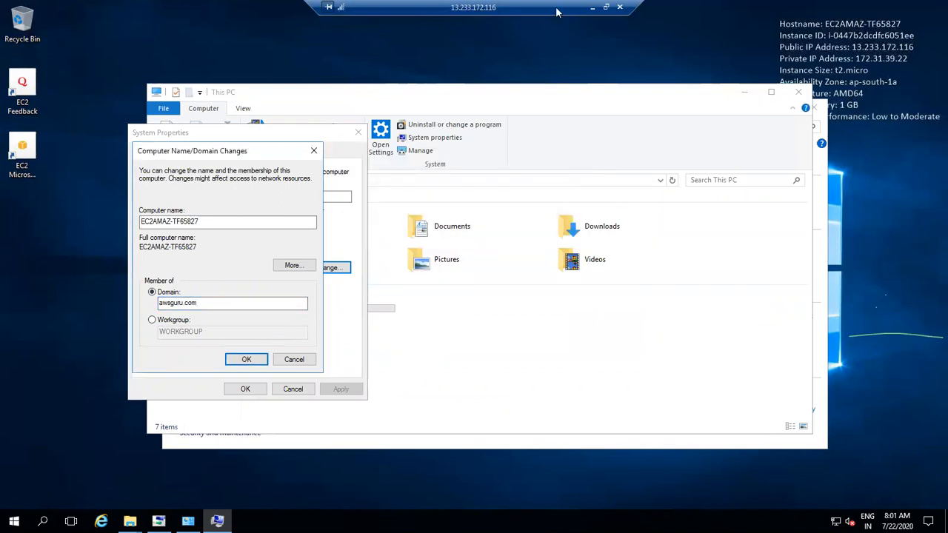
pyautogui.click(592, 6)
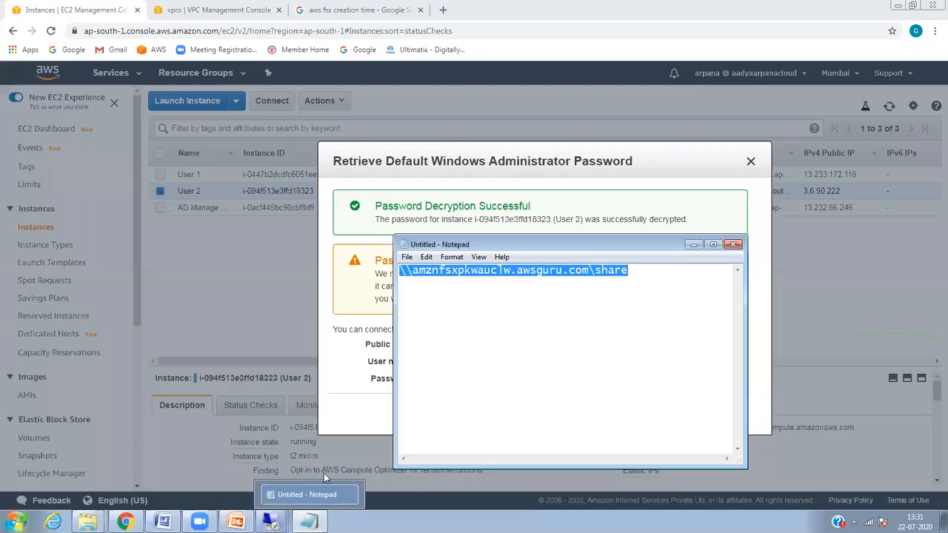
# Step: Open the awsguru.com directory in Directory Service and select its DNS address 172.31.46.114
pyautogui.click(125, 521)
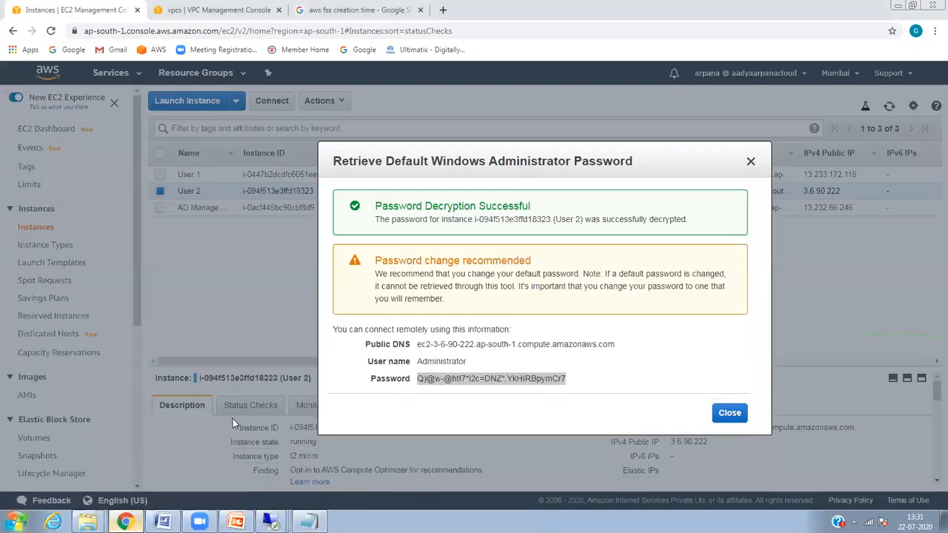
pyautogui.click(729, 413)
pyautogui.click(113, 73)
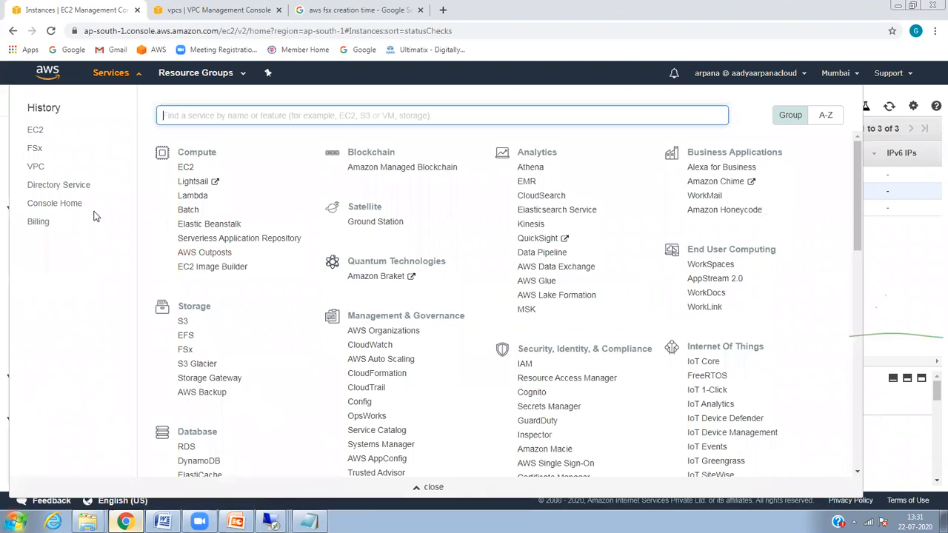
pyautogui.click(59, 186)
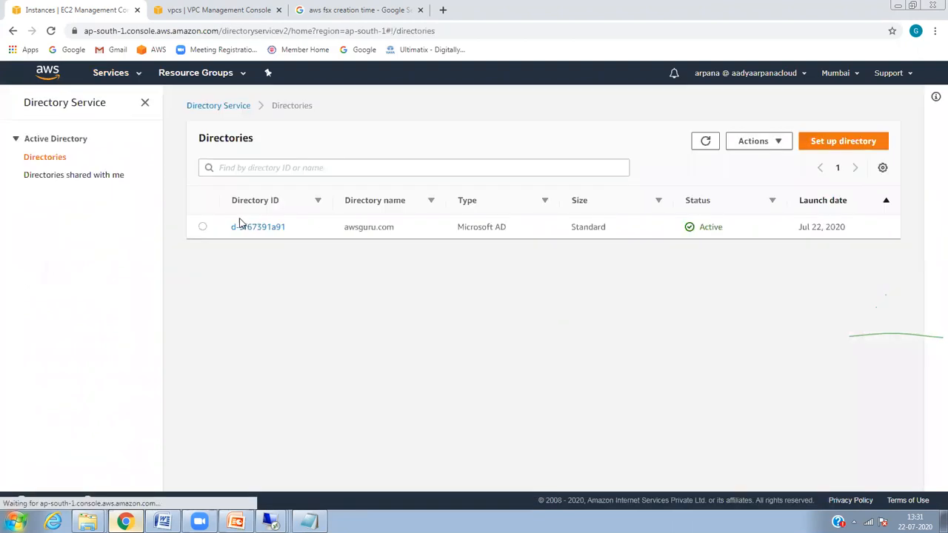
pyautogui.doubleClick(249, 229)
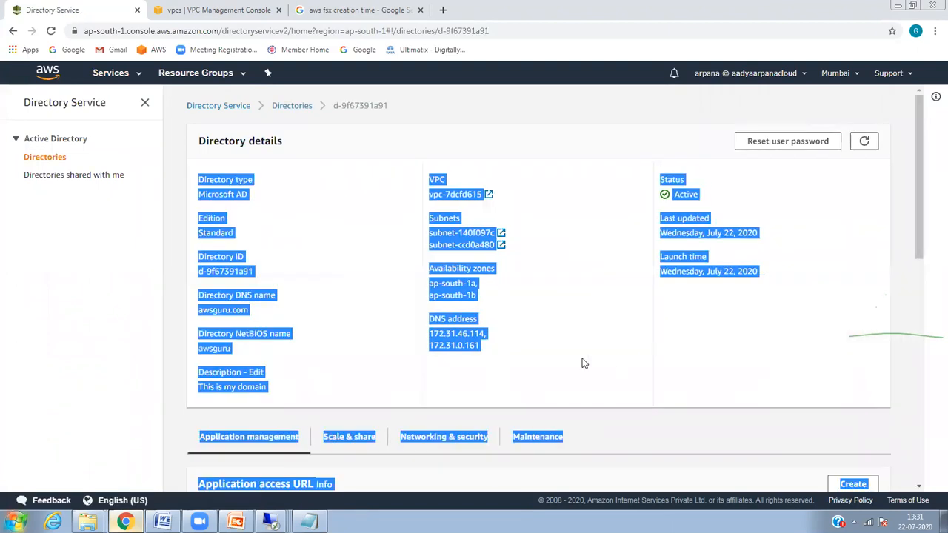
pyautogui.click(585, 344)
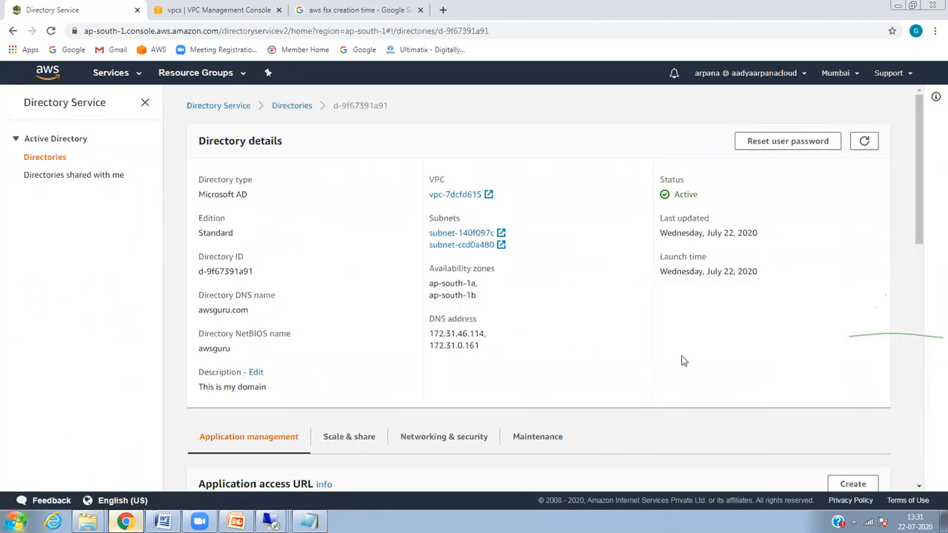
pyautogui.moveTo(486, 335); pyautogui.dragTo(431, 338)
pyautogui.hotkey('ctrl', 'c')
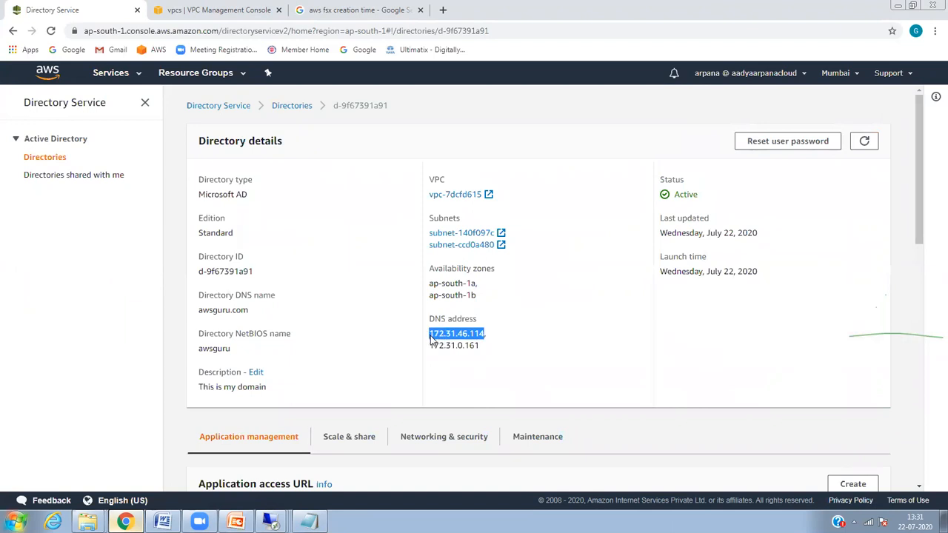
pyautogui.click(271, 522)
pyautogui.click(266, 489)
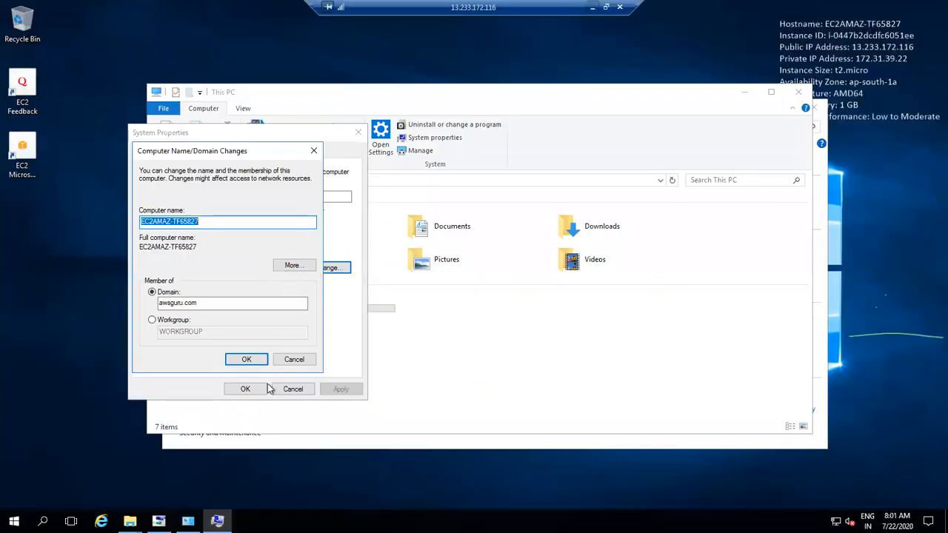
# Step: Open Network Connections with ncpa.cpl from Run, correcting the mistyped command
pyautogui.rightClick(14, 521)
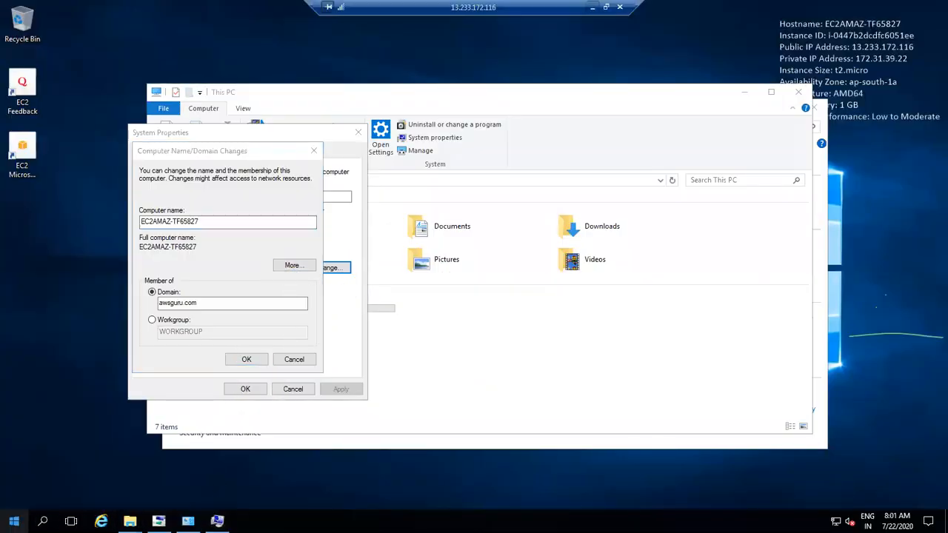
pyautogui.click(65, 460)
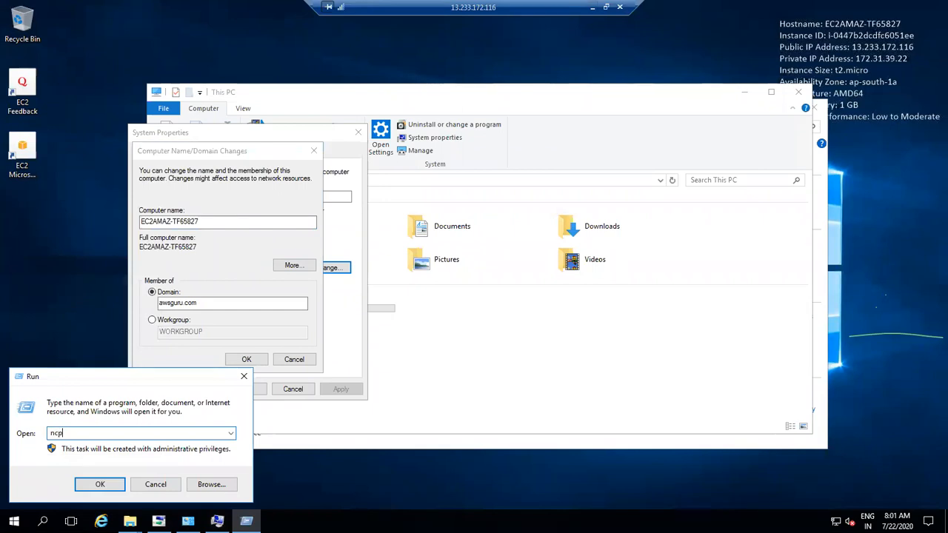
pyautogui.write('ncpl.cpl')
pyautogui.press('Return')
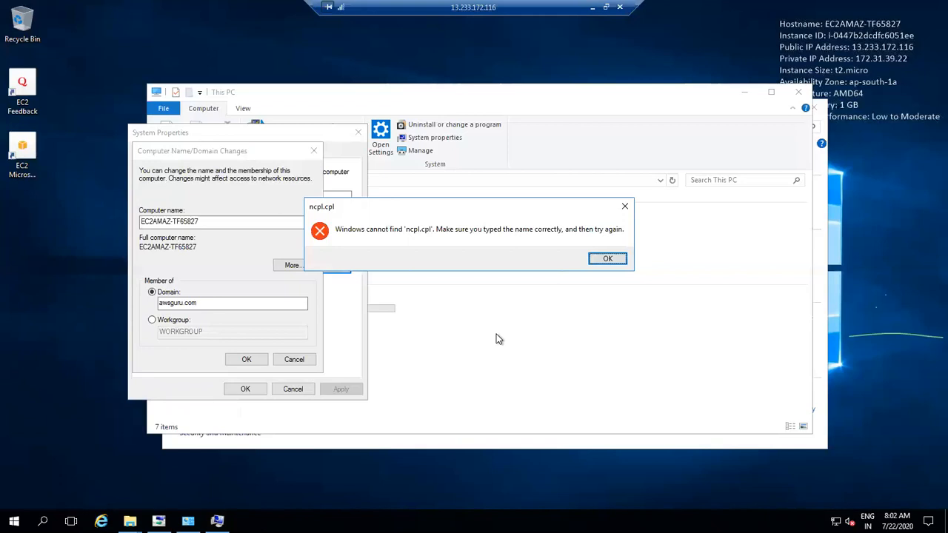
pyautogui.click(609, 258)
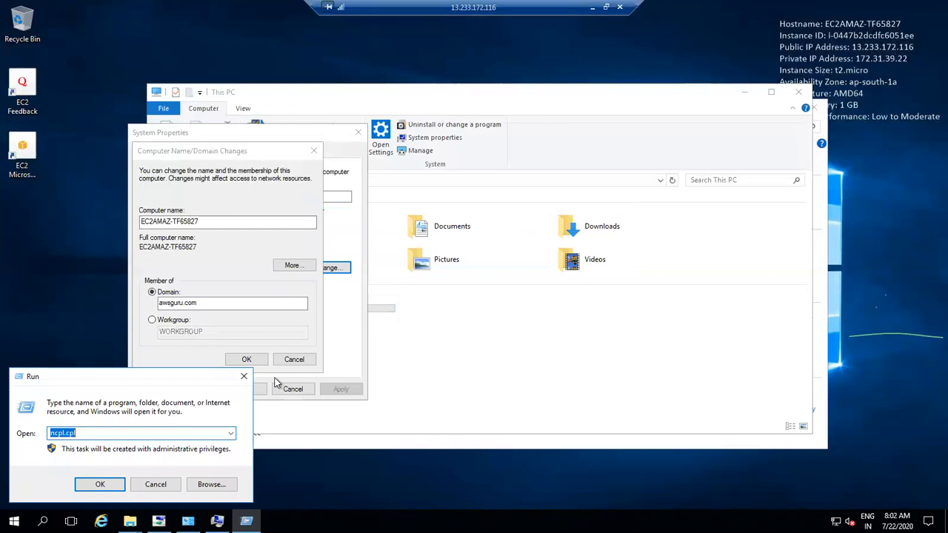
pyautogui.write('ncpa.cp')
pyautogui.press('Return')
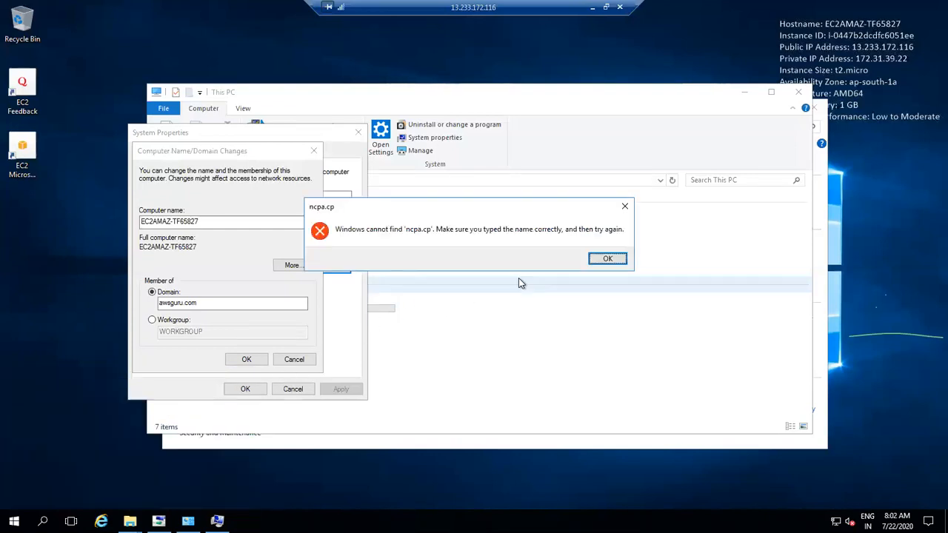
pyautogui.click(607, 258)
pyautogui.click(175, 432)
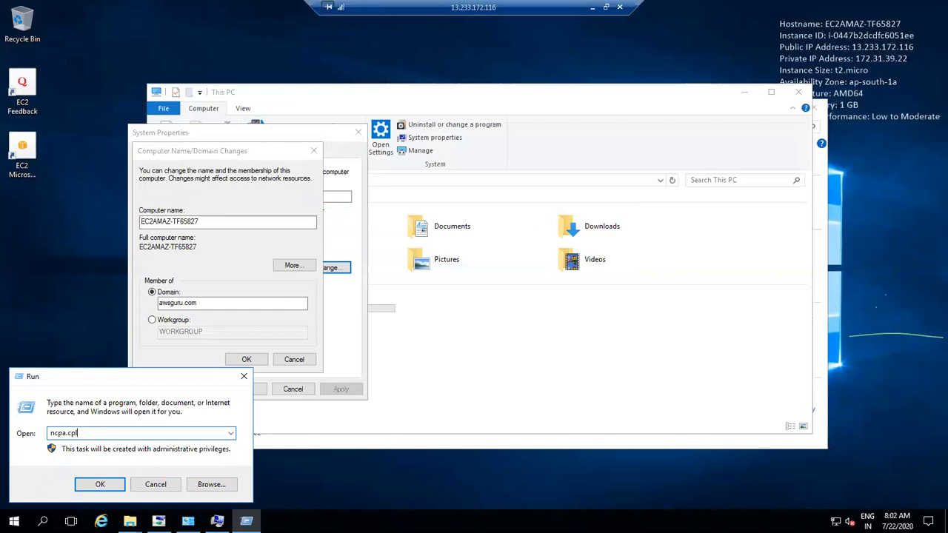
pyautogui.press('Return')
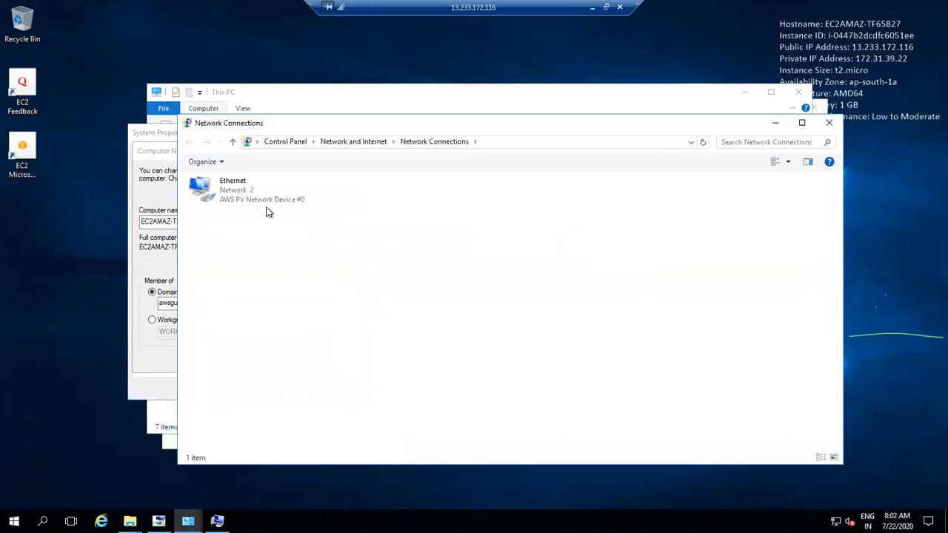
# Step: Set the Ethernet adapter's IPv4 preferred DNS server to 172.31.46.114
pyautogui.click(261, 200)
pyautogui.rightClick(259, 196)
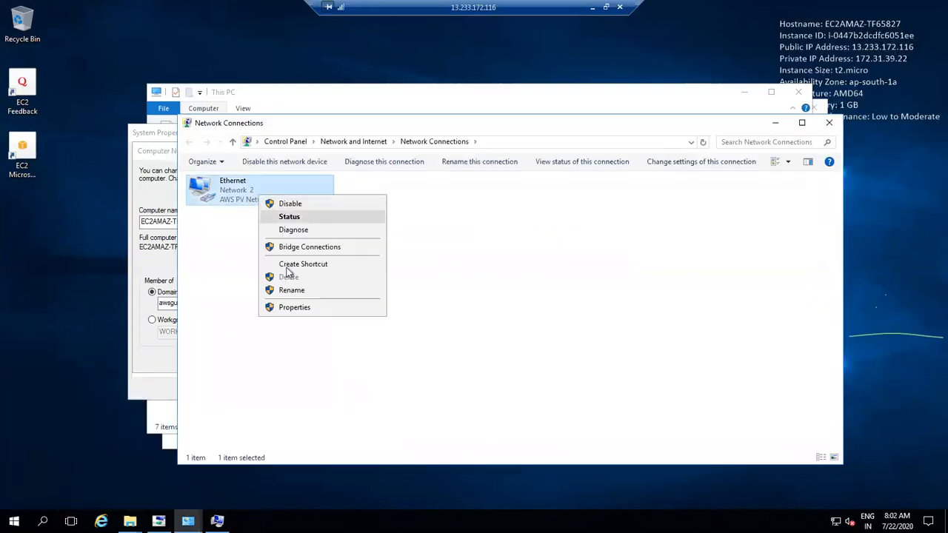
pyautogui.click(295, 307)
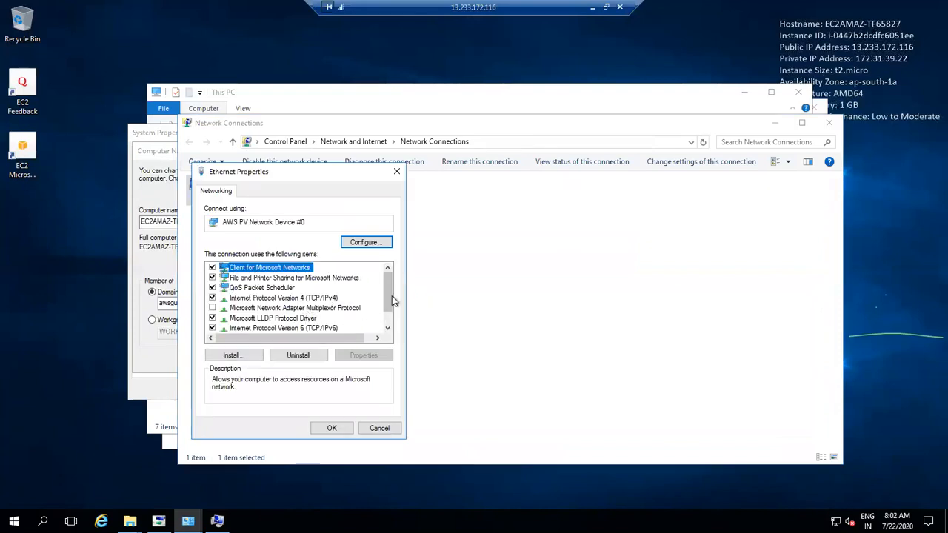
pyautogui.moveTo(387, 304); pyautogui.dragTo(359, 319)
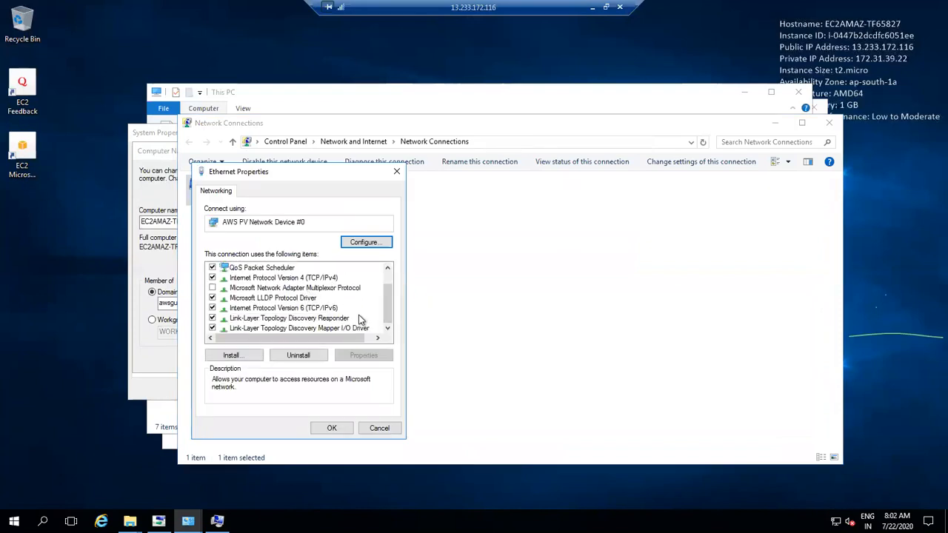
pyautogui.click(310, 279)
pyautogui.click(343, 354)
pyautogui.click(271, 382)
pyautogui.click(340, 394)
pyautogui.hotkey('ctrl', 'v')
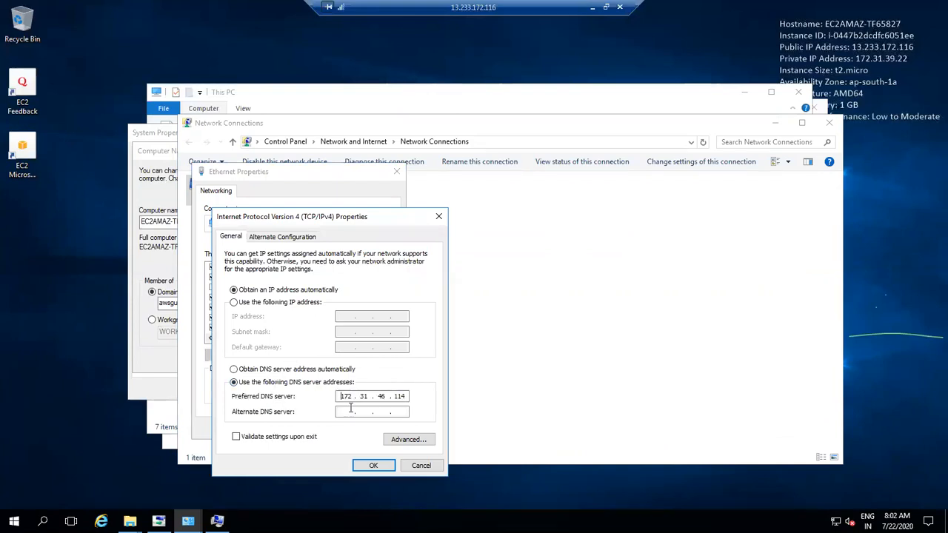
pyautogui.click(380, 466)
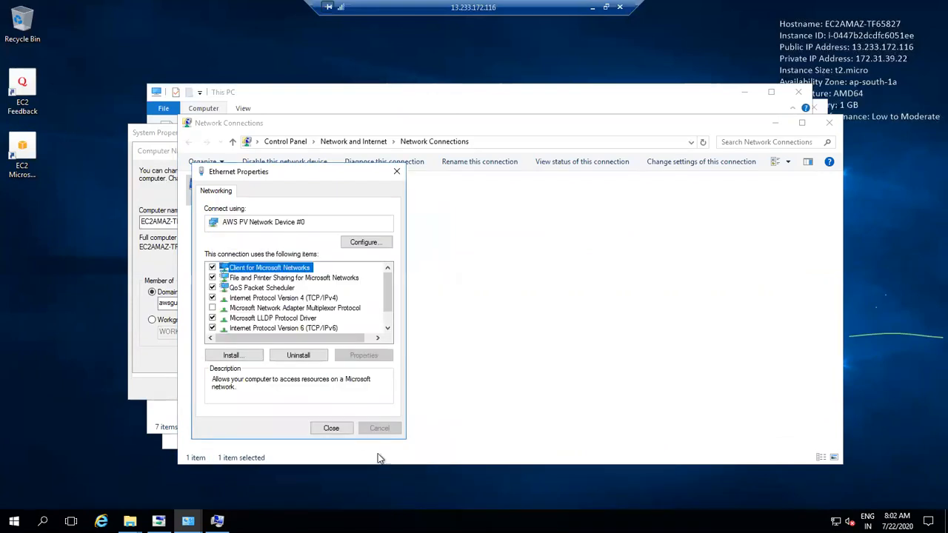
pyautogui.click(344, 437)
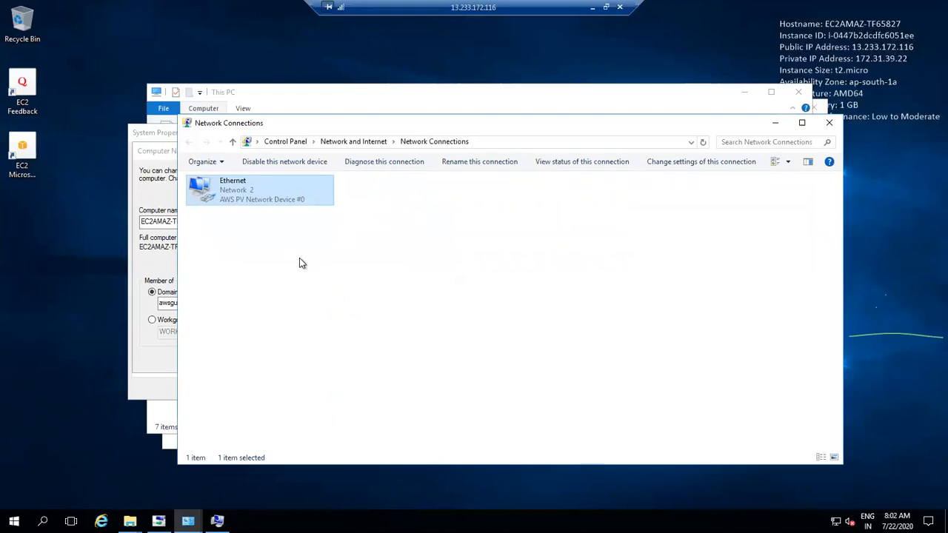
pyautogui.click(137, 353)
# Step: Join awsguru.com with the domain admin credentials, accept the notices, and restart the server
pyautogui.click(247, 360)
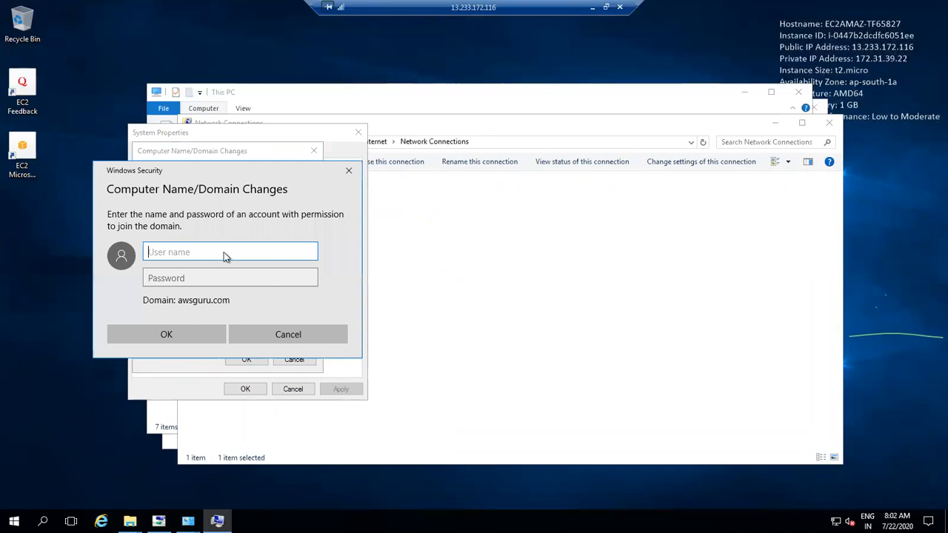
pyautogui.write('ADm')
pyautogui.press('BackSpace')
pyautogui.press('BackSpace')
pyautogui.write('dm')
pyautogui.press('Tab')
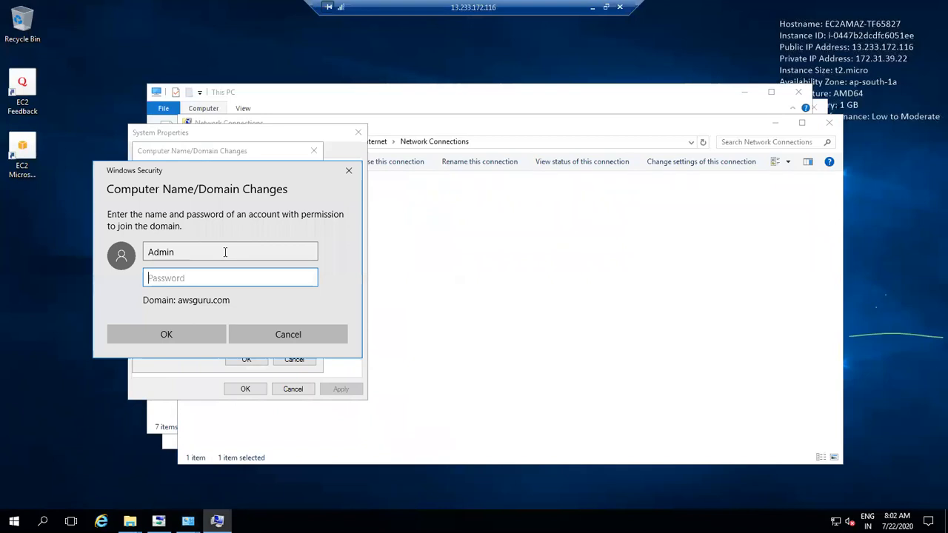
pyautogui.press('Return')
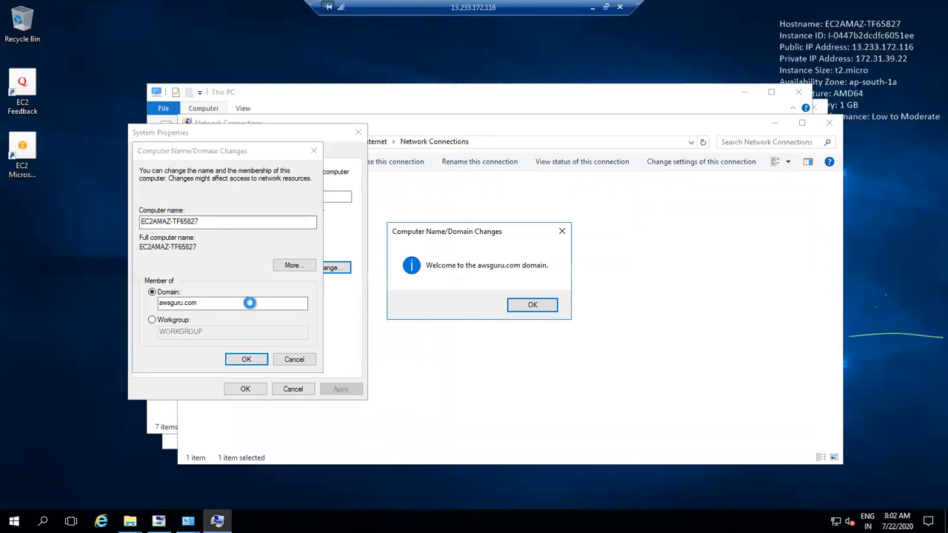
pyautogui.click(518, 305)
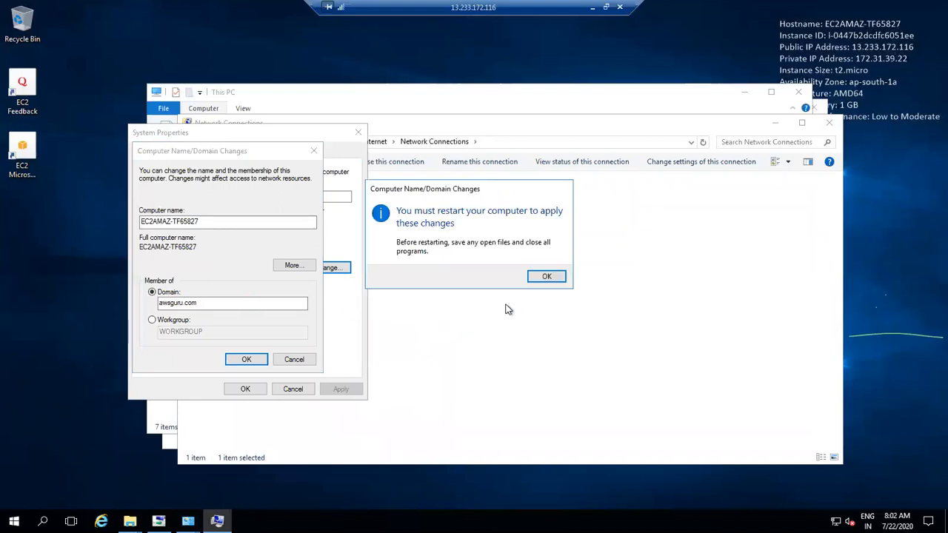
pyautogui.click(535, 281)
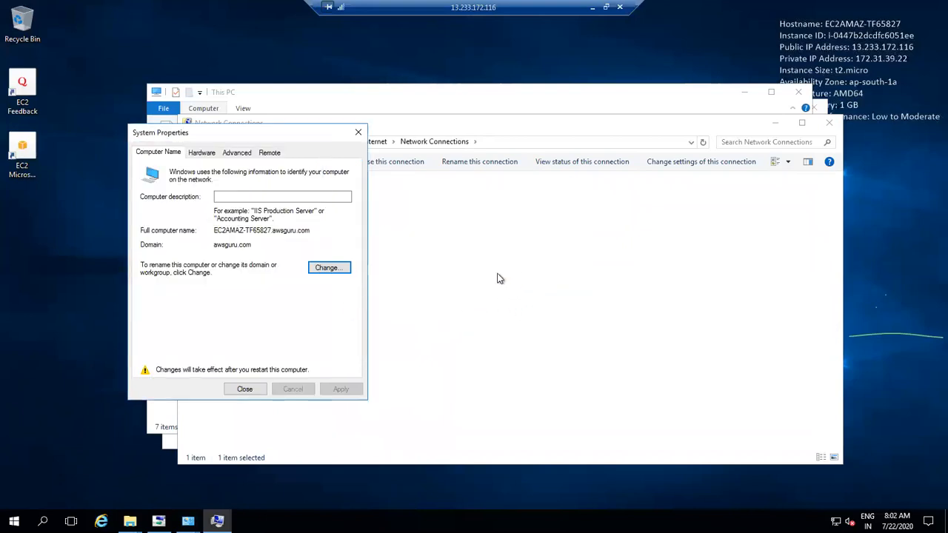
pyautogui.click(250, 387)
pyautogui.click(540, 271)
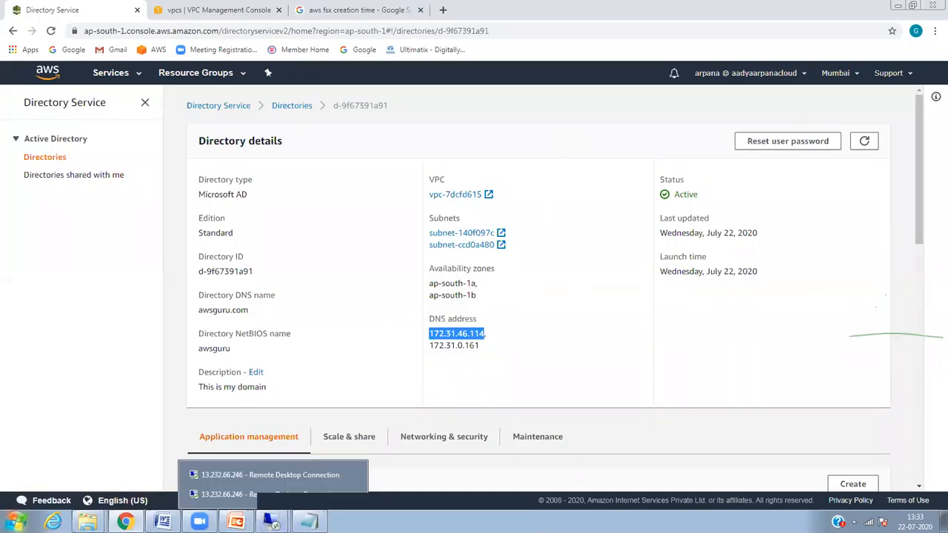
# Step: Open EC2 instances and get a console screenshot of the User 2 instance
pyautogui.click(273, 522)
pyautogui.click(115, 74)
pyautogui.click(185, 169)
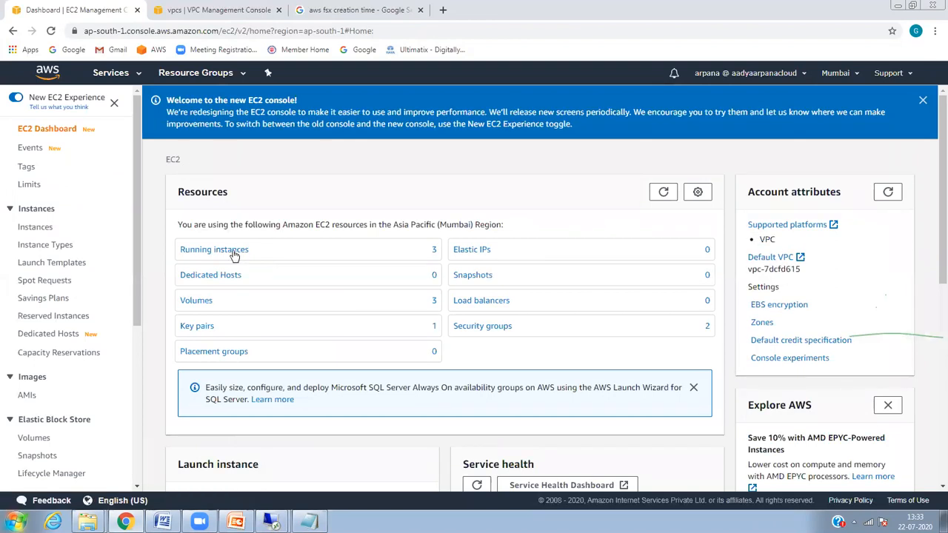
pyautogui.click(239, 250)
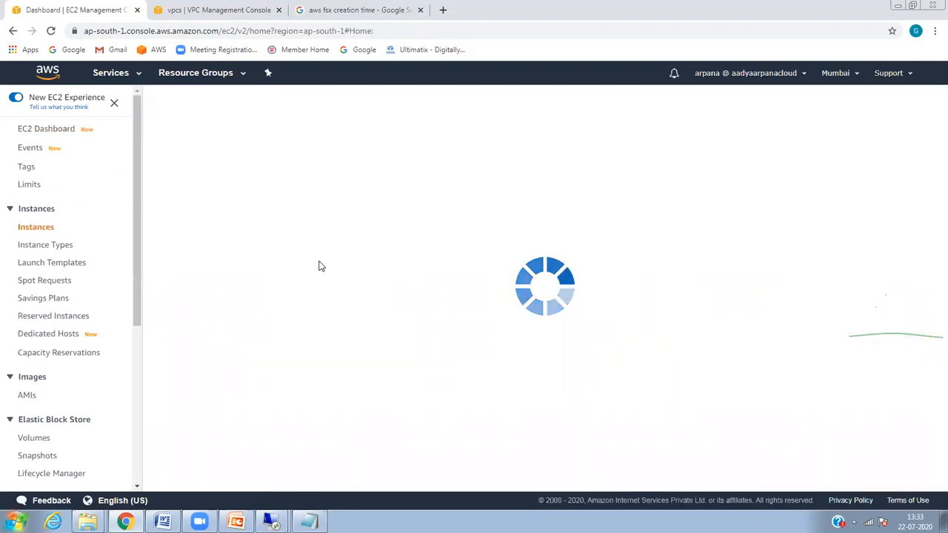
pyautogui.click(205, 197)
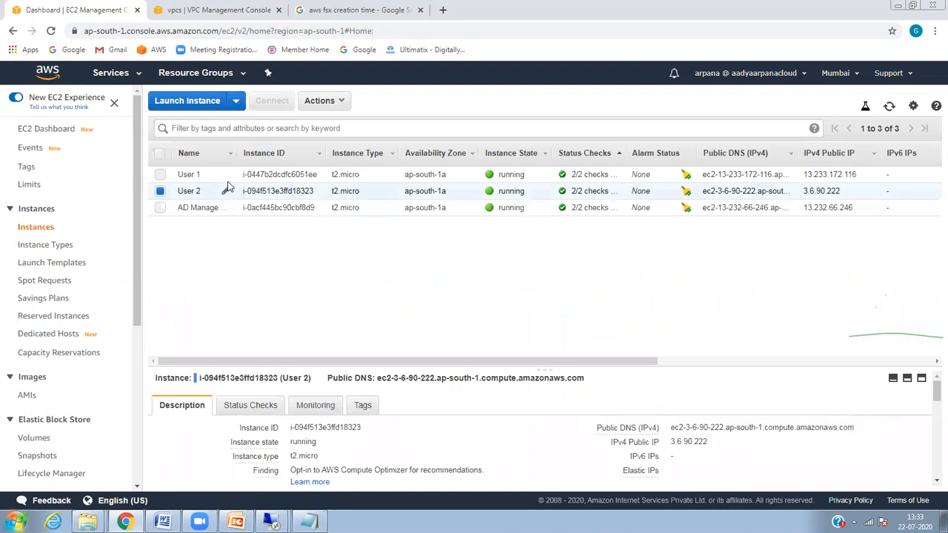
pyautogui.click(322, 100)
pyautogui.moveTo(372, 199)
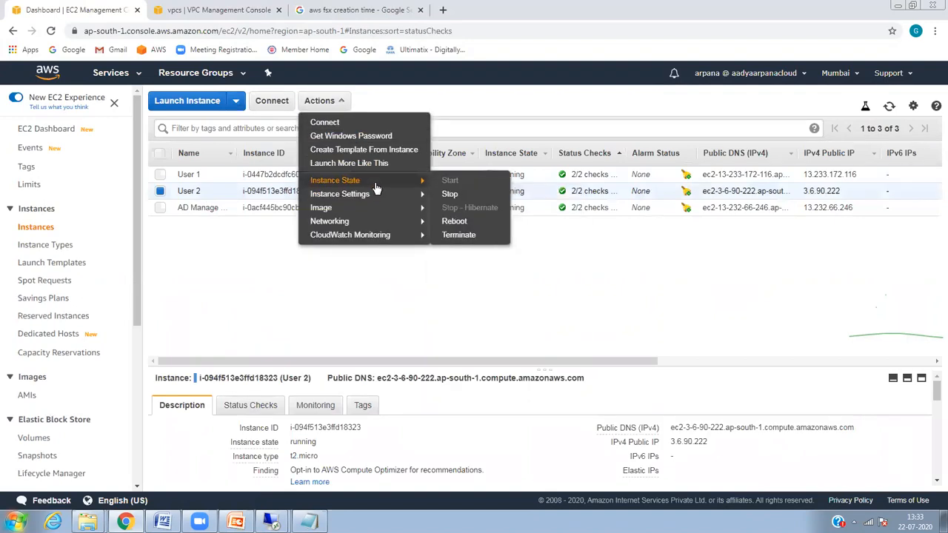
pyautogui.moveTo(326, 207)
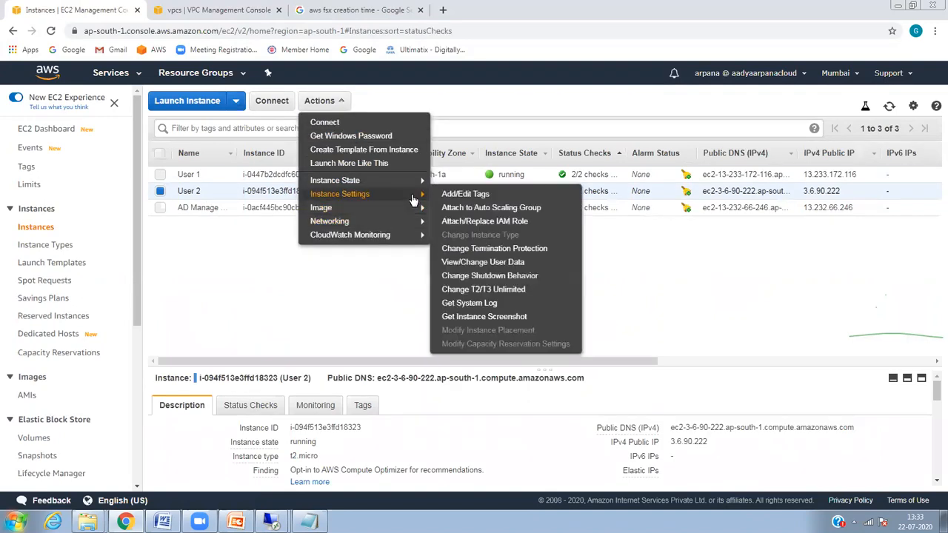
pyautogui.click(508, 314)
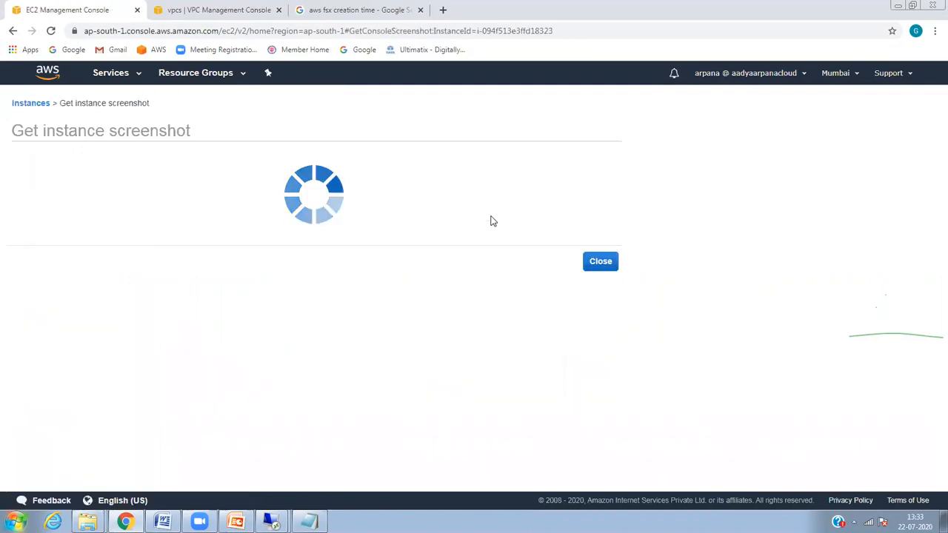
pyautogui.moveTo(934, 182); pyautogui.dragTo(903, 138)
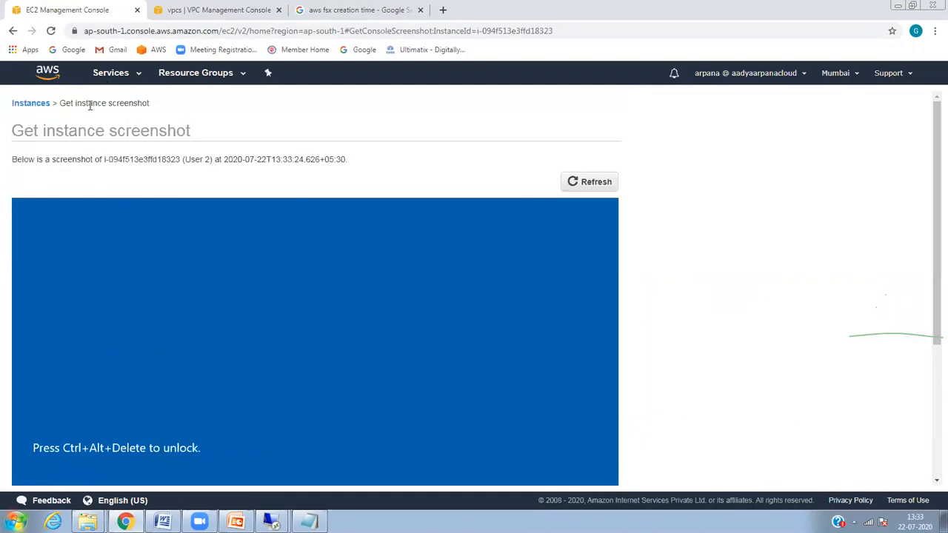
# Step: Back in the Instances list, select User 1 and request its instance screenshot
pyautogui.click(35, 105)
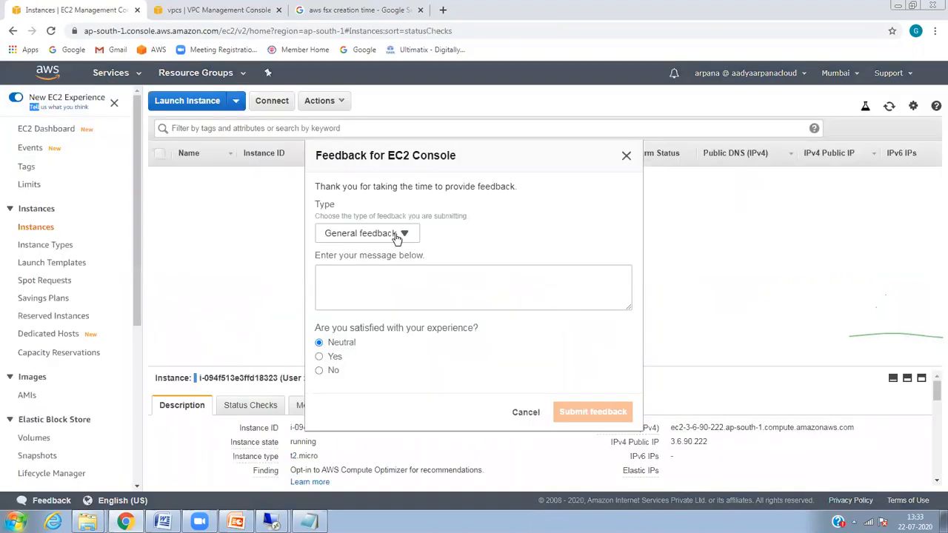
pyautogui.click(627, 160)
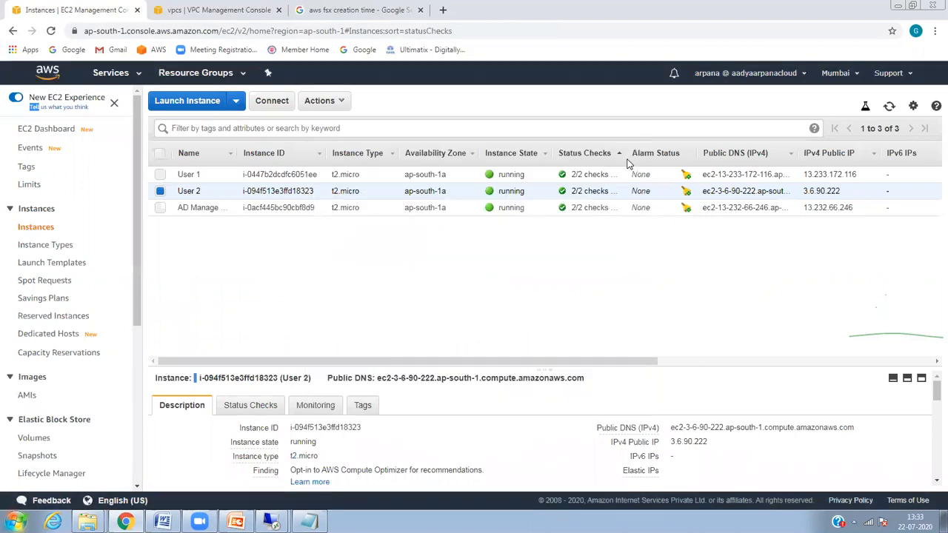
pyautogui.click(178, 181)
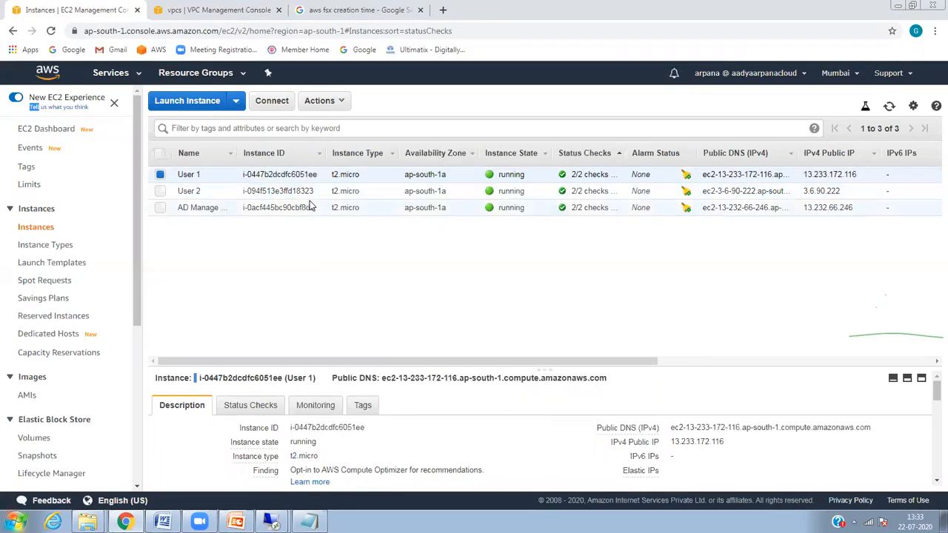
pyautogui.click(317, 101)
pyautogui.moveTo(374, 194)
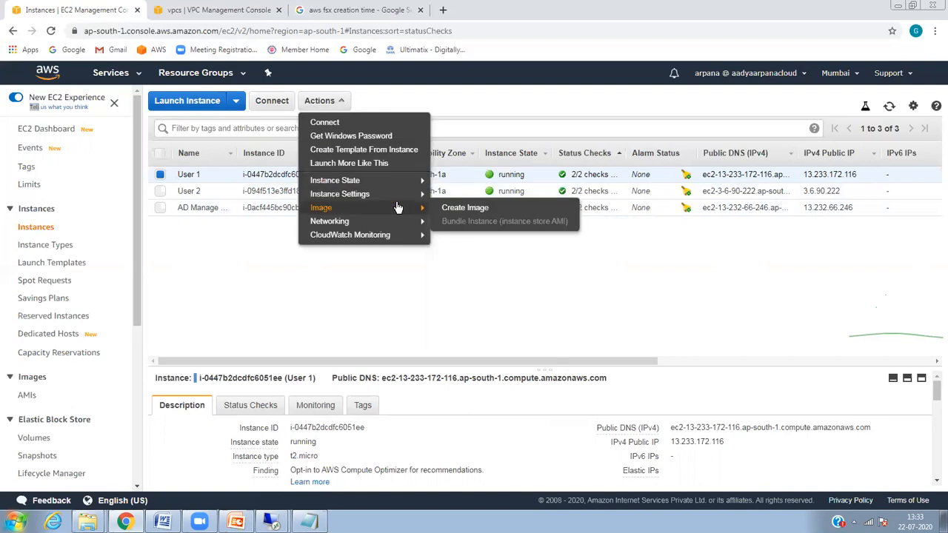
pyautogui.click(478, 317)
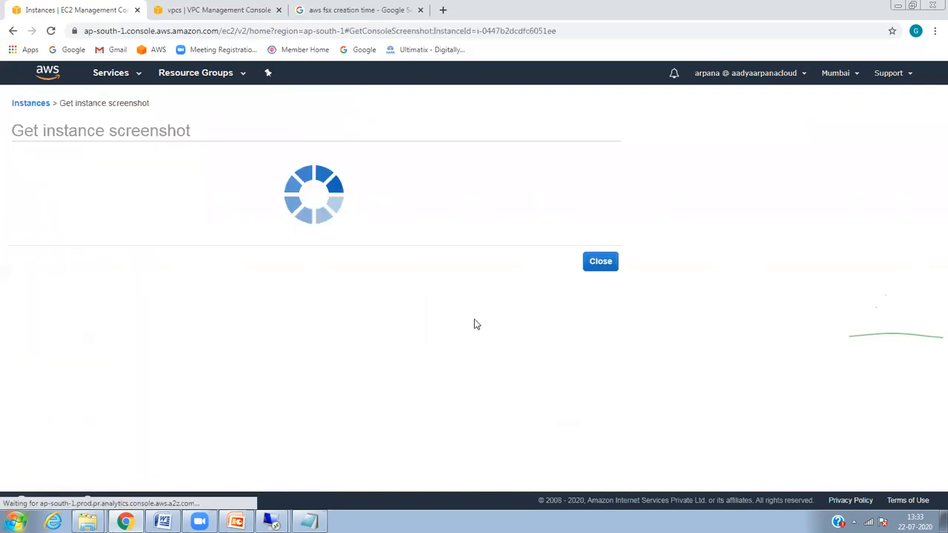
# Step: Scroll through User 1's Windows boot screenshot, then close it
pyautogui.moveTo(931, 180); pyautogui.dragTo(931, 315)
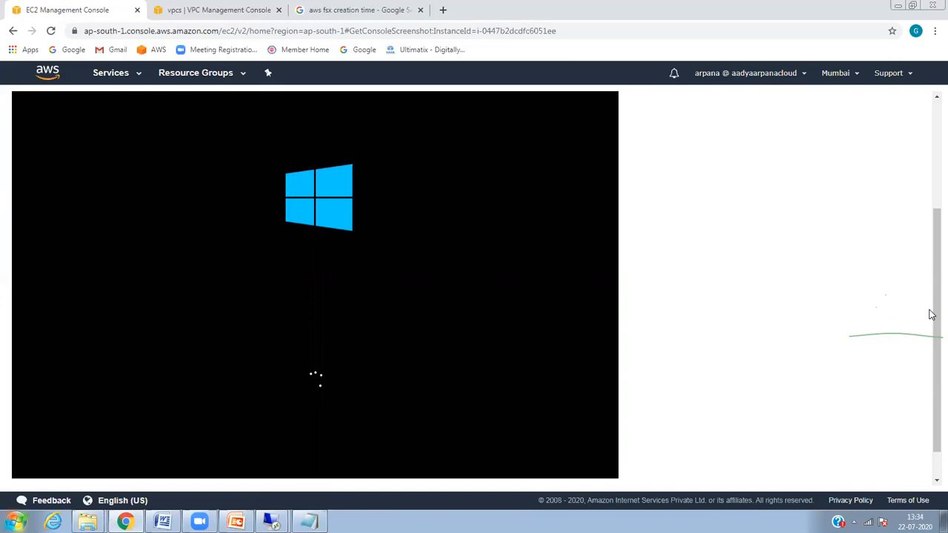
pyautogui.moveTo(932, 311); pyautogui.dragTo(932, 183)
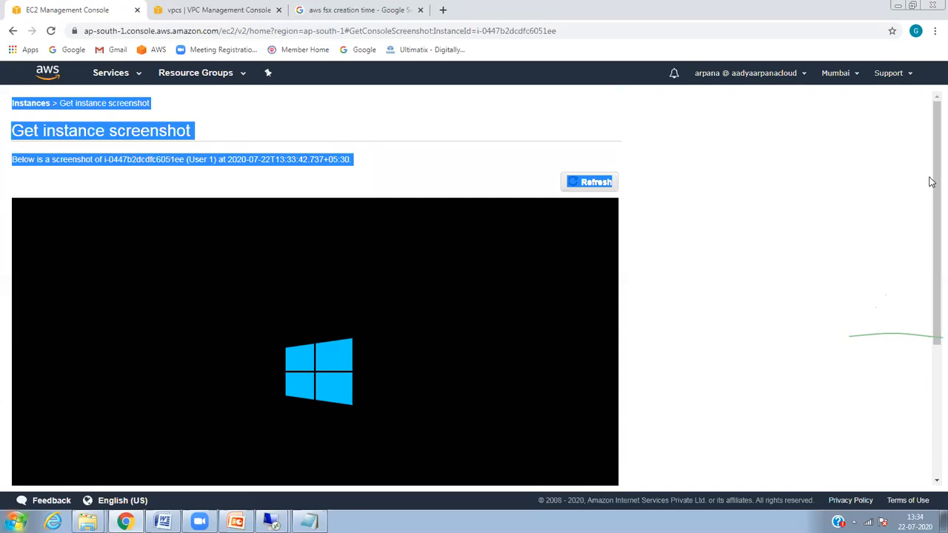
pyautogui.moveTo(931, 185); pyautogui.dragTo(894, 187)
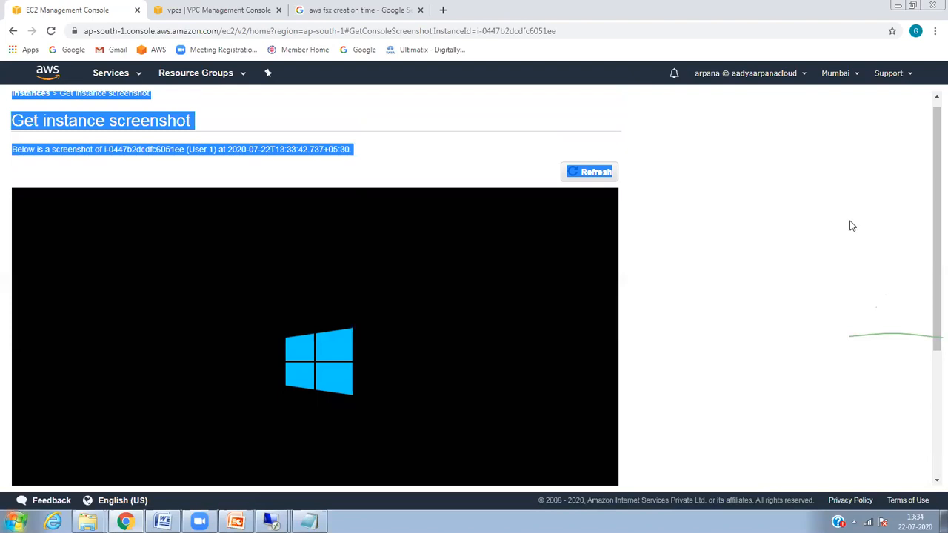
pyautogui.moveTo(932, 244); pyautogui.dragTo(932, 383)
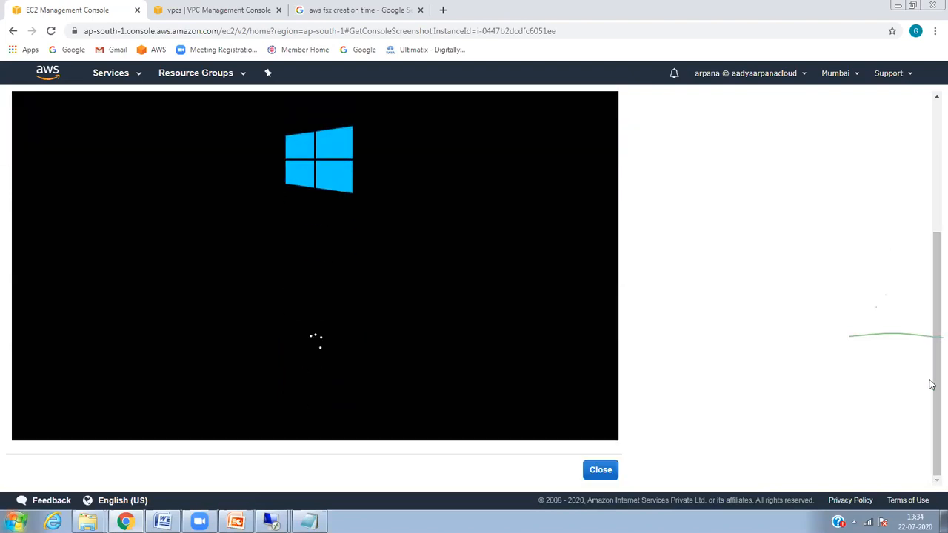
pyautogui.click(597, 473)
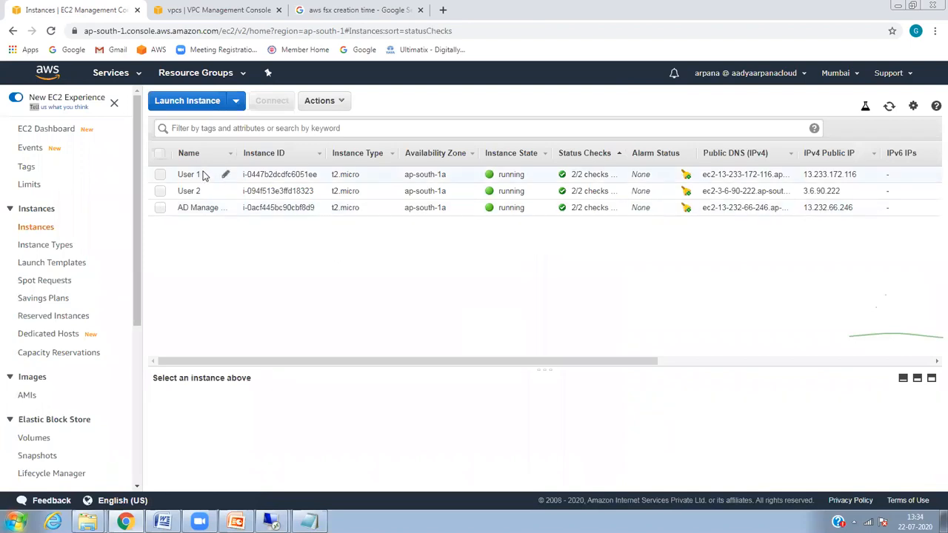
# Step: Check User 1's connection details and copy its public IP 13.233.172.116
pyautogui.click(205, 175)
pyautogui.hotkey('ctrl', 'a')
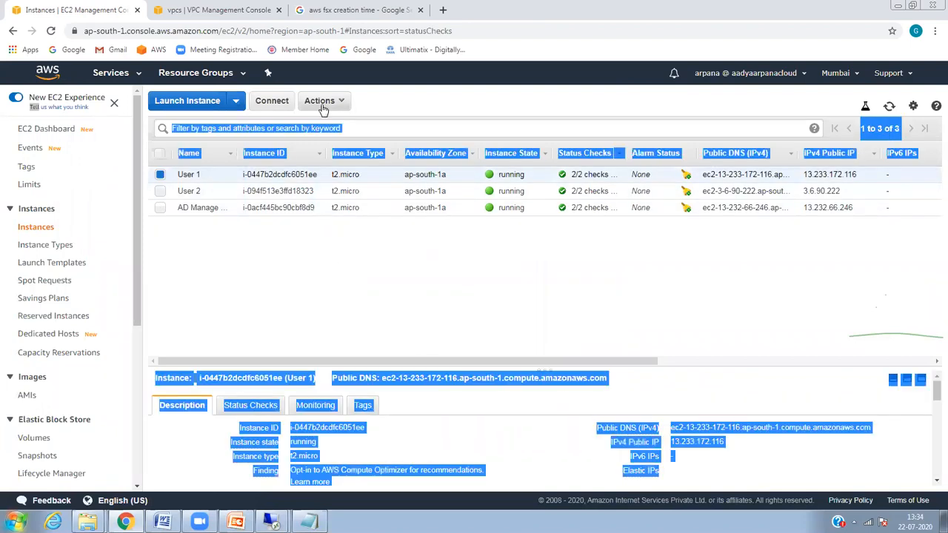
pyautogui.click(320, 101)
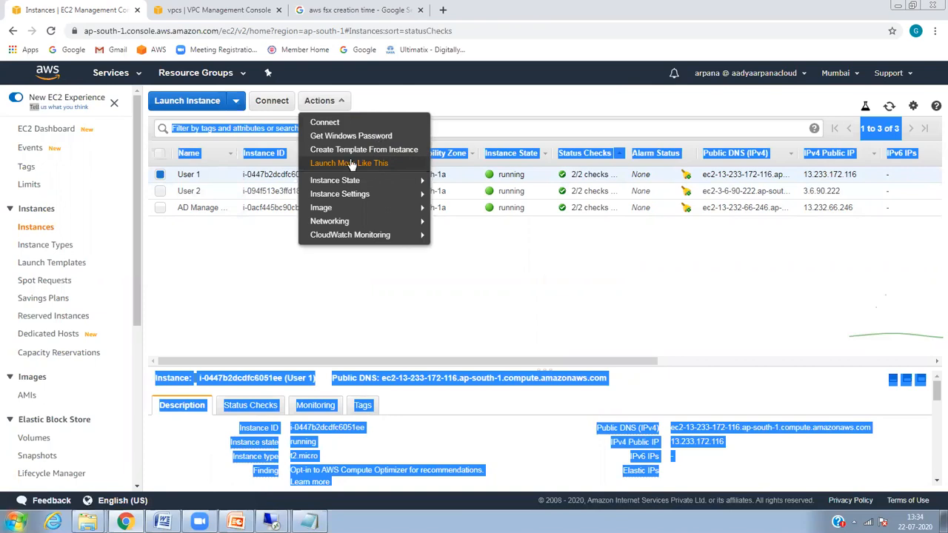
pyautogui.click(363, 123)
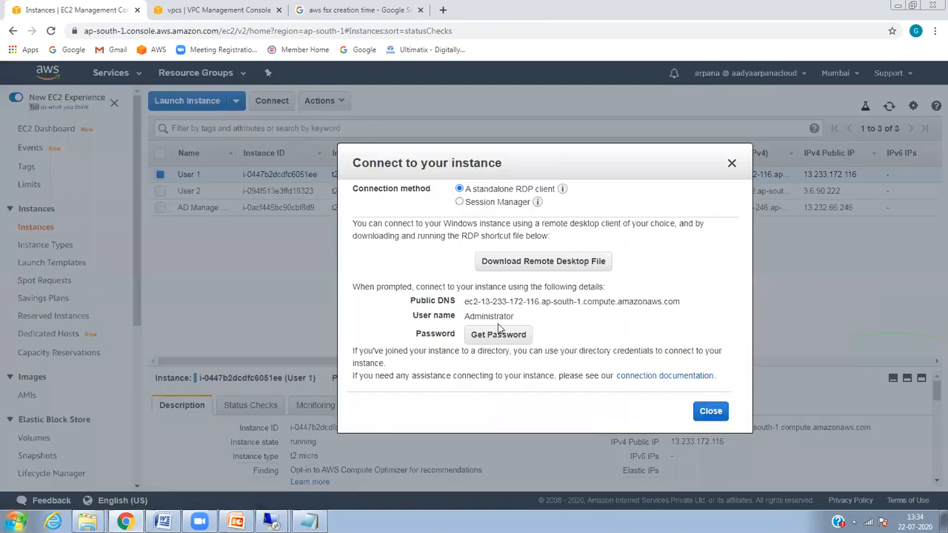
pyautogui.click(723, 415)
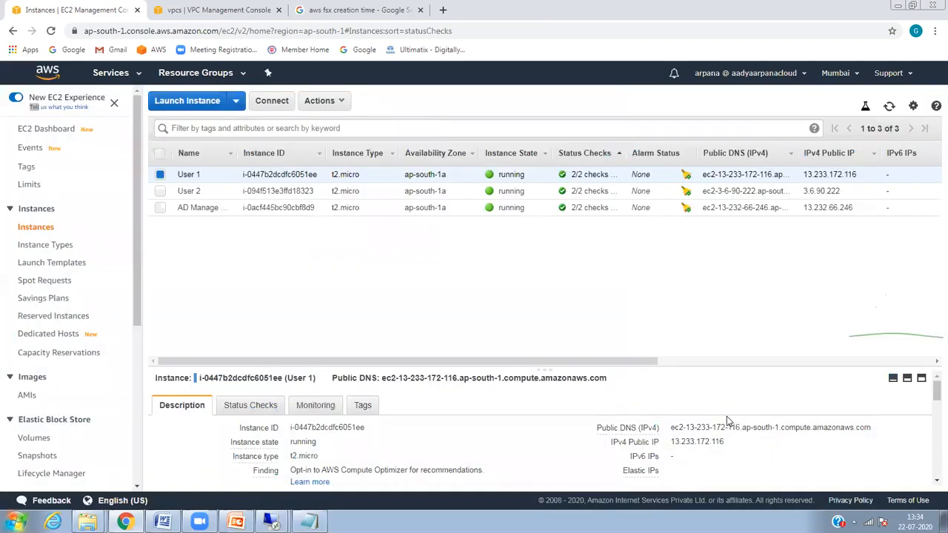
pyautogui.click(329, 104)
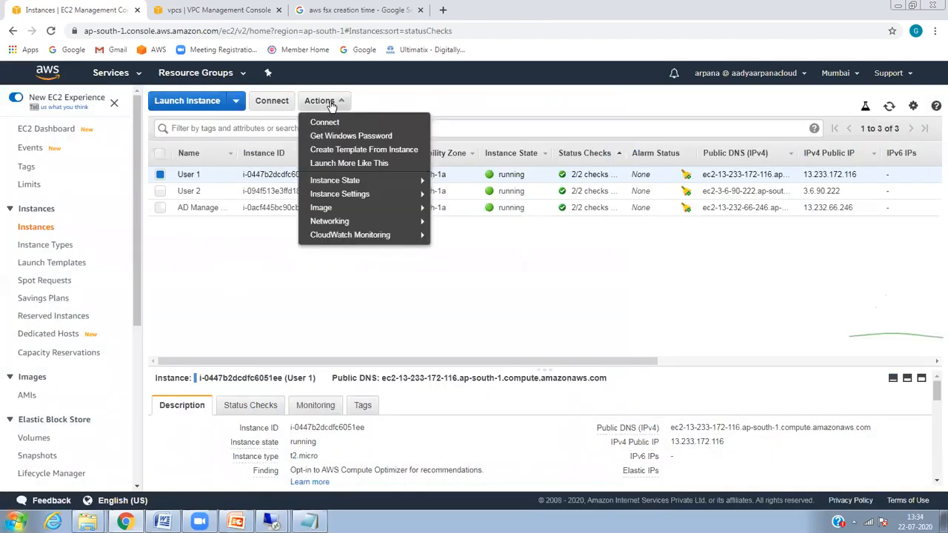
pyautogui.click(272, 101)
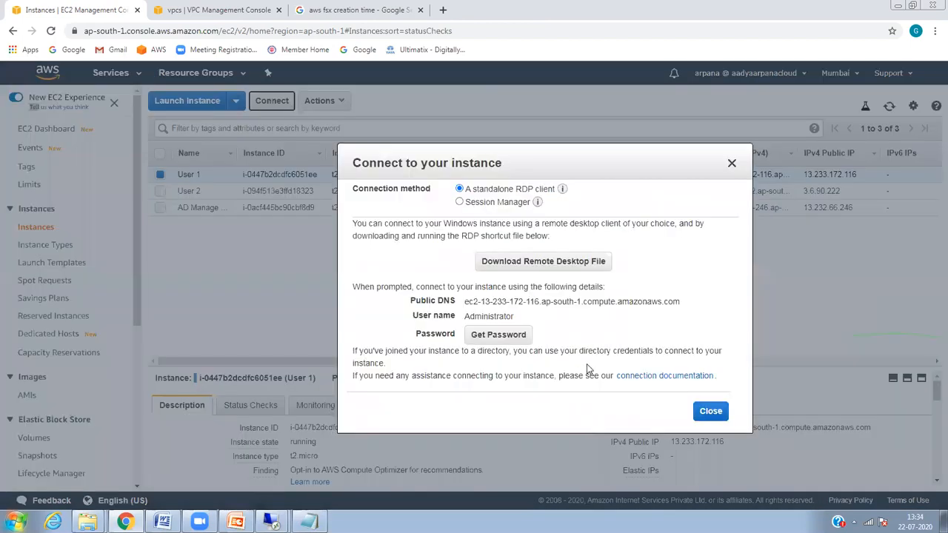
pyautogui.click(705, 412)
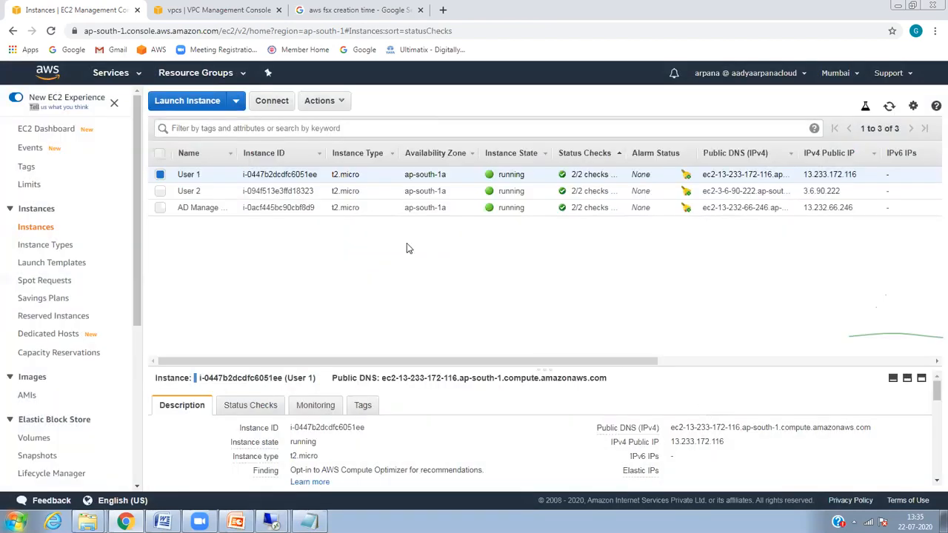
pyautogui.click(734, 454)
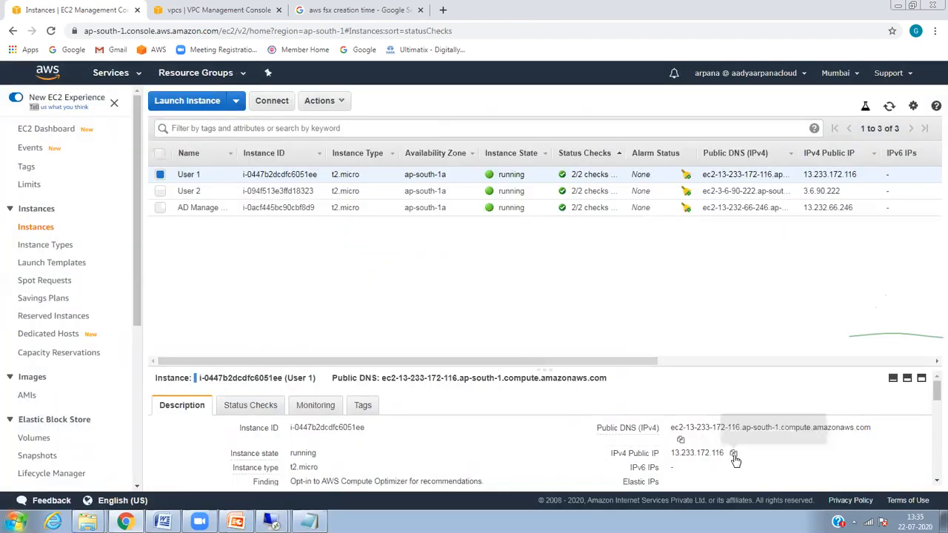
# Step: Start a Remote Desktop Connection to 13.233.172.116, then cancel the Administrator sign-in prompt
pyautogui.moveTo(237, 522)
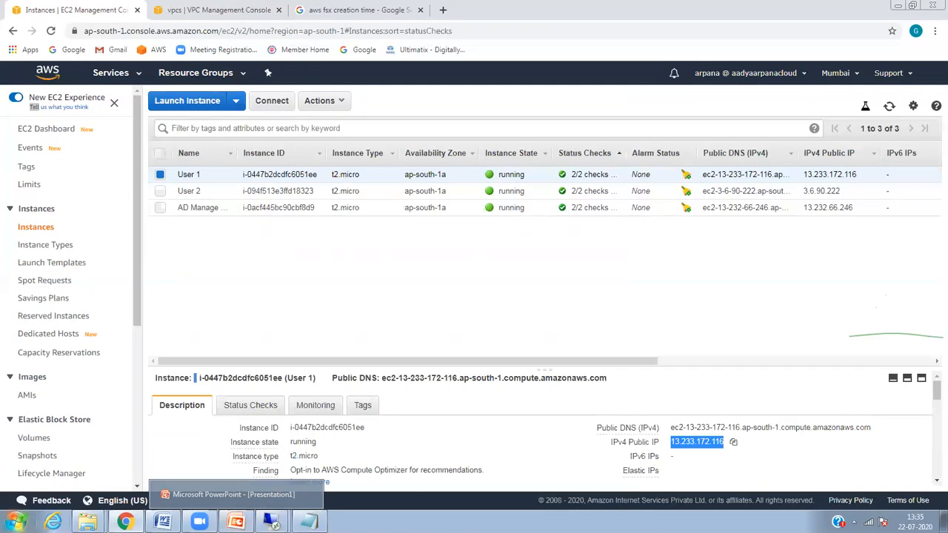
pyautogui.click(16, 522)
pyautogui.click(110, 294)
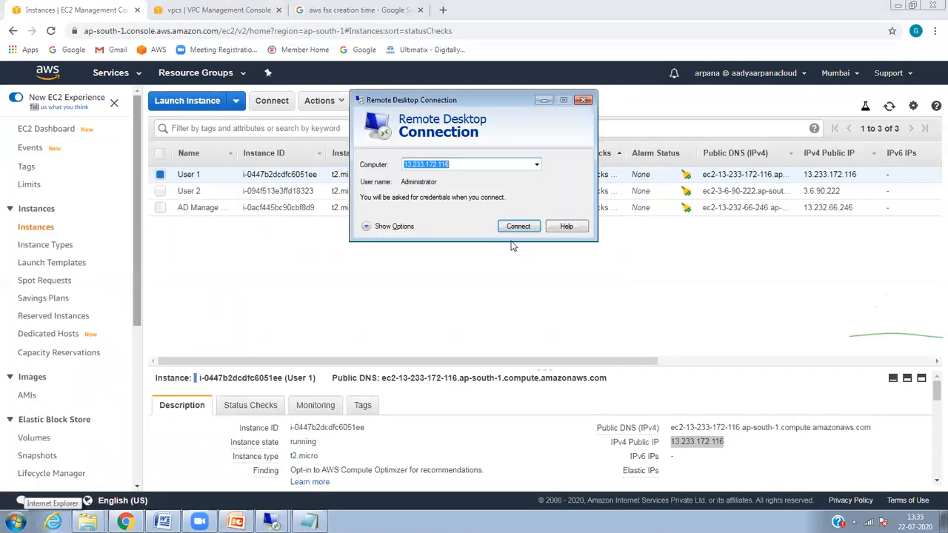
pyautogui.click(516, 228)
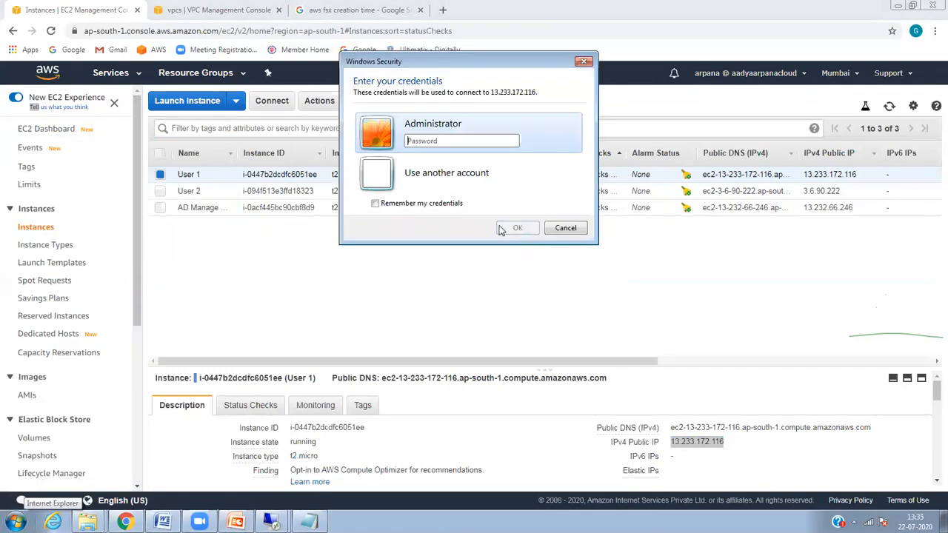
pyautogui.click(465, 176)
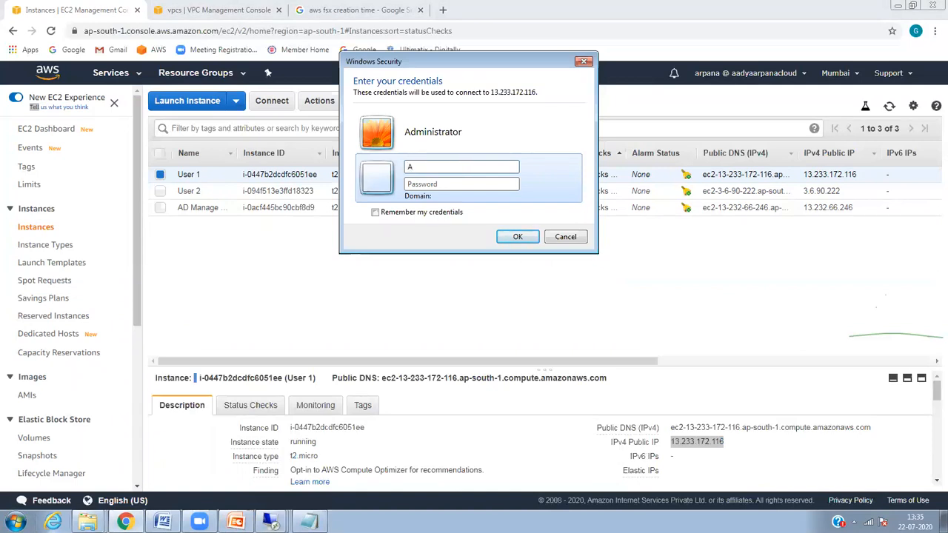
pyautogui.click(421, 132)
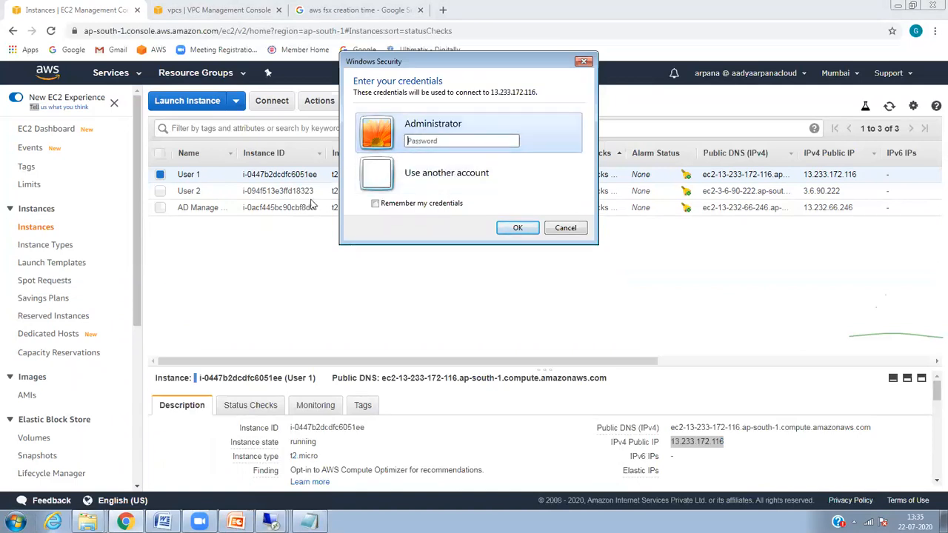
pyautogui.click(290, 237)
pyautogui.click(326, 100)
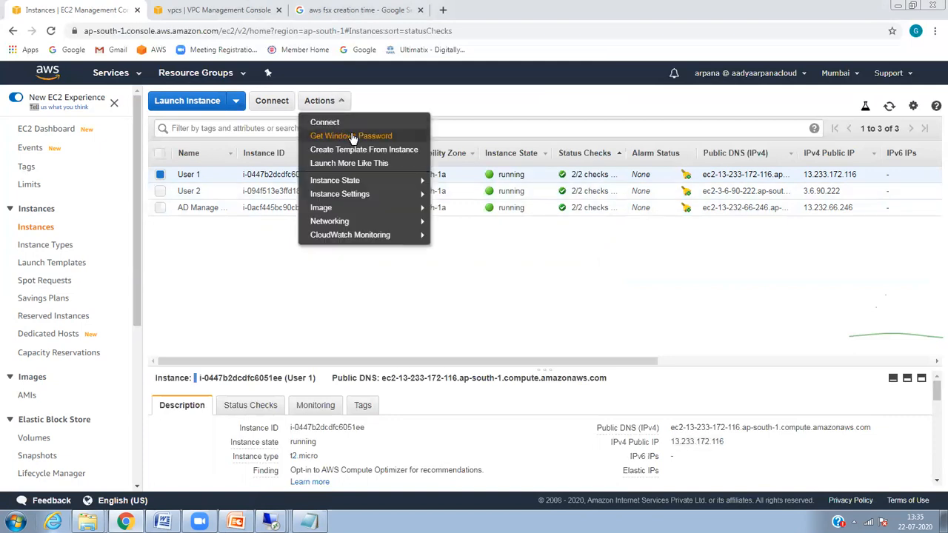
# Step: Decrypt User 1's Windows Administrator password using AWSKeypair.pem from Downloads
pyautogui.click(354, 138)
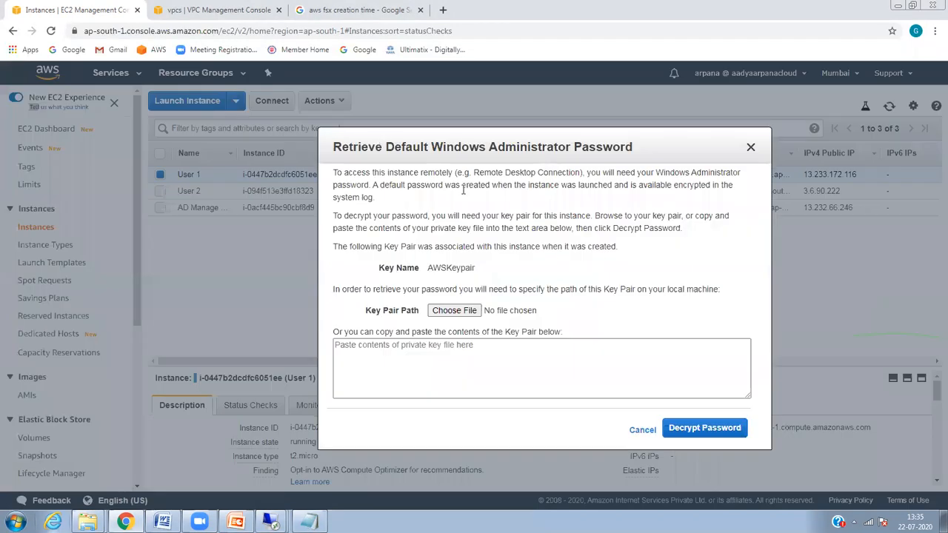
pyautogui.click(455, 310)
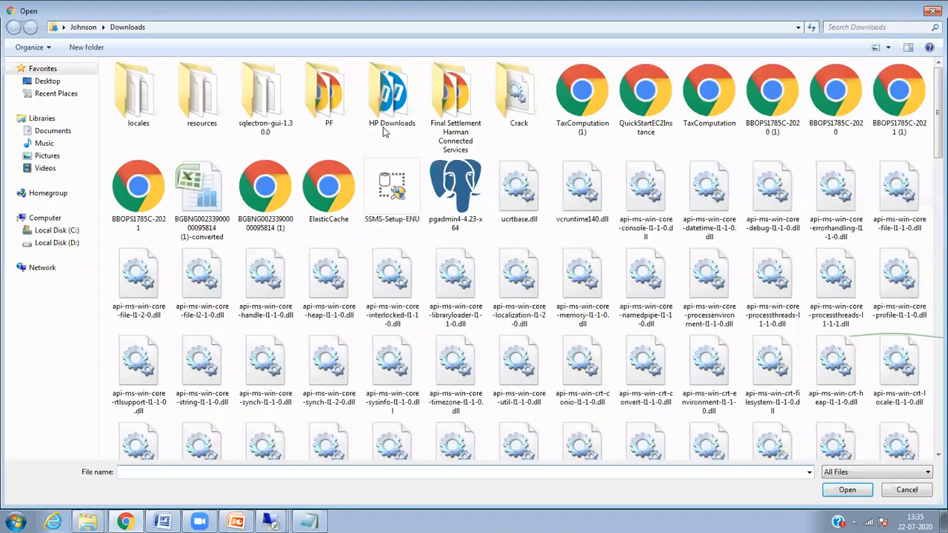
pyautogui.click(848, 28)
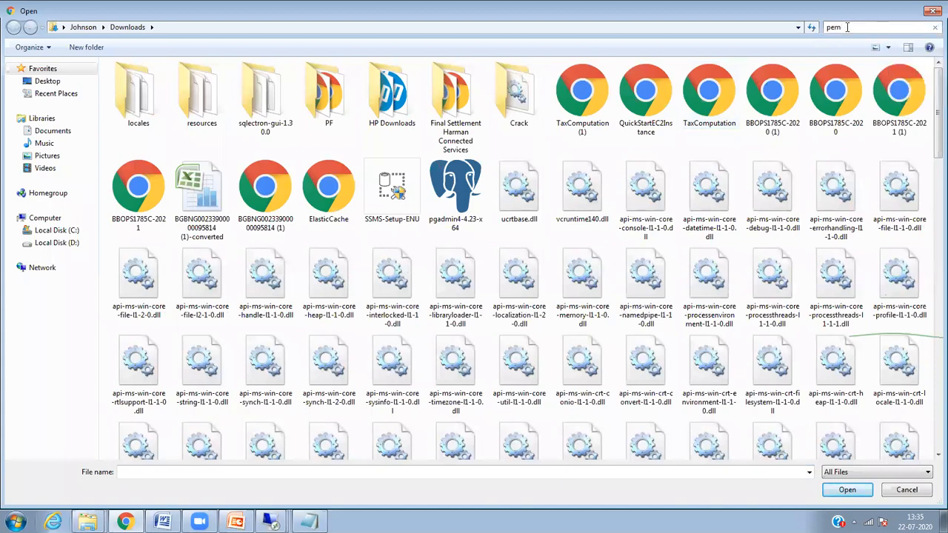
pyautogui.click(131, 84)
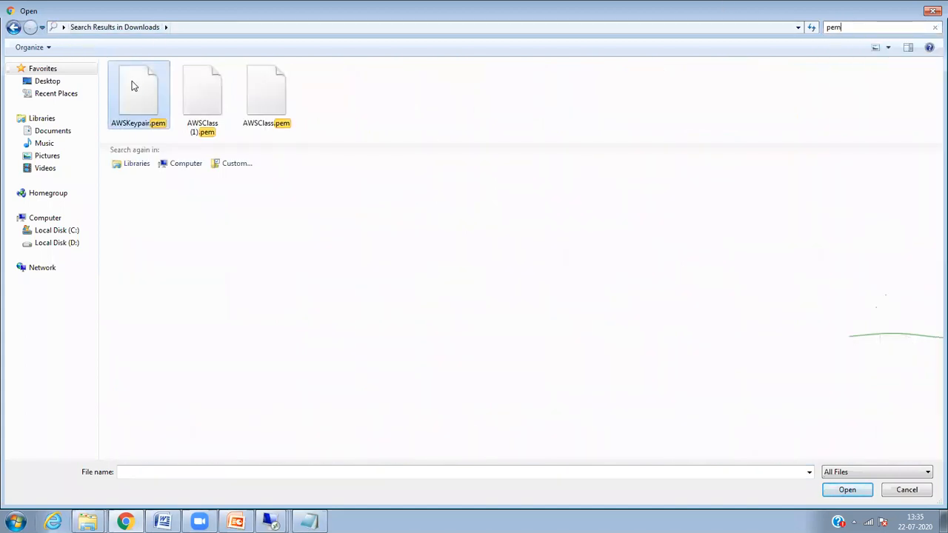
pyautogui.click(846, 491)
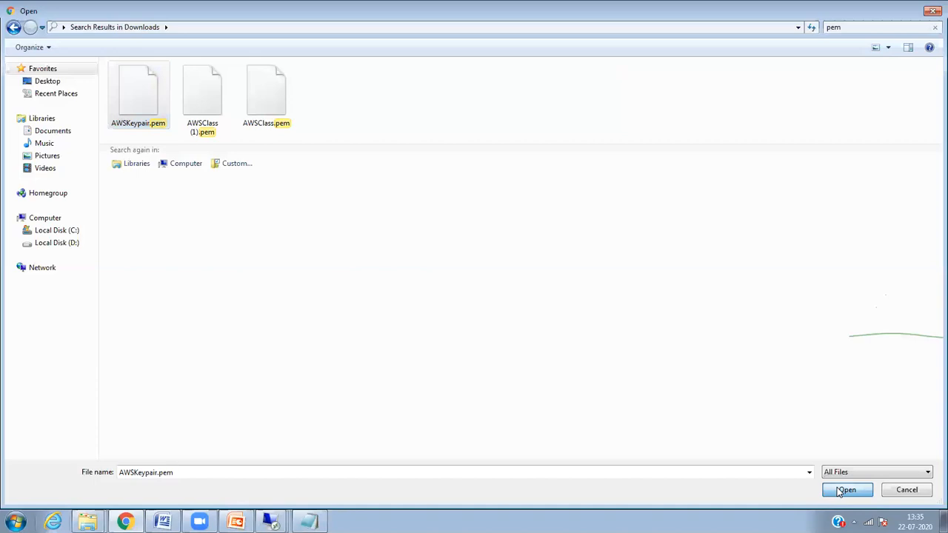
pyautogui.click(675, 436)
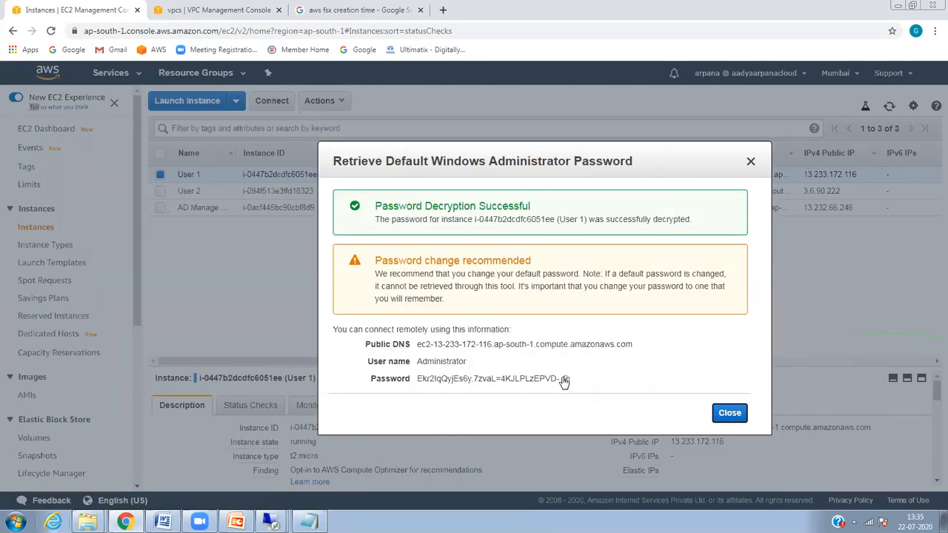
# Step: Sign in to 13.233.172.116 over Remote Desktop with the copied password, accepting the certificate
pyautogui.click(565, 379)
pyautogui.click(271, 521)
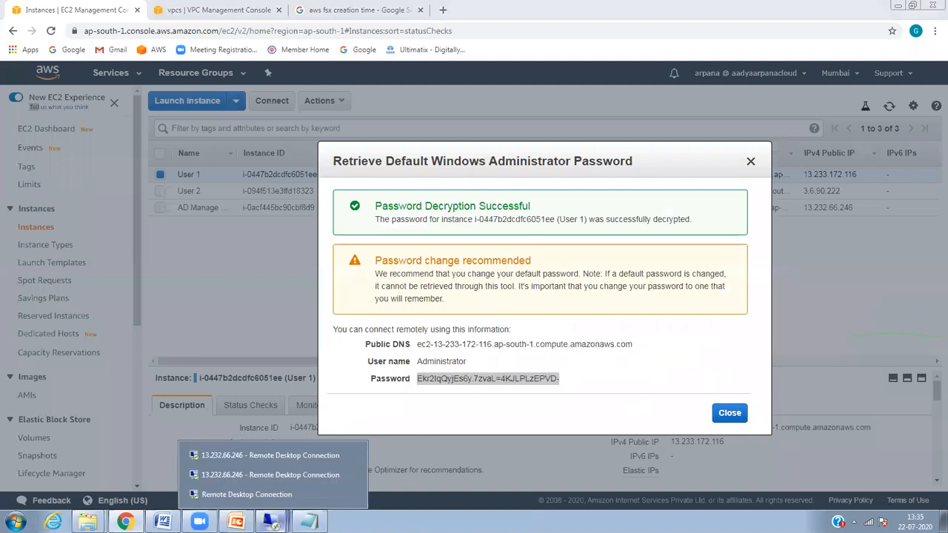
pyautogui.click(269, 490)
pyautogui.hotkey('ctrl', 'v')
pyautogui.press('Return')
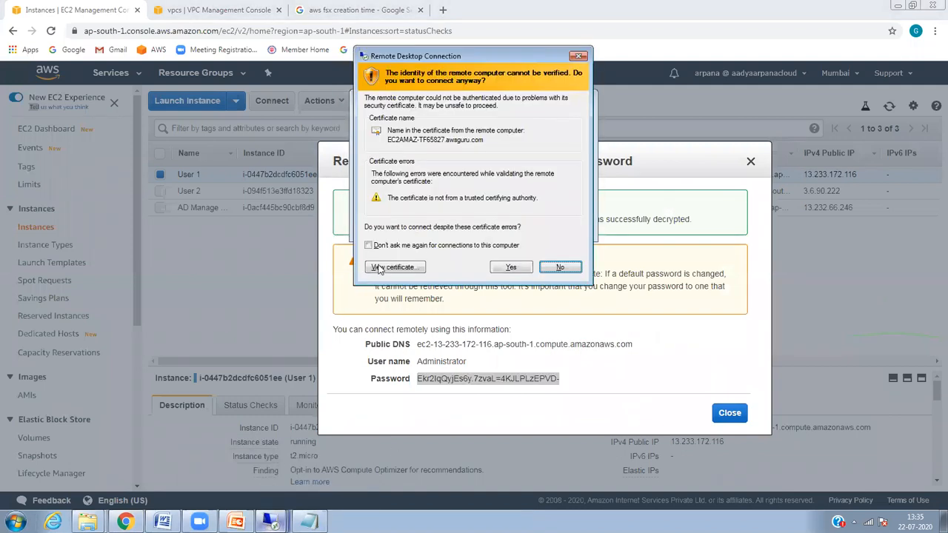
pyautogui.click(512, 273)
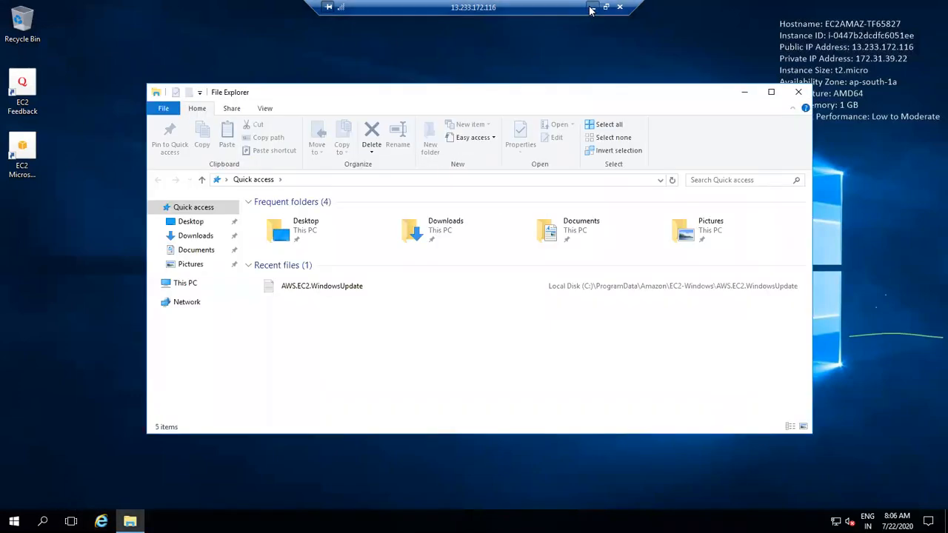
# Step: Copy the share path \\amznfsxpkwauclw.awsguru.com\share from the Notepad note
pyautogui.click(592, 7)
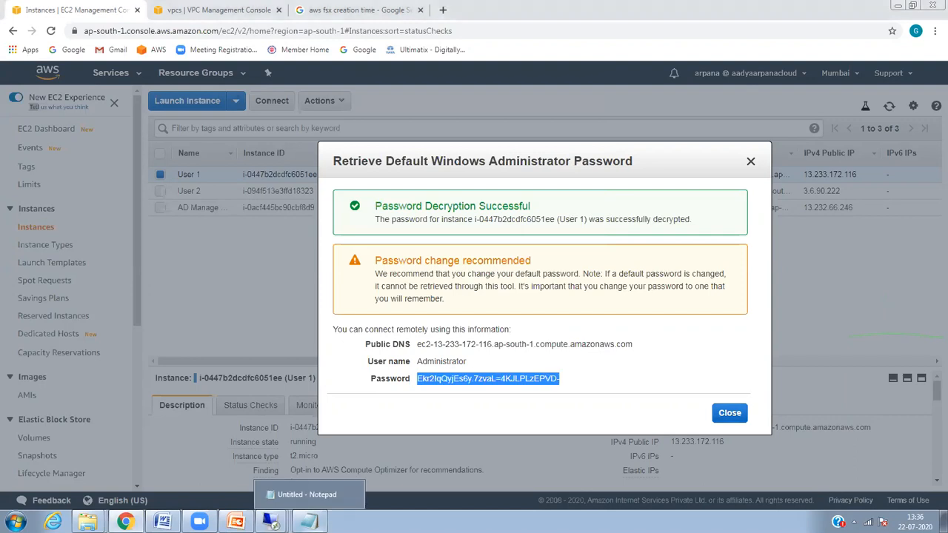
pyautogui.click(309, 522)
pyautogui.click(617, 299)
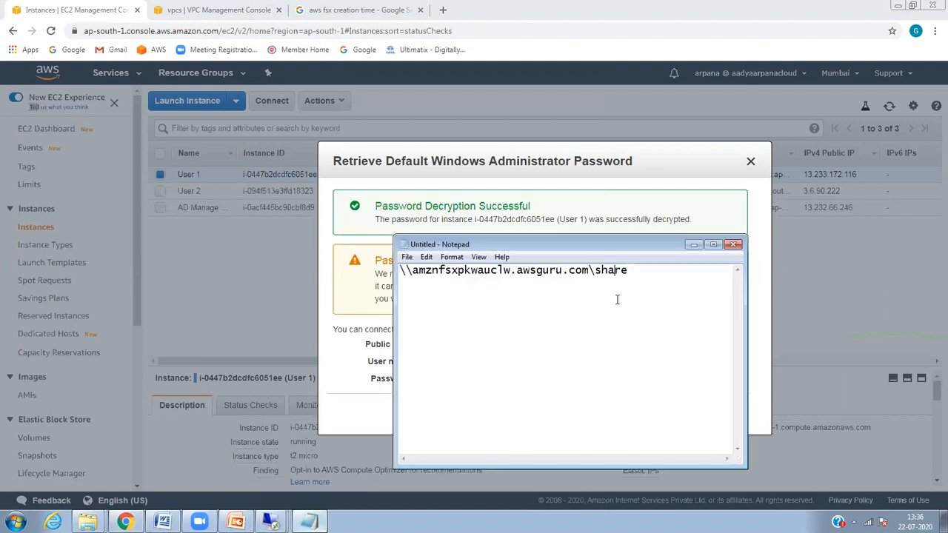
pyautogui.moveTo(634, 270); pyautogui.dragTo(364, 273)
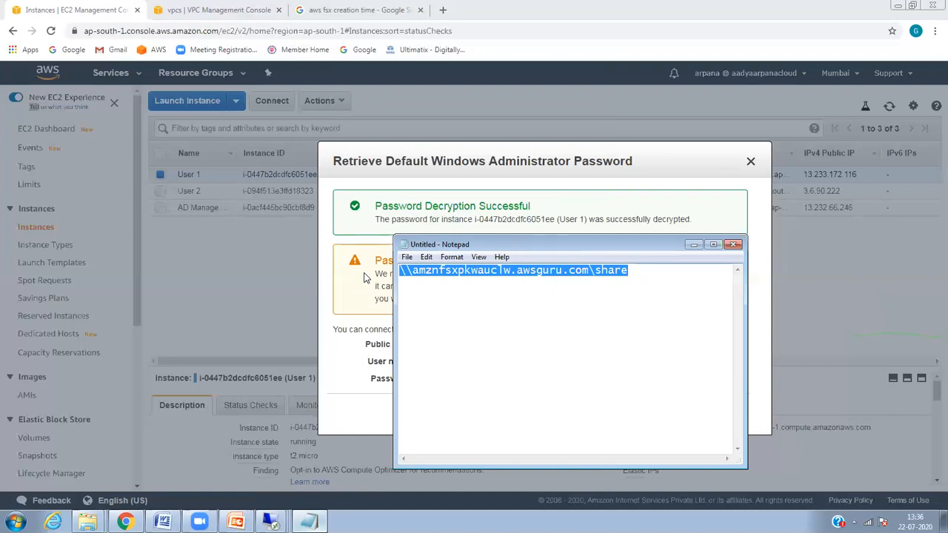
# Step: In the 13.233.172.116 session, map a network drive Z: to the copied share path
pyautogui.click(271, 522)
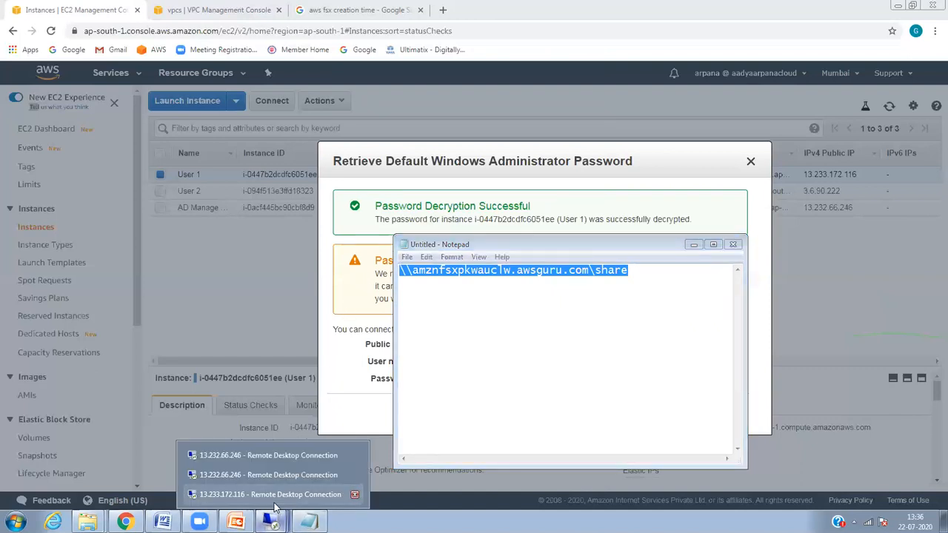
pyautogui.click(271, 494)
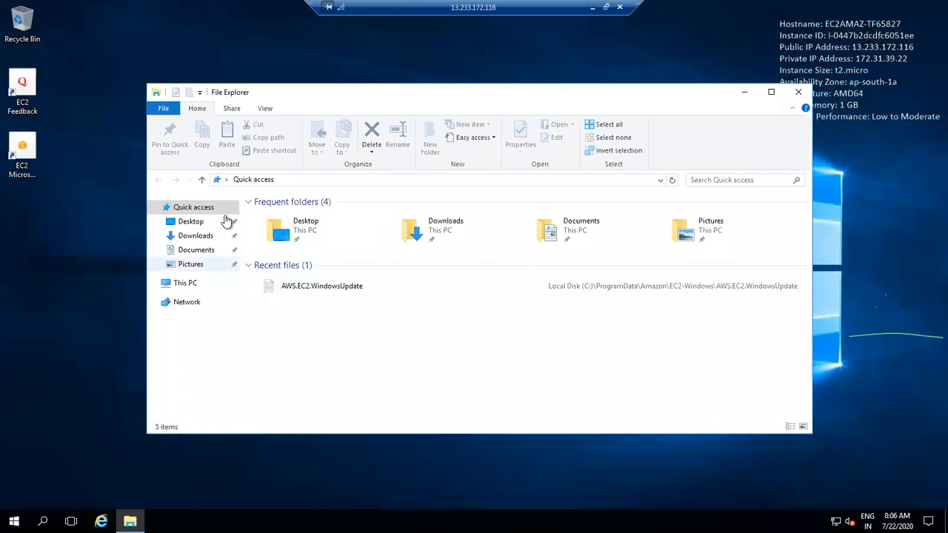
pyautogui.rightClick(181, 304)
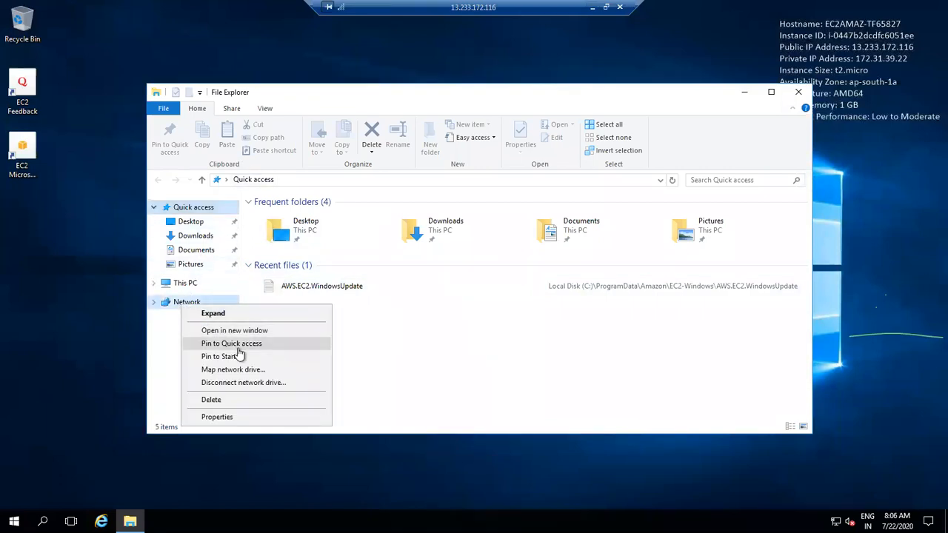
pyautogui.click(261, 371)
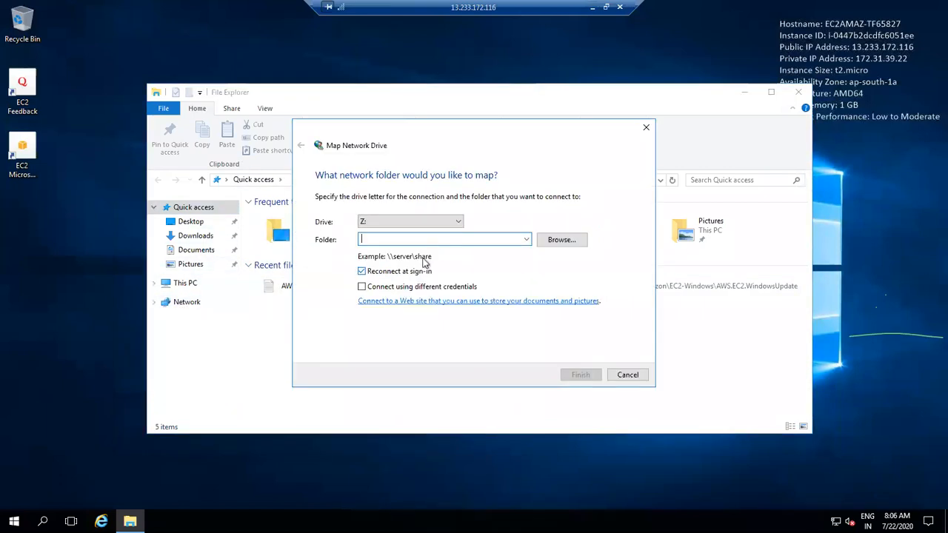
pyautogui.hotkey('ctrl', 'v')
pyautogui.press('Return')
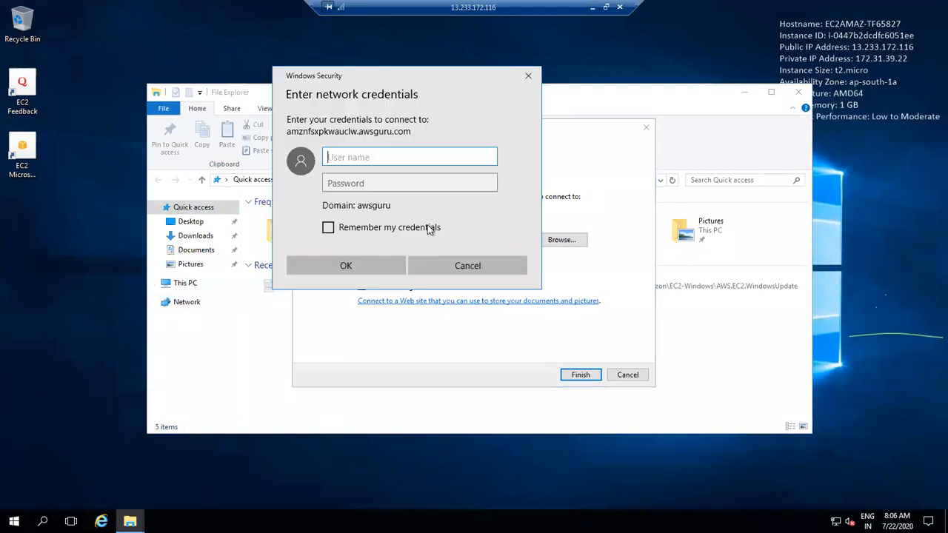
# Step: Connect to the share with the Admin account and its password
pyautogui.write('Admin')
pyautogui.press('Tab')
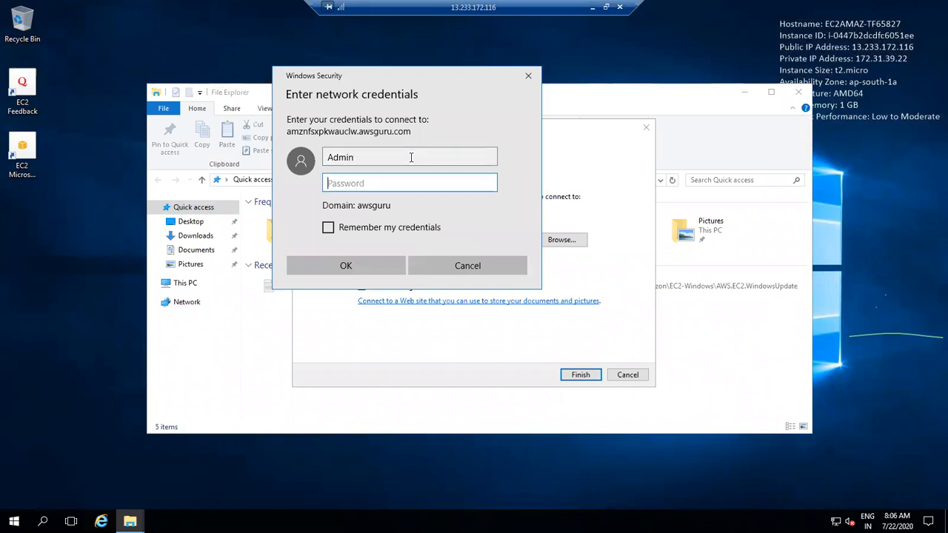
pyautogui.hotkey('ctrl', 'v')
pyautogui.press('Return')
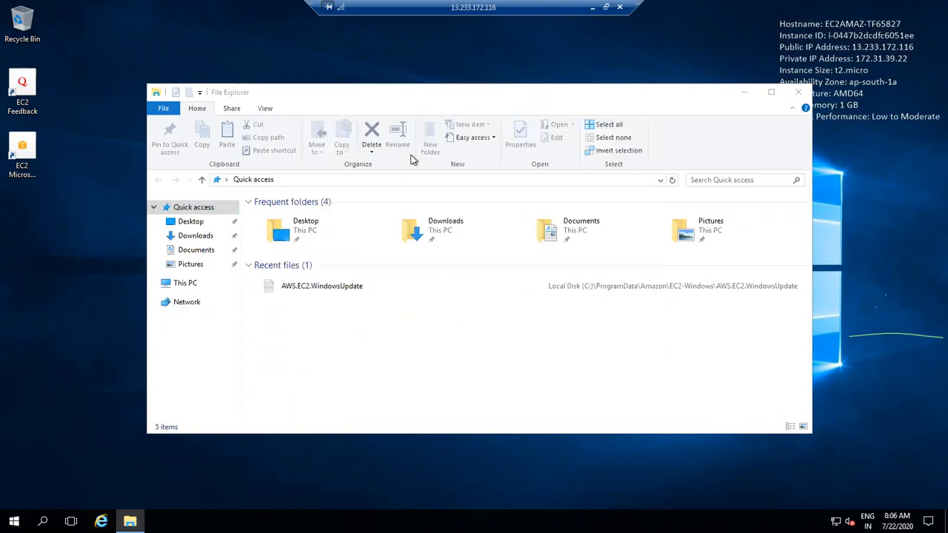
# Step: Delete the Guru folder from the Z: share
pyautogui.click(338, 232)
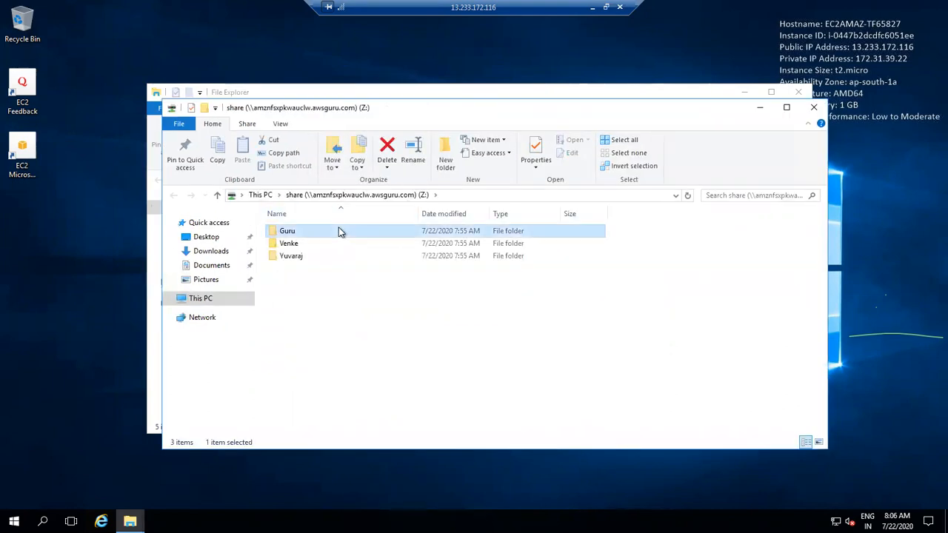
pyautogui.press('Delete')
pyautogui.press('Return')
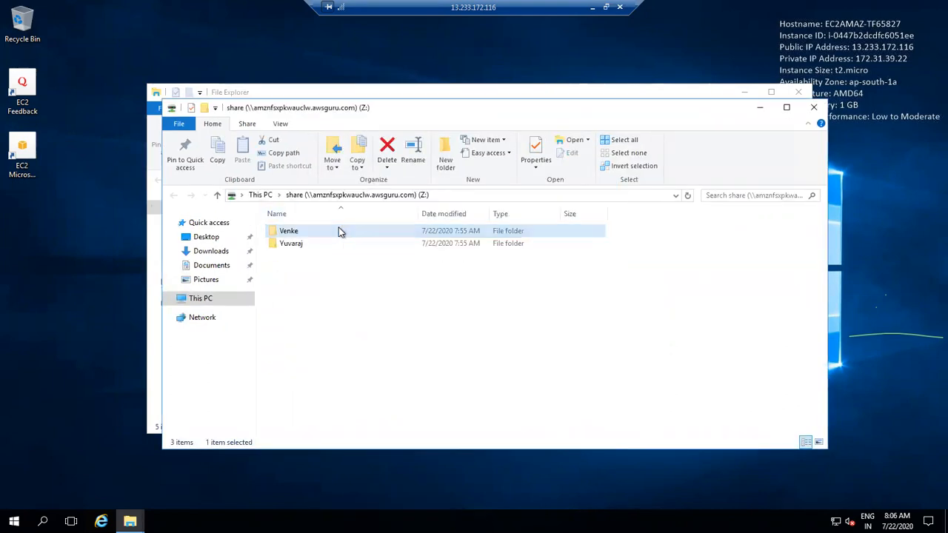
# Step: Refresh the Z: share on the 13.232.66.246 server to check Guru is gone
pyautogui.click(591, 9)
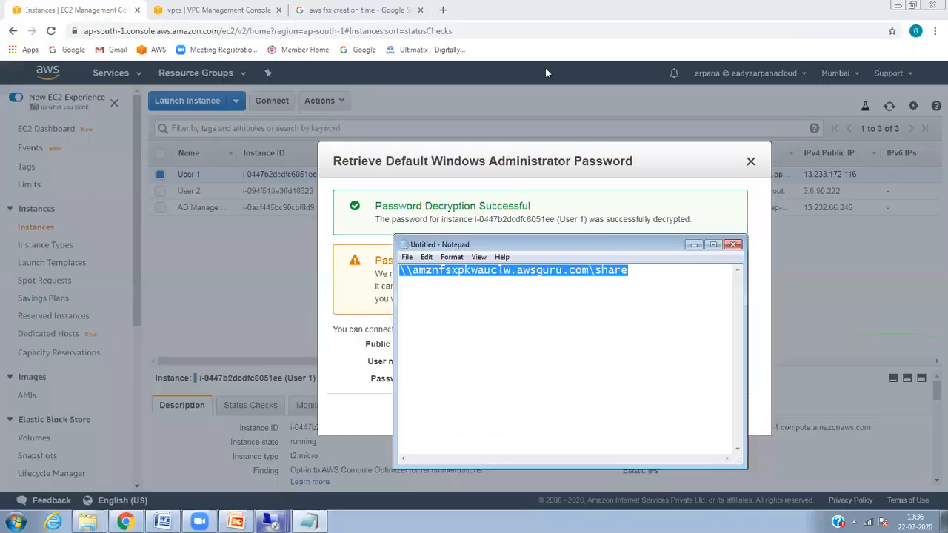
pyautogui.moveTo(271, 520)
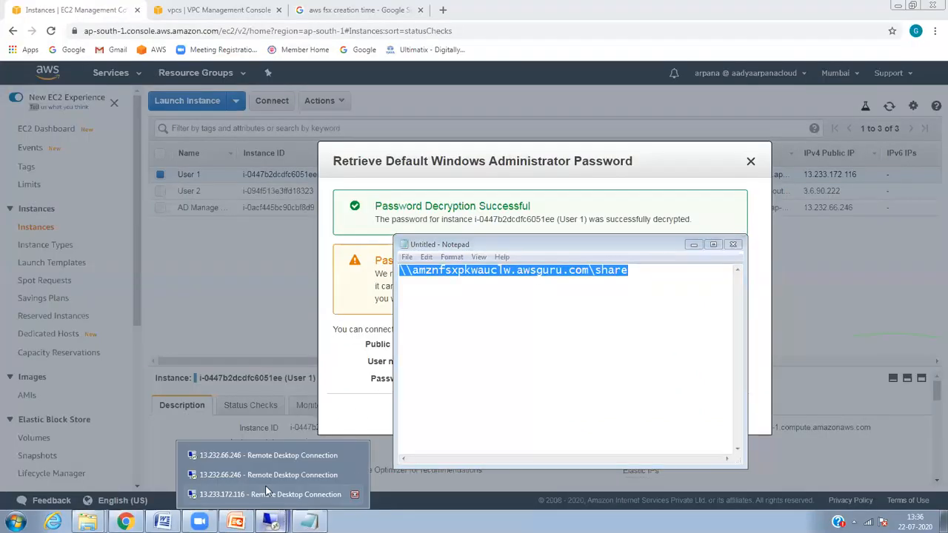
pyautogui.click(263, 478)
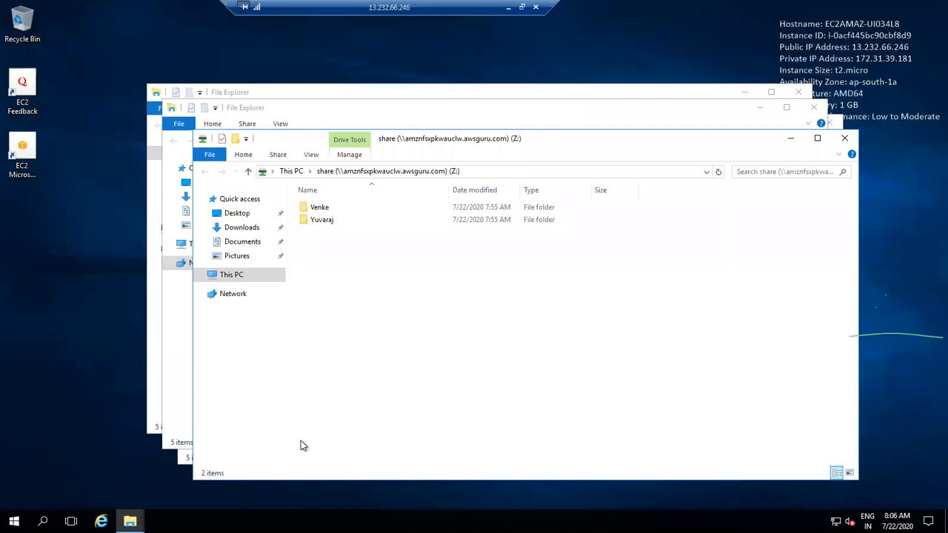
pyautogui.rightClick(372, 348)
pyautogui.click(380, 396)
pyautogui.click(508, 7)
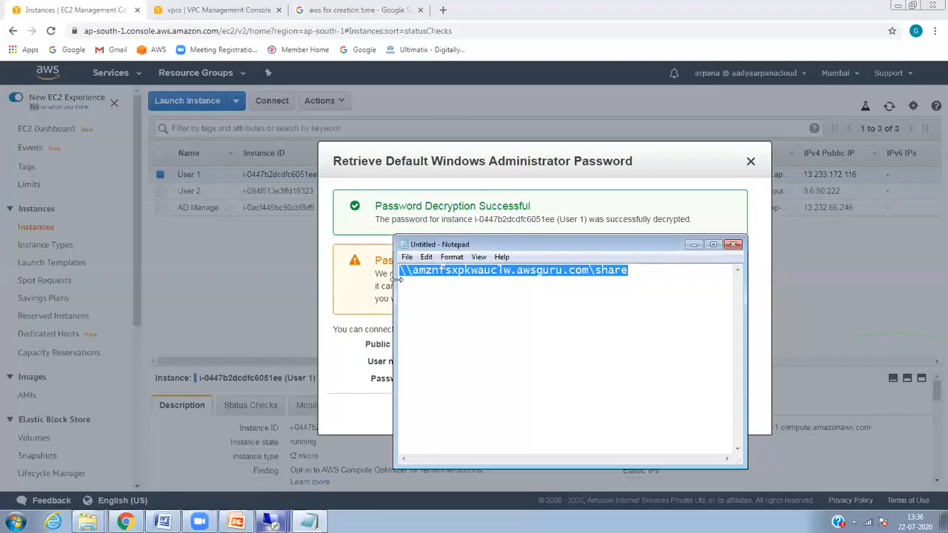
pyautogui.click(271, 522)
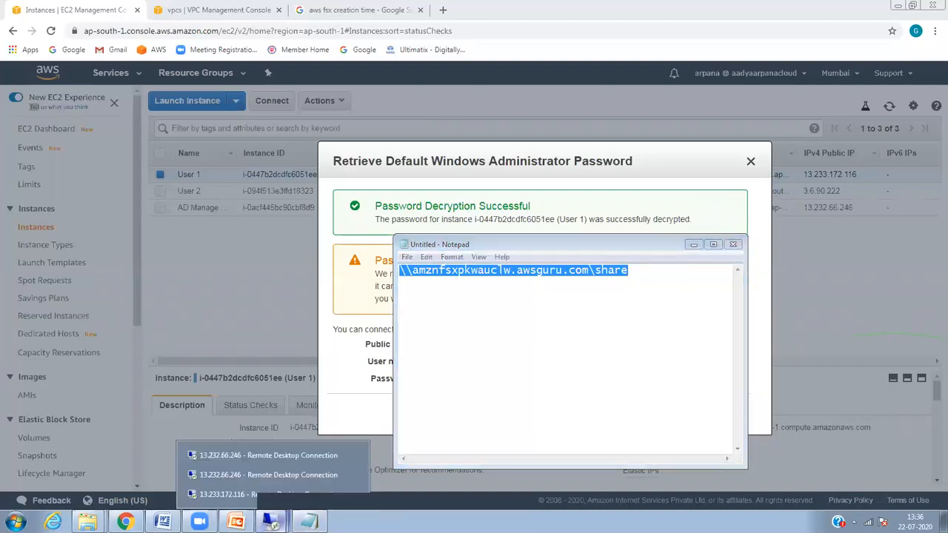
pyautogui.click(282, 456)
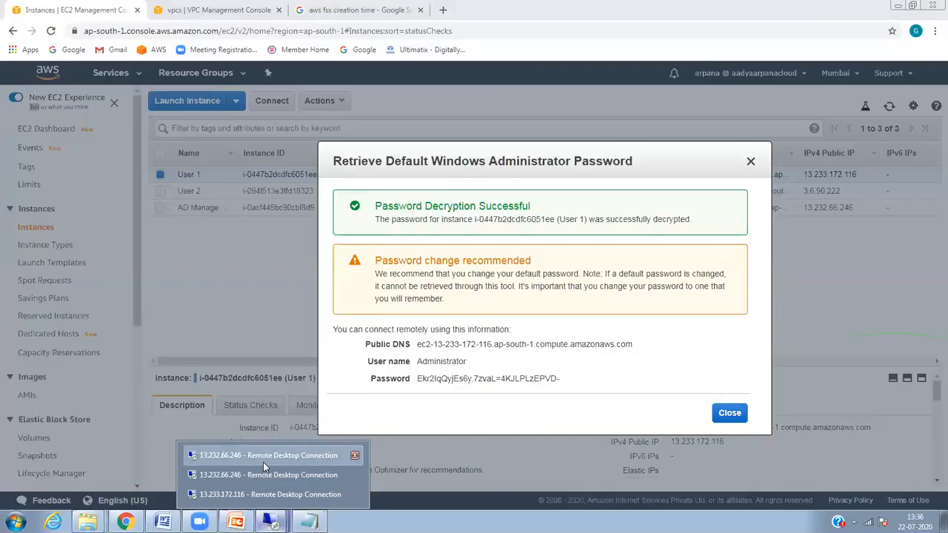
pyautogui.click(263, 458)
pyautogui.click(424, 267)
pyautogui.rightClick(424, 267)
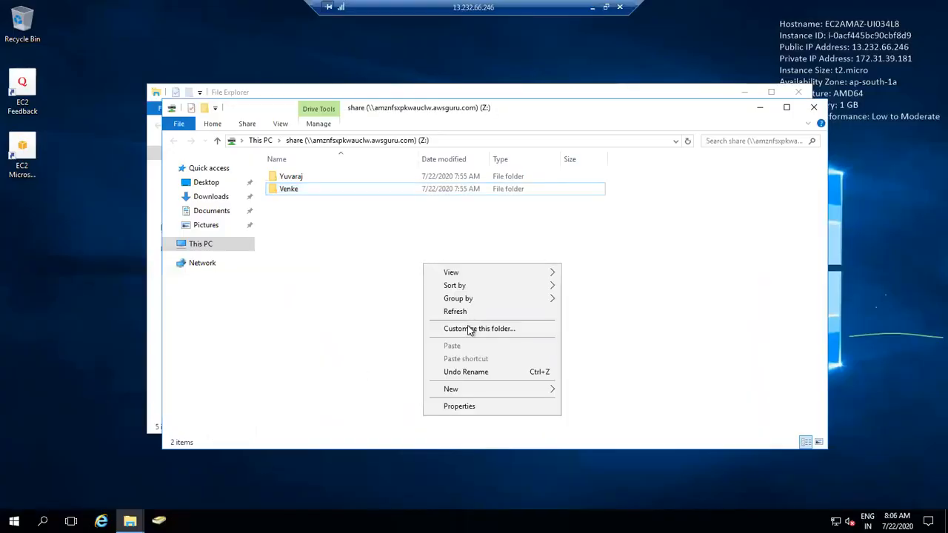
# Step: Create a folder named GPPPP in the Z: share, then minimize the remote session
pyautogui.click(477, 313)
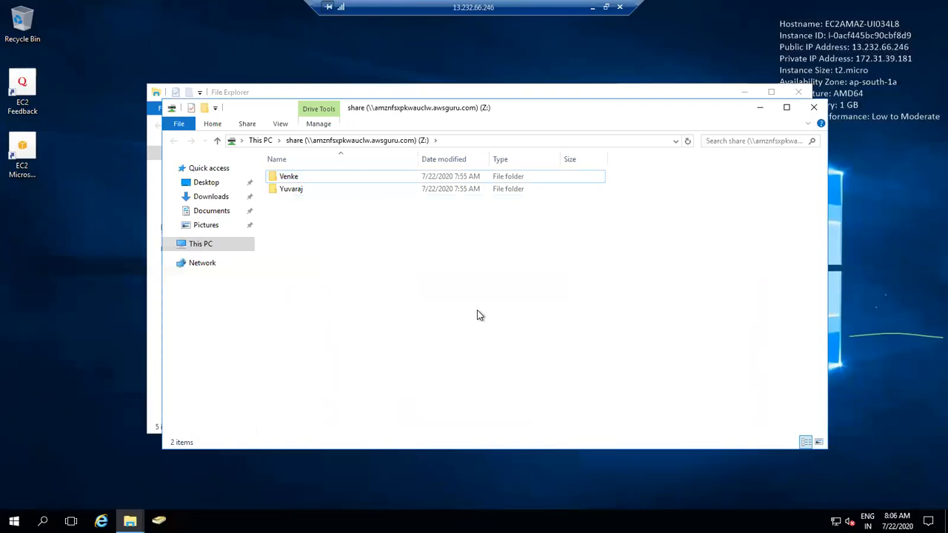
pyautogui.rightClick(501, 231)
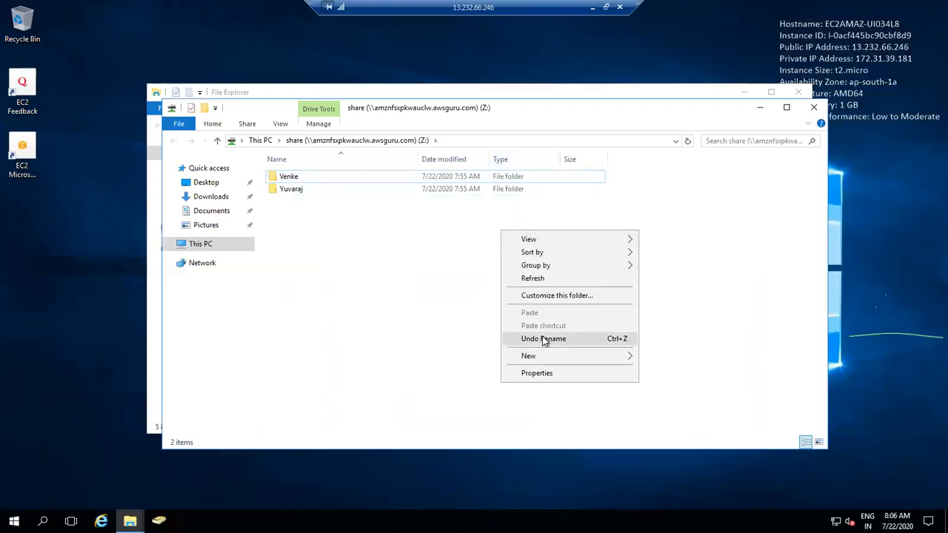
pyautogui.moveTo(574, 359)
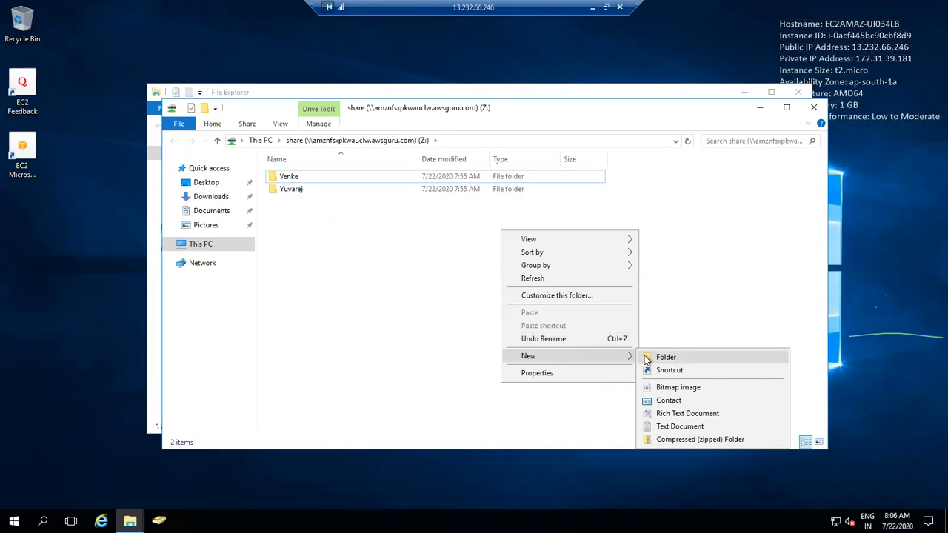
pyautogui.click(665, 357)
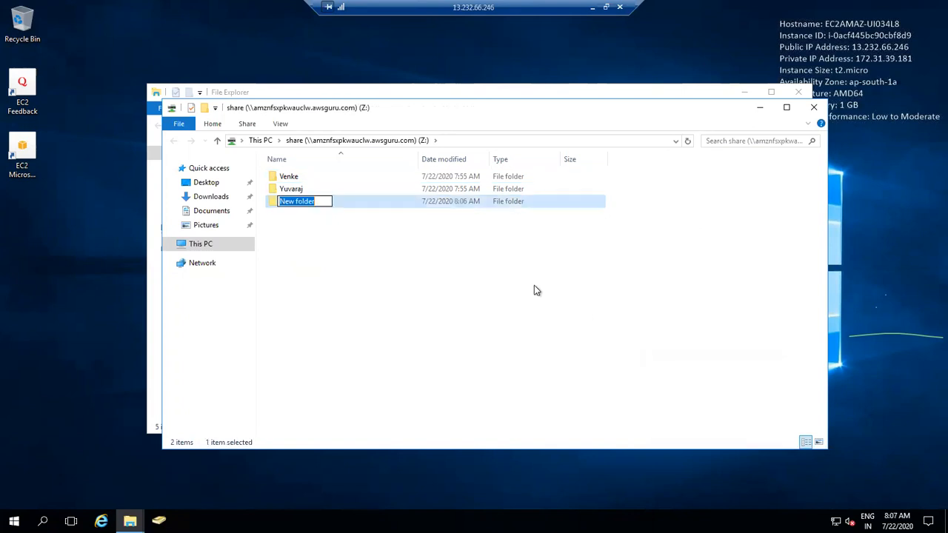
pyautogui.write('GPPPP')
pyautogui.press('Return')
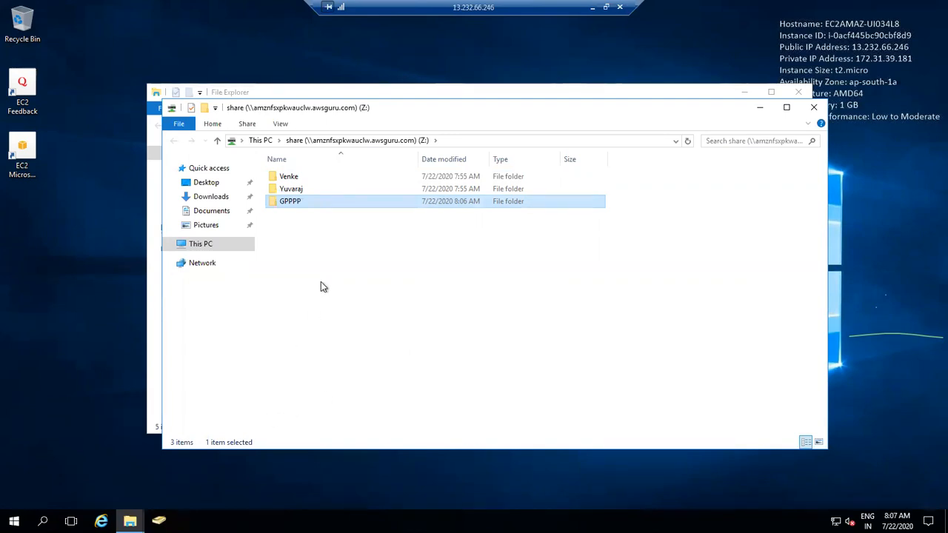
pyautogui.click(591, 8)
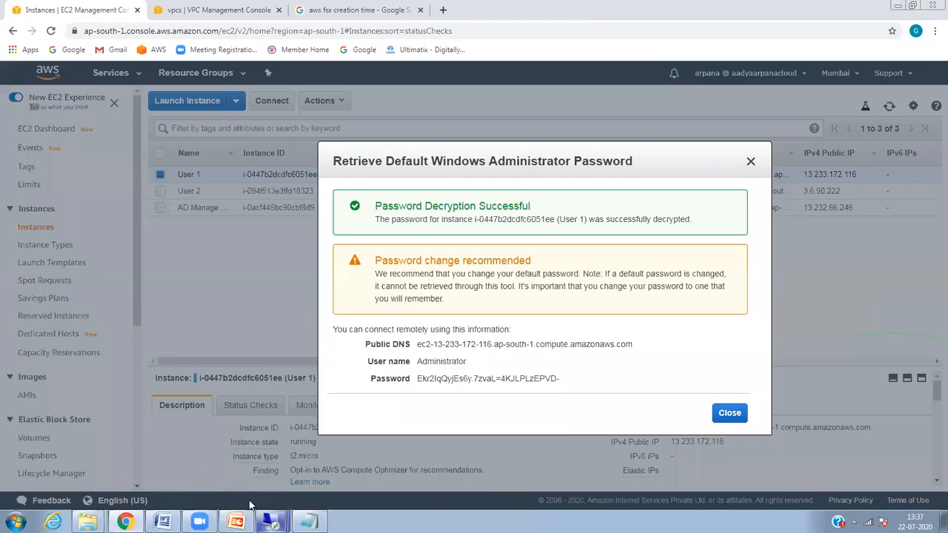
# Step: Close the administrator password dialog in the local AWS console
pyautogui.moveTo(271, 521)
pyautogui.click(298, 477)
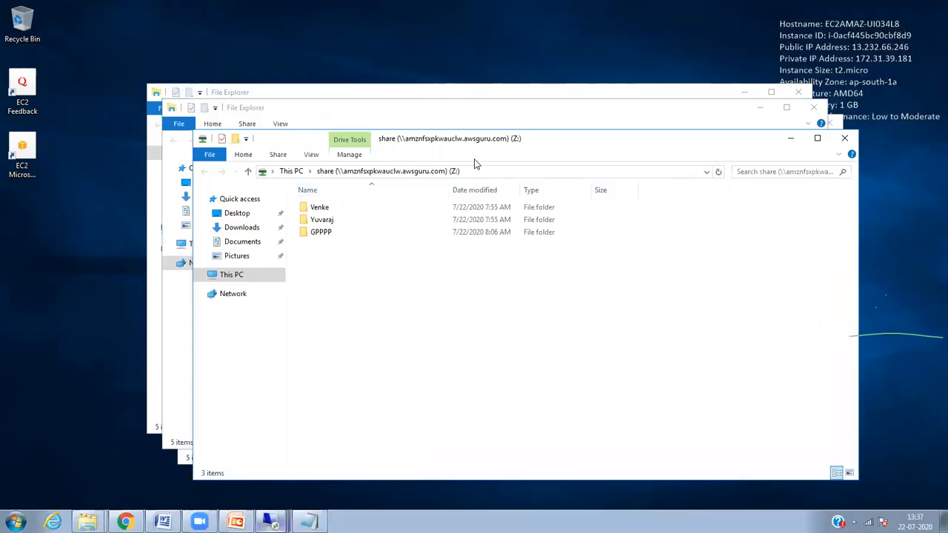
pyautogui.hotkey('alt', 'Tab')
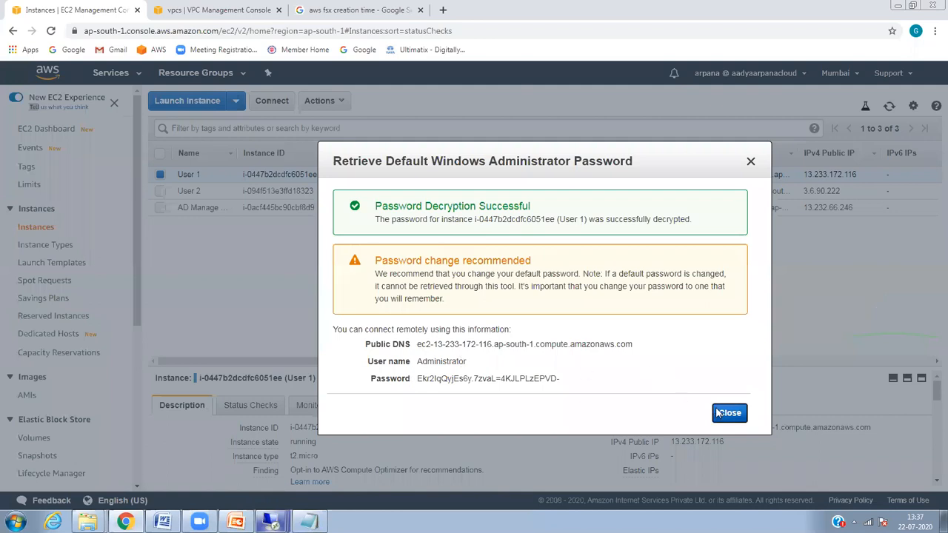
pyautogui.click(722, 413)
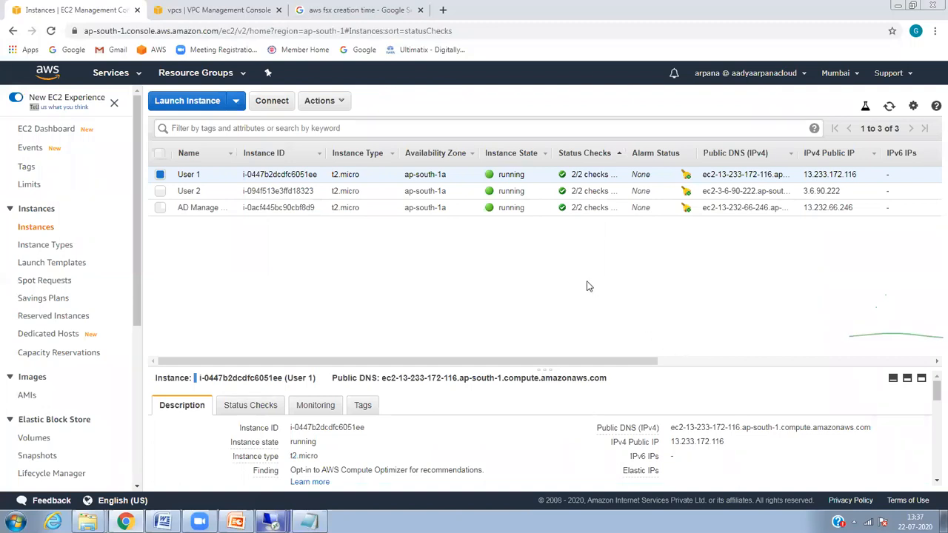
# Step: On the User 1 server, find the mapped share under This PC
pyautogui.click(271, 523)
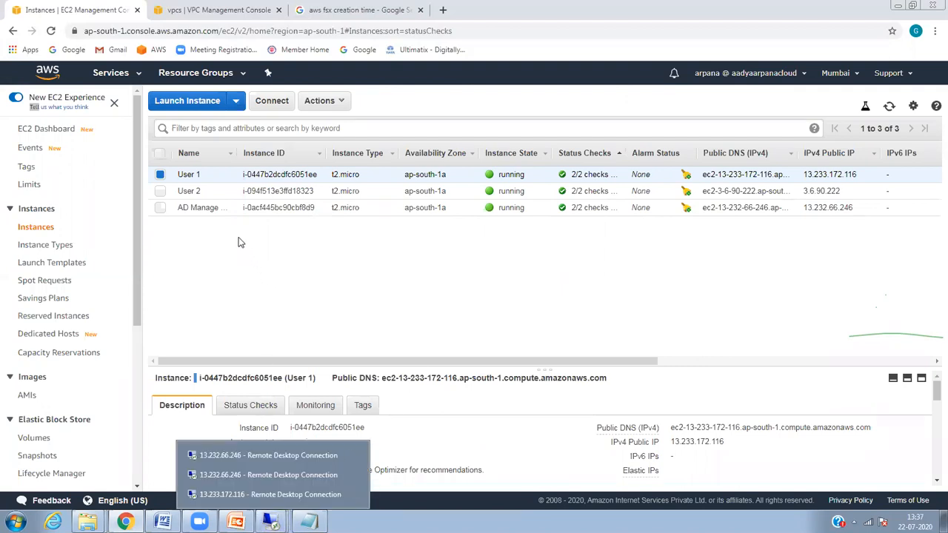
pyautogui.moveTo(277, 516)
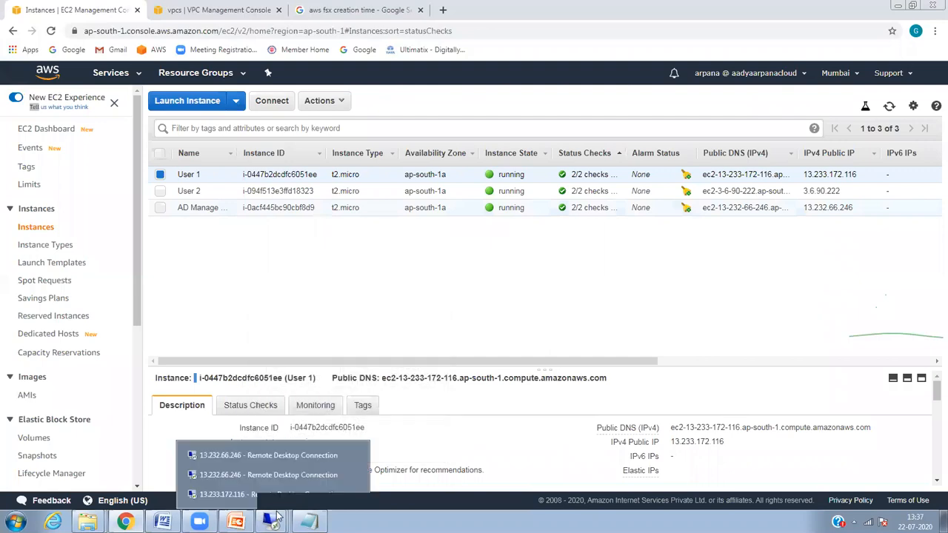
pyautogui.click(286, 494)
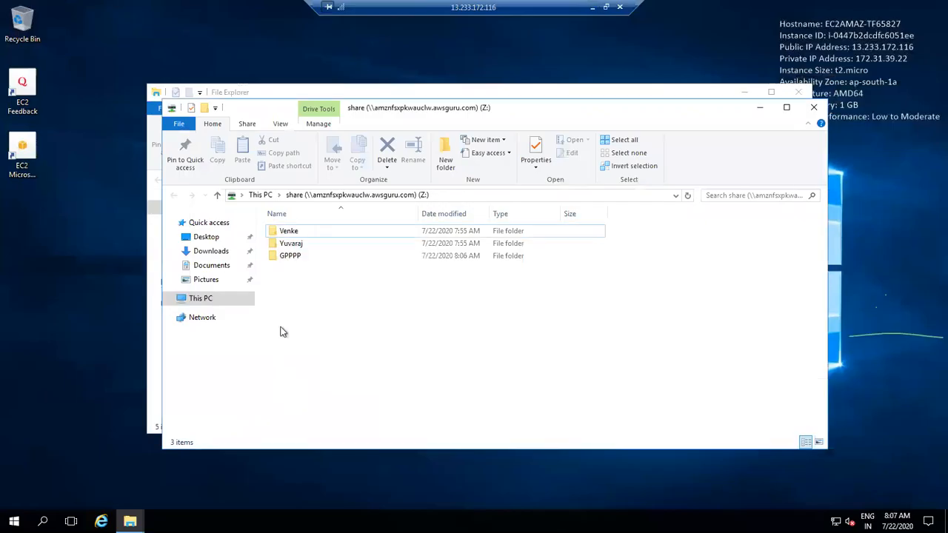
pyautogui.click(202, 319)
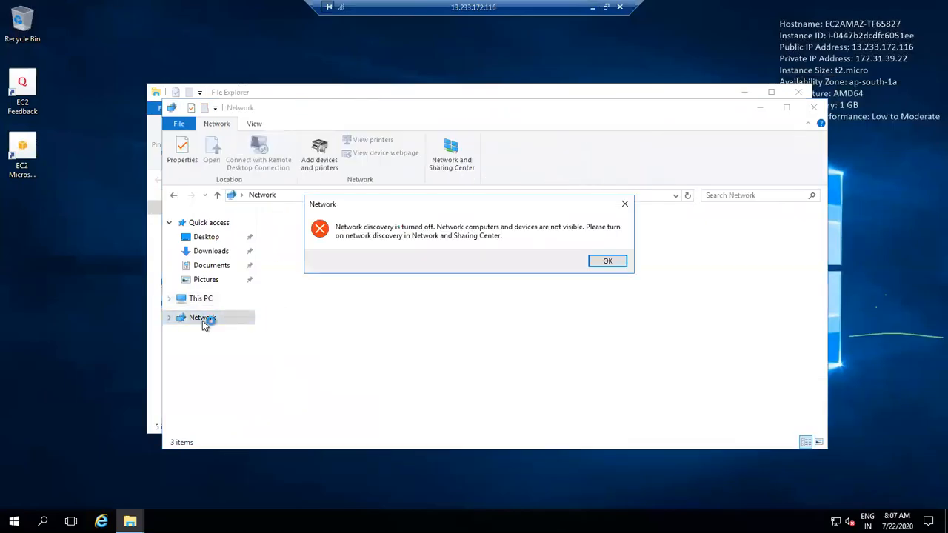
pyautogui.click(607, 261)
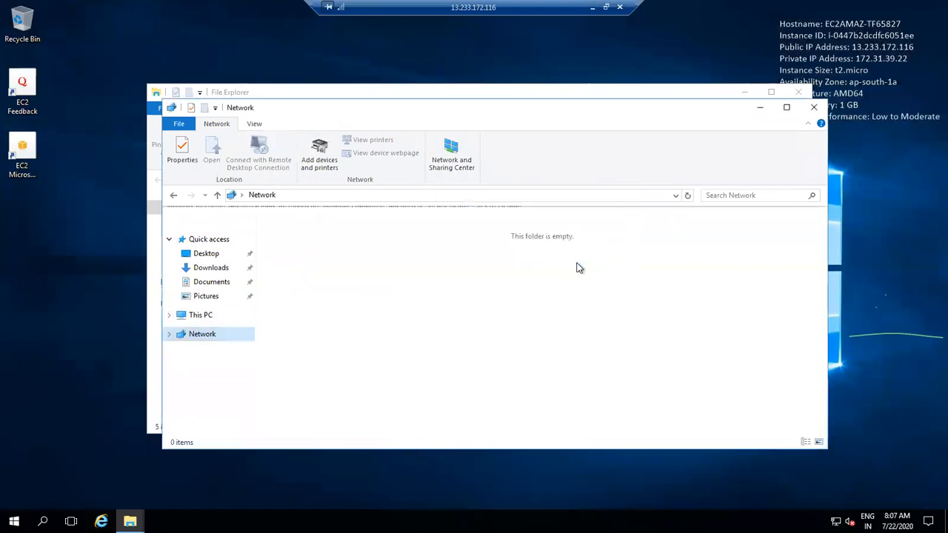
pyautogui.click(201, 315)
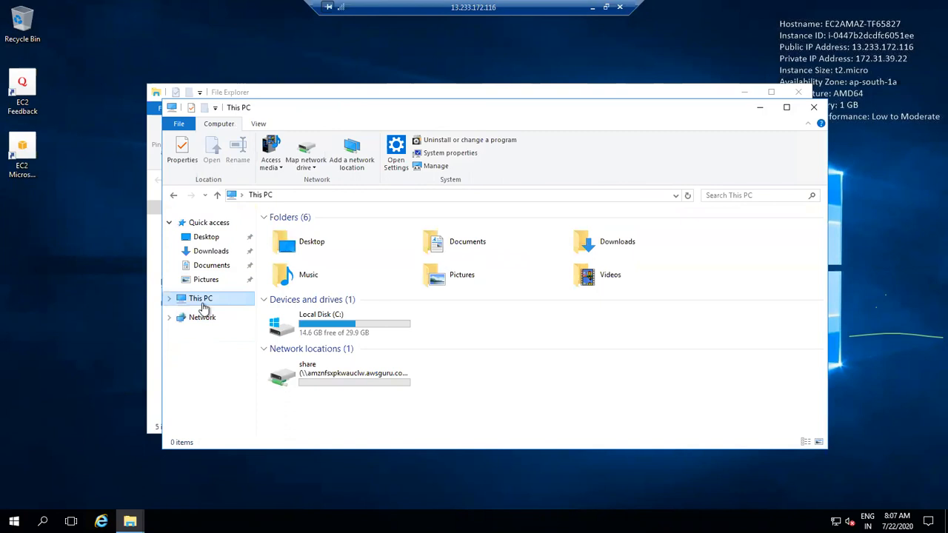
pyautogui.click(341, 376)
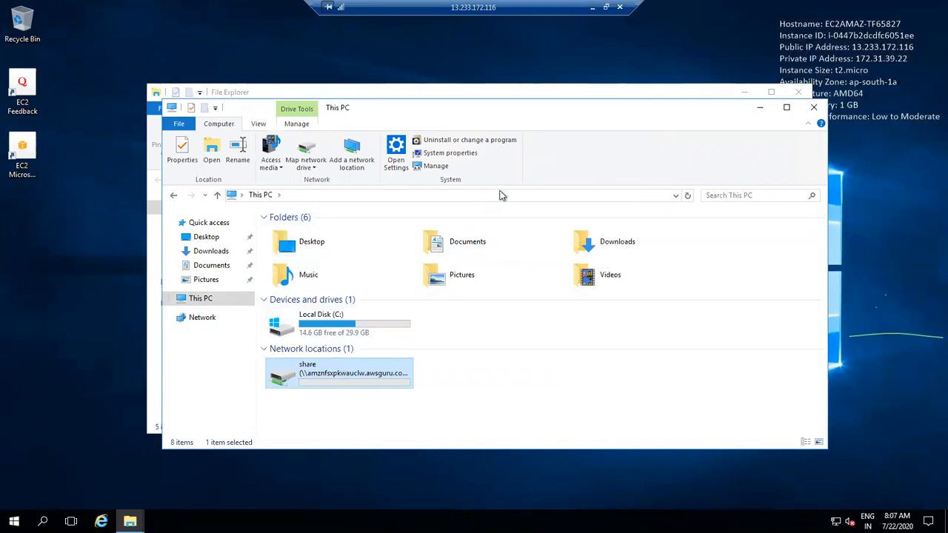
# Step: Open the mapped share to see the GPPPP, Venke and Yuvaraj folders
pyautogui.doubleClick(386, 374)
pyautogui.rightClick(386, 374)
pyautogui.click(474, 401)
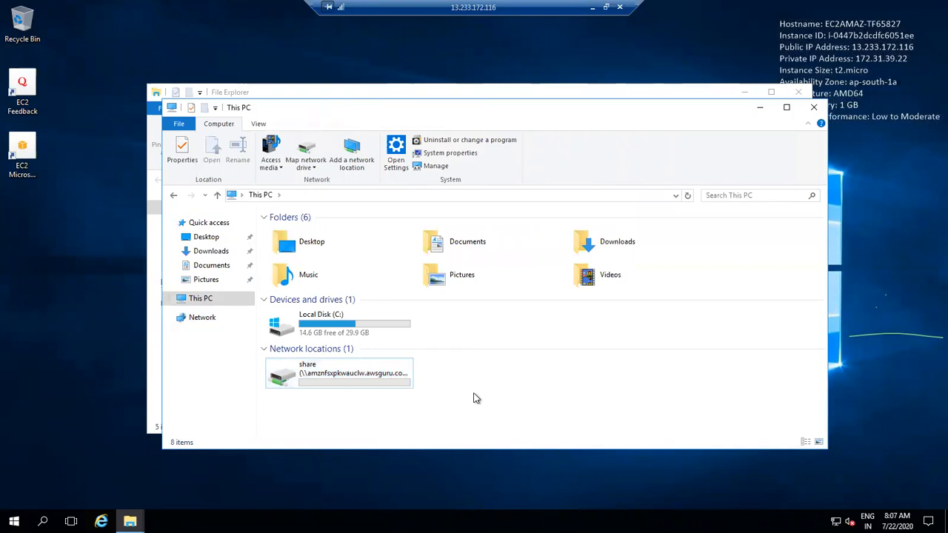
pyautogui.doubleClick(398, 373)
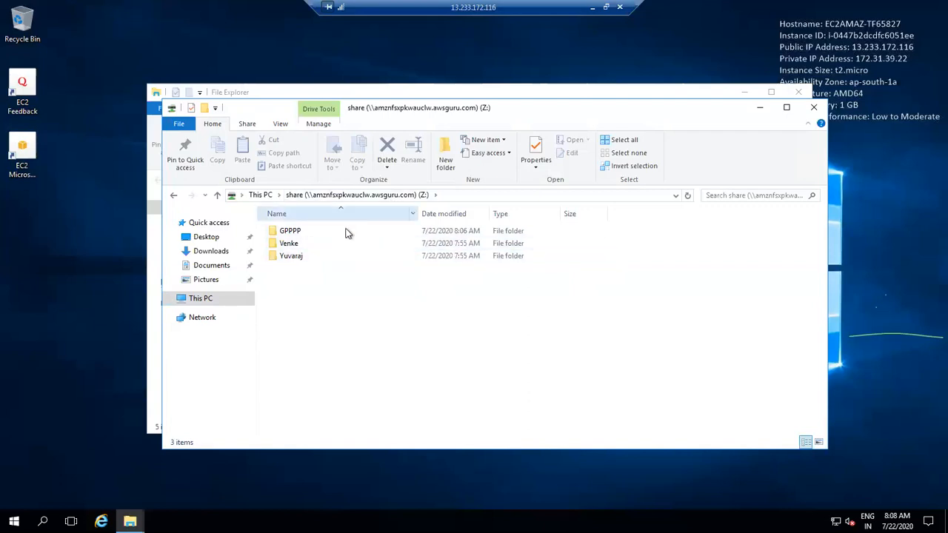
pyautogui.click(206, 300)
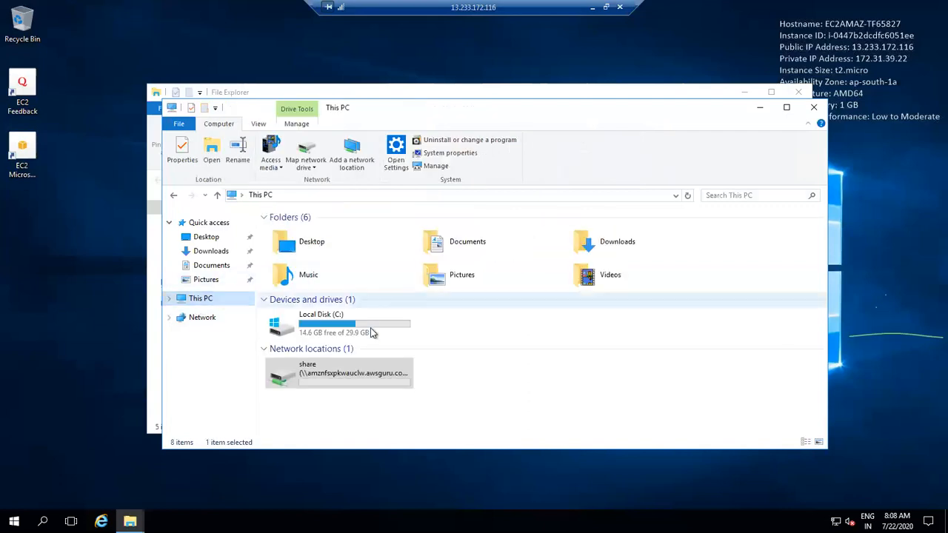
pyautogui.doubleClick(343, 370)
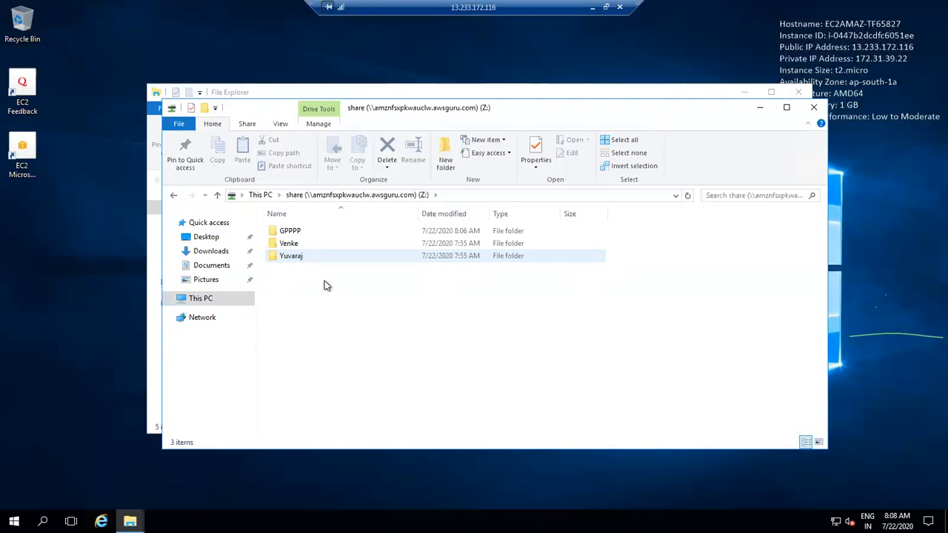
pyautogui.rightClick(330, 294)
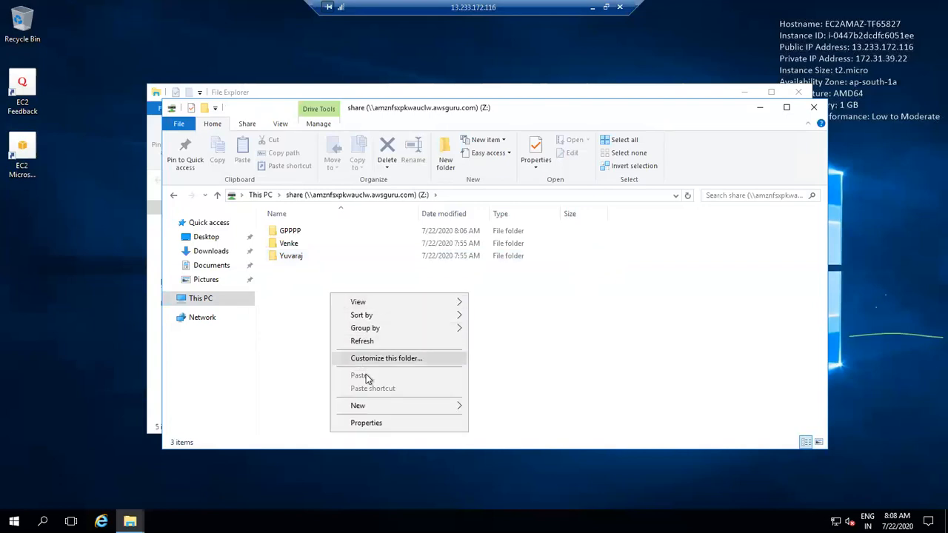
pyautogui.moveTo(417, 407)
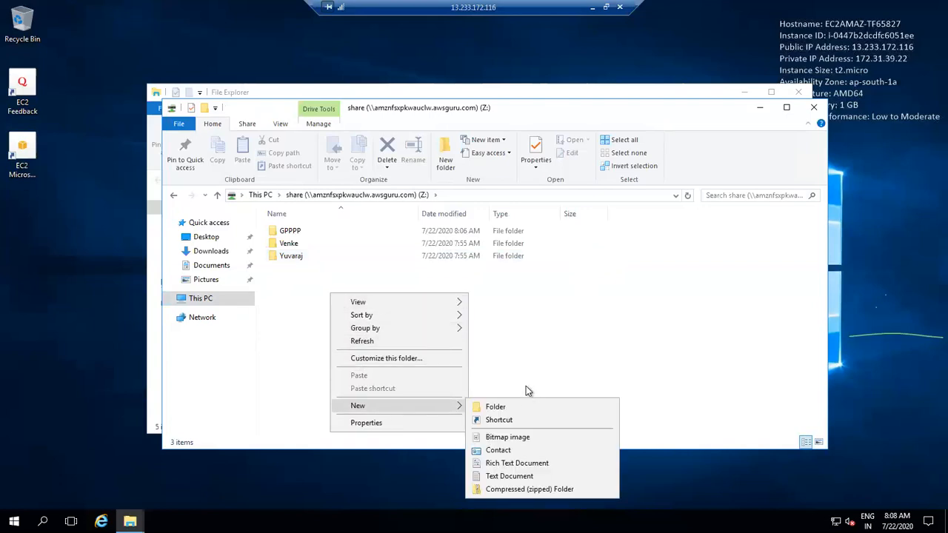
pyautogui.click(518, 351)
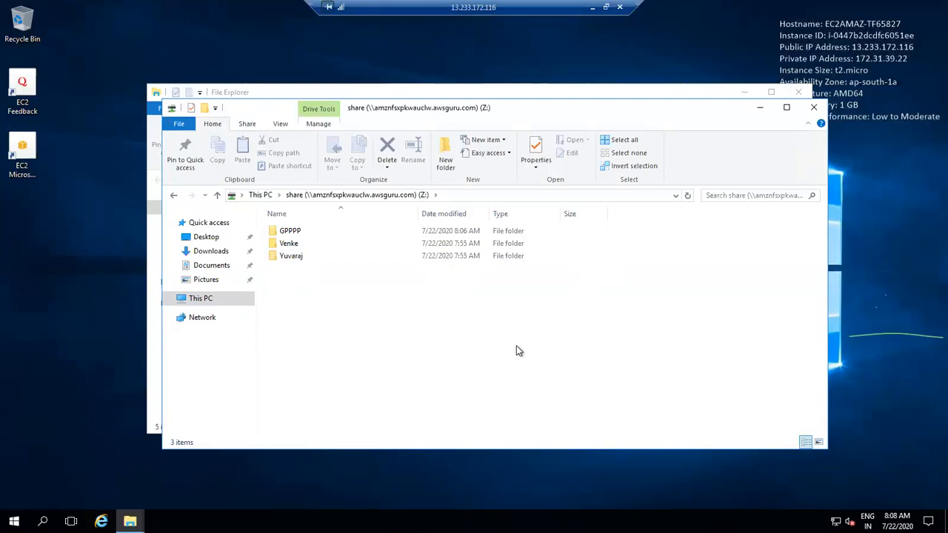
pyautogui.rightClick(295, 231)
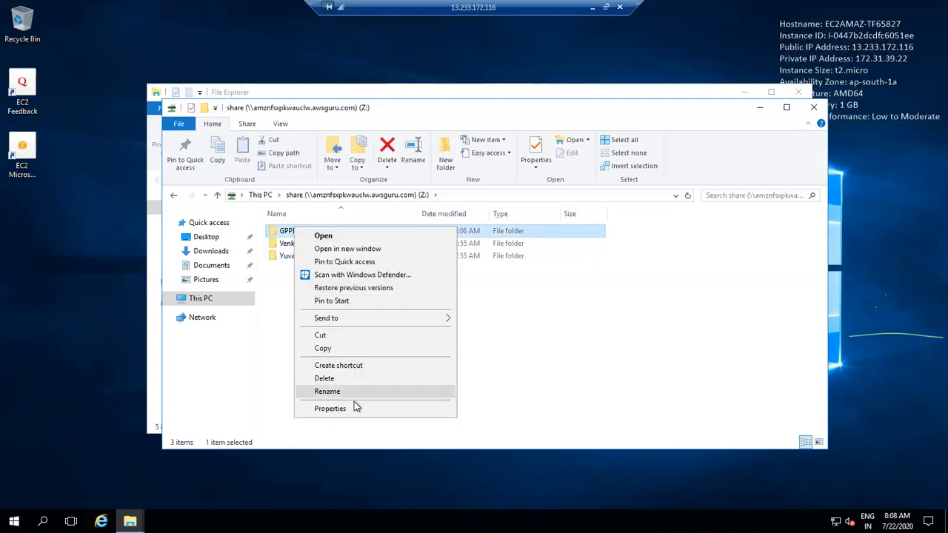
pyautogui.click(355, 411)
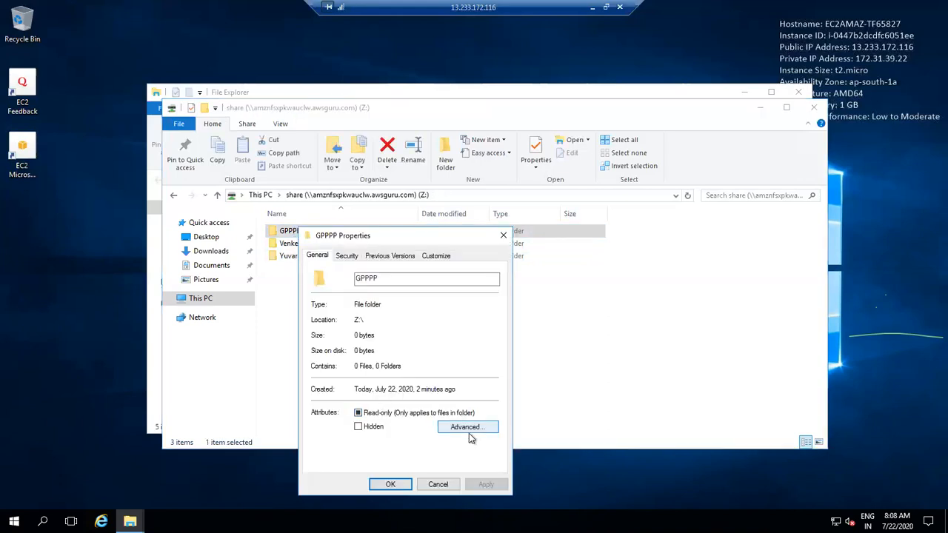
pyautogui.click(469, 431)
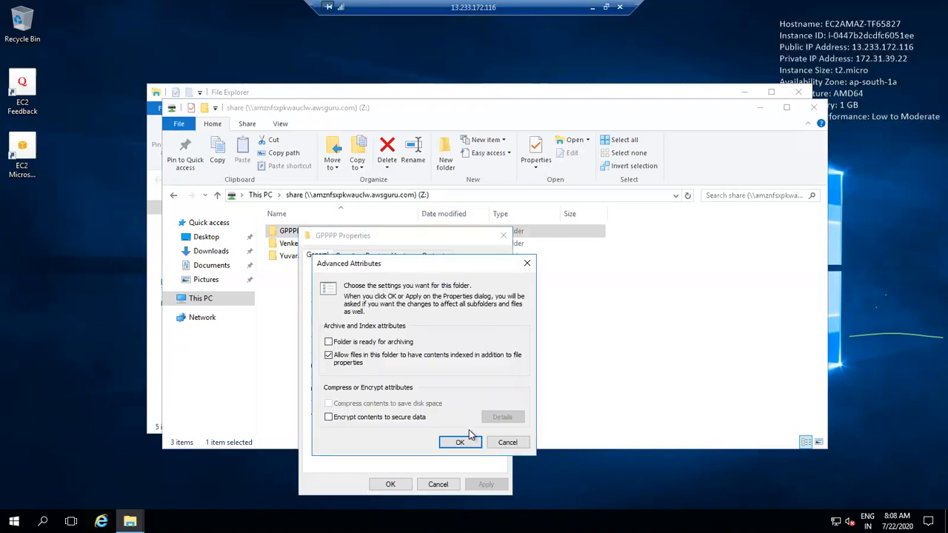
pyautogui.click(507, 442)
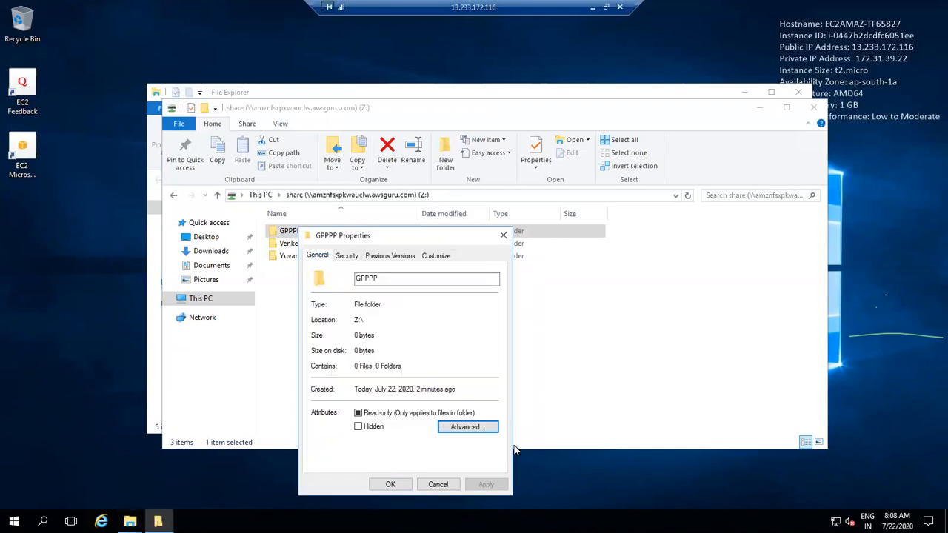
pyautogui.click(345, 257)
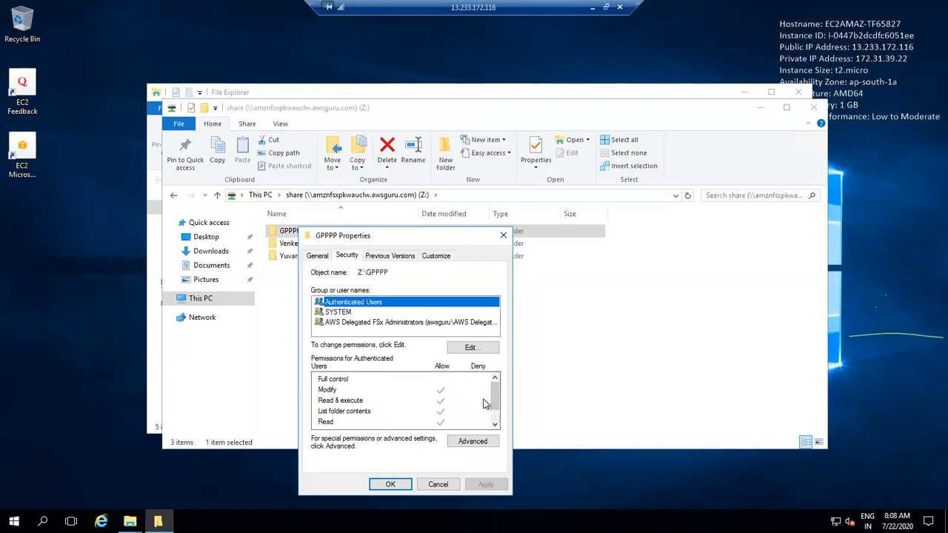
pyautogui.click(487, 348)
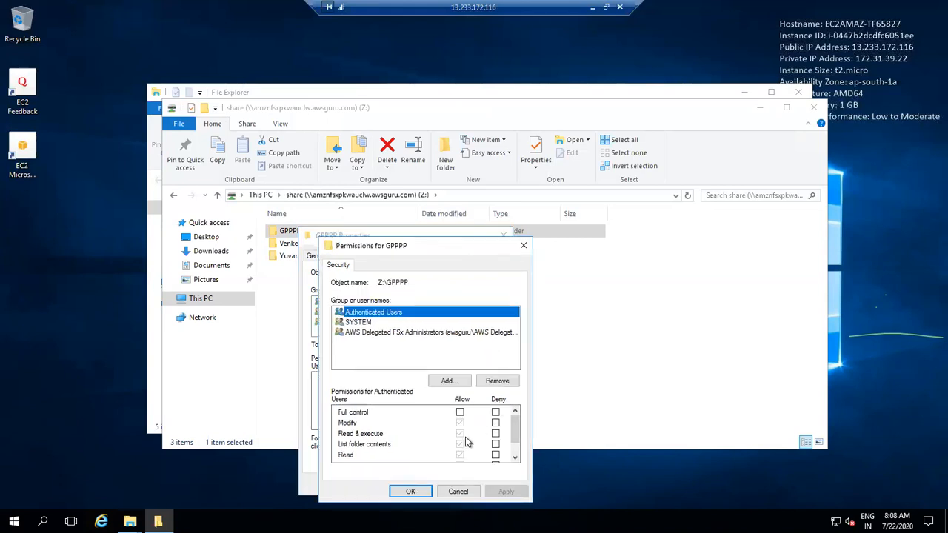
pyautogui.click(449, 381)
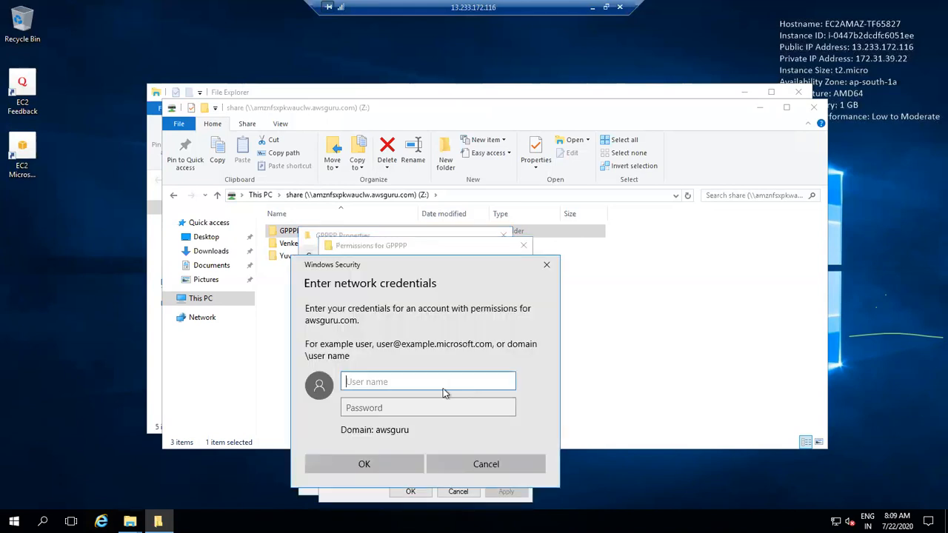
pyautogui.write('admin')
pyautogui.press('BackSpace')
pyautogui.press('BackSpace')
pyautogui.press('BackSpace')
pyautogui.press('BackSpace')
pyautogui.press('BackSpace')
pyautogui.write('ADmin')
pyautogui.press('BackSpace')
pyautogui.press('BackSpace')
pyautogui.press('BackSpace')
pyautogui.press('BackSpace')
pyautogui.write('dmin')
pyautogui.press('Tab')
pyautogui.write('**********')
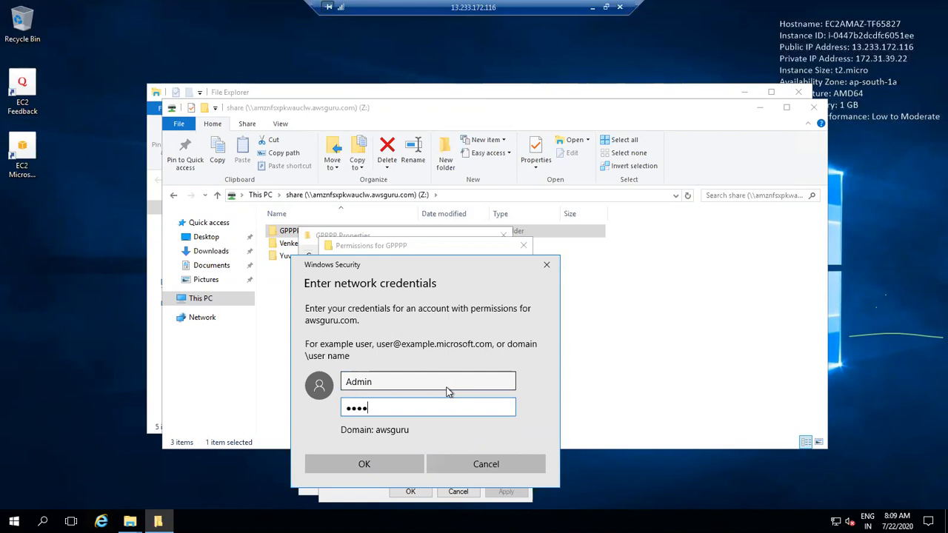
pyautogui.press('Return')
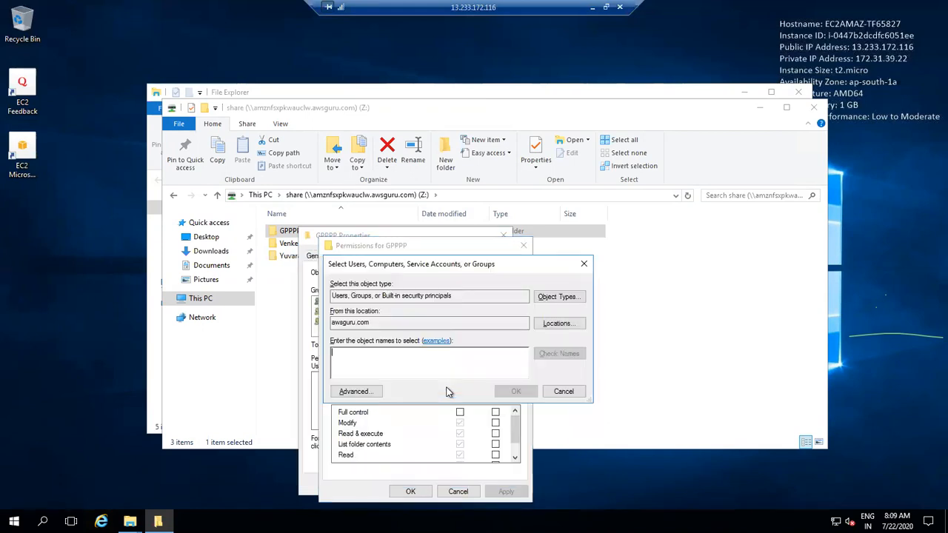
pyautogui.write('every')
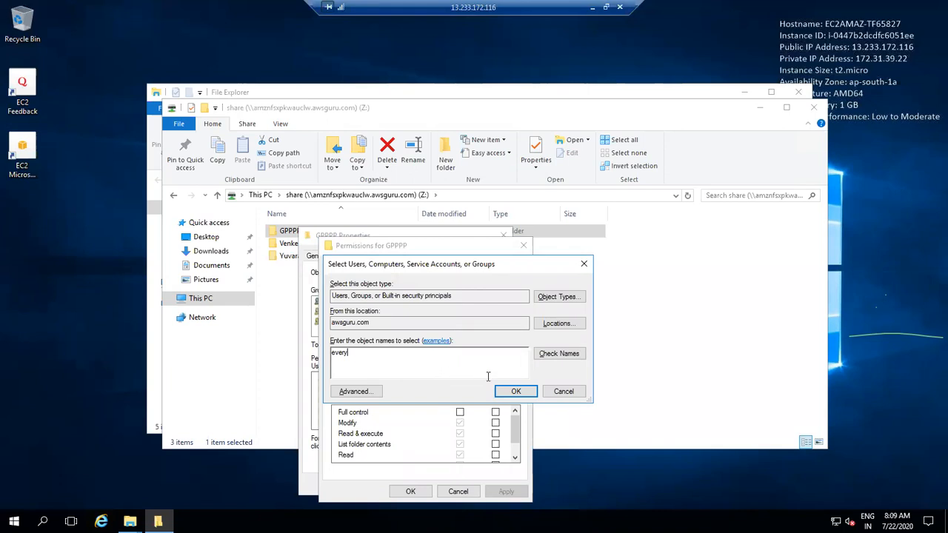
pyautogui.click(541, 361)
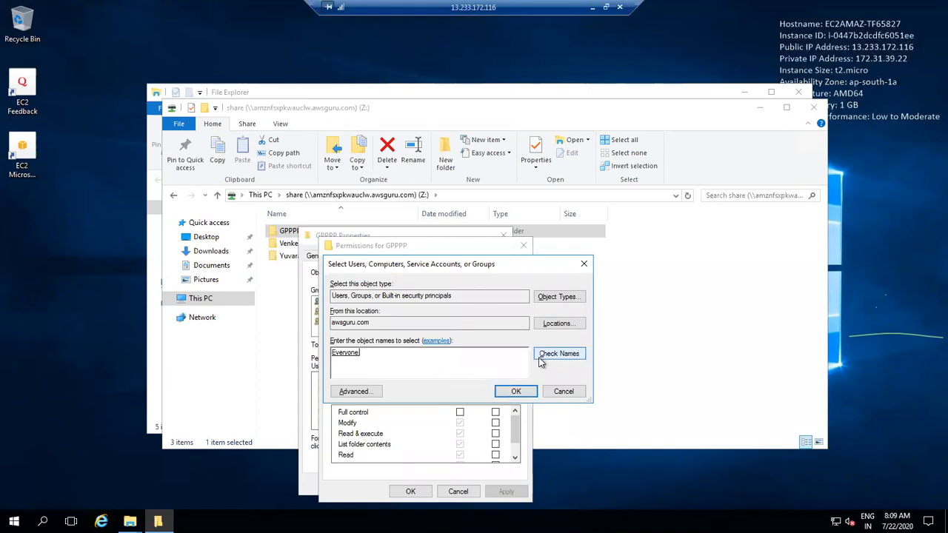
pyautogui.click(511, 394)
pyautogui.scroll(-1, 511, 425)
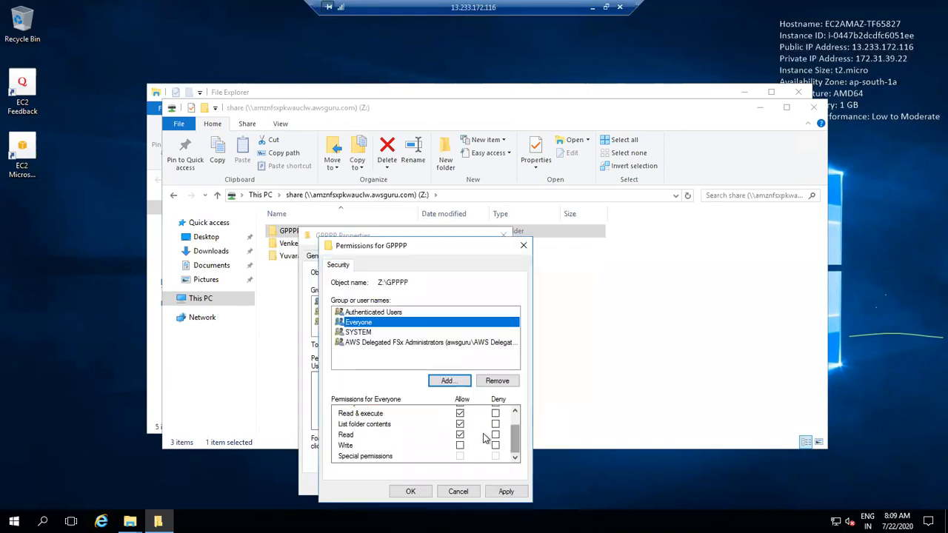
pyautogui.click(460, 445)
pyautogui.scroll(1, 516, 426)
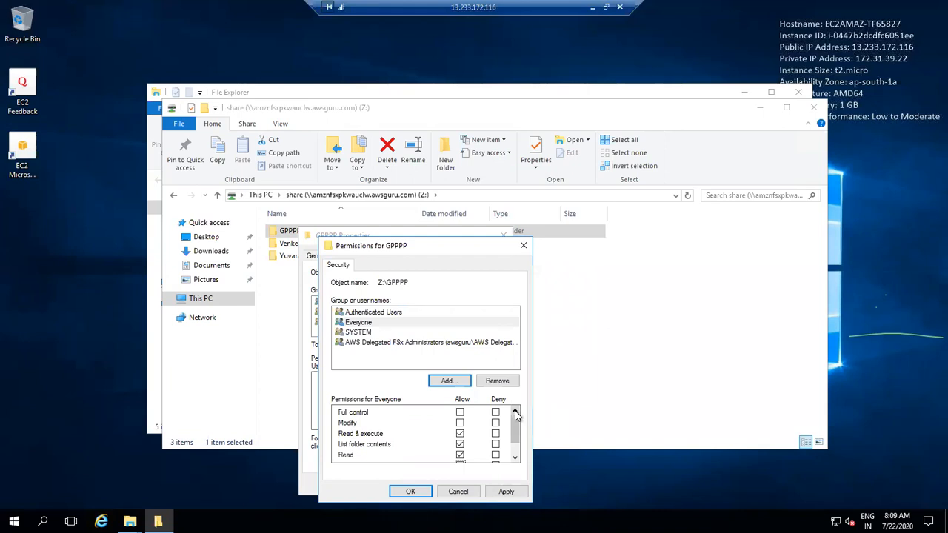
pyautogui.click(456, 493)
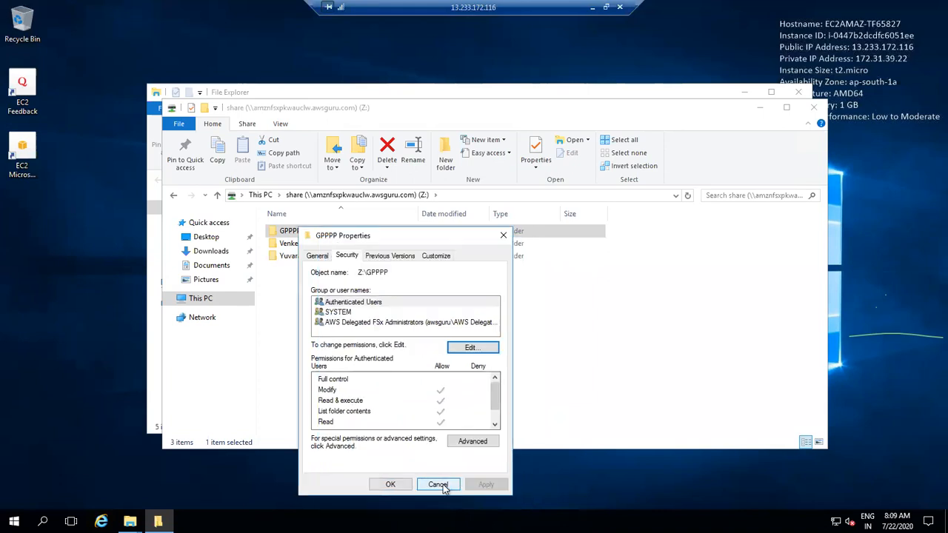
pyautogui.click(438, 484)
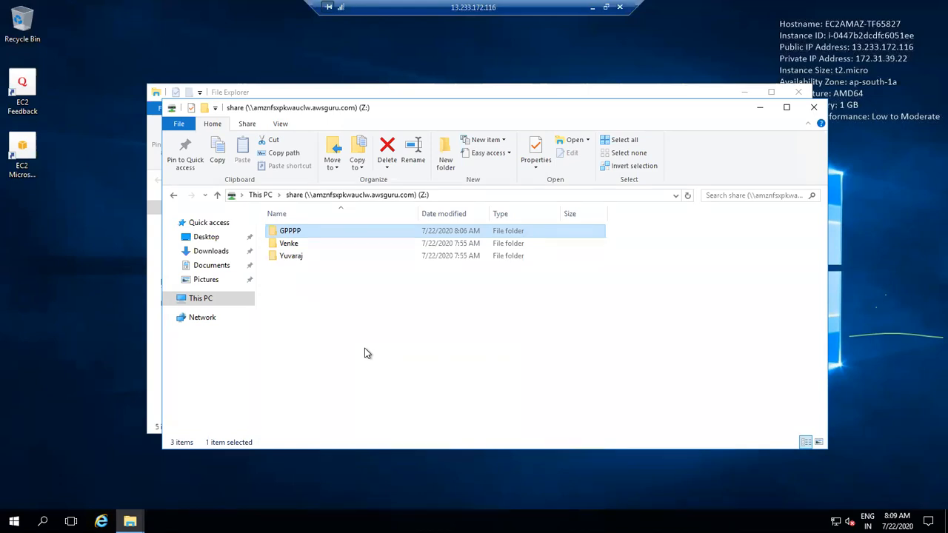
# Step: Delete GPPPP from the share, leaving Venke and Yuvaraj, and minimize the remote session
pyautogui.click(310, 249)
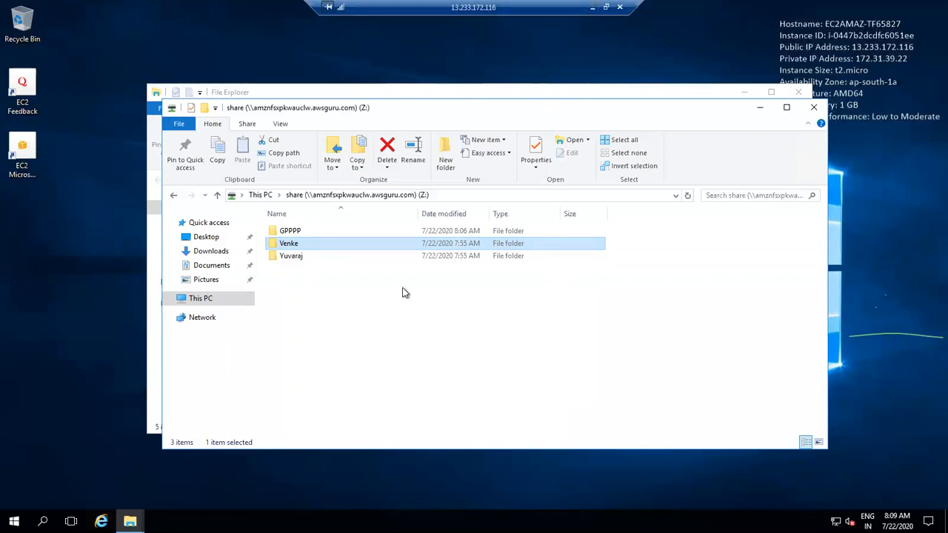
pyautogui.click(332, 236)
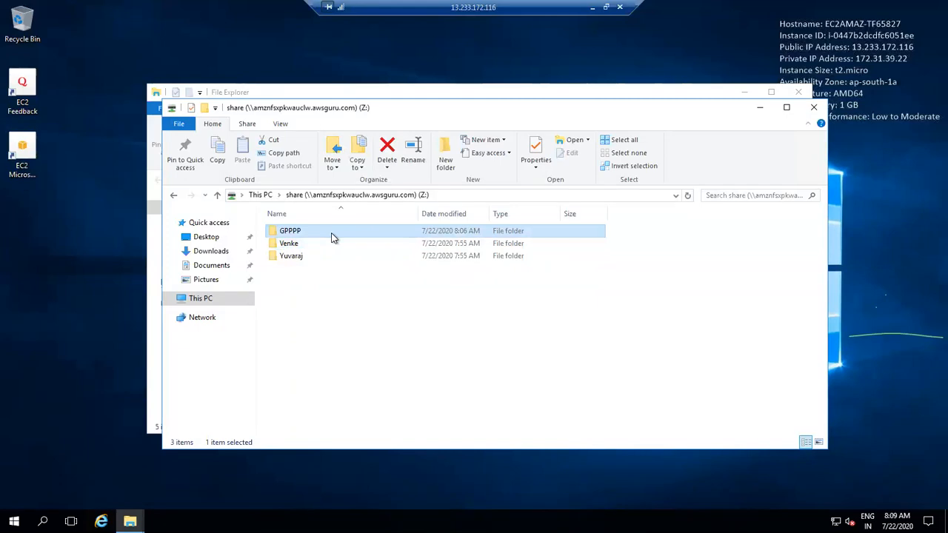
pyautogui.press('Delete')
pyautogui.press('Return')
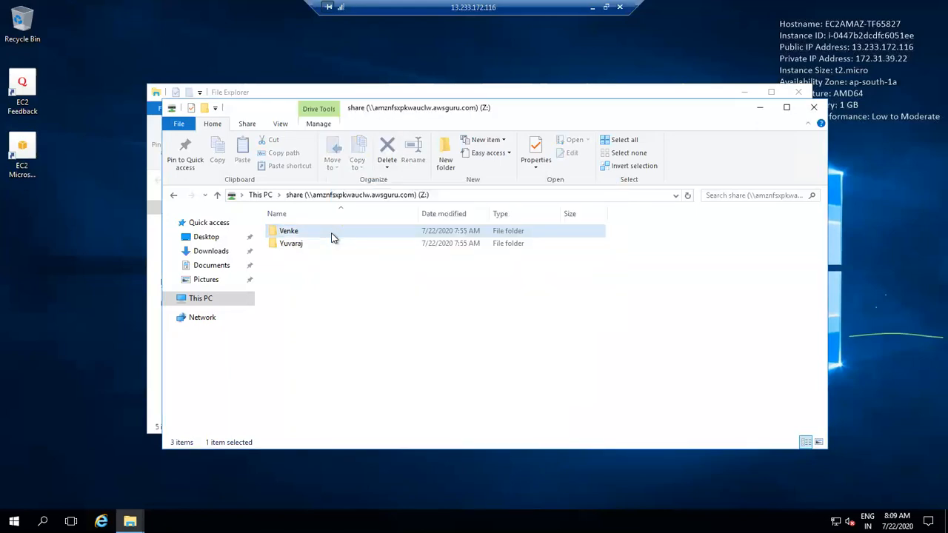
pyautogui.moveTo(130, 521)
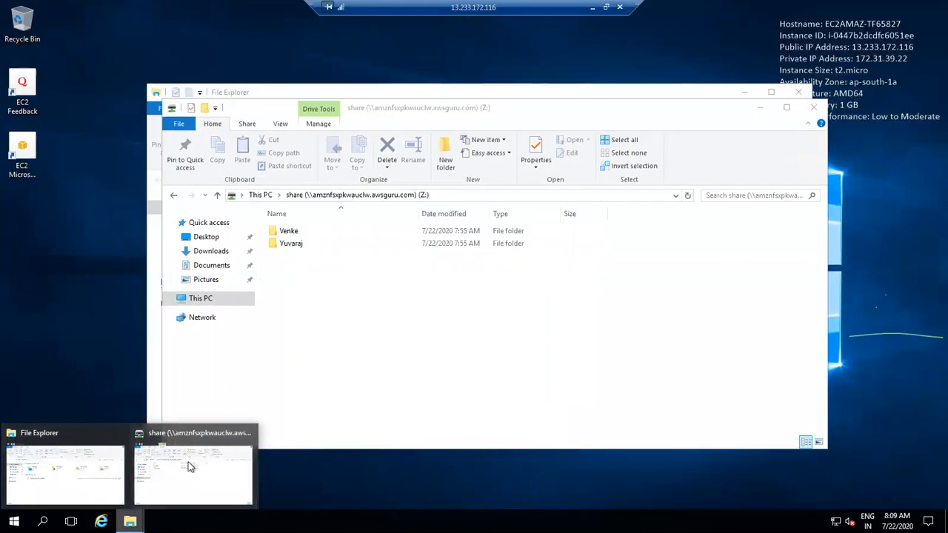
pyautogui.click(178, 489)
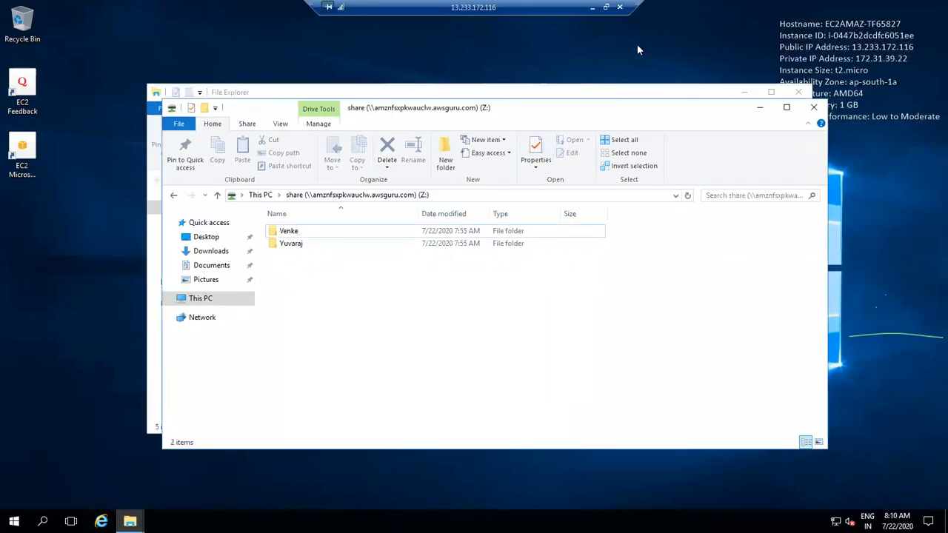
pyautogui.click(592, 6)
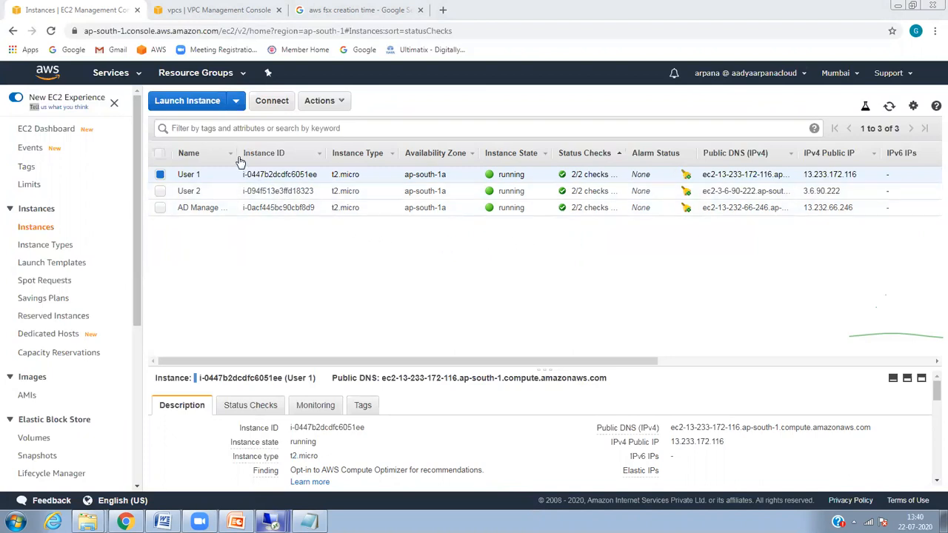
# Step: Close both File Explorer windows in the 13.233.172.116 session
pyautogui.moveTo(235, 153); pyautogui.dragTo(306, 156)
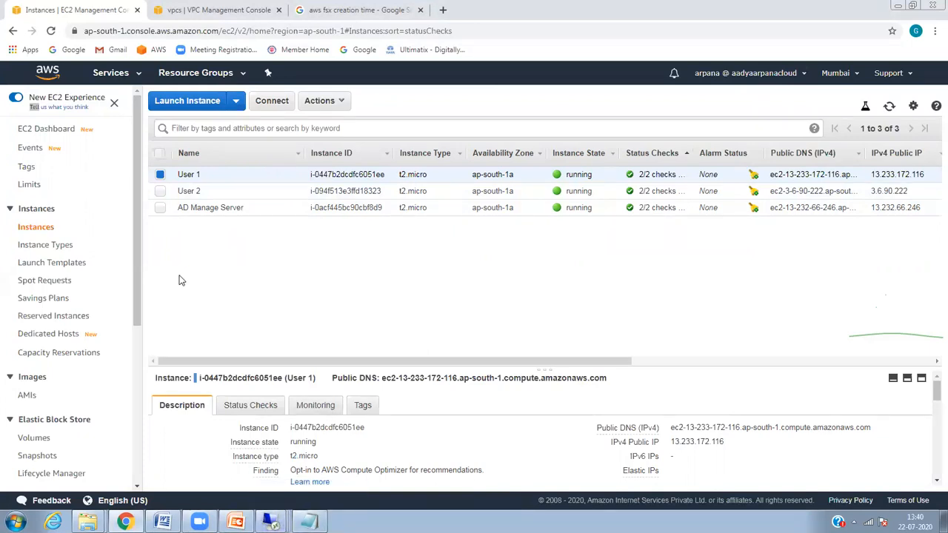
pyautogui.moveTo(274, 520)
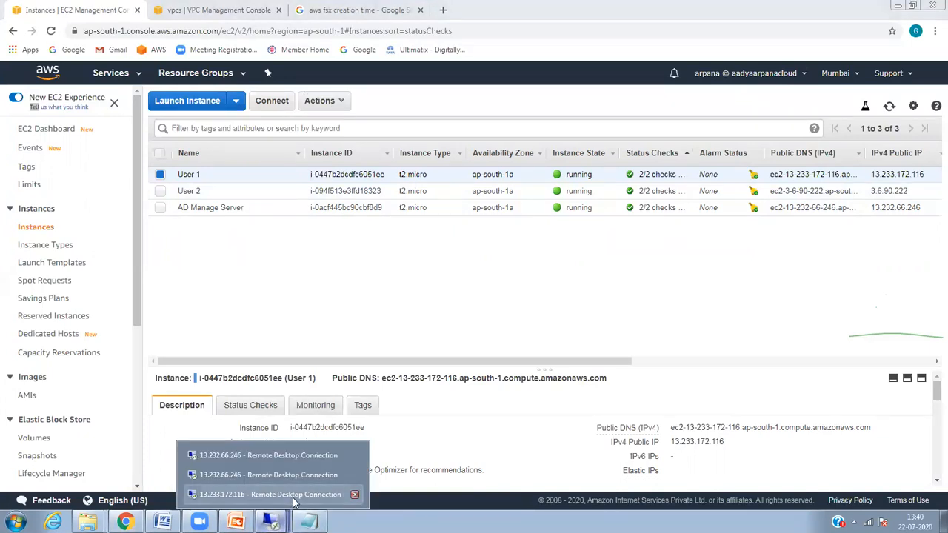
pyautogui.click(293, 495)
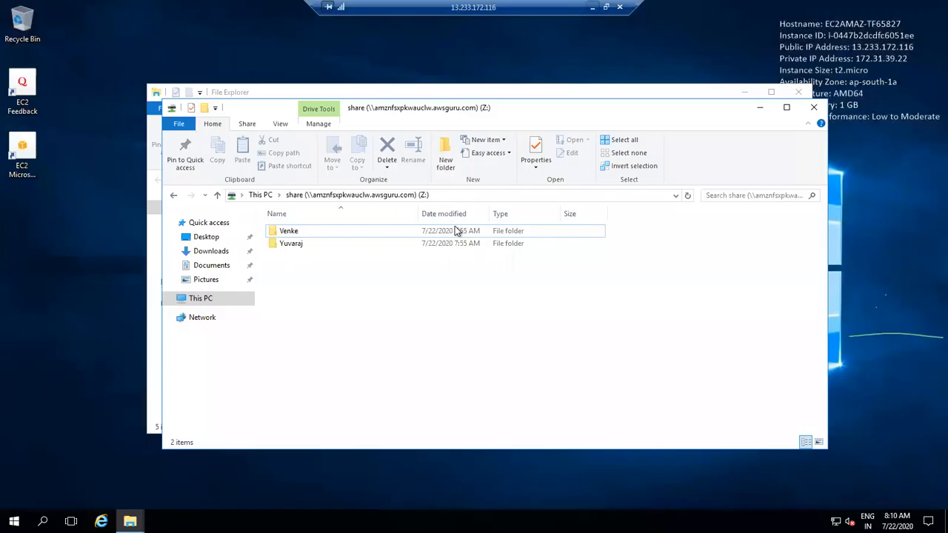
pyautogui.click(811, 109)
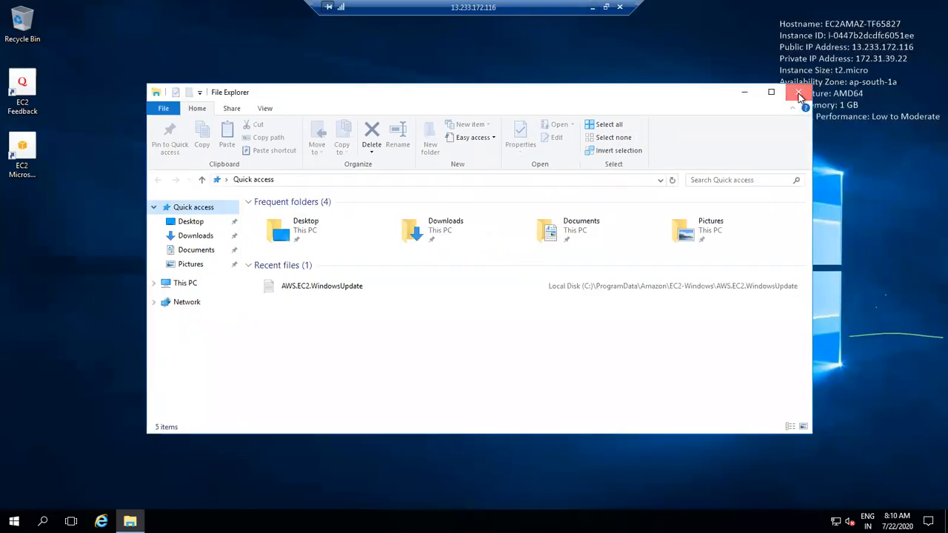
pyautogui.click(799, 92)
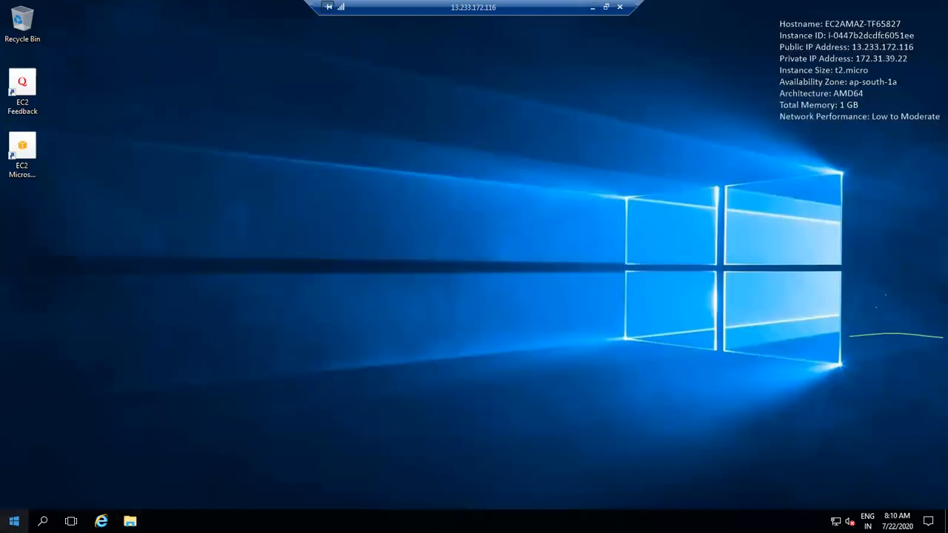
pyautogui.rightClick(14, 522)
pyautogui.click(52, 468)
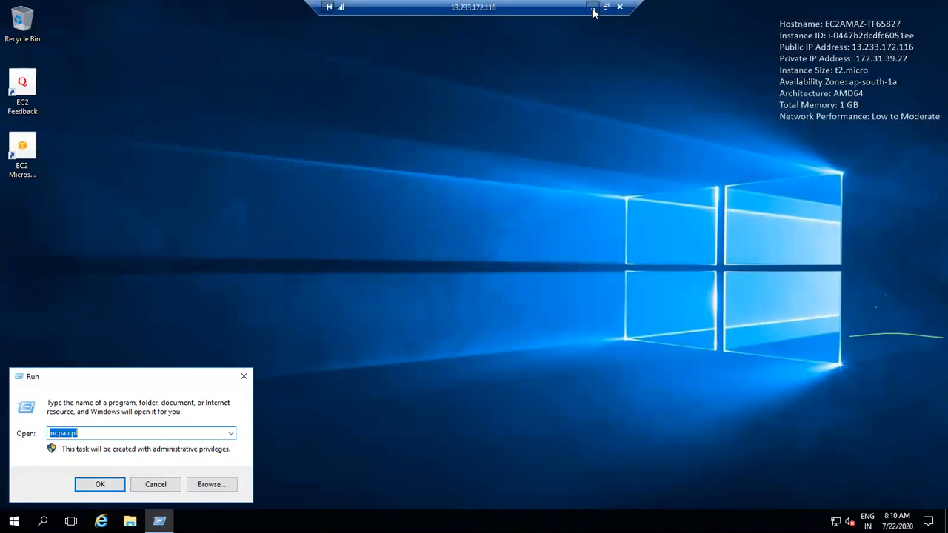
# Step: Close the last share window and disconnect the 13.233.172.116 remote session
pyautogui.click(593, 9)
pyautogui.click(310, 521)
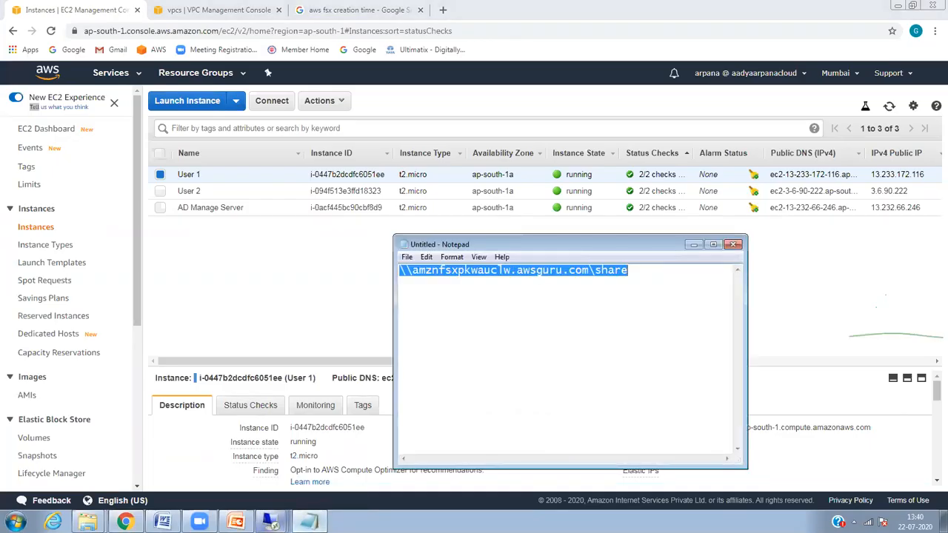
pyautogui.click(271, 521)
pyautogui.click(267, 497)
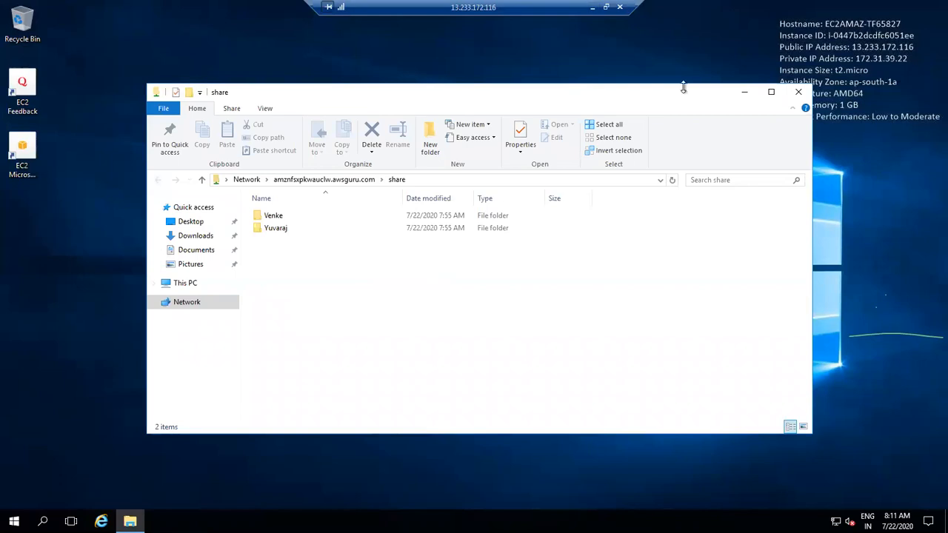
pyautogui.click(799, 92)
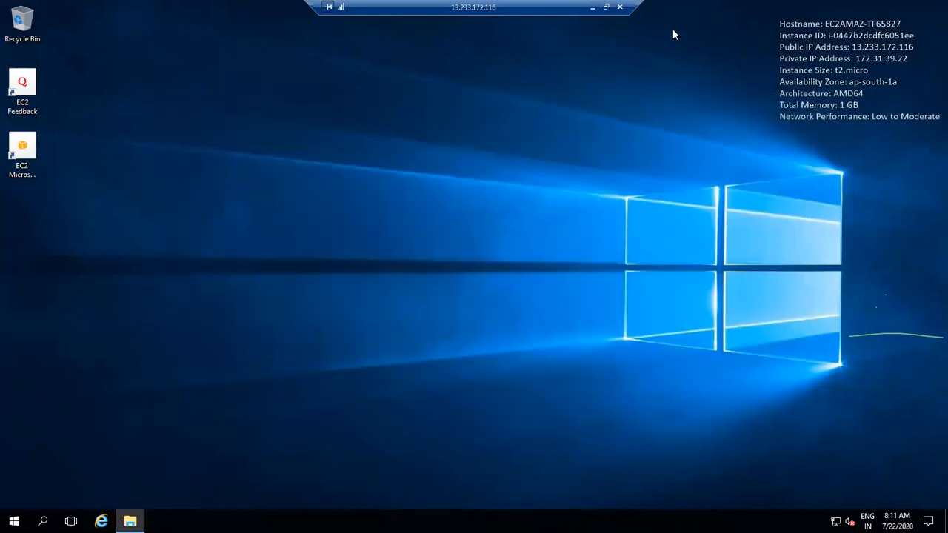
pyautogui.click(620, 7)
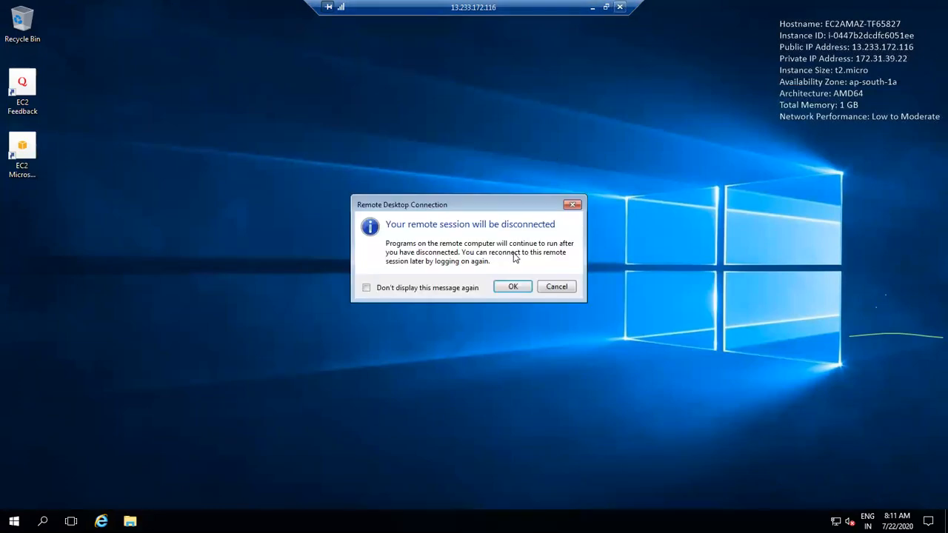
pyautogui.click(512, 286)
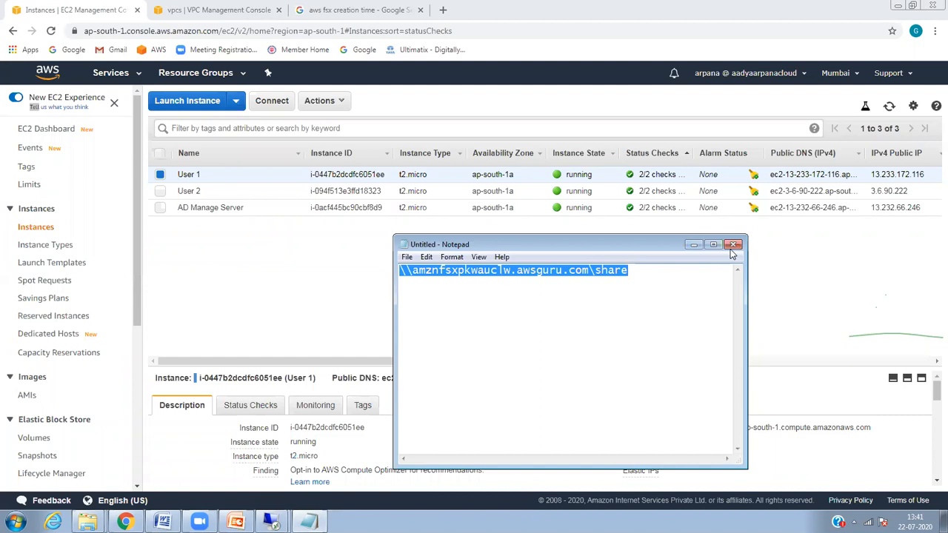
# Step: Discard the unsaved Notepad note and select the User 2 instance
pyautogui.click(732, 245)
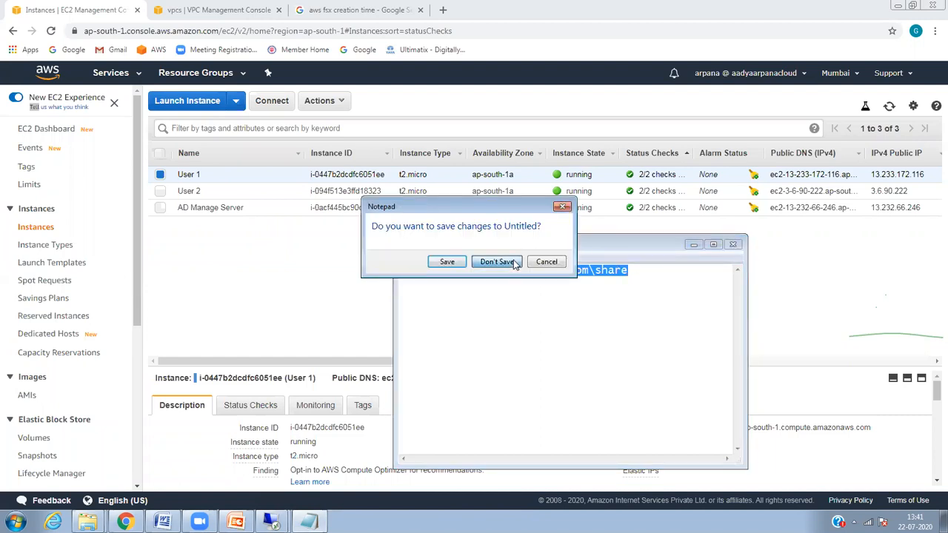
pyautogui.click(511, 262)
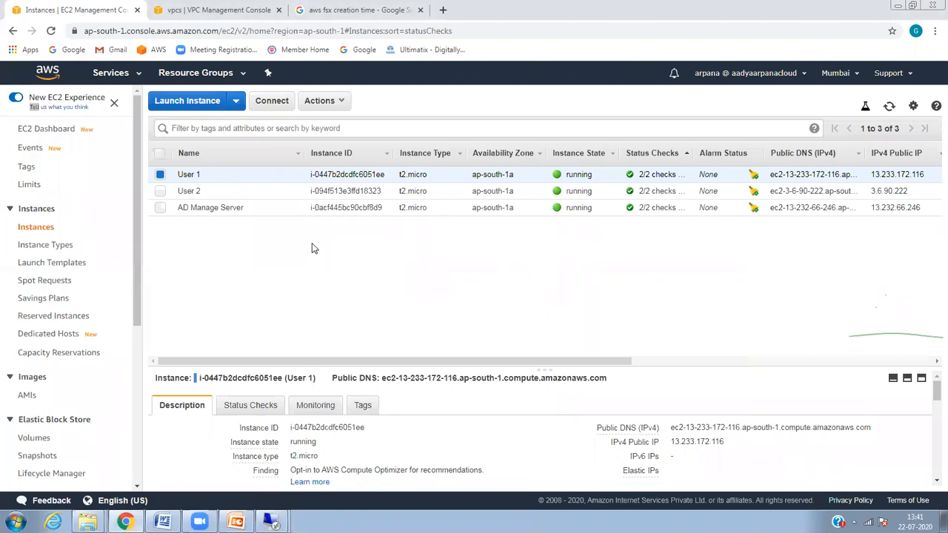
pyautogui.click(160, 191)
# Step: Add AD Manage Server to the selection and terminate all three instances
pyautogui.click(160, 208)
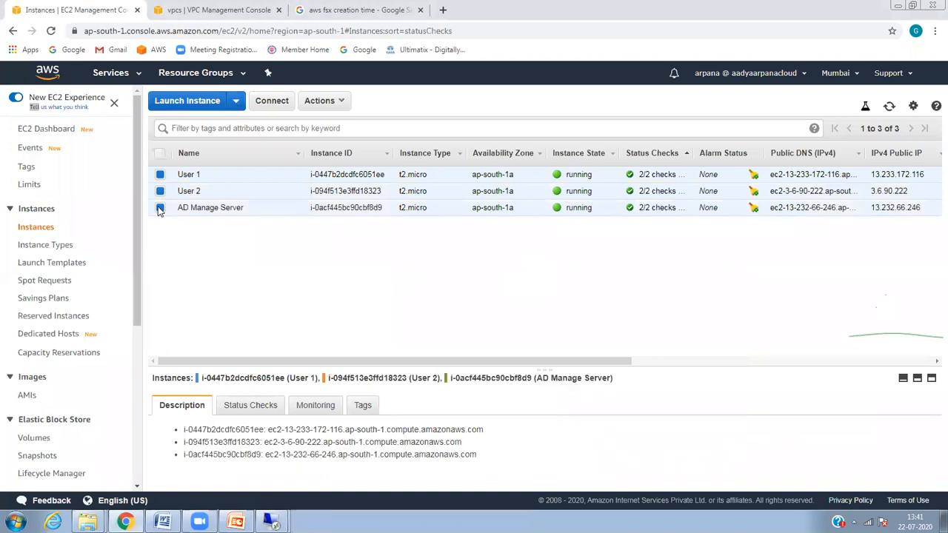
pyautogui.click(343, 100)
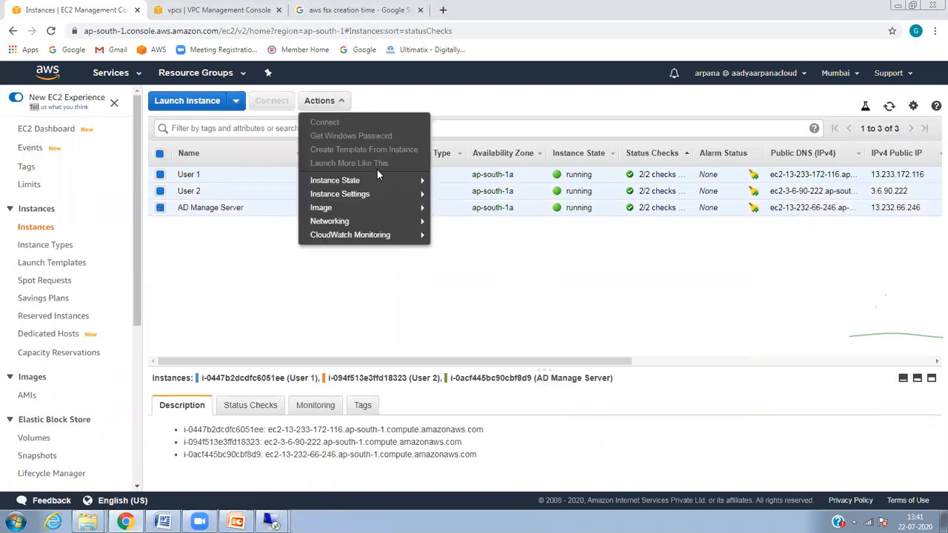
pyautogui.moveTo(400, 180)
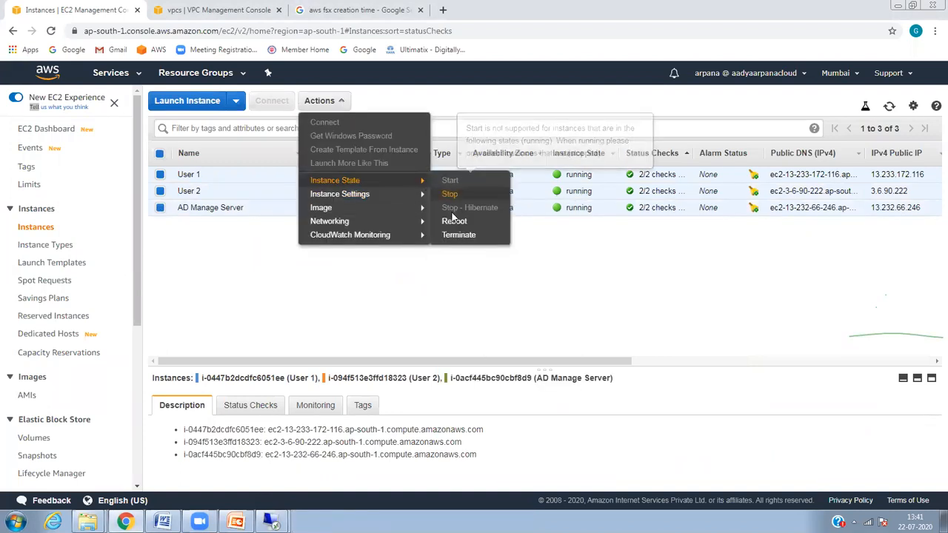
pyautogui.click(458, 234)
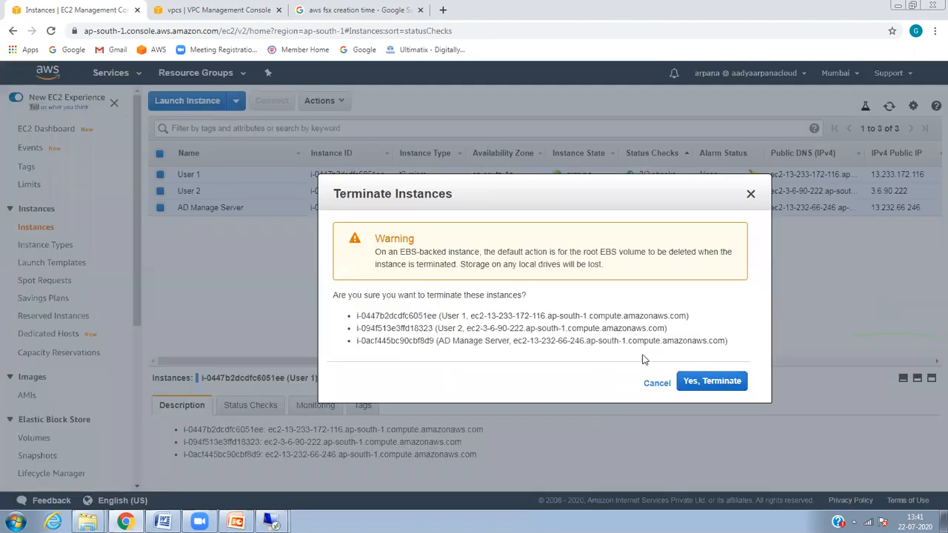
pyautogui.click(712, 380)
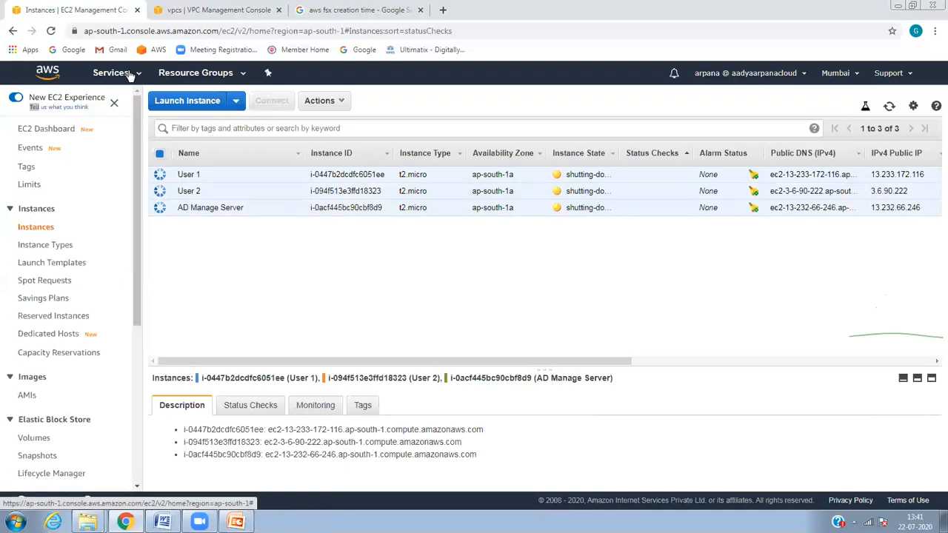
pyautogui.click(129, 77)
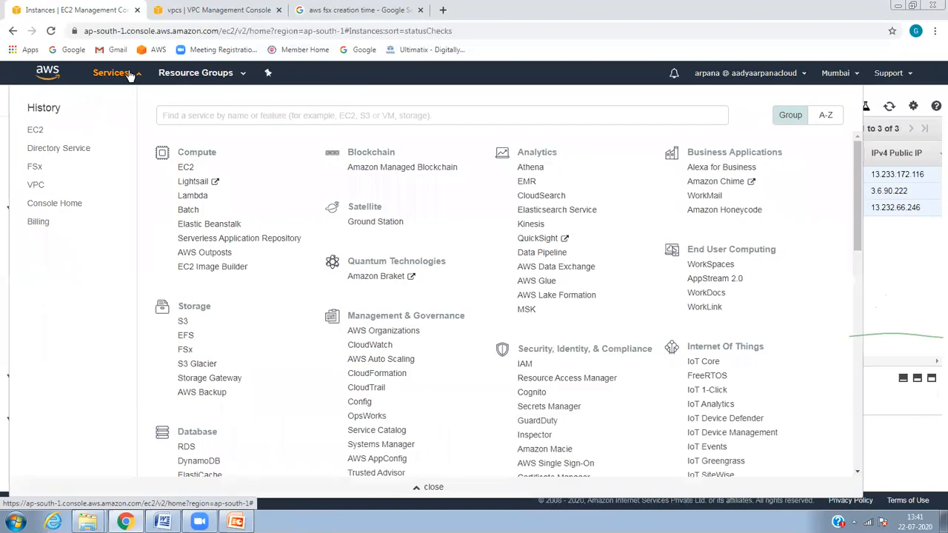
# Step: Open the myfsxdrive file system's details in Amazon FSx
pyautogui.click(187, 351)
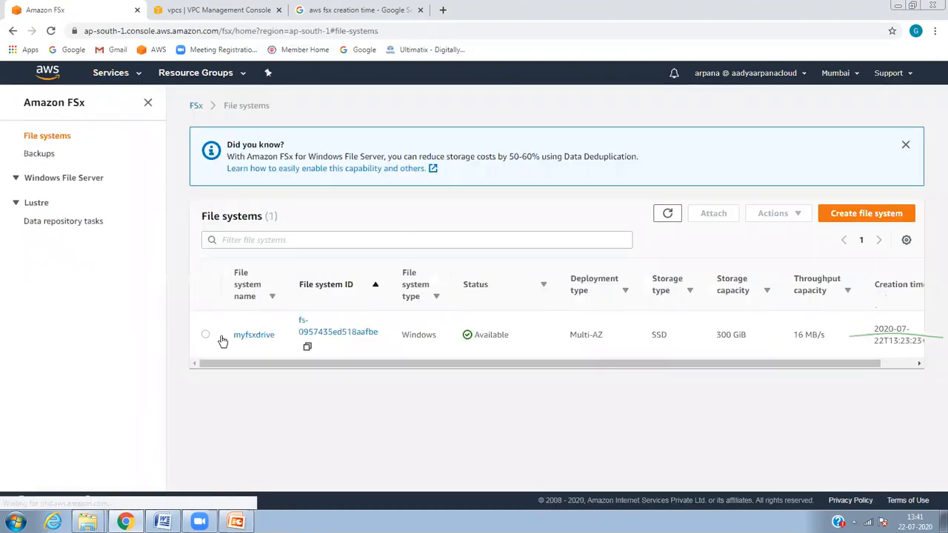
pyautogui.click(206, 337)
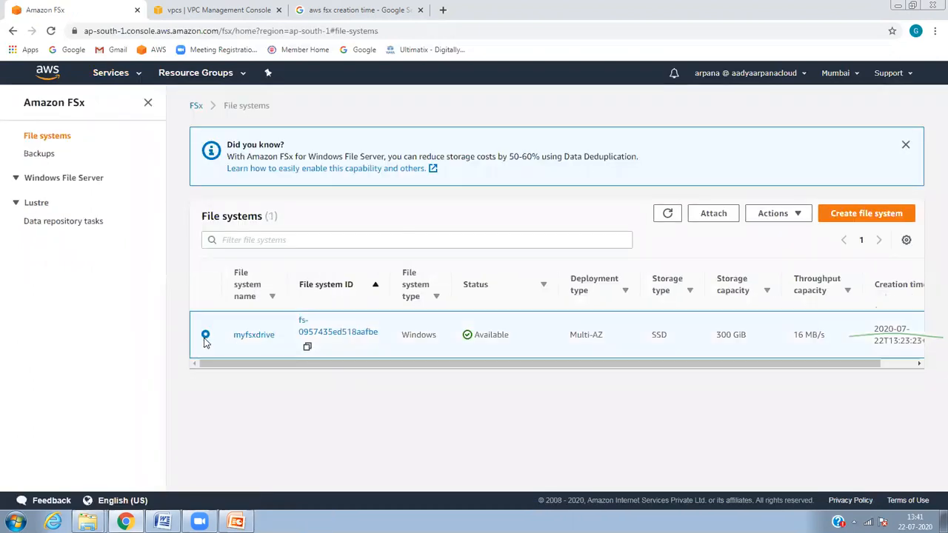
pyautogui.click(785, 216)
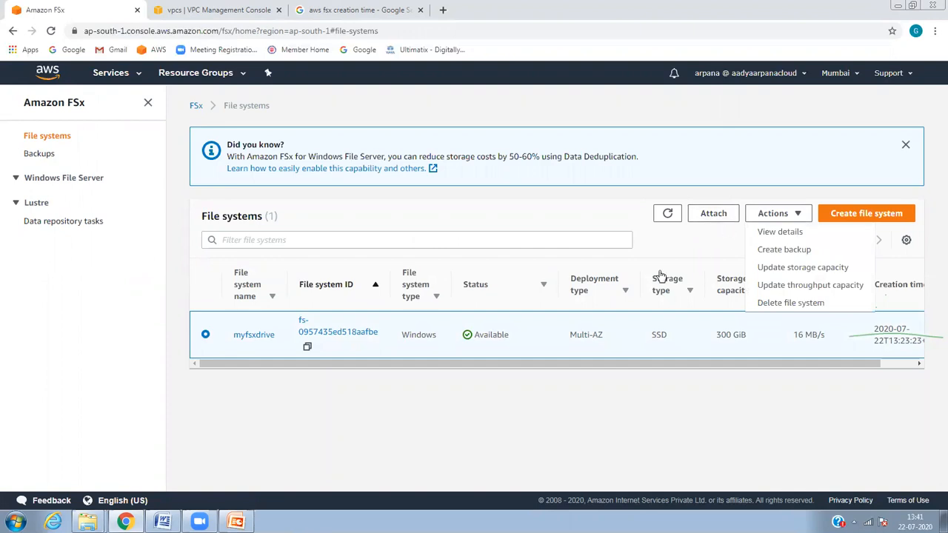
pyautogui.click(270, 337)
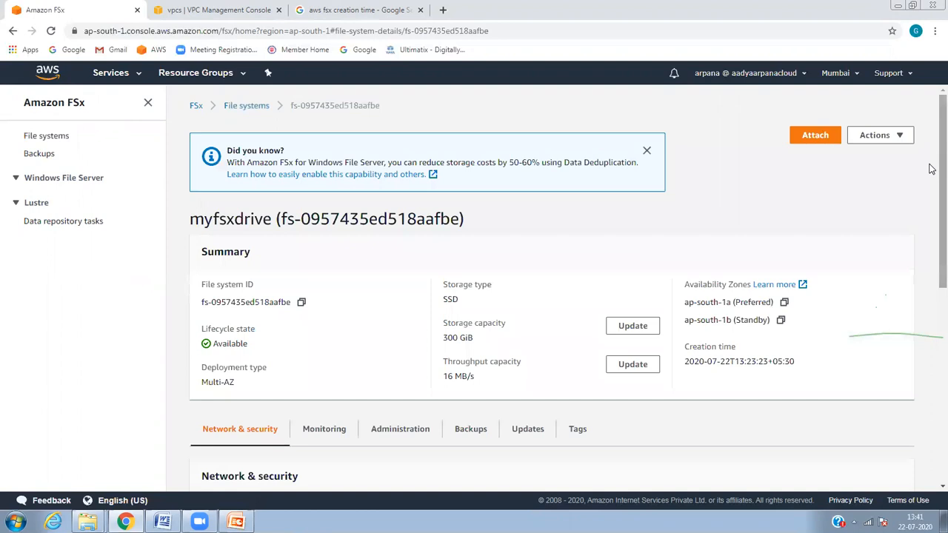
pyautogui.scroll(-6, 932, 223)
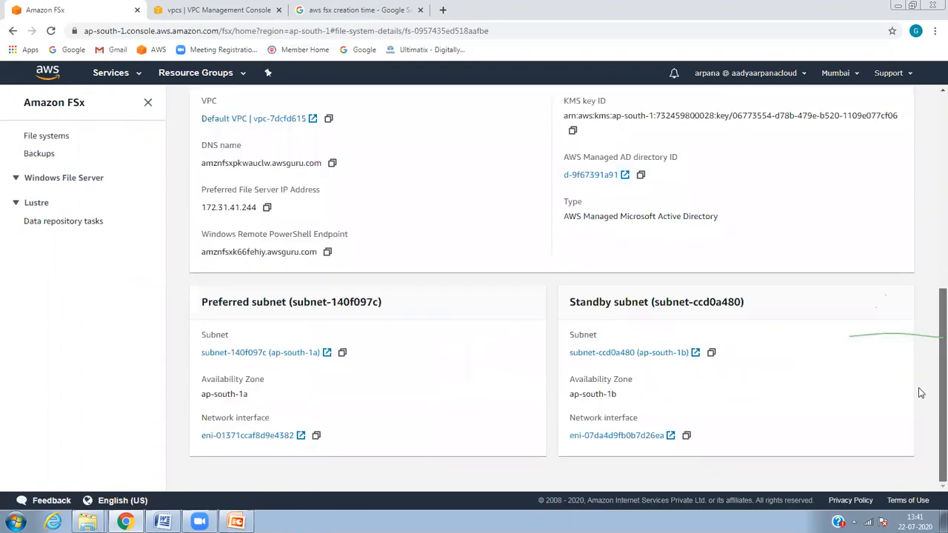
pyautogui.scroll(6, 926, 334)
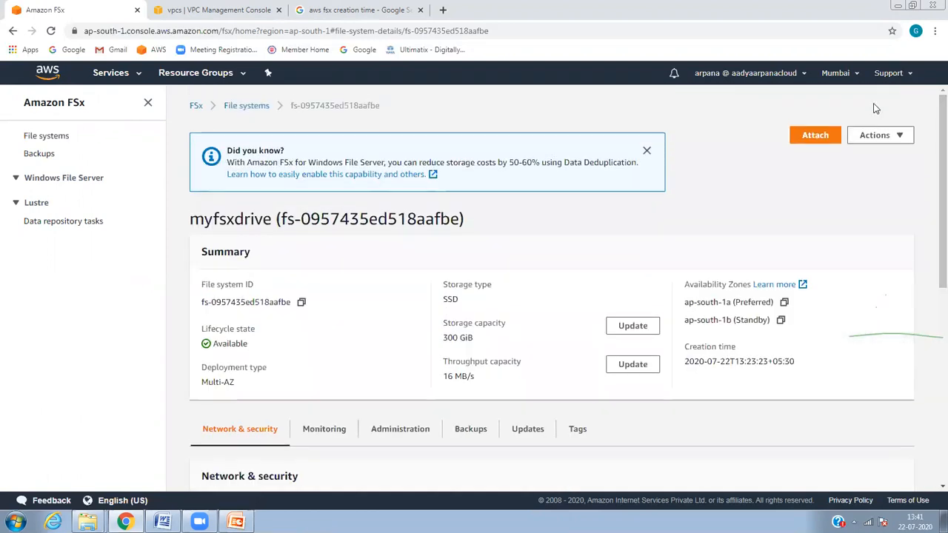
# Step: Delete myfsxdrive with no final backup, confirming with ID fs-0957435ed518aafbe
pyautogui.click(877, 136)
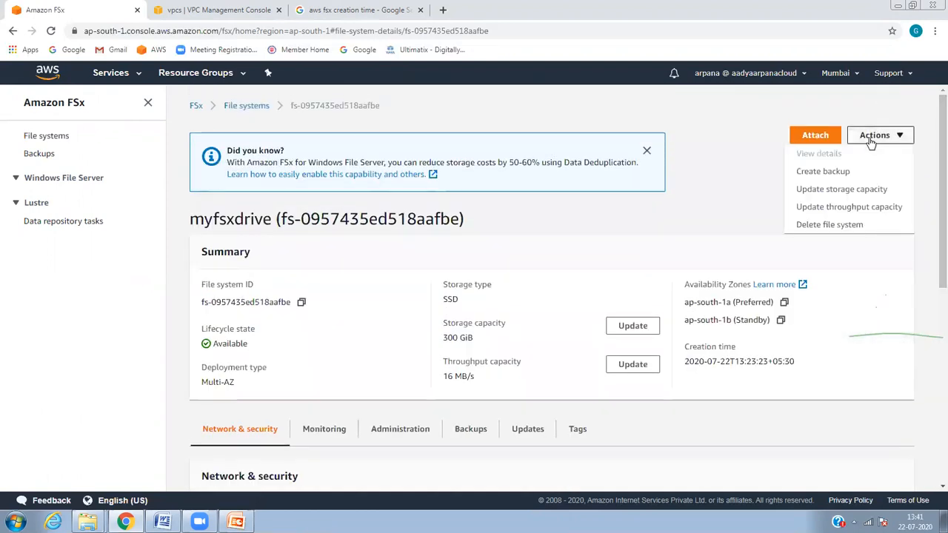
pyautogui.click(845, 226)
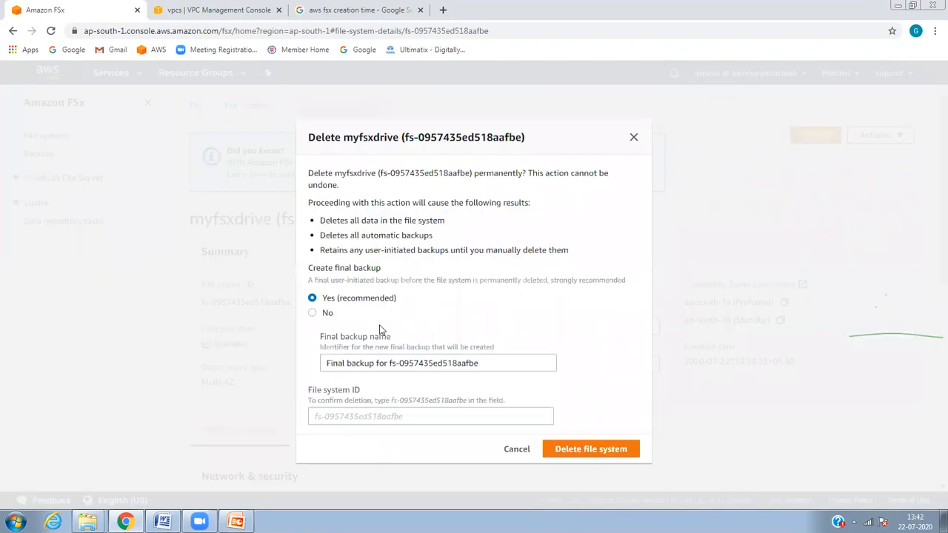
pyautogui.click(327, 315)
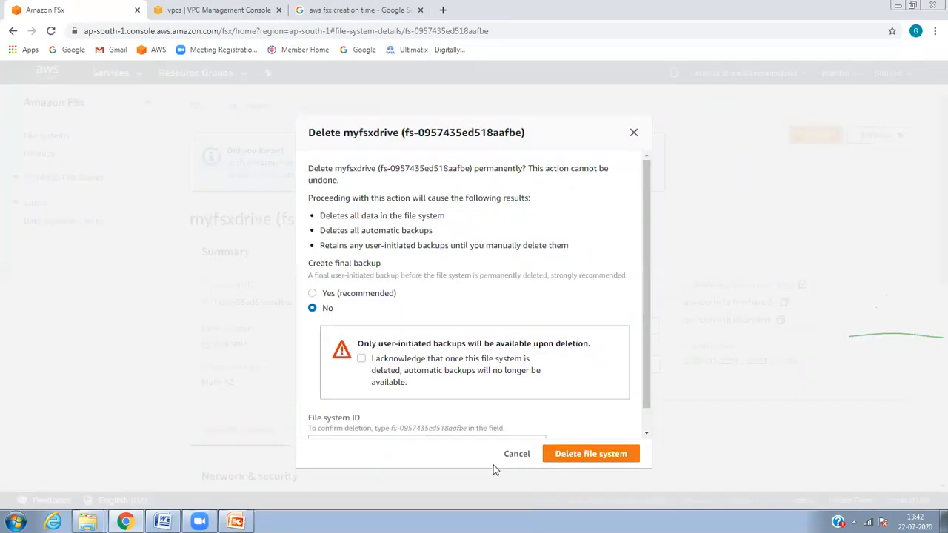
pyautogui.click(369, 365)
pyautogui.moveTo(644, 289); pyautogui.dragTo(632, 440)
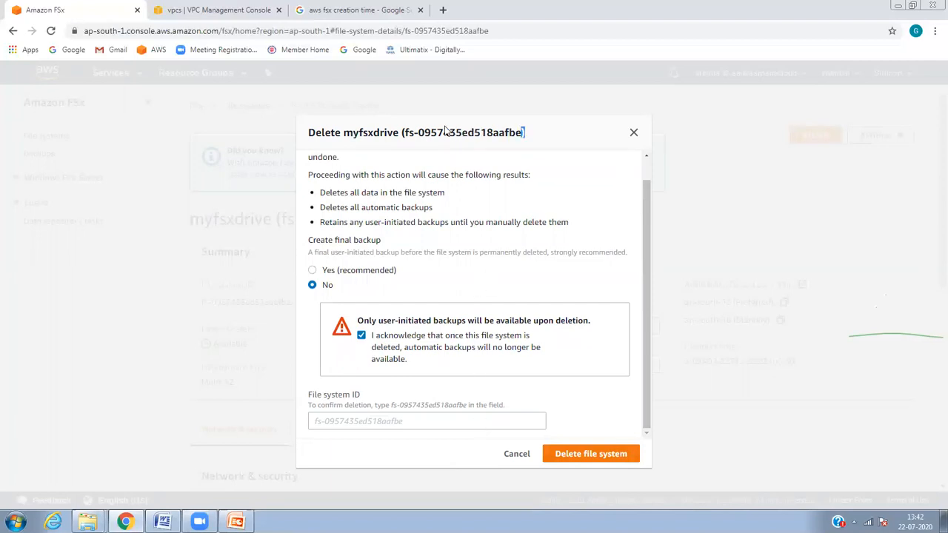
pyautogui.moveTo(522, 134); pyautogui.dragTo(403, 128)
pyautogui.hotkey('ctrl', 'c')
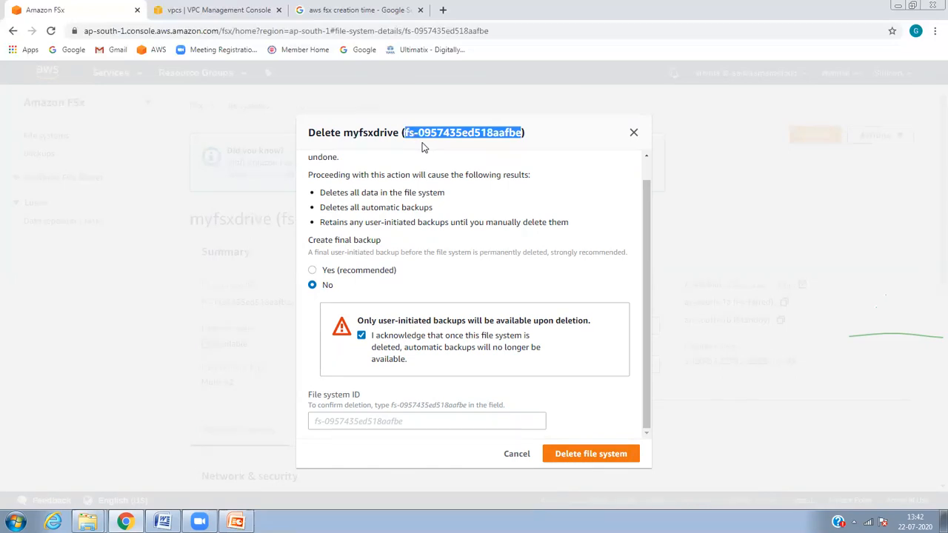
pyautogui.click(403, 420)
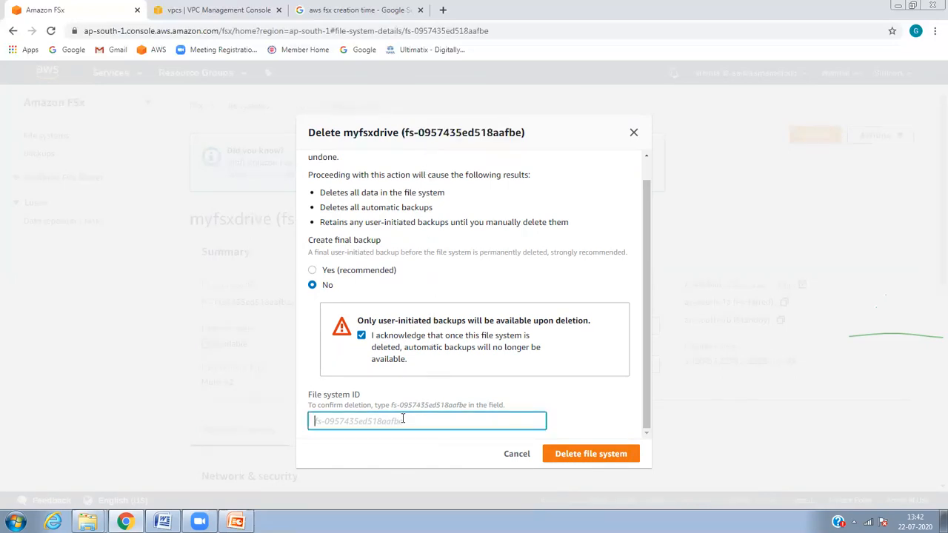
pyautogui.hotkey('ctrl', 'v')
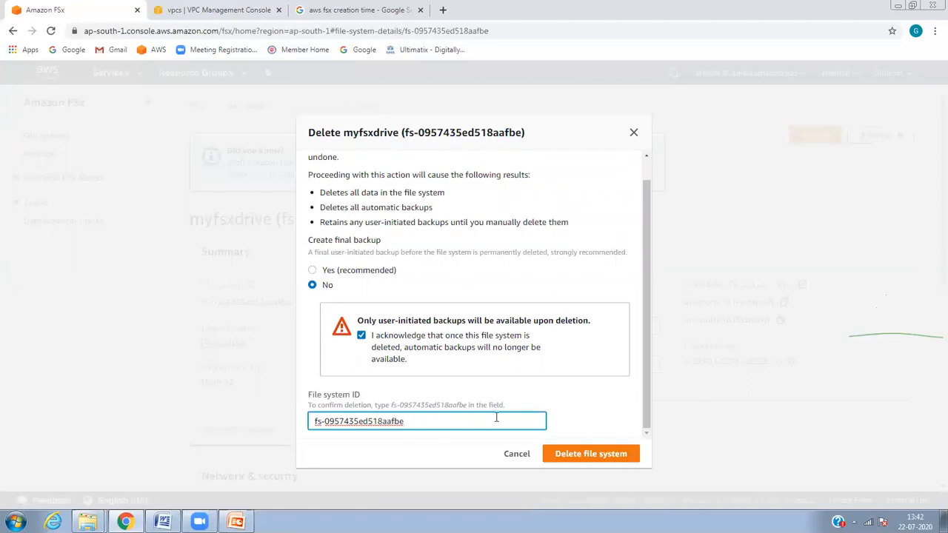
pyautogui.click(600, 450)
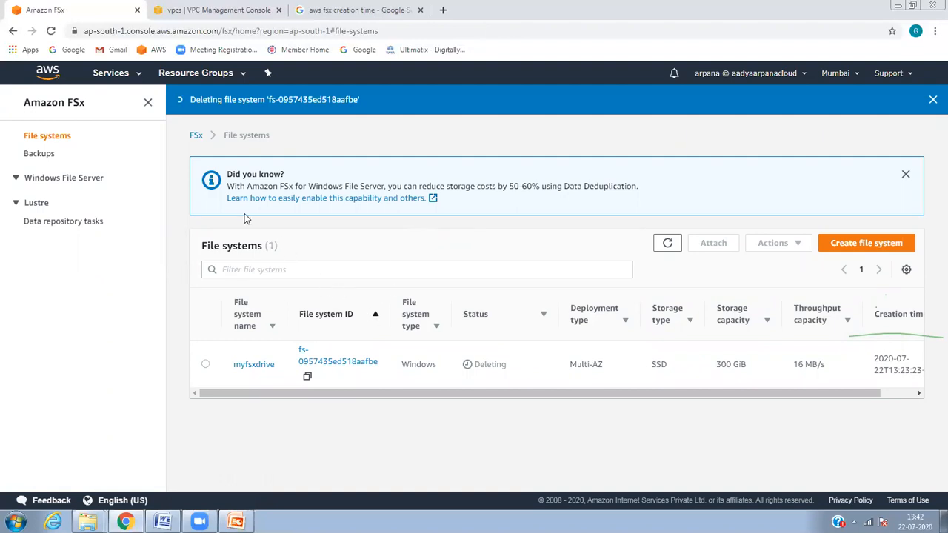
# Step: Review directory d-9f67391a91 in Directory Service, then return to the directories list
pyautogui.click(136, 72)
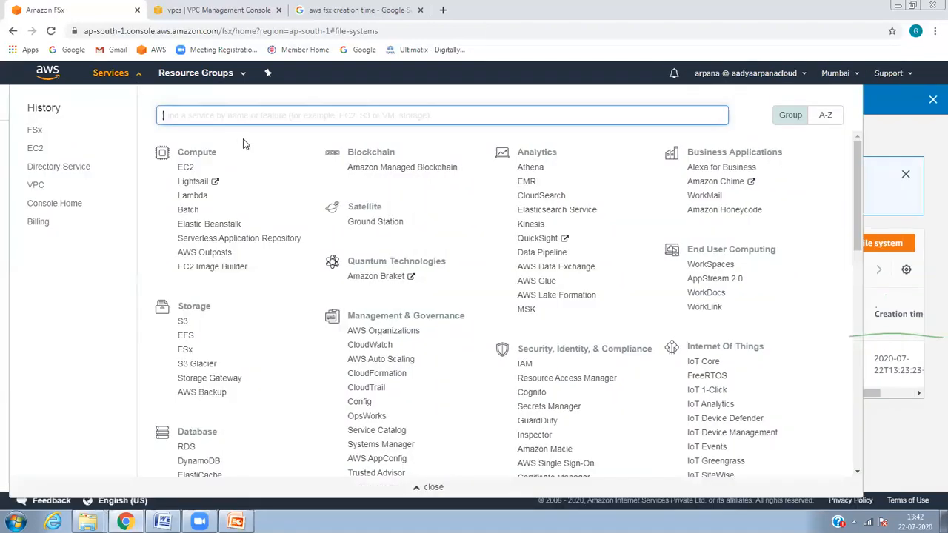
pyautogui.click(88, 166)
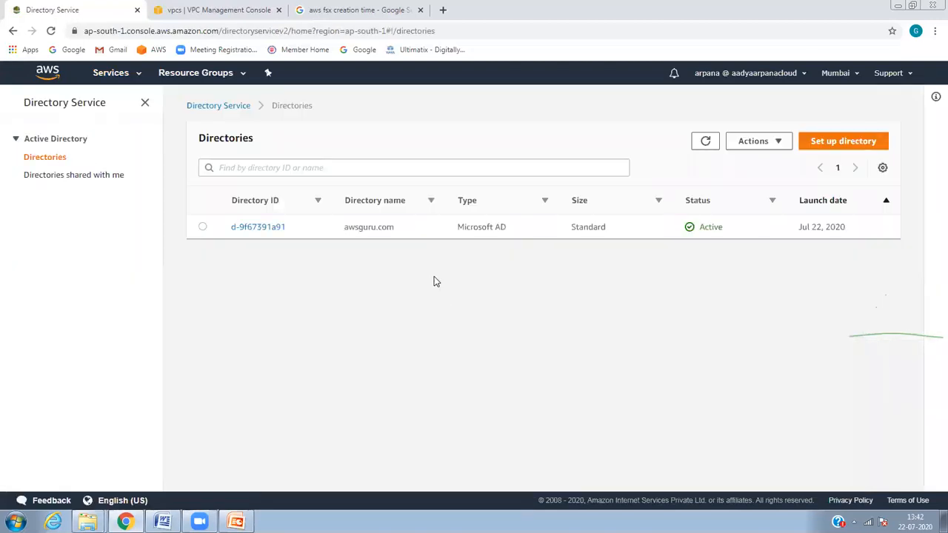
pyautogui.click(281, 231)
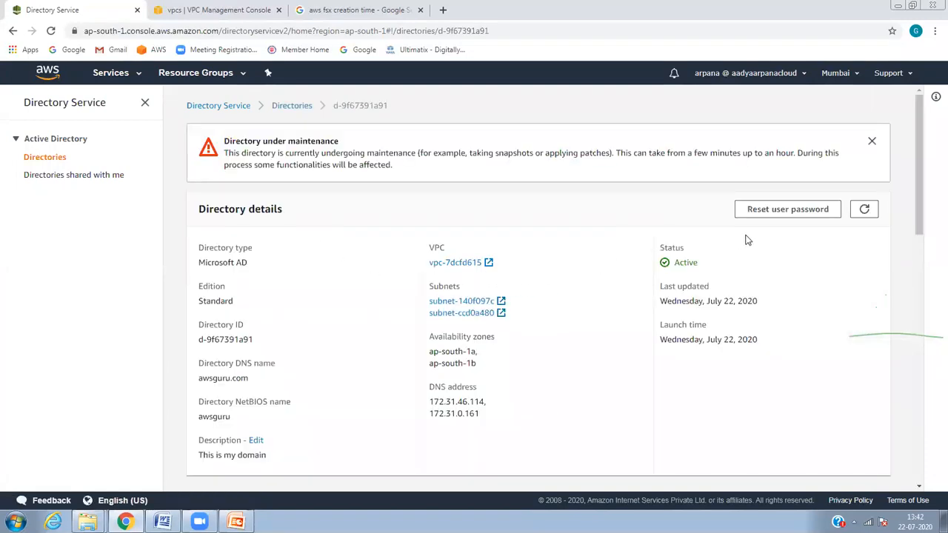
pyautogui.moveTo(920, 194); pyautogui.dragTo(923, 141)
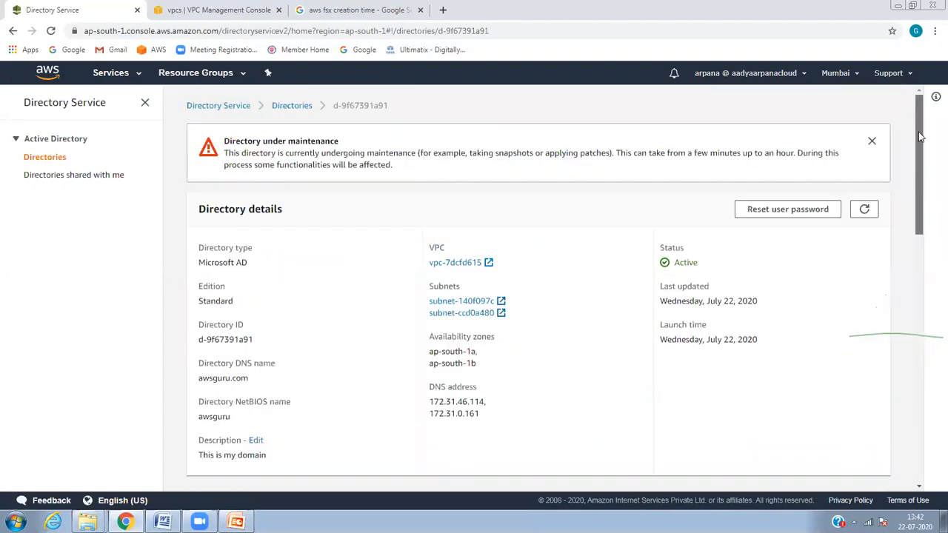
pyautogui.click(872, 140)
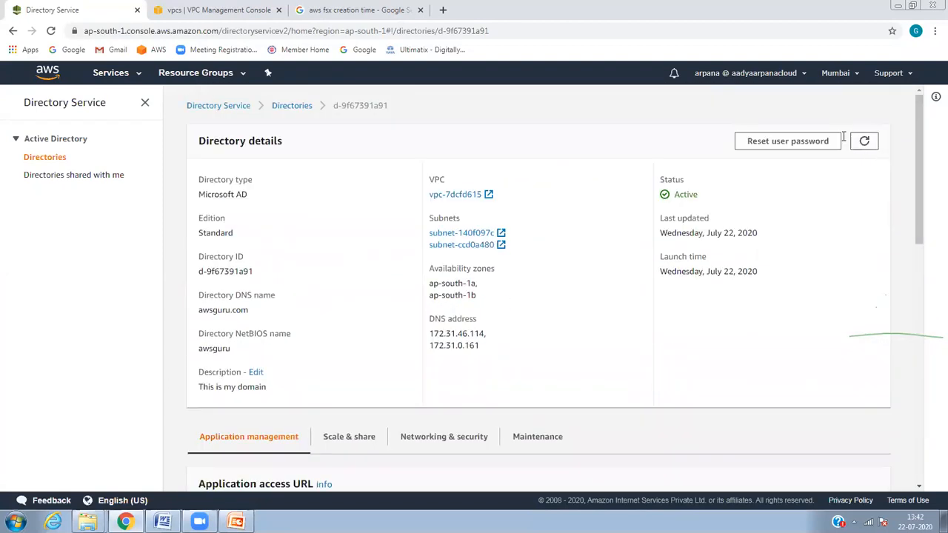
pyautogui.moveTo(913, 196); pyautogui.dragTo(926, 426)
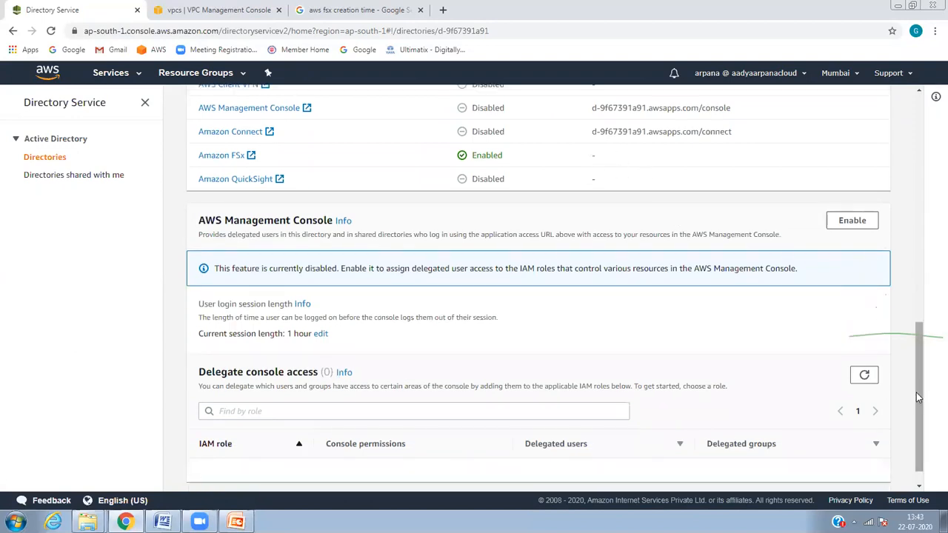
pyautogui.moveTo(918, 395); pyautogui.dragTo(886, 132)
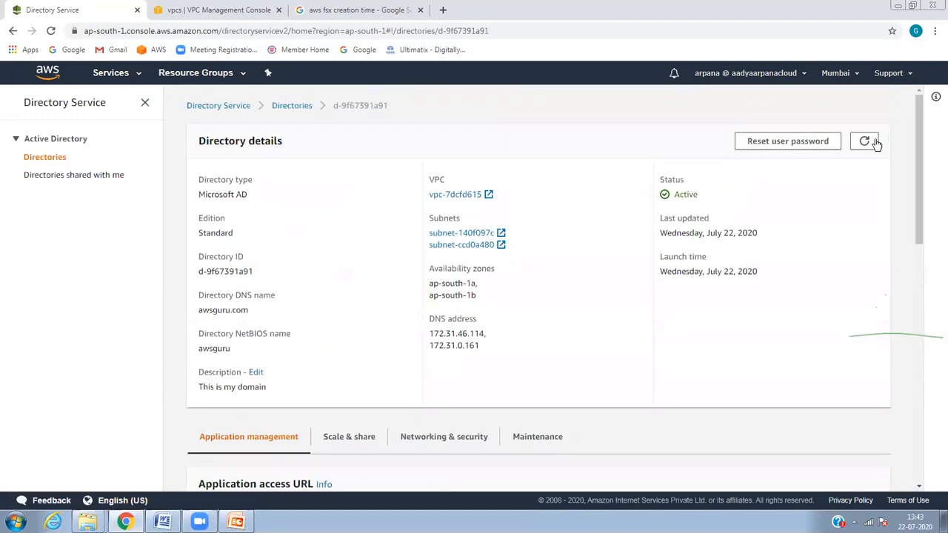
pyautogui.moveTo(313, 108); pyautogui.dragTo(306, 113)
pyautogui.click(291, 107)
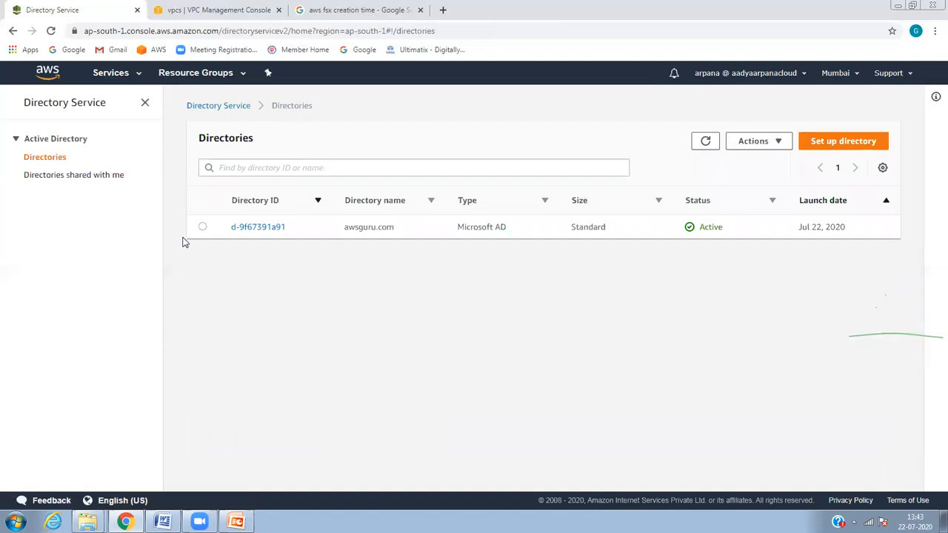
# Step: Attempt twice to delete the awsguru.com directory
pyautogui.click(203, 227)
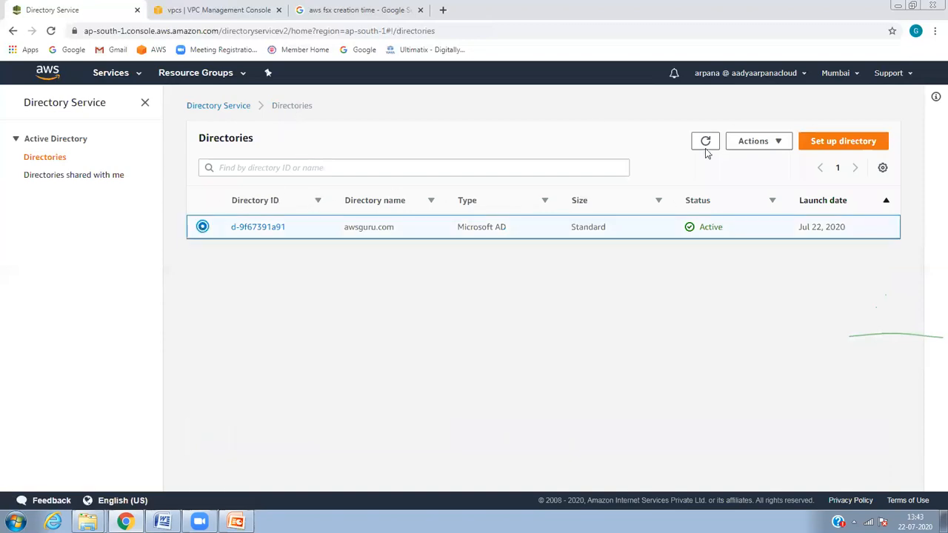
pyautogui.click(756, 143)
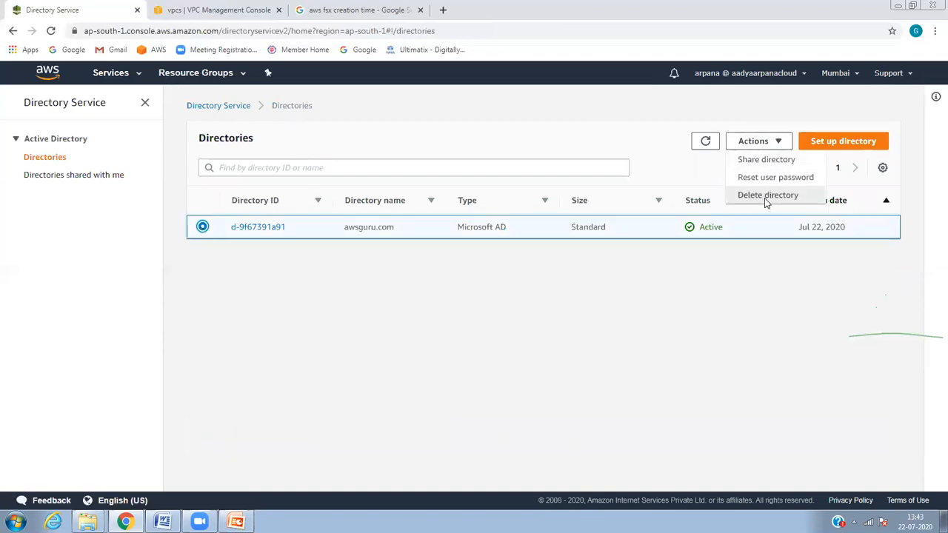
pyautogui.click(767, 196)
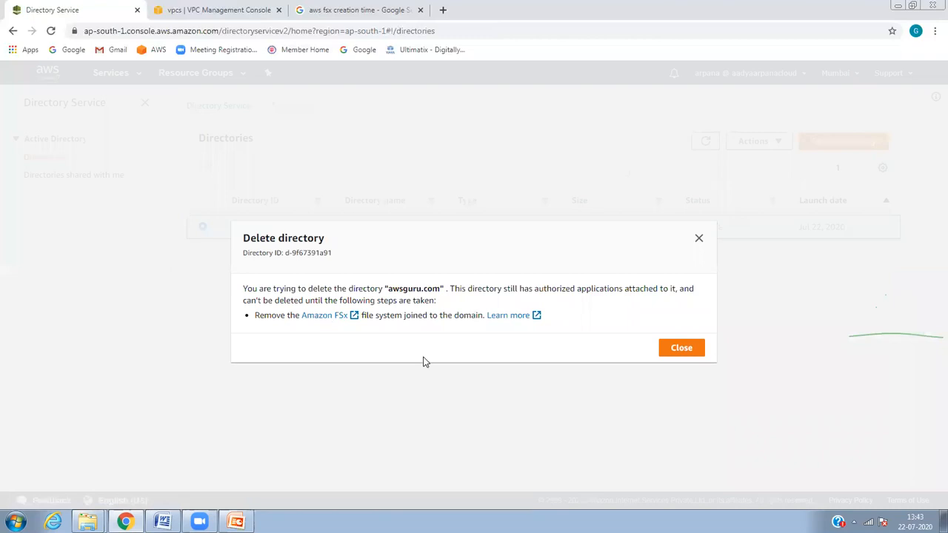
pyautogui.click(673, 348)
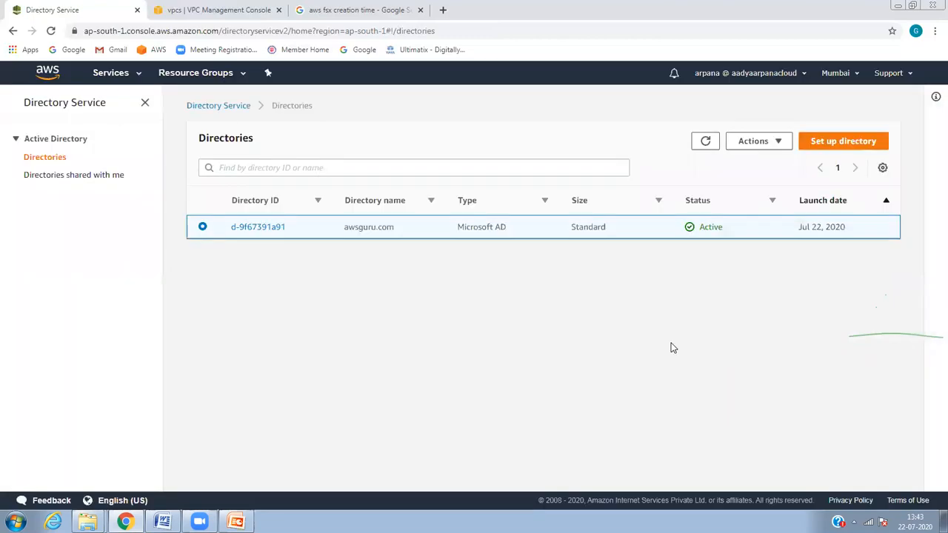
pyautogui.click(777, 148)
pyautogui.click(778, 145)
pyautogui.click(777, 144)
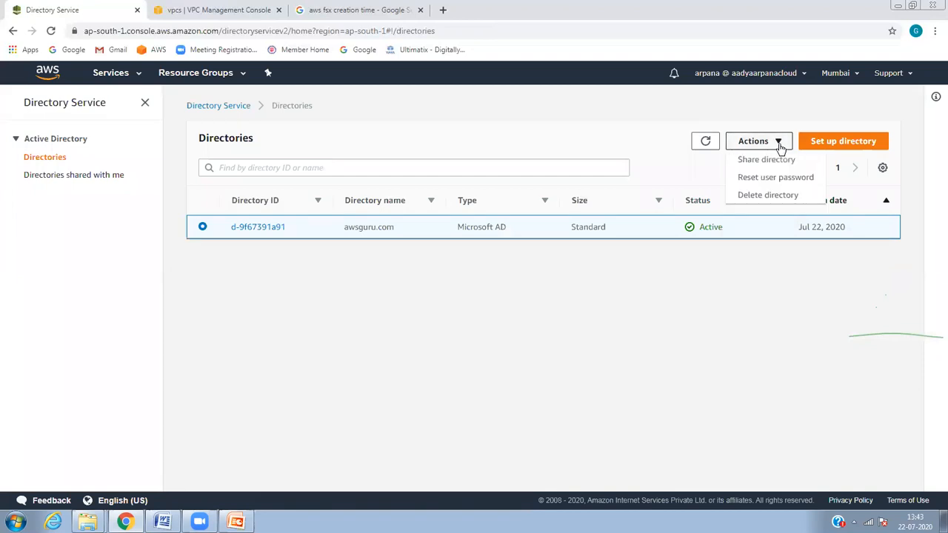
pyautogui.click(762, 195)
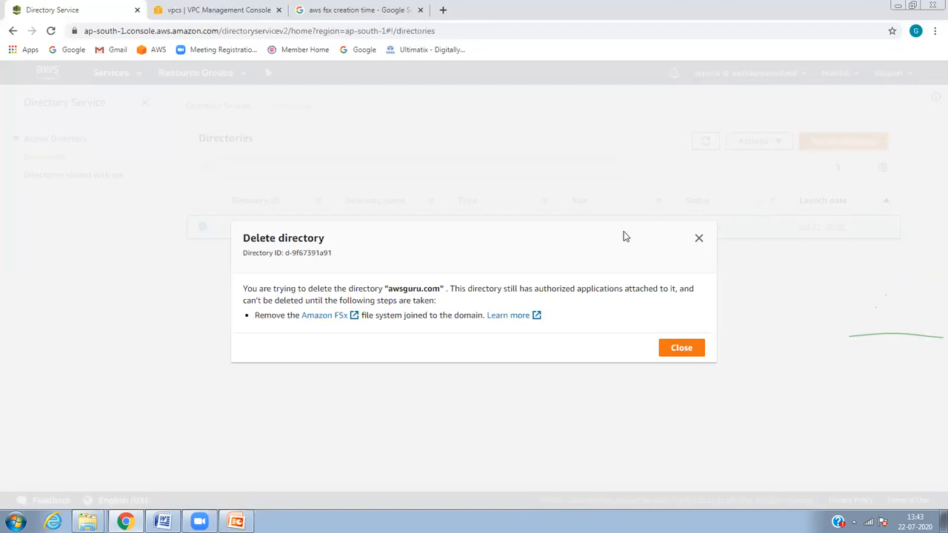
# Step: Open Amazon FSx in a new tab, close the directory notice, and refresh directories
pyautogui.click(325, 319)
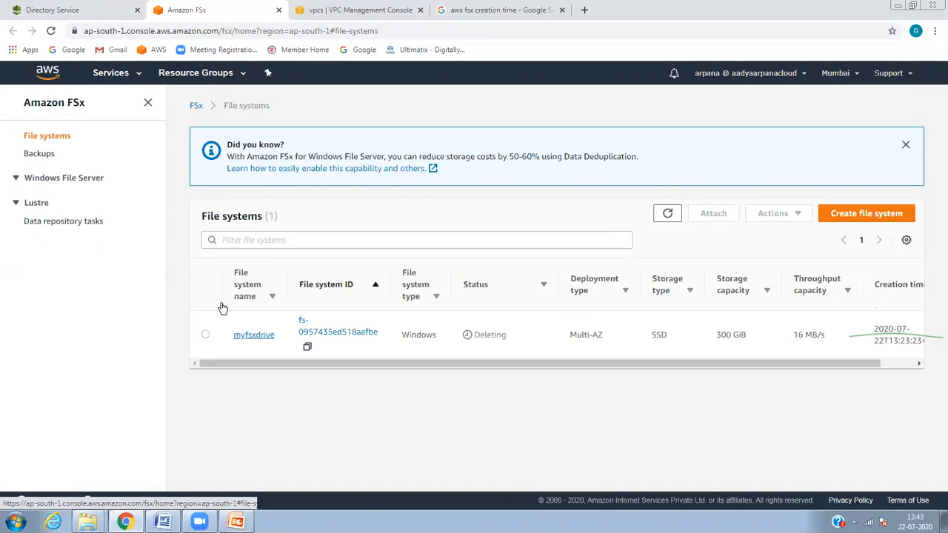
pyautogui.click(102, 10)
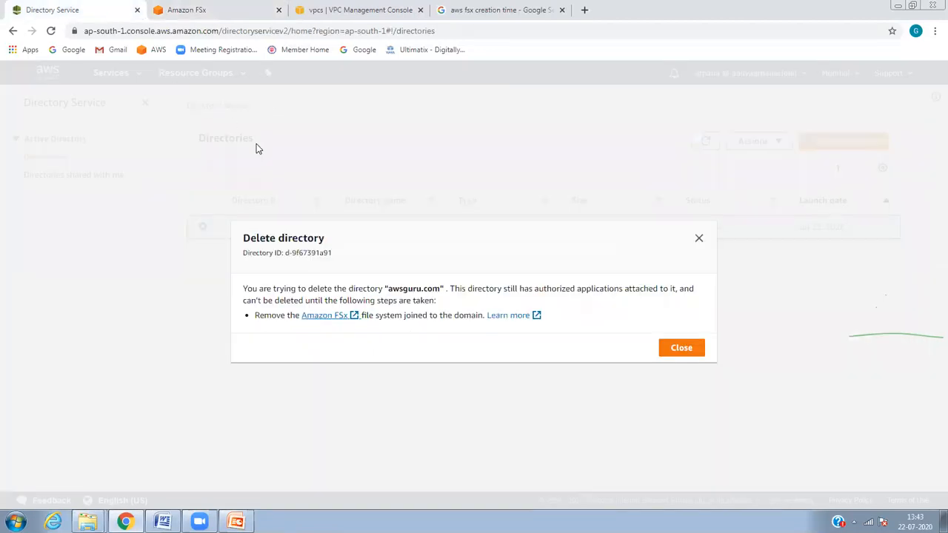
pyautogui.click(671, 354)
pyautogui.click(706, 142)
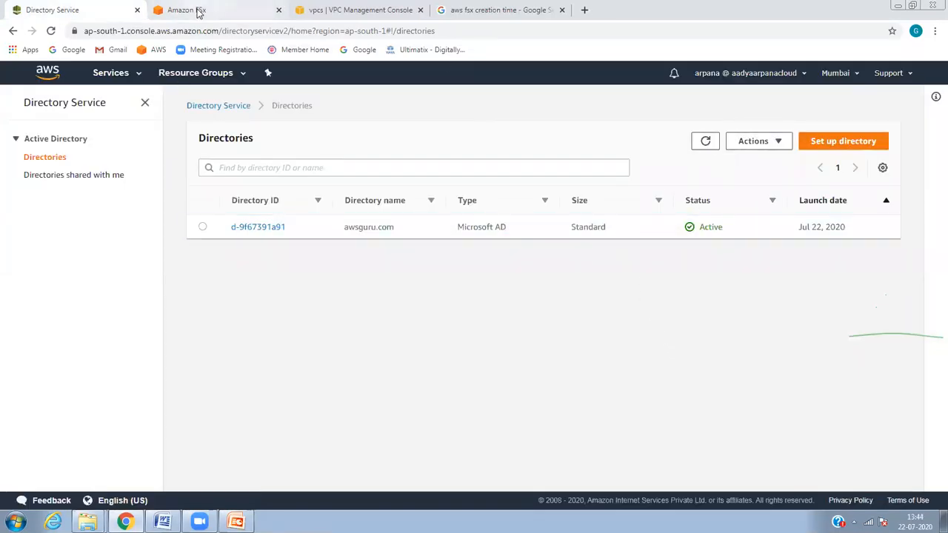
# Step: Refresh the FSx file systems list to confirm myfsxdrive is still Deleting
pyautogui.click(196, 9)
pyautogui.click(661, 216)
pyautogui.click(659, 217)
pyautogui.click(660, 217)
pyautogui.click(659, 218)
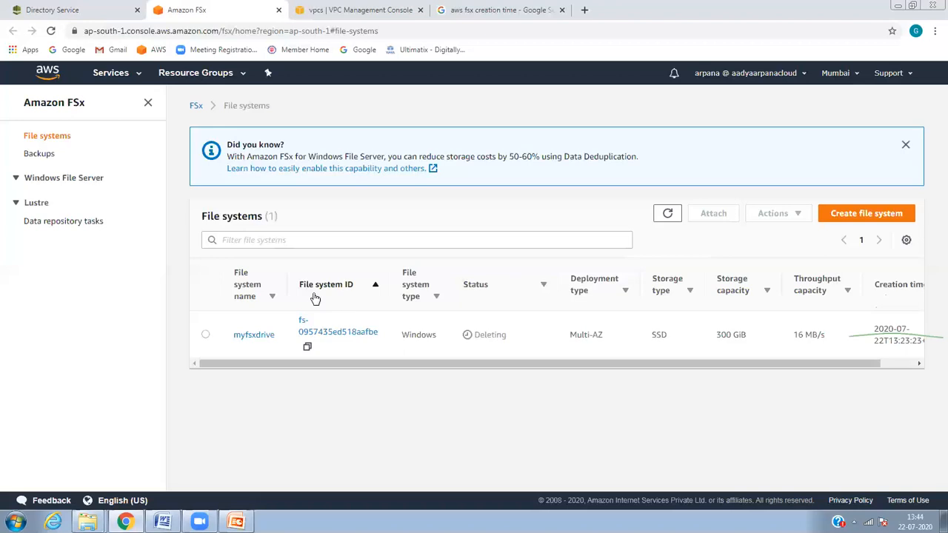
pyautogui.click(674, 216)
pyautogui.click(674, 215)
pyautogui.click(103, 10)
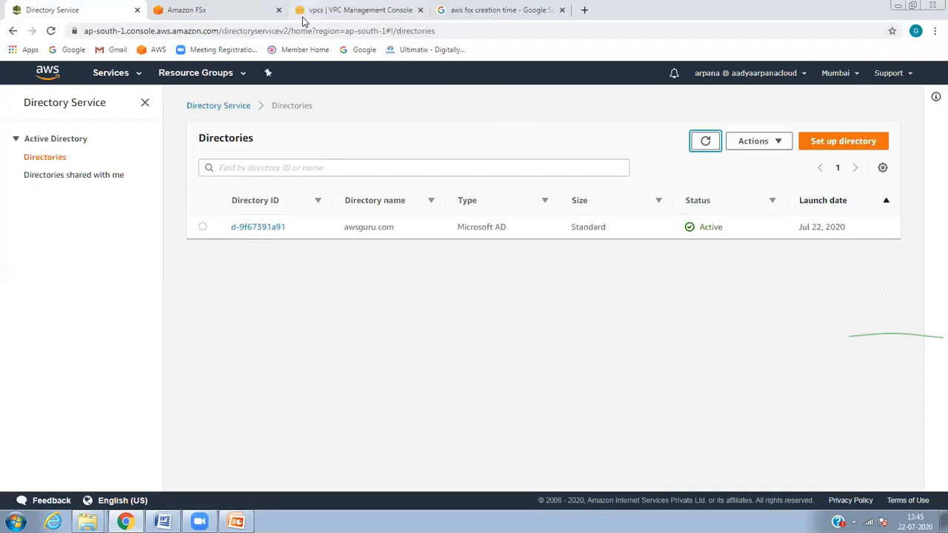
pyautogui.click(252, 11)
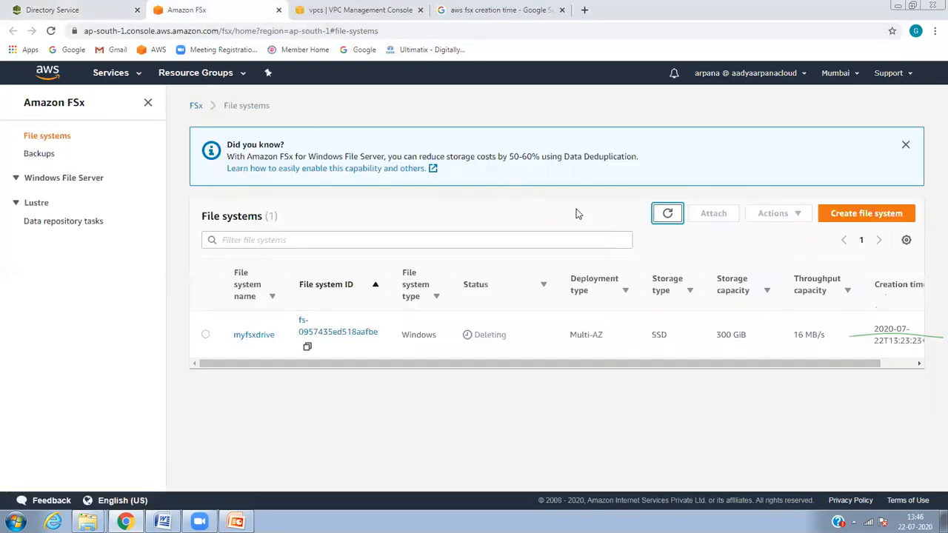
pyautogui.click(667, 213)
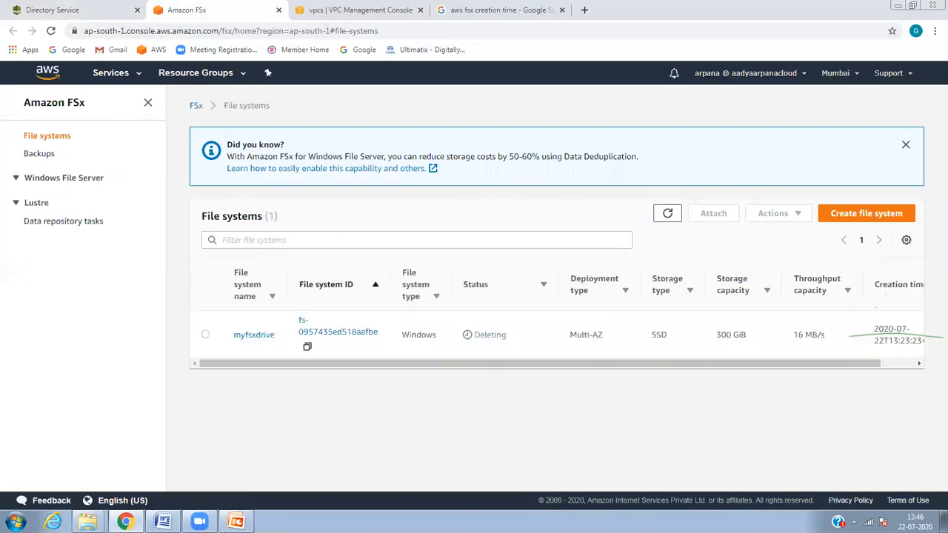